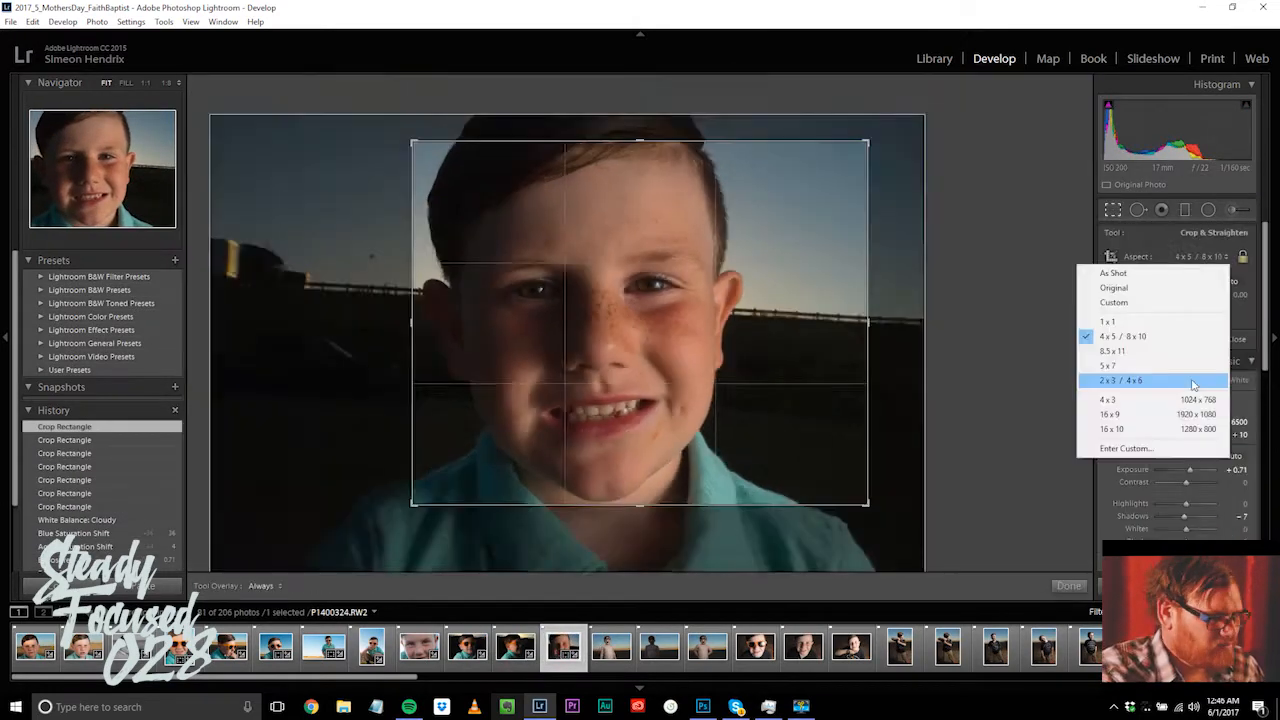
Step: Set the crop aspect ratio of the boy's portrait to 2 x 3 / 4 x 6
left_click(1193, 380)
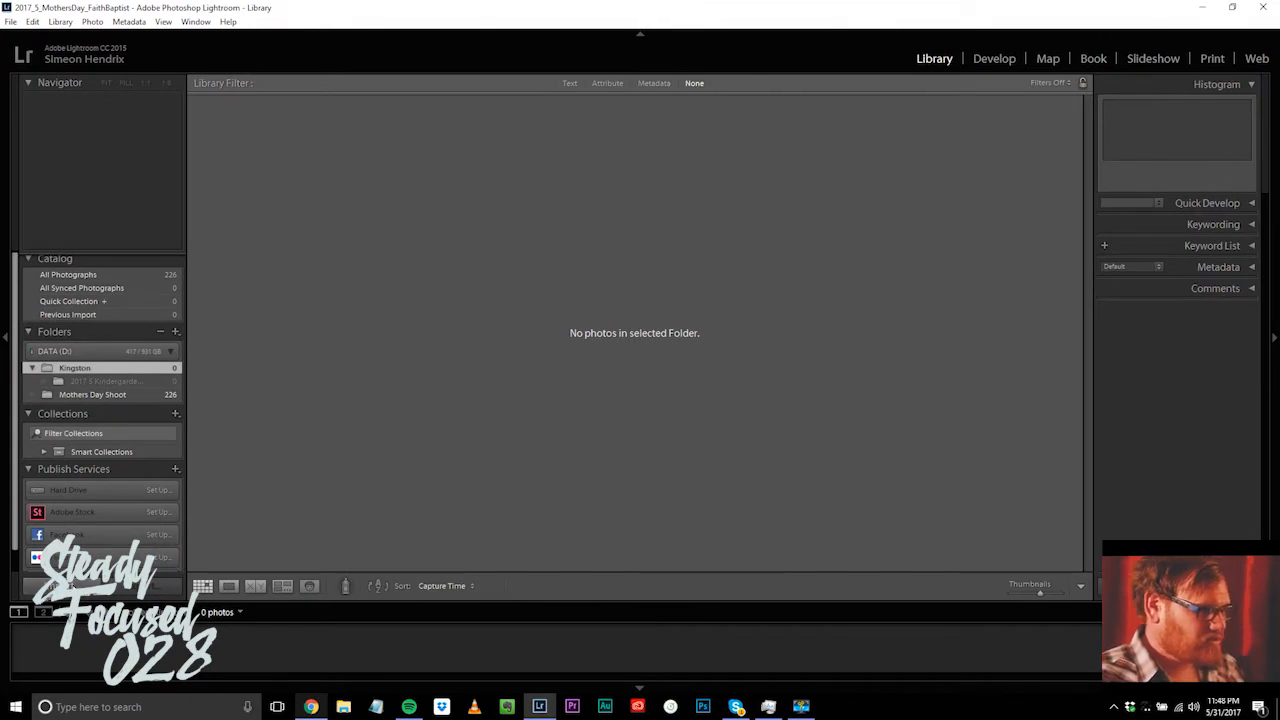
Step: Import all photos from the Kingston folder on the DATA (D:) drive into the catalog, adding them without moving the files
left_click(60, 586)
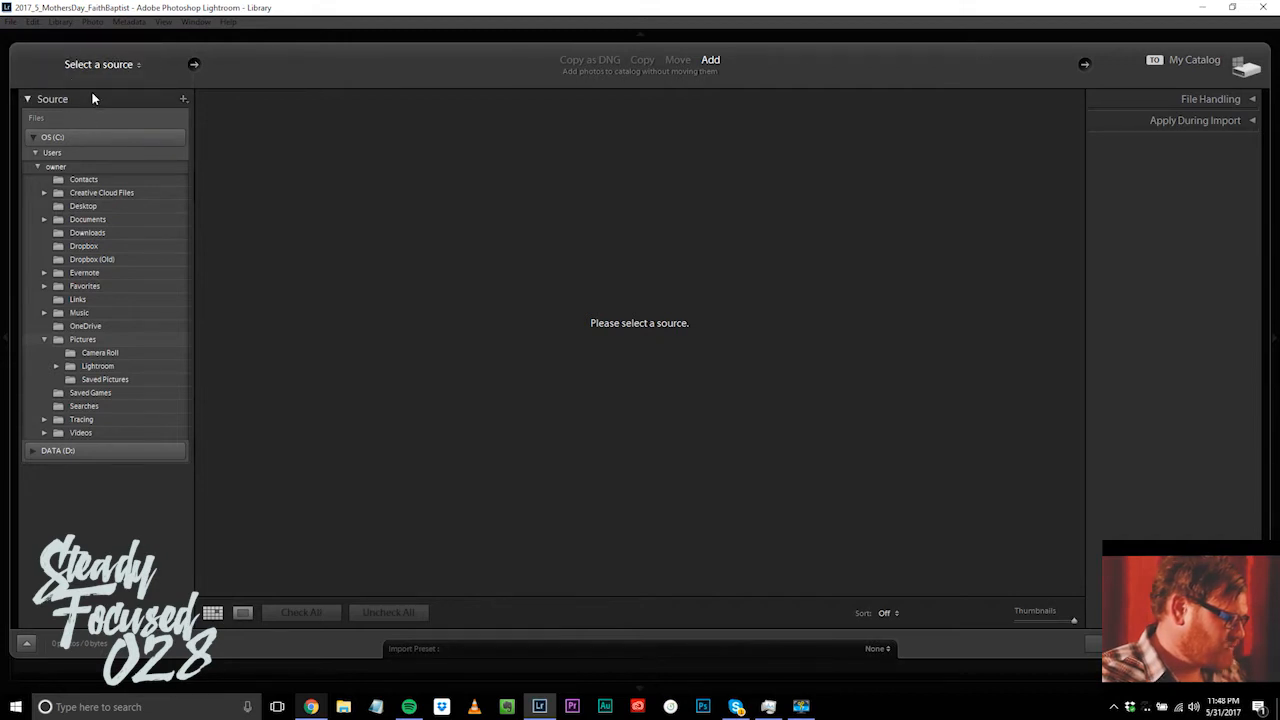
left_click(32, 137)
left_click(33, 158)
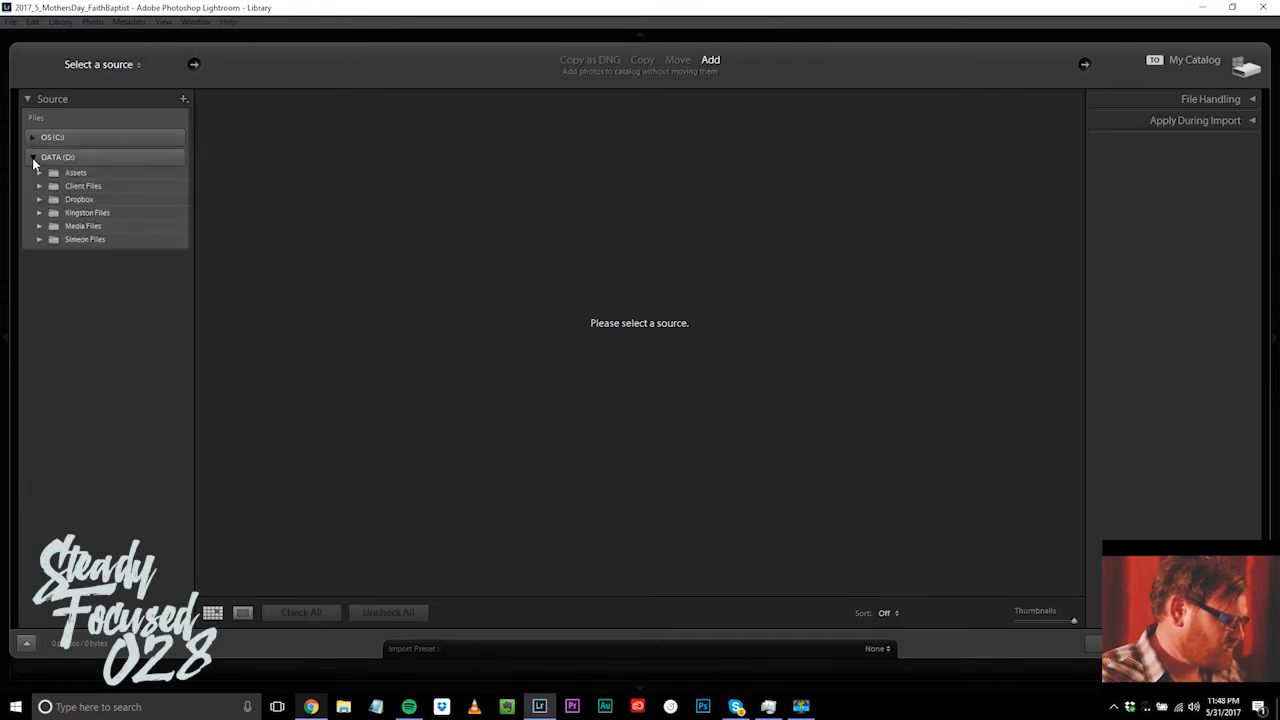
left_click(78, 243)
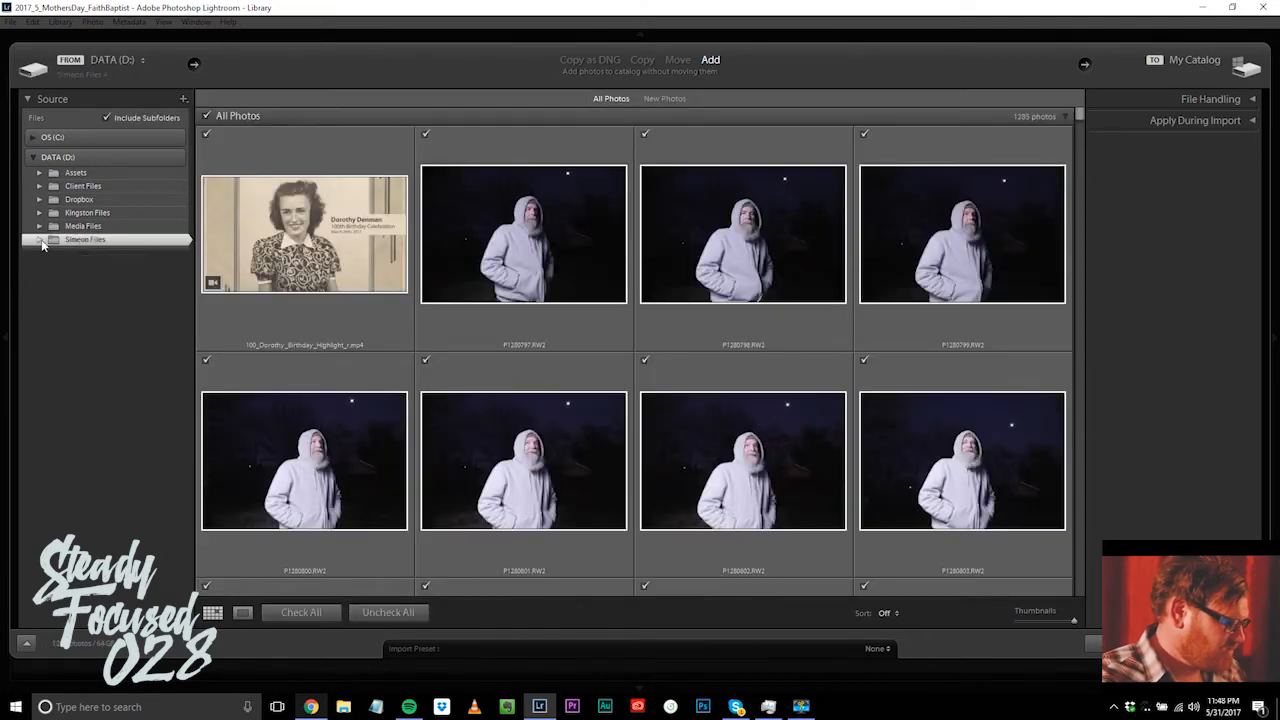
left_click(40, 241)
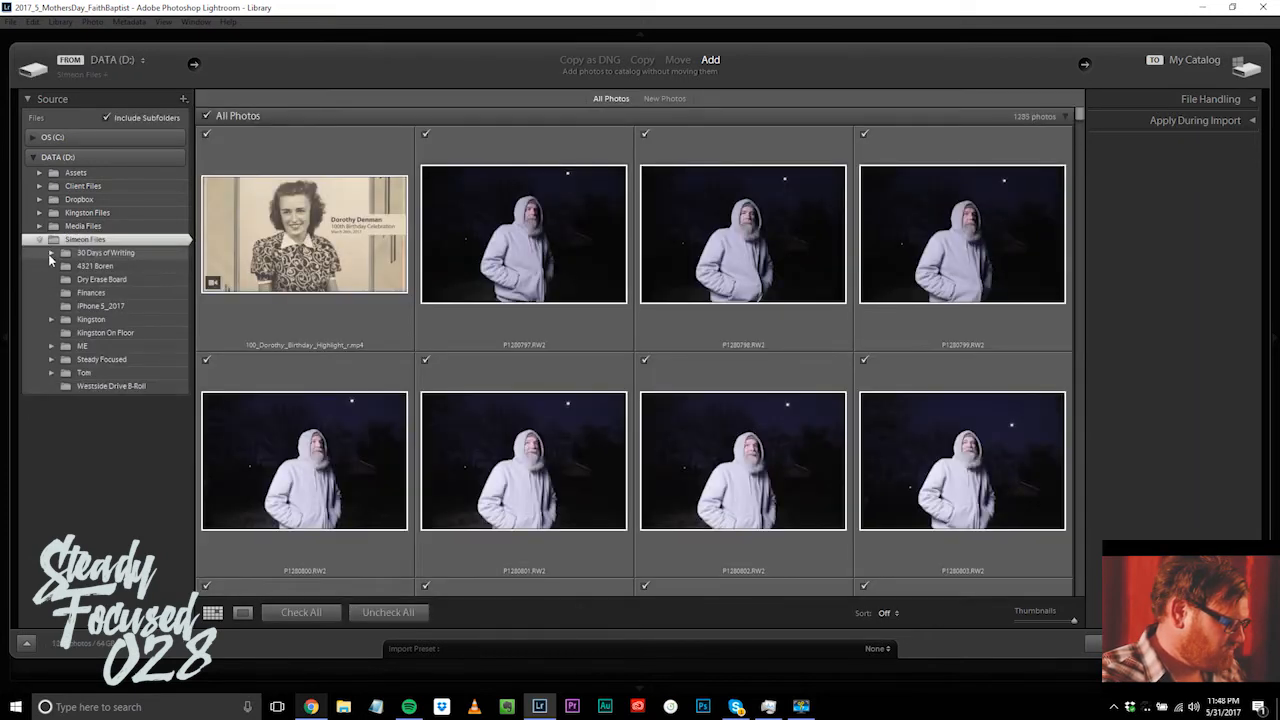
left_click(101, 321)
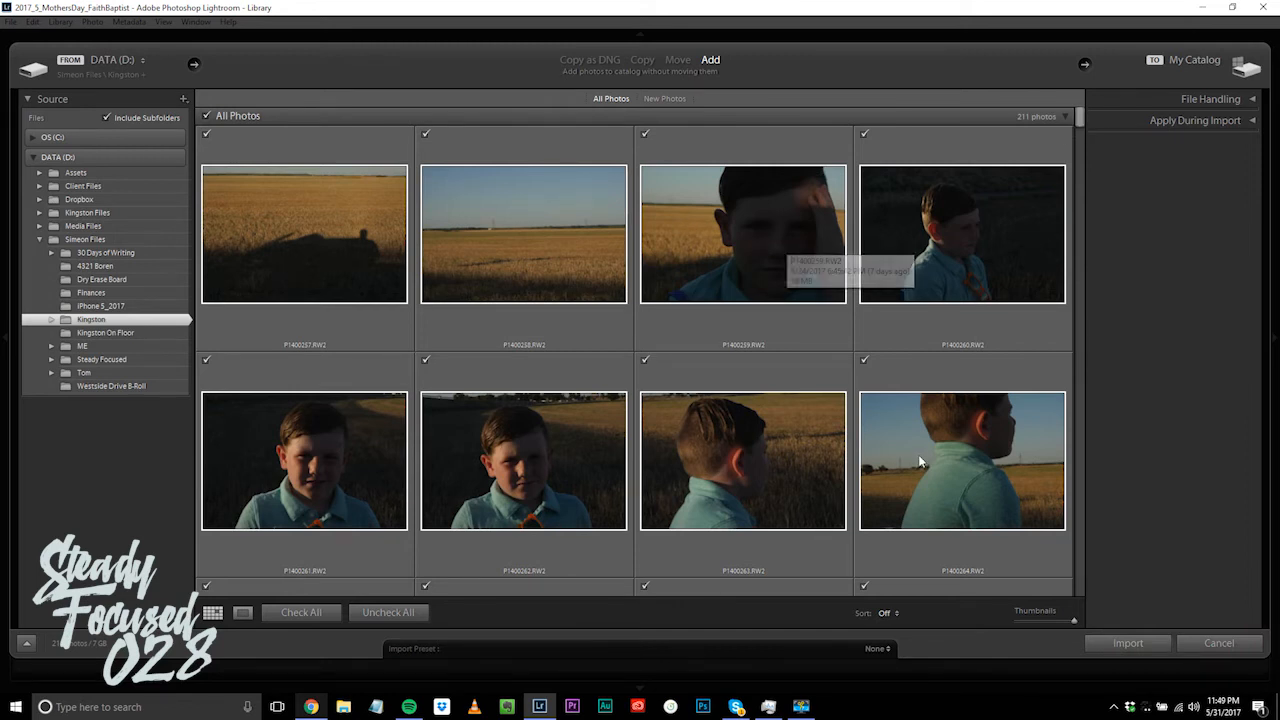
left_click(1128, 644)
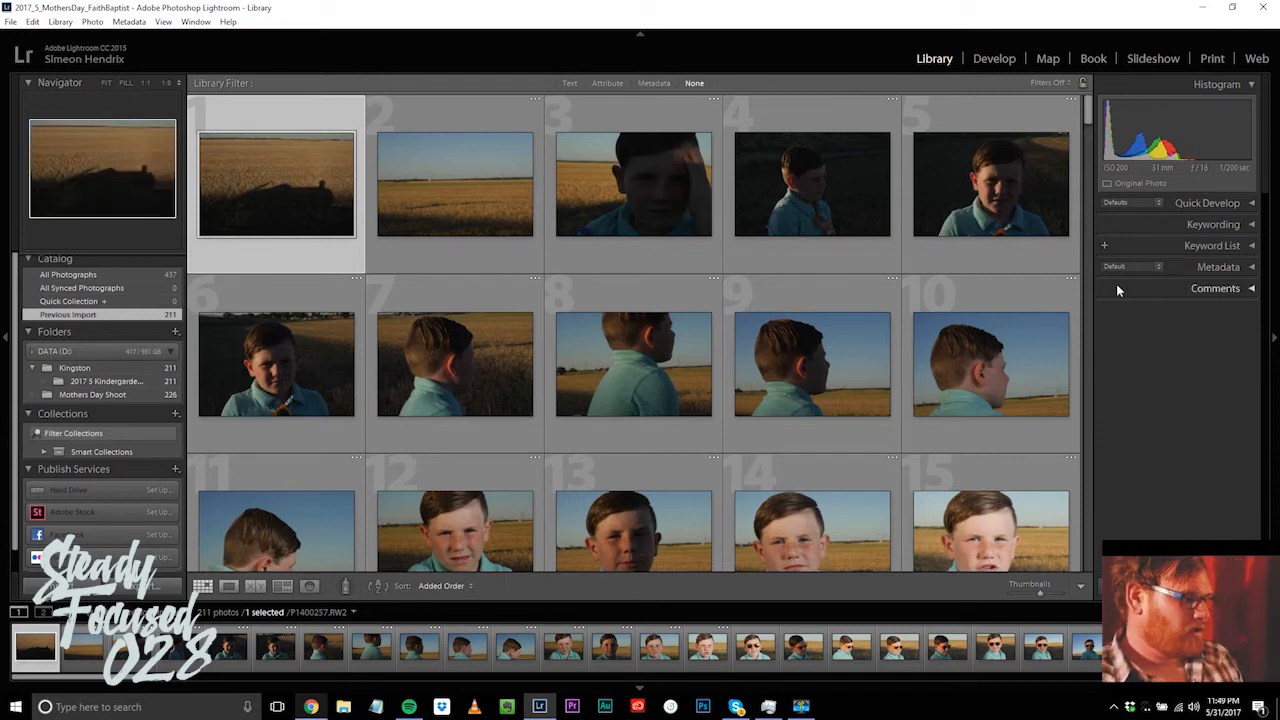
Step: Enlarge the grid thumbnails until three photos fit in each row
scroll(1090, 118, "down", 2)
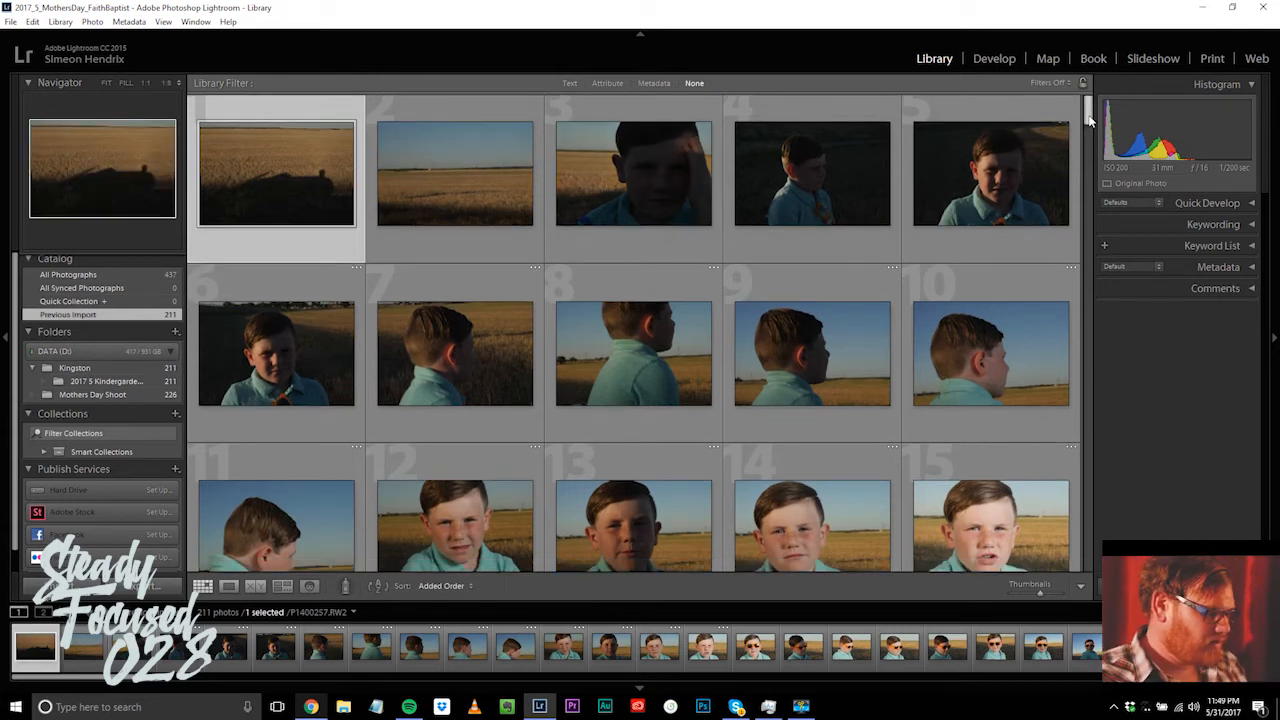
scroll(1092, 110, "up", 2)
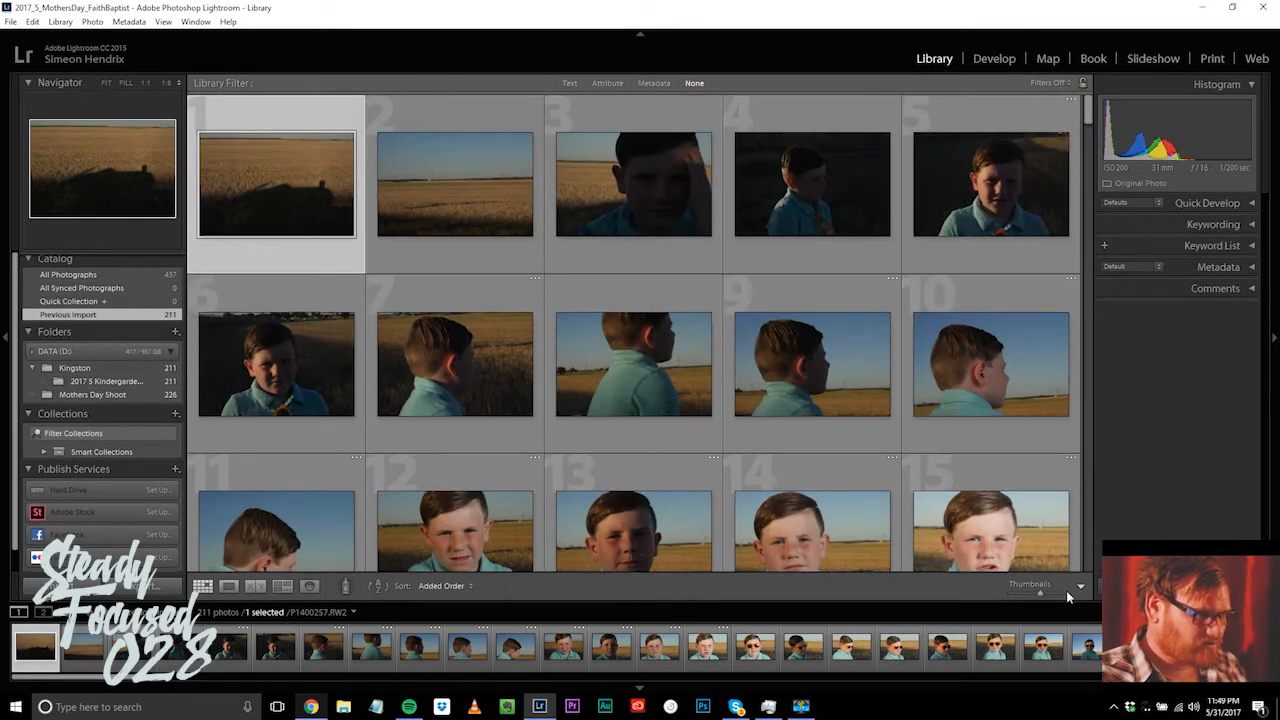
left_click_drag(1042, 597, 1049, 597)
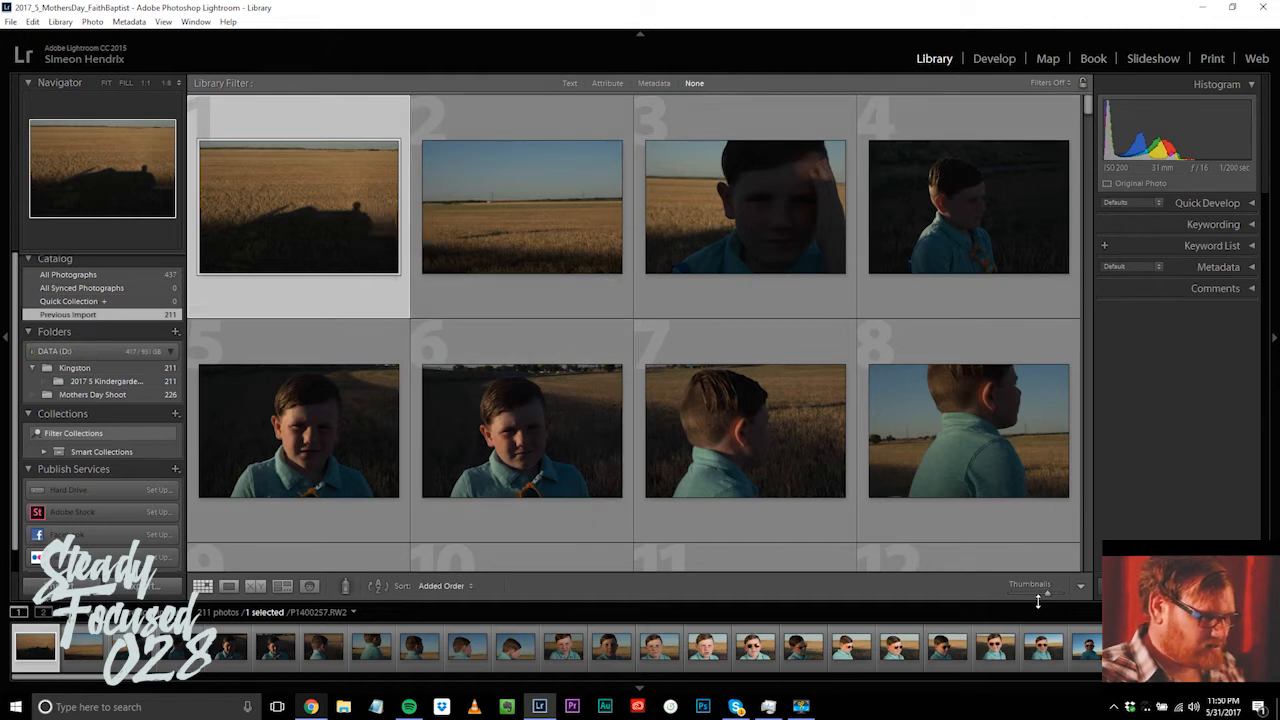
left_click_drag(1048, 597, 1051, 597)
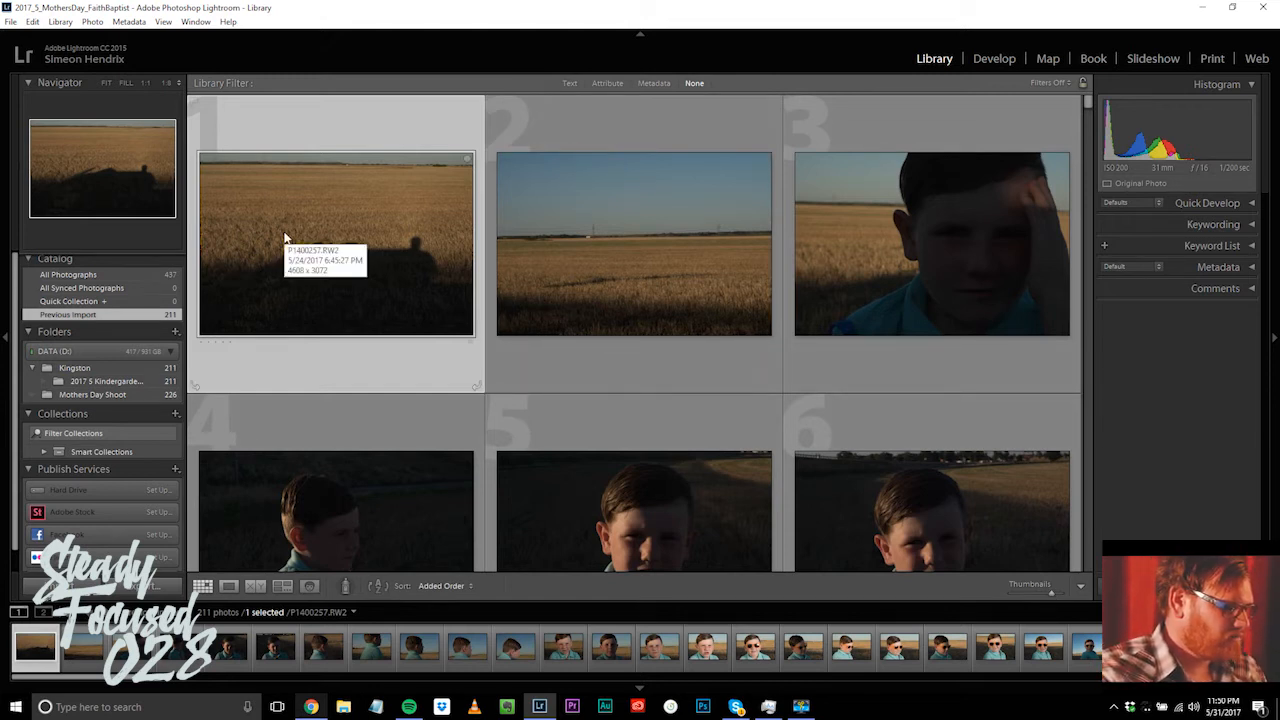
Step: Flag the first wheat-field photo as a pick and clear the flag again
key("p")
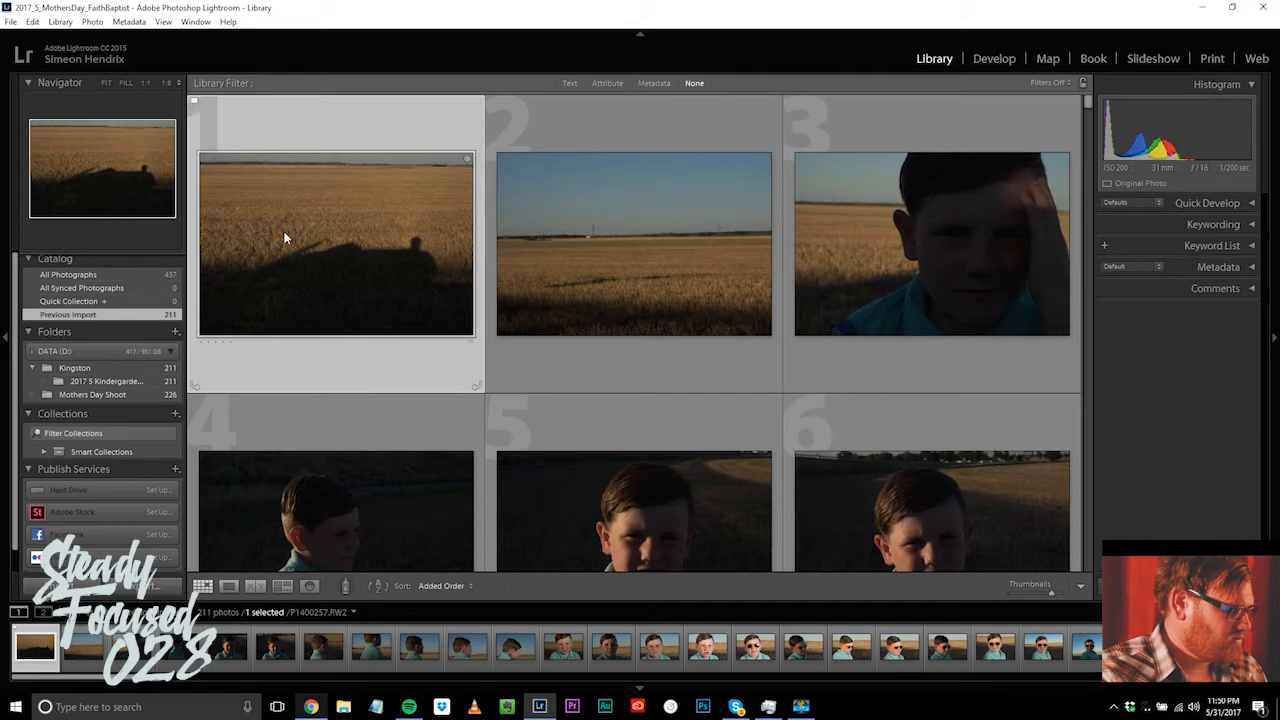
key("p")
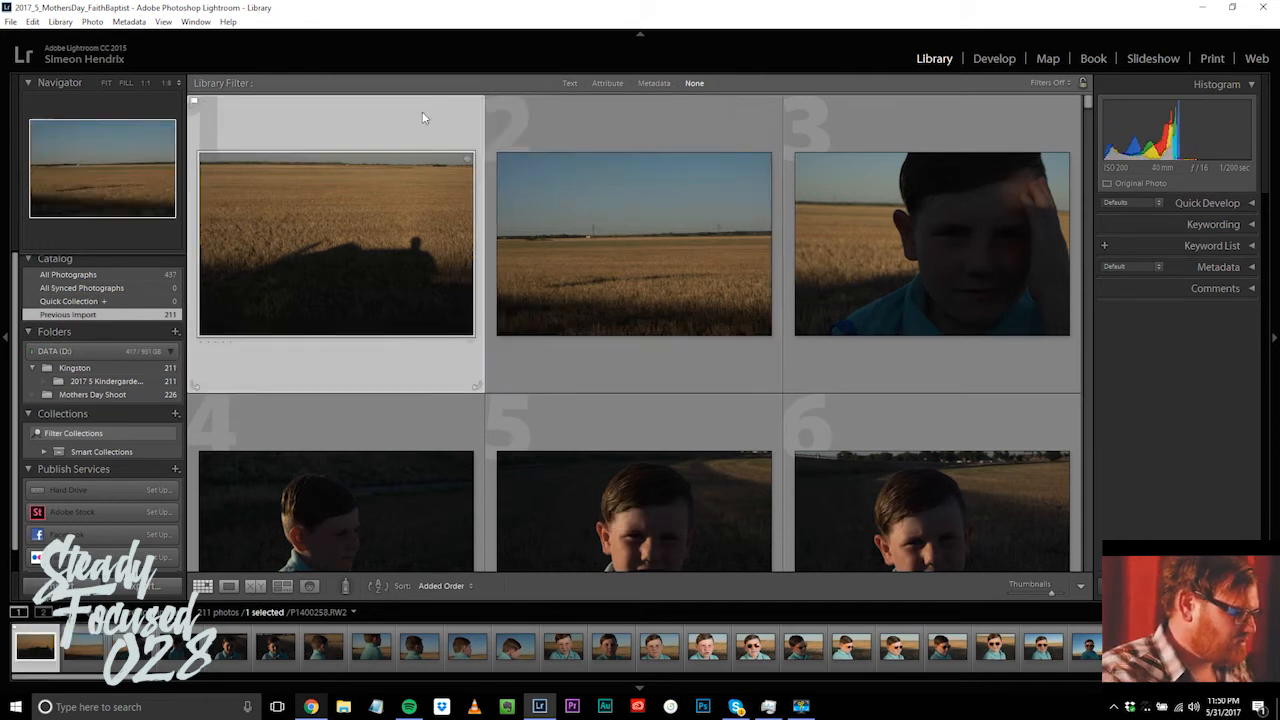
key("p")
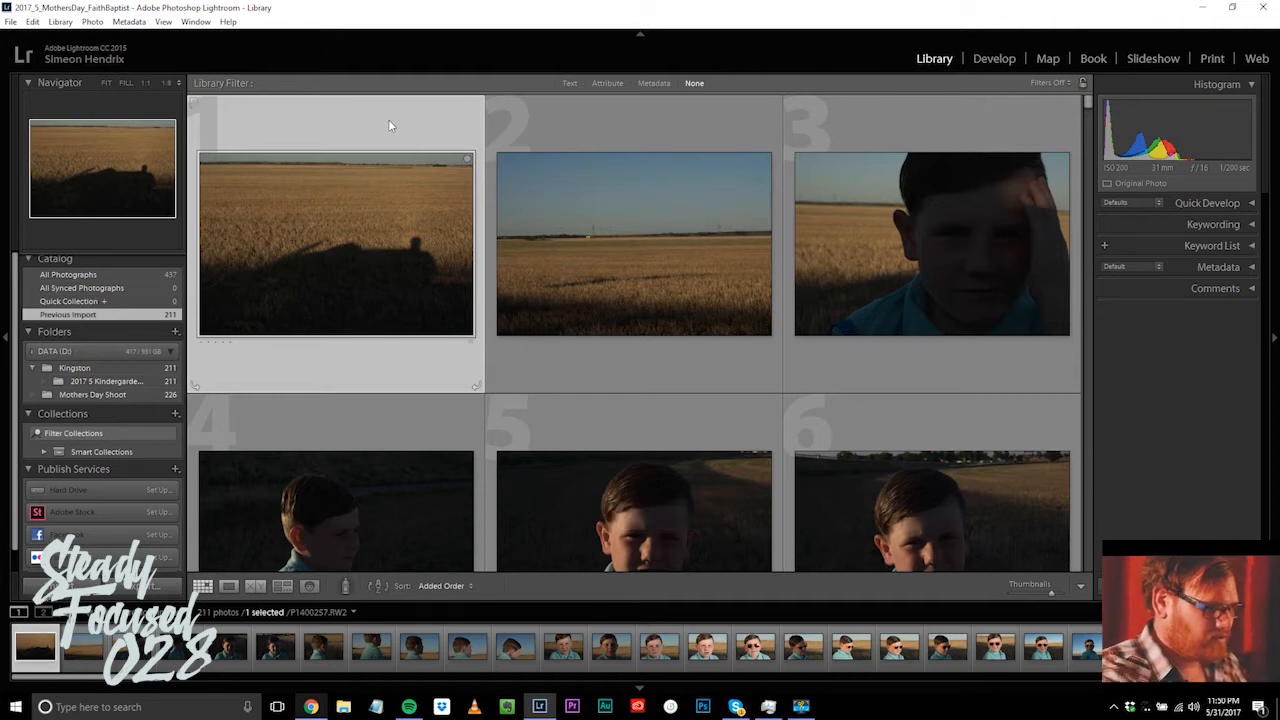
key("p")
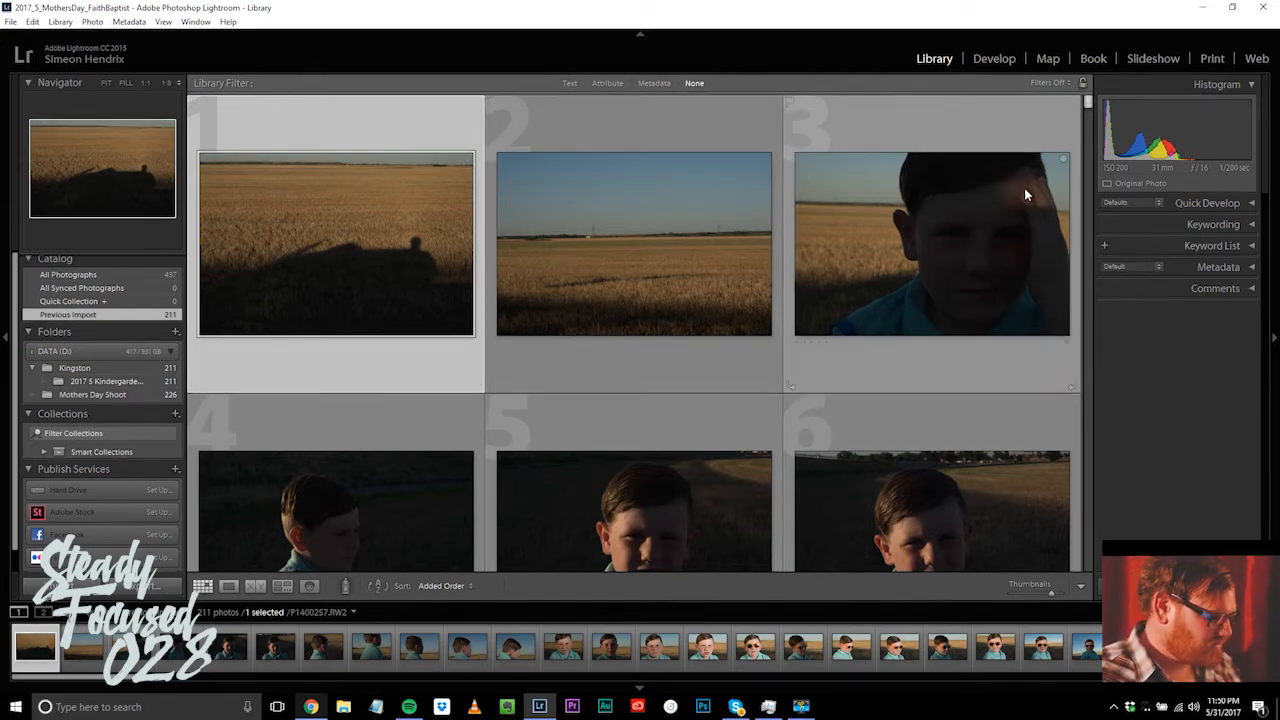
Step: Review grid photos 3 to 14 one by one to judge which are worth keeping
left_click(983, 252)
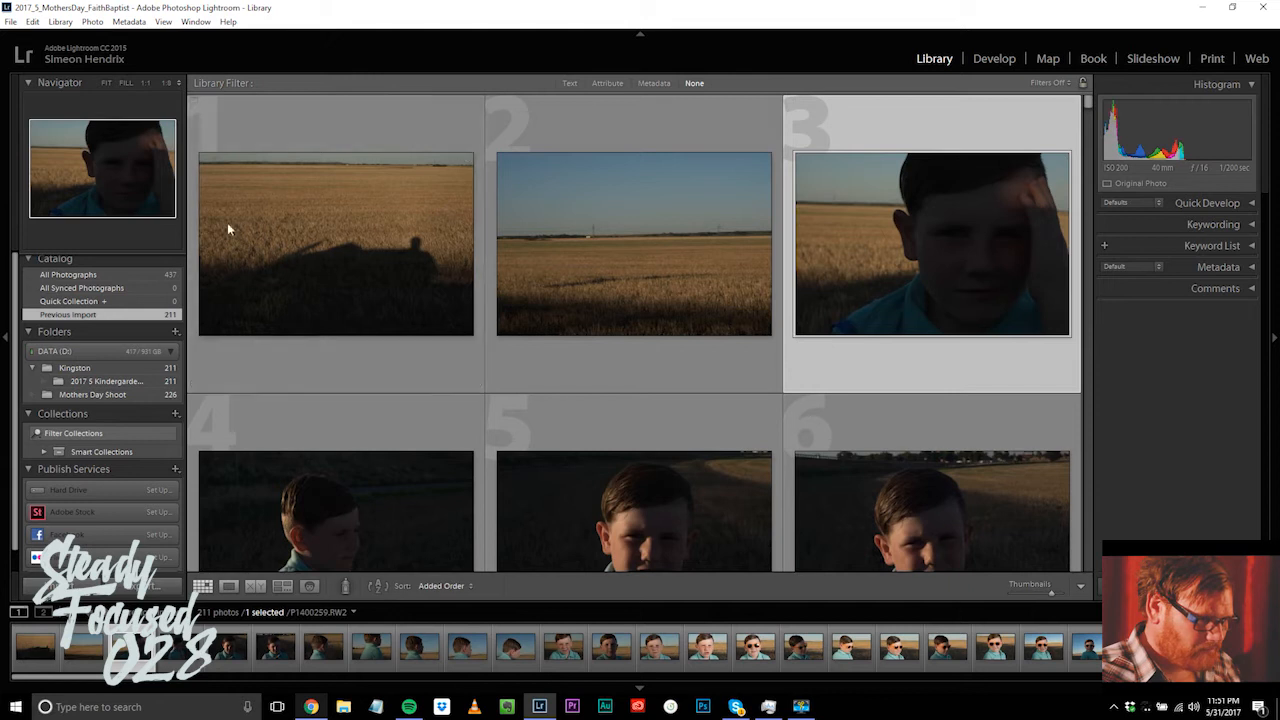
left_click_drag(1052, 598, 1055, 598)
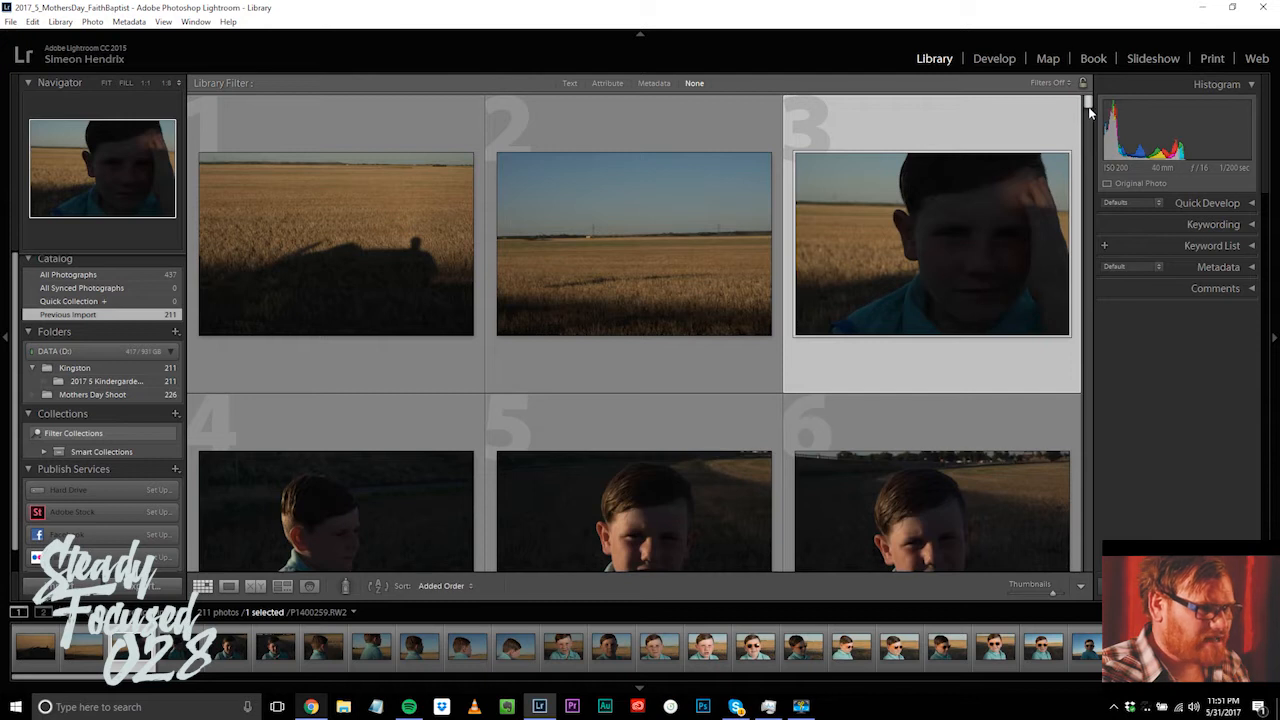
scroll(1090, 112, "down", 2)
scroll(1090, 112, "up", 2)
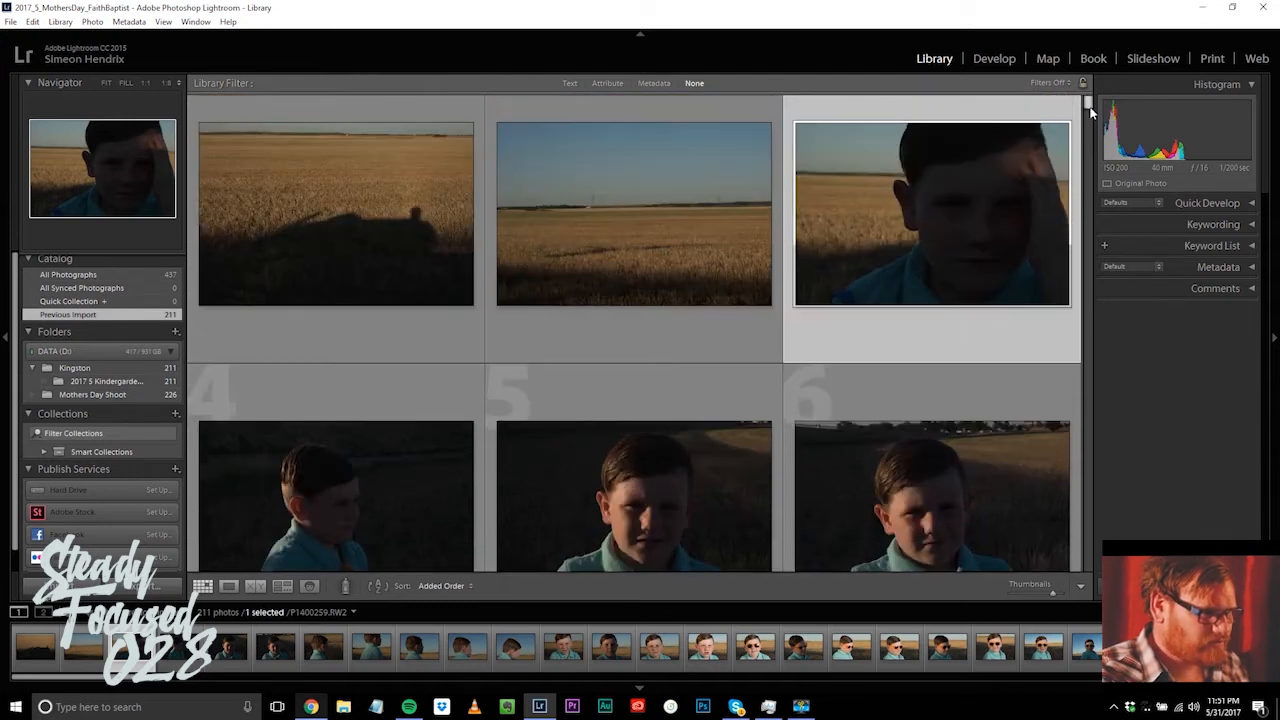
scroll(1091, 112, "down", 1)
scroll(1091, 110, "up", 1)
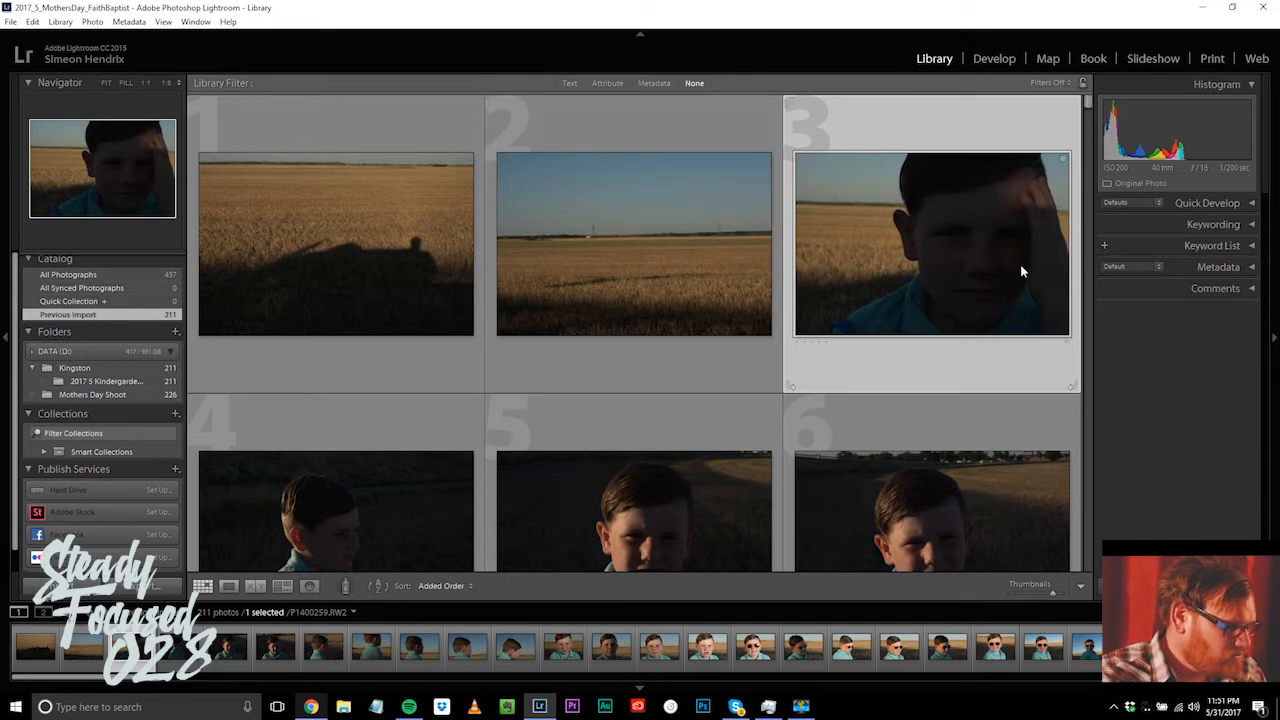
key("p")
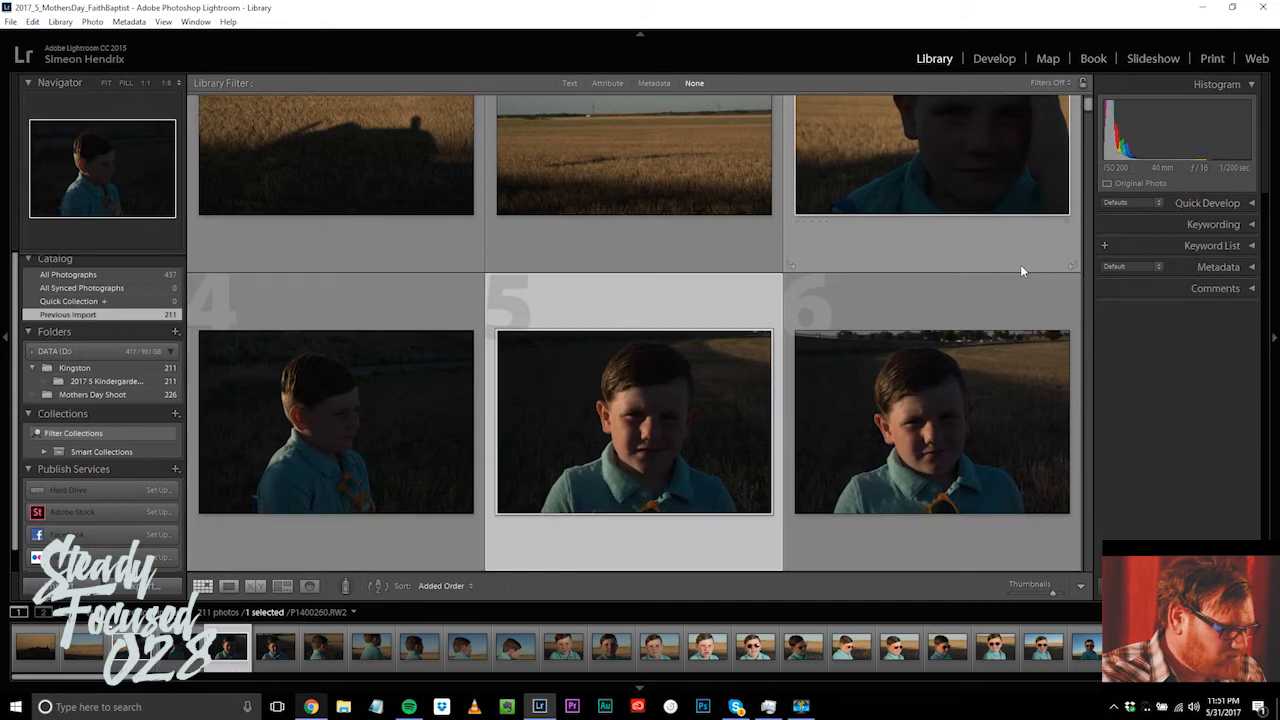
key("Right")
key("Right")
key("Right")
key("Right")
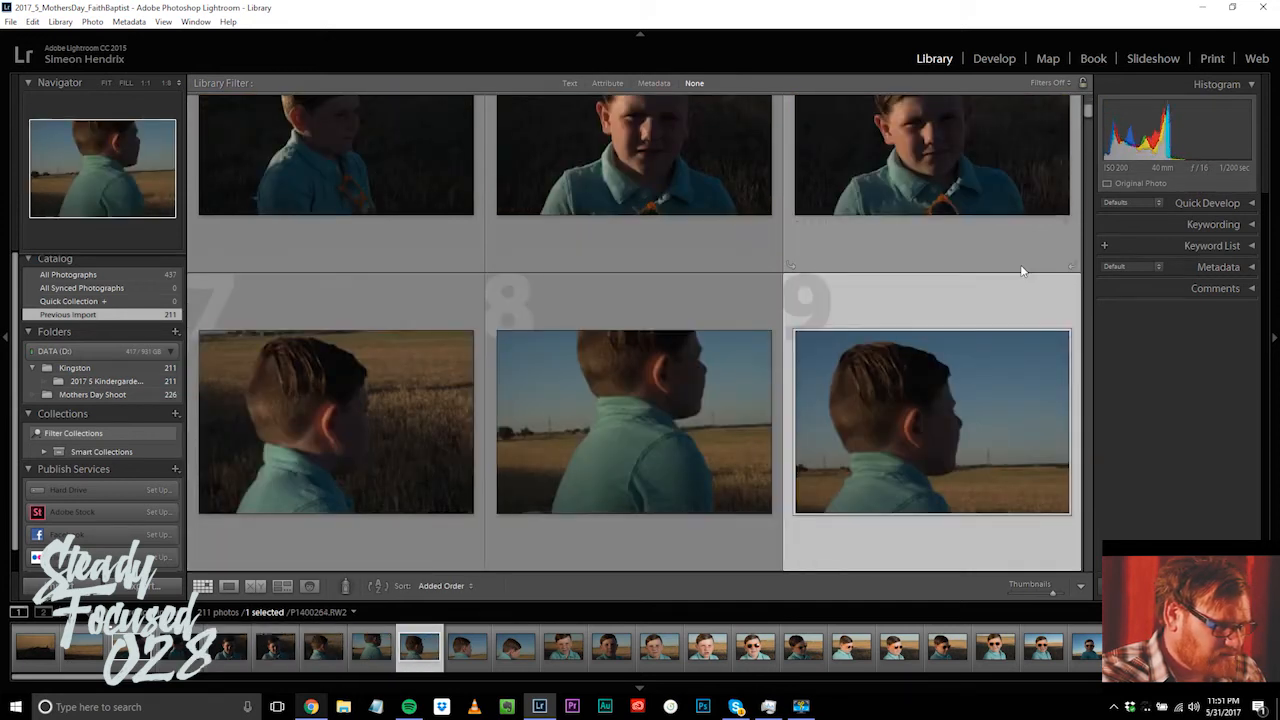
key("Right")
key("Right")
key("Right")
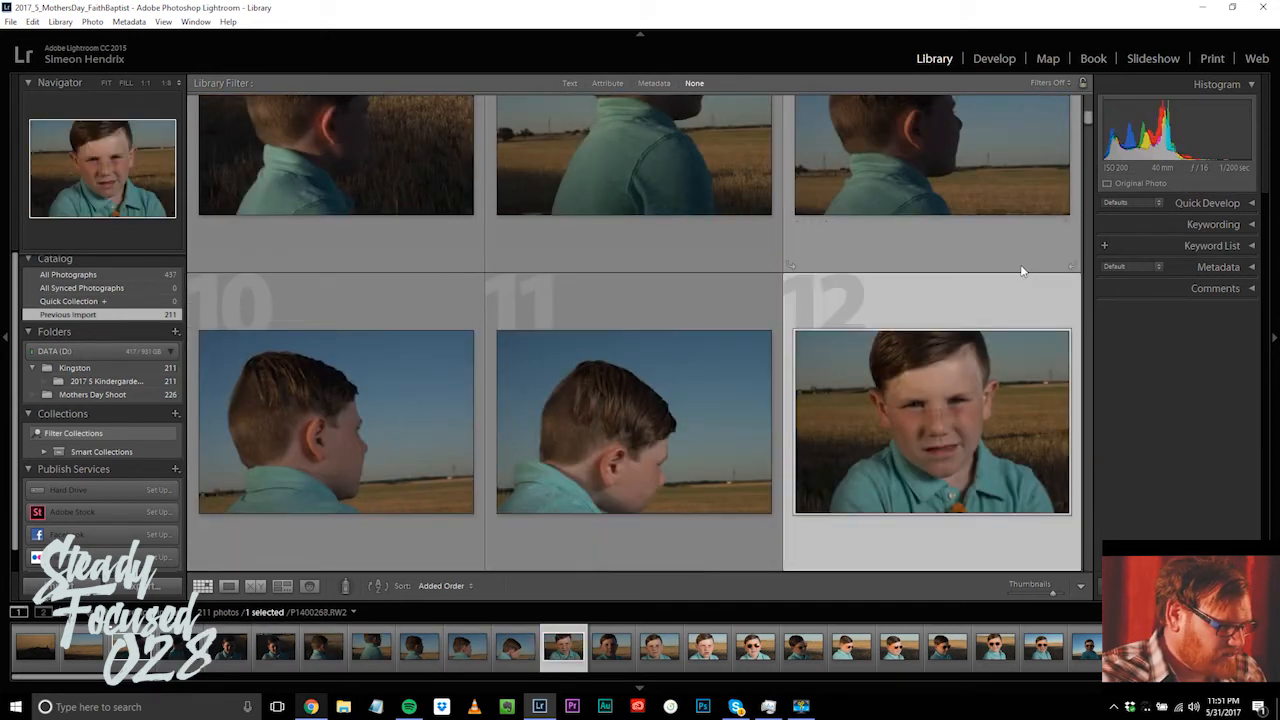
key("Right")
key("Right")
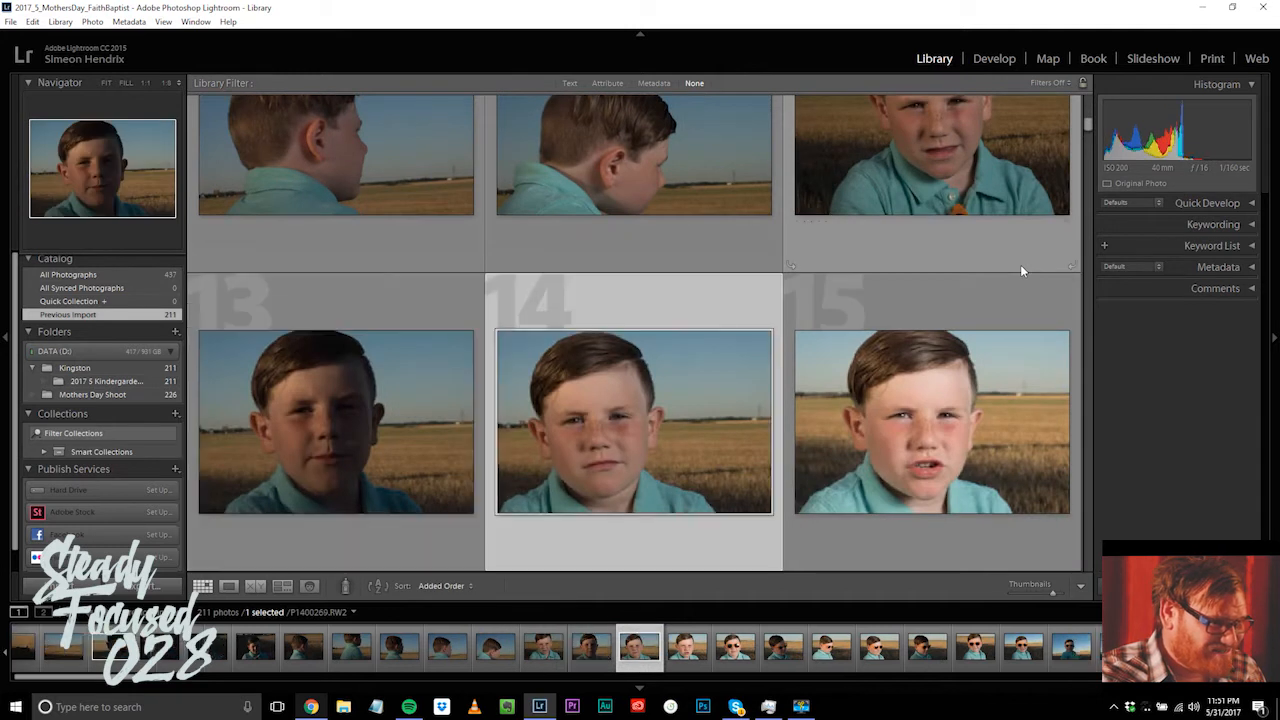
Step: Flag photos 14, 15, 18 and 19 as picks, skipping photos 16 and 17
key("p")
key("Right")
key("p")
key("Right")
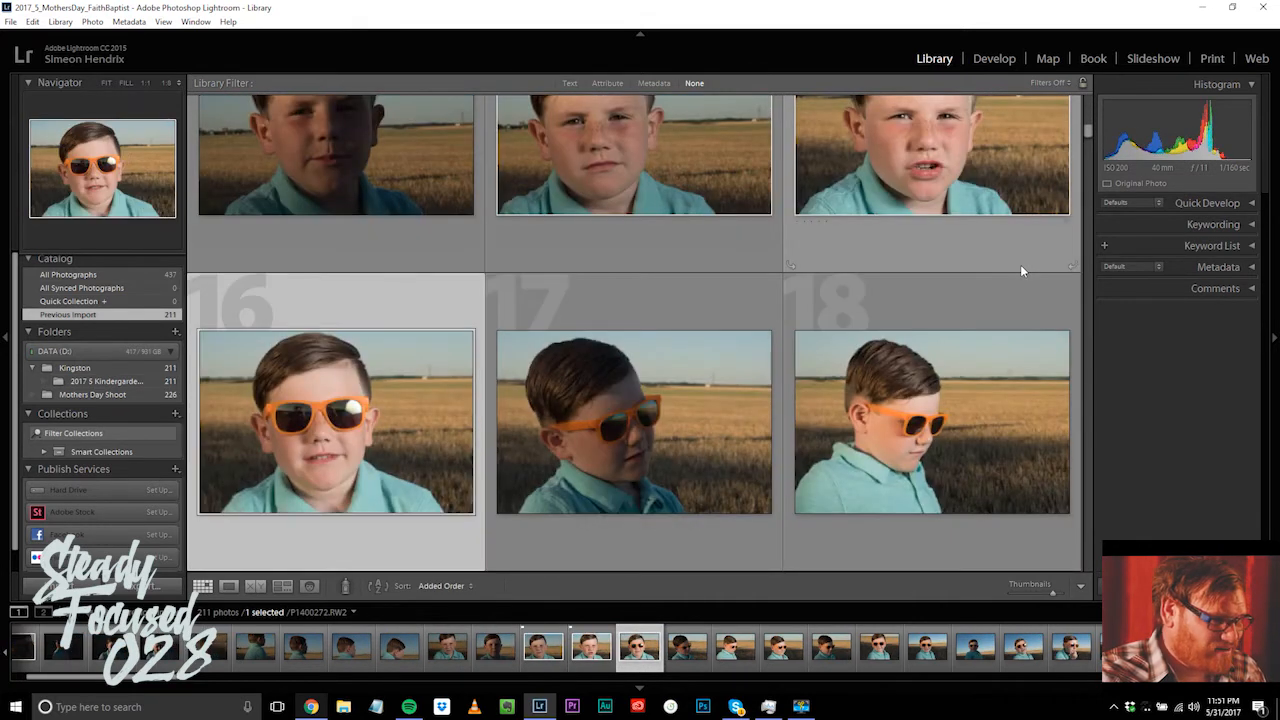
key("Right")
key("Right")
key("p")
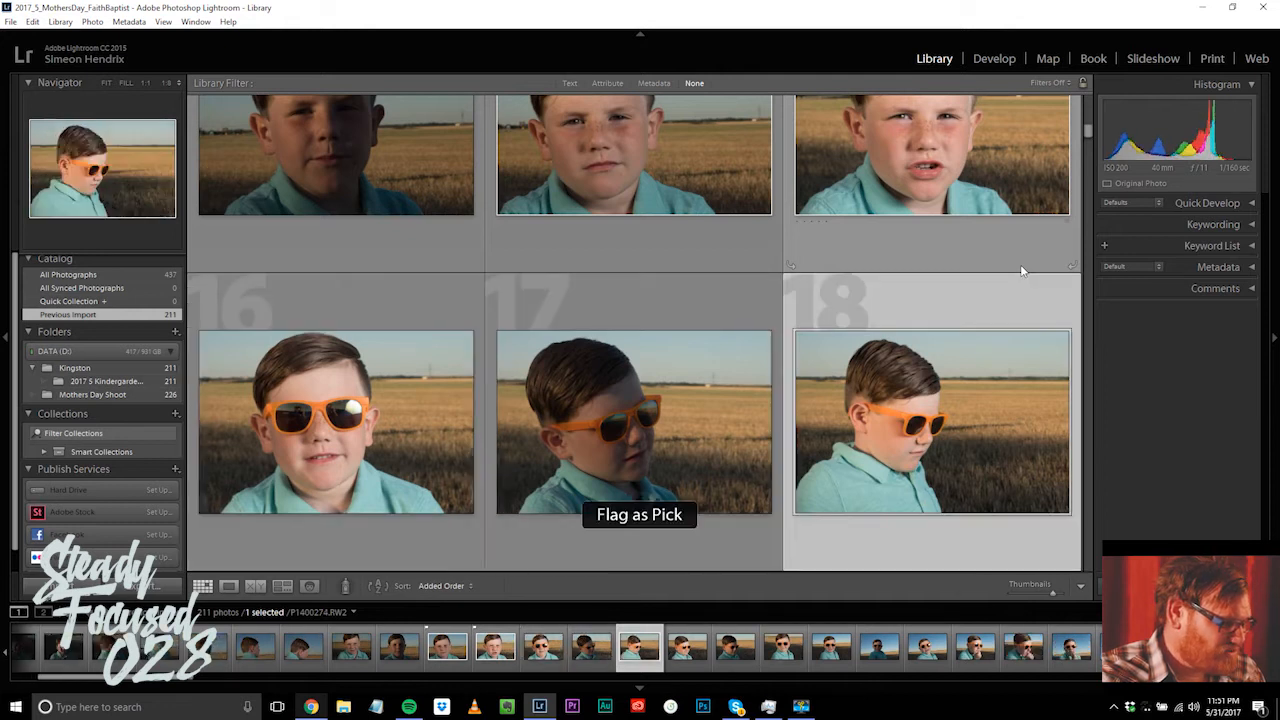
key("Right")
key("p")
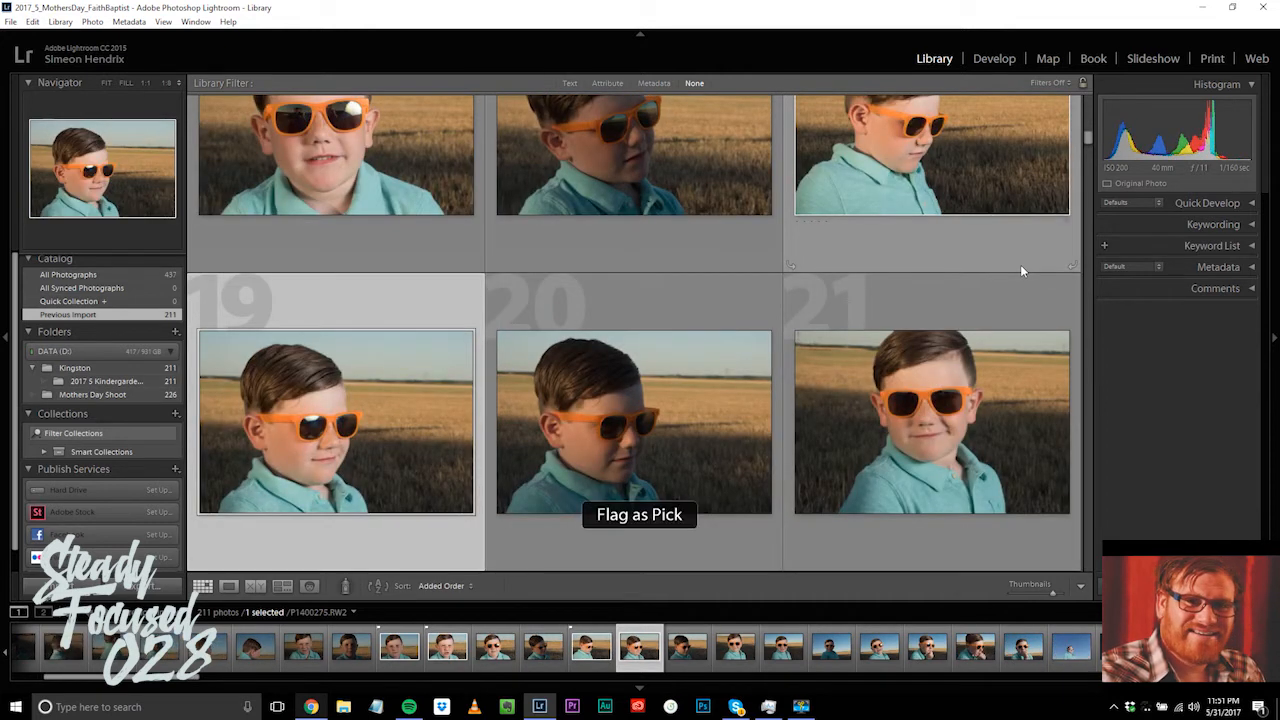
Step: Flag the sunglasses photos 21, 22 and 24 as picks, skipping photos 20 and 23
key("Right")
key("Right")
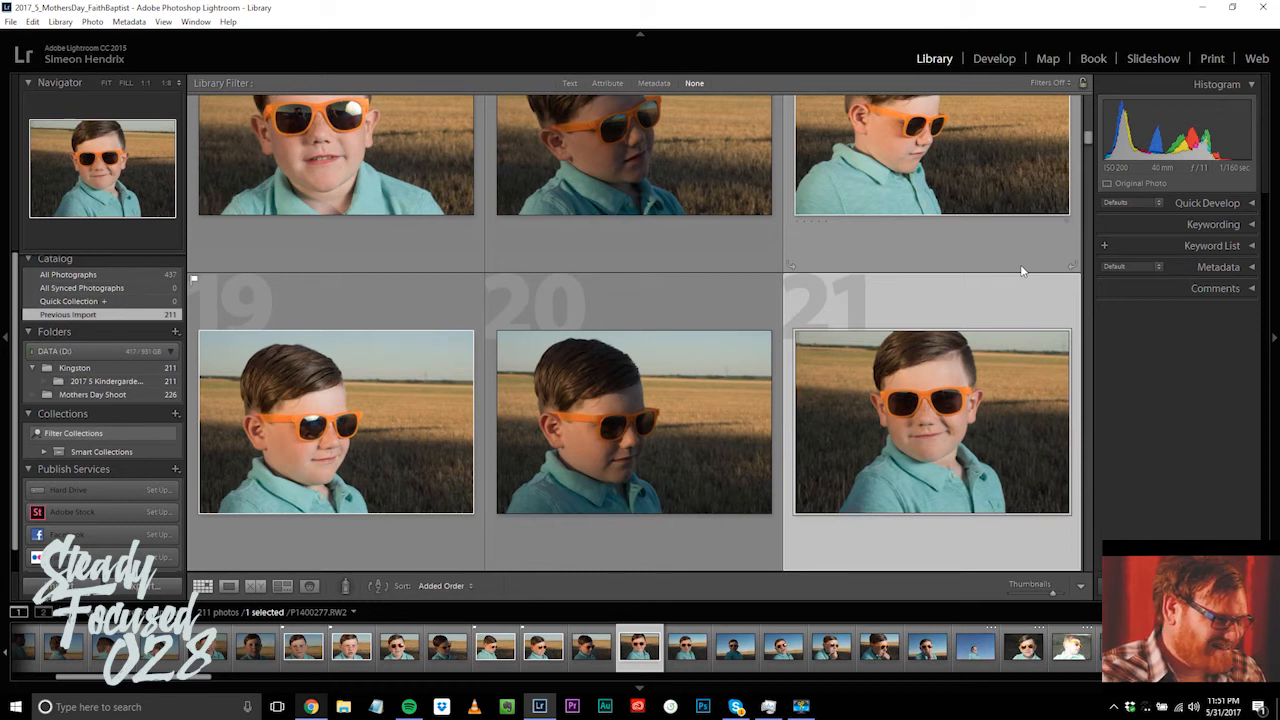
key("p")
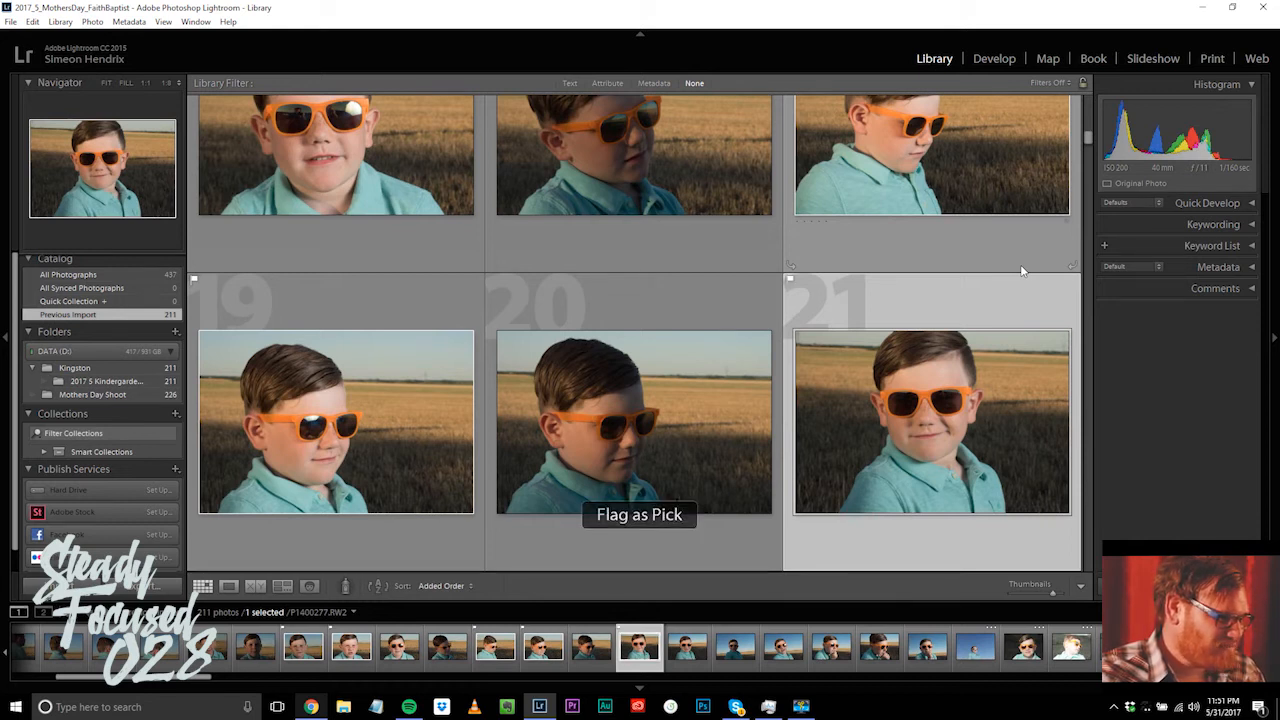
key("Right")
key("p")
key("Right")
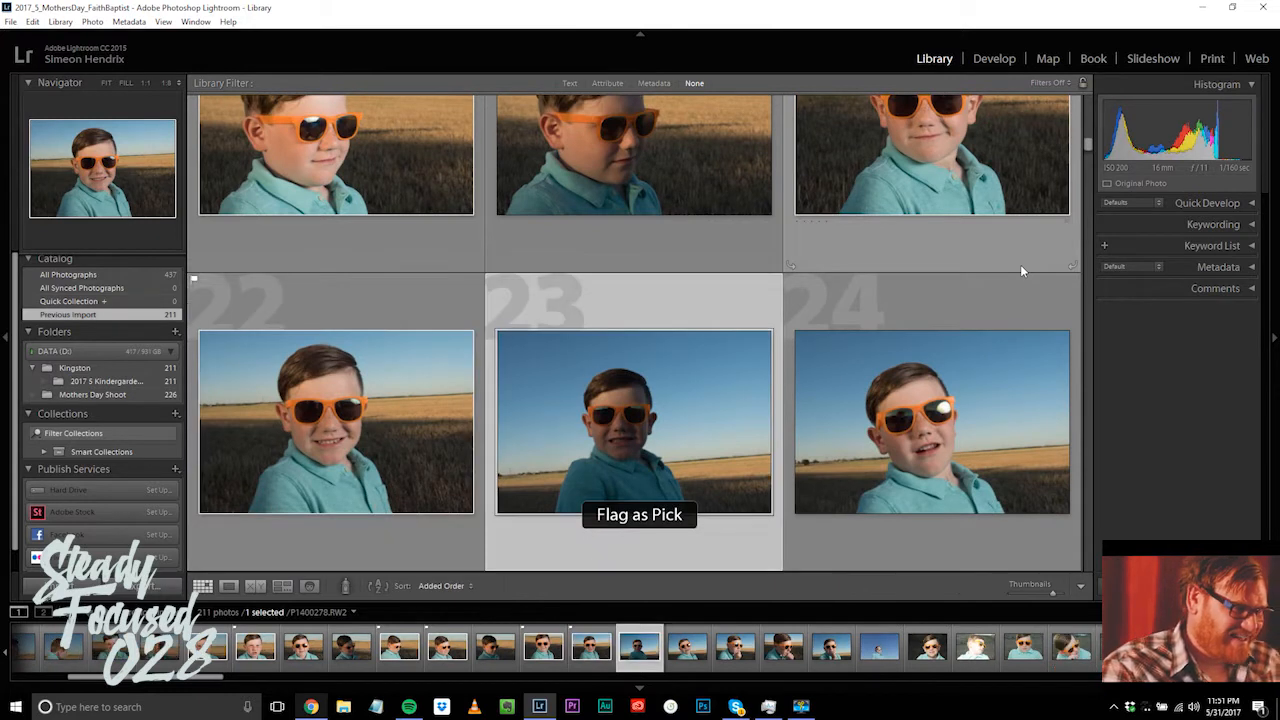
key("p")
key("Right")
key("p")
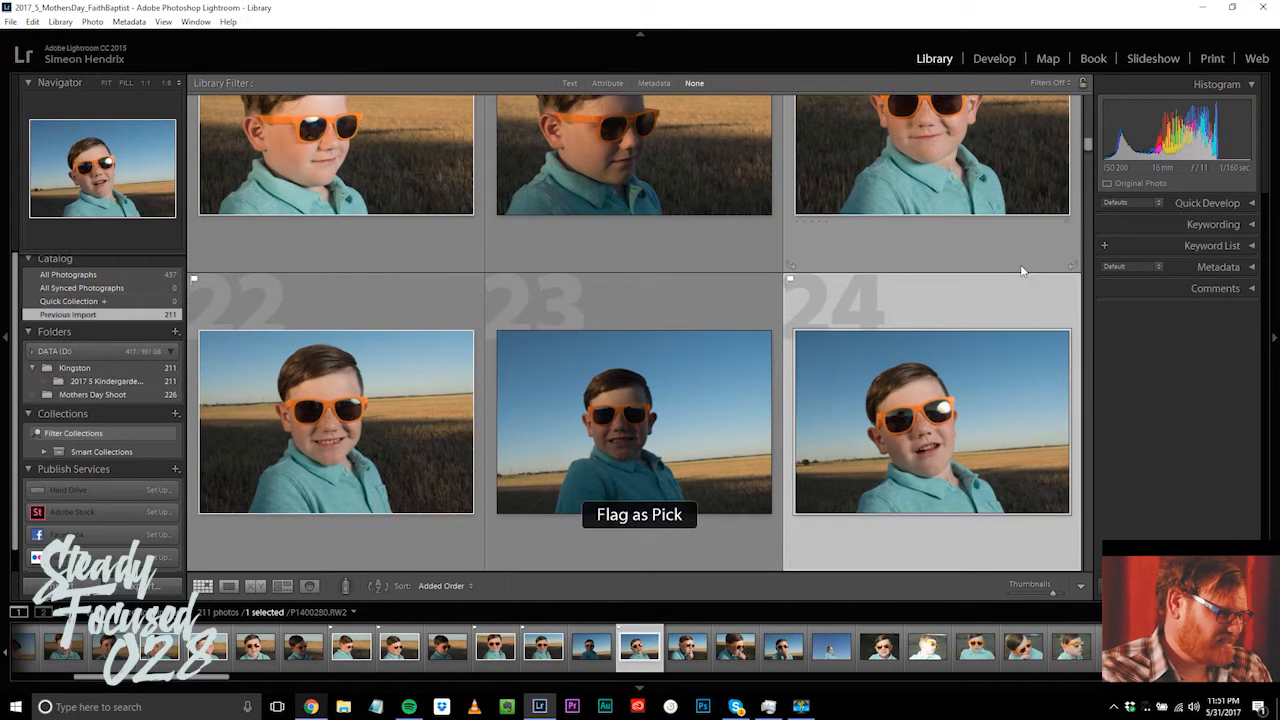
Step: Flag the four consecutive sunglasses photos 25 to 28 as picks
key("Right")
key("p")
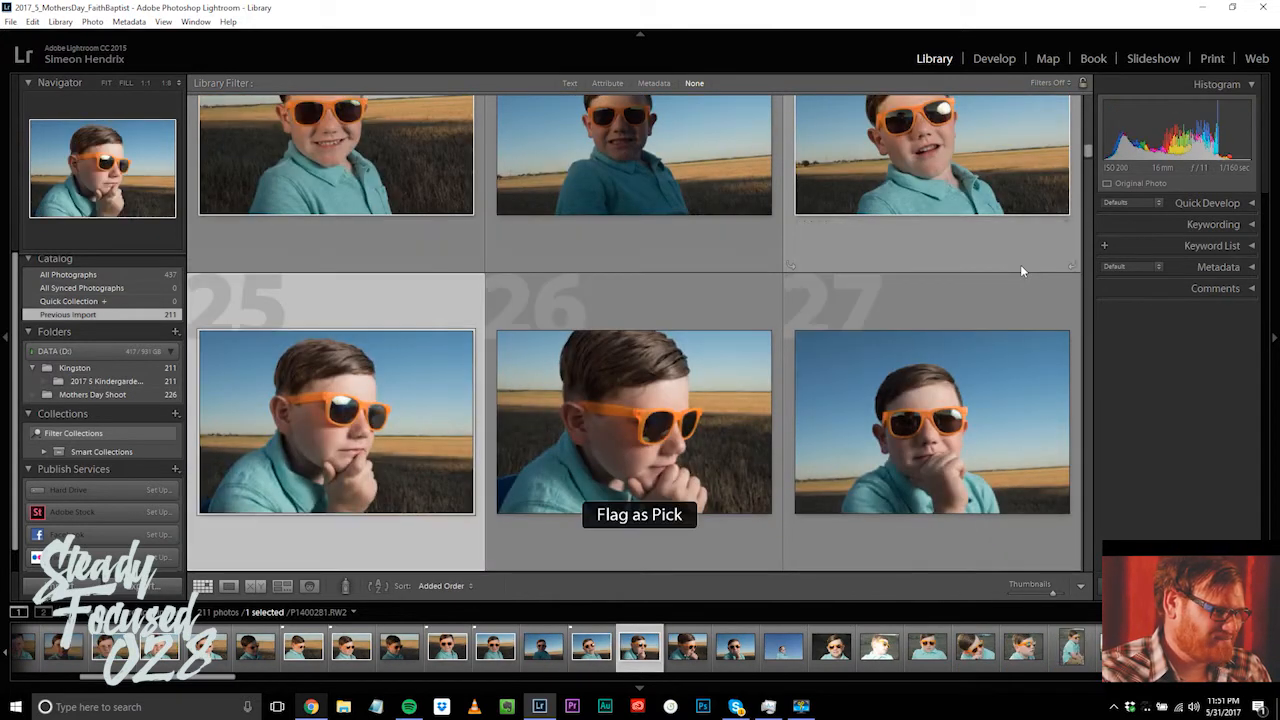
key("Right")
key("p")
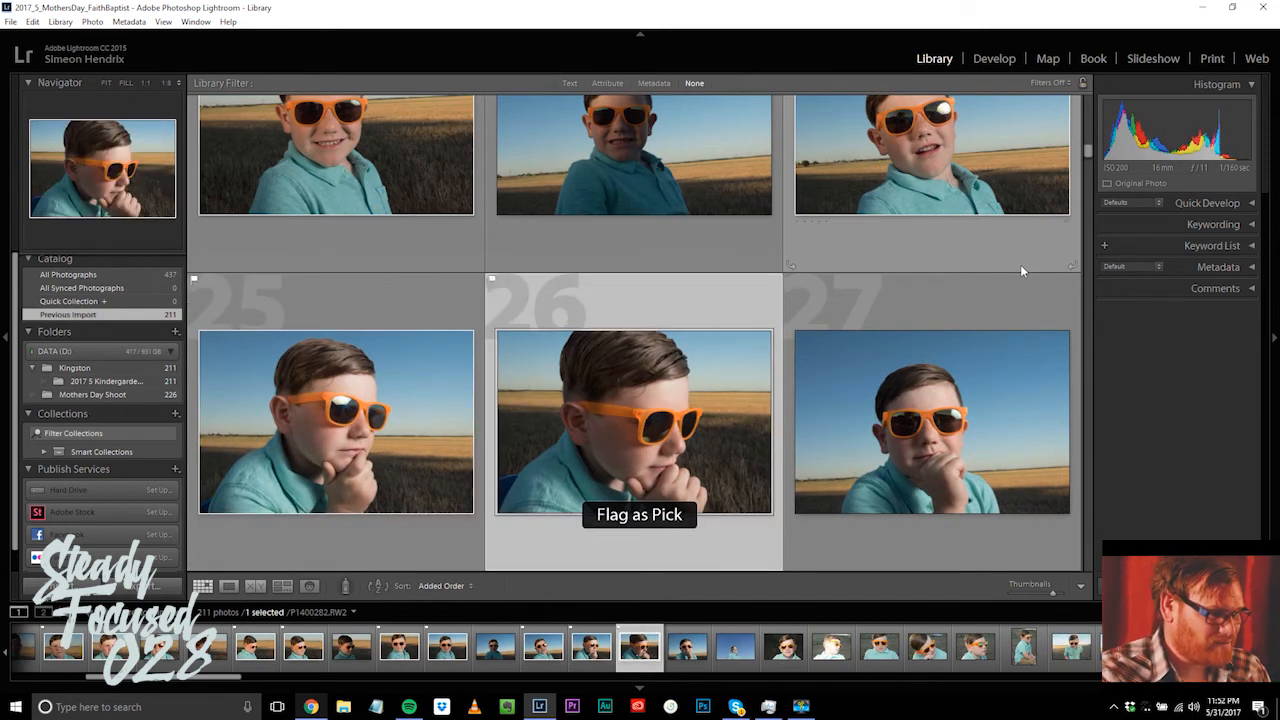
key("Right")
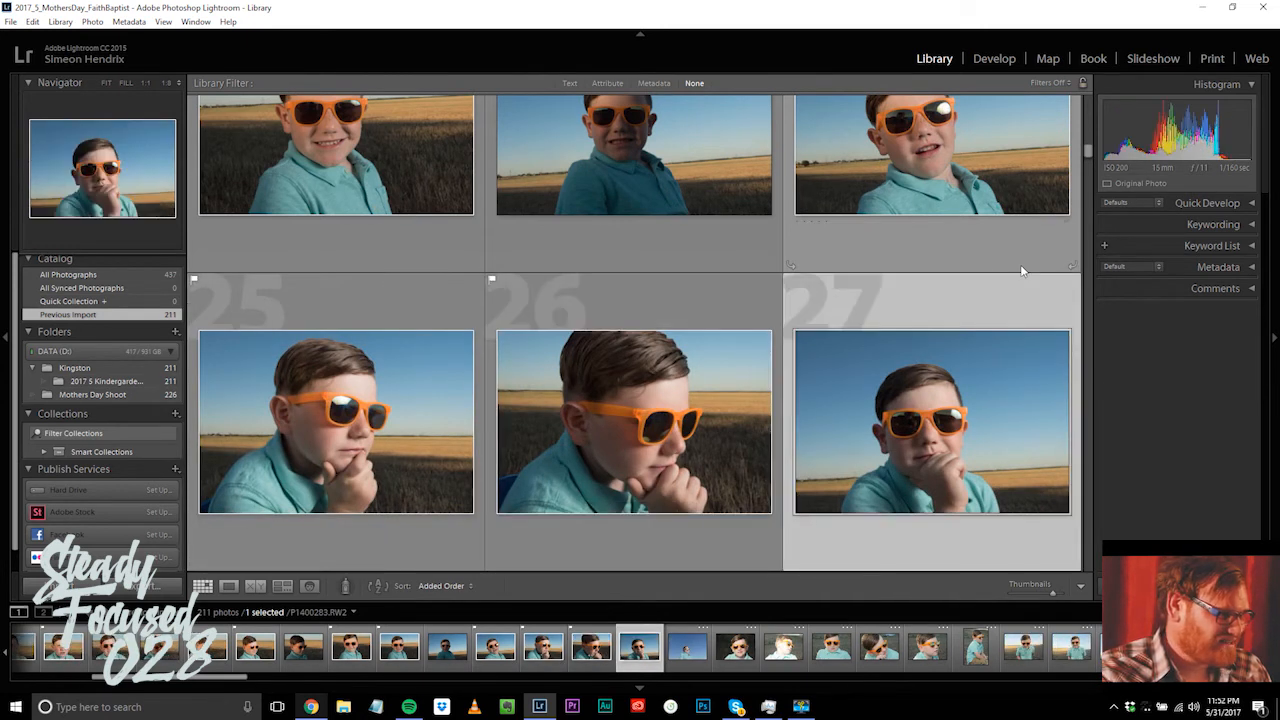
key("p")
key("Right")
key("p")
Step: Flag the sideways-looking sunglasses photo 33 as a pick, skipping photos 29 to 32
key("Right")
key("Right")
key("Right")
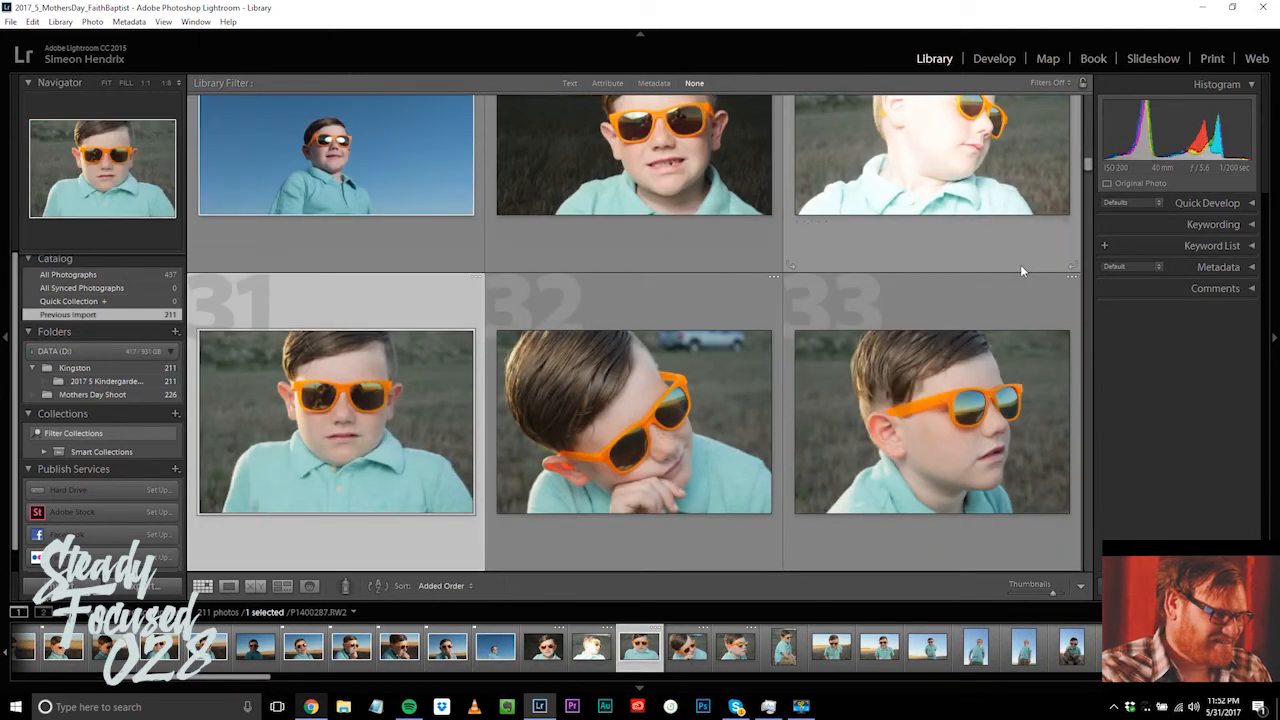
key("Right")
key("Right")
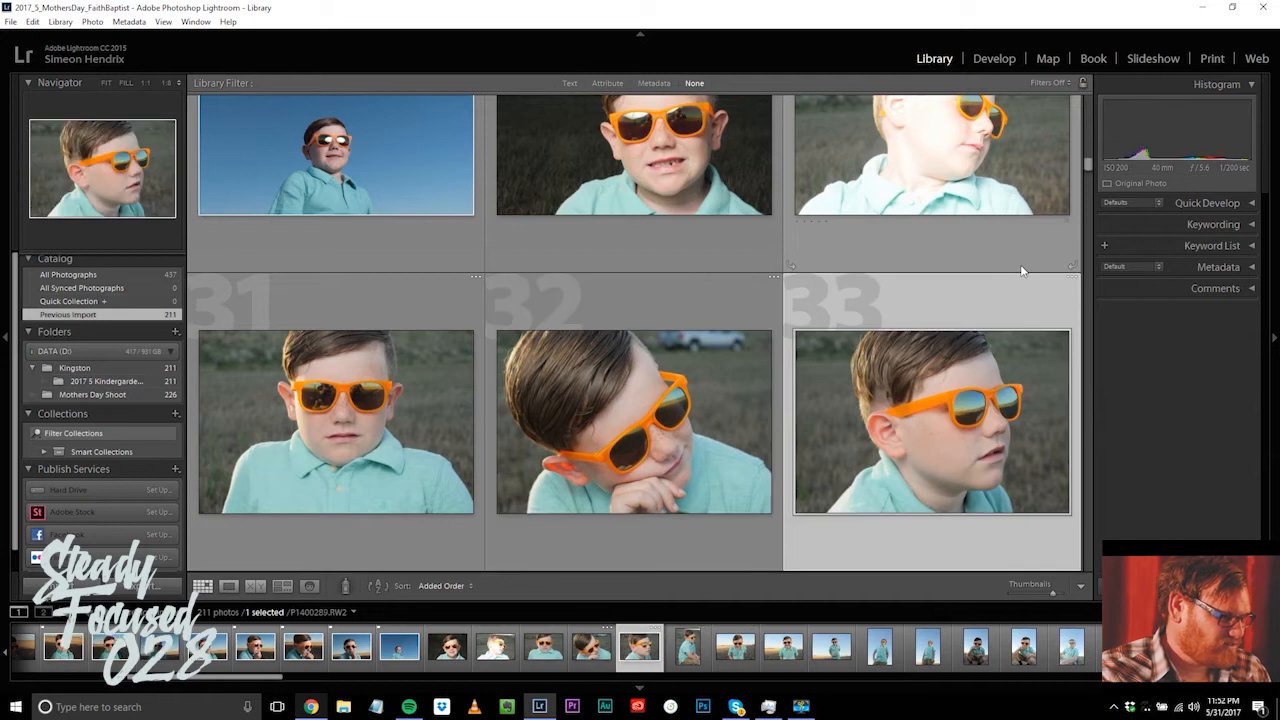
key("p")
key("Right")
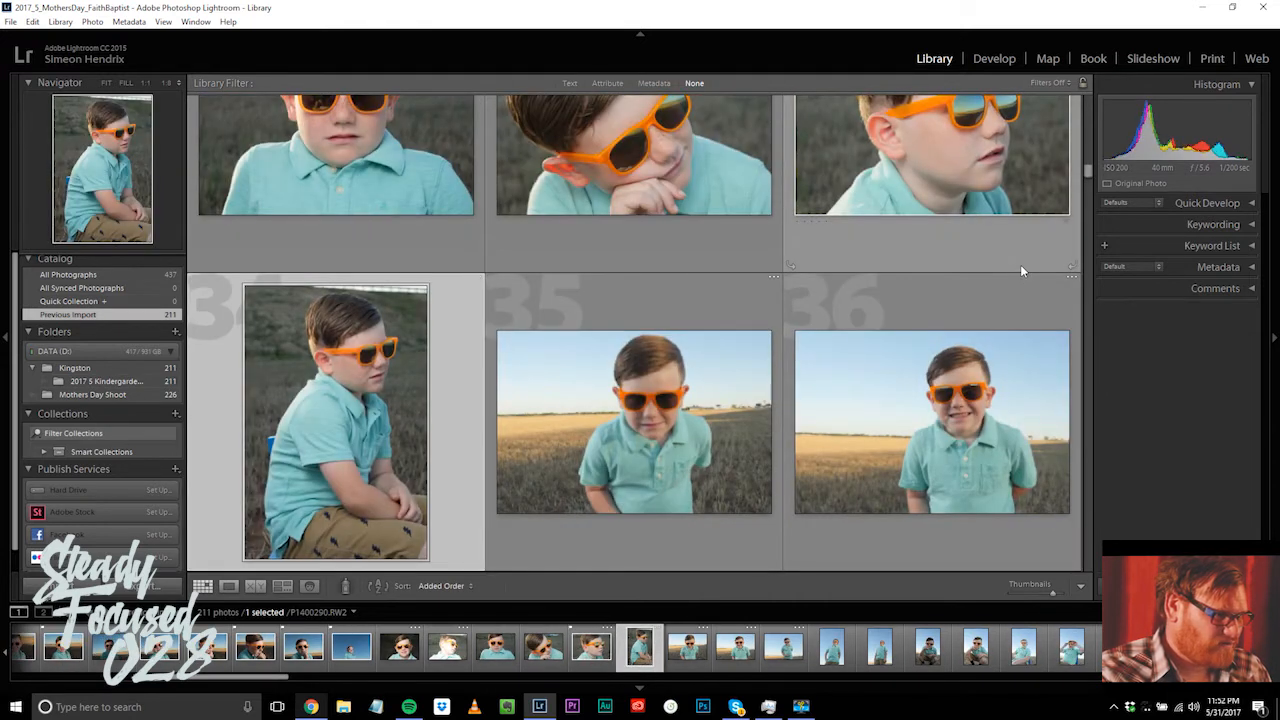
Step: Flag the field photos 35 and 37 as picks, skipping photos 34 and 36
key("Right")
key("p")
key("Right")
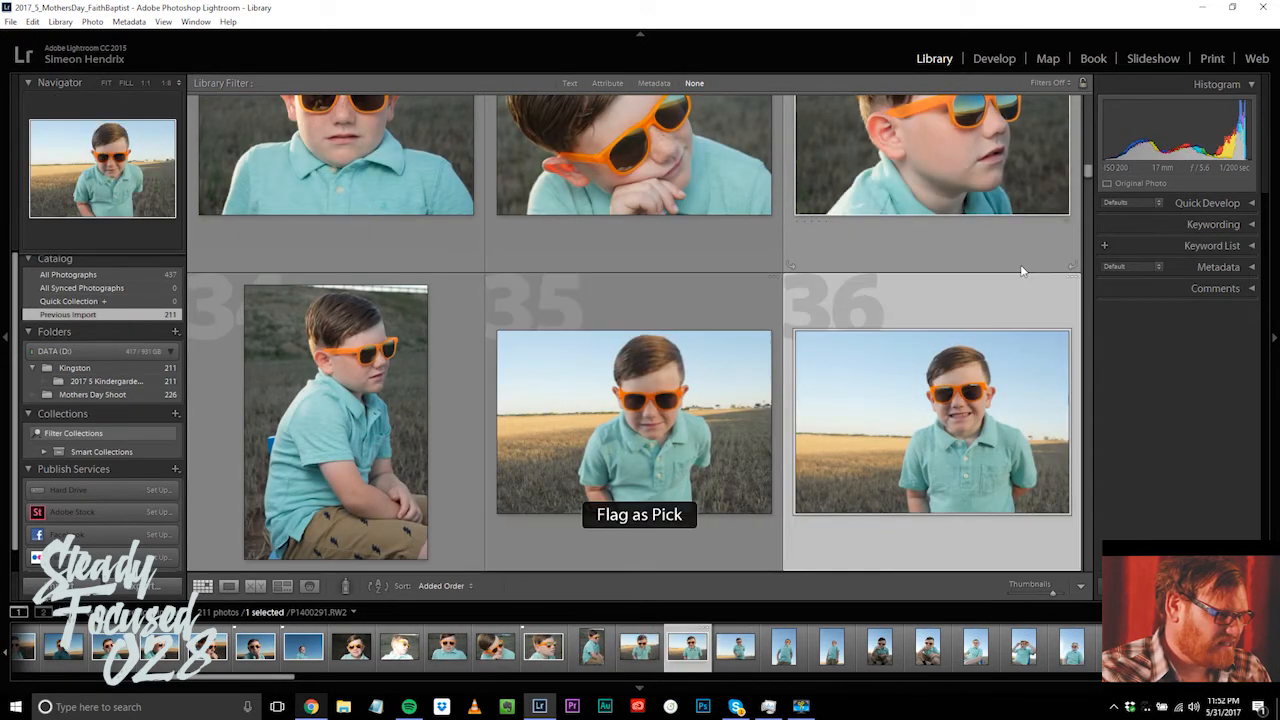
key("Right")
key("p")
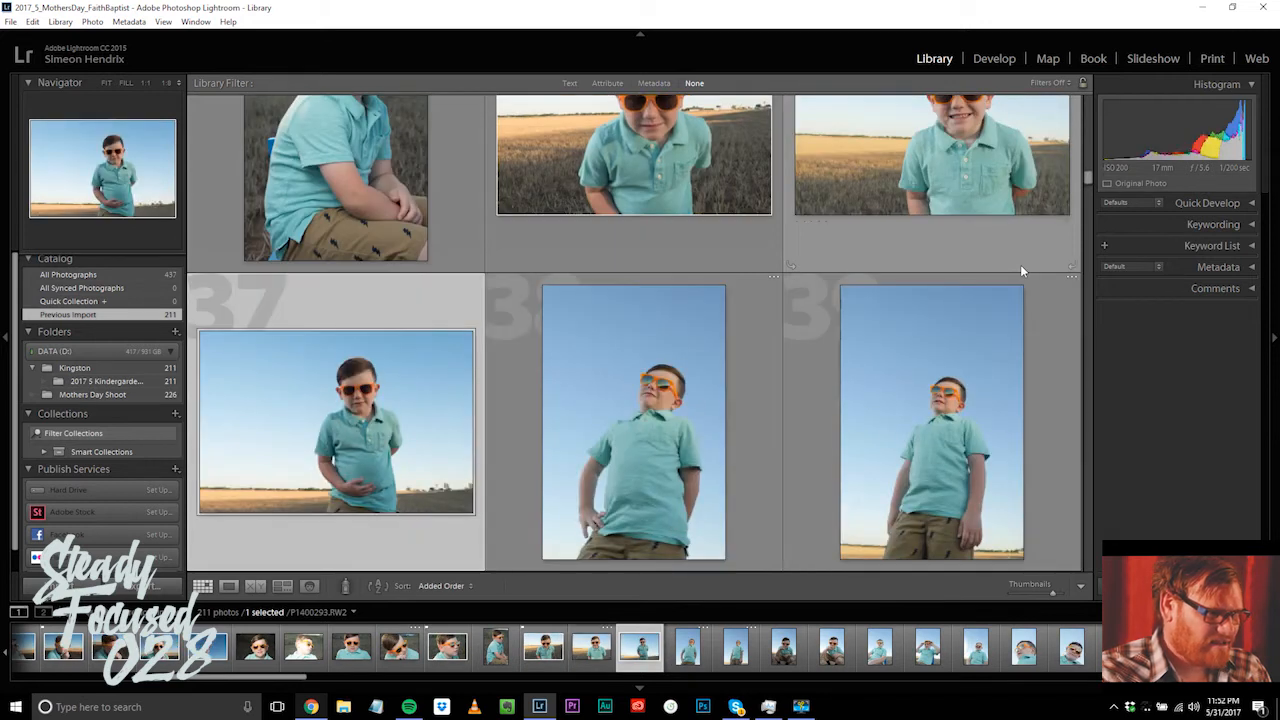
Step: Flag the portrait-format photos 39 and 41 as picks, skipping photos 38 and 40
key("Right")
key("Right")
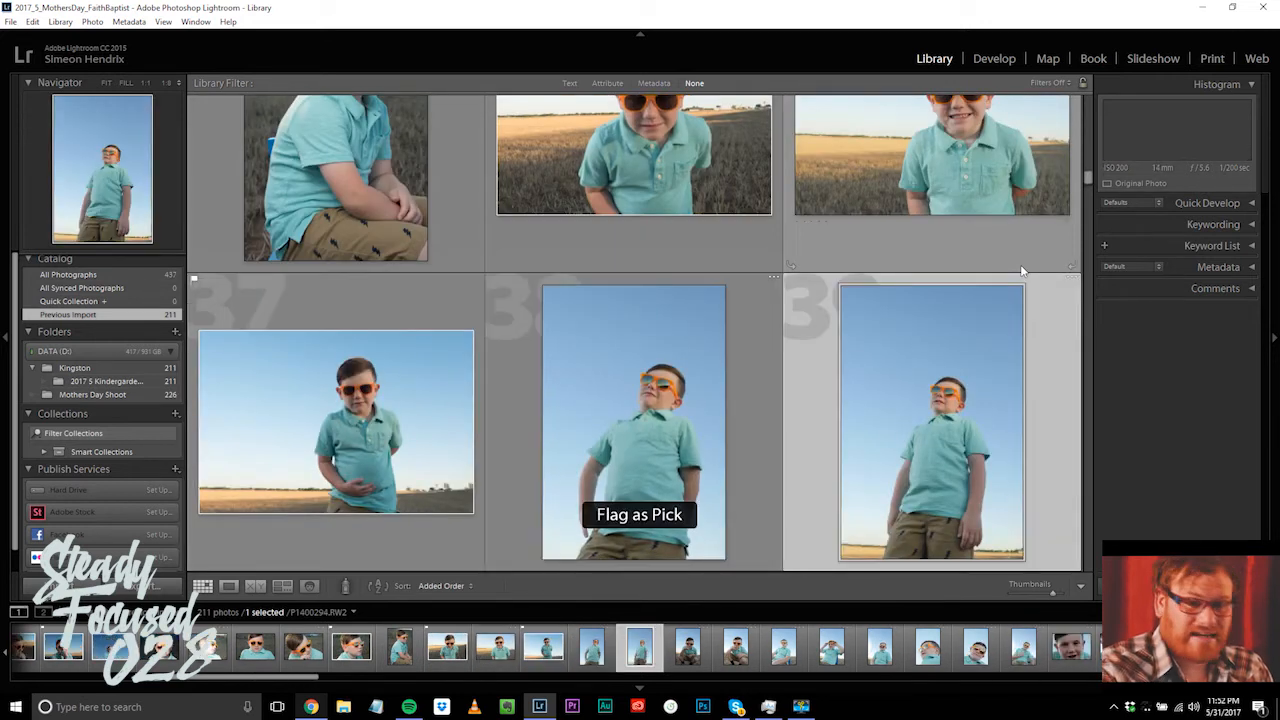
key("p")
key("Right")
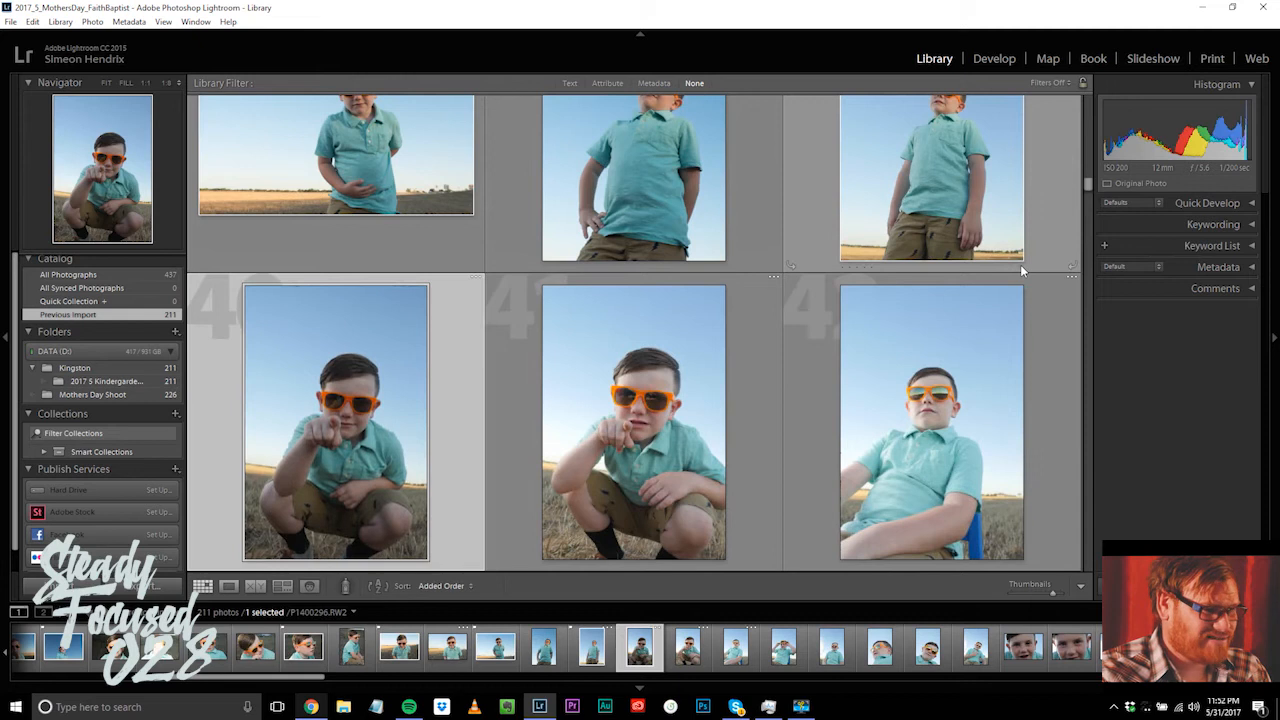
key("Right")
key("p")
Step: Flag the close-up face photo 49 as a pick, skipping photos 42 to 48
key("Right")
key("Right")
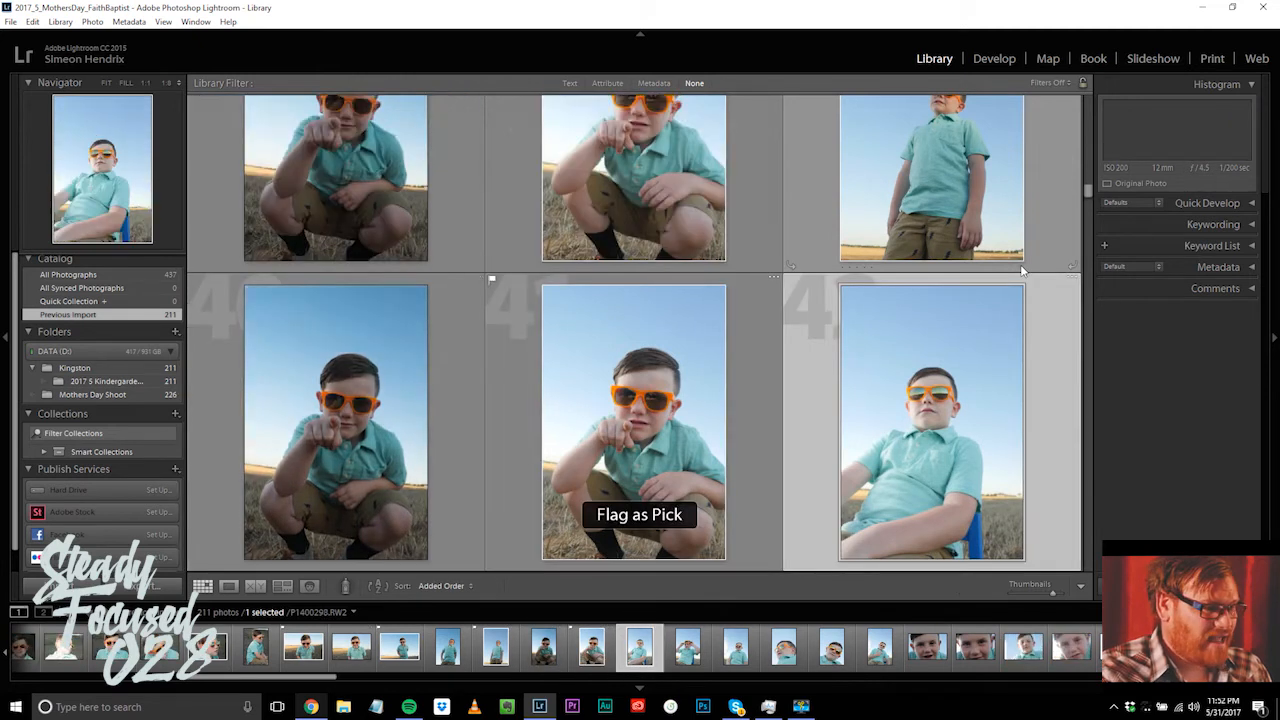
key("Right")
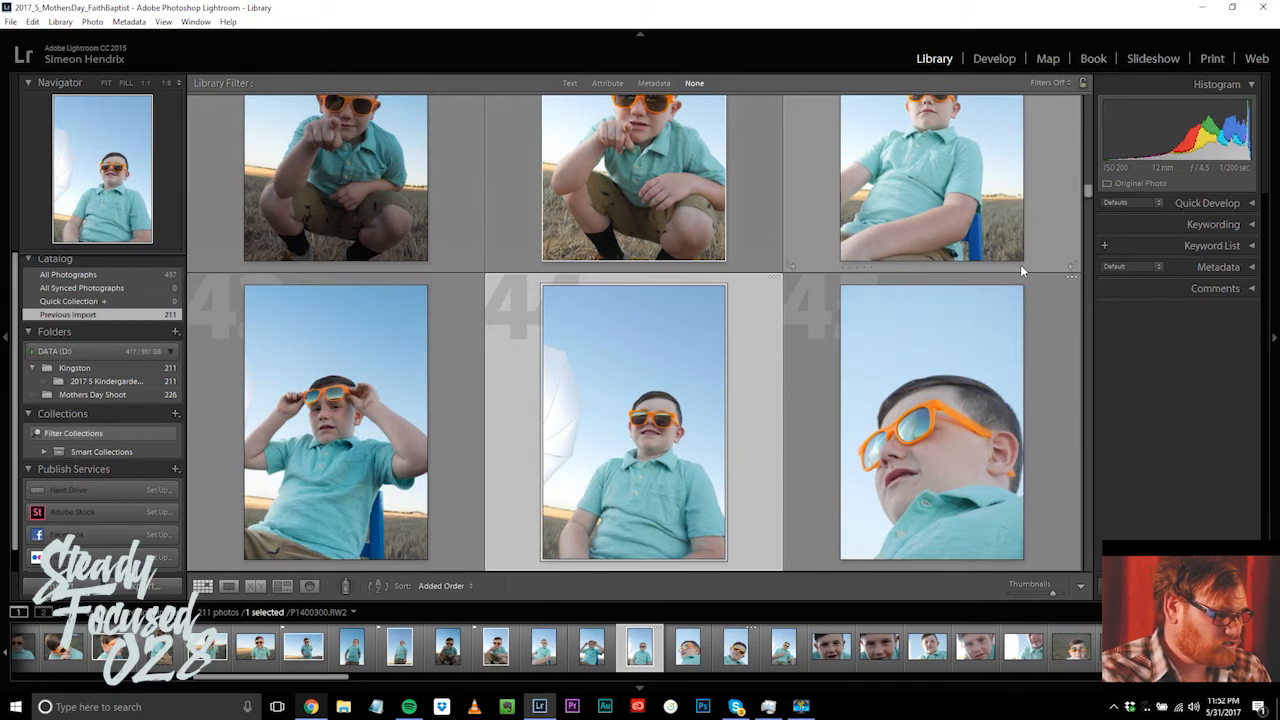
key("Right")
key("Right")
key("Right")
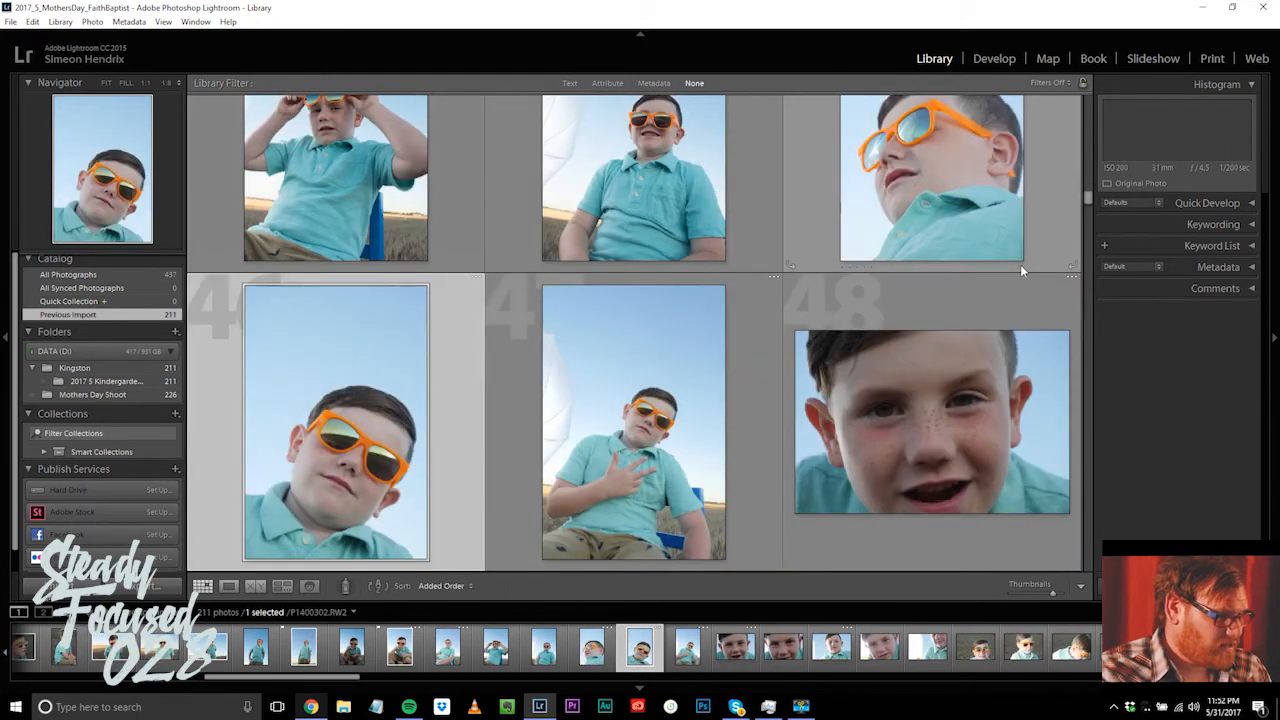
key("Right")
key("Right")
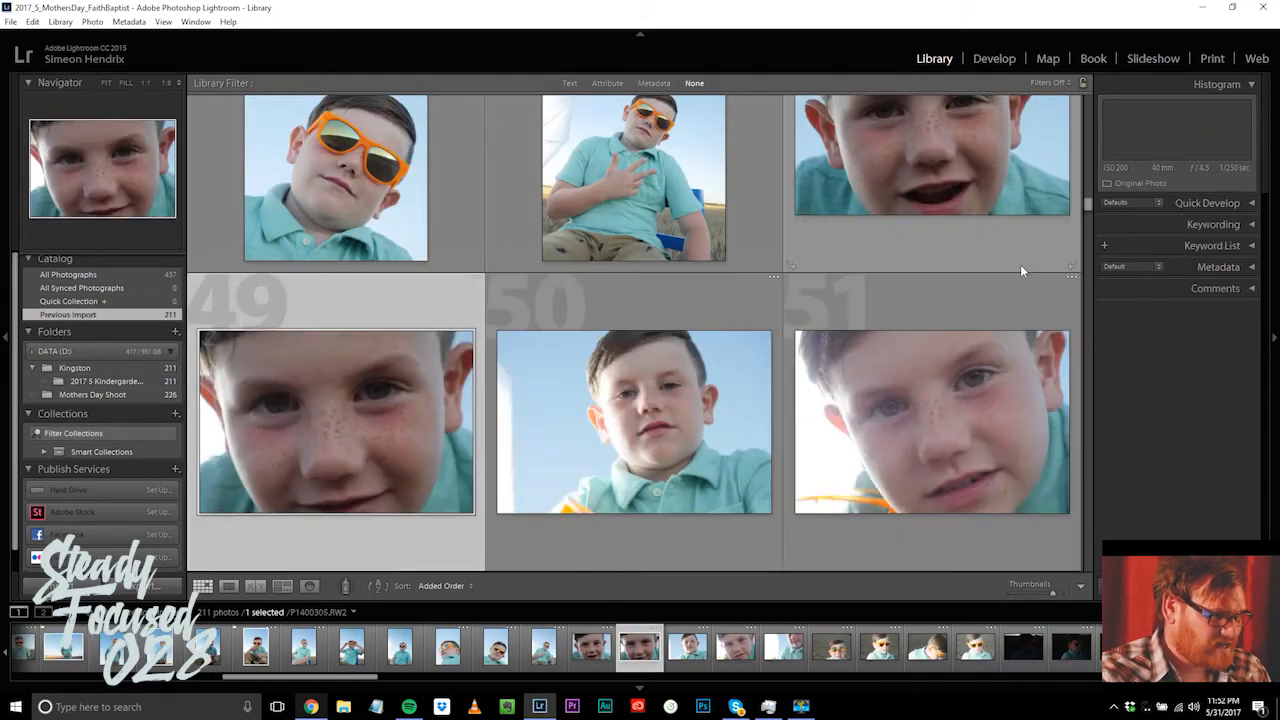
key("p")
Step: Flag the open-mouthed sunglasses photo 60 as a pick, skipping photos 50 to 59
key("Right")
key("Right")
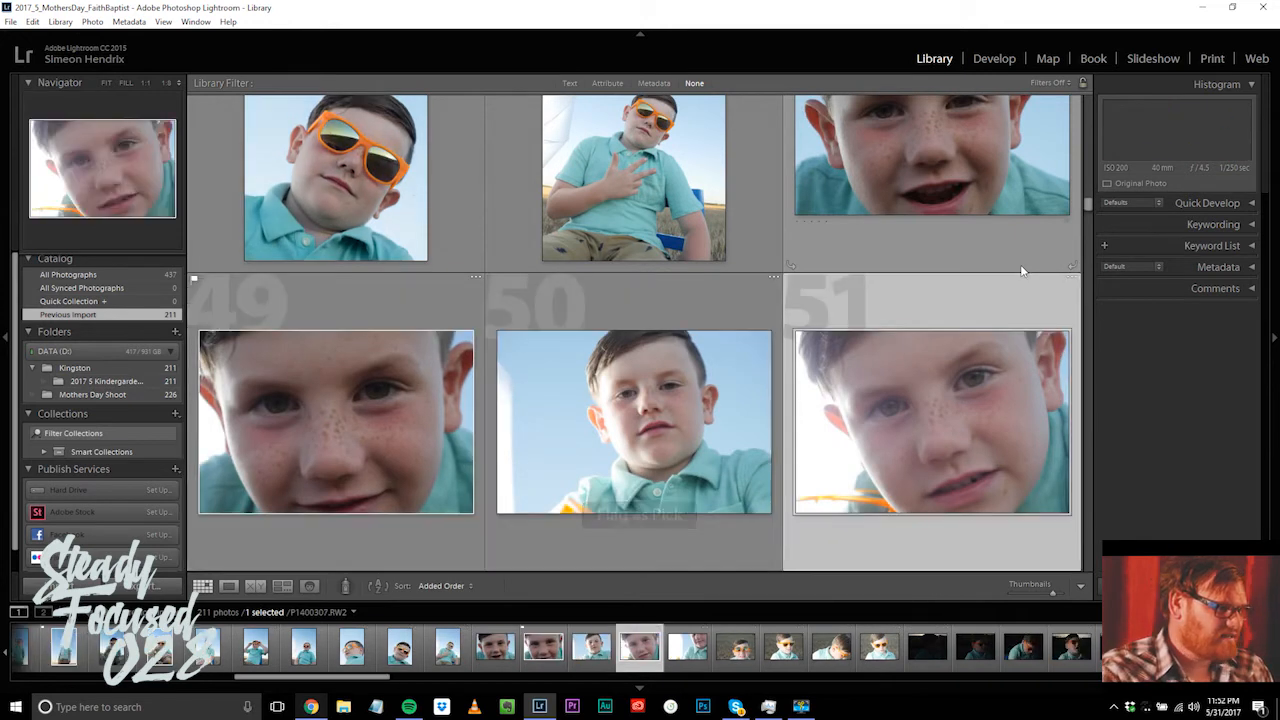
key("Right")
key("Right")
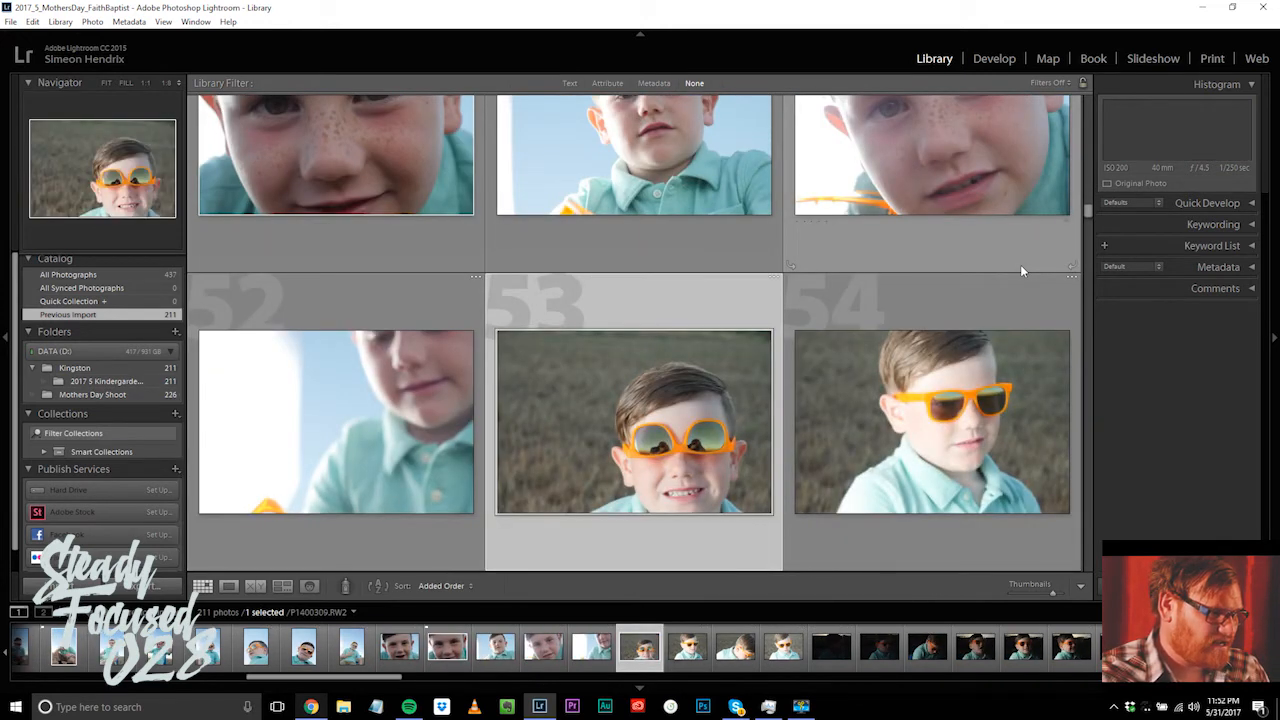
key("Right")
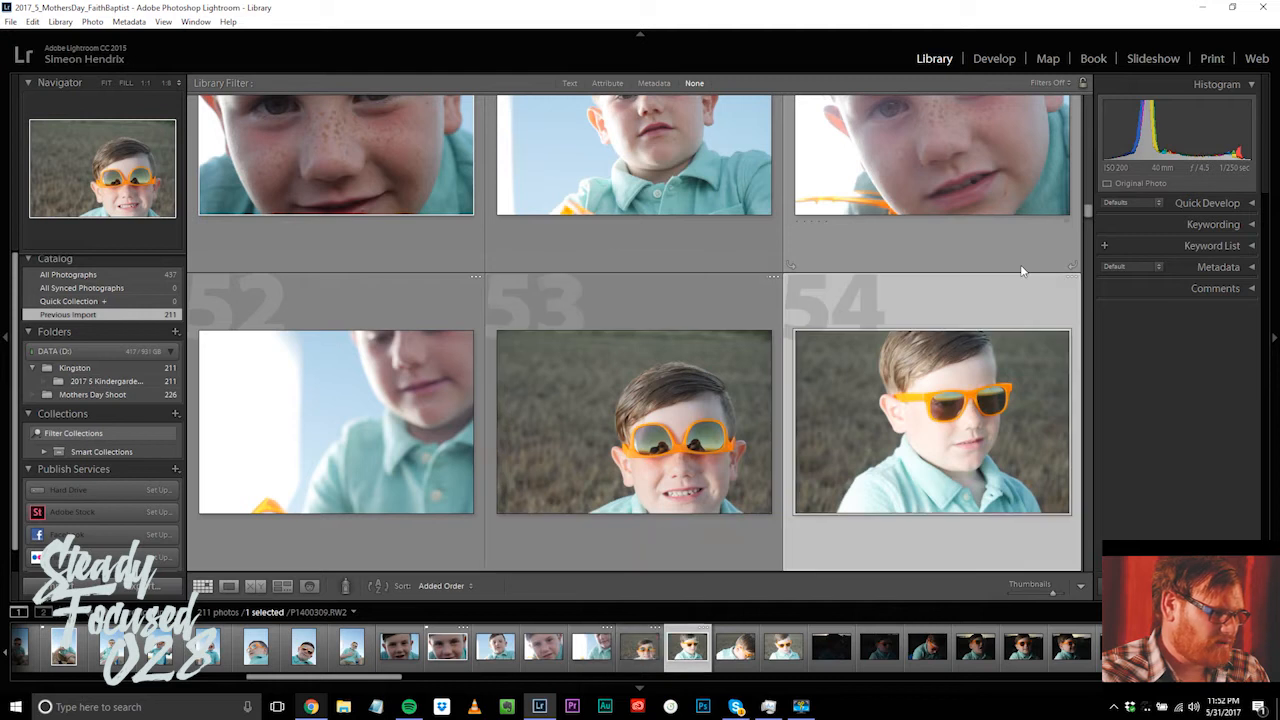
key("Right")
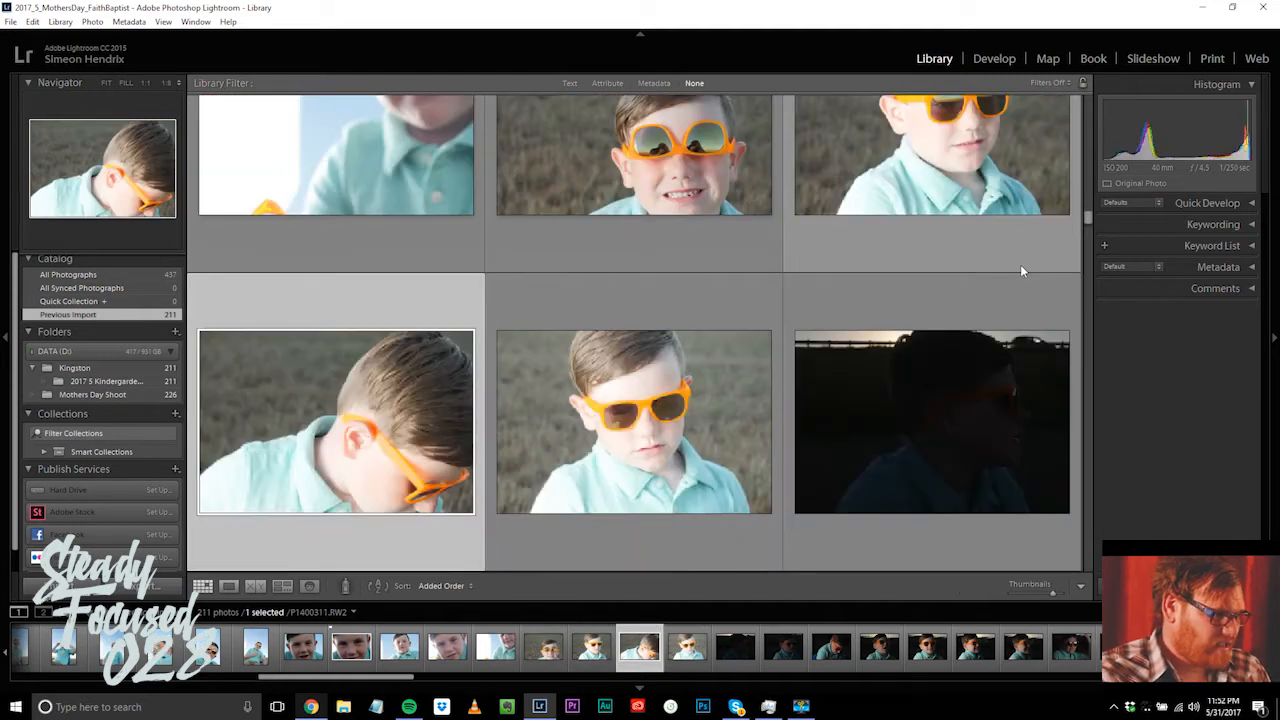
key("Right")
key("Right")
key("Right")
key("Right")
key("Right")
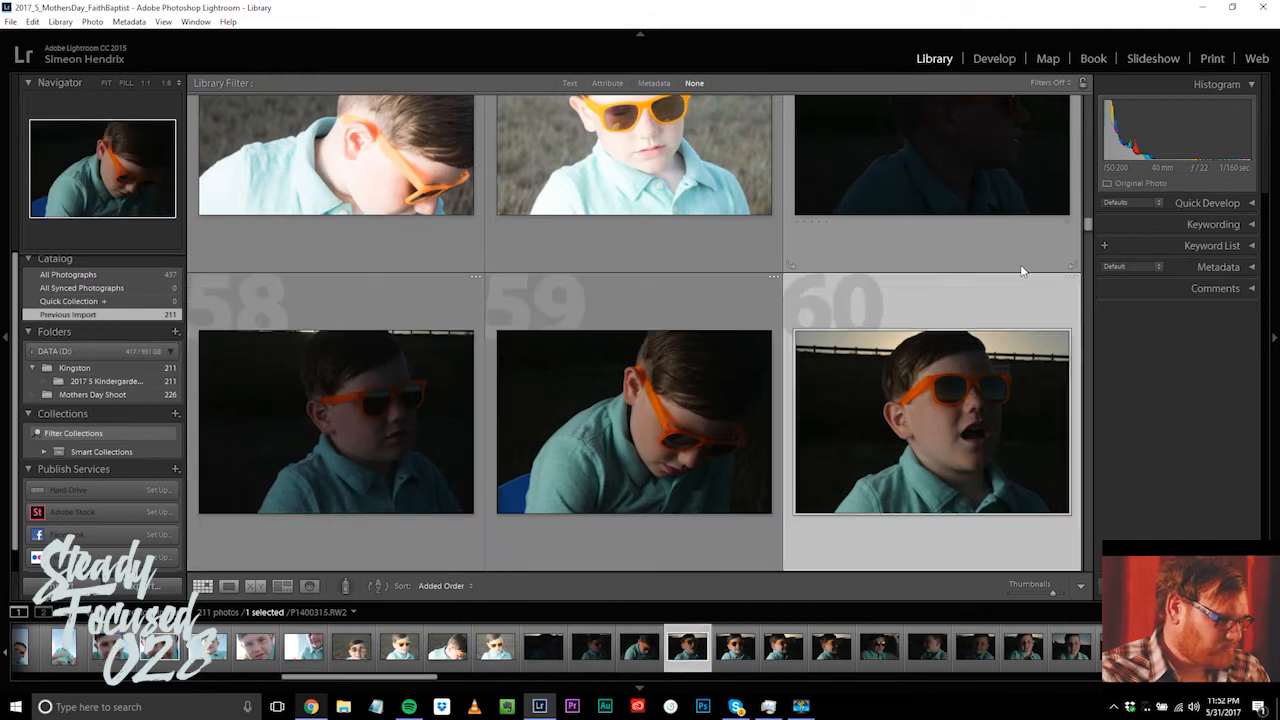
key("p")
Step: Flag the dark-background sunglasses photos 61 and 63 as picks, skipping photo 62
key("Right")
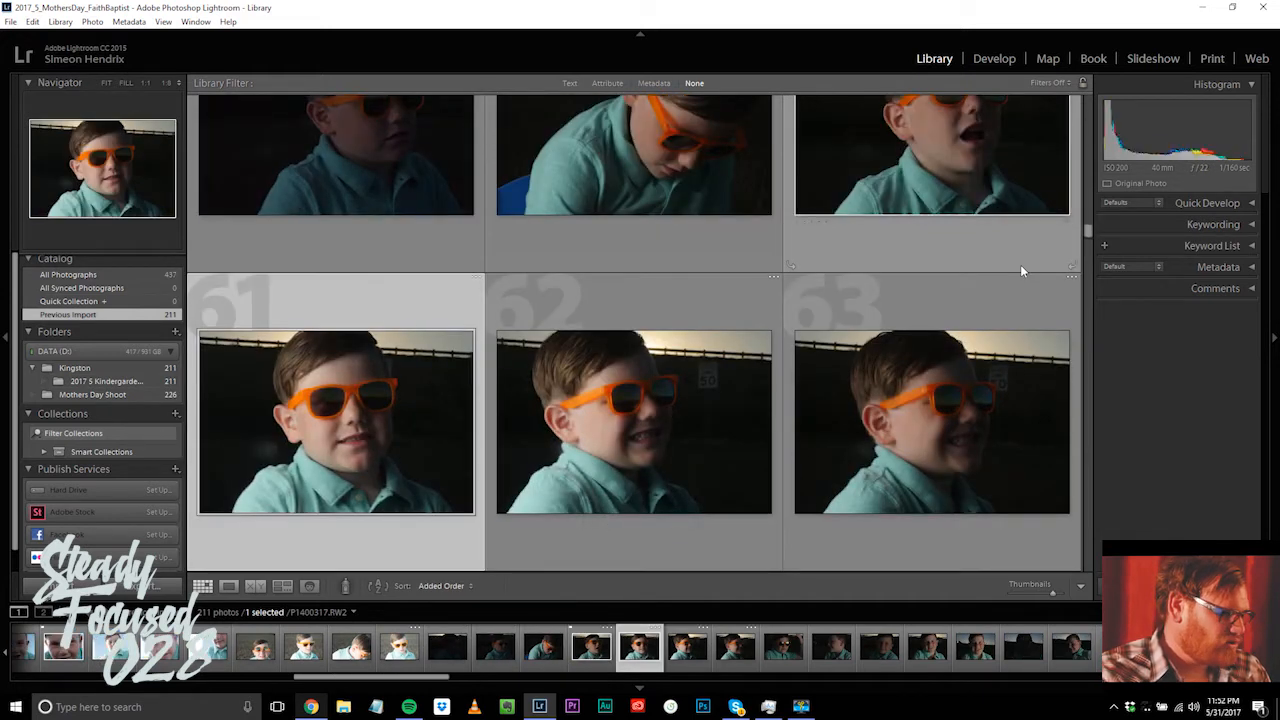
key("p")
key("Right")
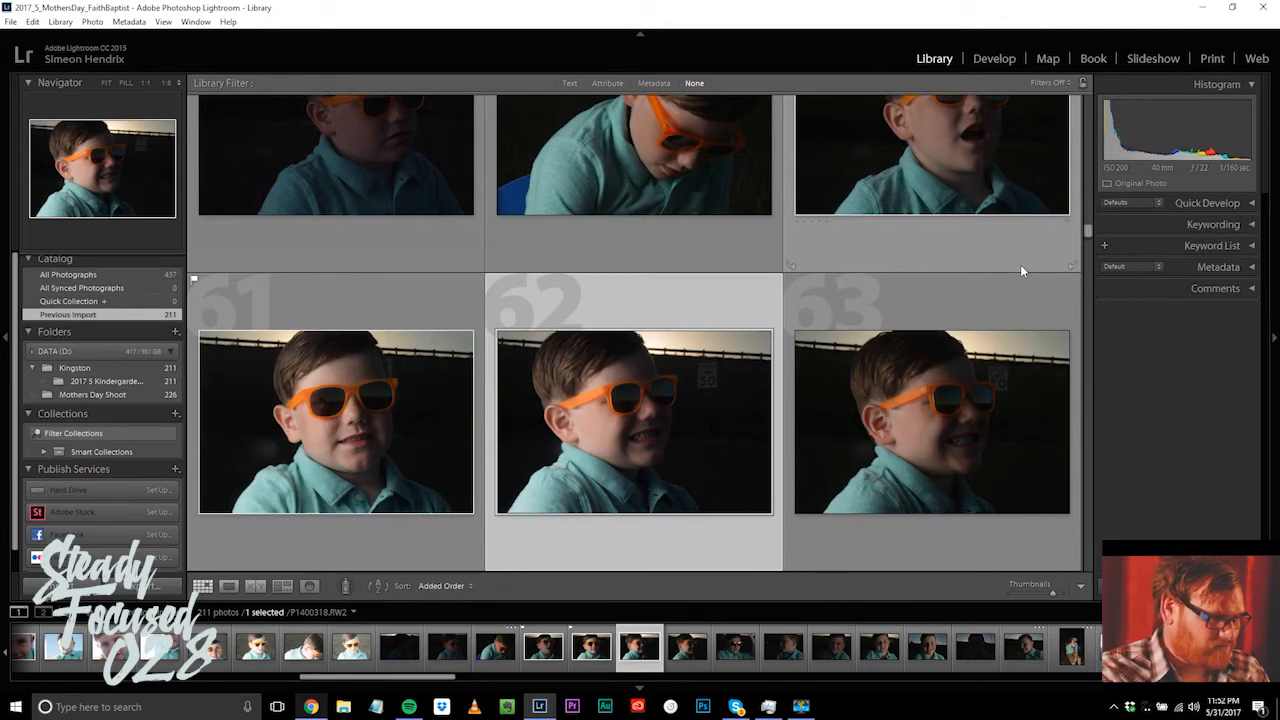
key("Right")
key("p")
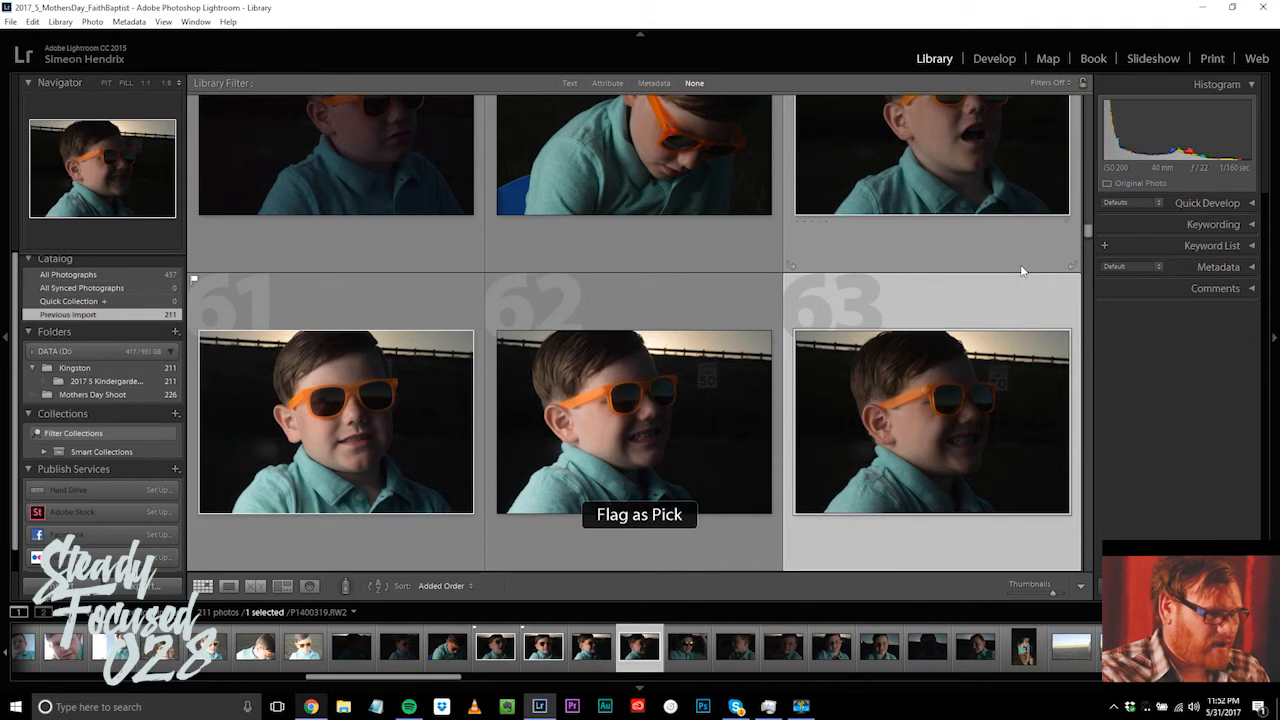
Step: Flag the smiling photo 68 without sunglasses as a pick, skipping photos 64 to 67
key("Right")
key("Right")
key("Right")
key("Right")
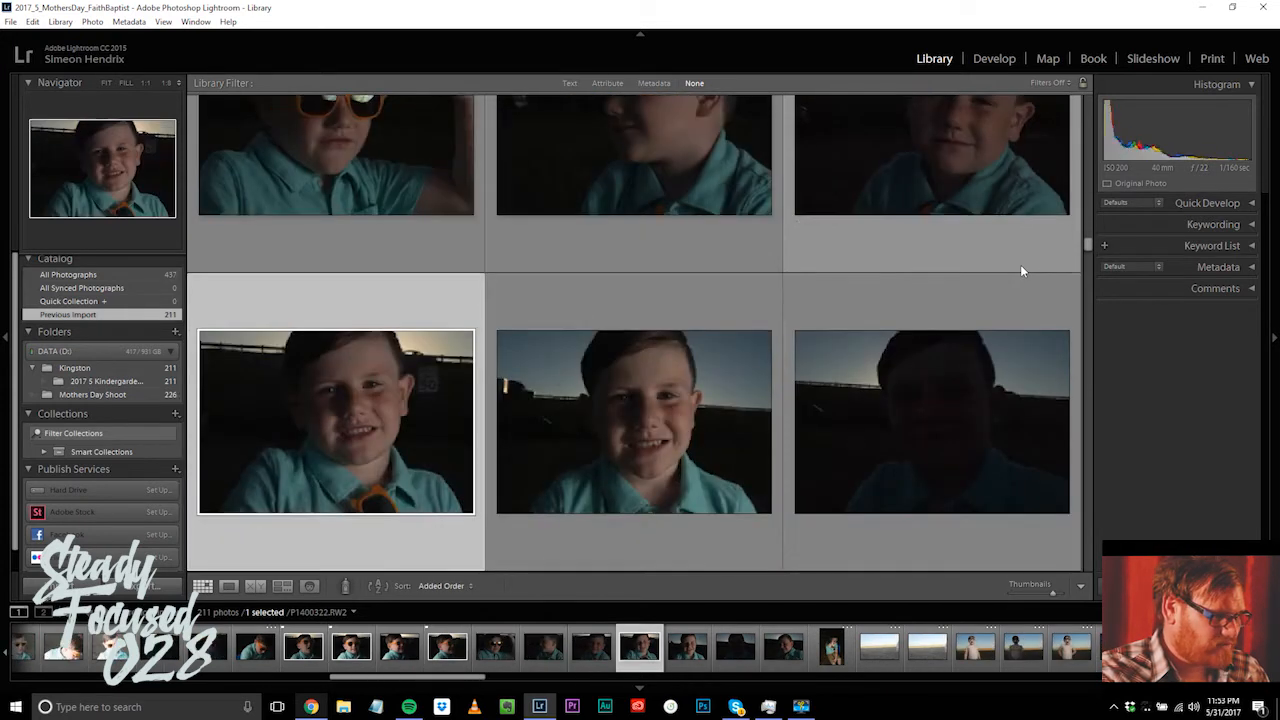
key("Right")
key("p")
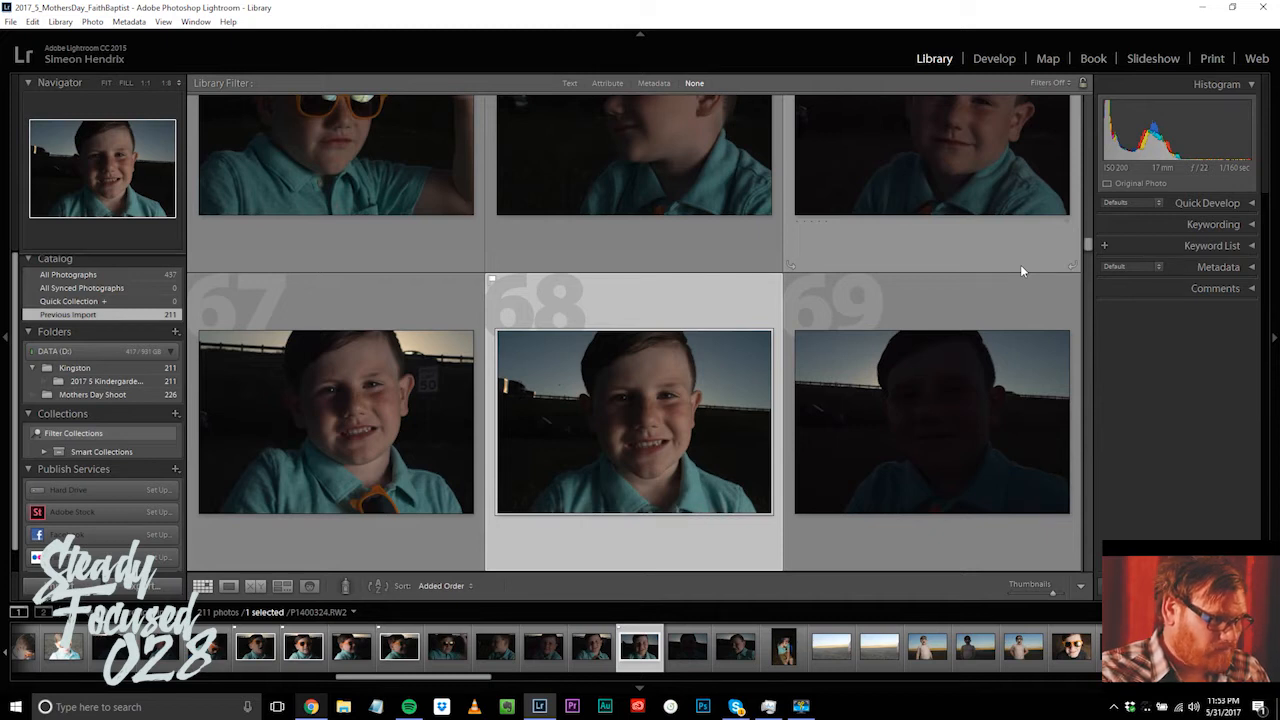
Step: Move past the dark photo 69 to the black T-shirt series and flag photos 82 to 84 as picks
key("Right")
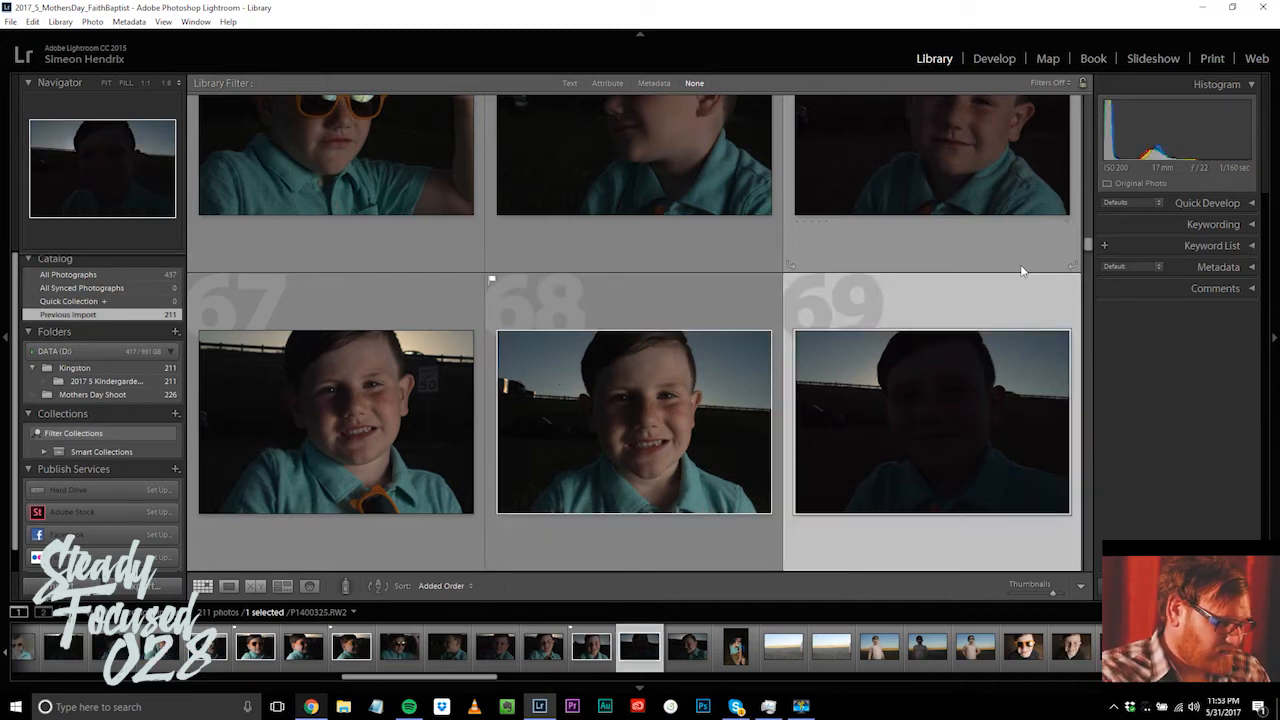
key("Right")
key("Right")
key("Right")
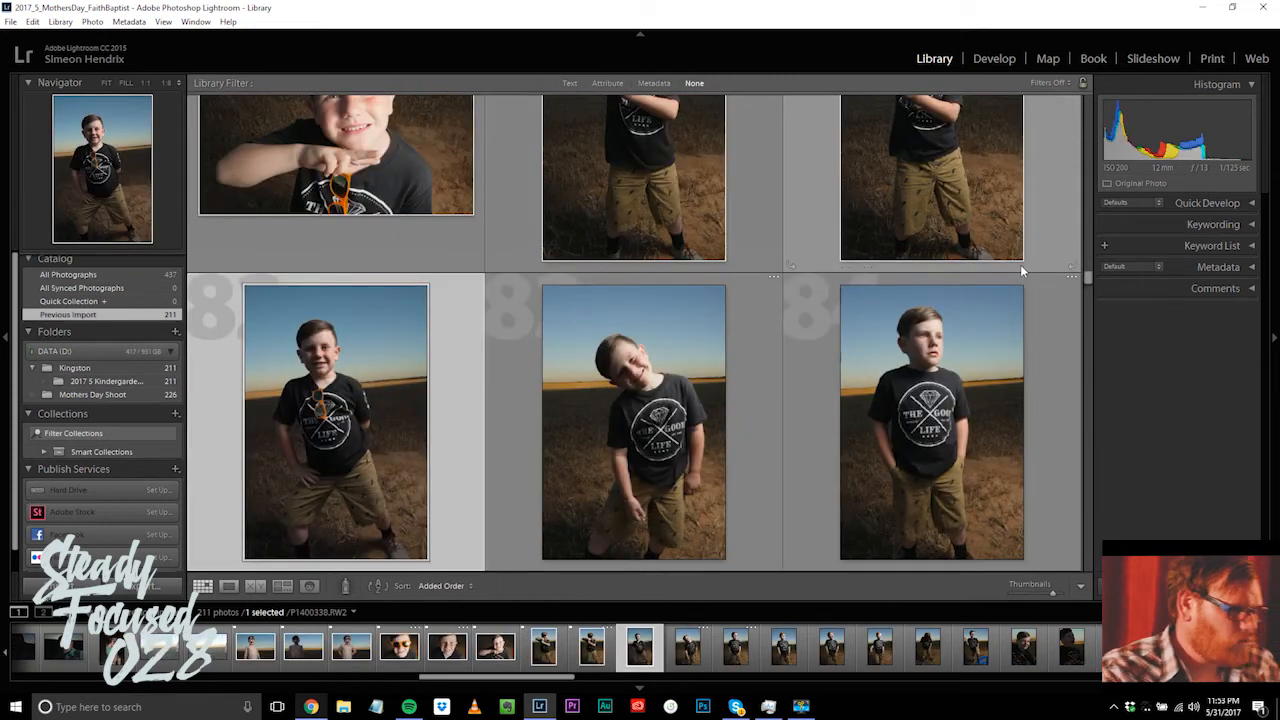
key("shift+p")
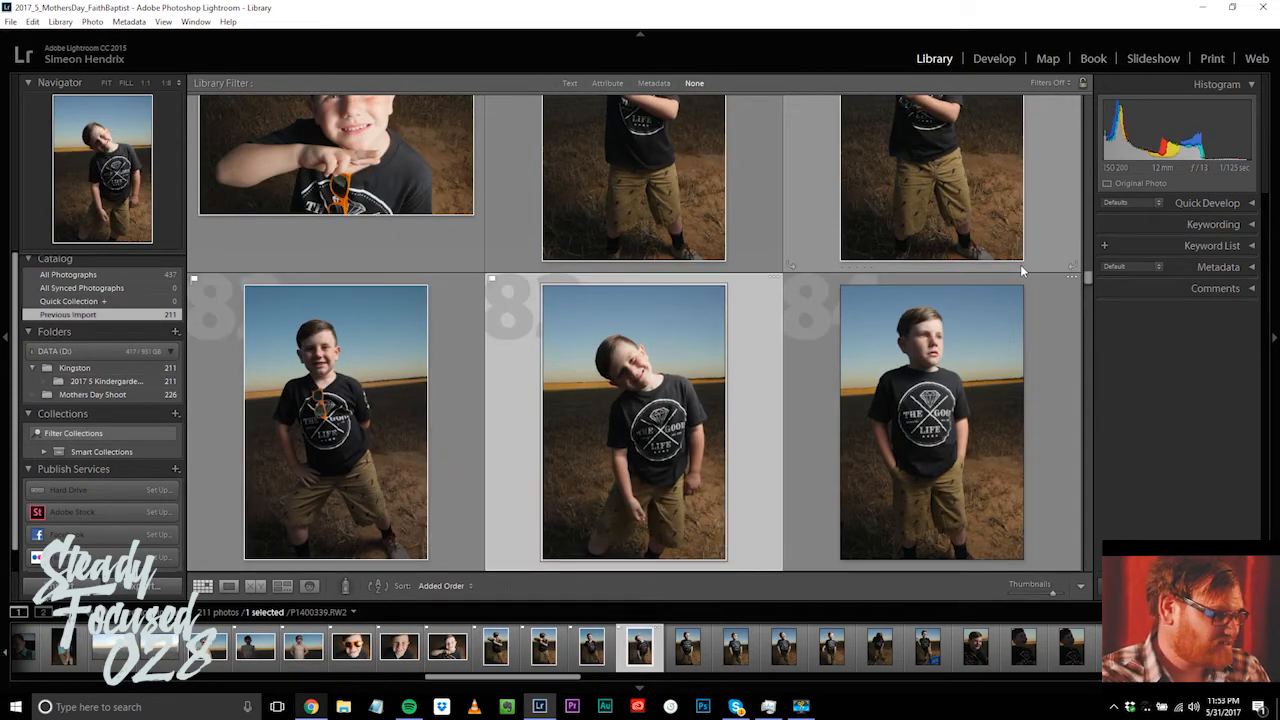
key("shift+p")
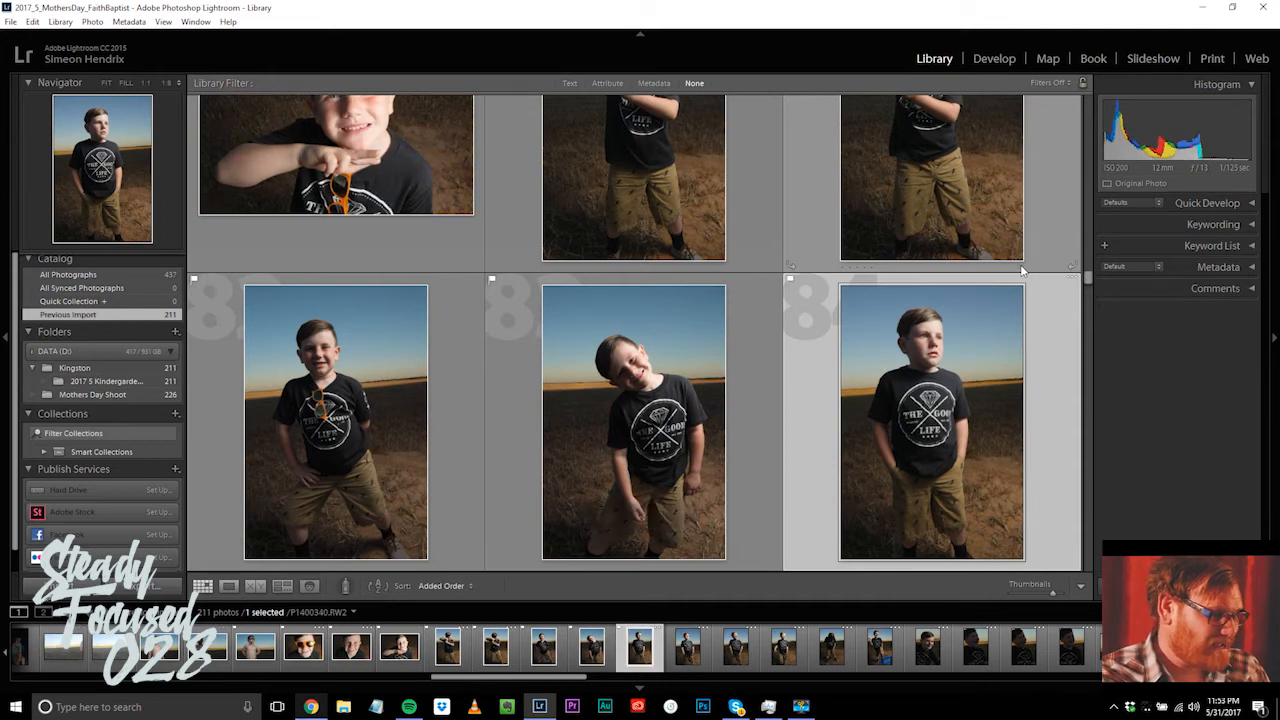
Step: Flag the six consecutive black T-shirt photos 85 to 90 as picks
key("Right")
key("shift+p")
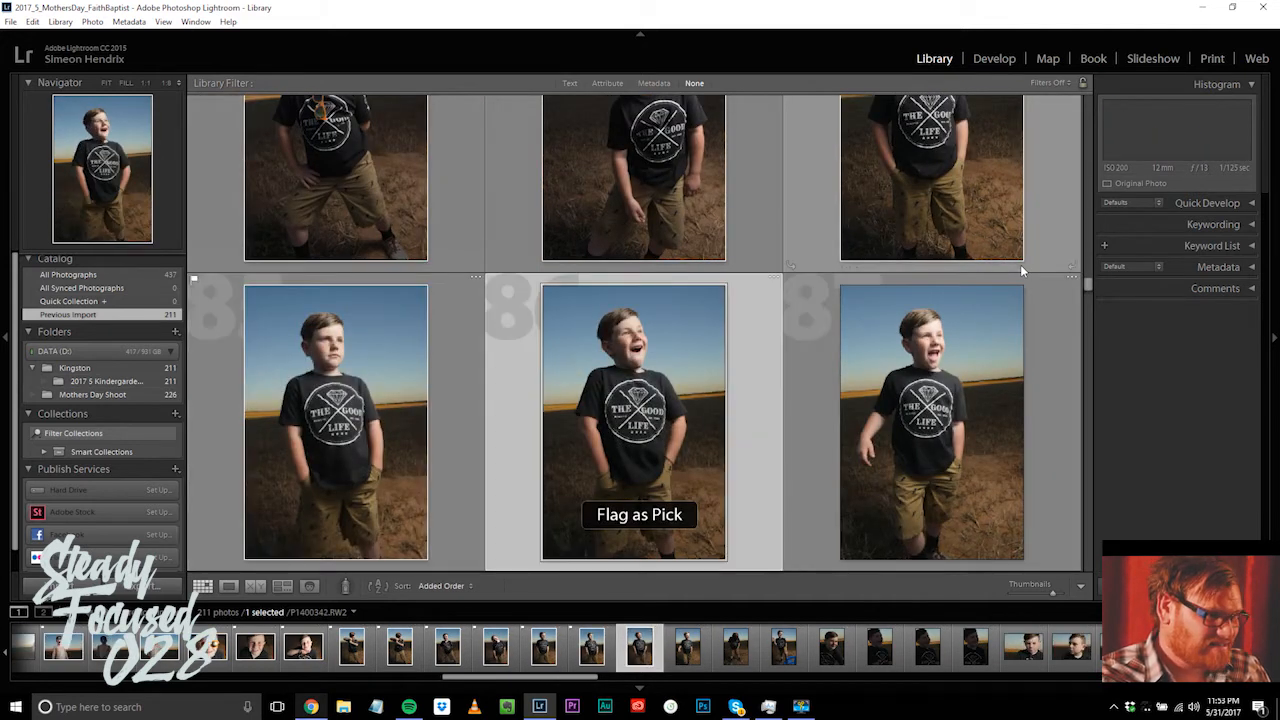
key("shift+p")
key("shift+p")
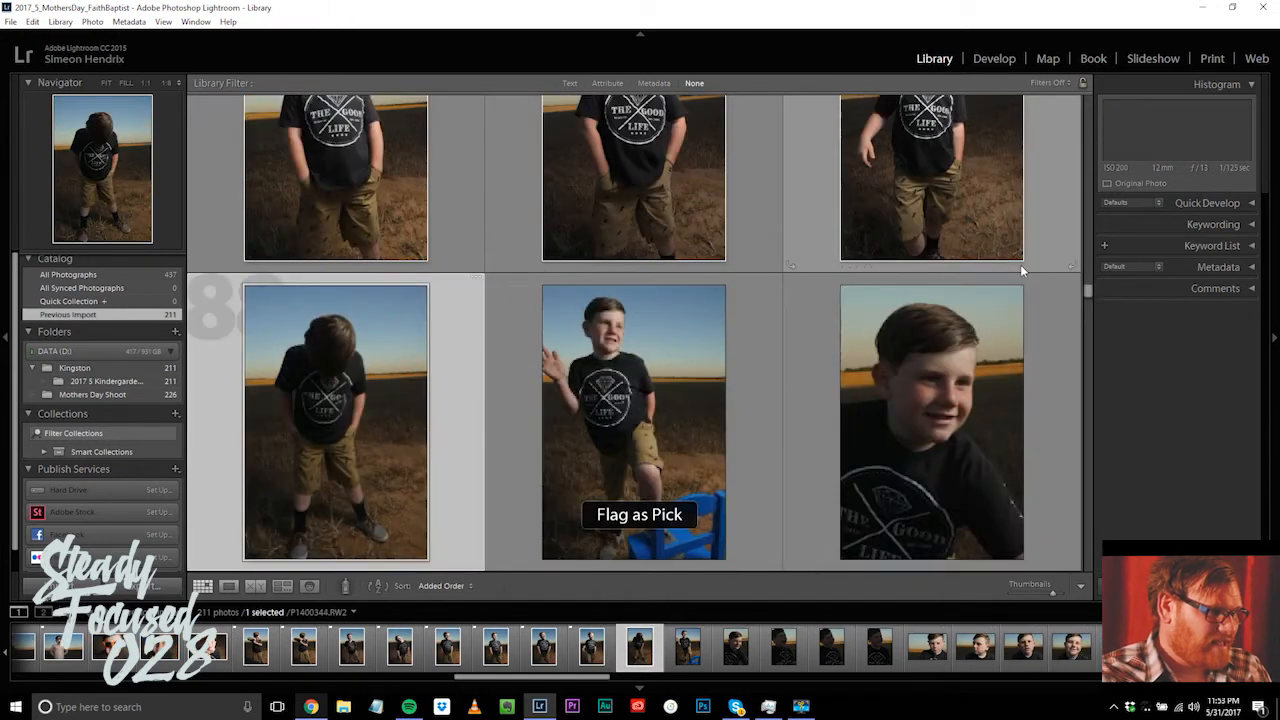
key("shift+p")
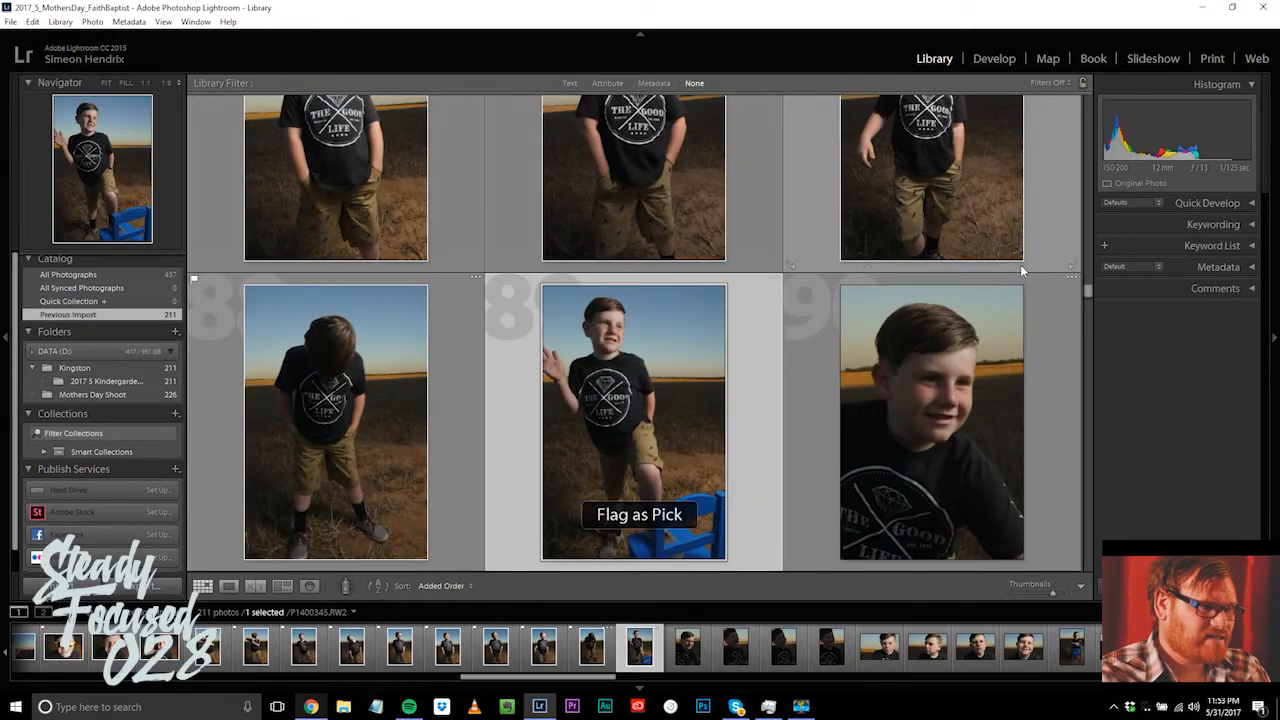
key("shift+p")
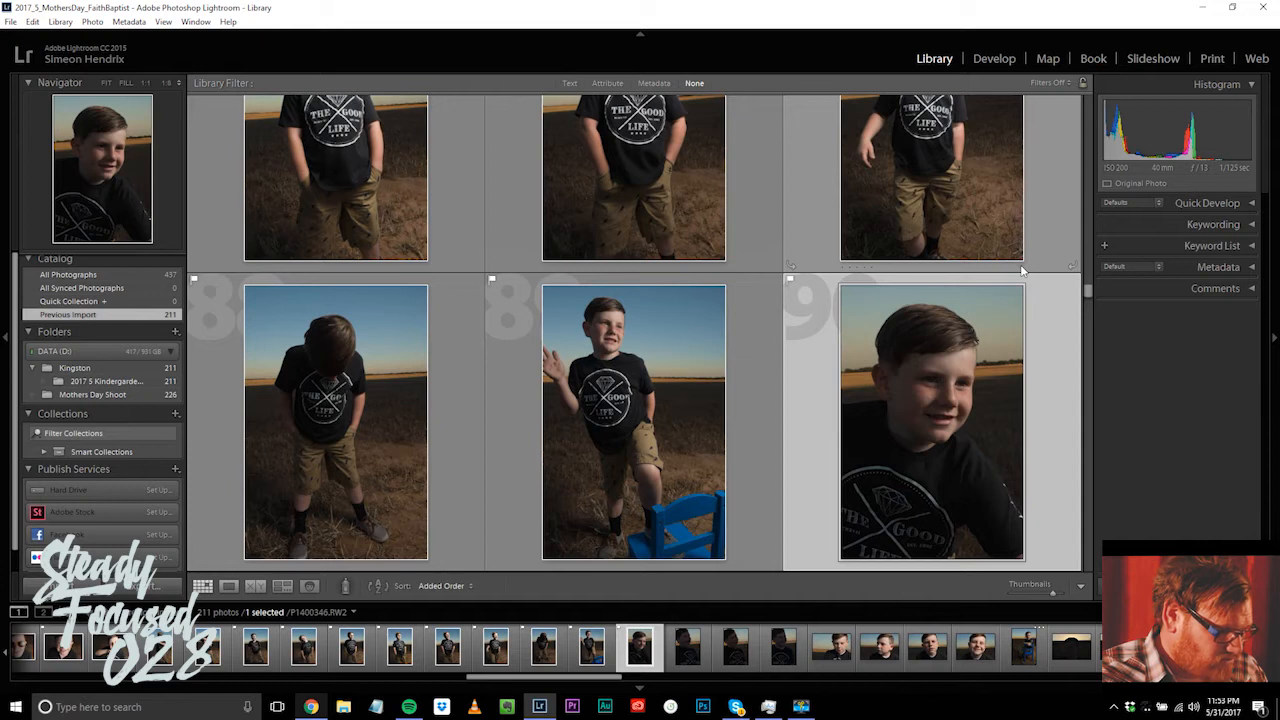
Step: Skip the underexposed photos 91 to 93 and flag photos 94 and 95 as picks
key("Right")
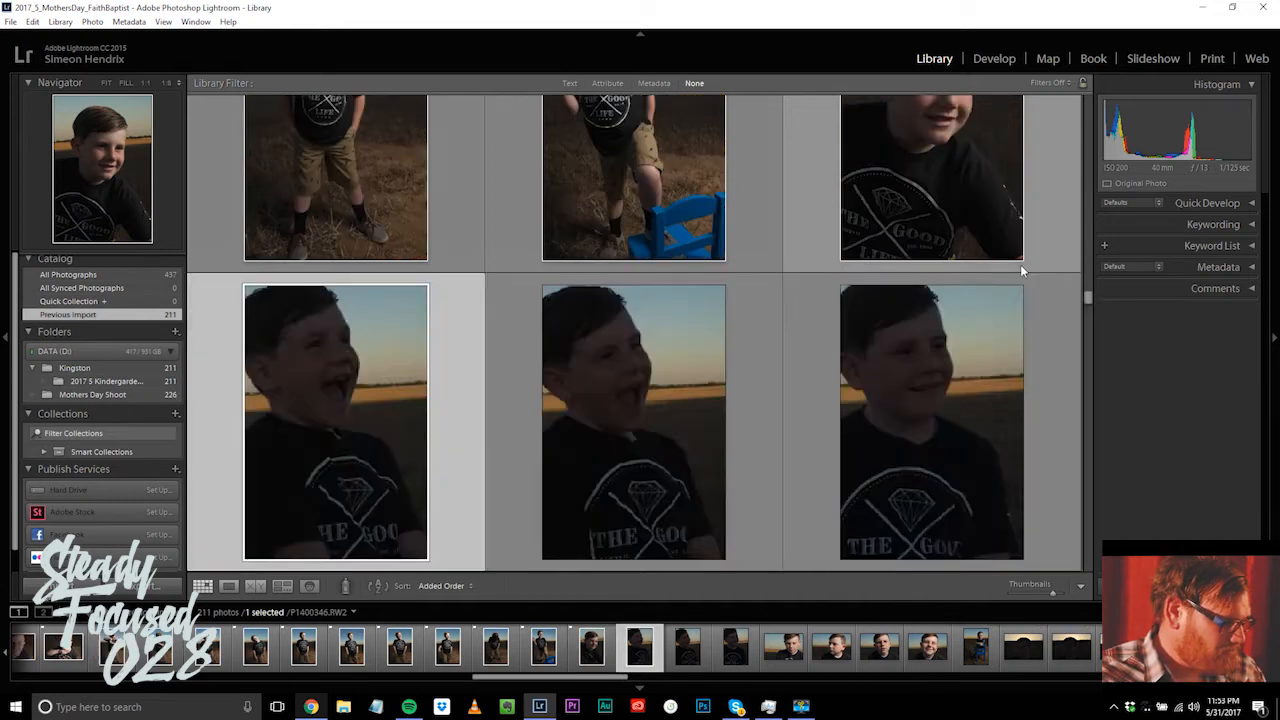
key("Right")
key("Right")
key("Right")
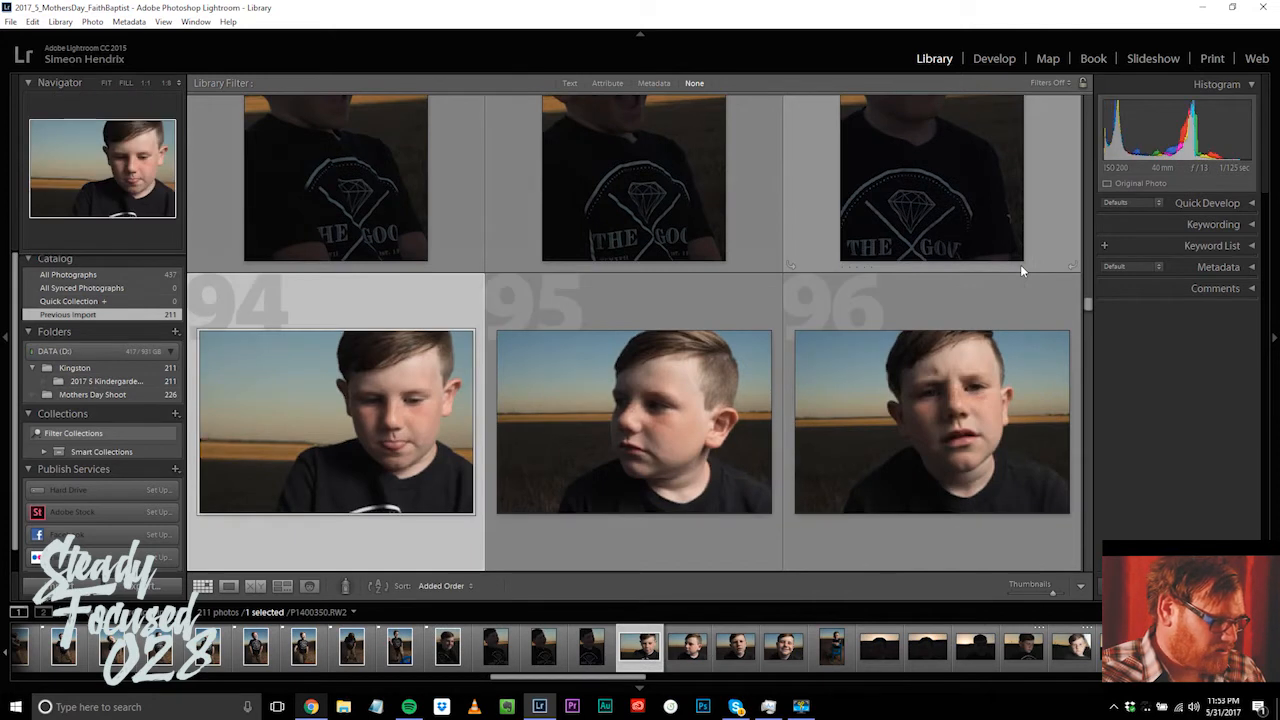
Step: Compare photos 94 and 95 enlarged in Loupe view and return to the thumbnail grid
key("e")
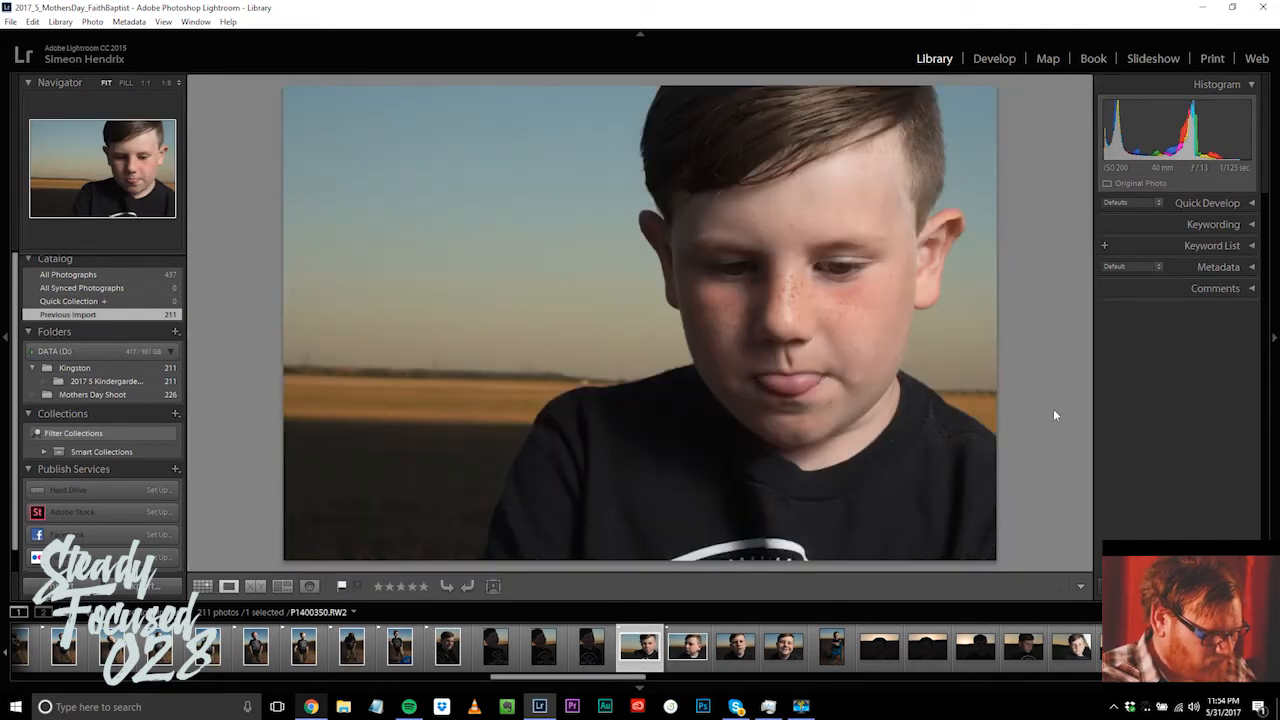
left_click(697, 651)
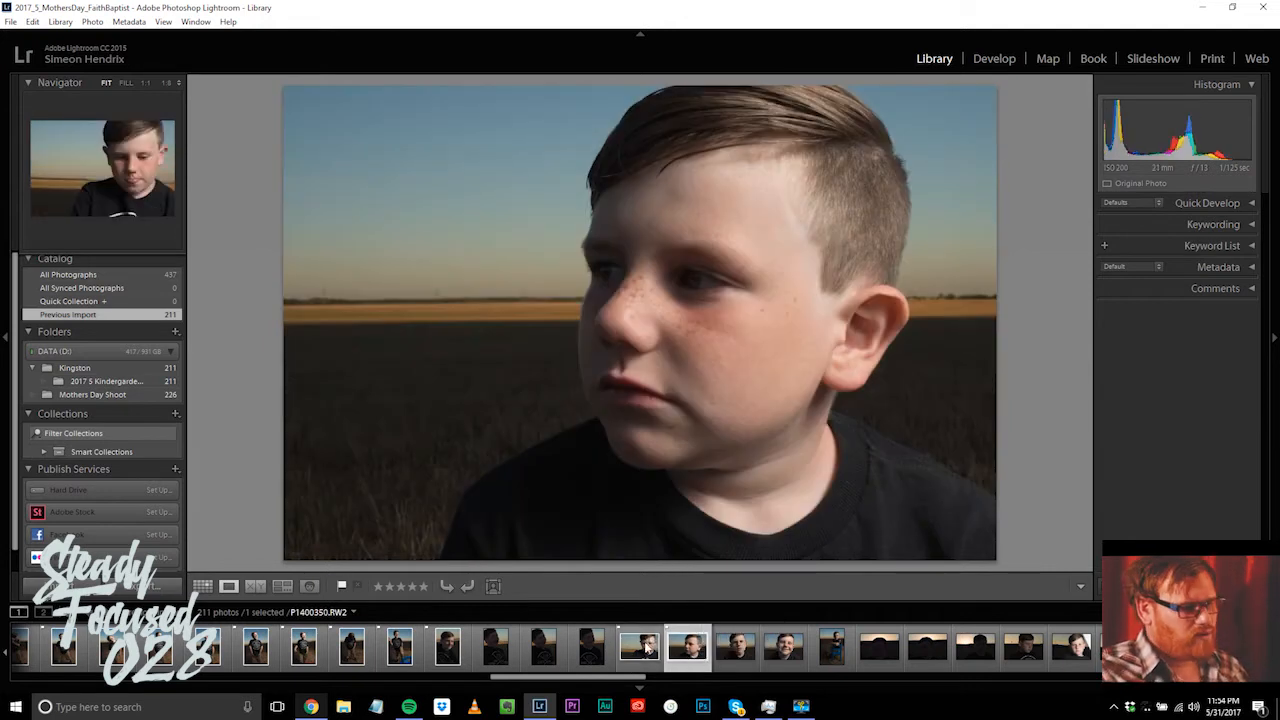
left_click(641, 650)
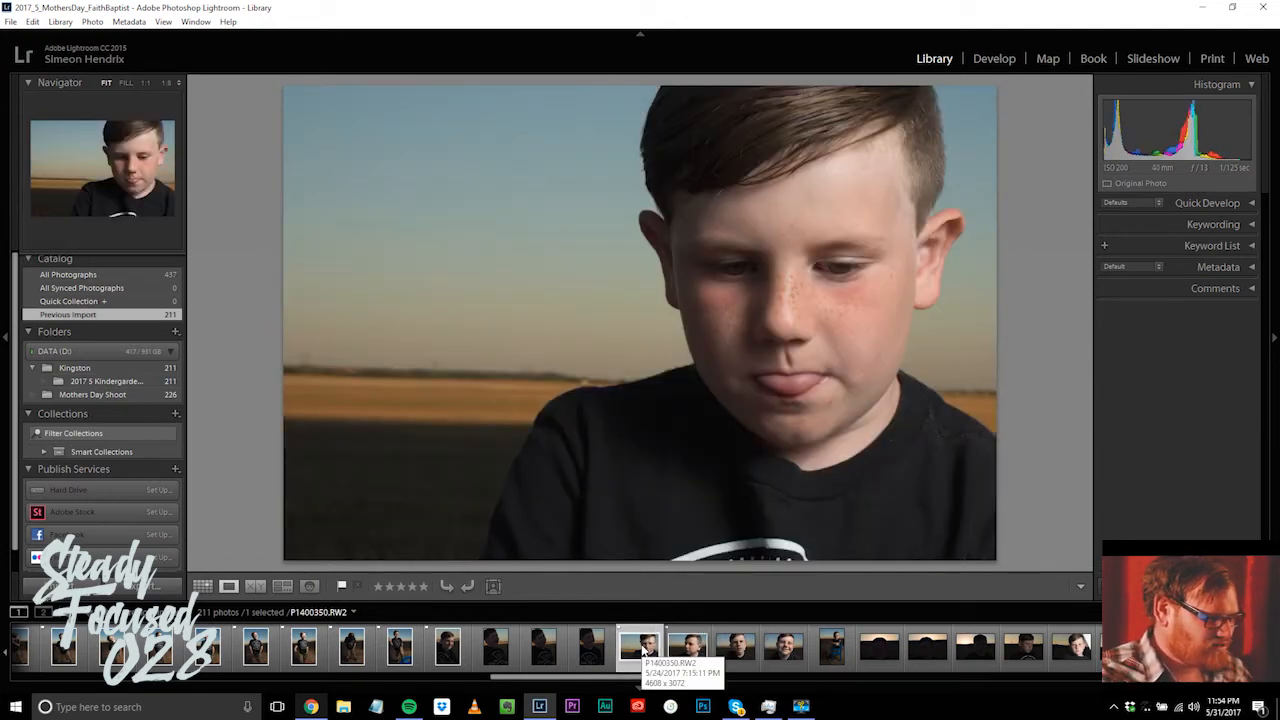
left_click(204, 587)
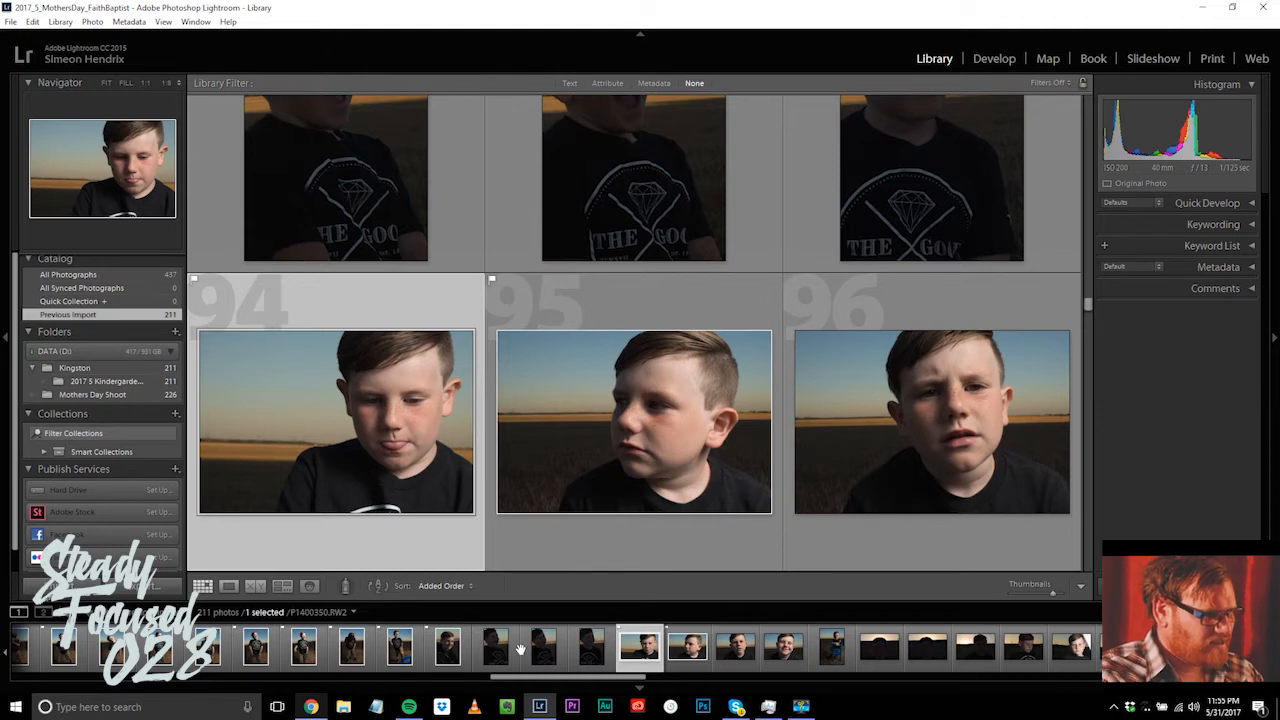
Step: Move past the already flagged photos 94 and 95 and flag the close-up portraits 96 and 97 as picks
key("Right")
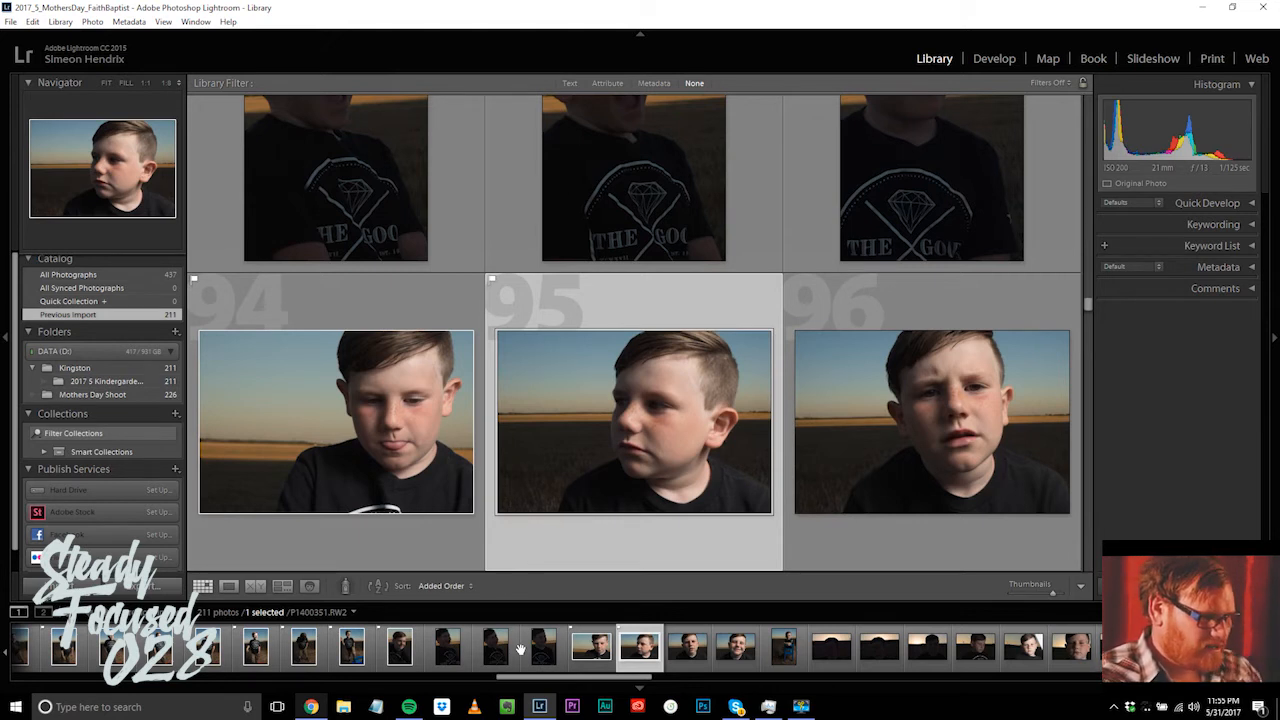
key("Right")
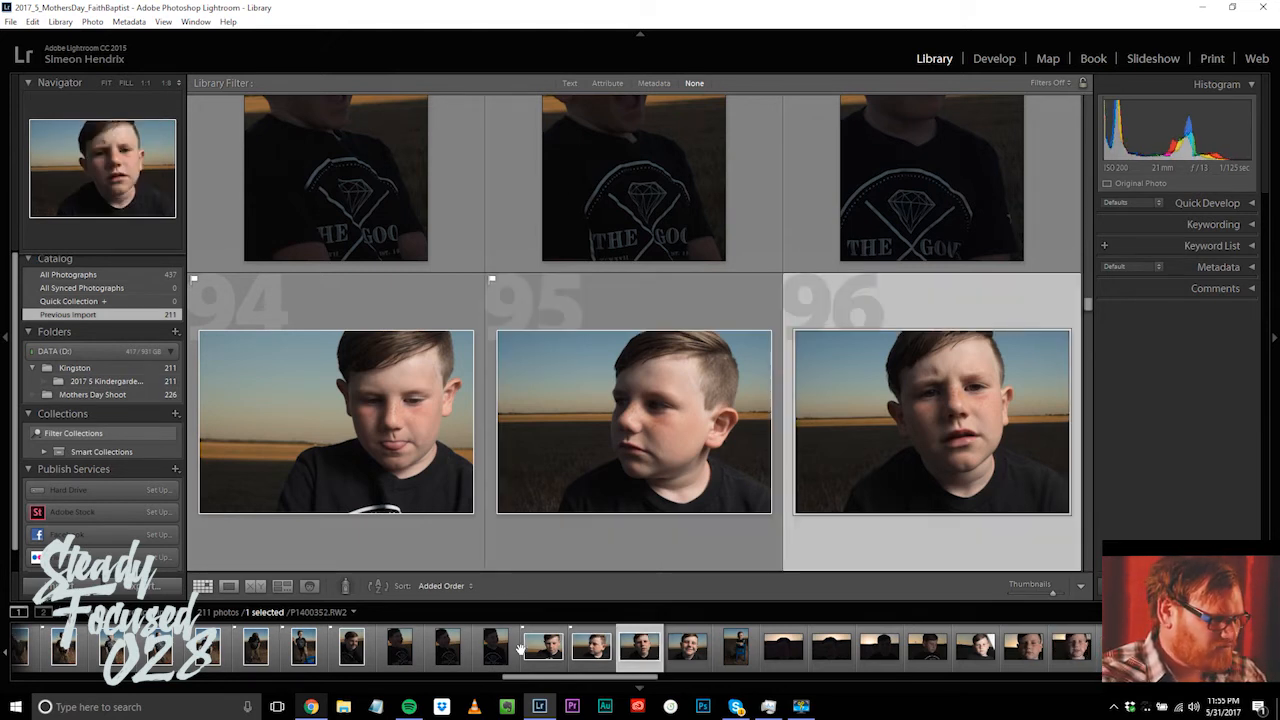
key("p")
key("Right")
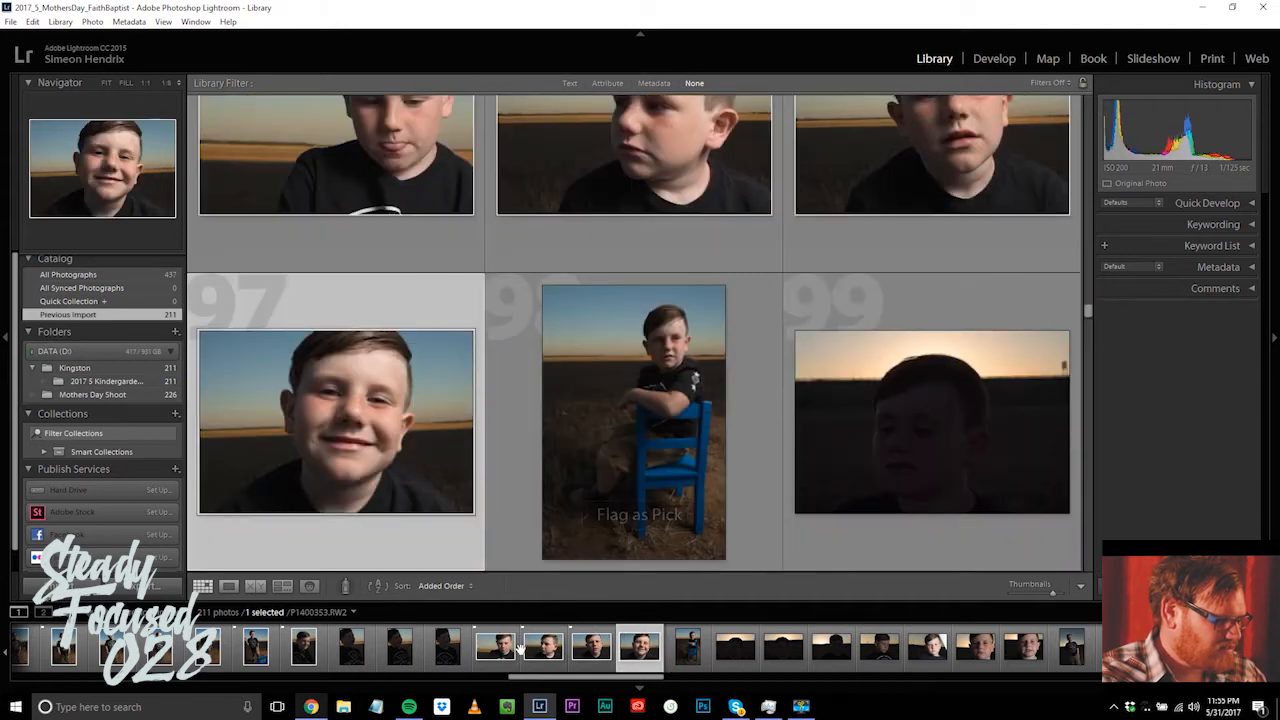
key("p")
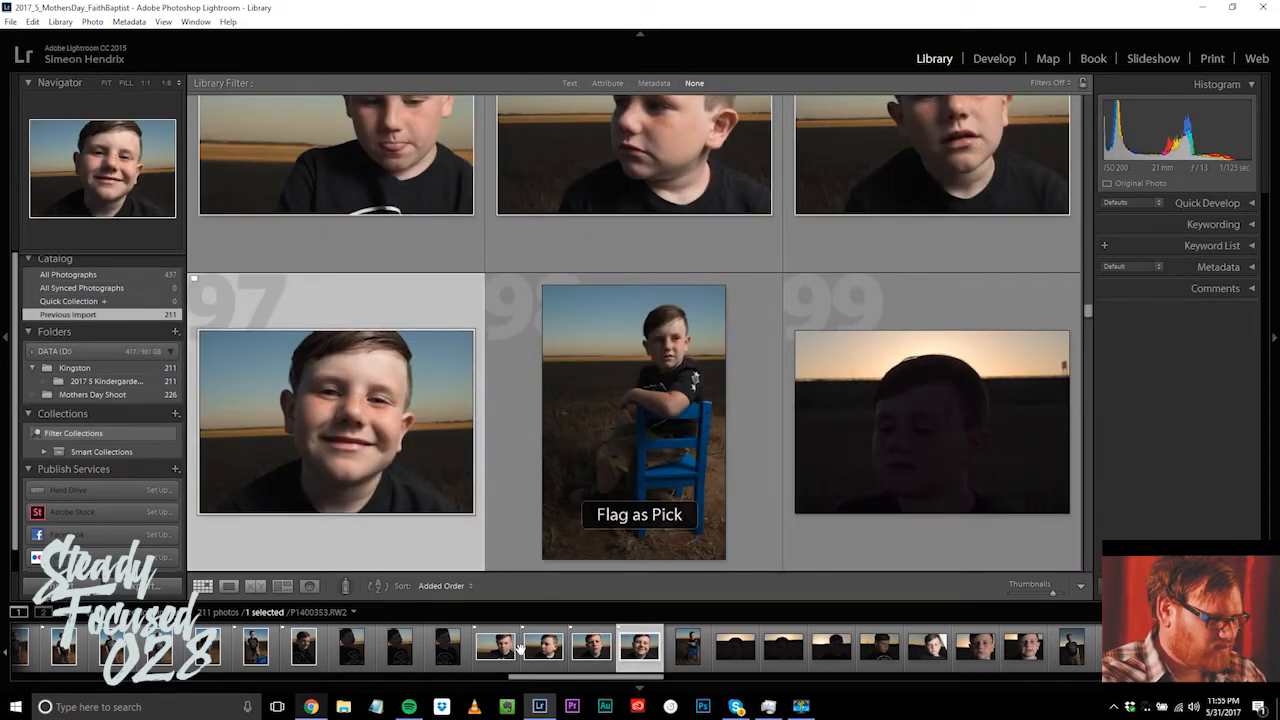
Step: Skip photos 98 to 102 and flag the close-up sunset portraits 103 to 105 as picks
key("Right")
key("Right")
key("Right")
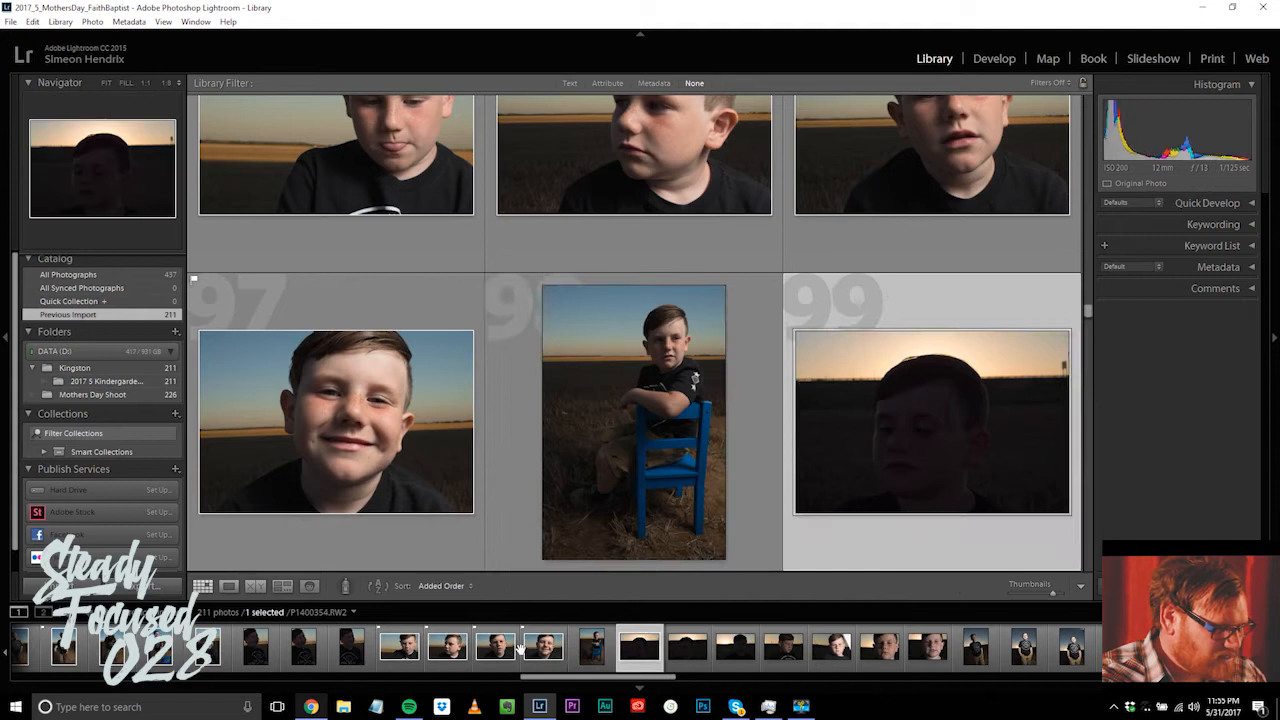
key("Right")
key("Right")
key("Right")
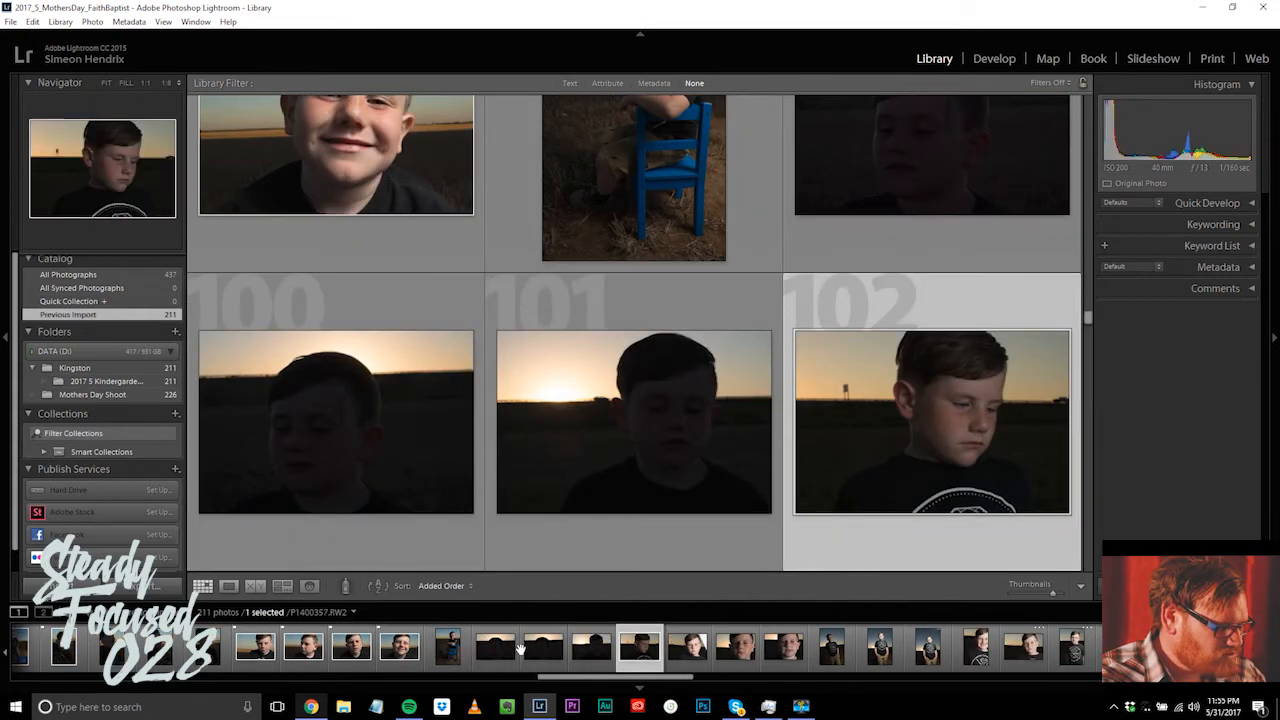
key("p")
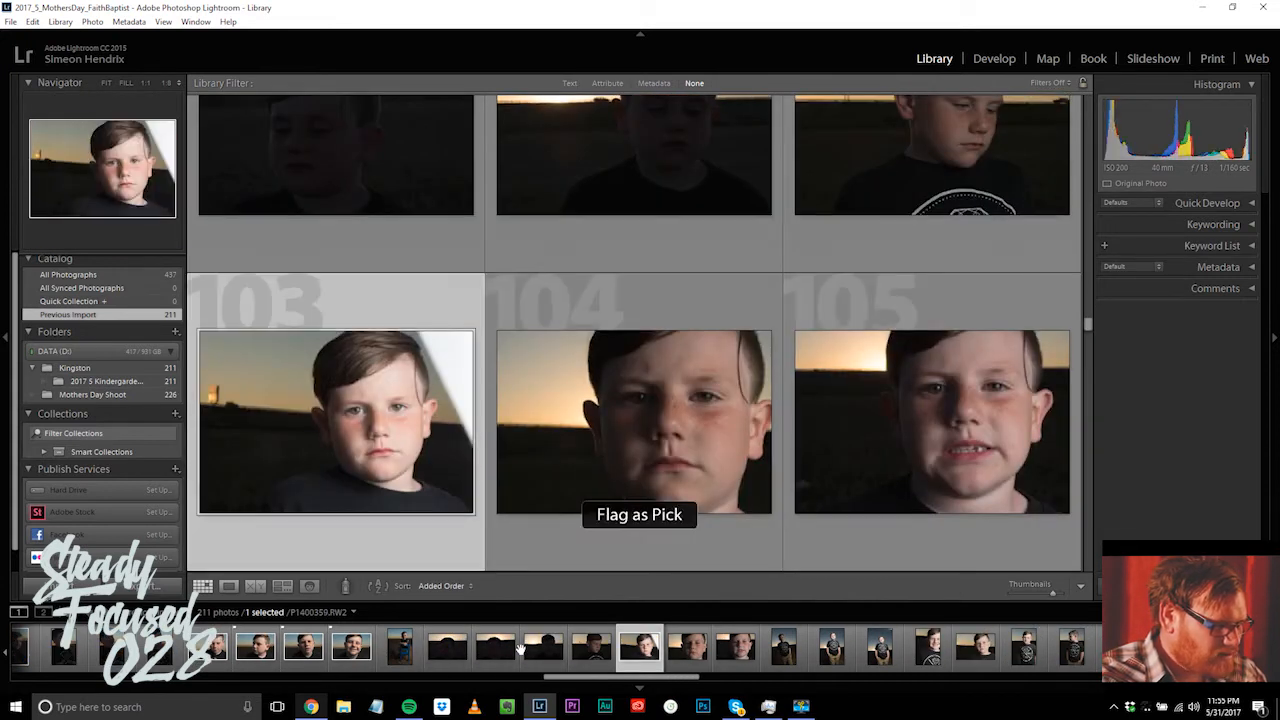
key("Right")
key("p")
key("Right")
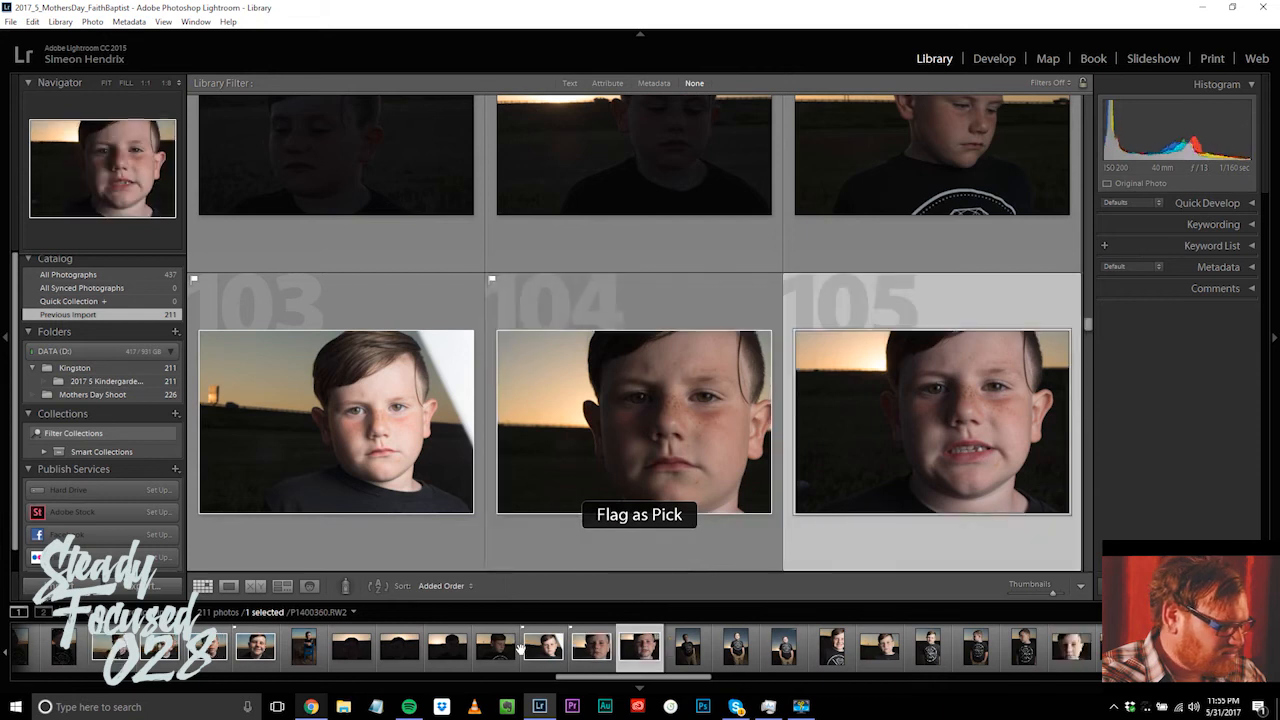
Step: Skip the dark standing shot 106 and flag the standing portraits 107 and 108 as picks
key("Right")
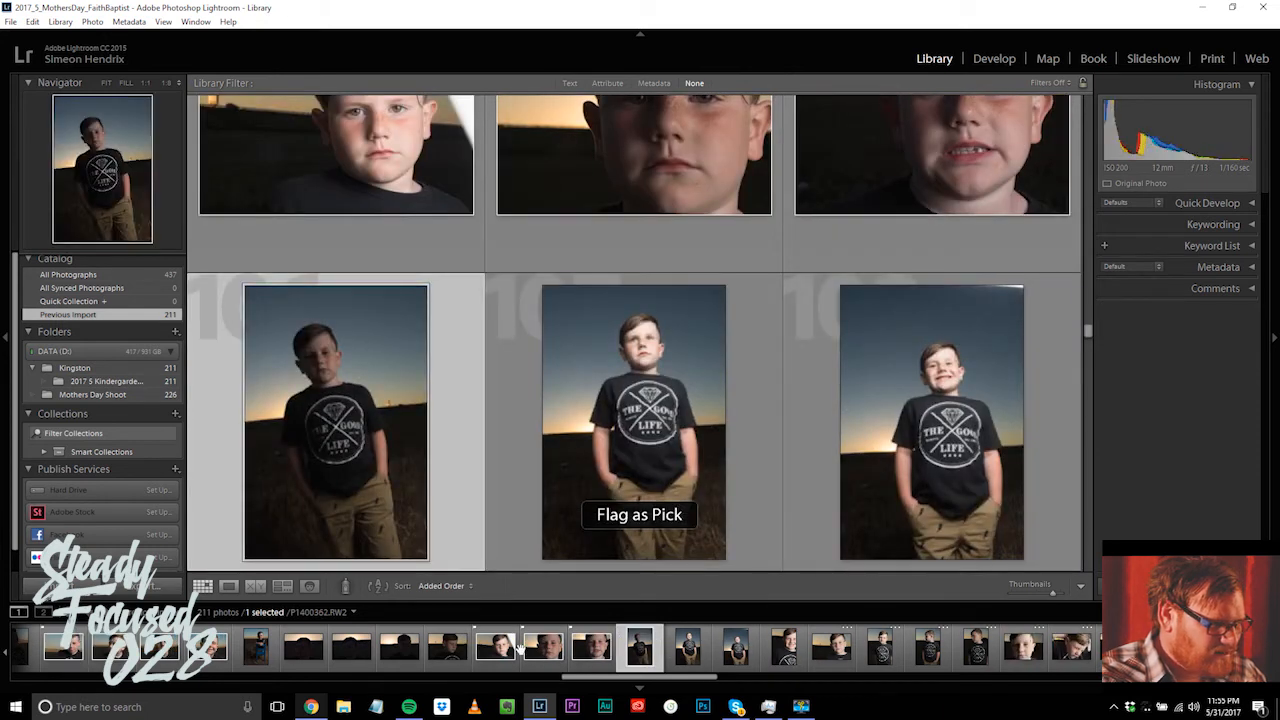
key("Right")
key("p")
key("Right")
key("Right")
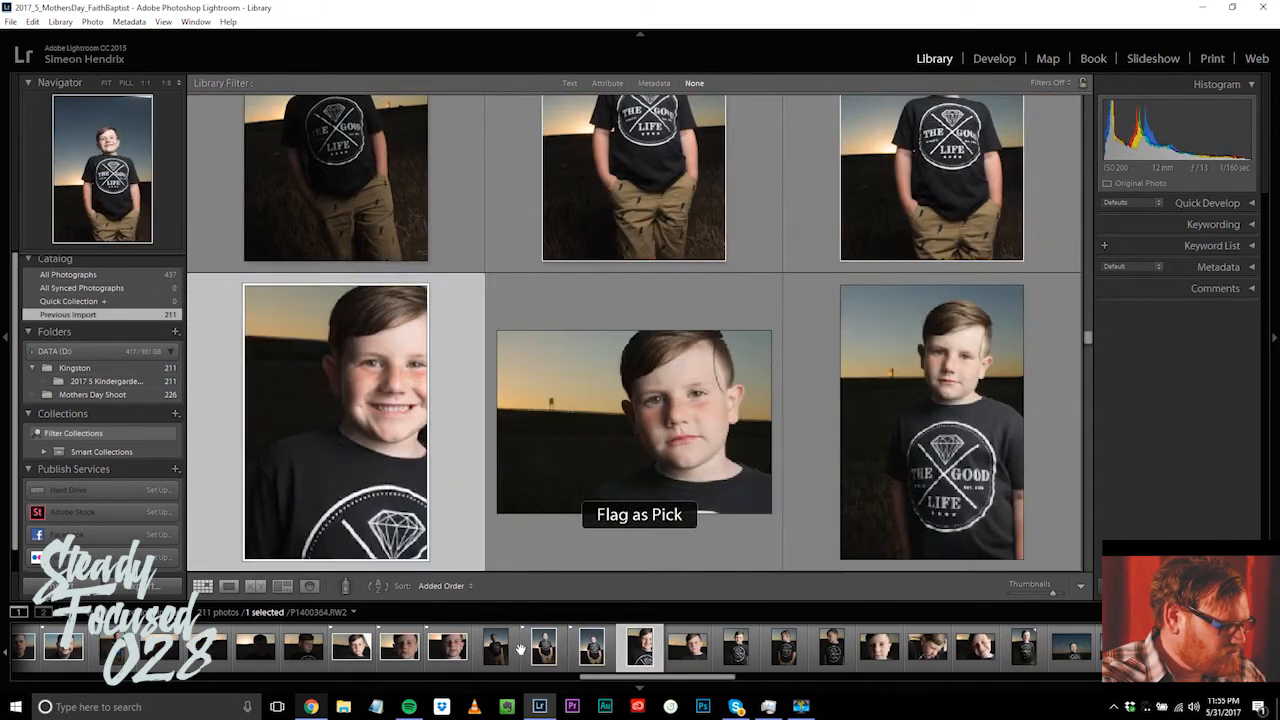
Step: Flag the smiling portrait 109 and the horizontal close-up 110 as picks
key("Left")
key("Right")
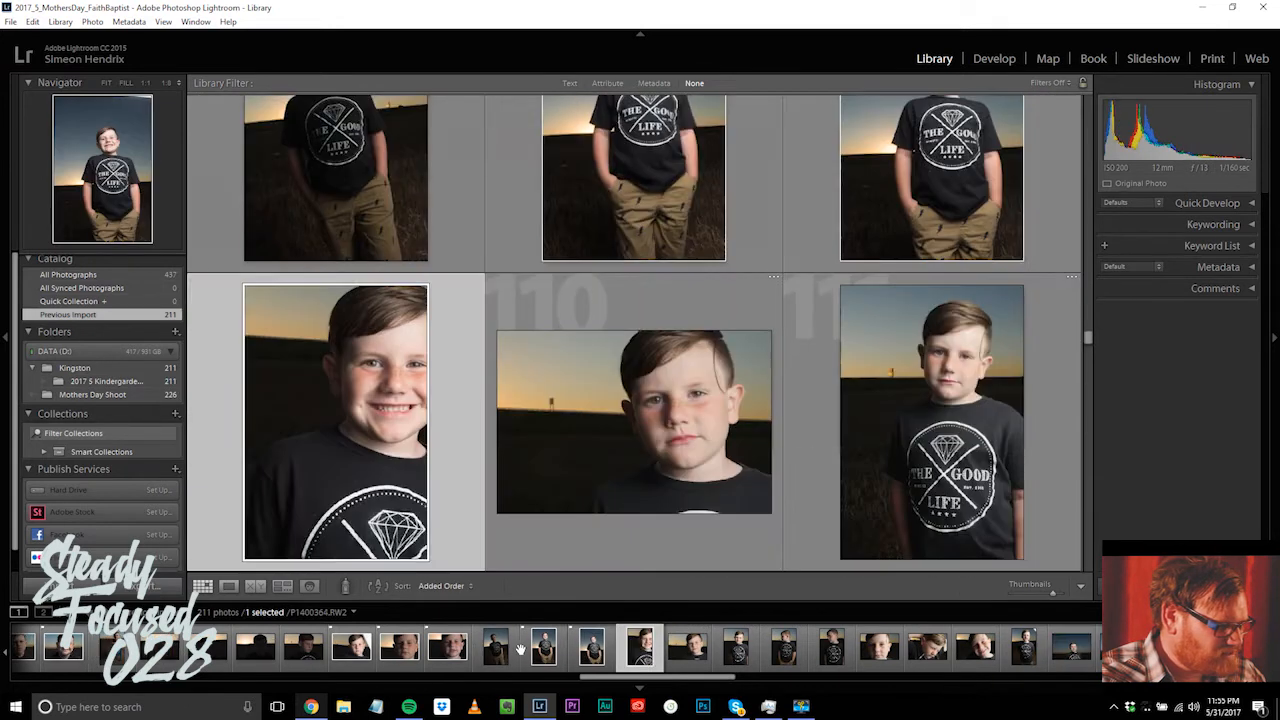
key("p")
key("Right")
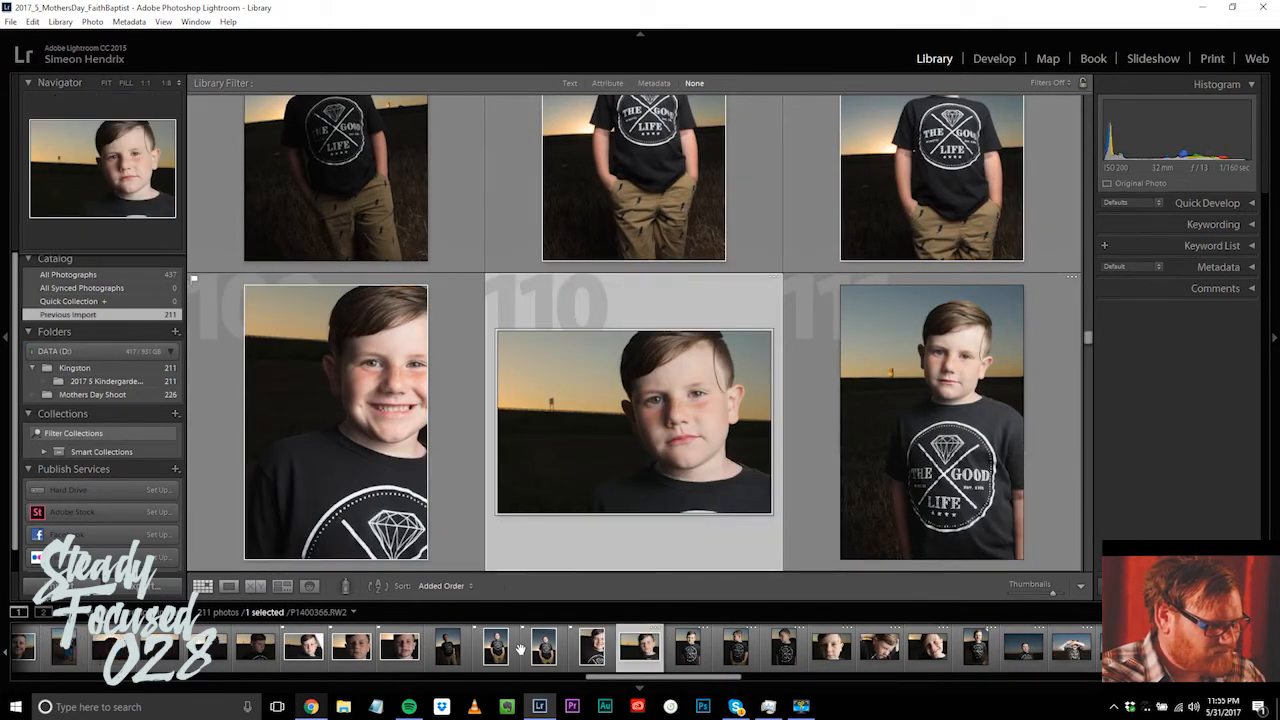
key("p")
key("Right")
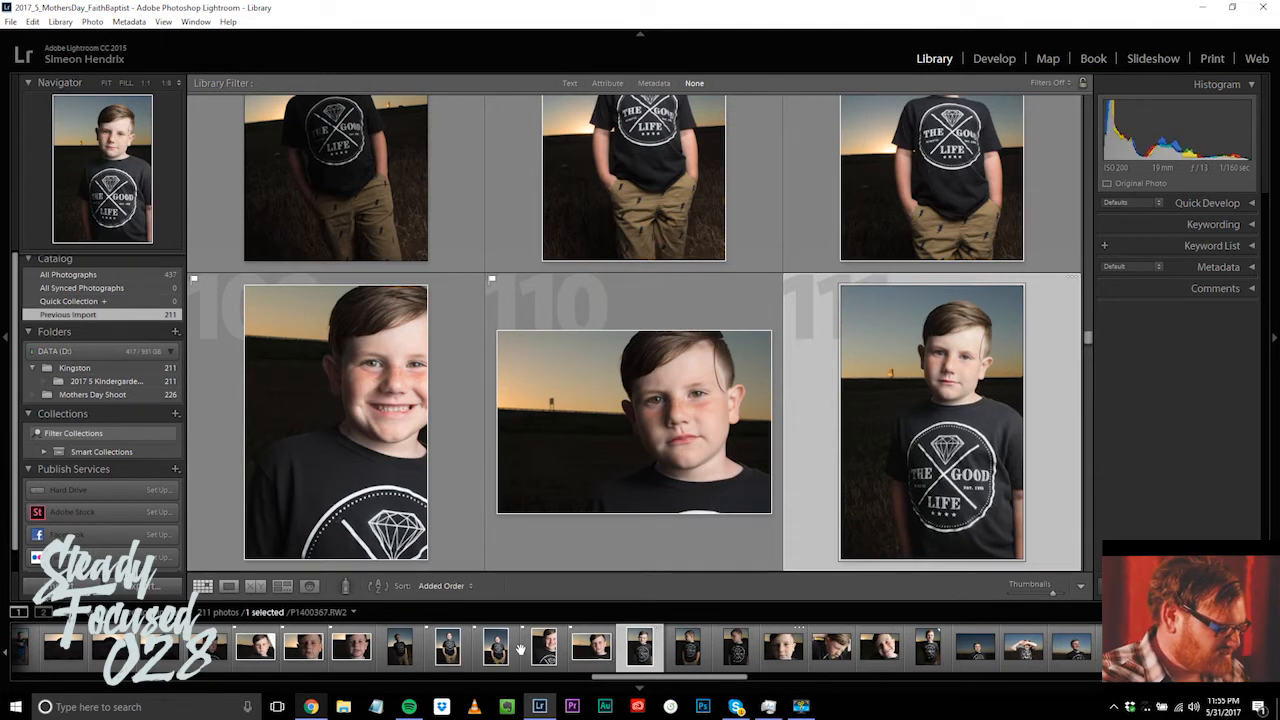
Step: Inspect photo 110 enlarged in Loupe view and return to the thumbnail grid
key("Left")
left_click(229, 586)
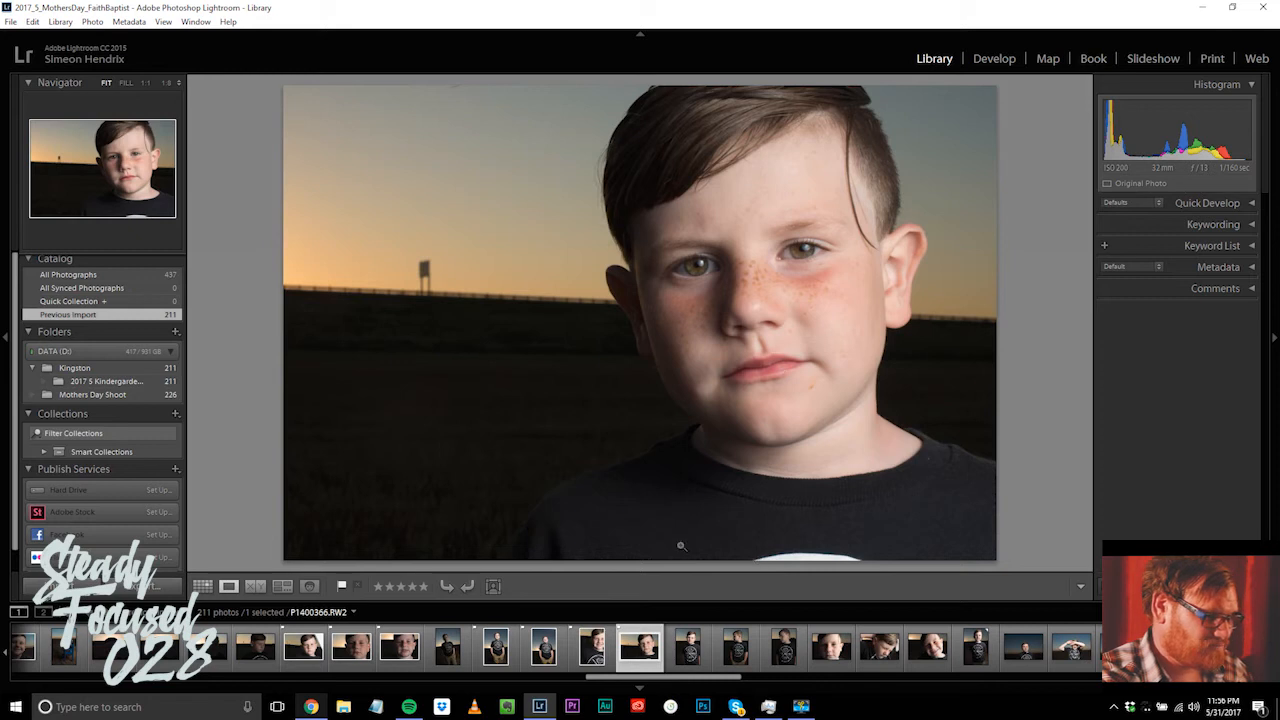
left_click(203, 586)
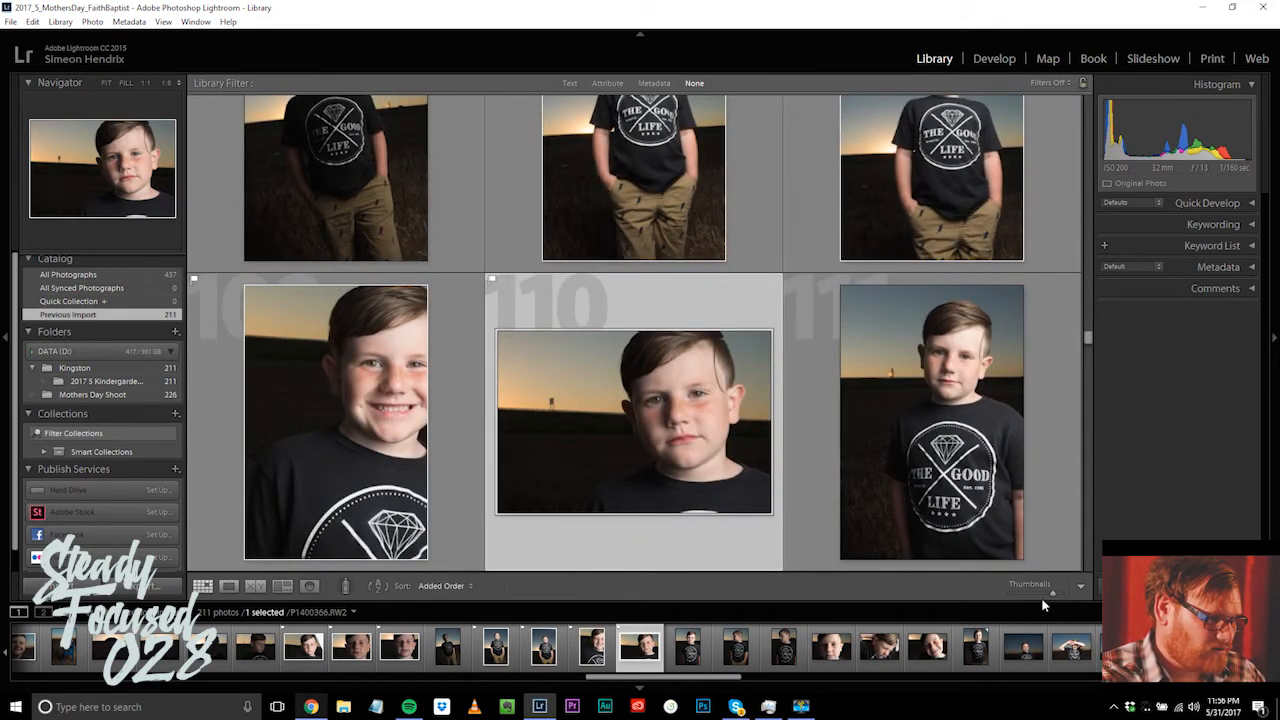
Step: Flag photos 111, 112 and 114 as picks, leaving photo 113 unflagged
key("Right")
key("p")
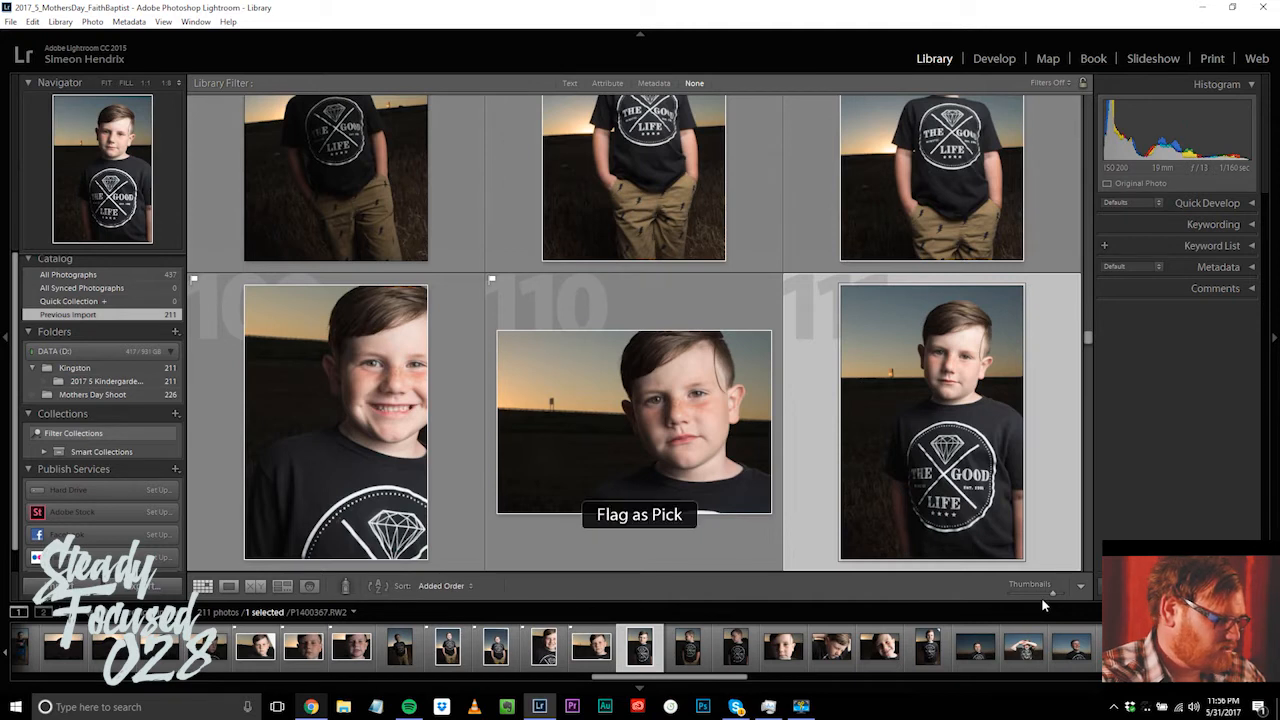
key("Right")
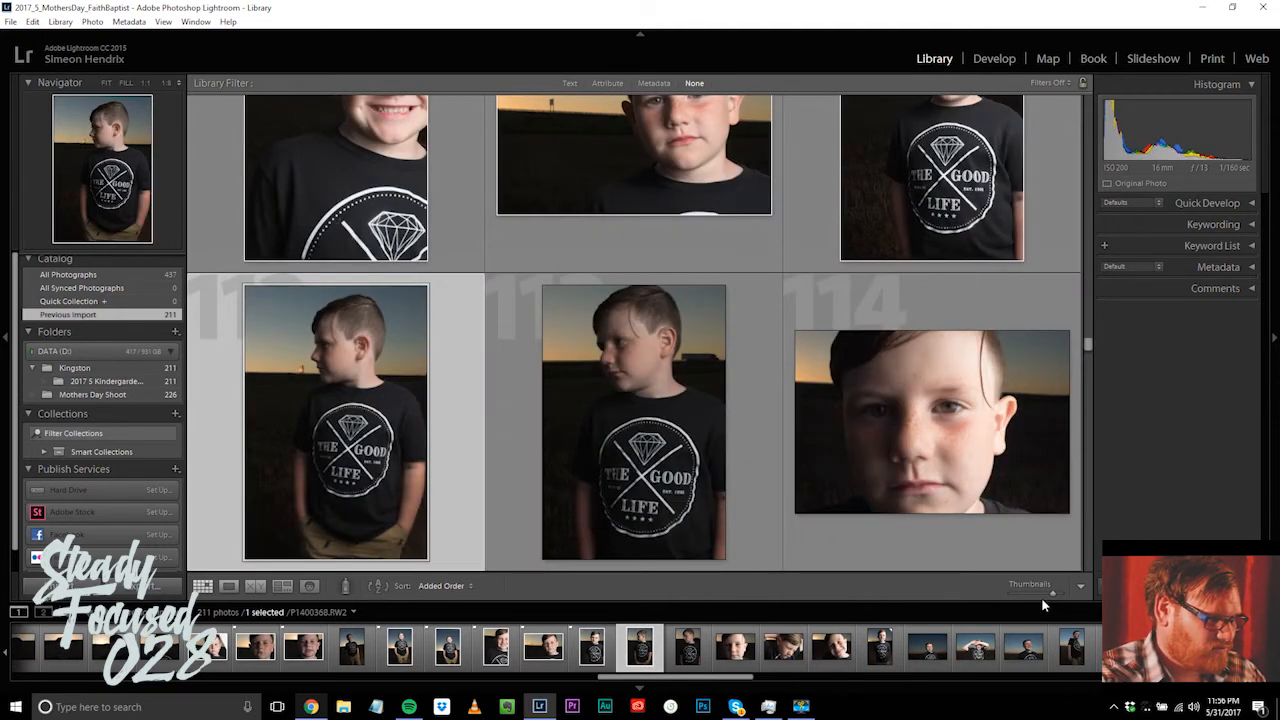
key("p")
key("Right")
key("Right")
key("p")
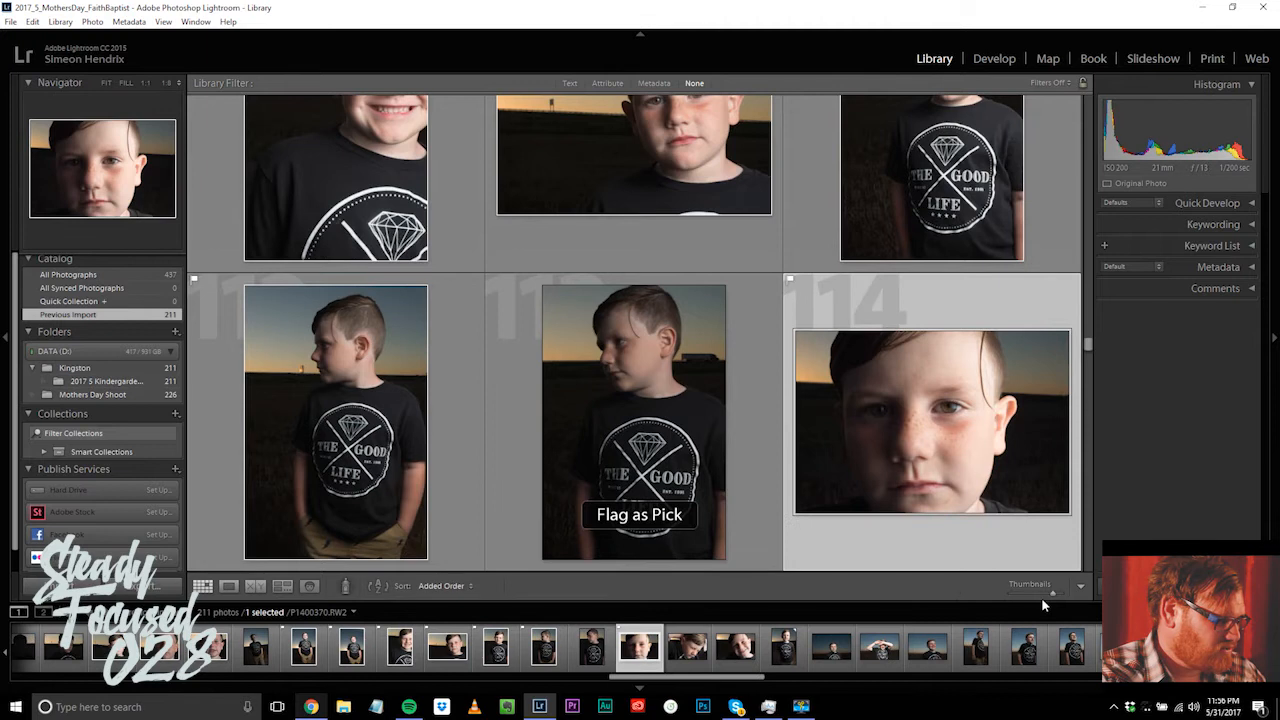
Step: Flag photos 115 and 117 as picks and advance to the wider dusk shots from photo 118
key("Right")
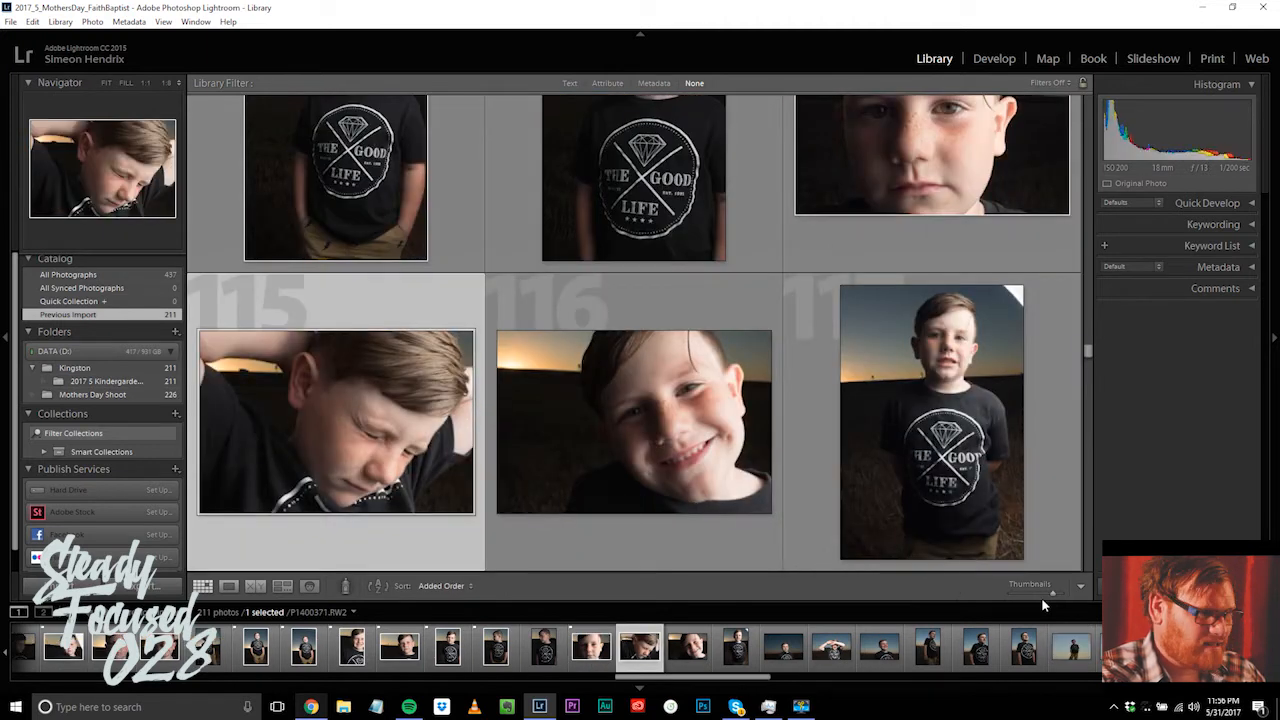
key("p")
key("Right")
key("Right")
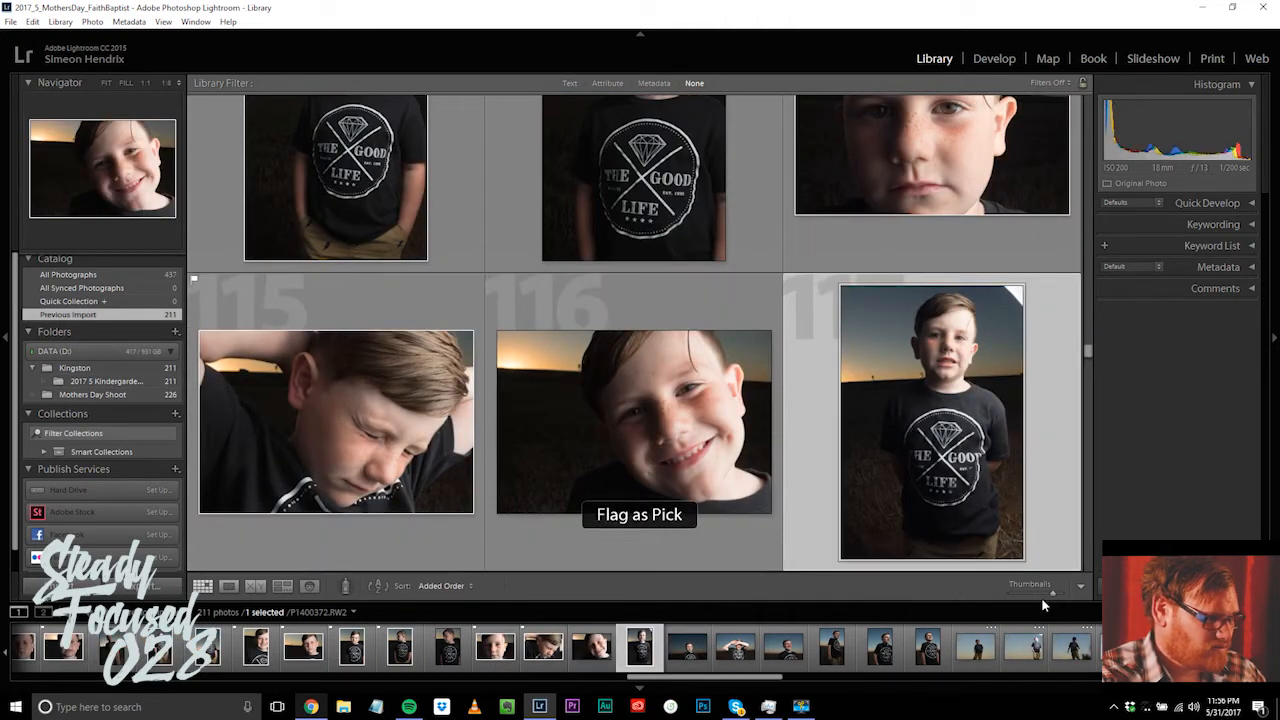
key("p")
key("Right")
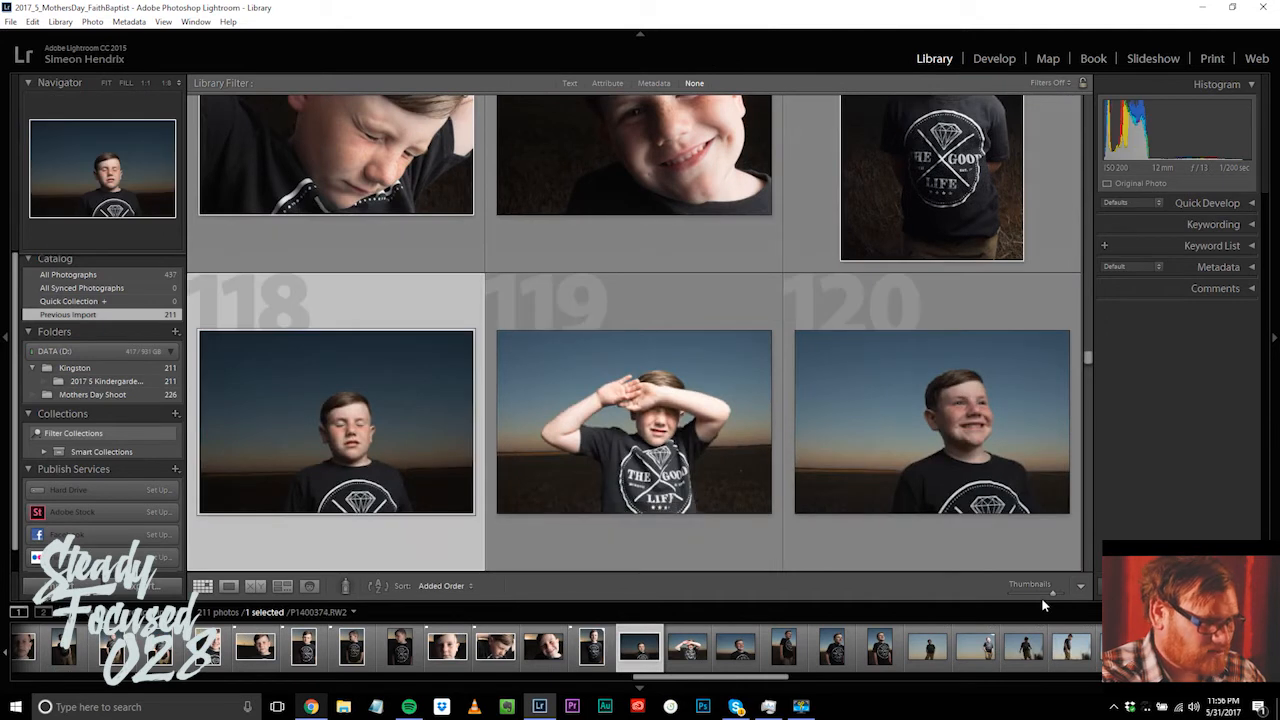
Step: Flag photos 118, 120 and 121 as picks, skipping photo 119 with the raised arms
key("p")
key("Right")
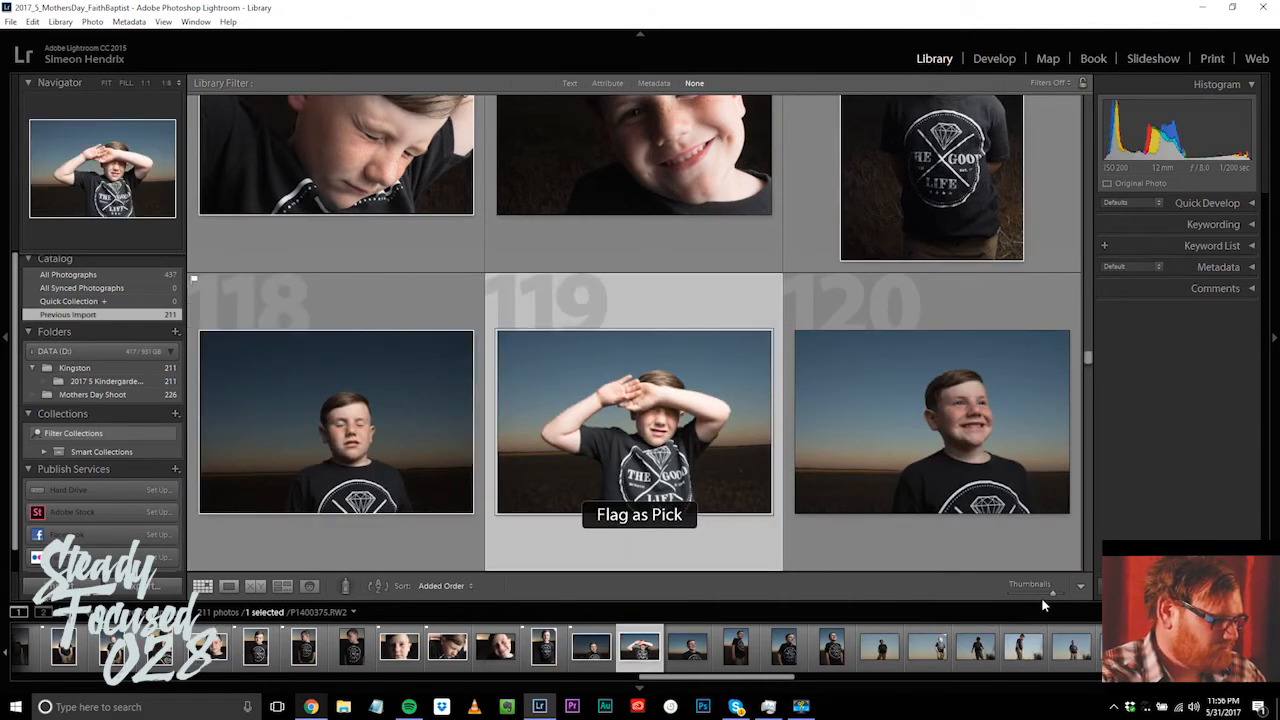
key("Right")
key("p")
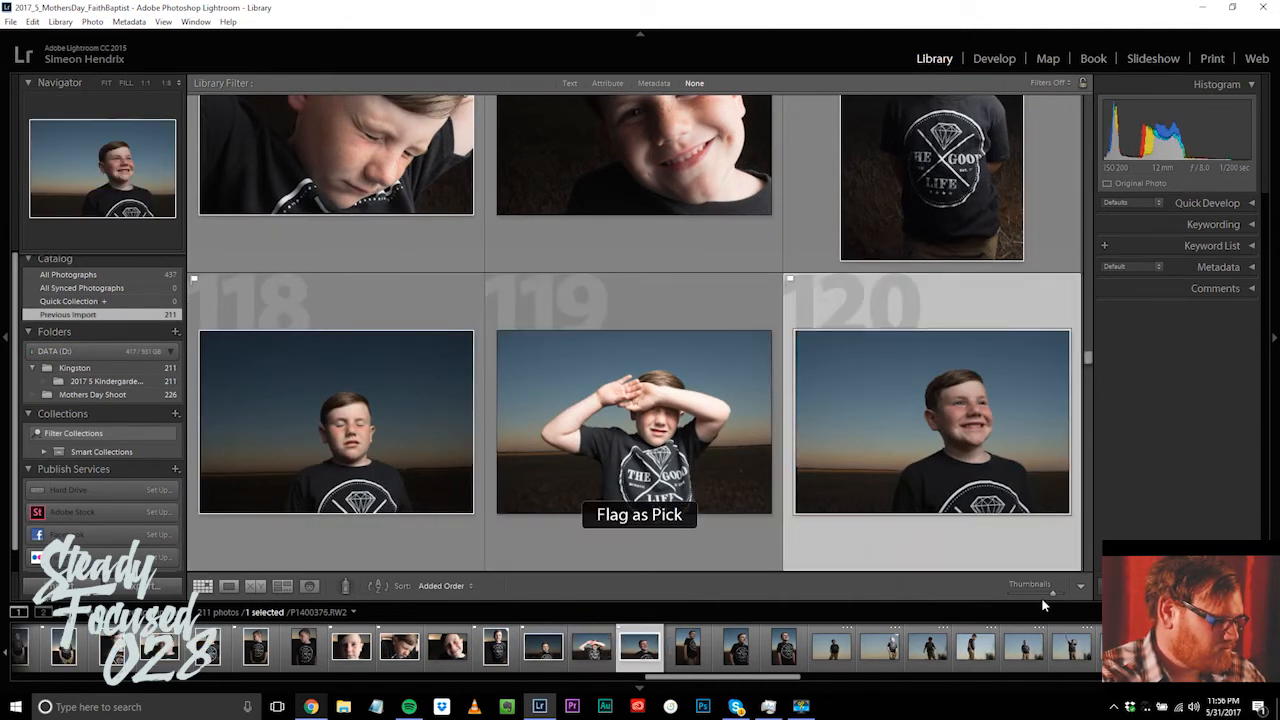
key("Right")
key("p")
Step: Skip photos 122 to 127 and flag photo 128, the boy standing against the sky, as a pick
key("Right")
key("Right")
key("Right")
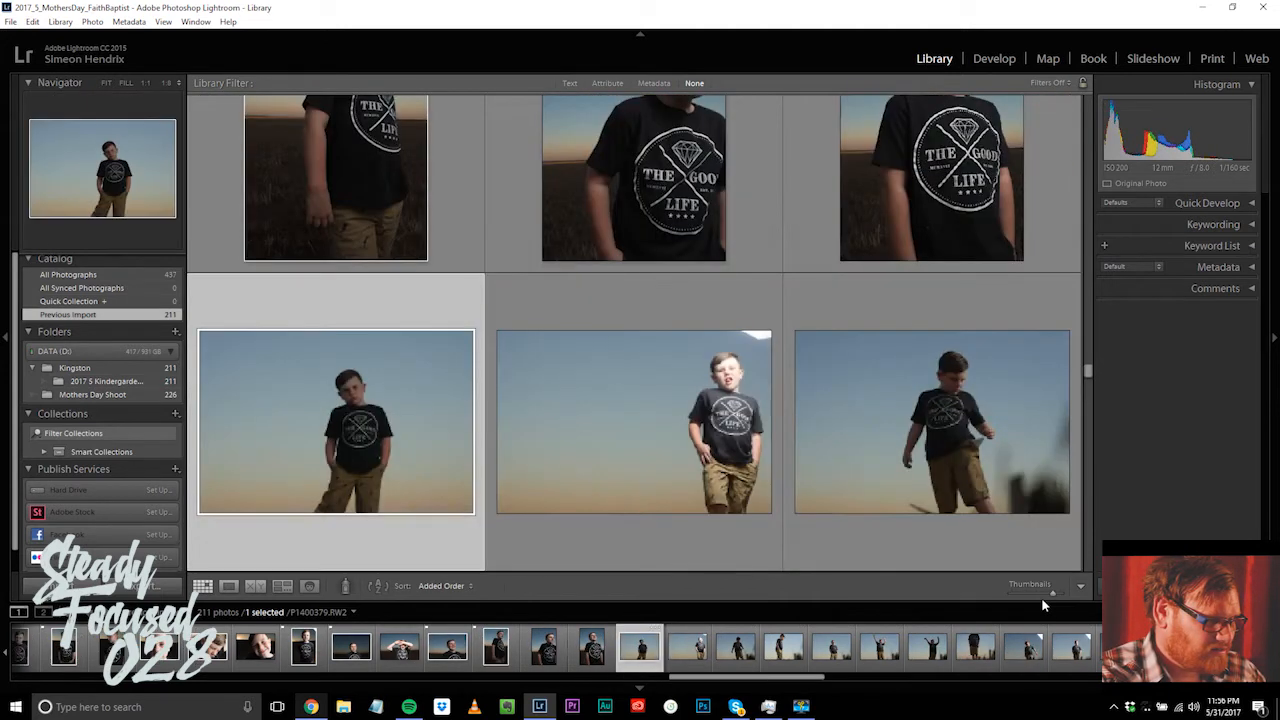
key("Right")
key("Right")
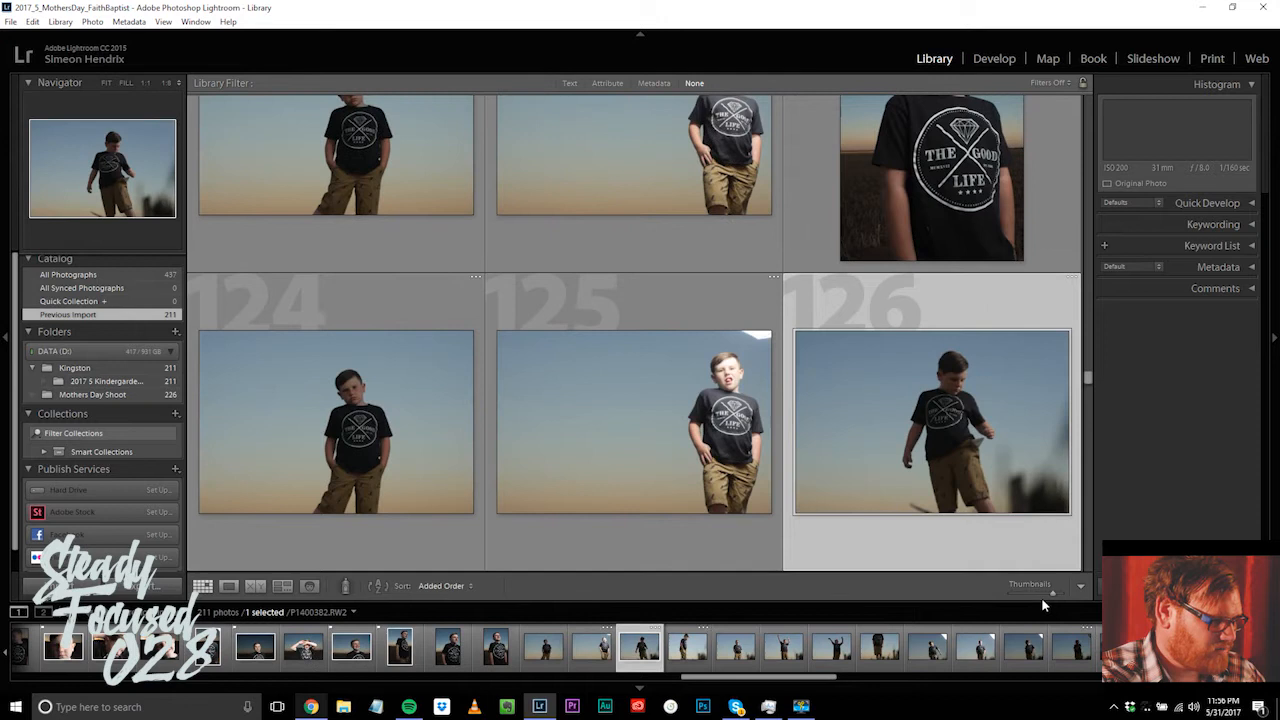
key("Right")
key("Right")
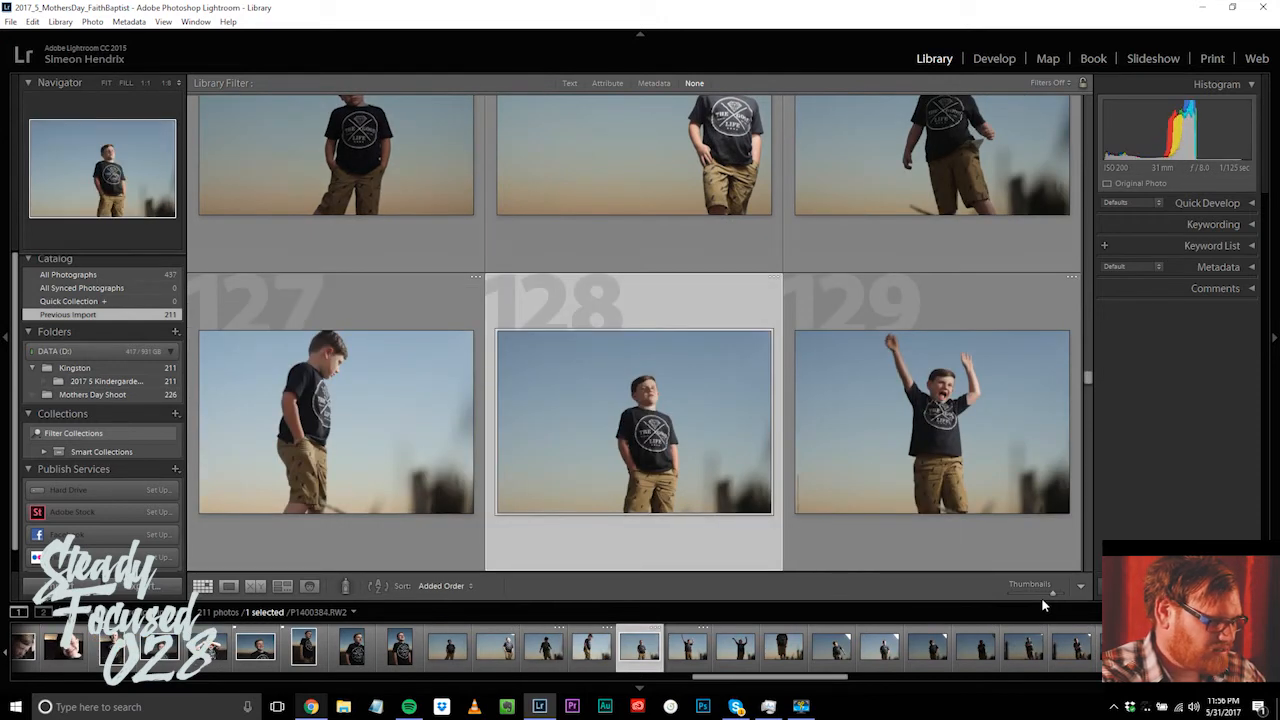
key("p")
Step: Skip the raised-arm photos 129 and 130 and flag photos 131 to 133 as picks
key("Right")
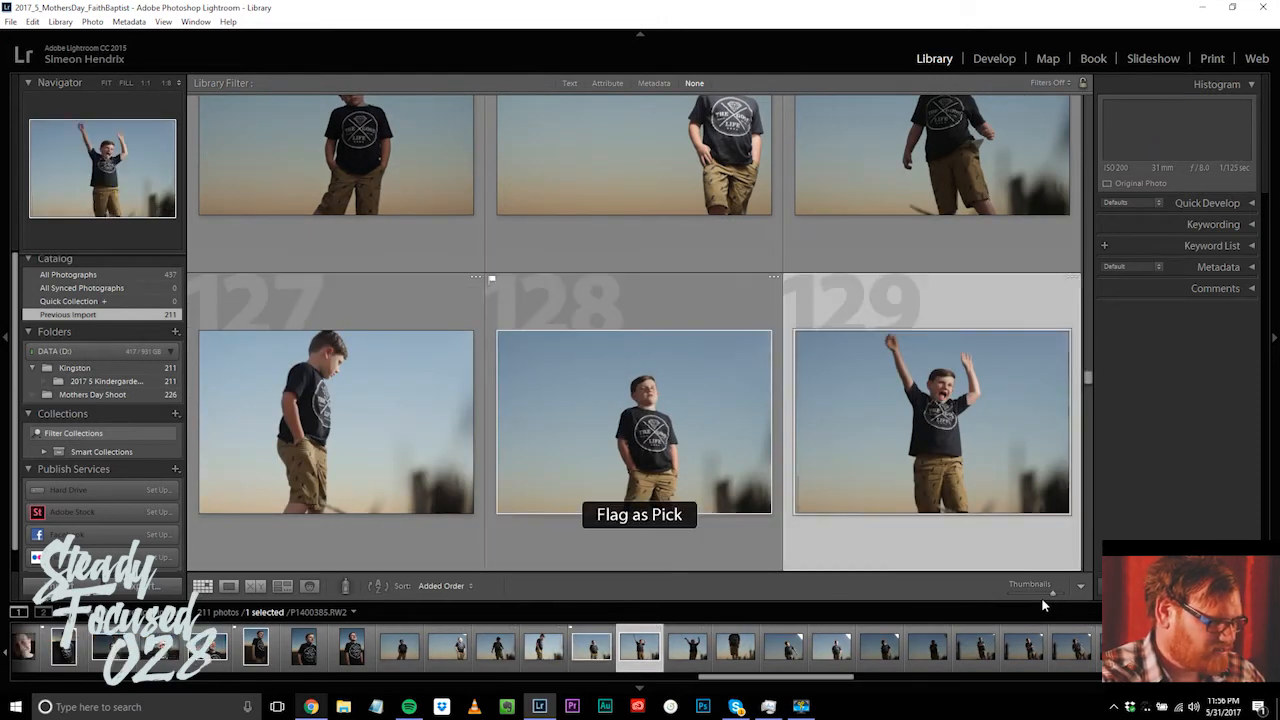
key("Right")
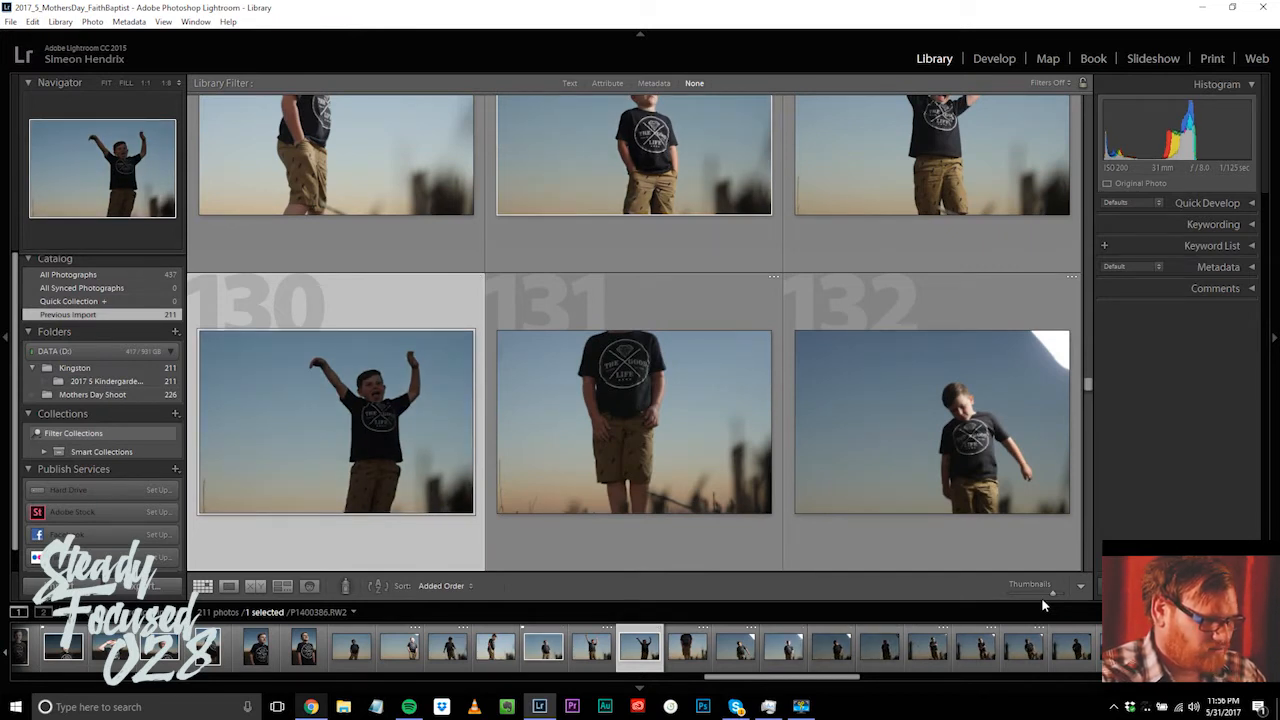
key("Right")
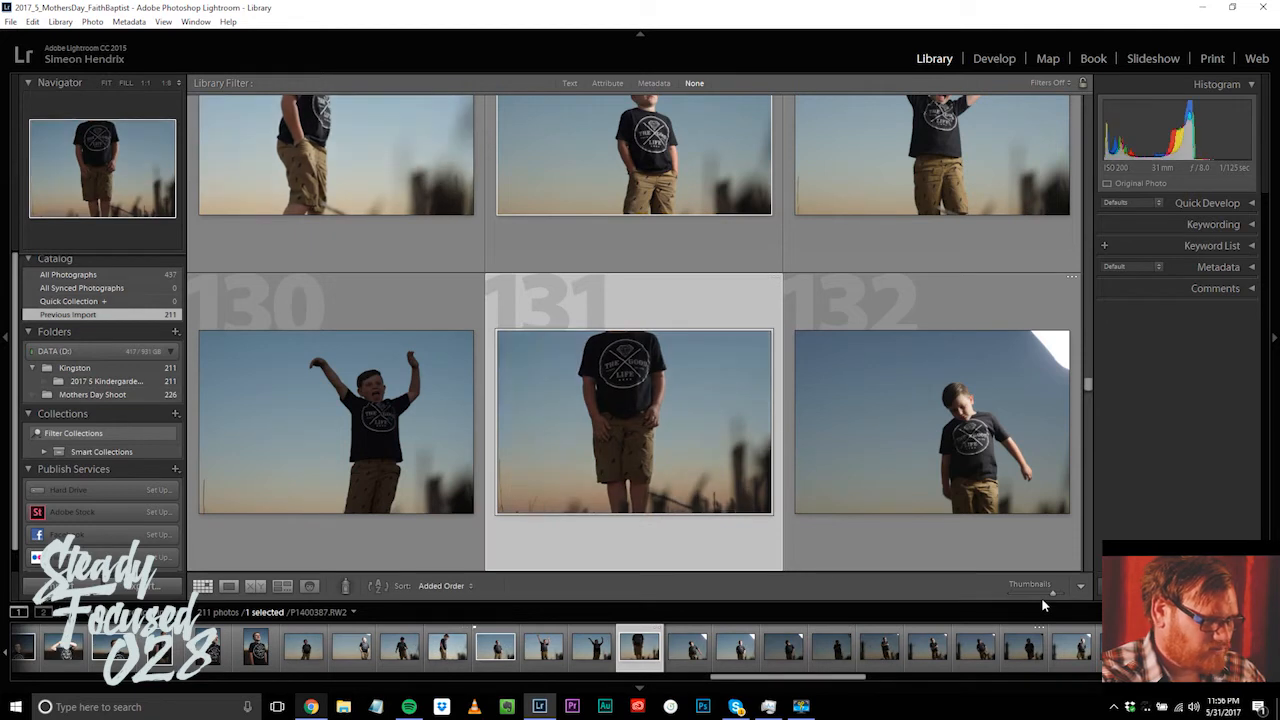
key("p")
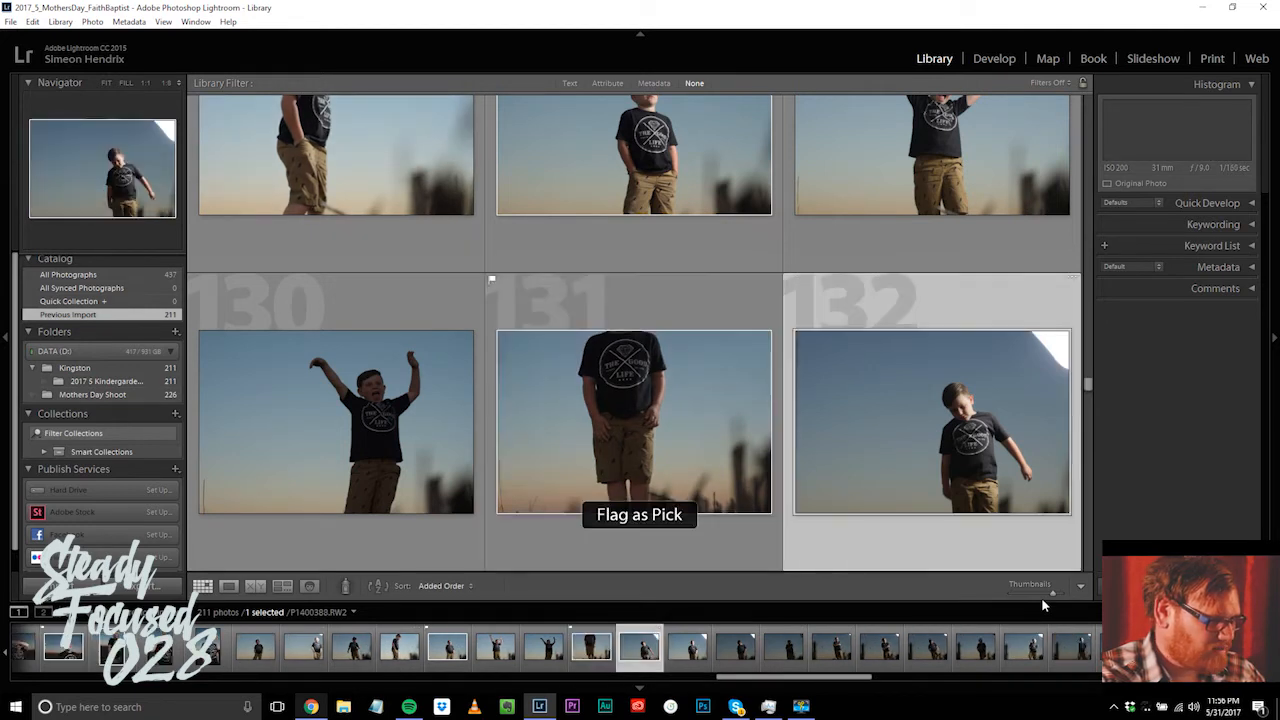
key("p")
key("p")
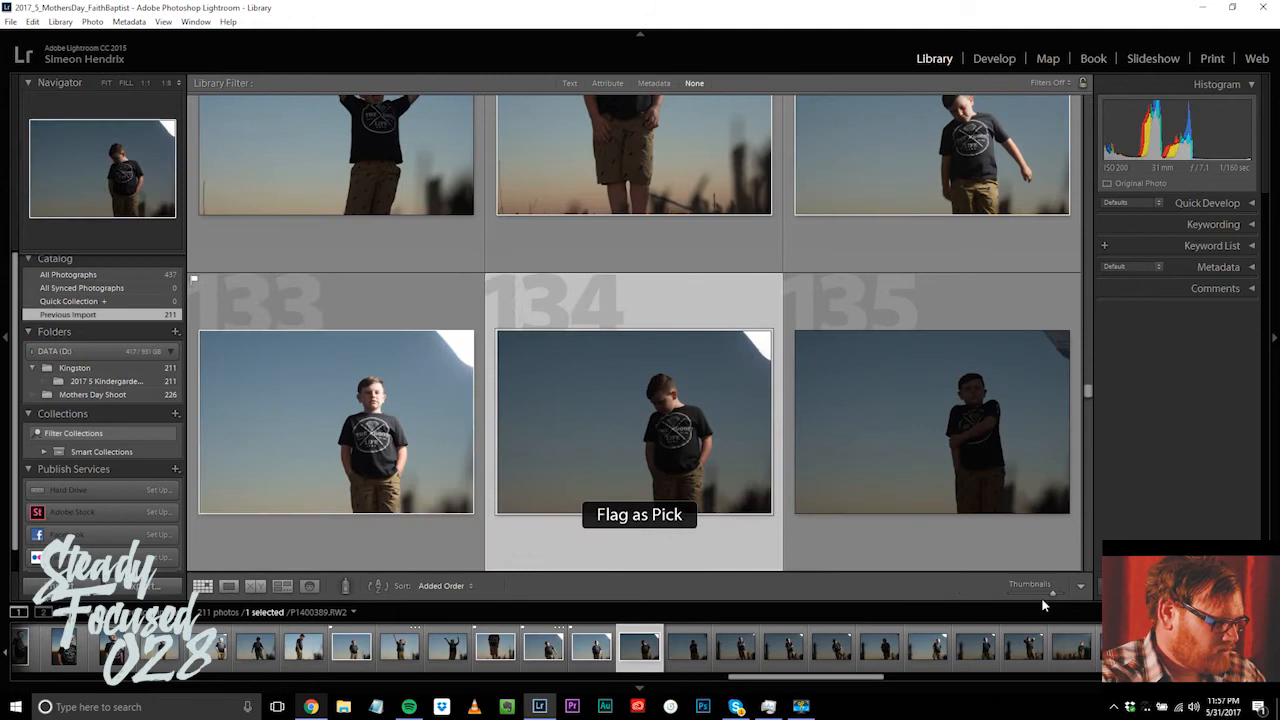
Step: Skip photos 134 to 142 and flag the crouching shots 143 to 145 in the field as picks
key("p")
key("p")
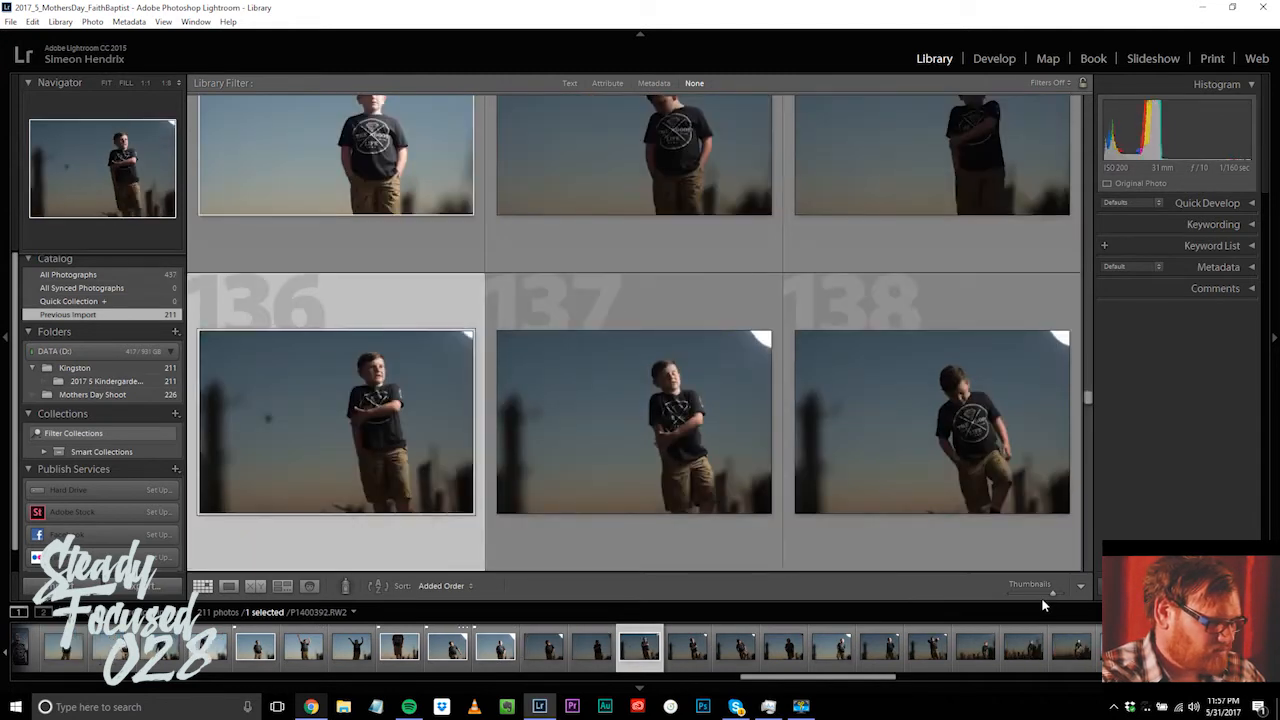
key("Right")
key("Right")
key("Right")
key("Right")
key("Right")
key("Right")
key("Right")
key("p")
key("p")
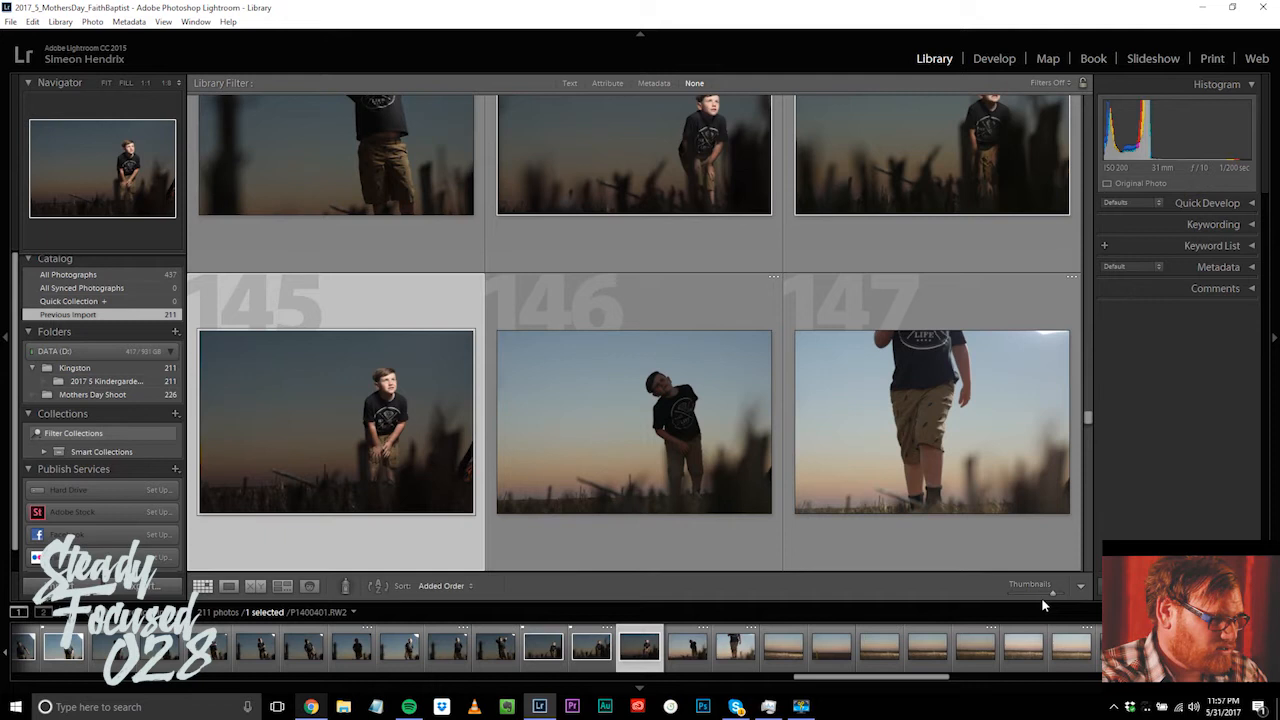
key("p")
Step: Leave photos 146 and 147 unflagged and advance to the empty landscape series at photo 148
key("Right")
key("Right")
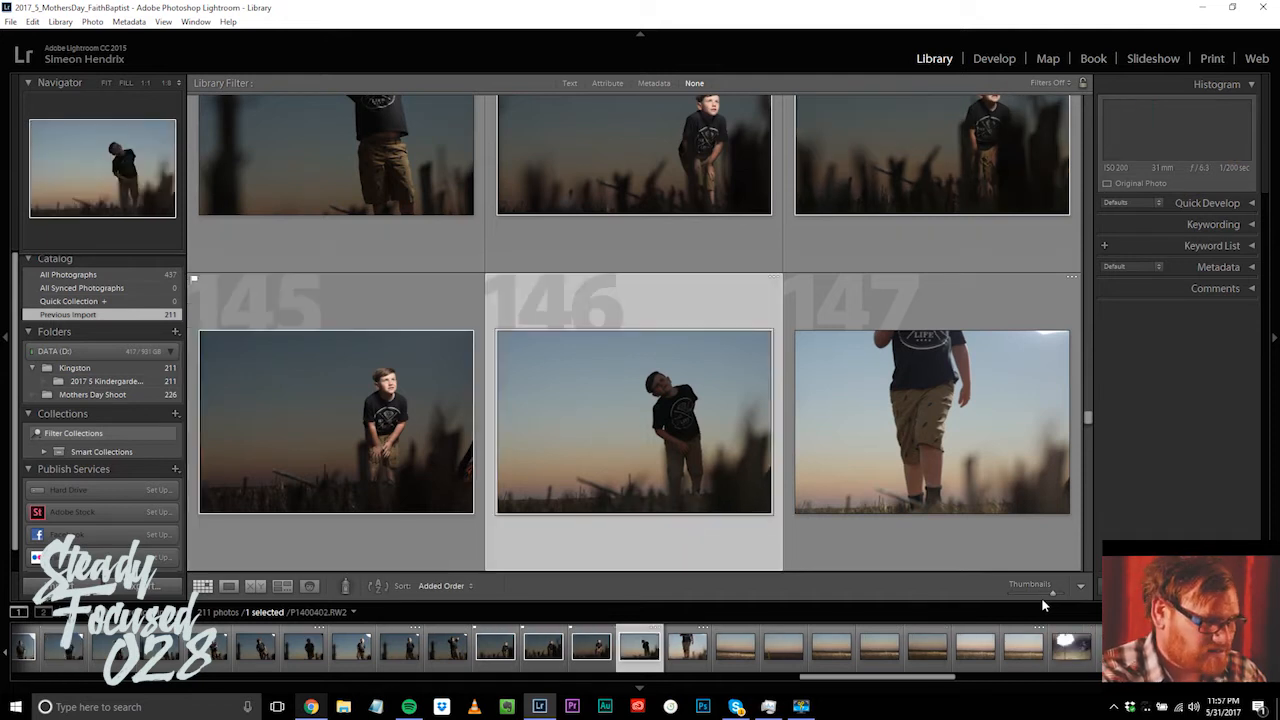
key("Right")
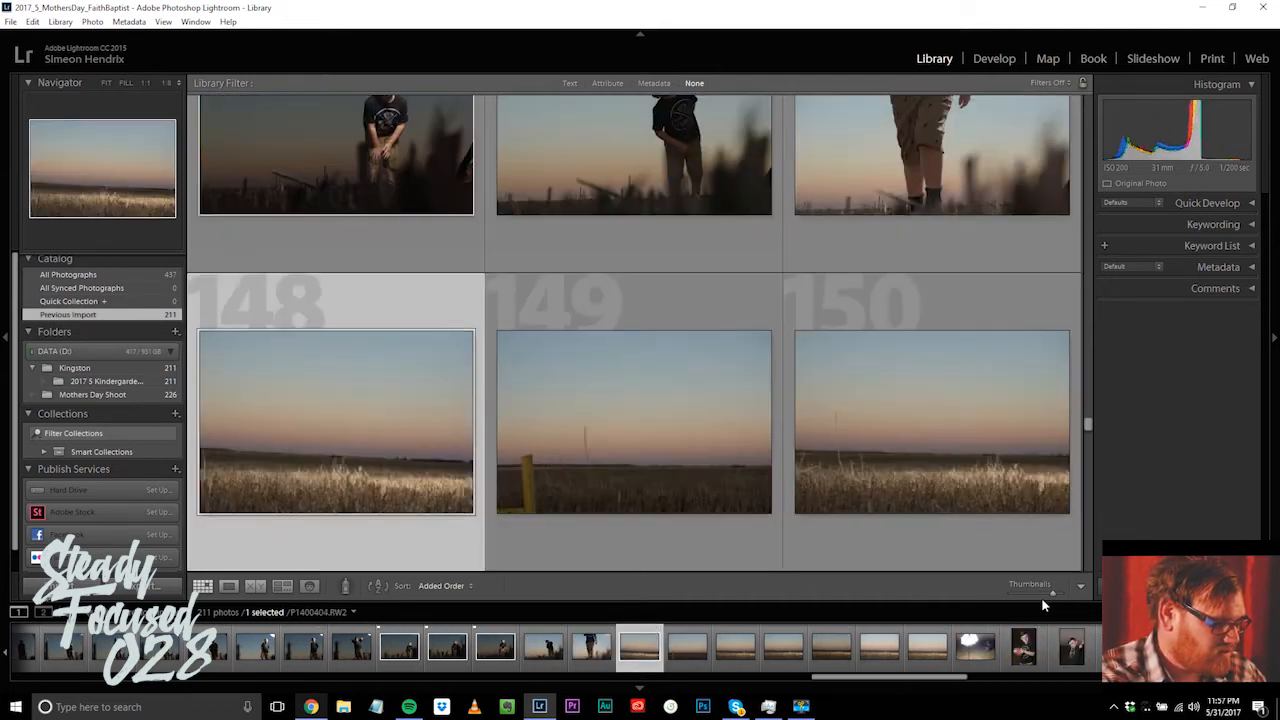
Step: Skip the empty landscape photos 148 to 154, flag photo 155 with the lit umbrella as a pick, and view it enlarged
key("Right")
key("Right")
key("Right")
key("Right")
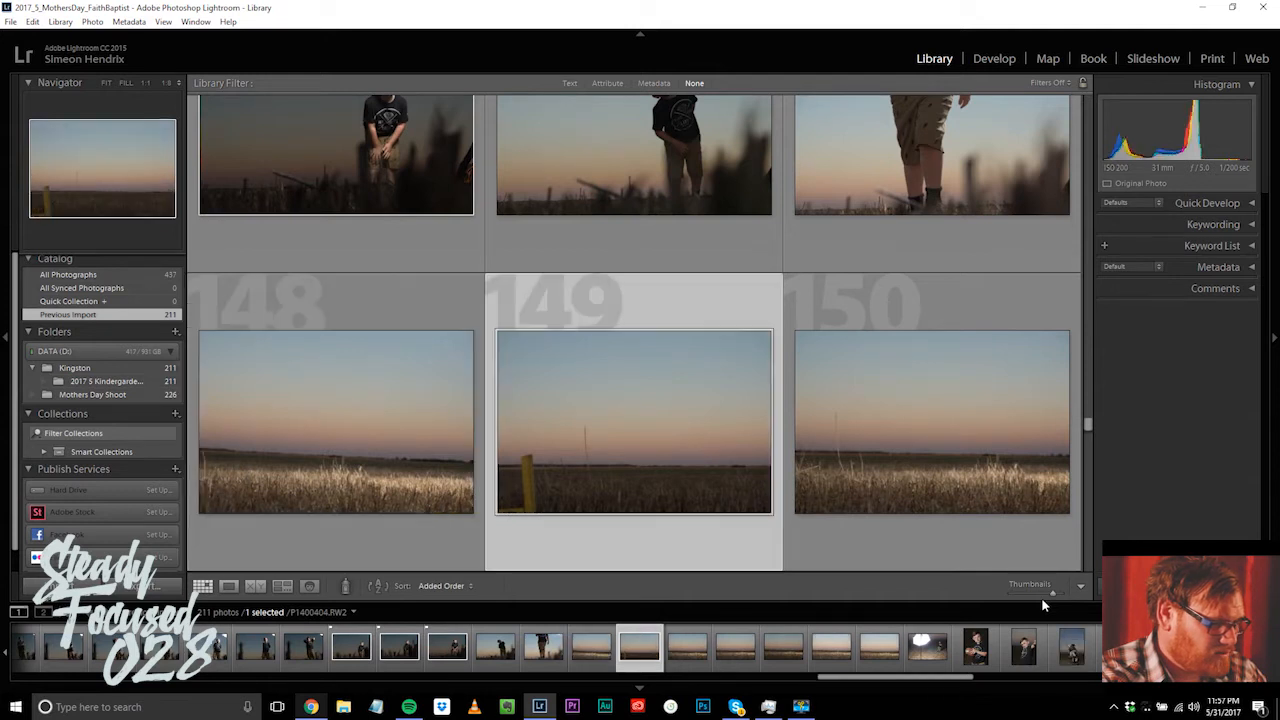
key("Right")
key("Right")
key("Right")
key("Right")
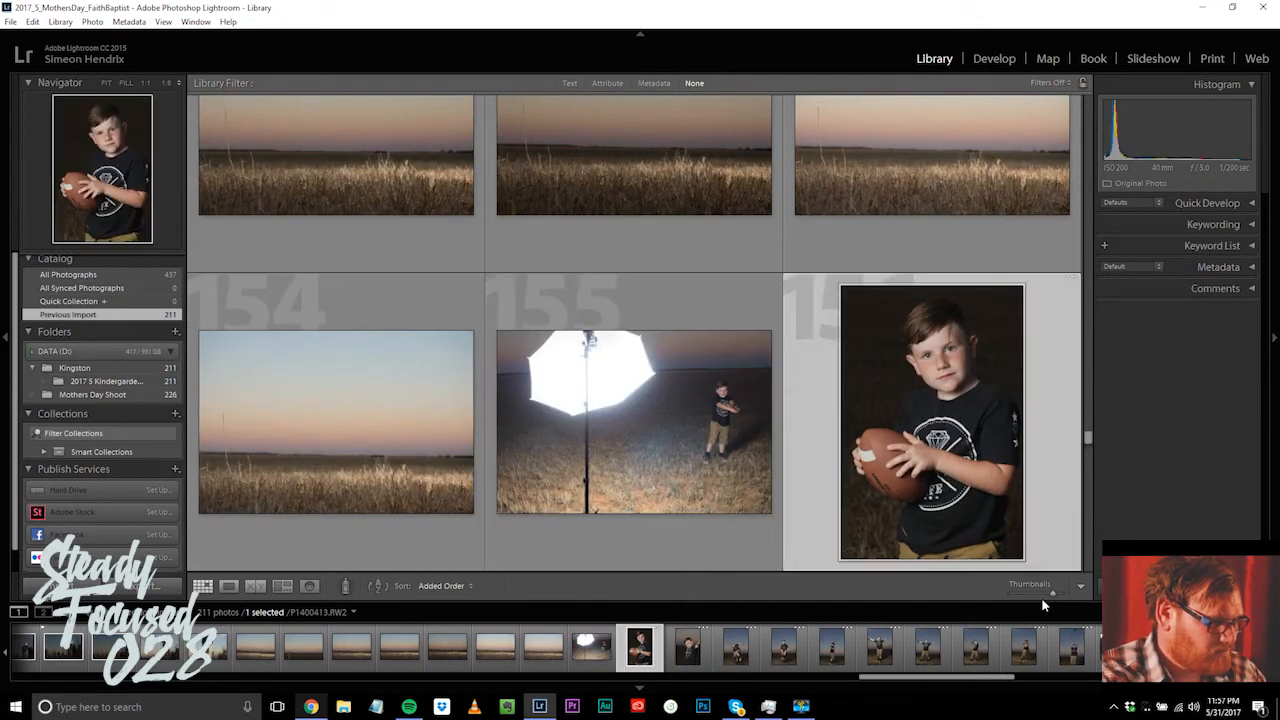
key("Left")
key("p")
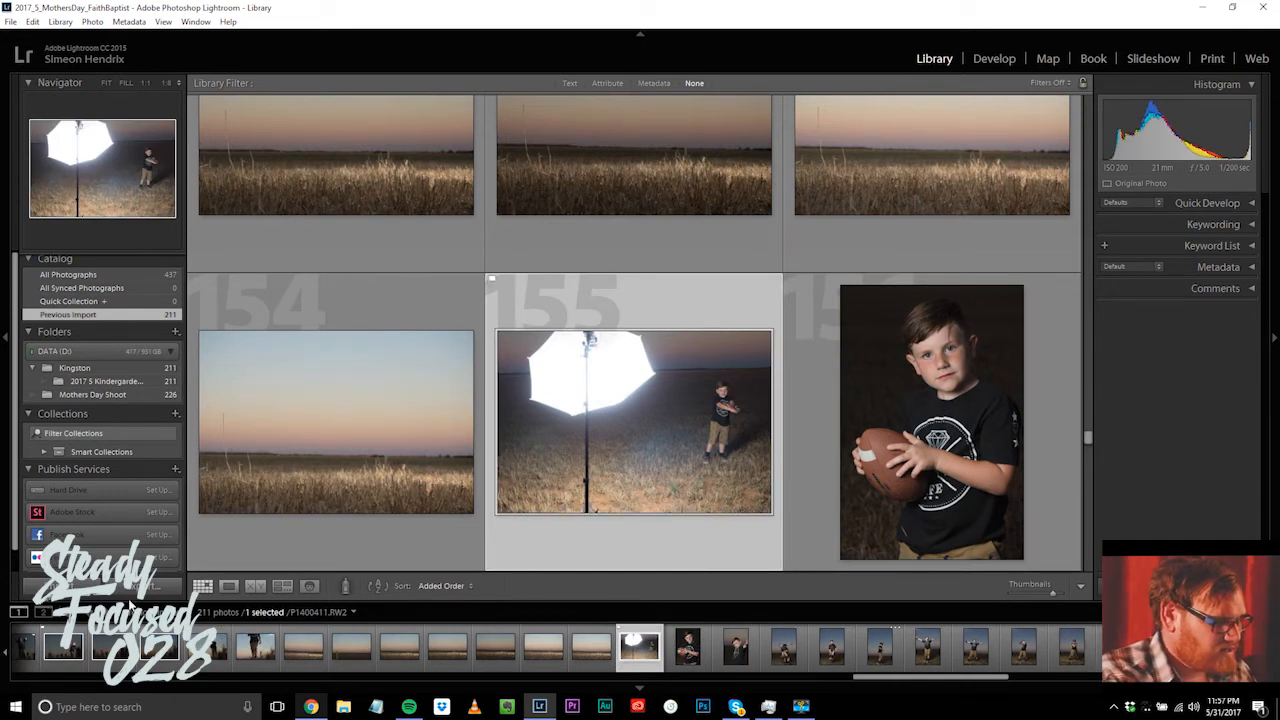
left_click(228, 585)
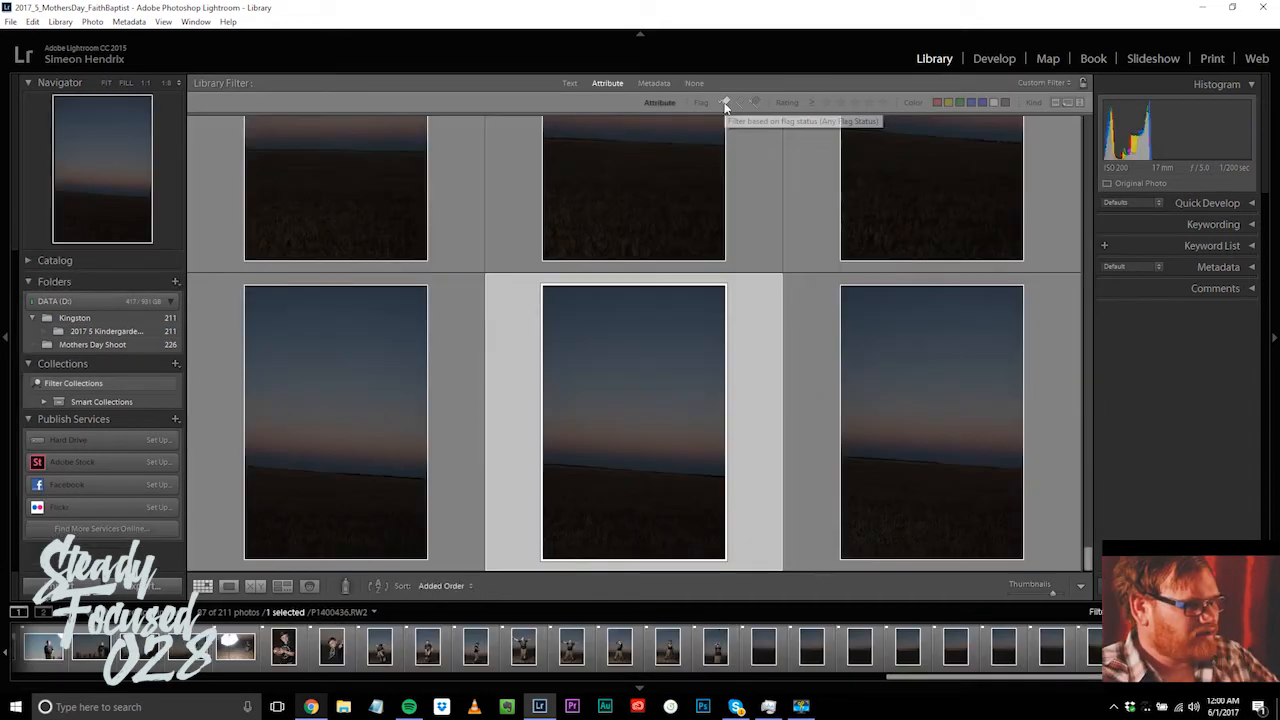
Step: Filter the library by flag status to the picked photos and go back to the first one
left_click(724, 102)
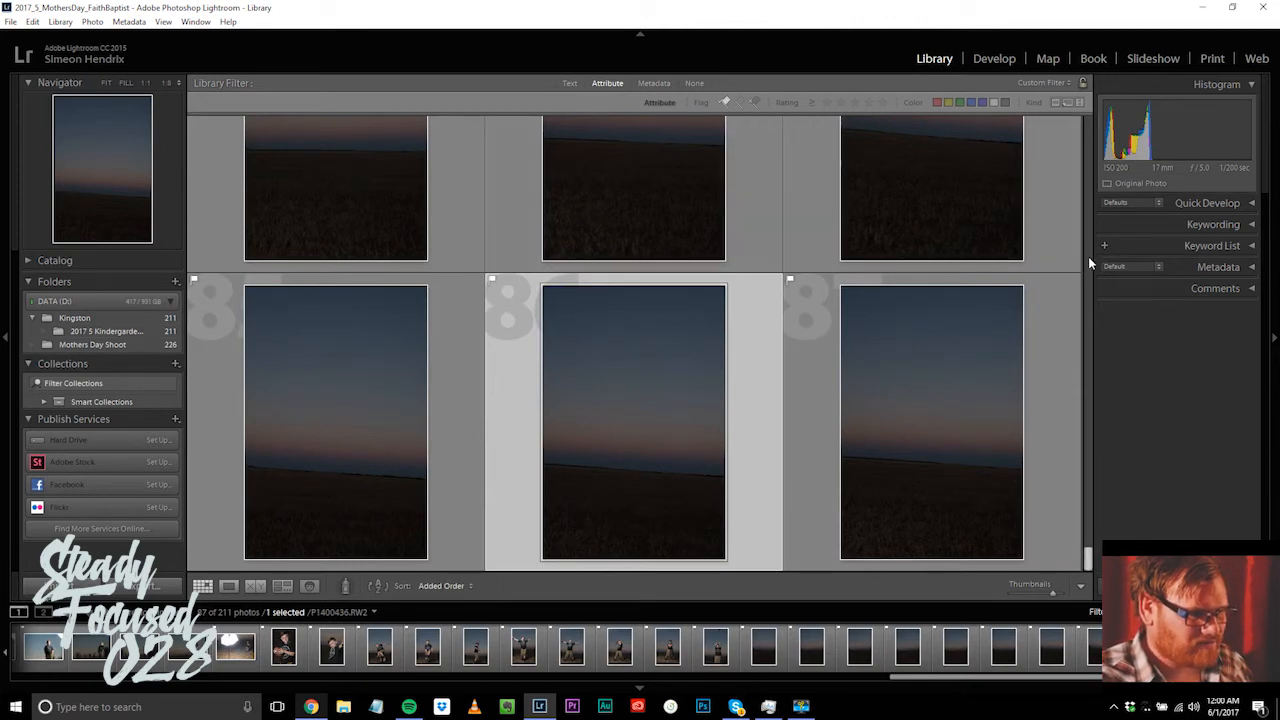
left_click_drag(1089, 558, 1088, 126)
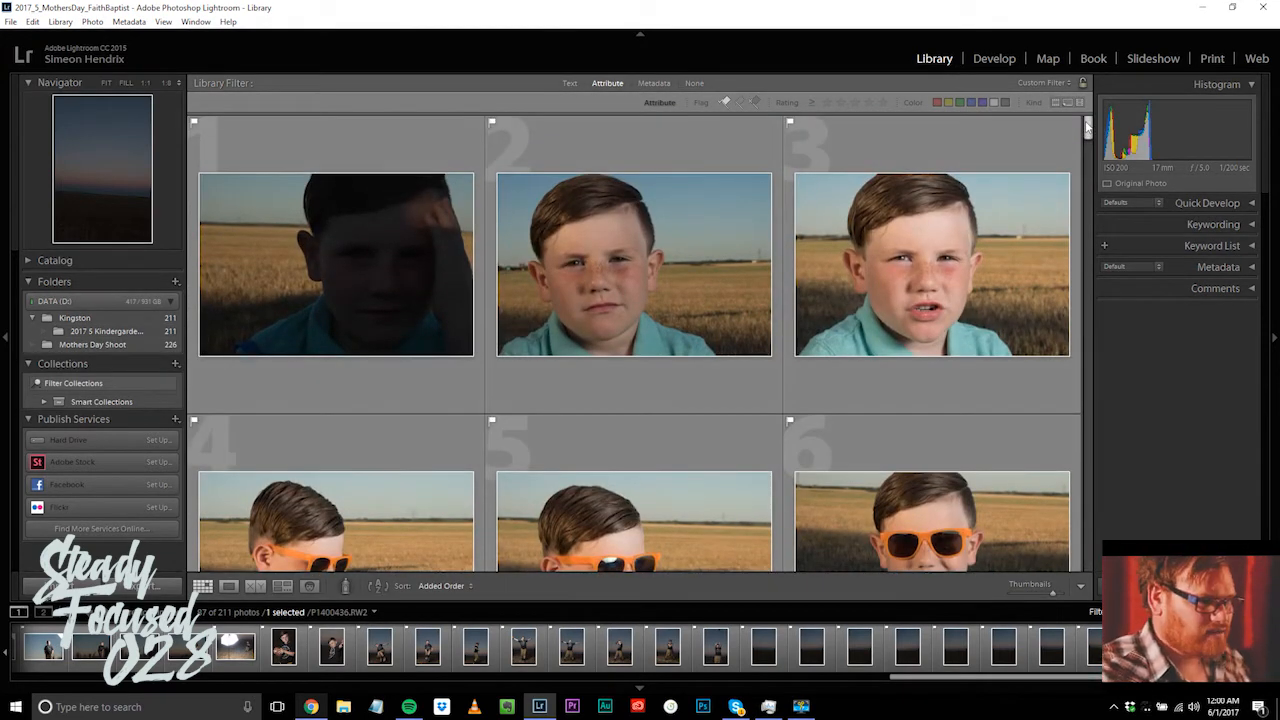
Step: Open the first pick, the dark portrait with a raised hand, in Develop, set its exposure to +3.57 and adjust its whites
left_click(995, 60)
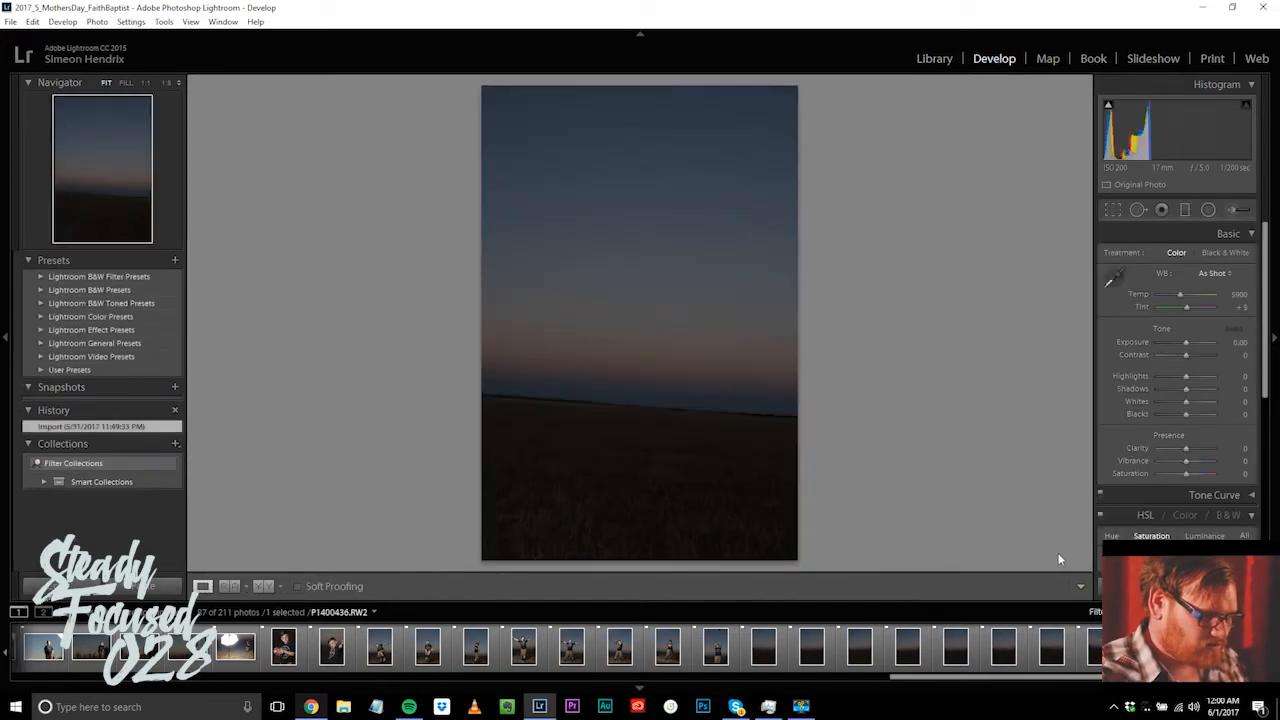
left_click_drag(972, 681, 172, 679)
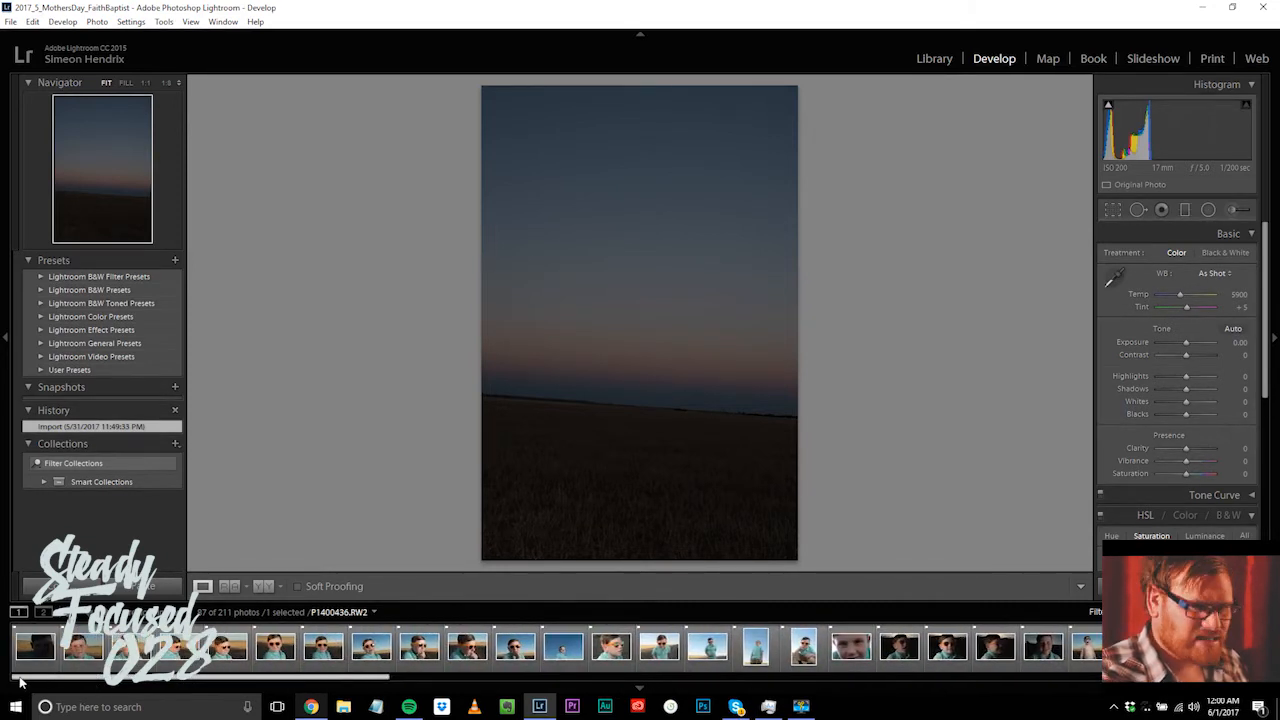
left_click(34, 646)
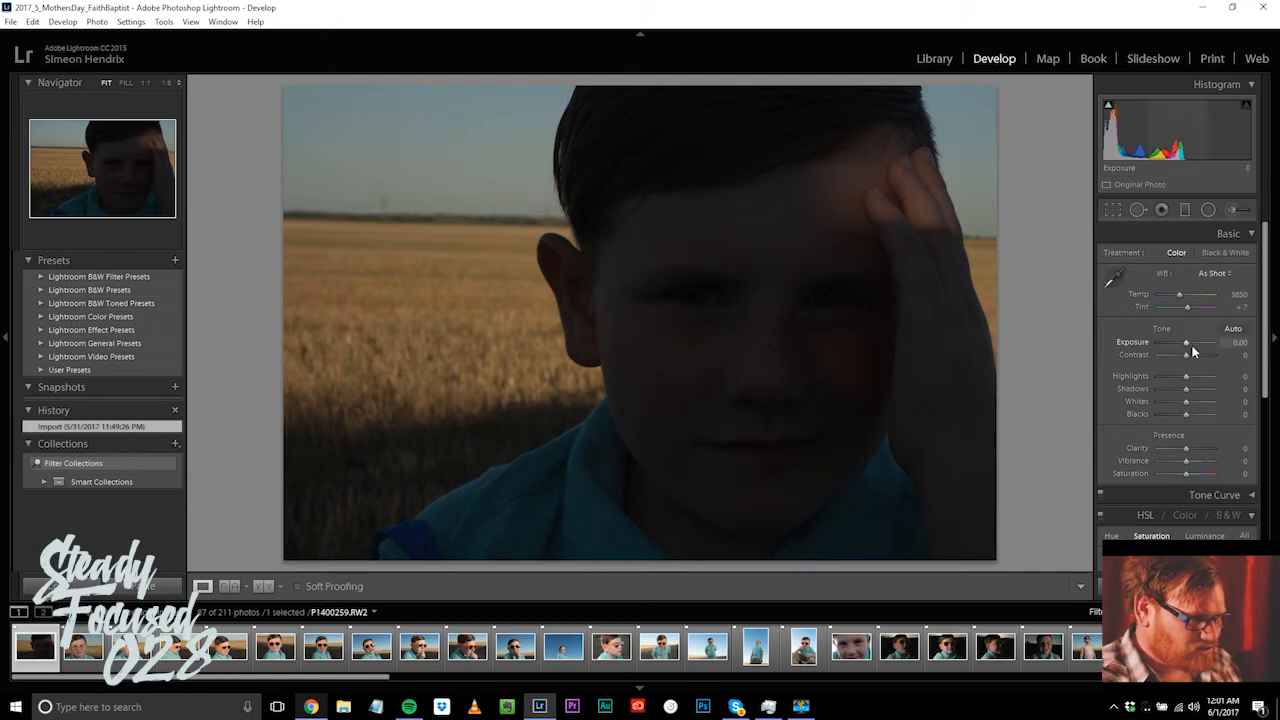
left_click_drag(1187, 344, 1206, 341)
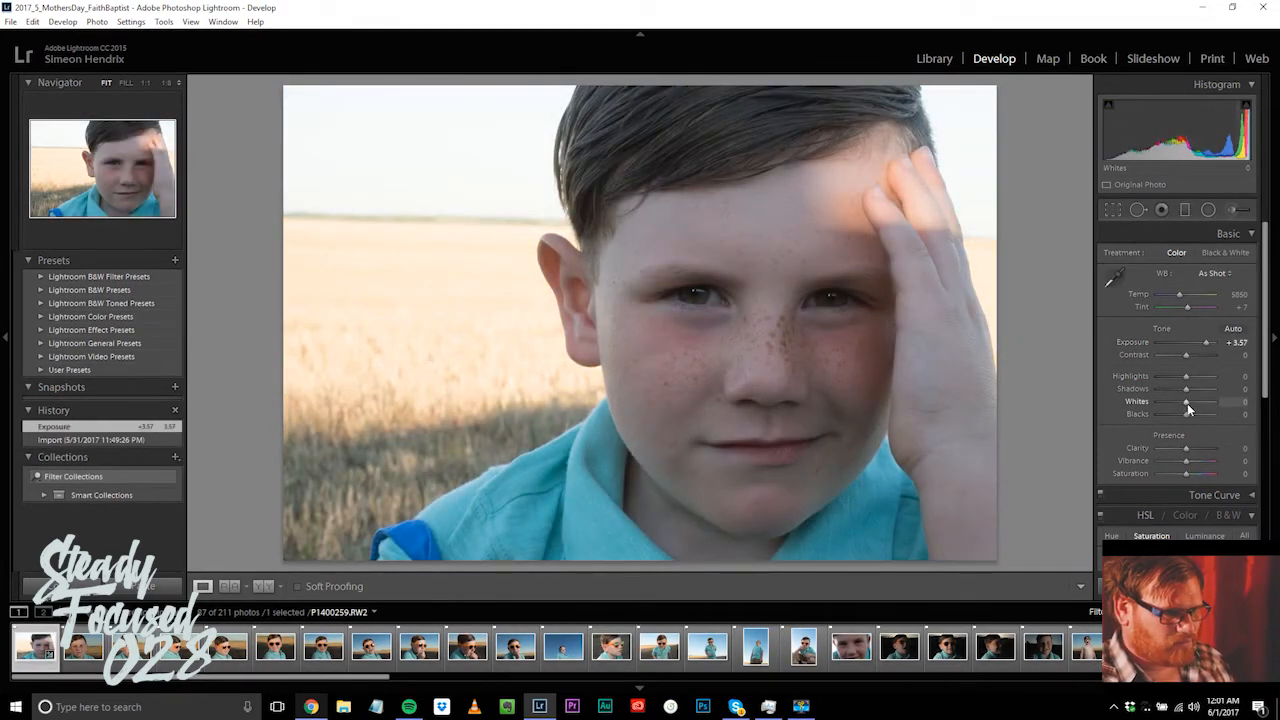
left_click_drag(1187, 403, 1116, 379)
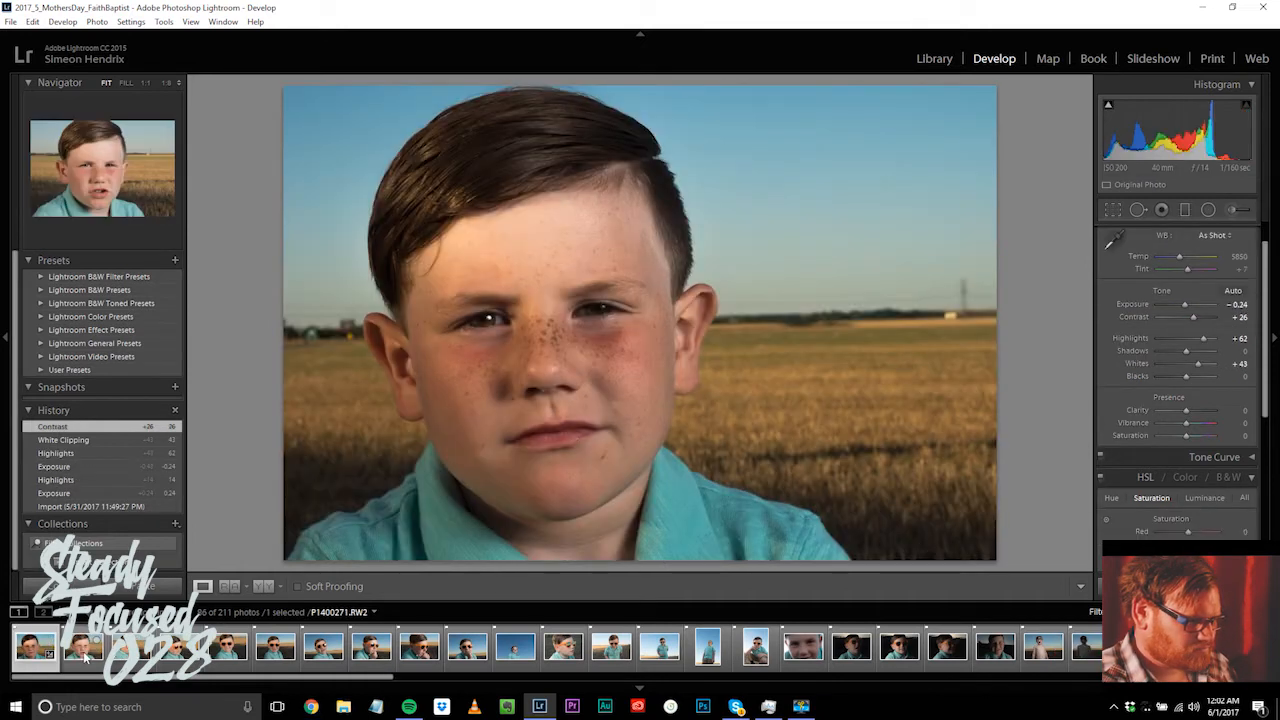
Step: Select the second portrait in the filmstrip and adjust its highlights
left_click(85, 656)
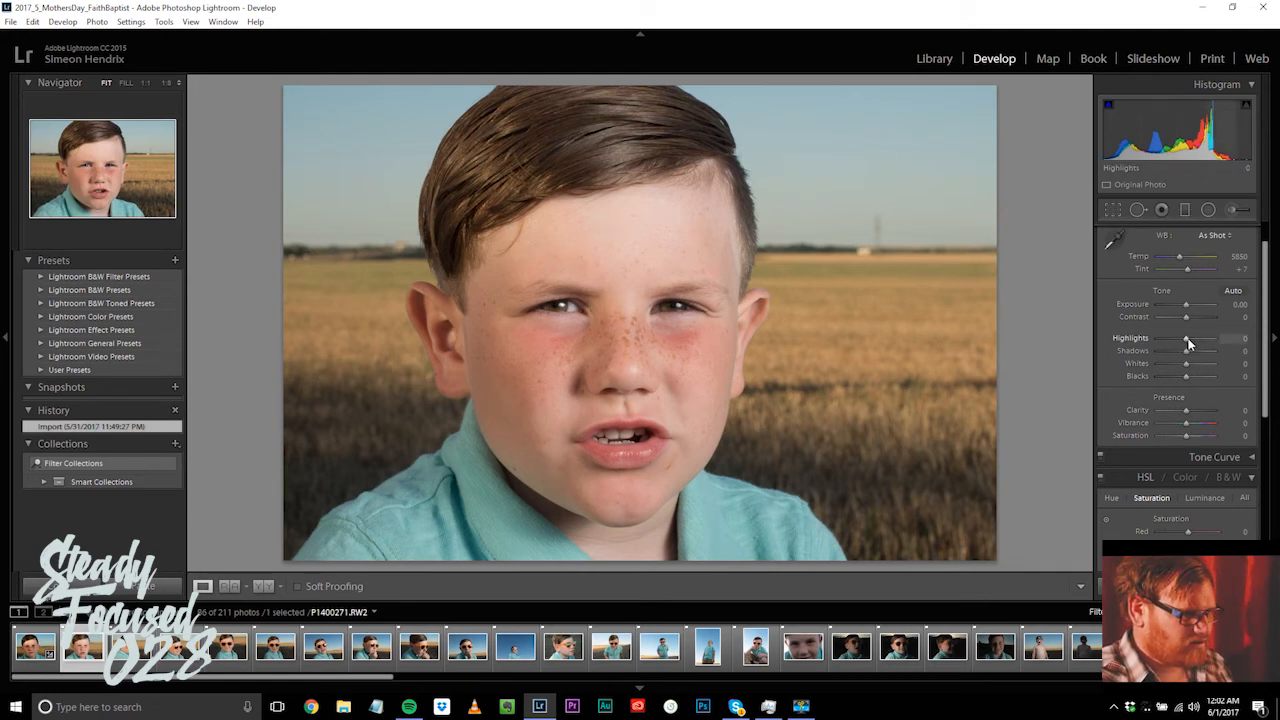
mouse_move(1186, 339)
left_mouse_down()
mouse_move(1200, 338)
mouse_move(1159, 341)
mouse_move(1210, 350)
mouse_move(1149, 344)
mouse_move(1188, 350)
left_mouse_up()
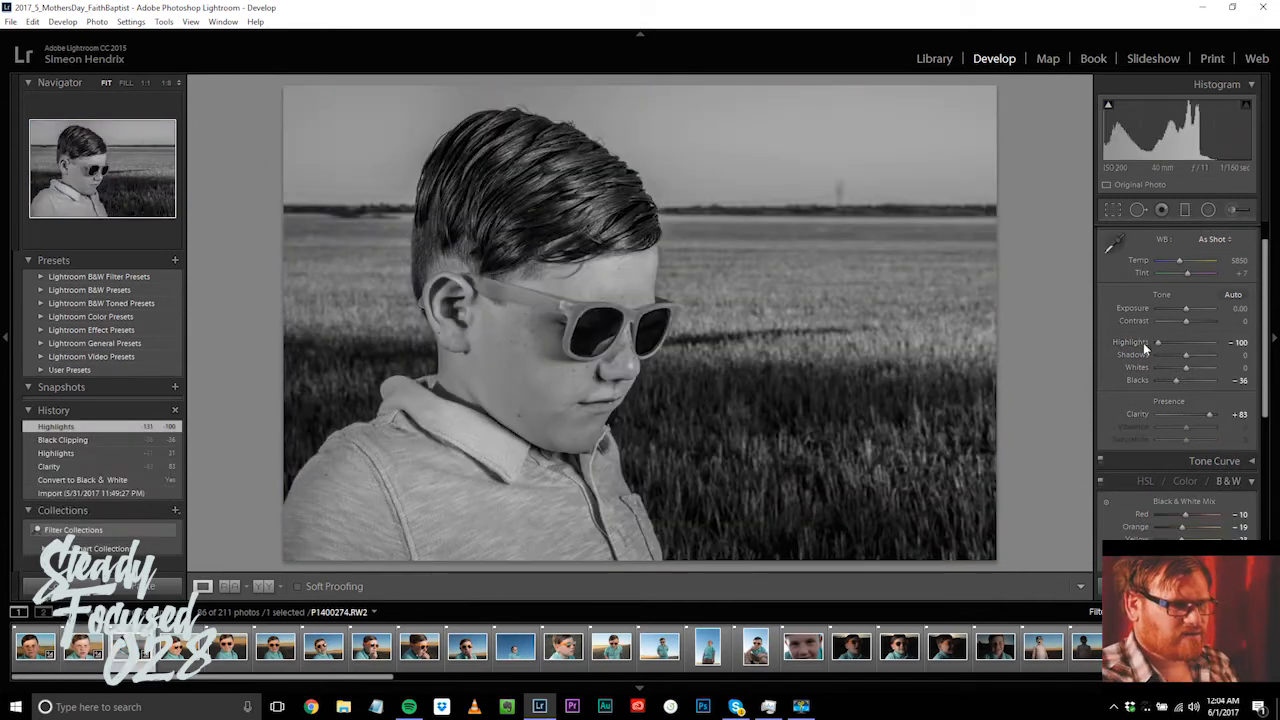
Step: Paint an Adjustment Brush mask with exposure 0.41 over the boy's forehead and cheek in the black-and-white sunglasses portrait
left_click(1233, 210)
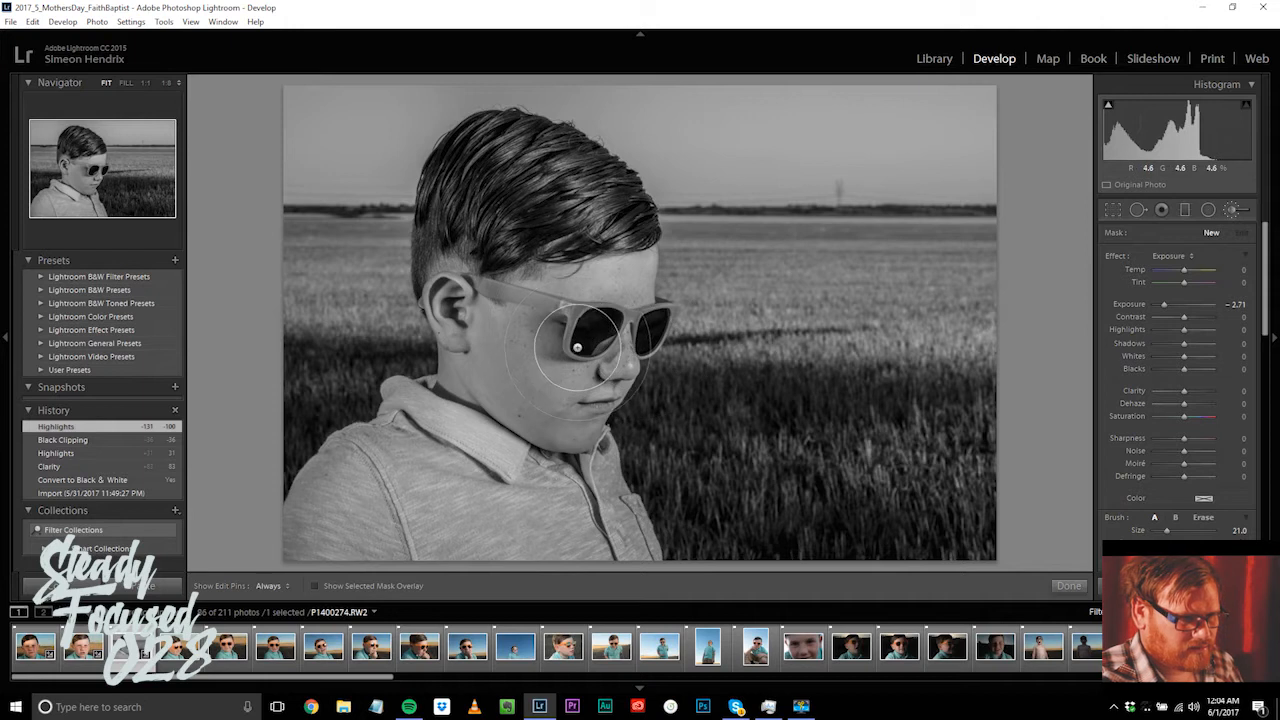
left_click_drag(1167, 308, 1187, 304)
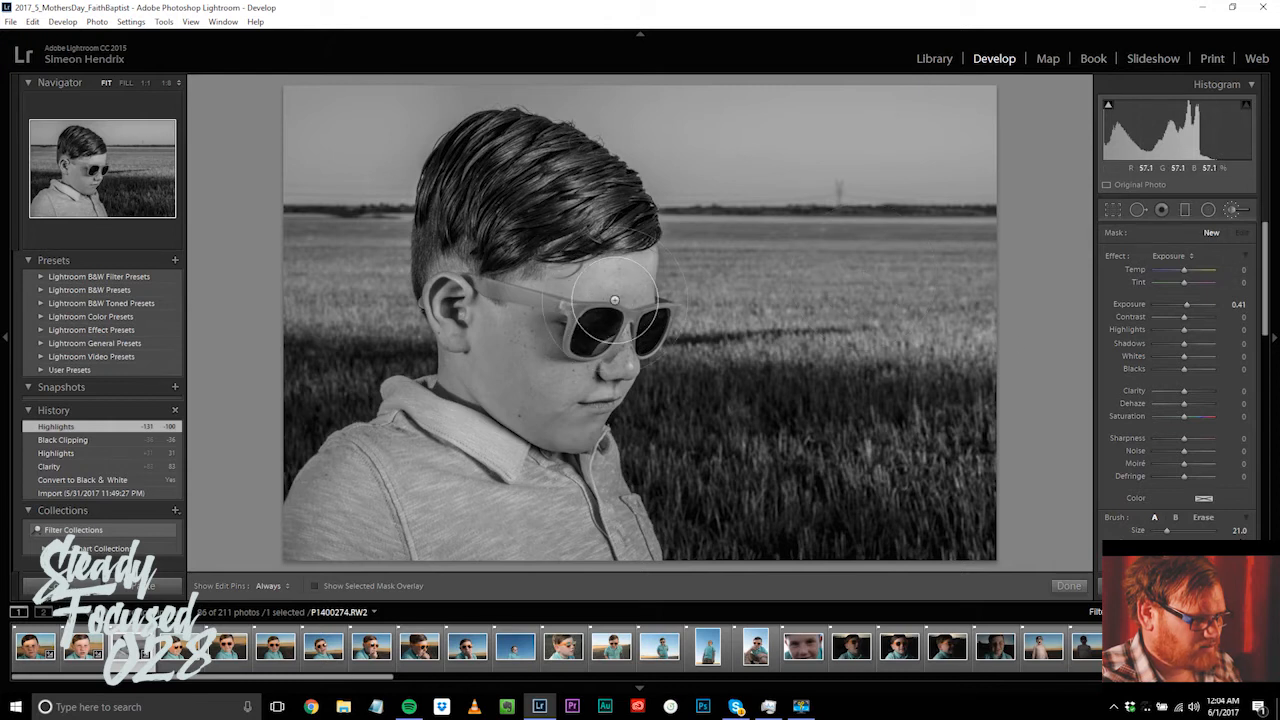
left_click(628, 292)
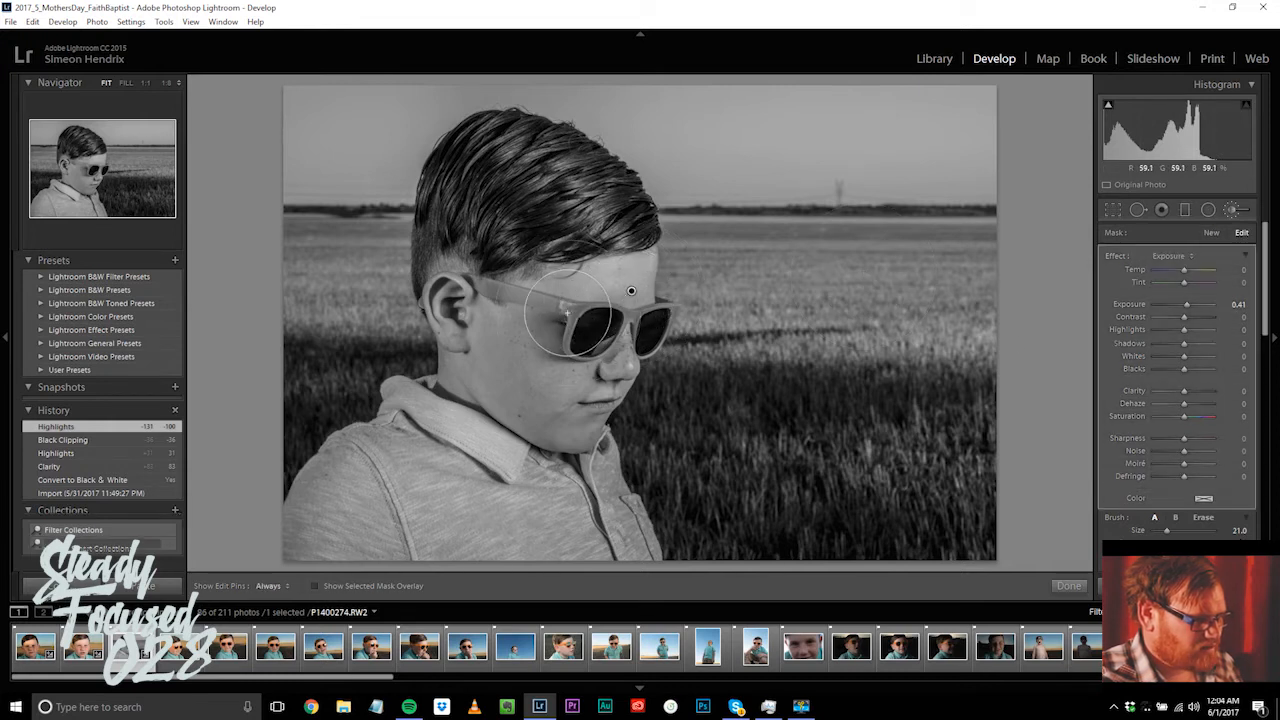
mouse_move(552, 320)
left_mouse_down()
mouse_move(530, 355)
mouse_move(530, 395)
mouse_move(562, 398)
mouse_move(535, 357)
left_mouse_up()
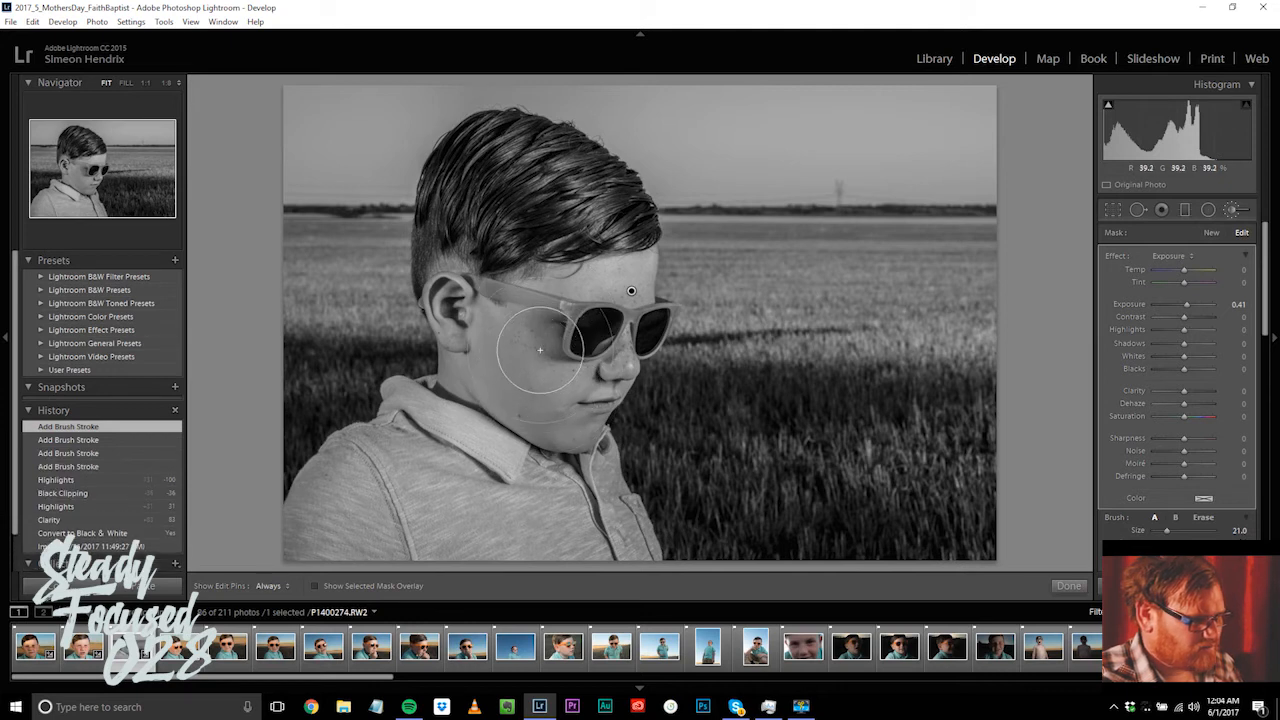
mouse_move(582, 279)
left_mouse_down()
mouse_move(546, 276)
mouse_move(507, 309)
mouse_move(487, 356)
mouse_move(526, 418)
mouse_move(584, 423)
mouse_move(629, 349)
mouse_move(583, 313)
left_mouse_up()
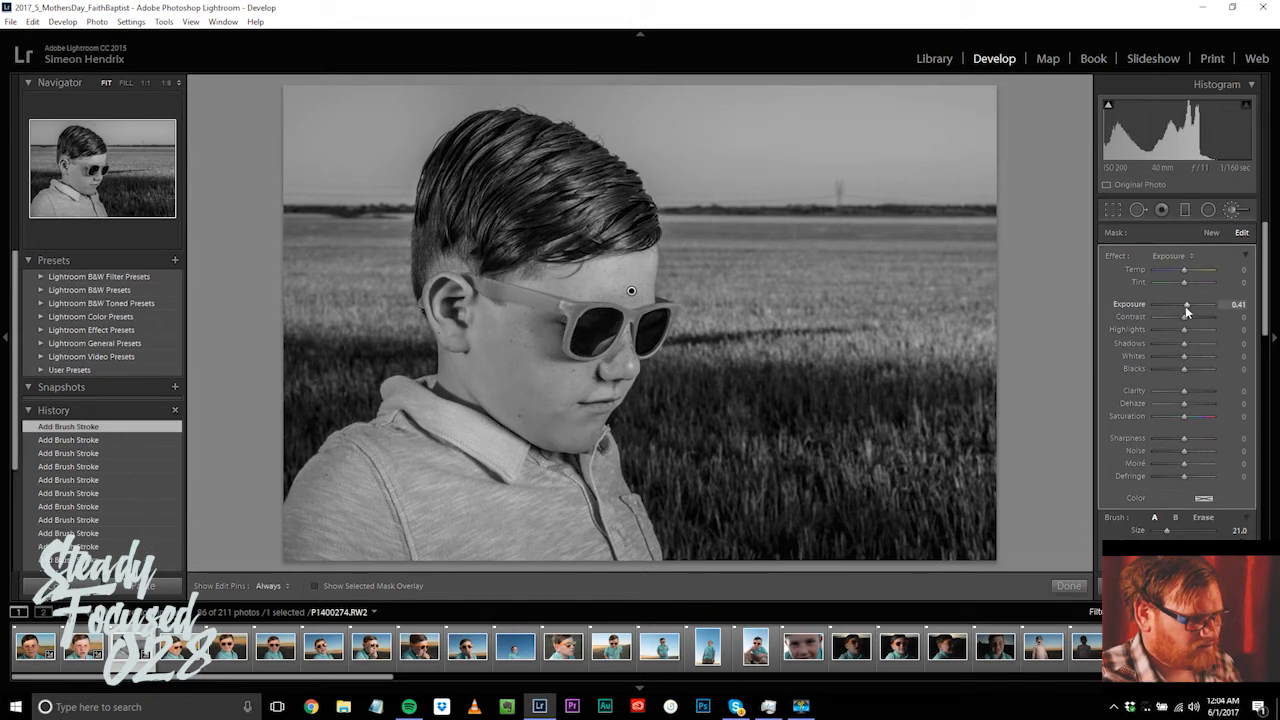
Step: Set the face mask's exposure to 4.00 and its highlights, shadows and whites to 100
left_click_drag(1185, 306, 1217, 306)
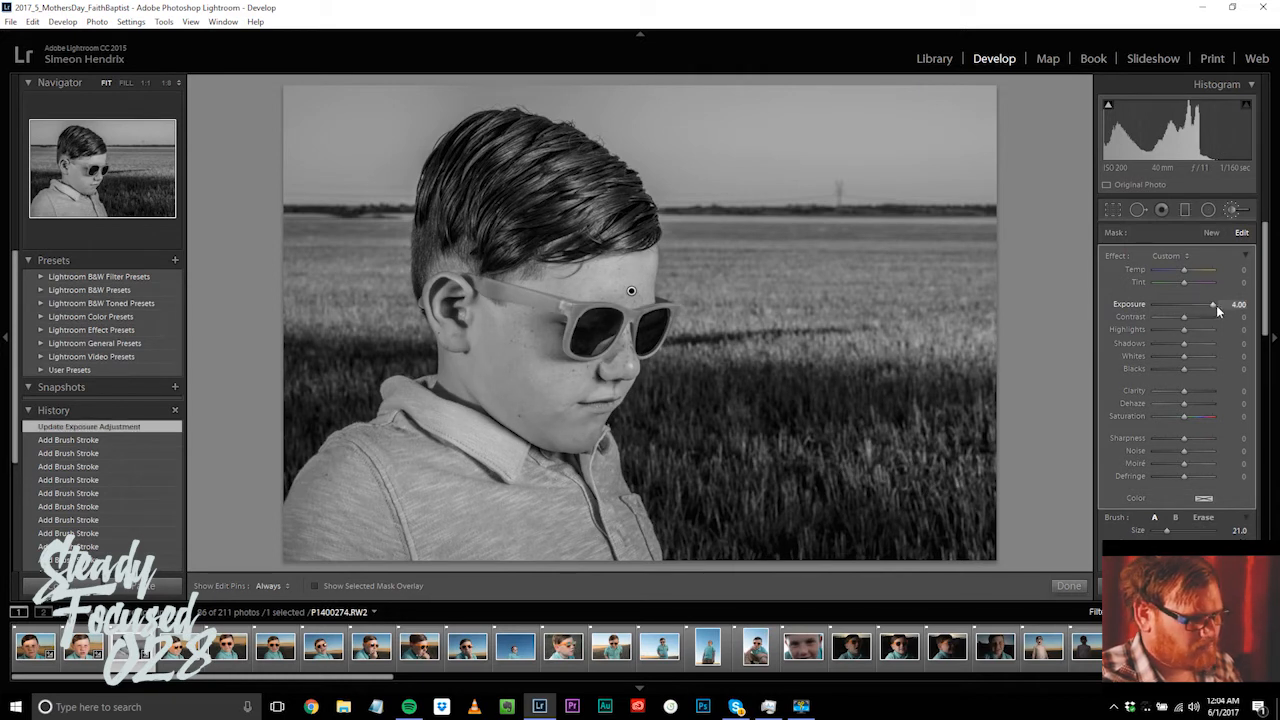
left_click_drag(1185, 328, 1176, 329)
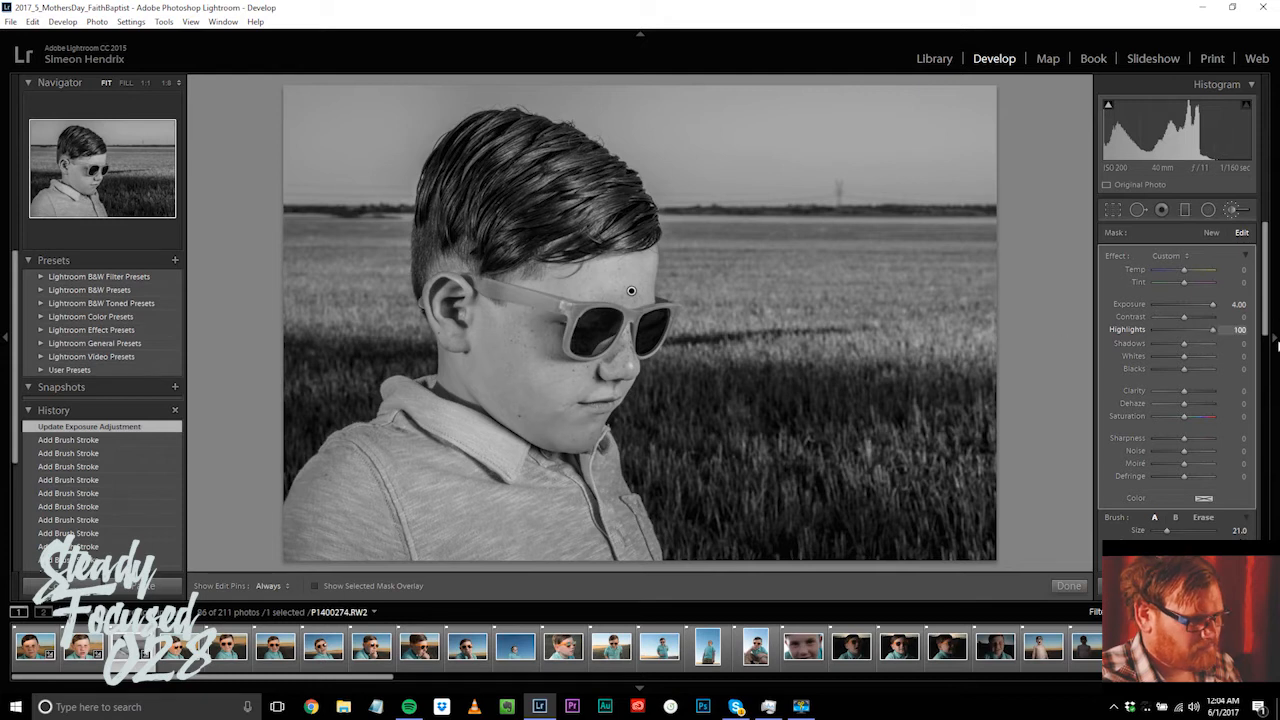
left_click_drag(1184, 357, 1213, 356)
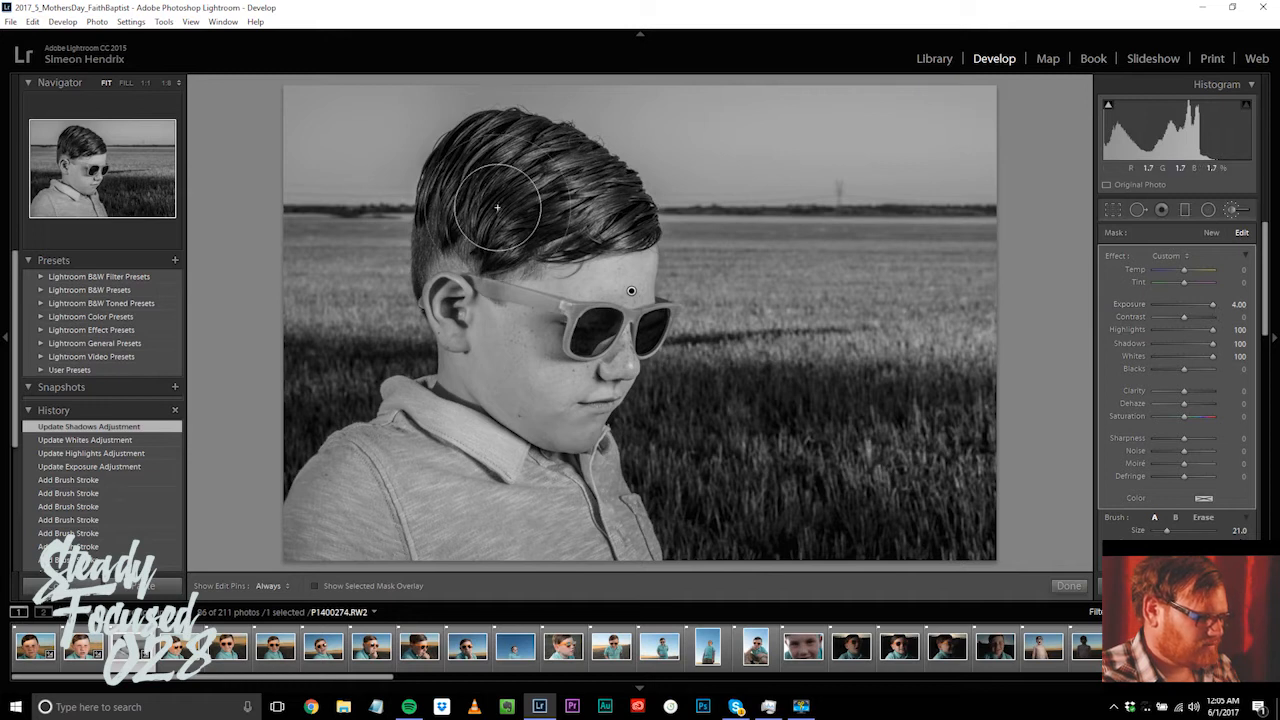
Step: Extend the brush mask with further strokes over the cheek, forehead, jaw and chin, and reduce the mask's exposure
mouse_move(499, 378)
left_mouse_down()
mouse_move(521, 408)
mouse_move(605, 436)
left_mouse_up()
mouse_move(500, 343)
left_mouse_down()
mouse_move(499, 374)
mouse_move(591, 416)
left_mouse_up()
mouse_move(594, 285)
left_mouse_down()
mouse_move(583, 322)
mouse_move(557, 327)
mouse_move(576, 350)
mouse_move(663, 334)
mouse_move(637, 318)
mouse_move(651, 316)
mouse_move(549, 430)
mouse_move(597, 538)
mouse_move(584, 426)
mouse_move(552, 415)
mouse_move(587, 430)
mouse_move(549, 423)
mouse_move(501, 356)
mouse_move(544, 409)
mouse_move(633, 453)
left_mouse_up()
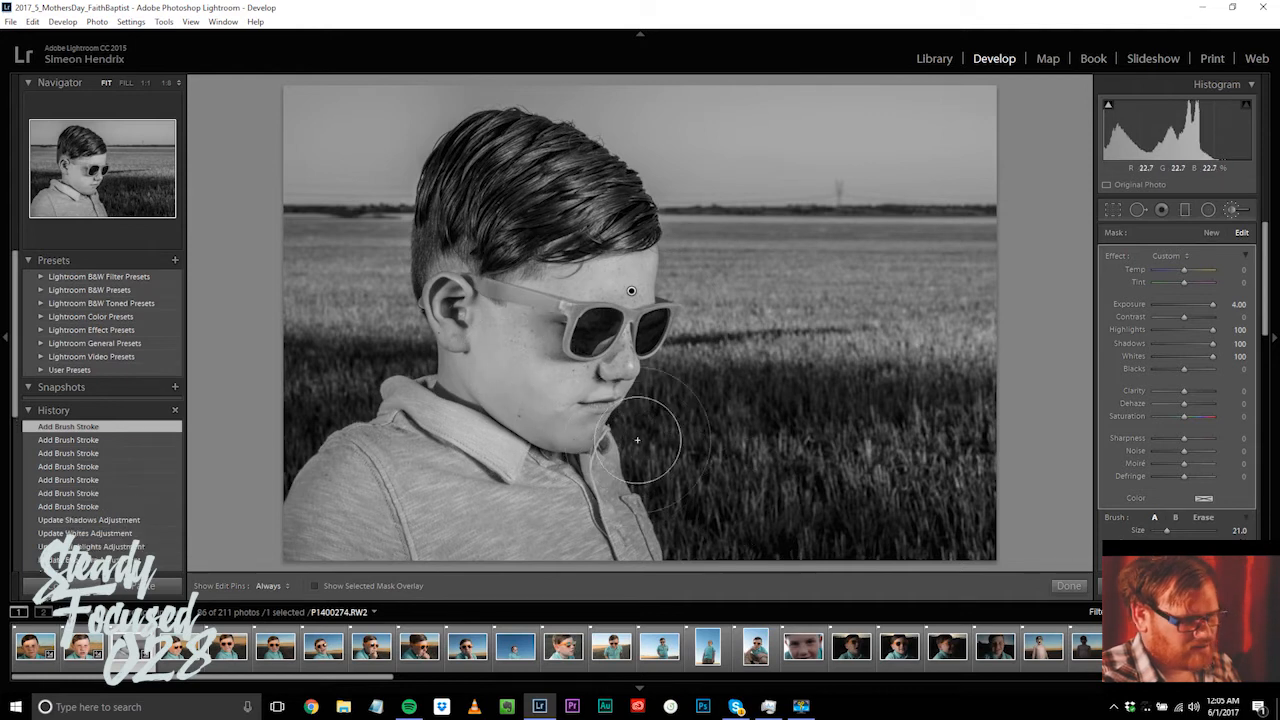
key("h")
left_click(550, 408)
key("h")
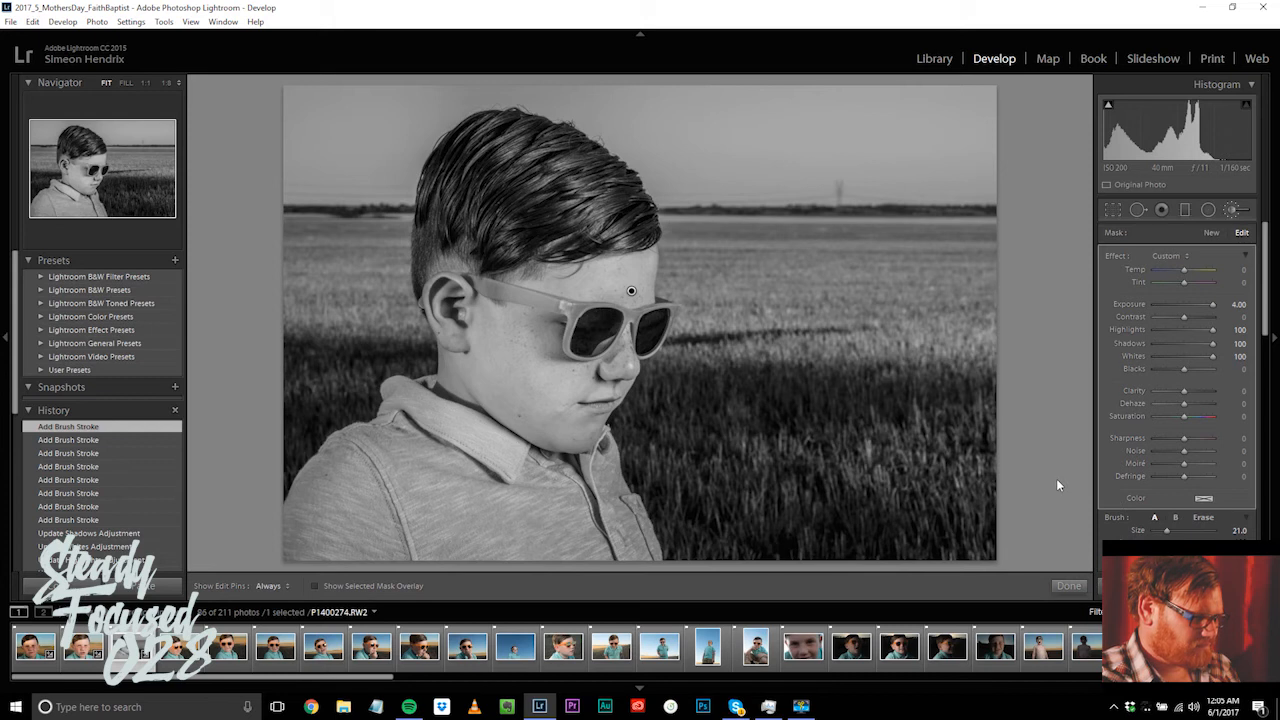
mouse_move(590, 438)
left_mouse_down()
mouse_move(565, 442)
mouse_move(650, 471)
mouse_move(658, 488)
left_mouse_up()
left_click(578, 454)
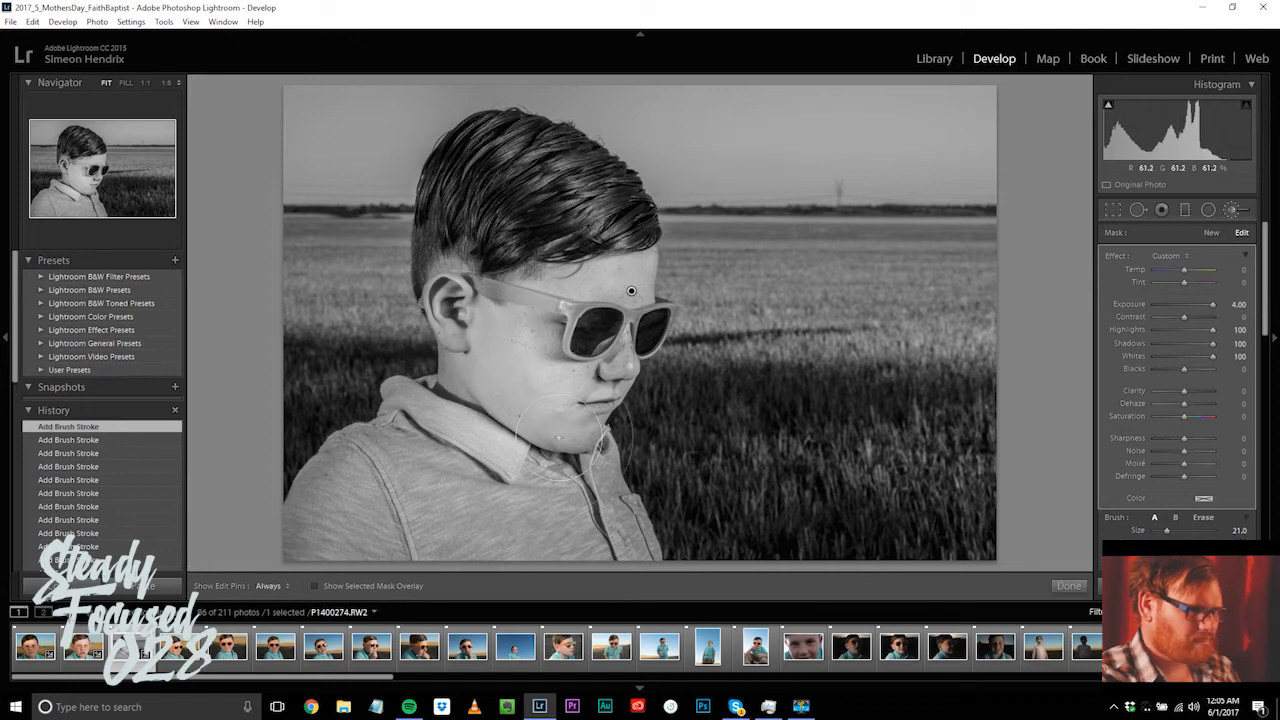
mouse_move(1213, 304)
left_mouse_down()
mouse_move(1072, 307)
mouse_move(1235, 304)
mouse_move(1193, 305)
left_mouse_up()
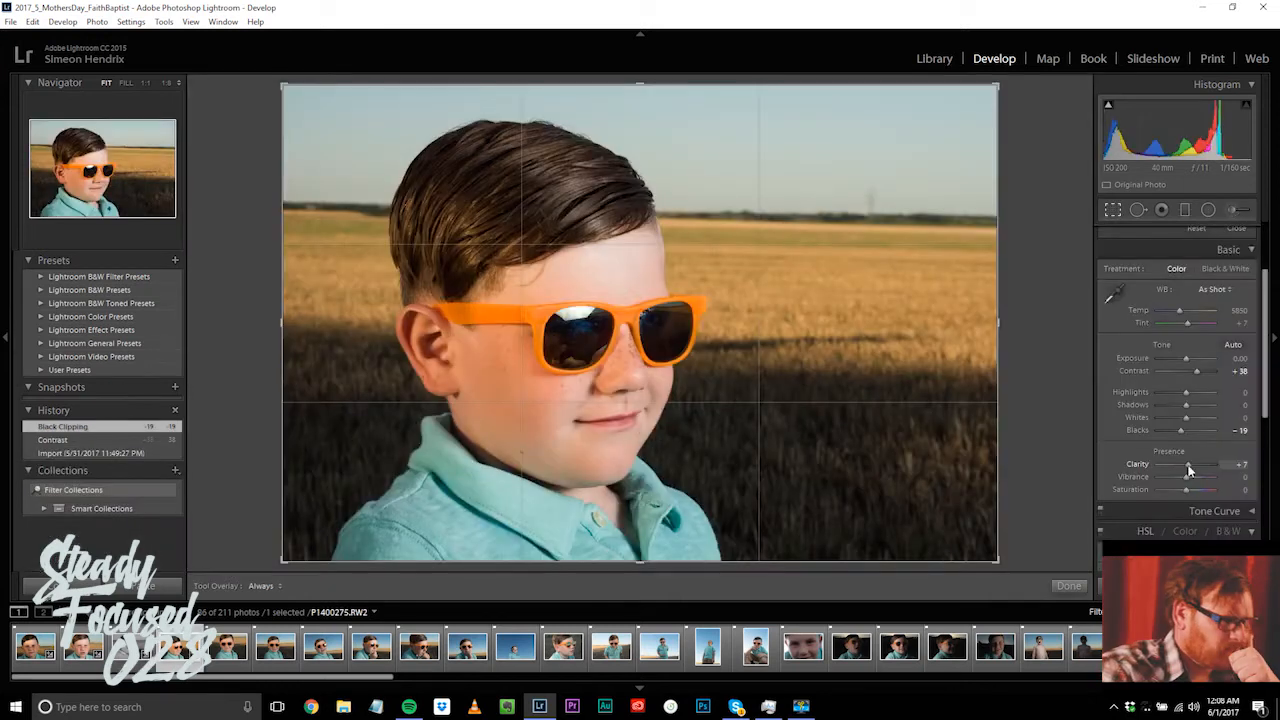
Step: Set clarity to +7 and contrast to +21 on the color portrait with orange sunglasses
left_click_drag(1188, 465, 1188, 465)
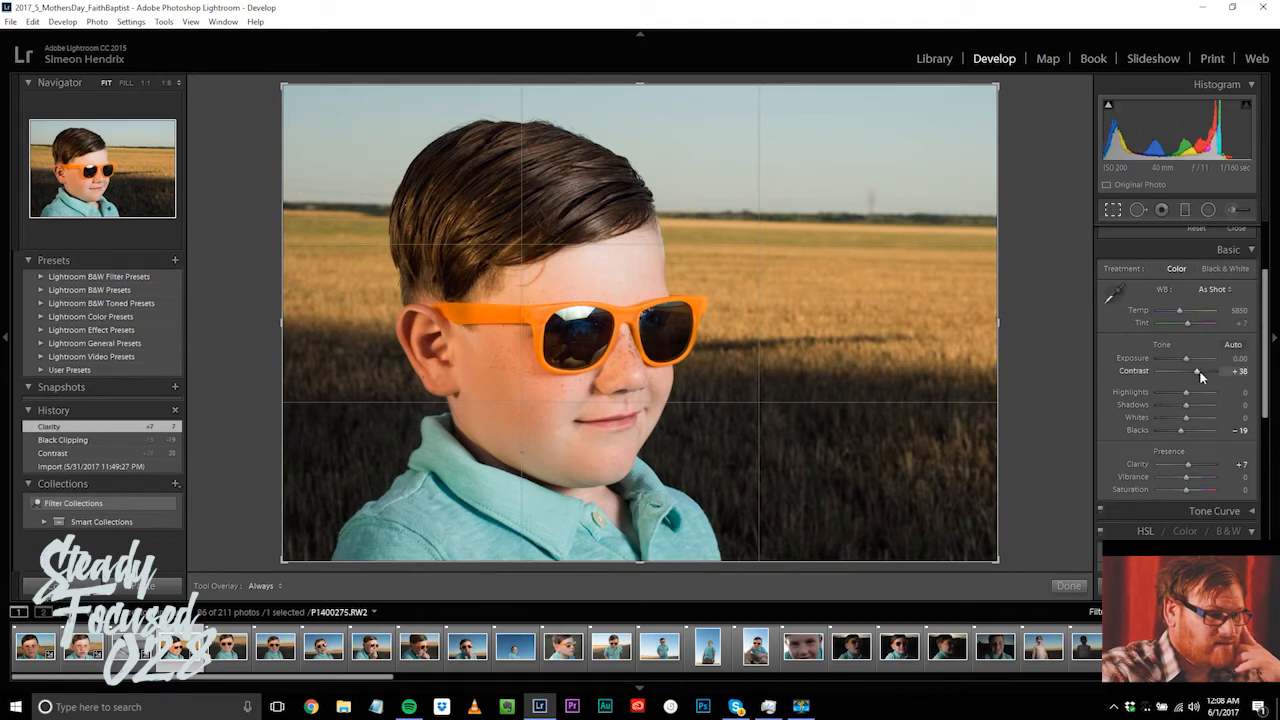
left_click_drag(1192, 374, 1191, 370)
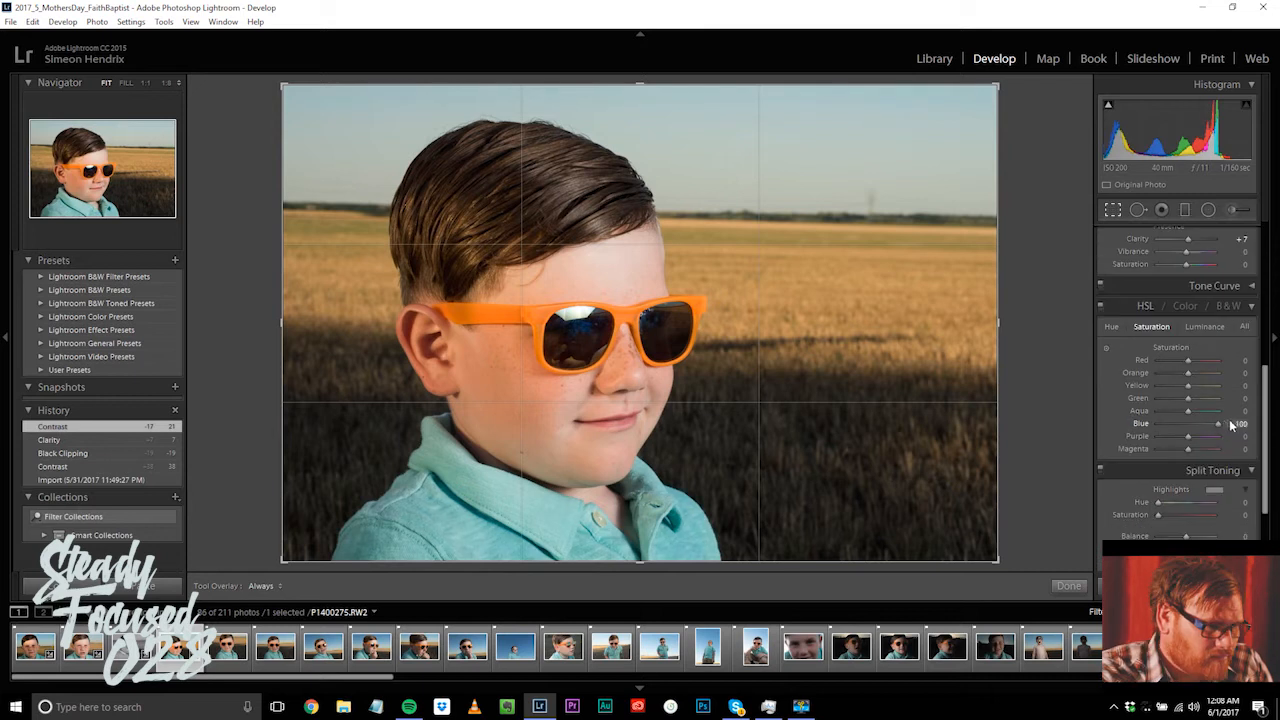
Step: Set the portrait's blue saturation to +73, blue hue to -4 and aqua saturation to +16
mouse_move(1231, 423)
left_mouse_down()
mouse_move(1154, 423)
mouse_move(1210, 424)
left_mouse_up()
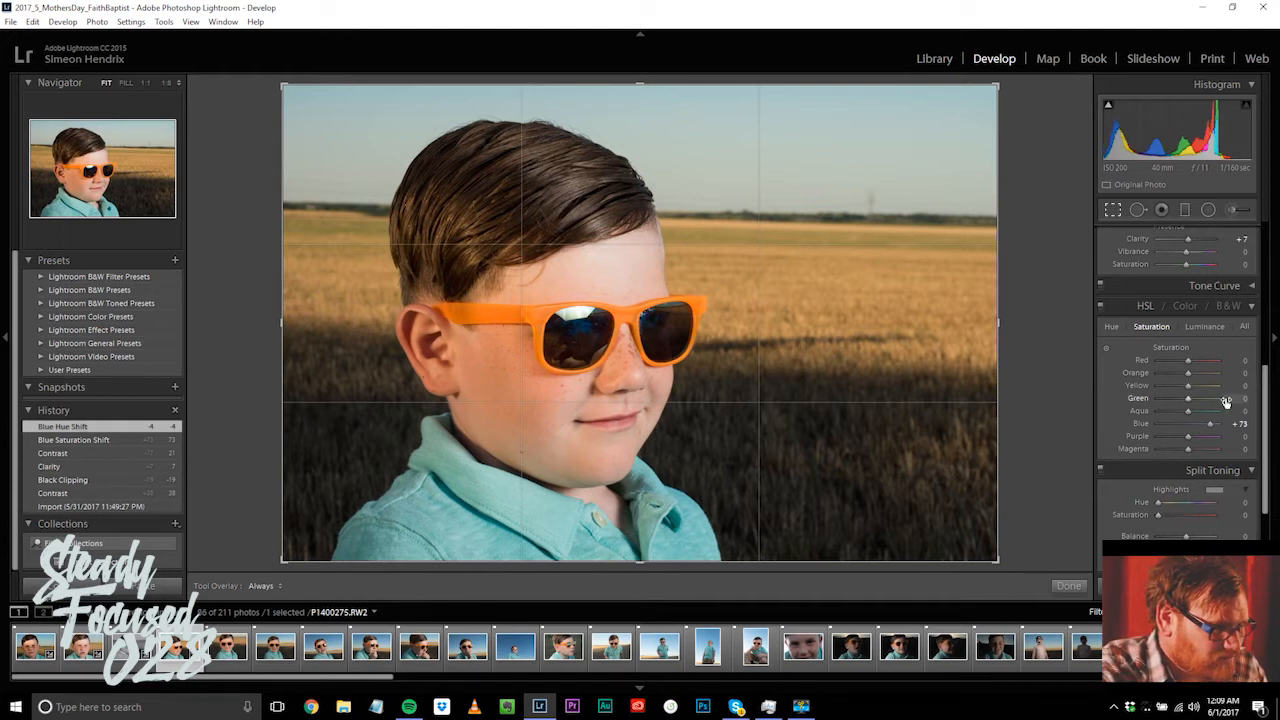
mouse_move(1188, 437)
left_mouse_down()
mouse_move(1271, 440)
mouse_move(1189, 449)
left_mouse_up()
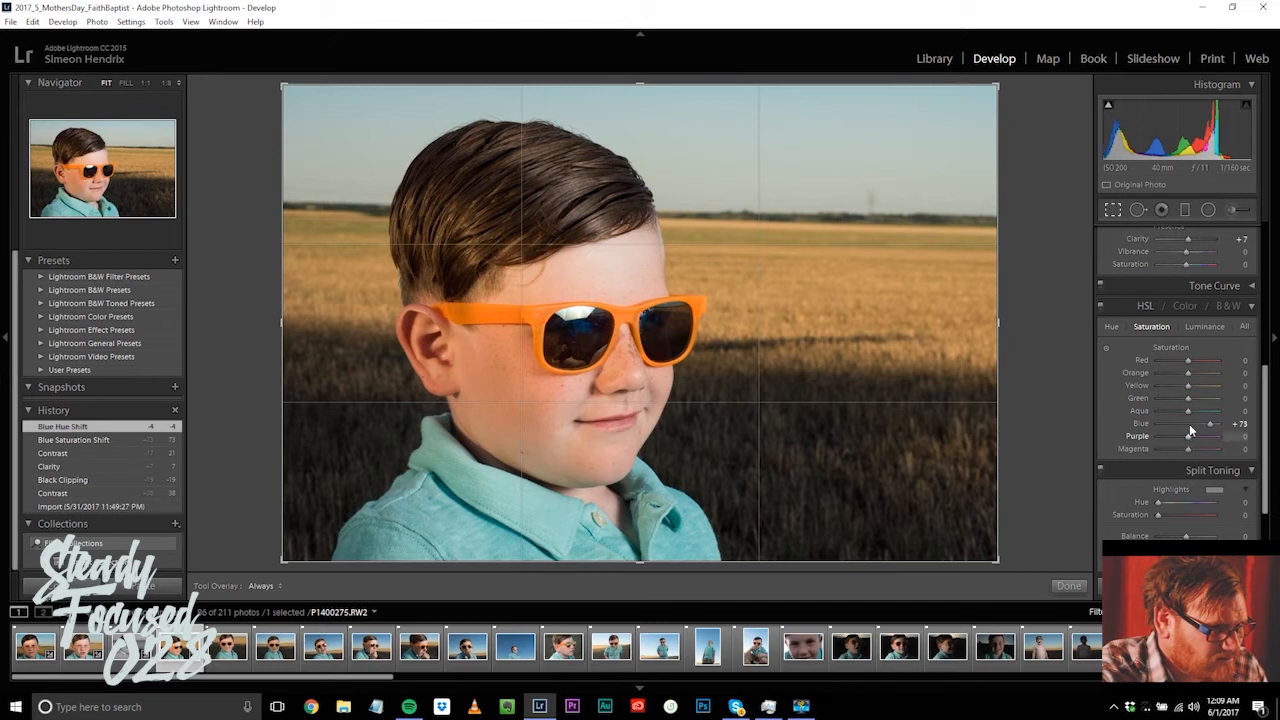
mouse_move(1189, 410)
left_mouse_down()
mouse_move(1084, 410)
mouse_move(1230, 411)
mouse_move(1077, 416)
mouse_move(1196, 427)
left_mouse_up()
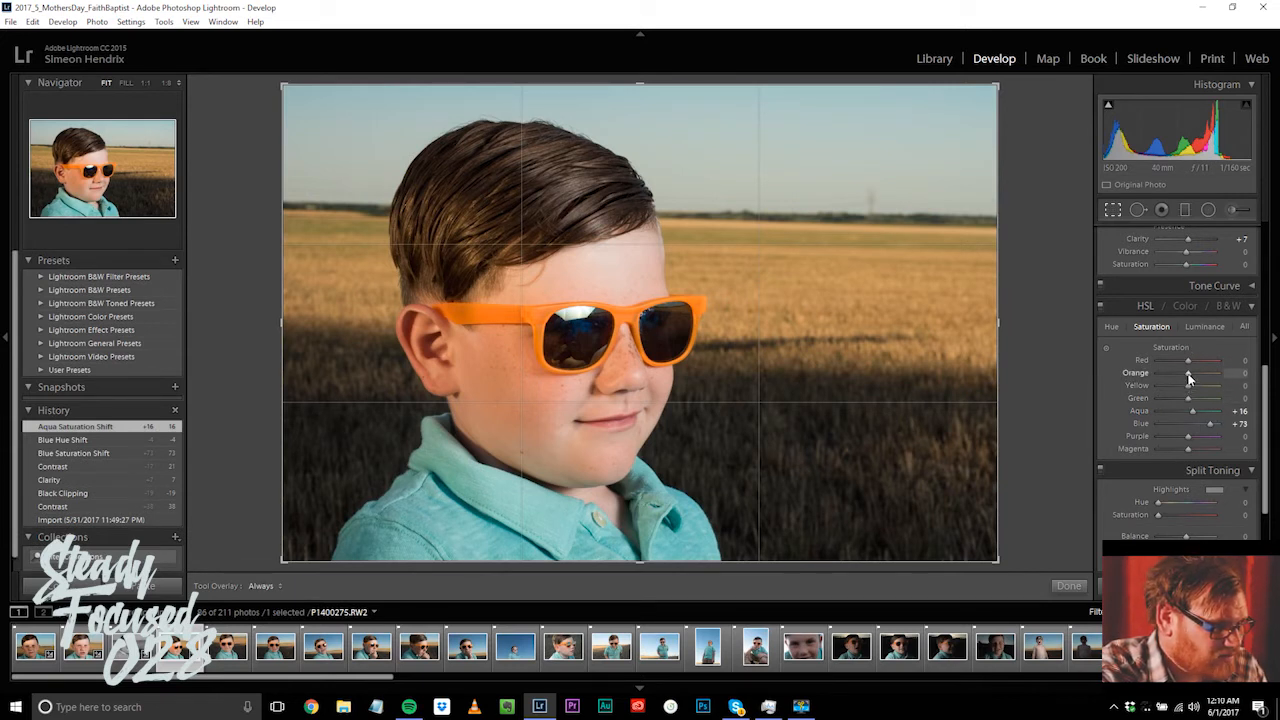
Step: Fine-tune the portrait's orange saturation, trying +11 and settling on +2
mouse_move(1188, 376)
left_mouse_down()
mouse_move(1199, 376)
mouse_move(1155, 370)
mouse_move(1228, 380)
mouse_move(1148, 378)
mouse_move(1192, 382)
left_mouse_up()
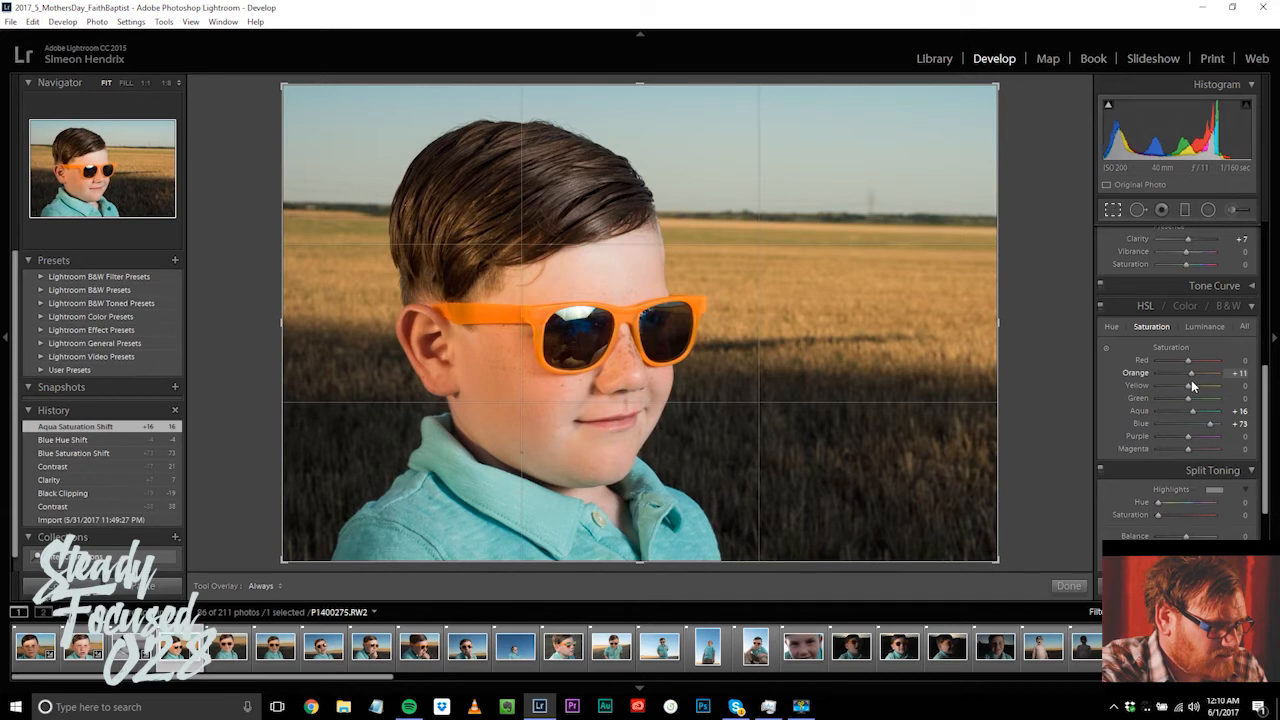
left_click_drag(1191, 380, 1191, 381)
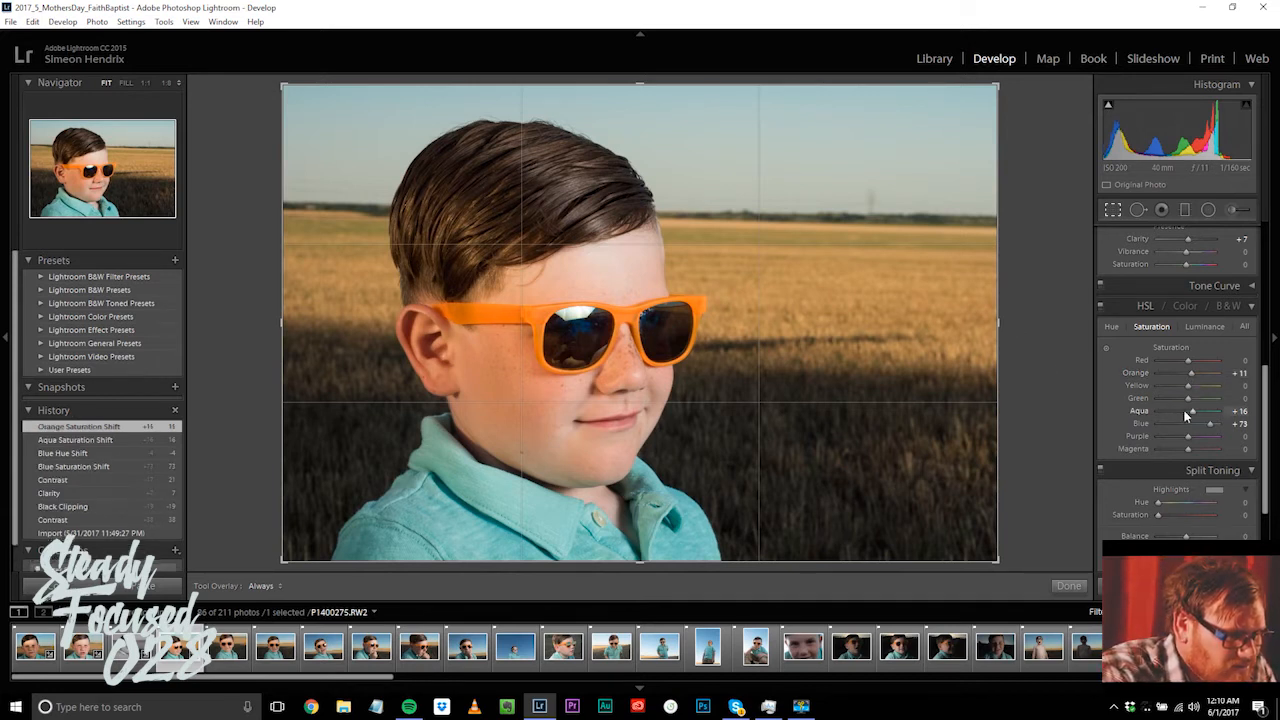
left_click_drag(1192, 380, 1186, 380)
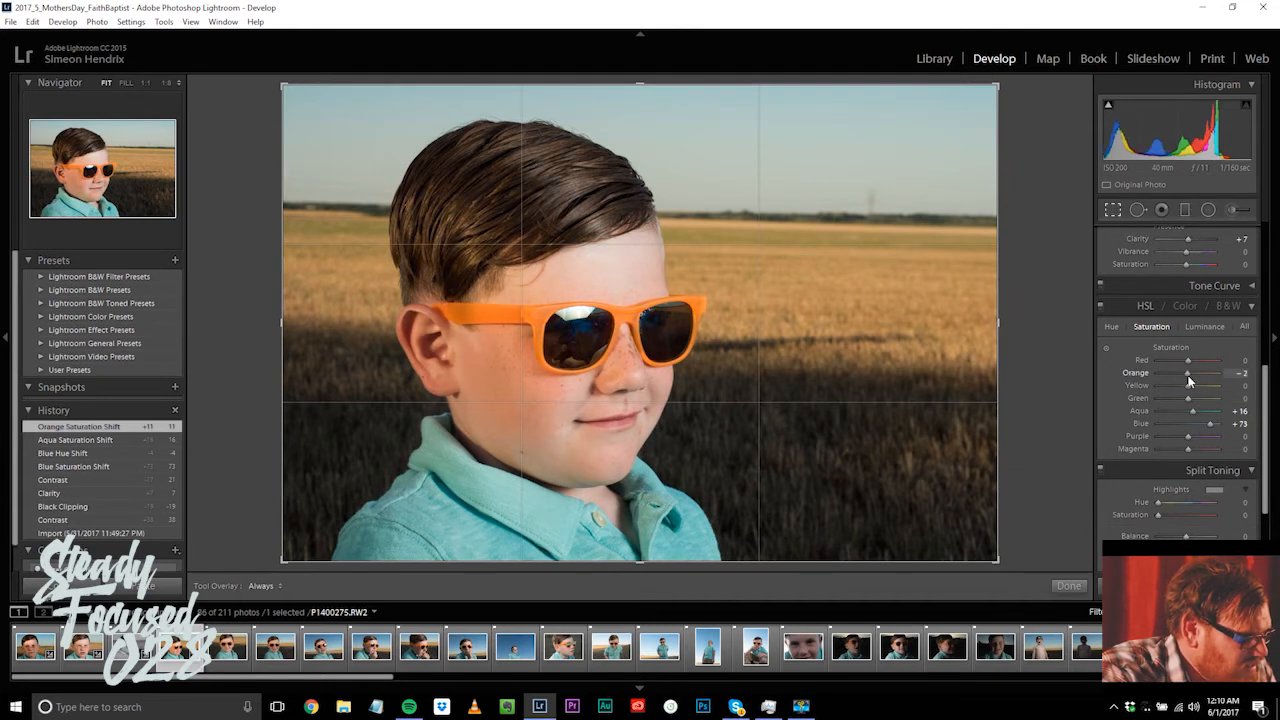
left_click_drag(1193, 377, 1188, 378)
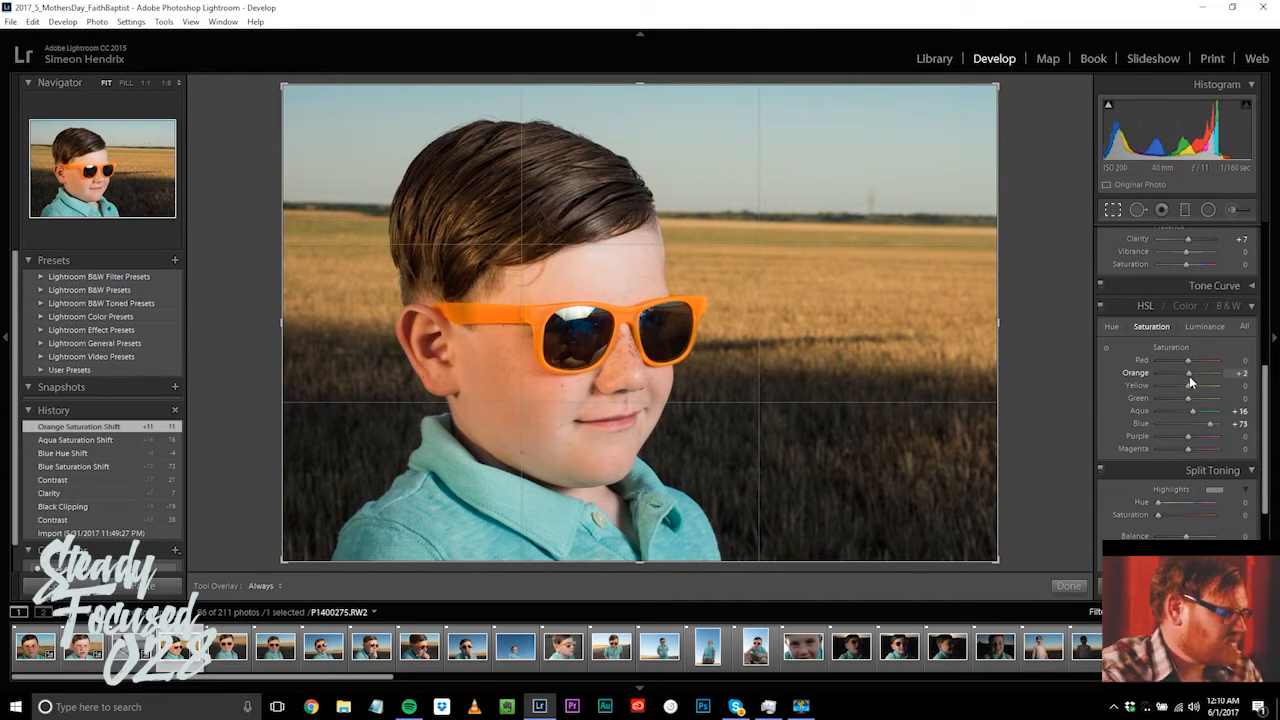
left_click_drag(1189, 376, 1189, 376)
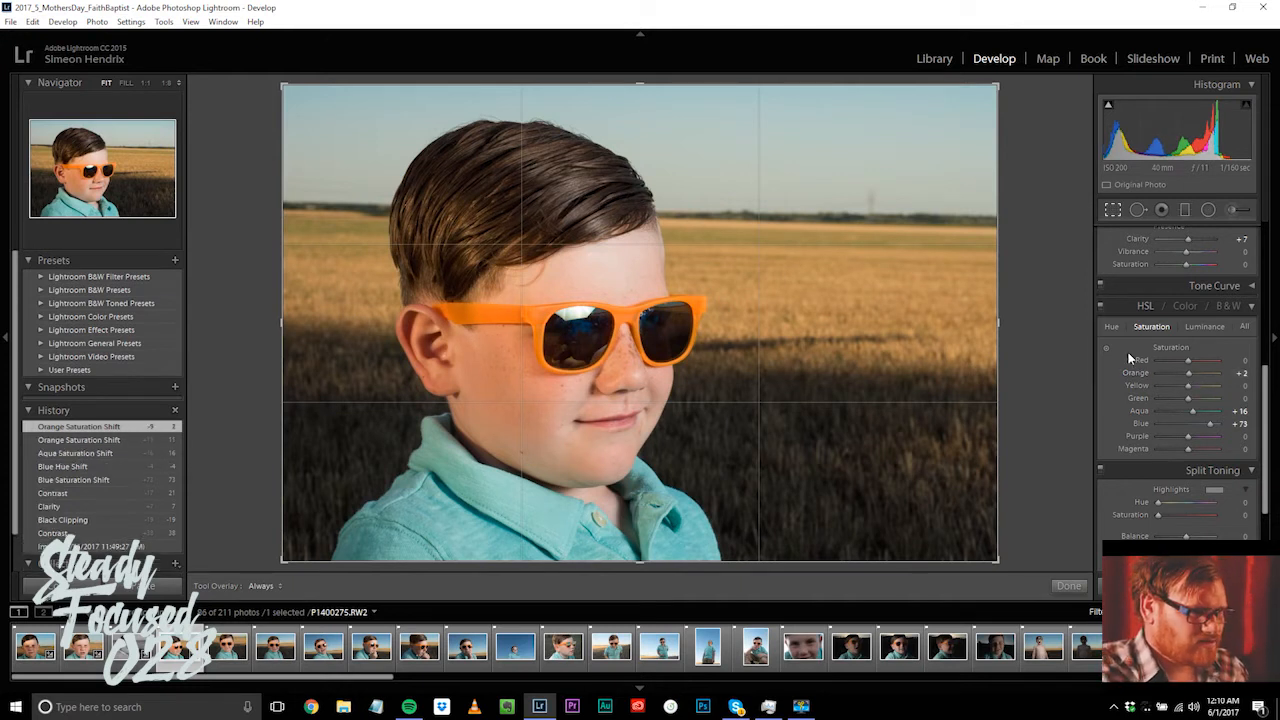
Step: Adjust the portrait's blacks, trying the extremes of +100 and -100 and settling on -21
left_click(1103, 211)
left_click_drag(1192, 349, 1187, 349)
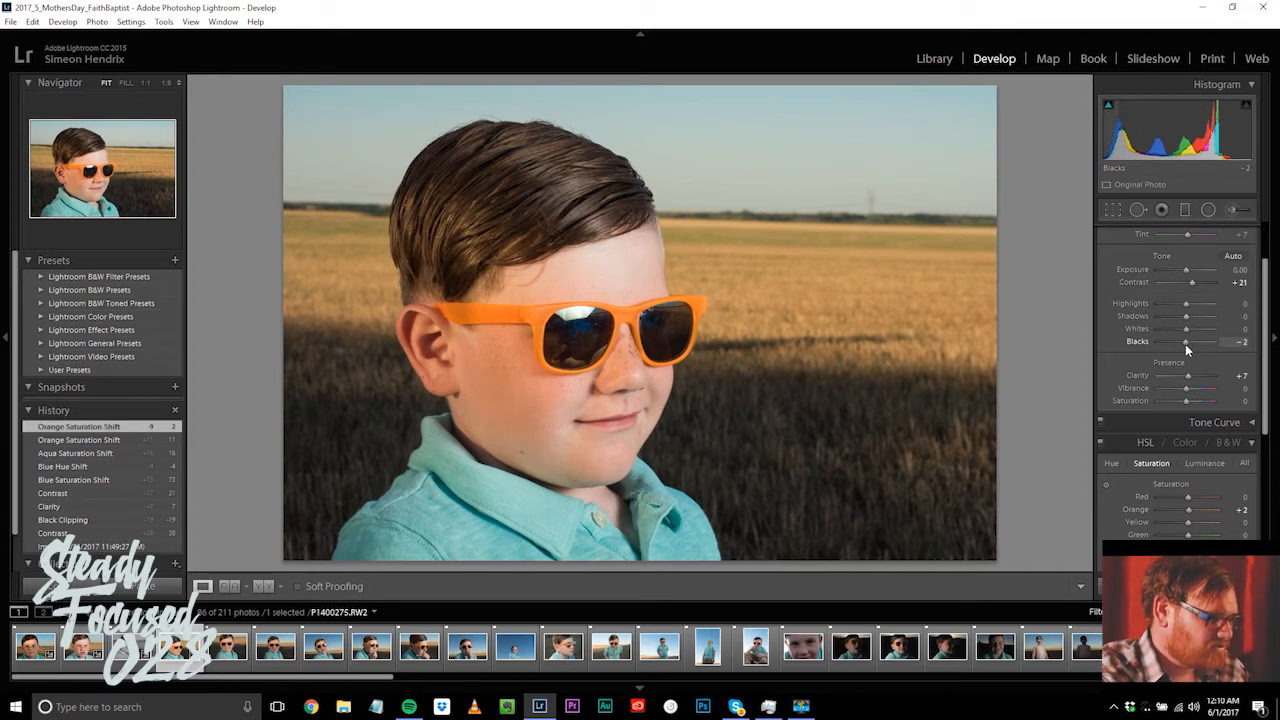
left_click_drag(1186, 345, 1240, 350)
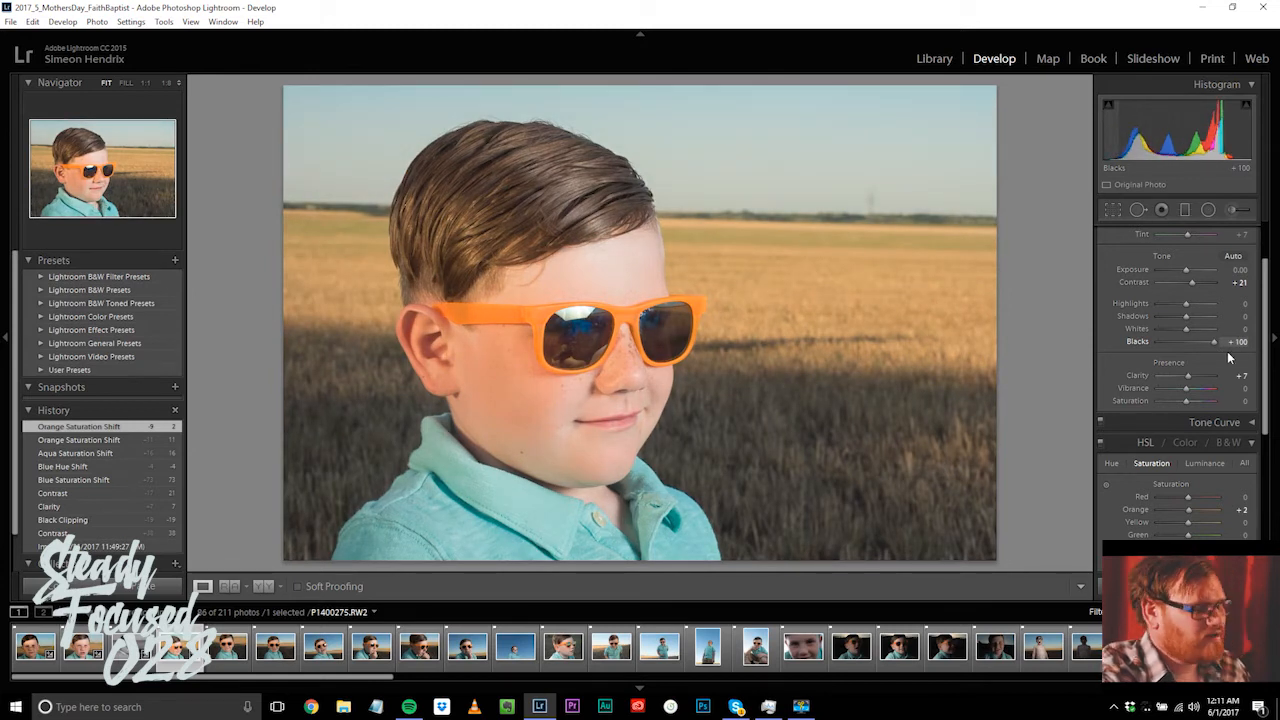
left_click_drag(1206, 351, 1246, 358)
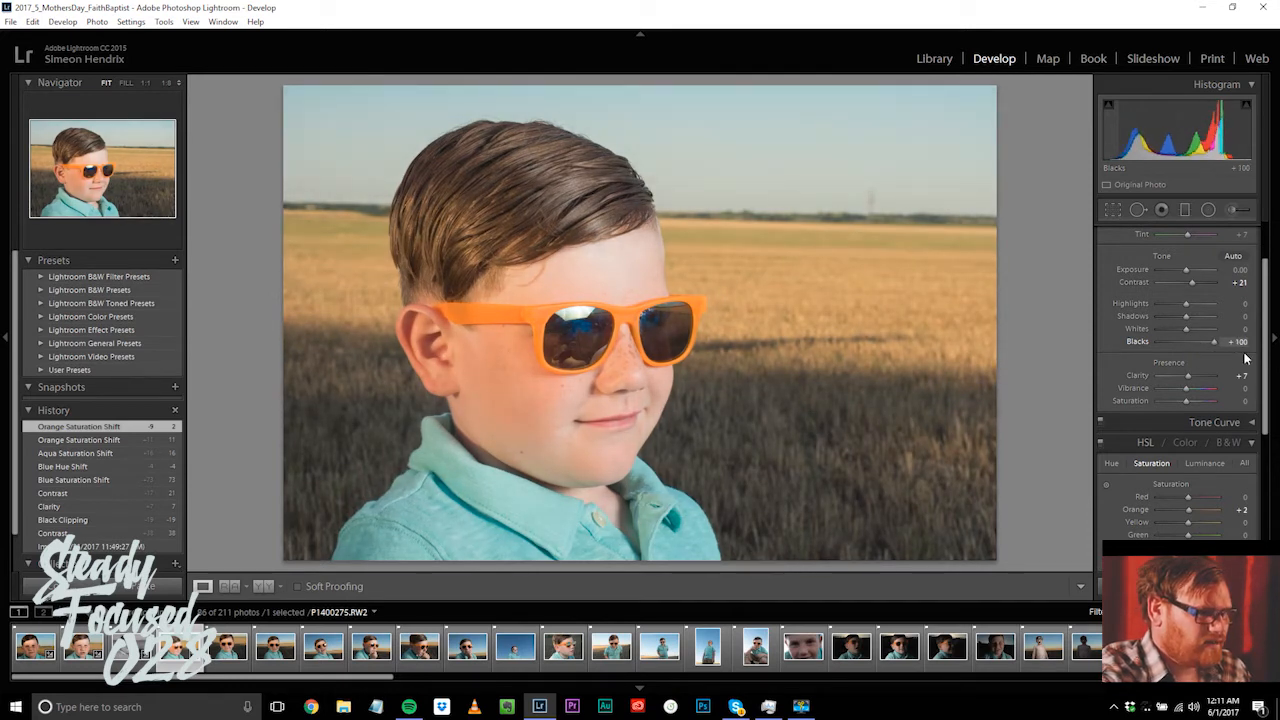
left_click_drag(1214, 351, 1112, 351)
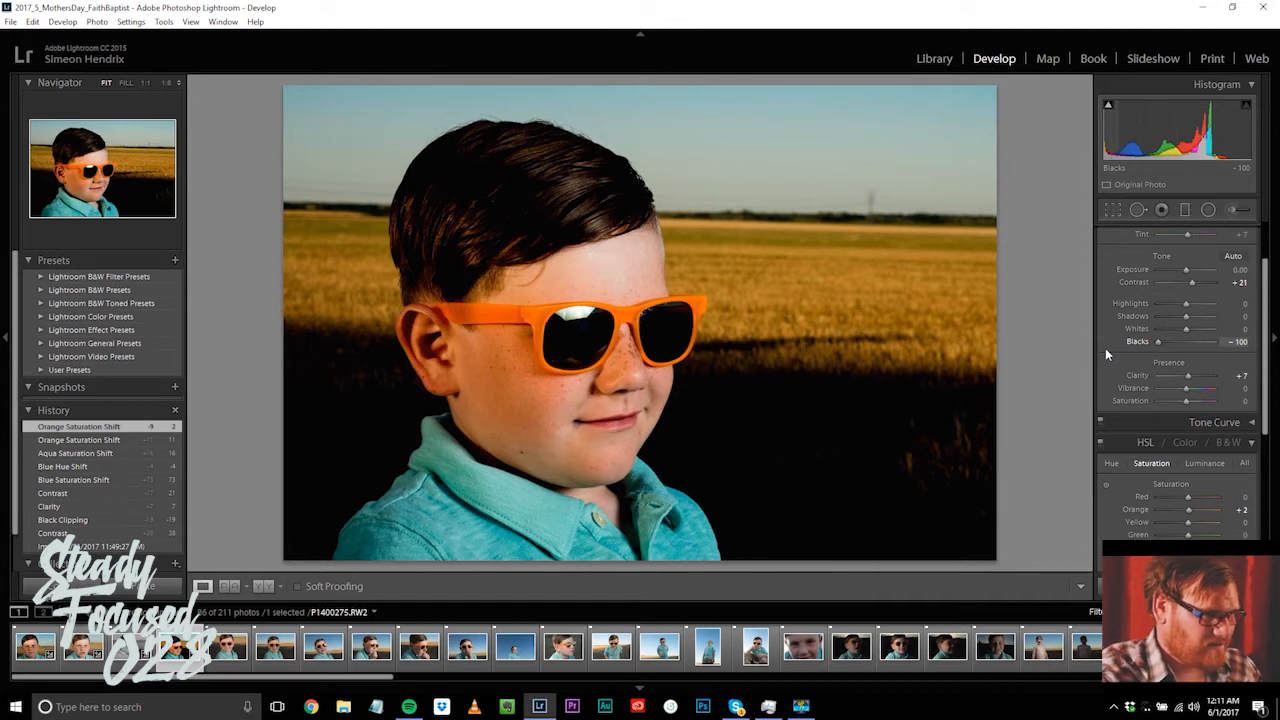
left_click_drag(1158, 343, 1178, 364)
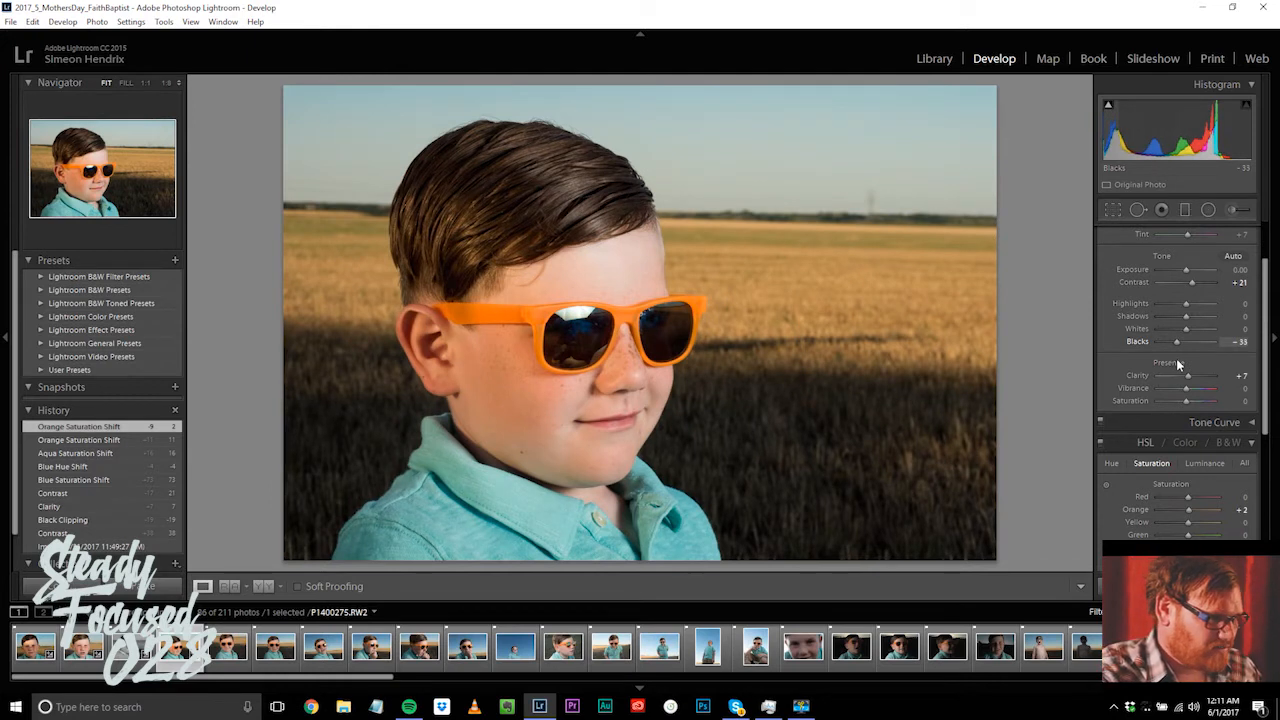
left_click_drag(1178, 364, 1181, 364)
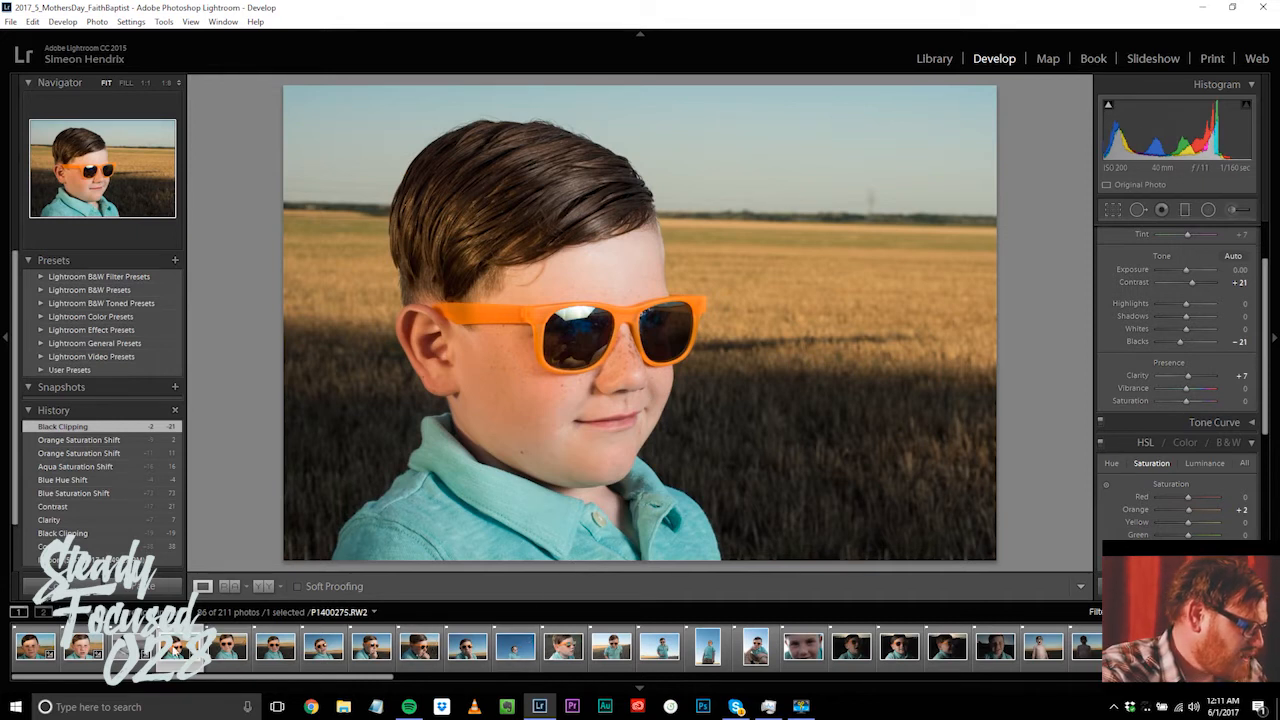
Step: Send the sunglasses portrait to Adobe Photoshop CC 2017 for editing, opening it despite the Camera Raw version warning
right_click(171, 652)
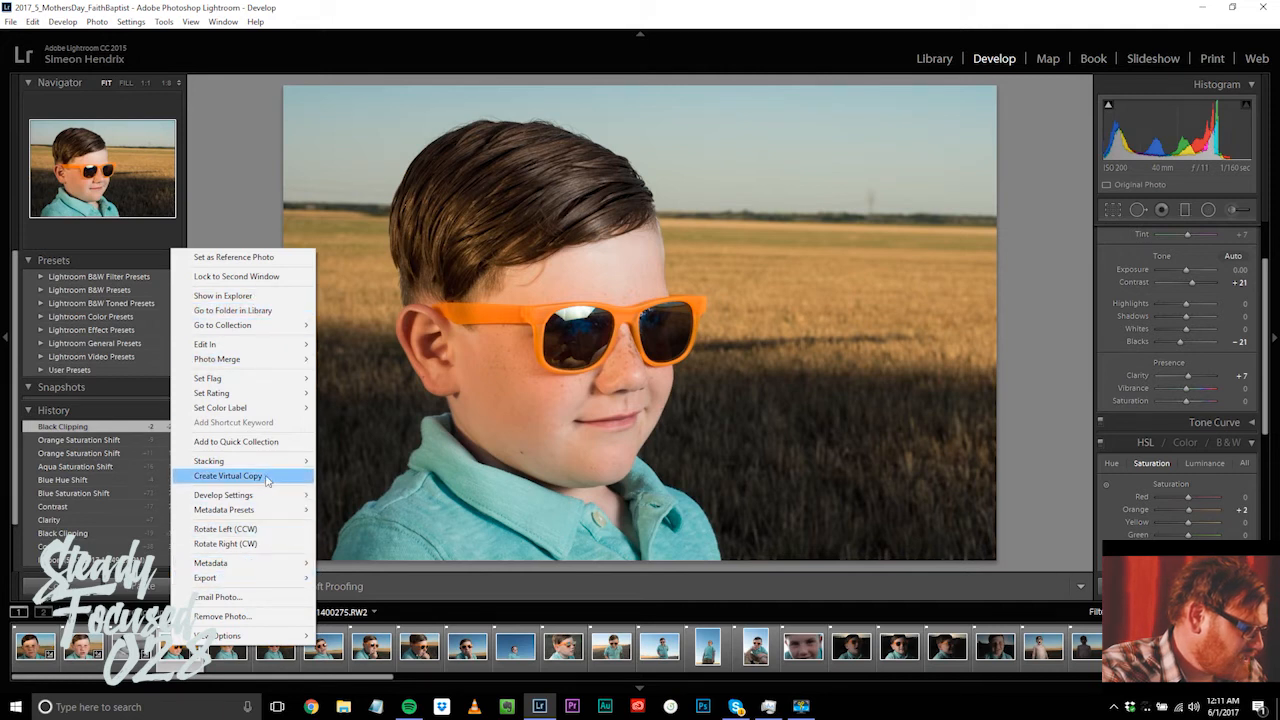
mouse_move(250, 345)
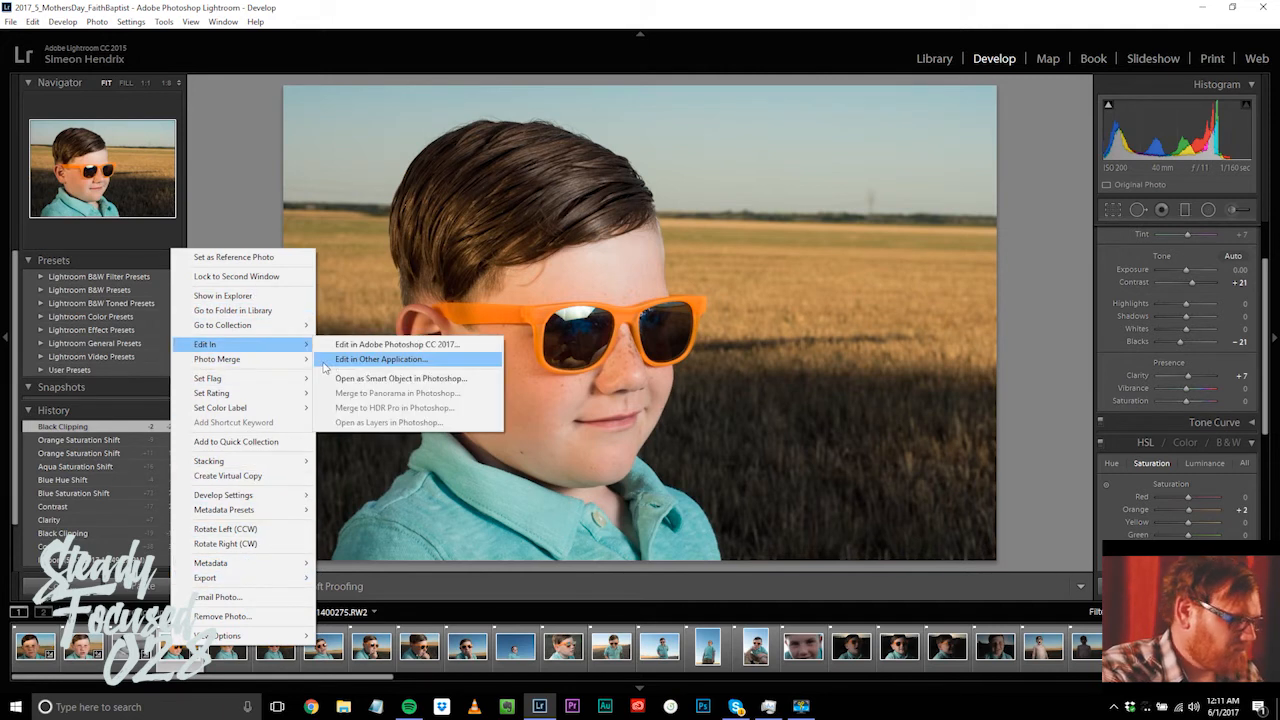
left_click(380, 344)
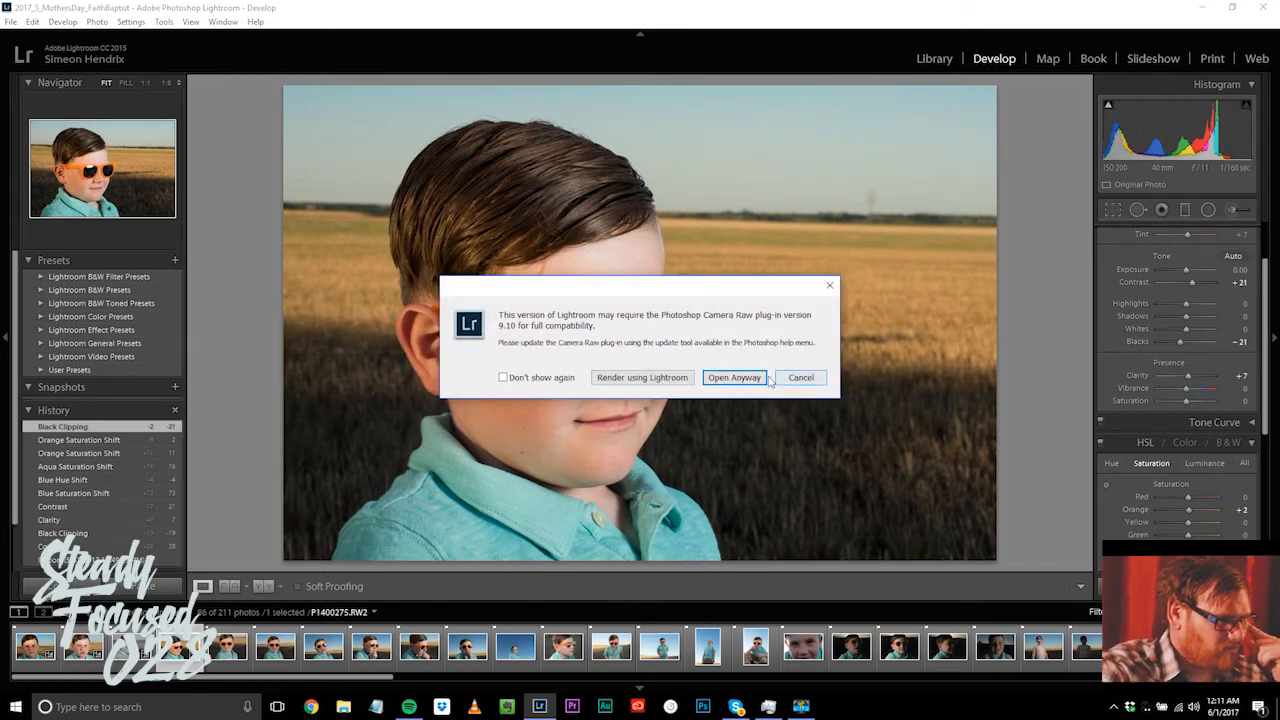
left_click(727, 379)
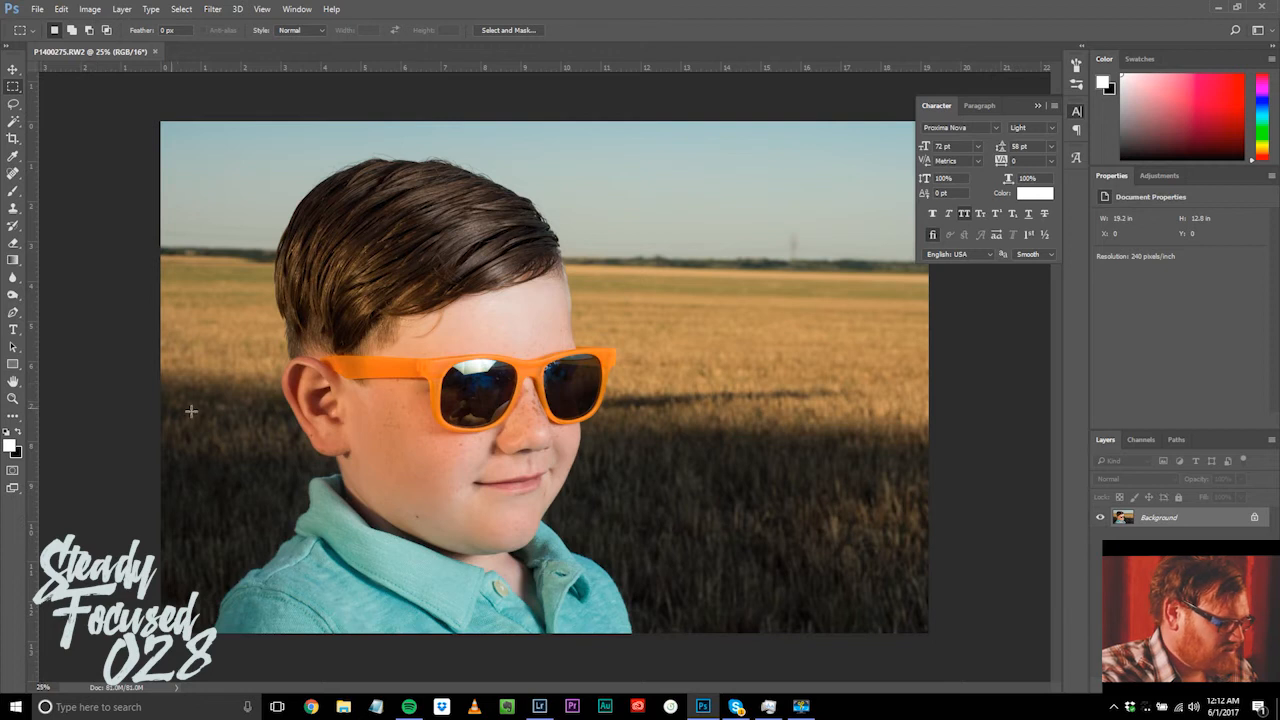
Step: Choose the Spot Healing Brush for the near sunglasses lens and look at its brush size and hardness settings
key("z")
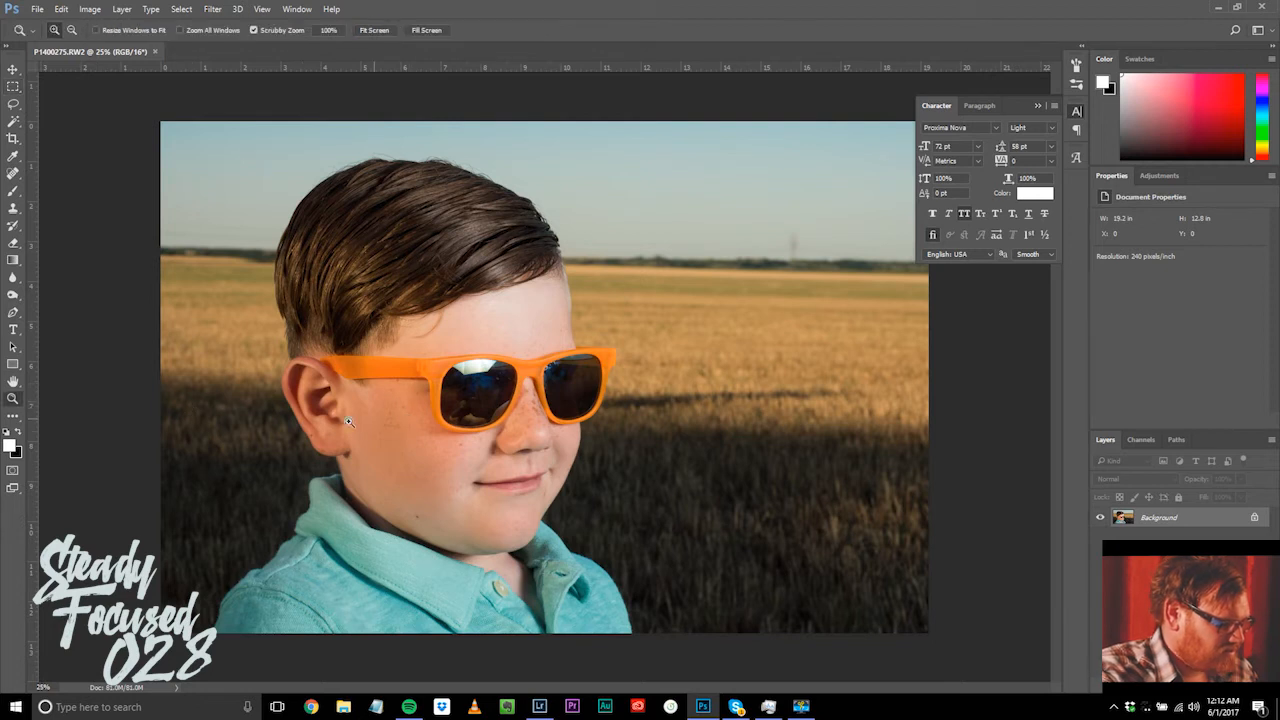
left_click(489, 397)
left_click(489, 396)
left_click(489, 395)
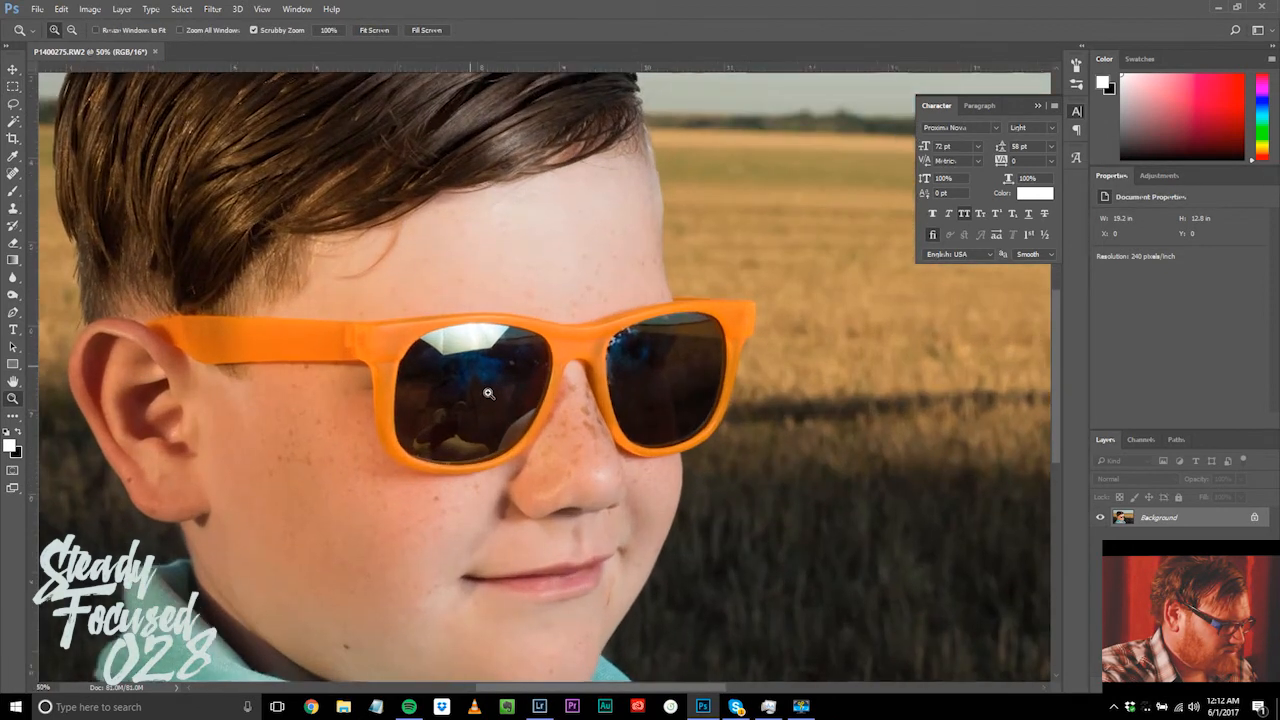
left_click(488, 393)
left_click(488, 393)
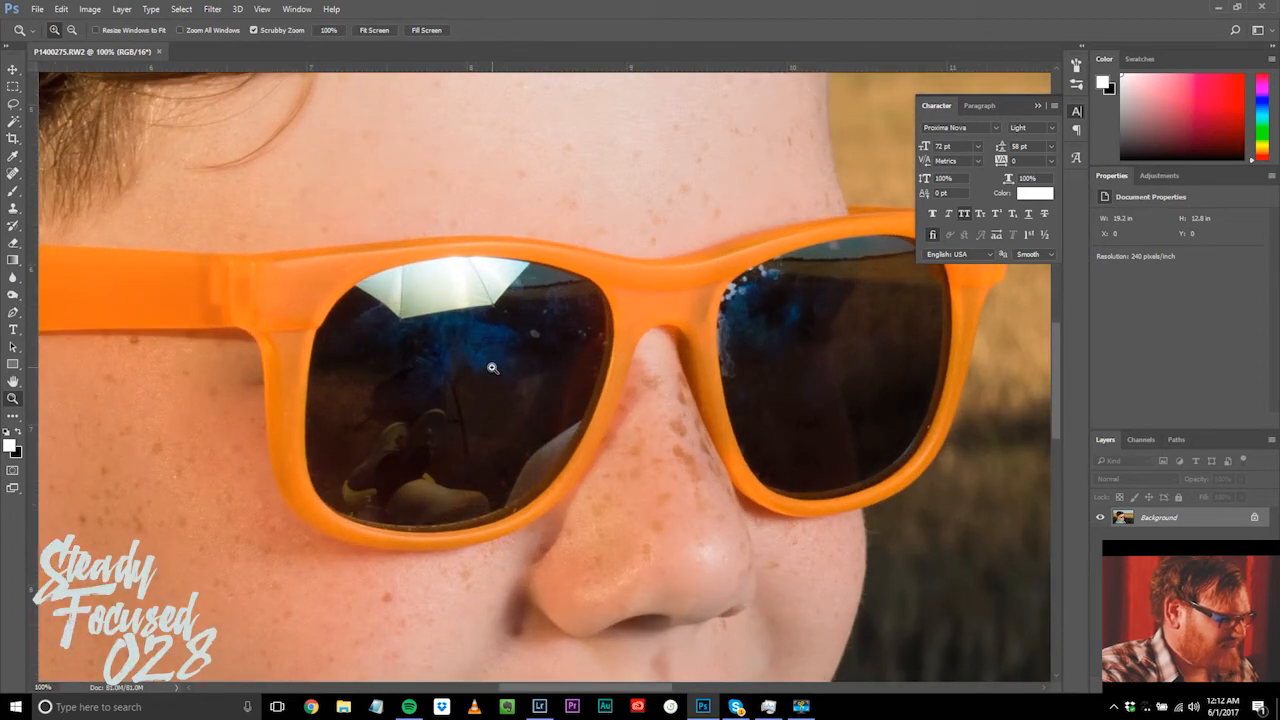
left_click(494, 368)
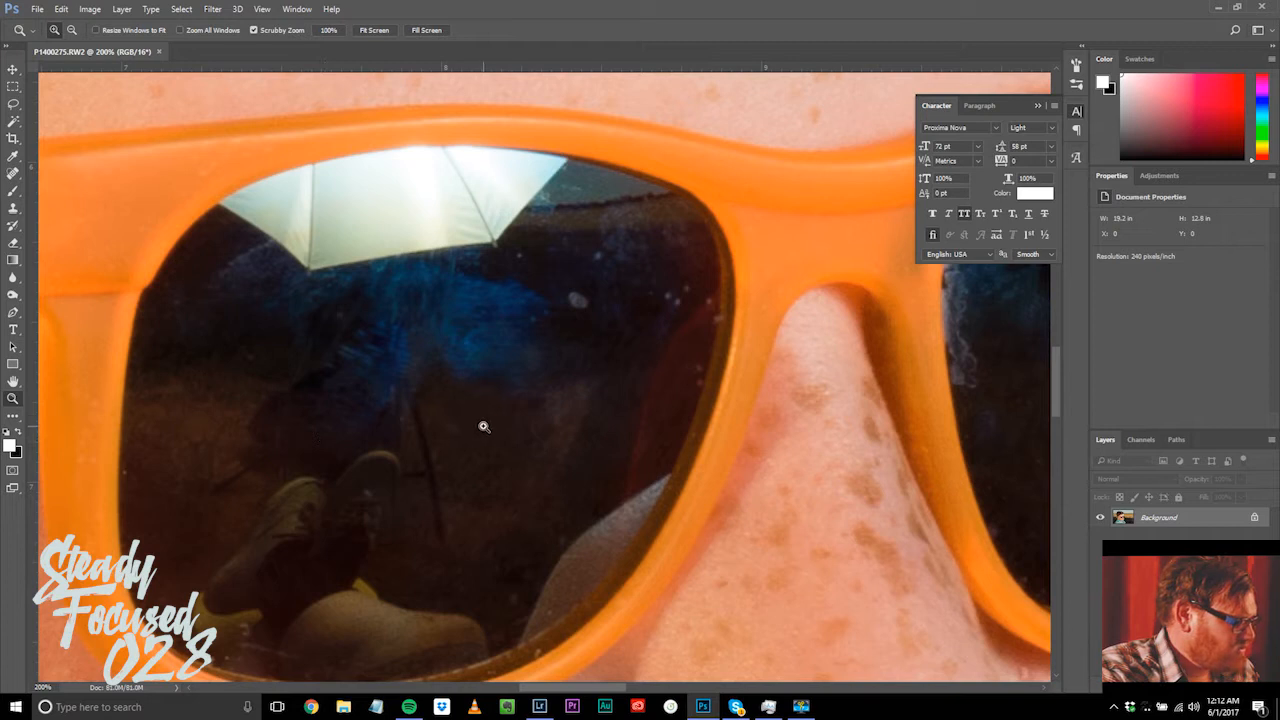
left_click(13, 175)
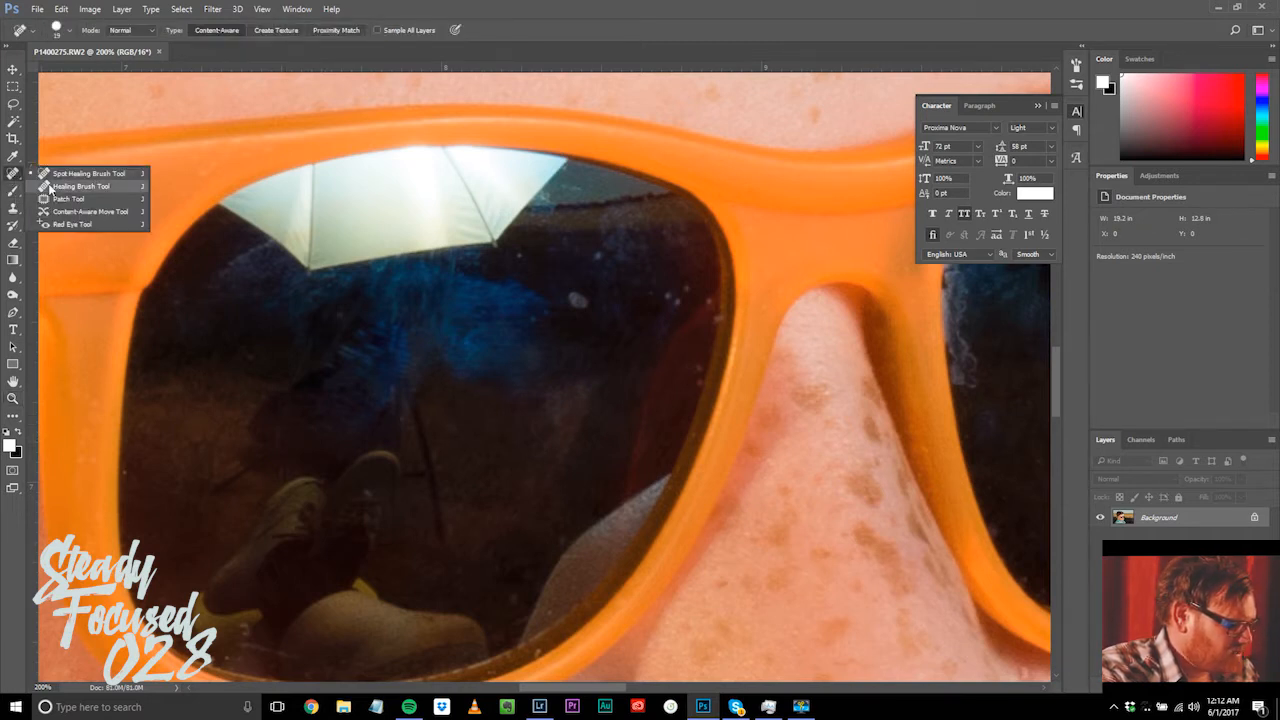
left_click(58, 172)
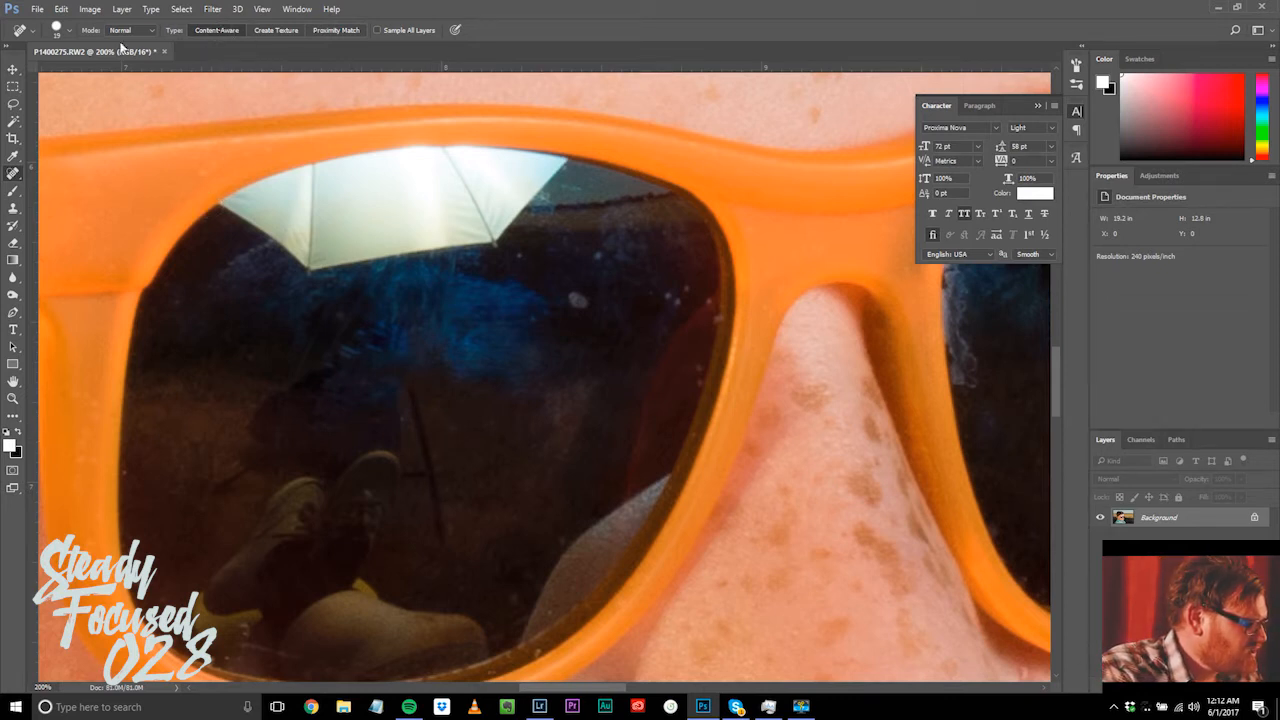
left_click(68, 31)
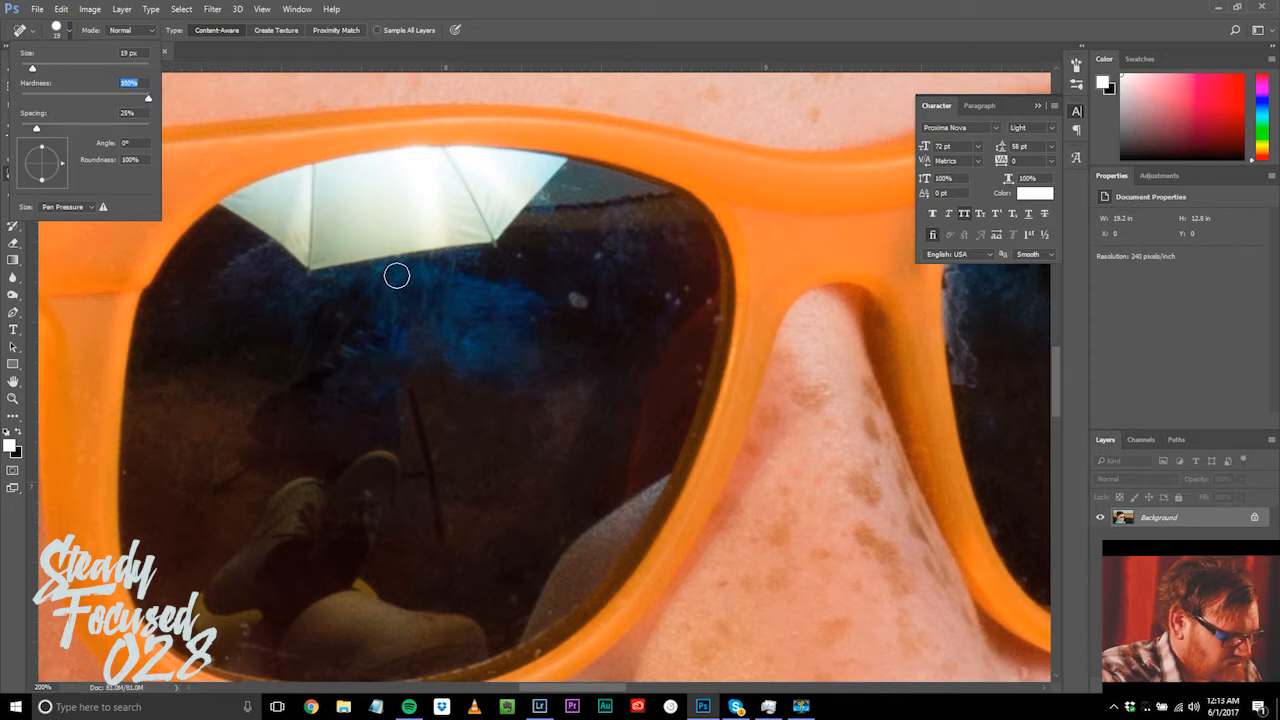
key("Return")
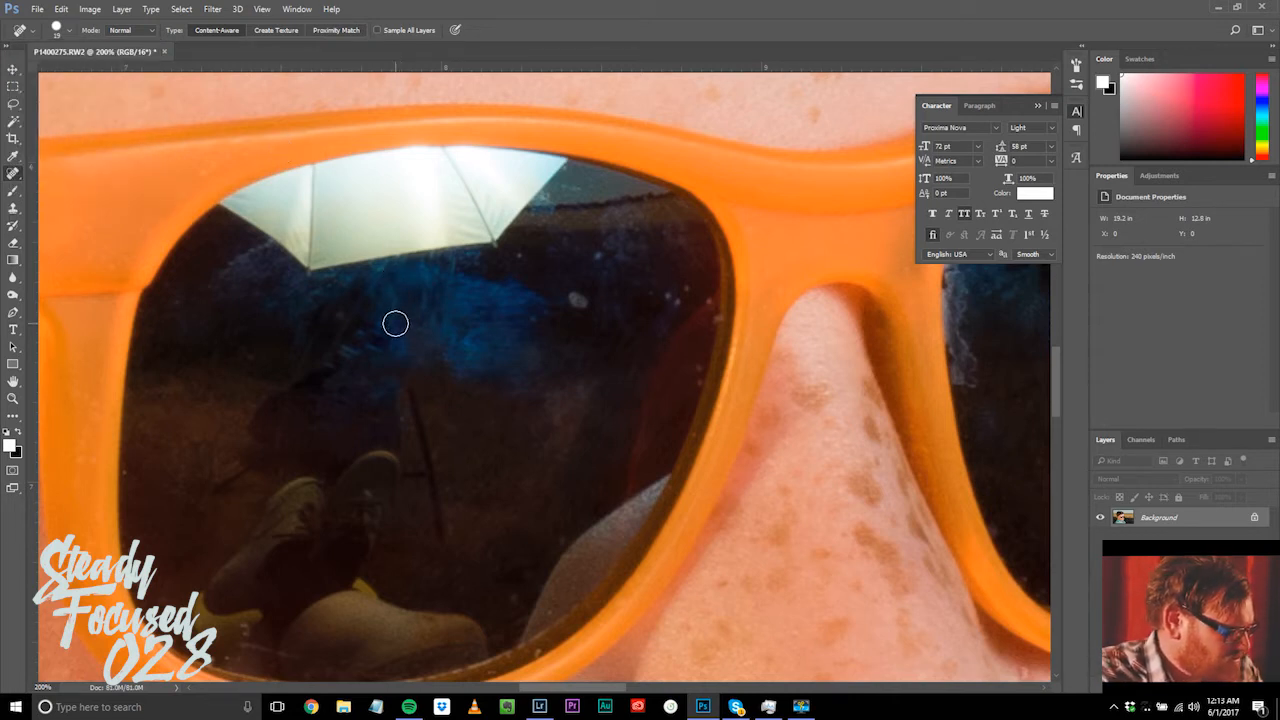
Step: Enlarge the healing brush to 70 px and heal the blue glare across the middle of the near lens
key("bracketright")
key("bracketright")
key("bracketright")
left_click(355, 376)
left_click(416, 372)
left_click(493, 371)
left_click(524, 362)
left_click(522, 327)
left_click(477, 357)
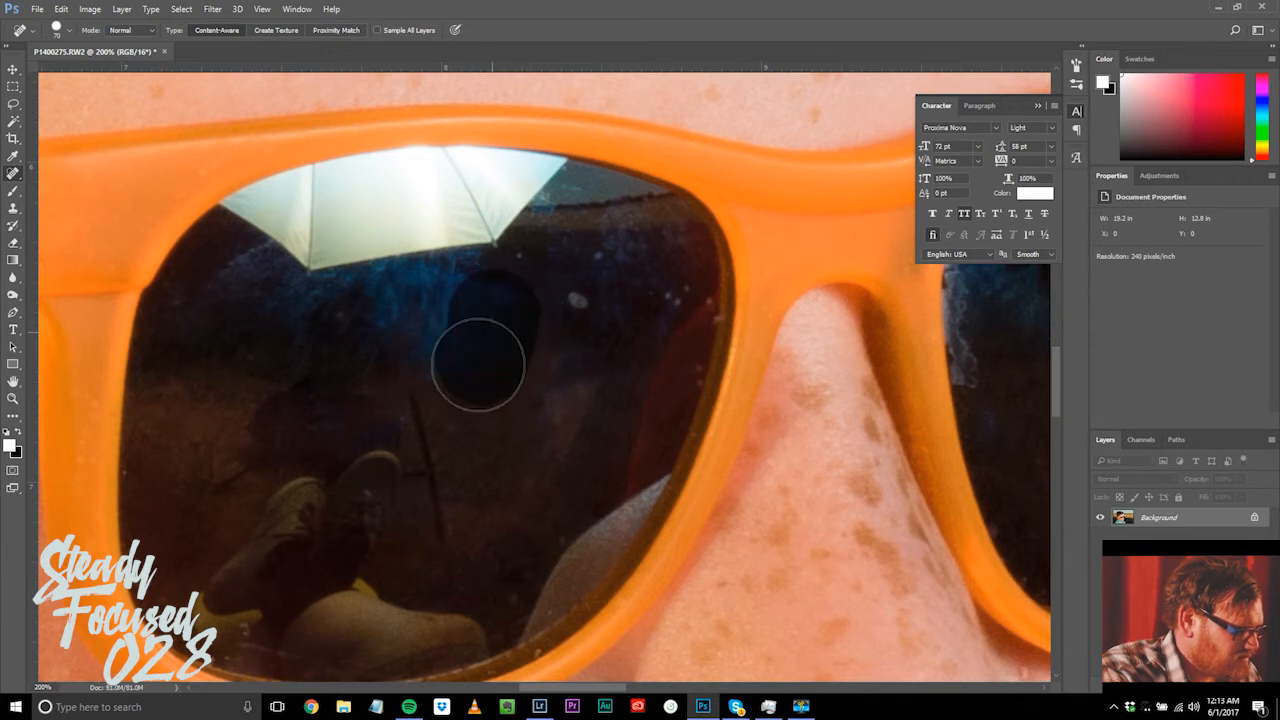
left_click_drag(450, 386, 463, 333)
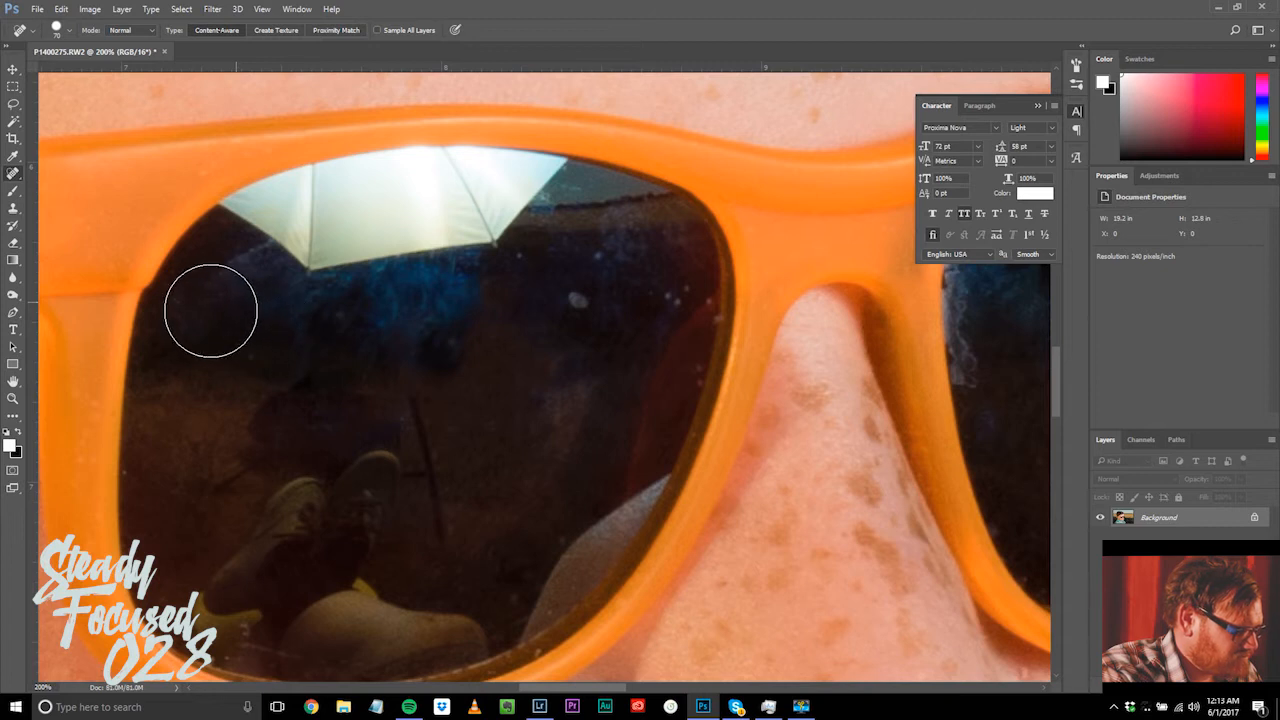
left_click_drag(211, 309, 289, 337)
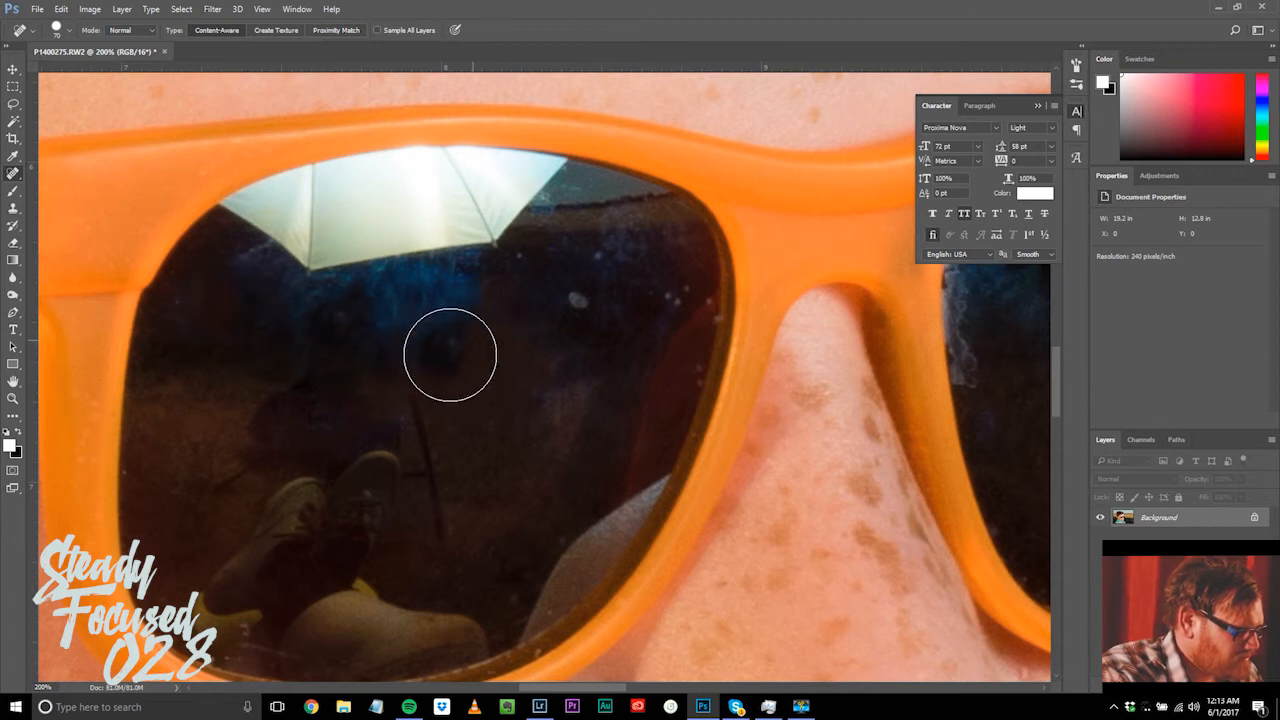
left_click_drag(581, 350, 420, 348)
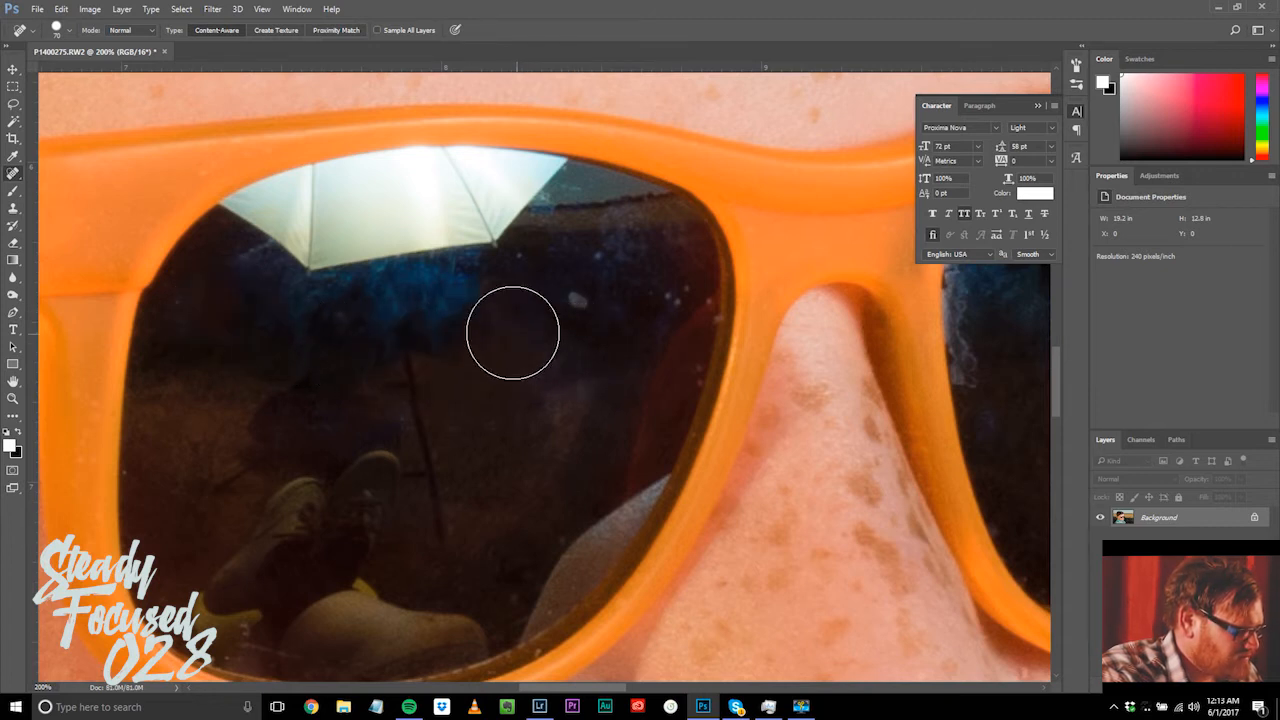
Step: Heal the remaining blue glare below the umbrella reflection and the light spots toward the nose side of the near lens
mouse_move(480, 306)
left_mouse_down()
mouse_move(287, 318)
mouse_move(229, 287)
left_mouse_up()
left_click_drag(474, 309, 466, 340)
left_click_drag(592, 279, 554, 337)
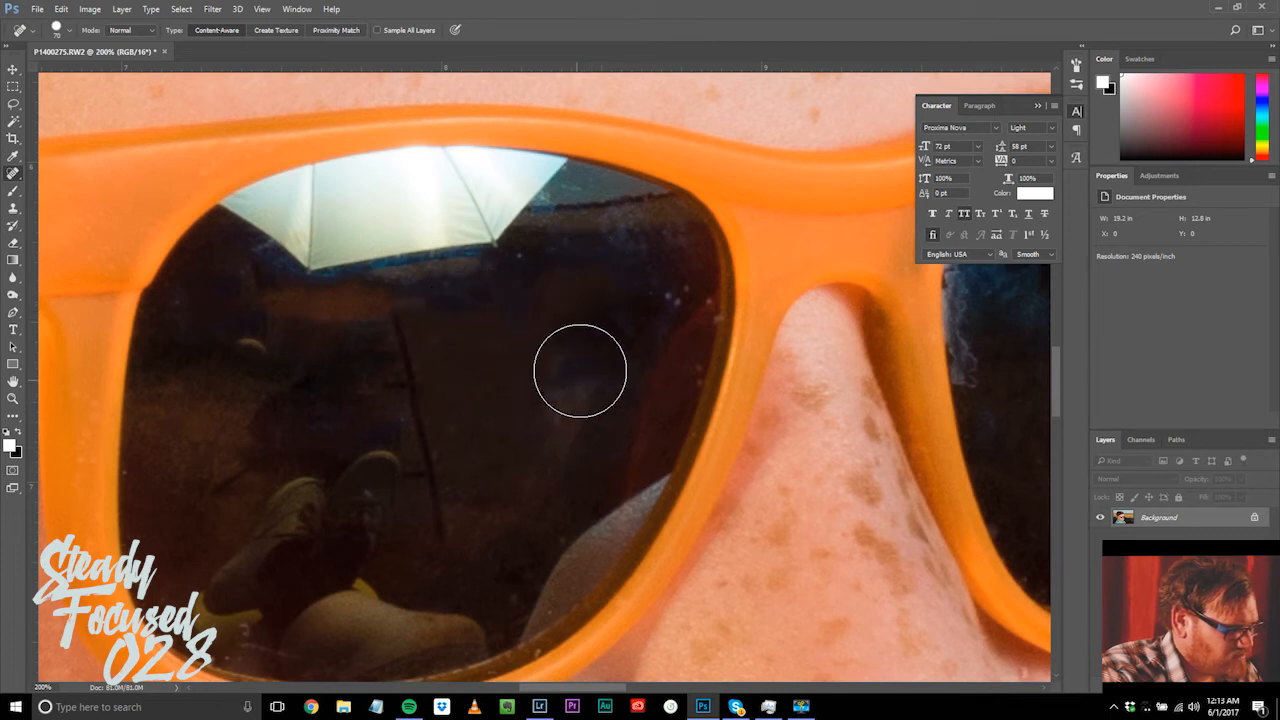
left_click_drag(605, 289, 571, 398)
left_click_drag(626, 297, 594, 402)
mouse_move(585, 230)
left_mouse_down()
mouse_move(524, 289)
mouse_move(323, 323)
left_mouse_up()
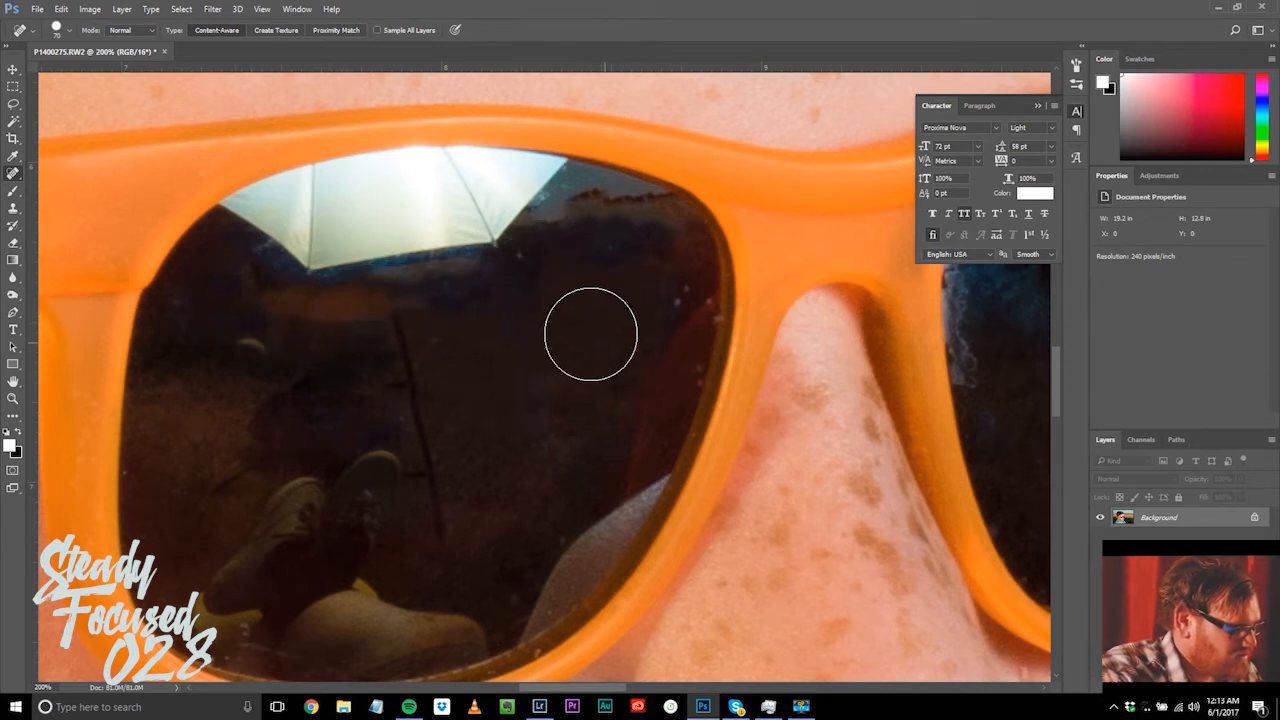
Step: Heal away the thin dark pole reflection in the near lens and smooth the area above it
left_click_drag(403, 358, 429, 380)
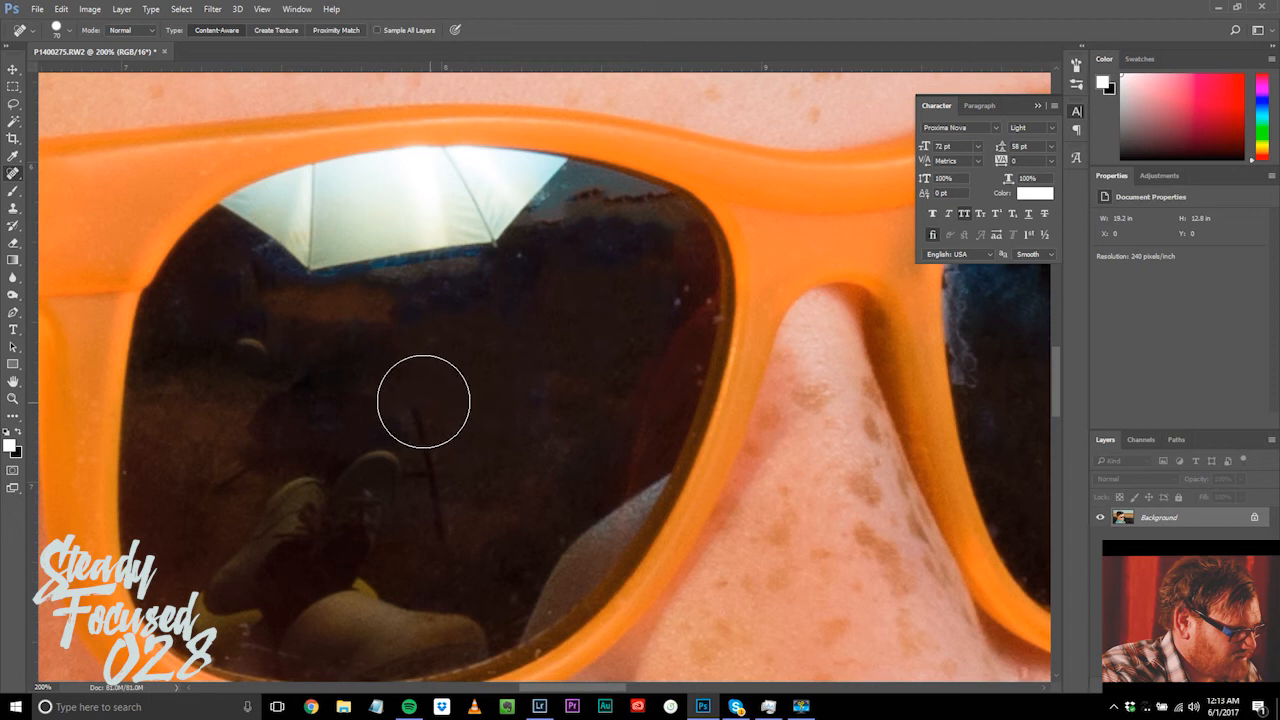
mouse_move(444, 469)
left_mouse_down()
mouse_move(462, 542)
mouse_move(460, 526)
mouse_move(505, 532)
left_mouse_up()
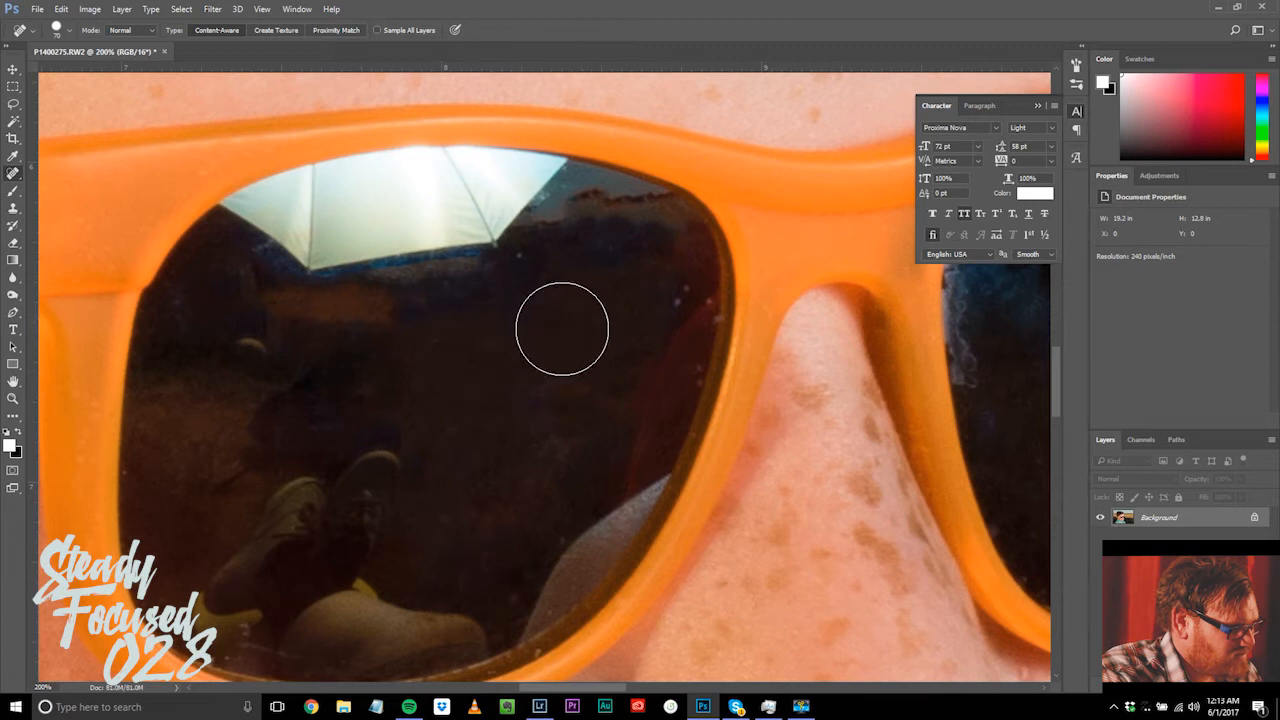
left_click(468, 313)
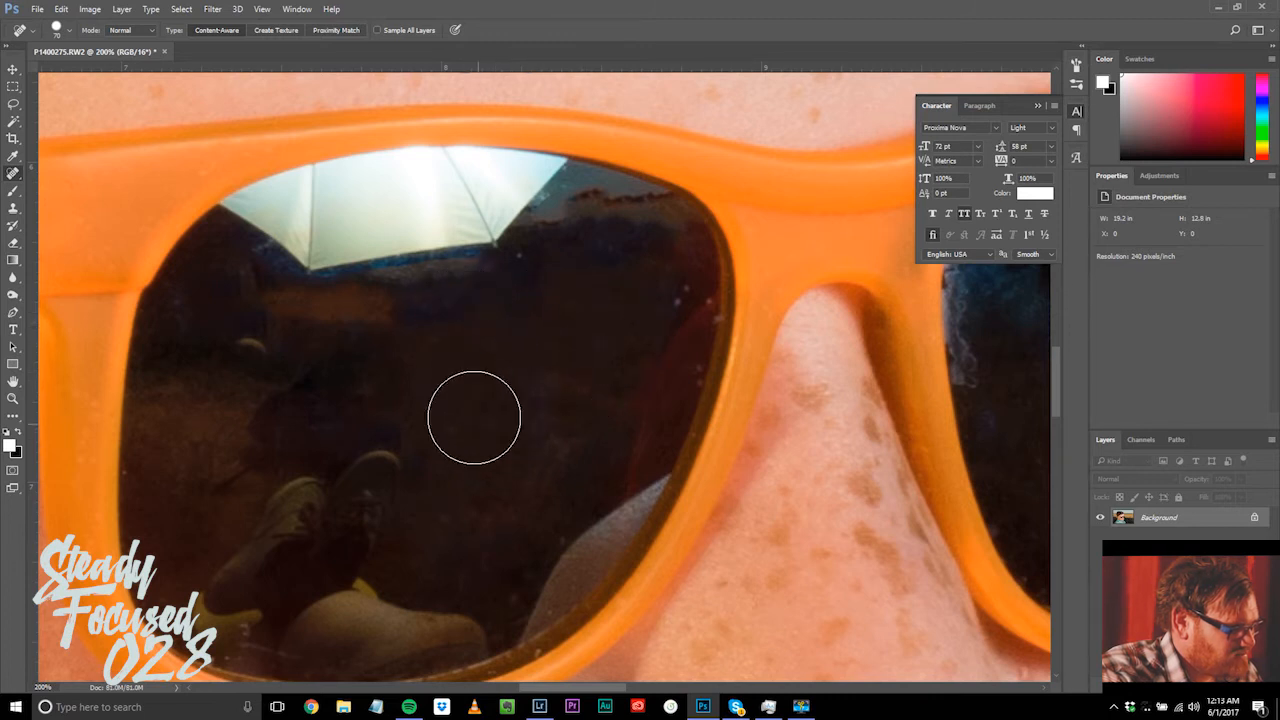
left_click(408, 334)
left_click_drag(428, 321, 510, 316)
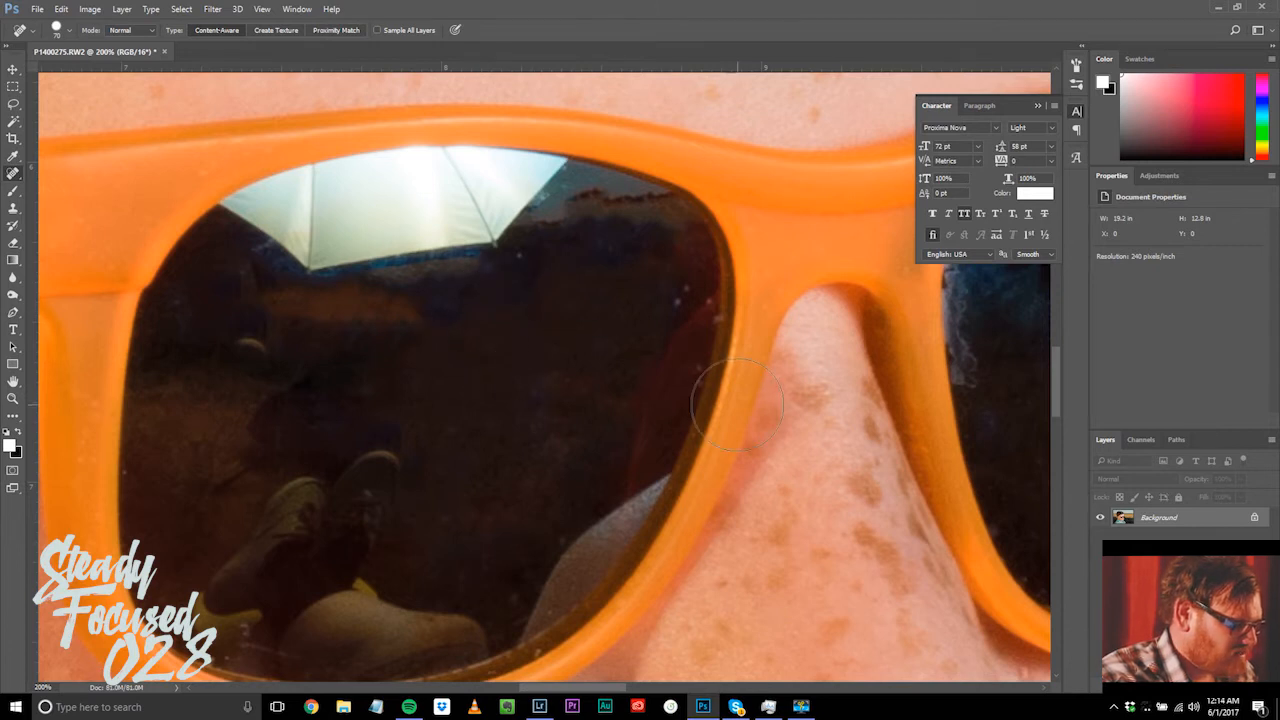
Step: Check the retouched lens in the whole portrait and start healing the haze in the middle of the far lens
key("ctrl+minus")
key("ctrl+minus")
key("ctrl+minus")
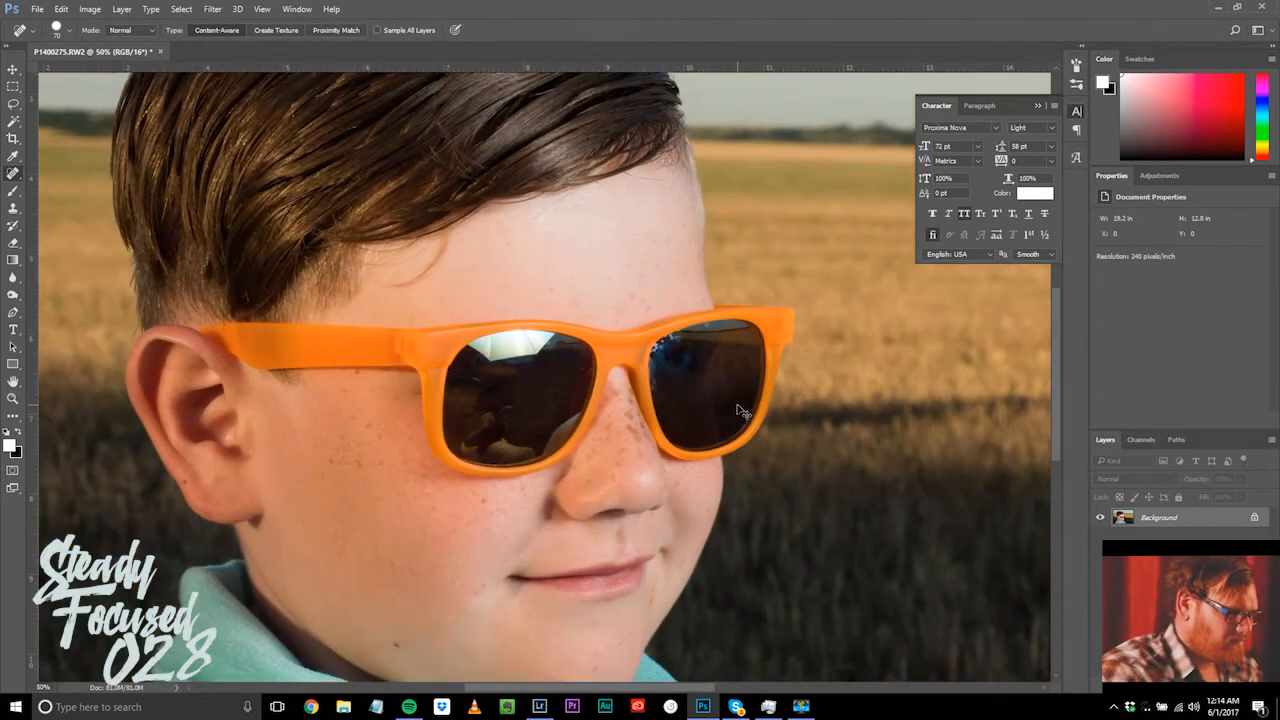
key("ctrl+minus")
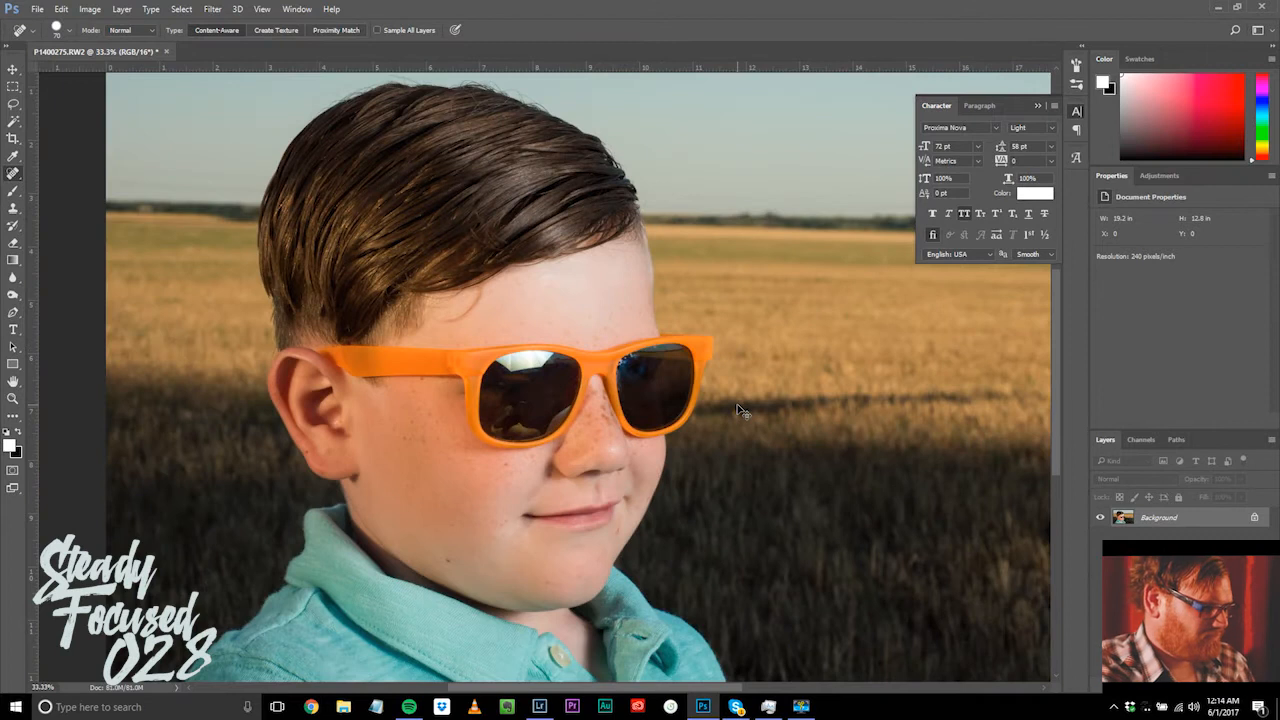
key("ctrl+minus")
key("ctrl+plus")
key("ctrl+plus")
key("ctrl+plus")
key("ctrl+plus")
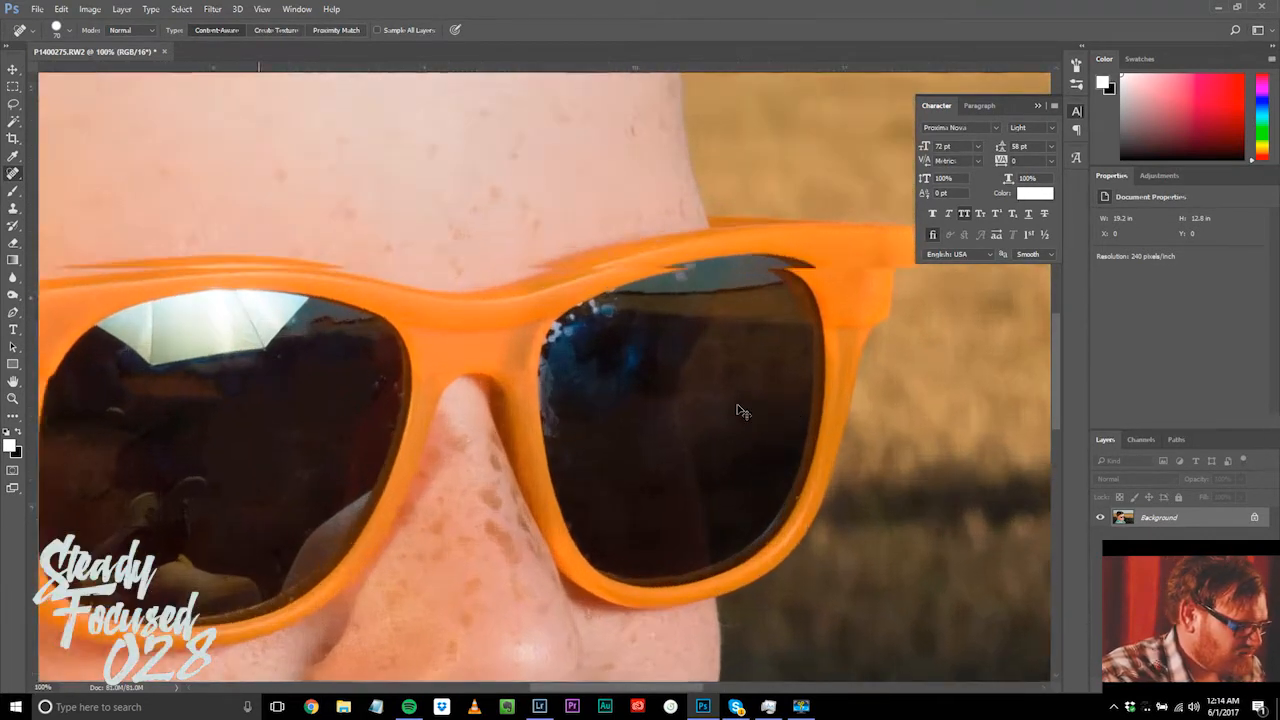
key("ctrl+plus")
mouse_move(706, 342)
left_mouse_down()
mouse_move(720, 439)
mouse_move(680, 496)
left_mouse_up()
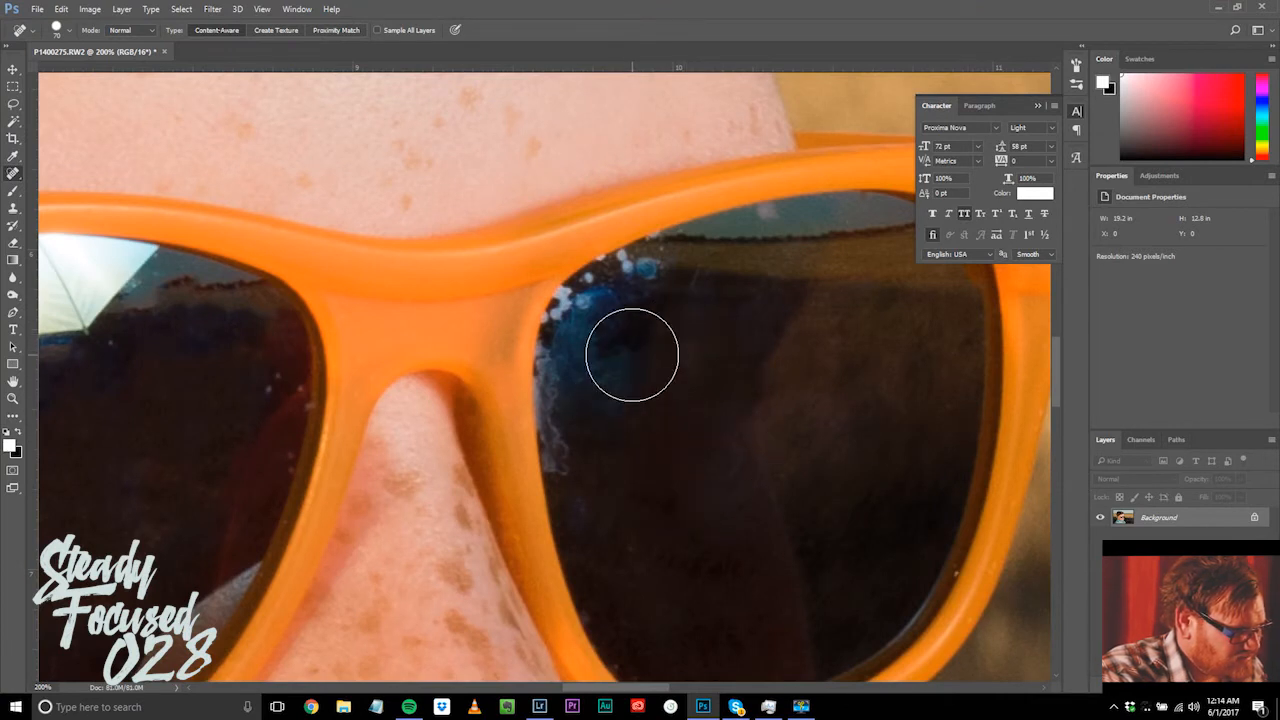
Step: Work on the blue glare along the nose-side edge of the far lens with further healing strokes, and review the whole face
mouse_move(651, 291)
left_mouse_down()
mouse_move(599, 346)
mouse_move(589, 403)
mouse_move(600, 478)
left_mouse_up()
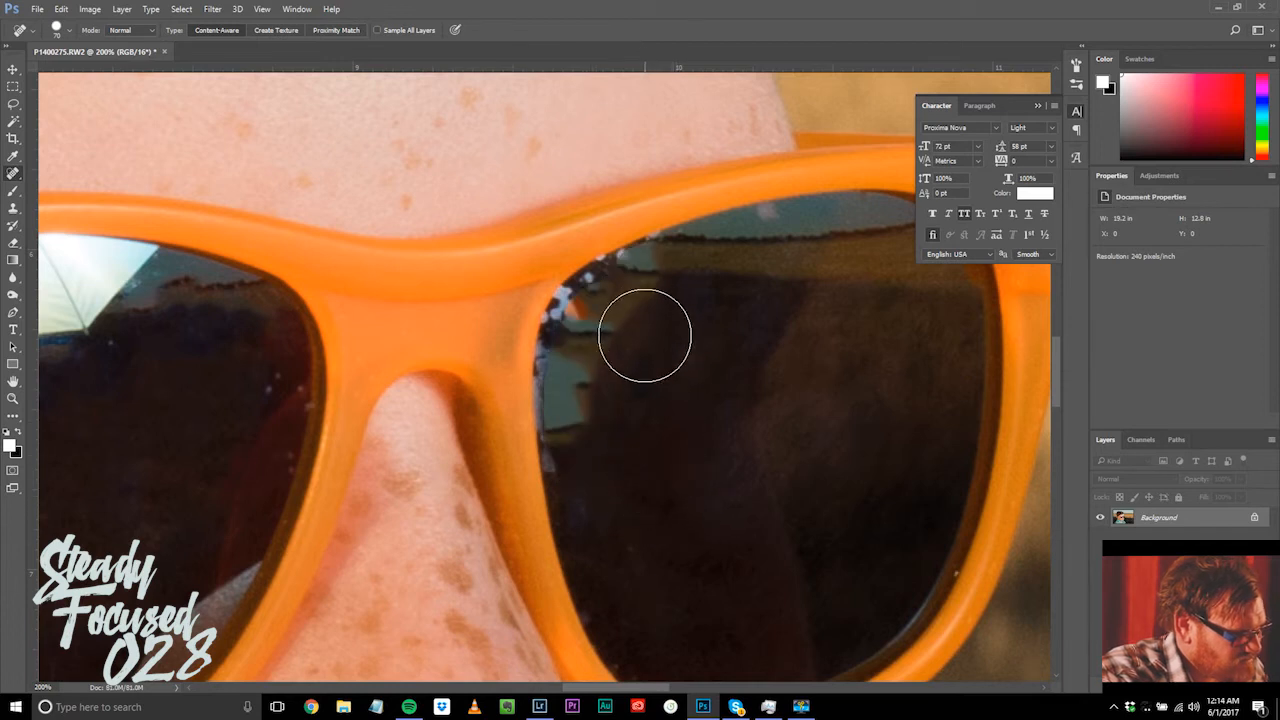
left_click_drag(651, 349, 624, 358)
left_click_drag(642, 312, 643, 300)
mouse_move(606, 376)
left_mouse_down()
mouse_move(598, 430)
mouse_move(640, 477)
left_mouse_up()
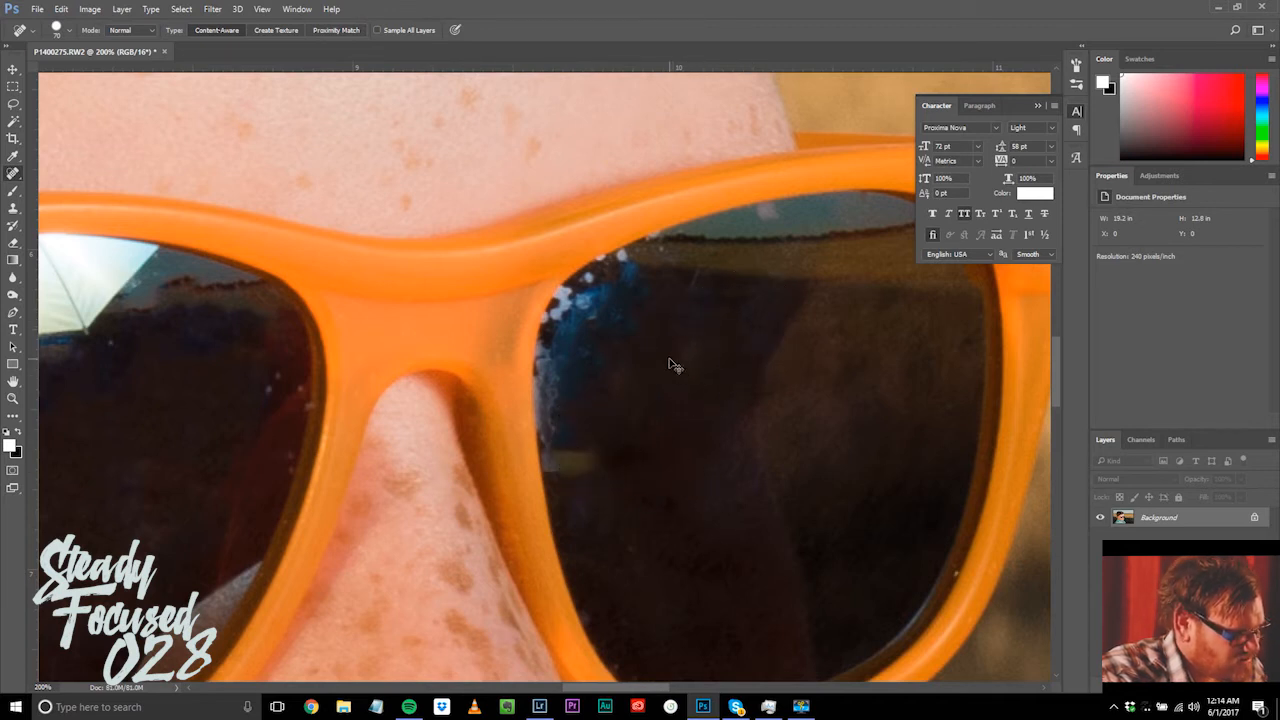
left_click_drag(603, 449, 637, 460)
left_click_drag(720, 354, 738, 413)
key("ctrl+minus")
key("ctrl+minus")
key("ctrl+minus")
key("ctrl+minus")
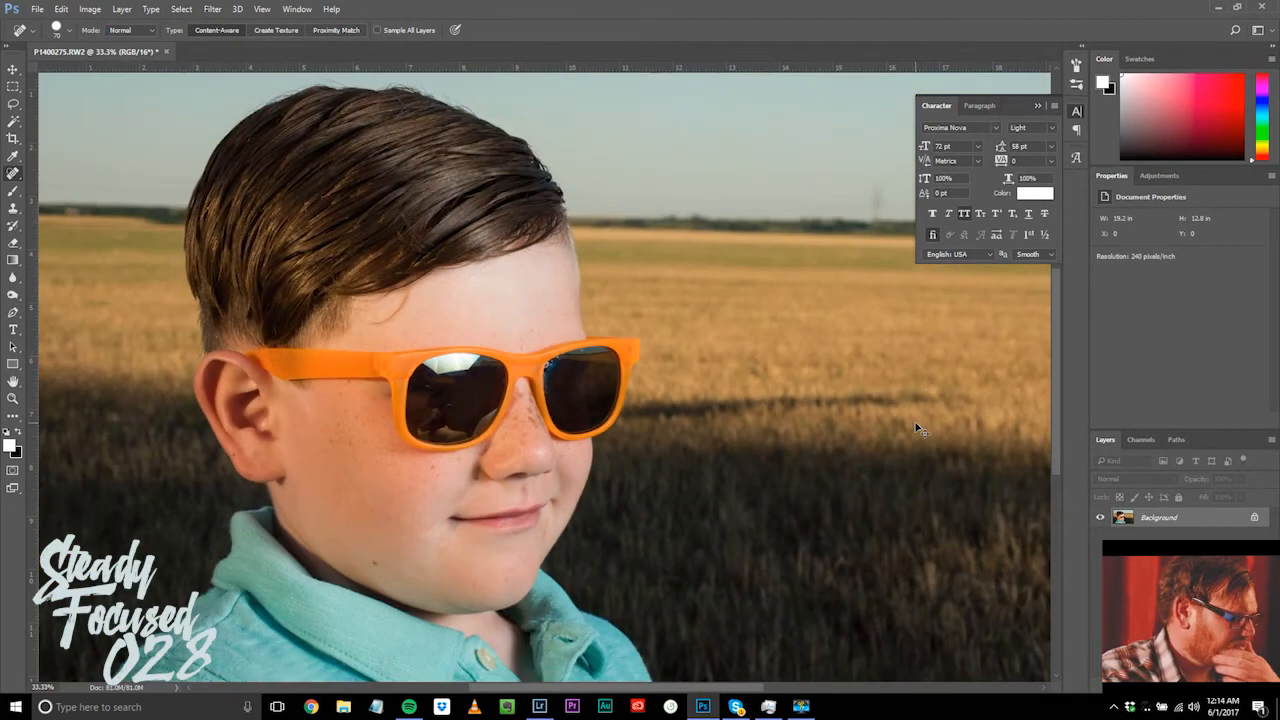
Step: Clone dark lens texture over the blue glare and pale streaks along the nose-side edge of the far lens with the Clone Stamp
key("ctrl+plus")
key("ctrl+plus")
key("ctrl+plus")
key("ctrl+plus")
key("ctrl+plus")
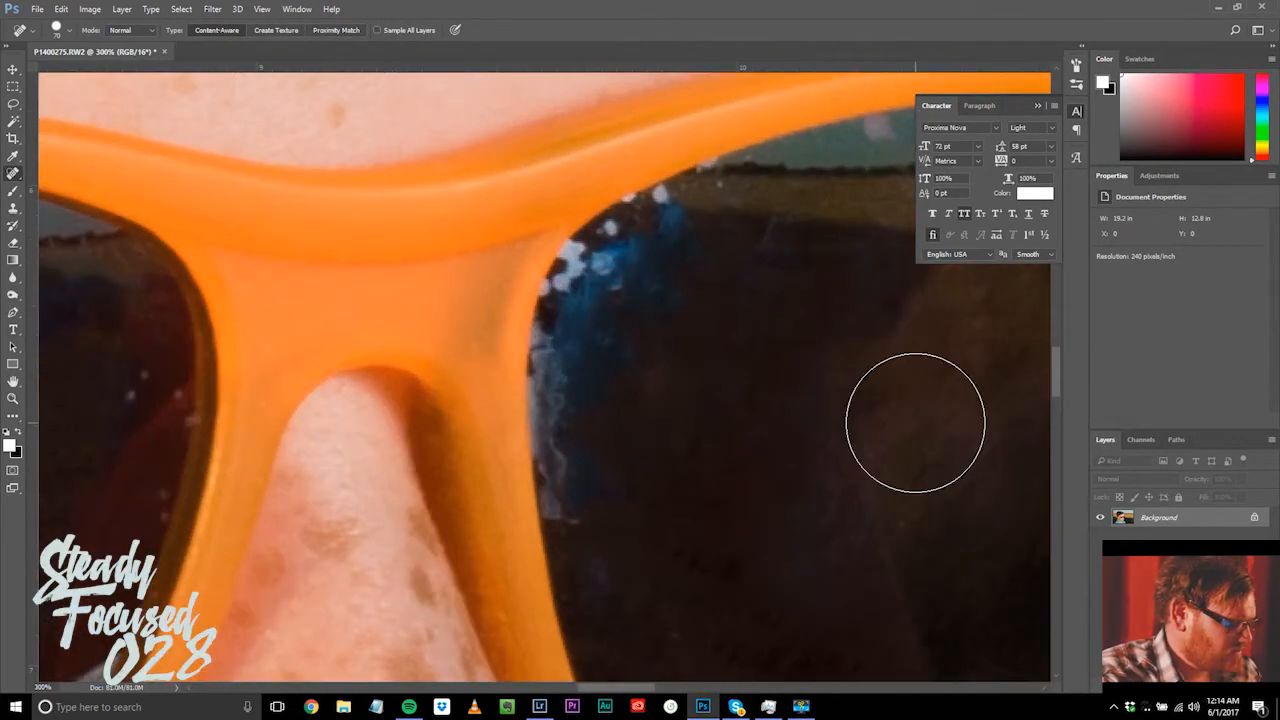
left_click_drag(757, 406, 674, 411)
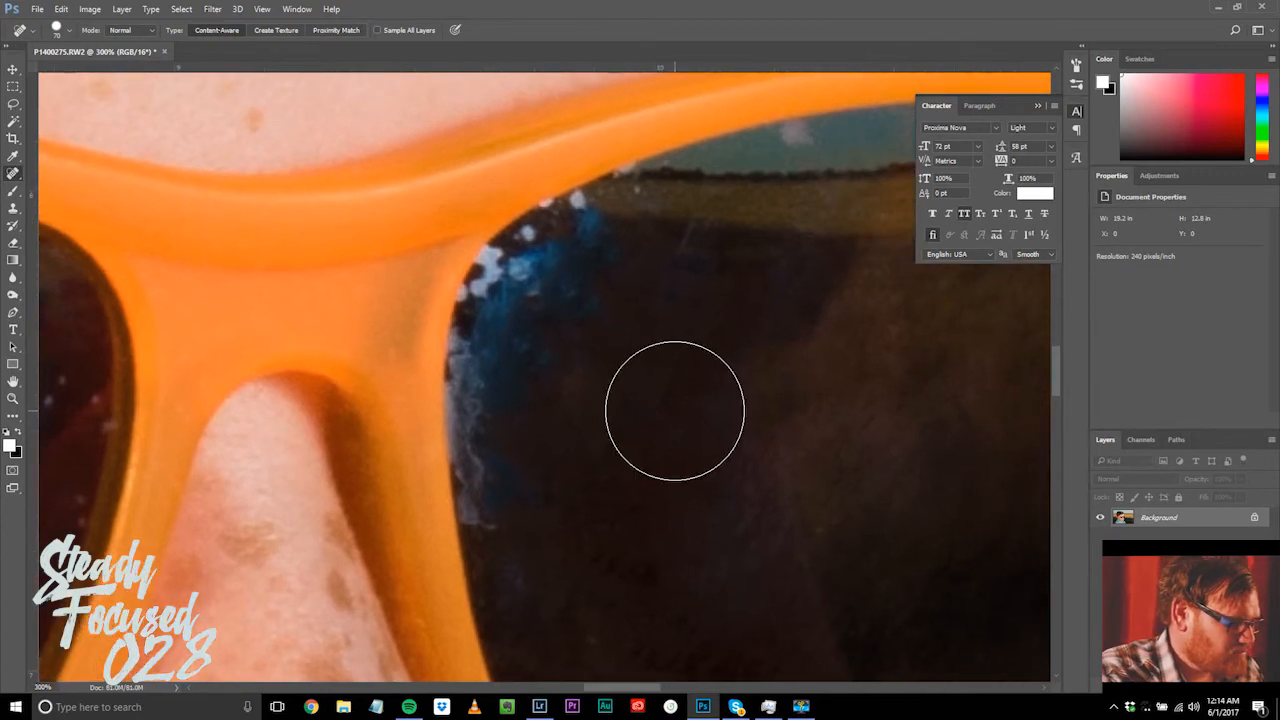
key("s")
left_click(875, 417)
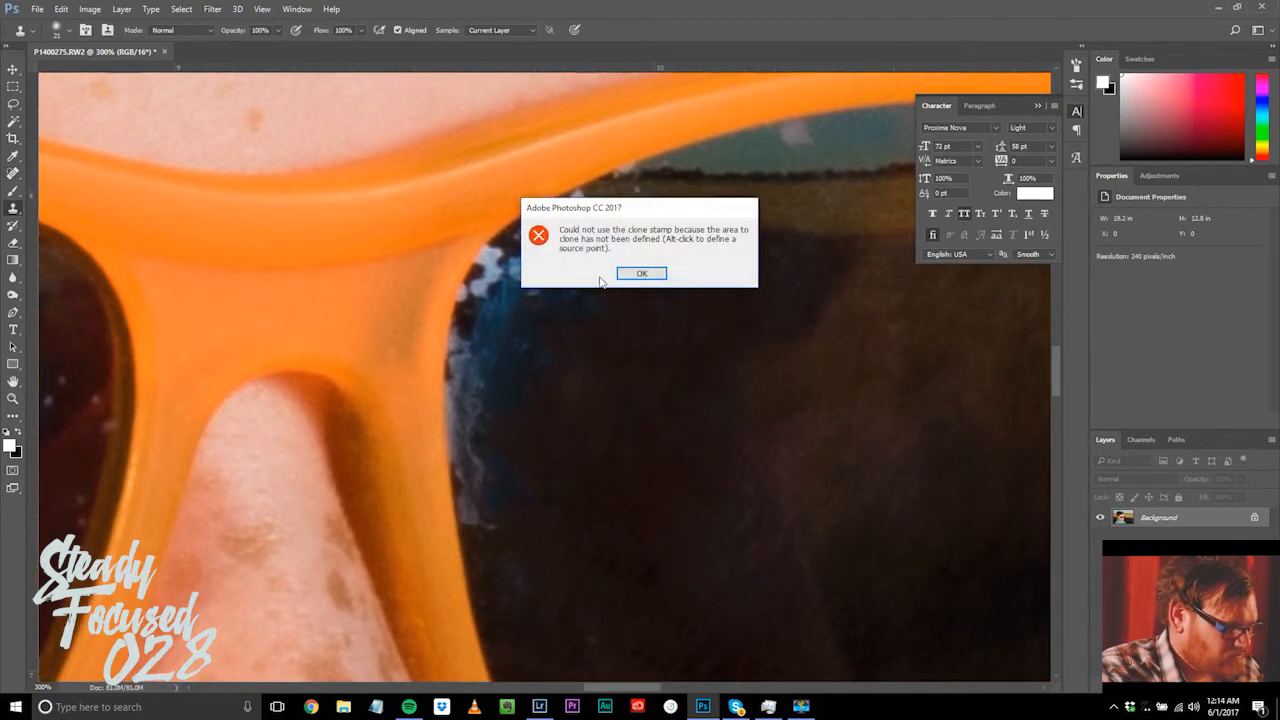
left_click(642, 274)
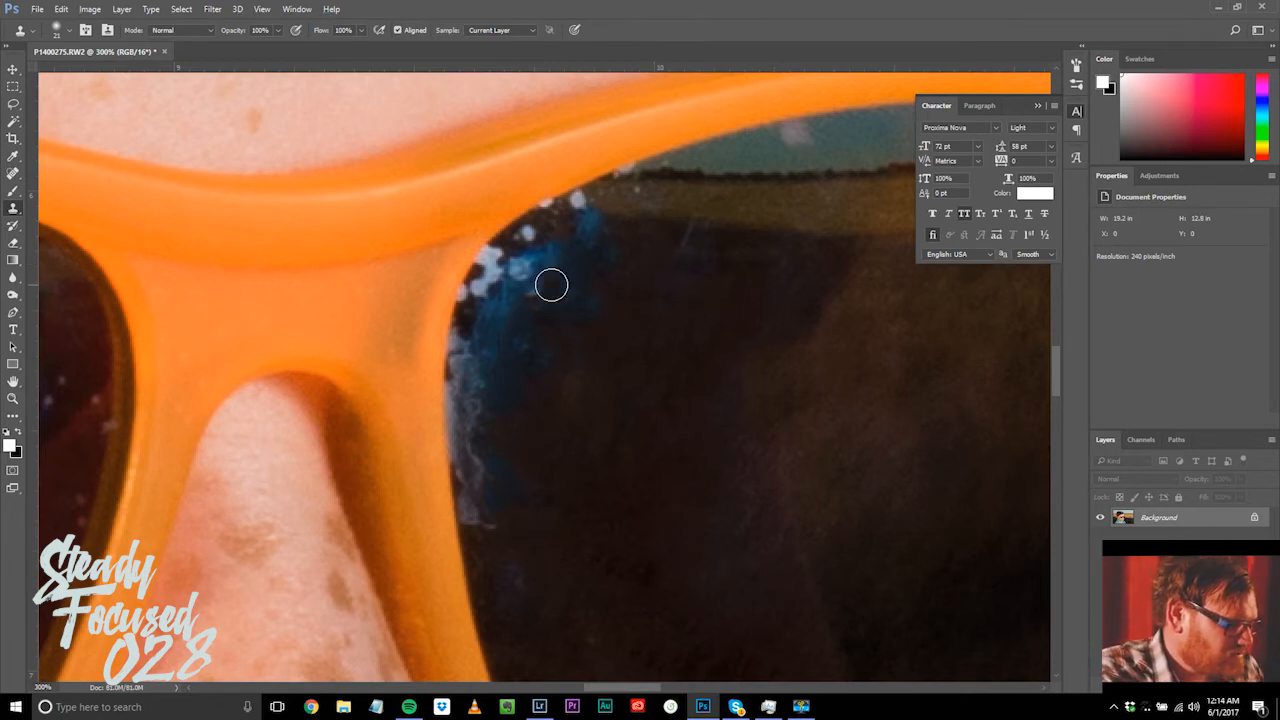
key("bracketright")
key("bracketright")
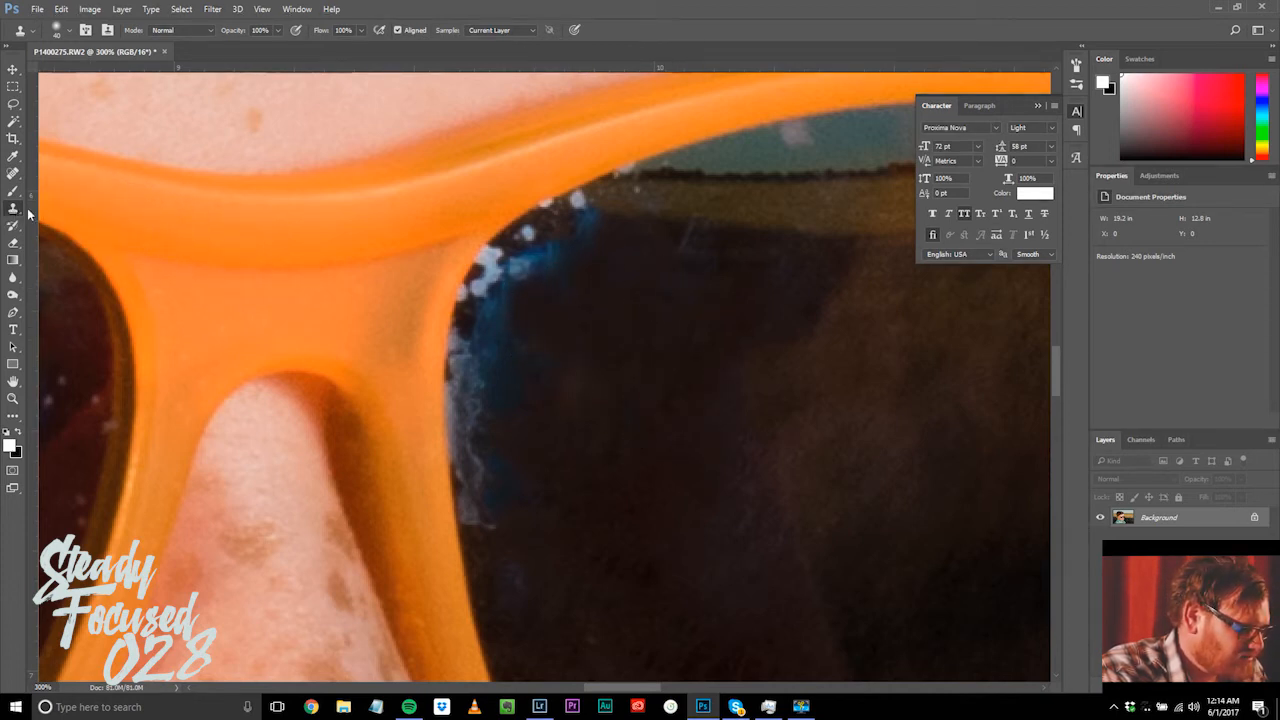
mouse_move(509, 323)
left_mouse_down()
mouse_move(491, 399)
mouse_move(504, 399)
mouse_move(483, 418)
mouse_move(483, 500)
mouse_move(520, 506)
left_mouse_up()
left_click(546, 269)
left_click(543, 265)
left_click(523, 262)
left_click(505, 270)
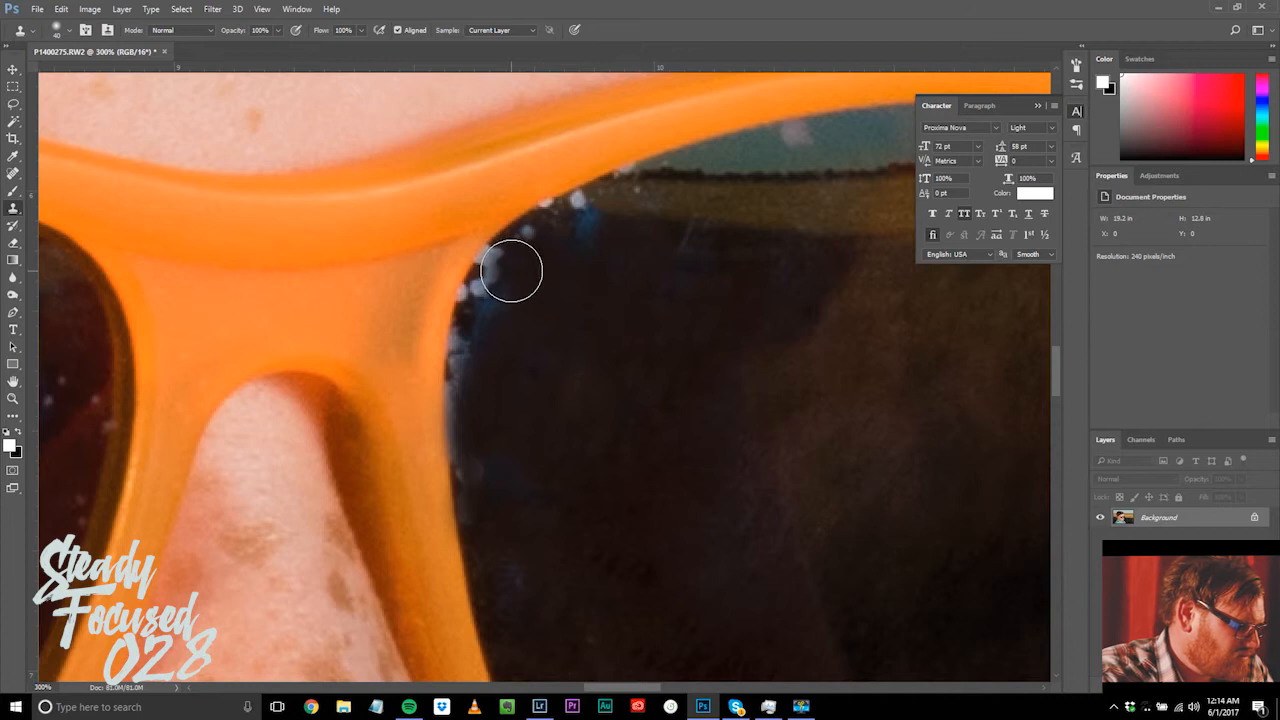
Step: With a smaller Clone Stamp brush of 20 px, cover the white specks and blue tint around the far lens's upper nose-side corner
key("bracketleft")
key("bracketleft")
key("bracketleft")
key("bracketleft")
key("bracketleft")
key("bracketleft")
key("bracketleft")
key("bracketleft")
key("bracketleft")
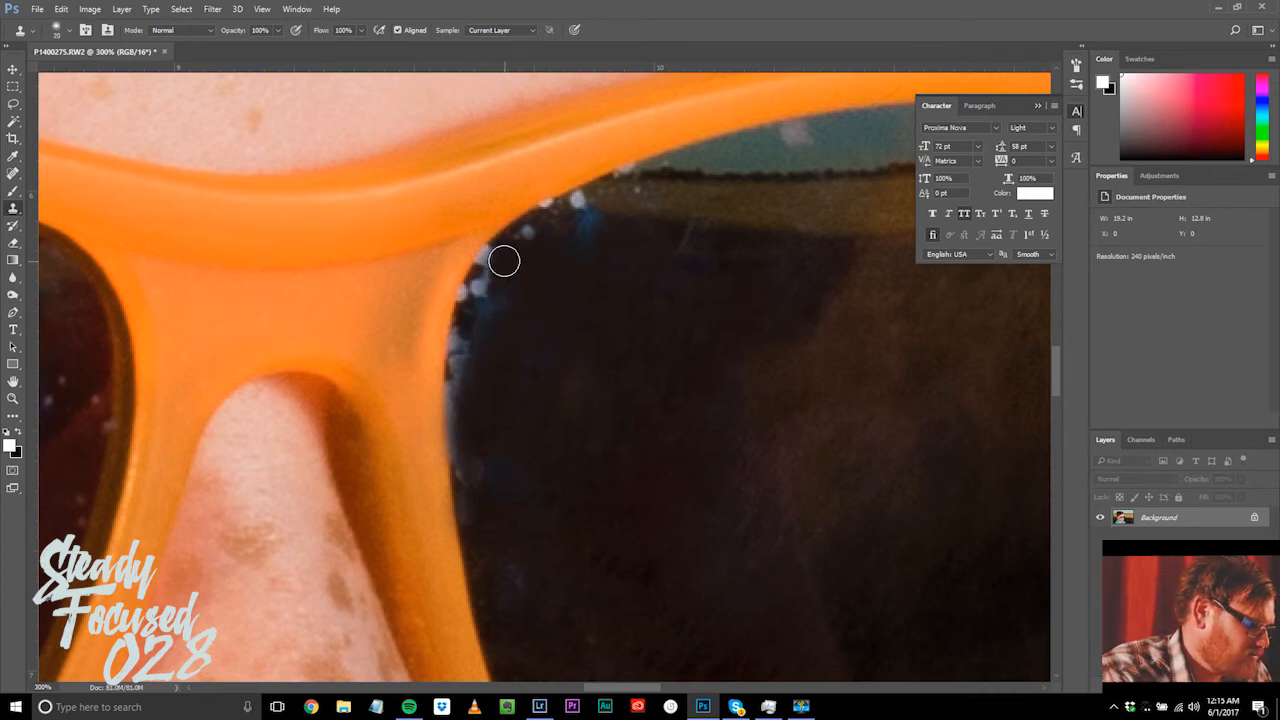
left_click_drag(494, 259, 472, 355)
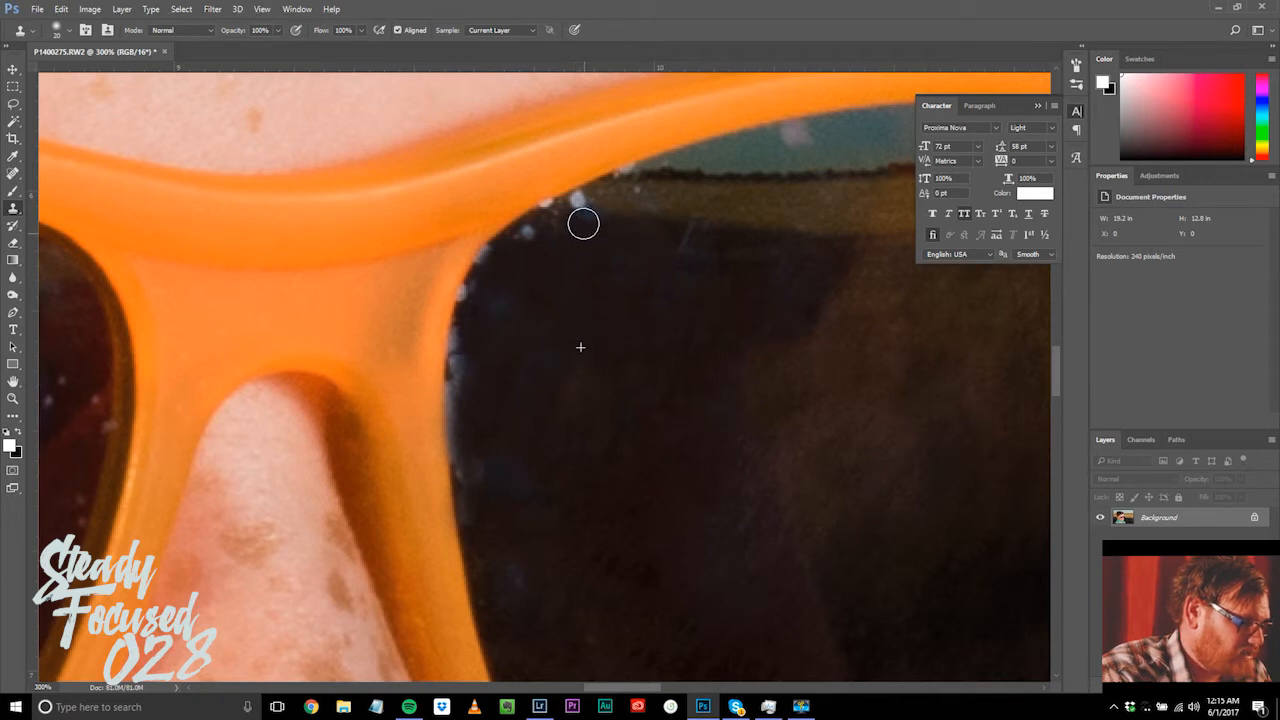
mouse_move(576, 220)
left_mouse_down()
mouse_move(580, 206)
mouse_move(541, 234)
left_mouse_up()
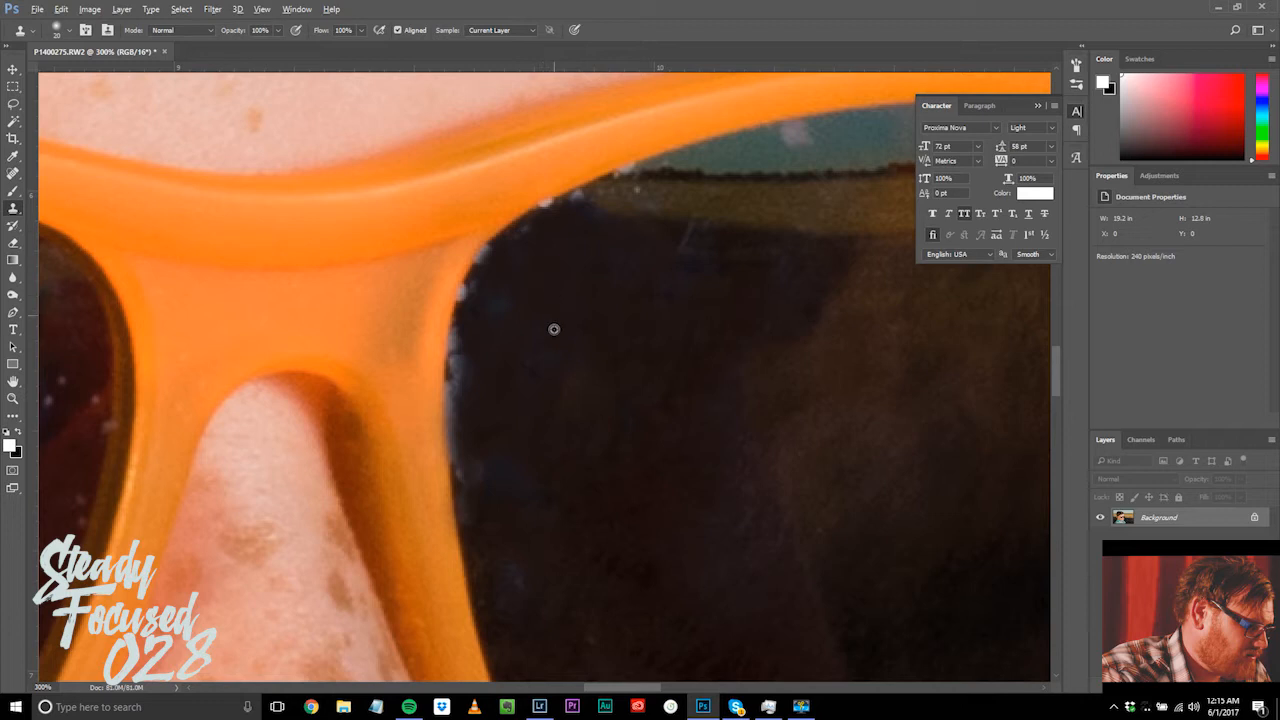
mouse_move(469, 320)
left_mouse_down()
mouse_move(463, 369)
mouse_move(496, 386)
left_mouse_up()
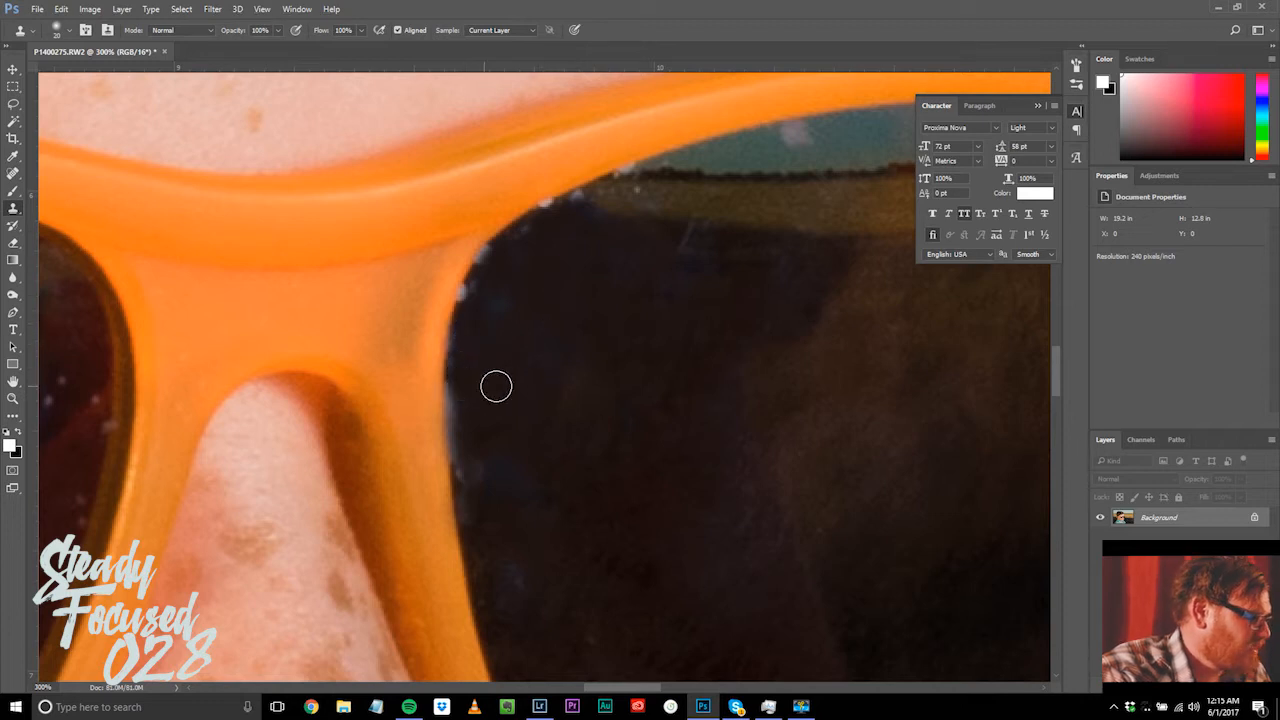
Step: Set the clone brush hardness to 100% and clean up the remaining light fringe along the far lens's nose-side rim
left_click(72, 36)
left_click_drag(73, 104, 160, 104)
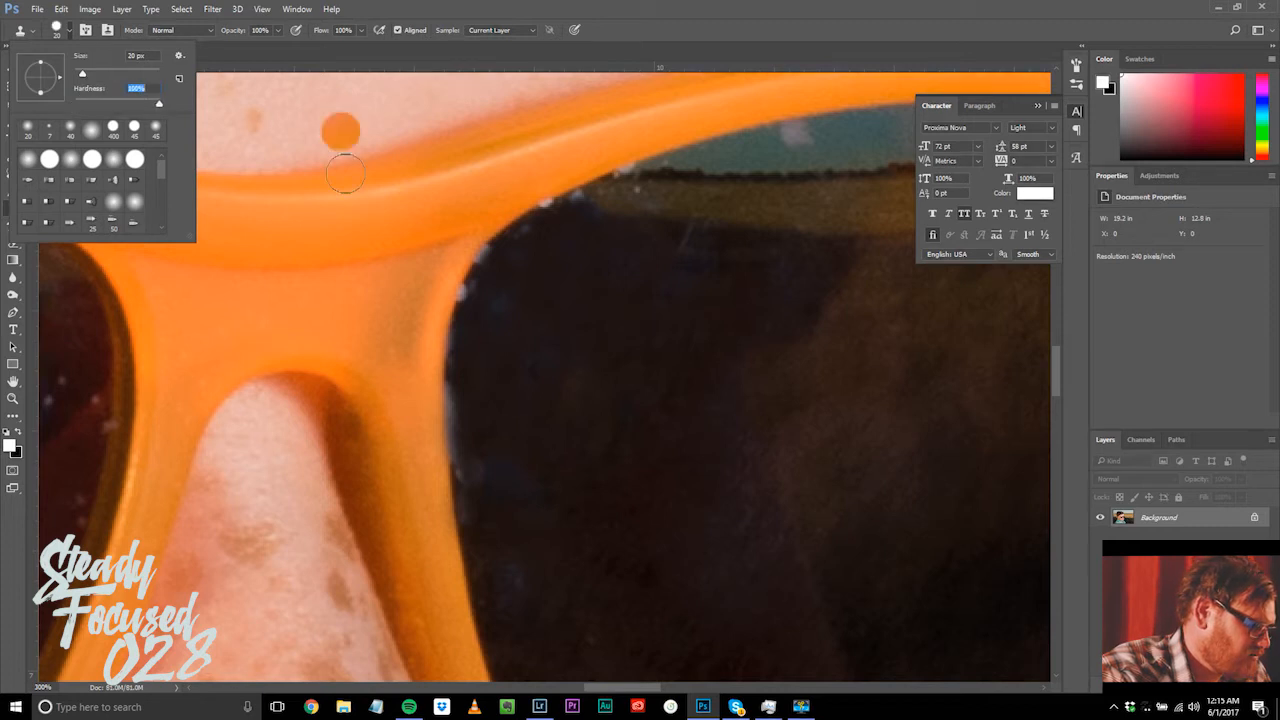
left_click(481, 367, "alt")
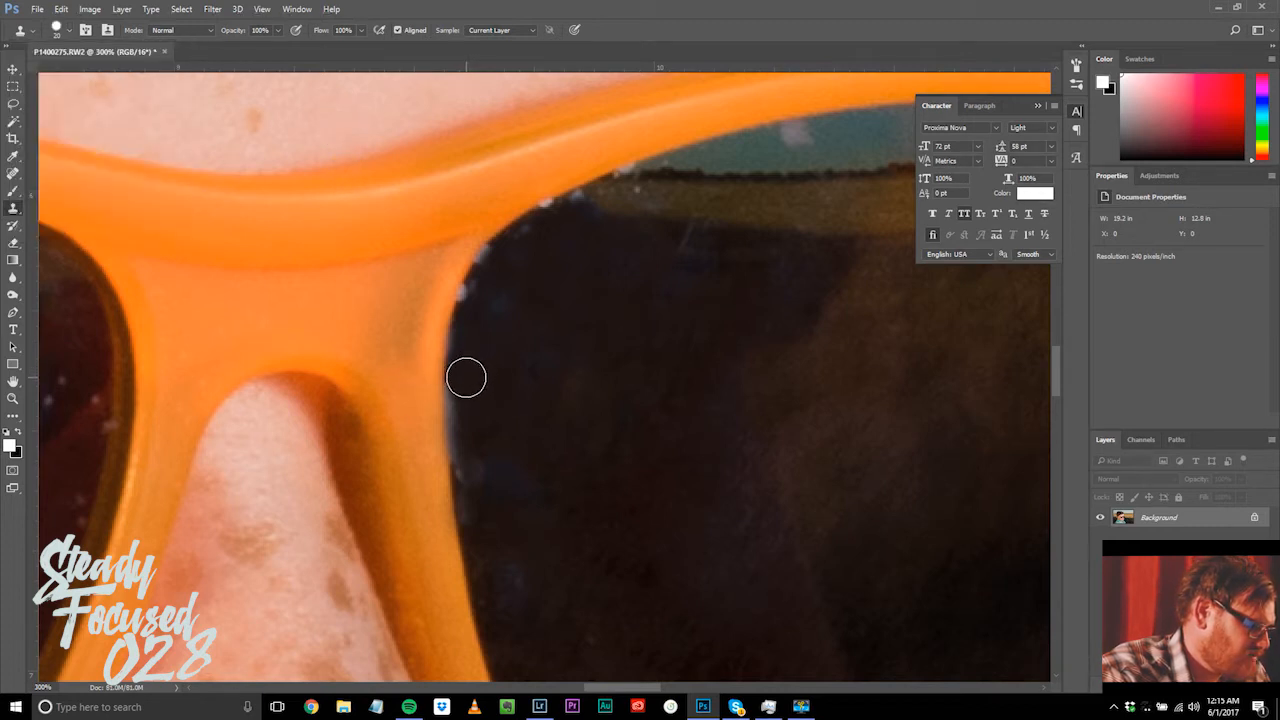
left_click_drag(465, 413, 484, 500)
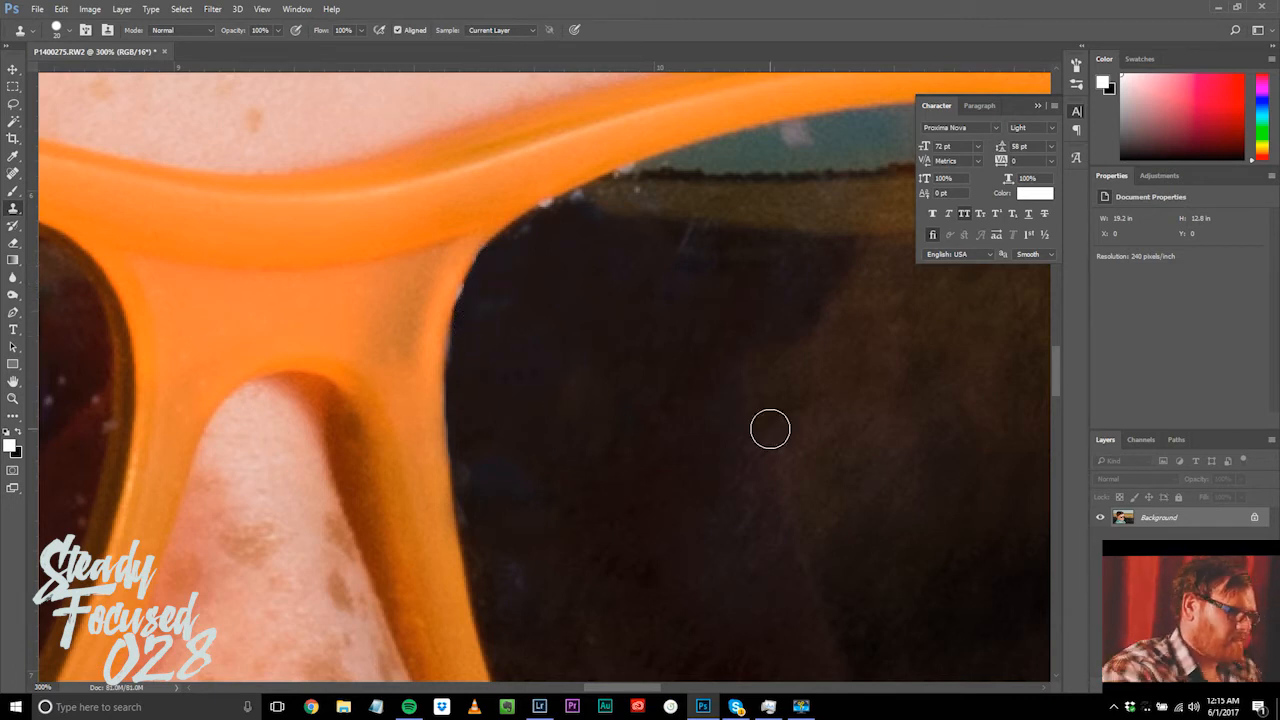
Step: Review both retouched sunglasses lenses close up and in the whole portrait
key("ctrl+minus")
key("ctrl+minus")
key("ctrl+minus")
key("ctrl+minus")
key("ctrl+minus")
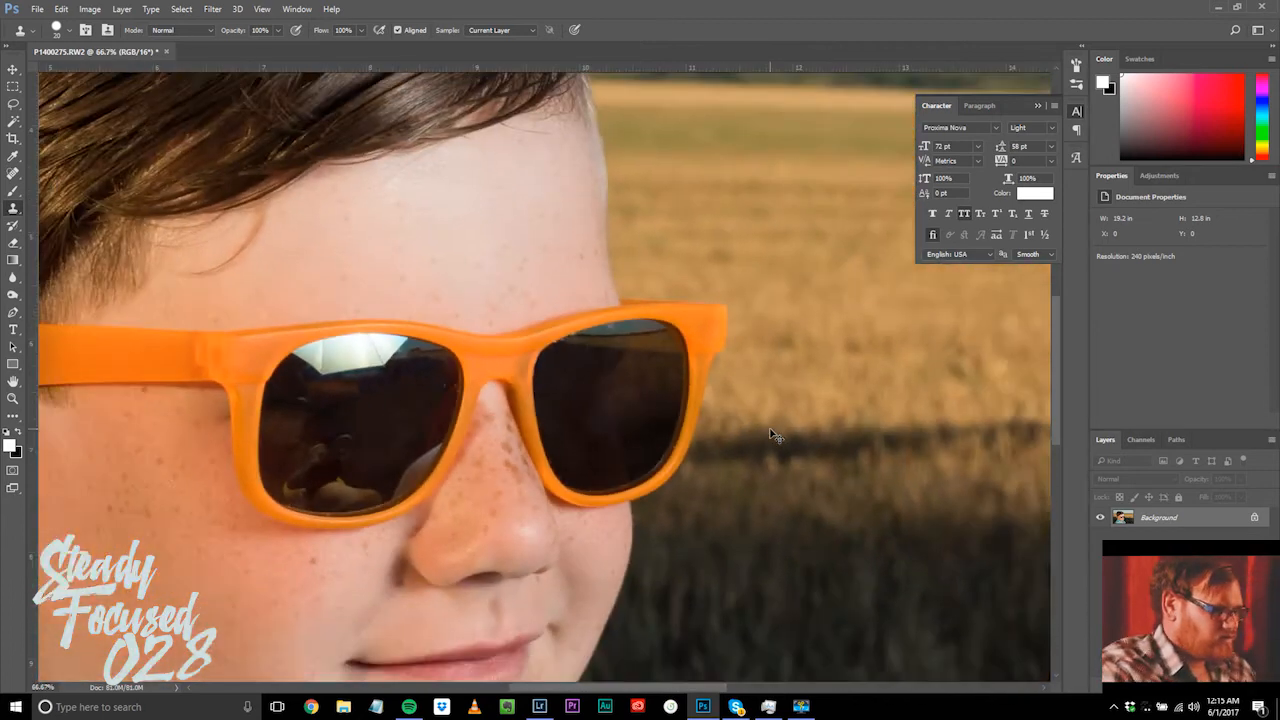
key("ctrl+minus")
key("ctrl+minus")
key("ctrl+minus")
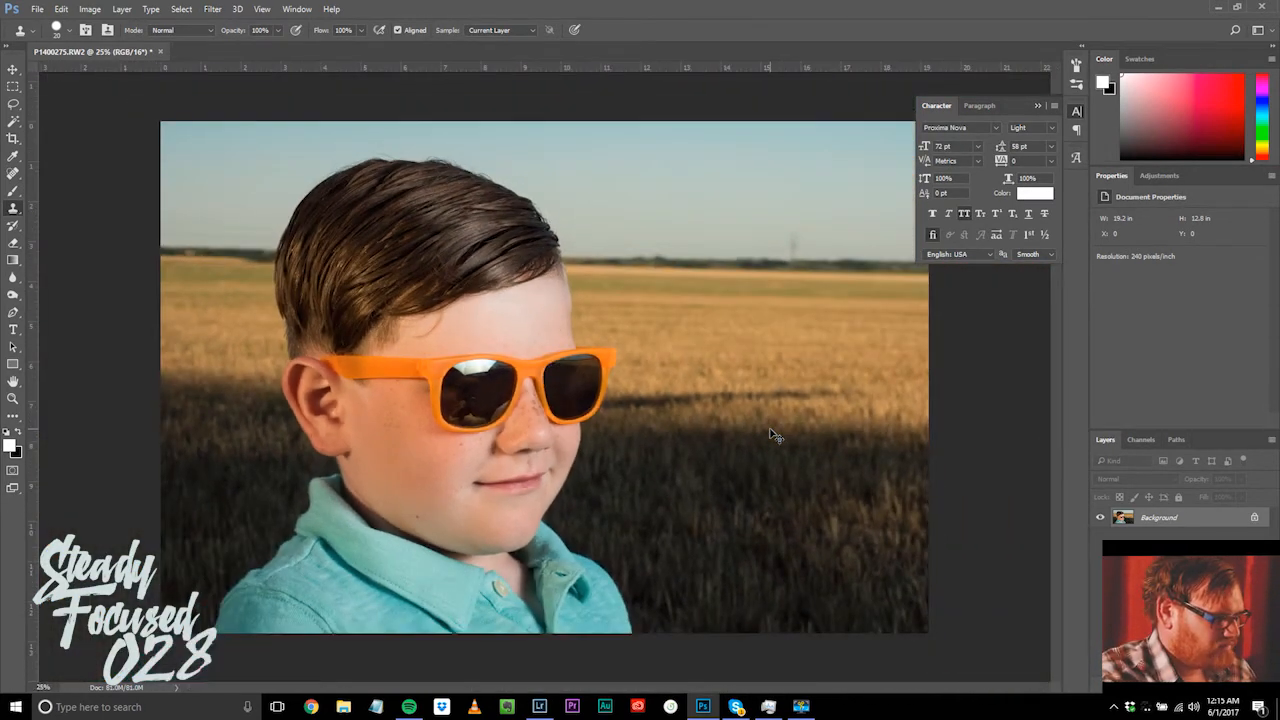
key("ctrl+plus")
key("ctrl+plus")
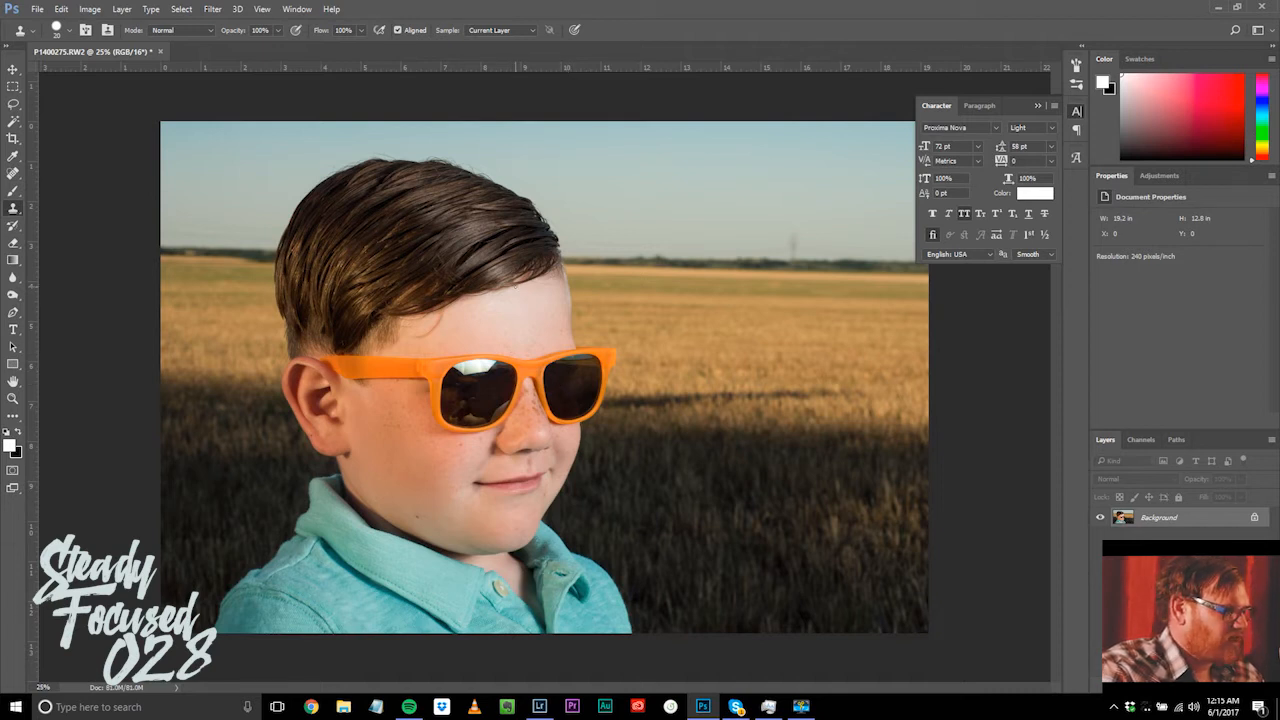
Step: Save and close the retouched portrait and return to Lightroom
left_click(34, 10)
left_click(94, 146)
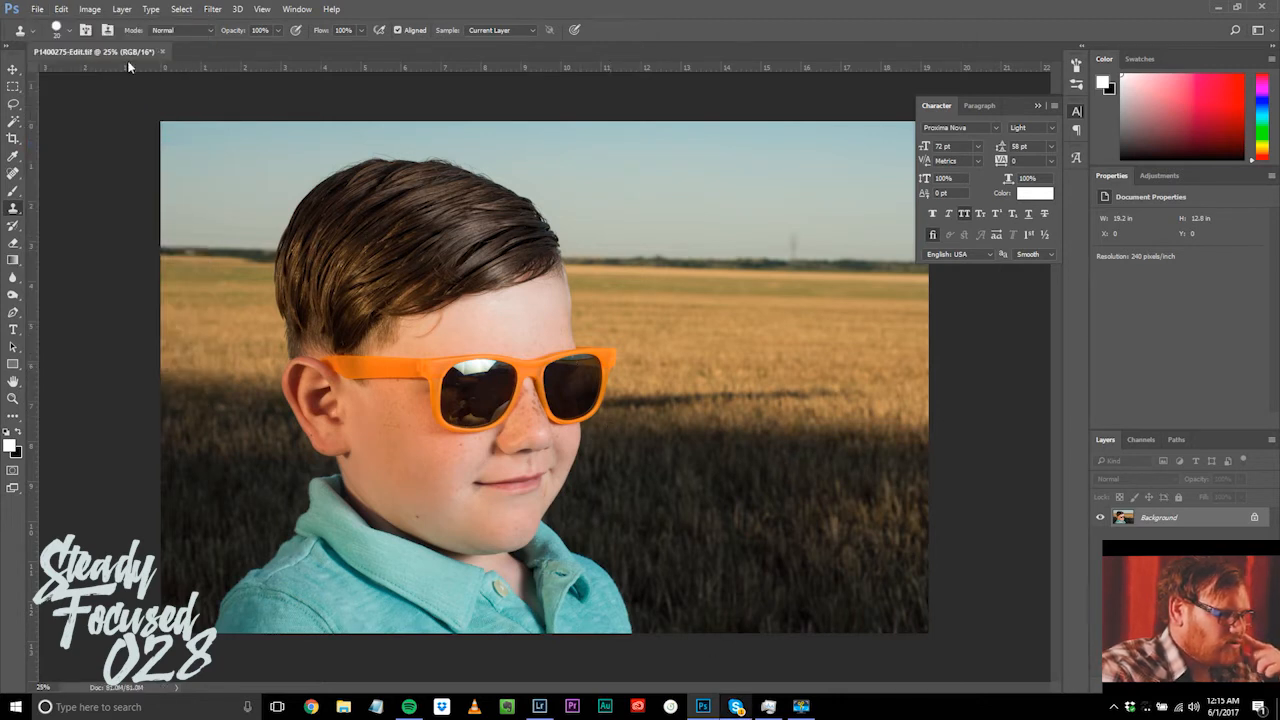
left_click(163, 52)
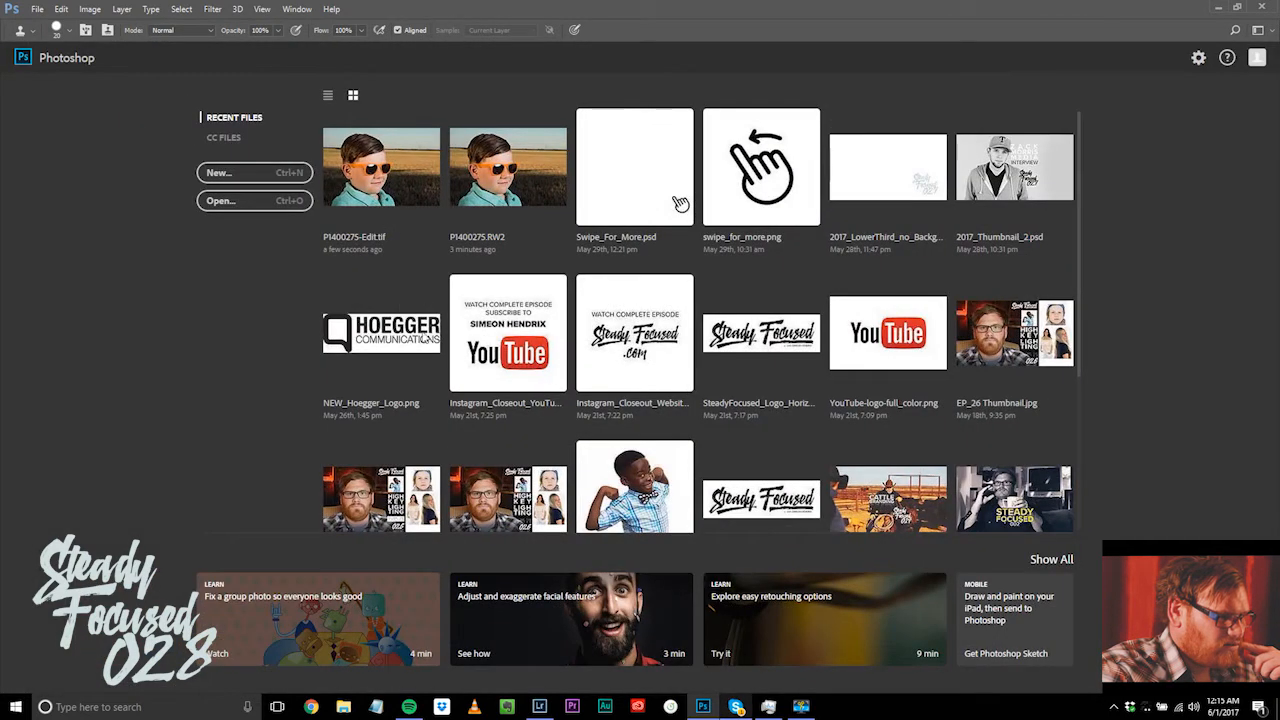
left_click(539, 706)
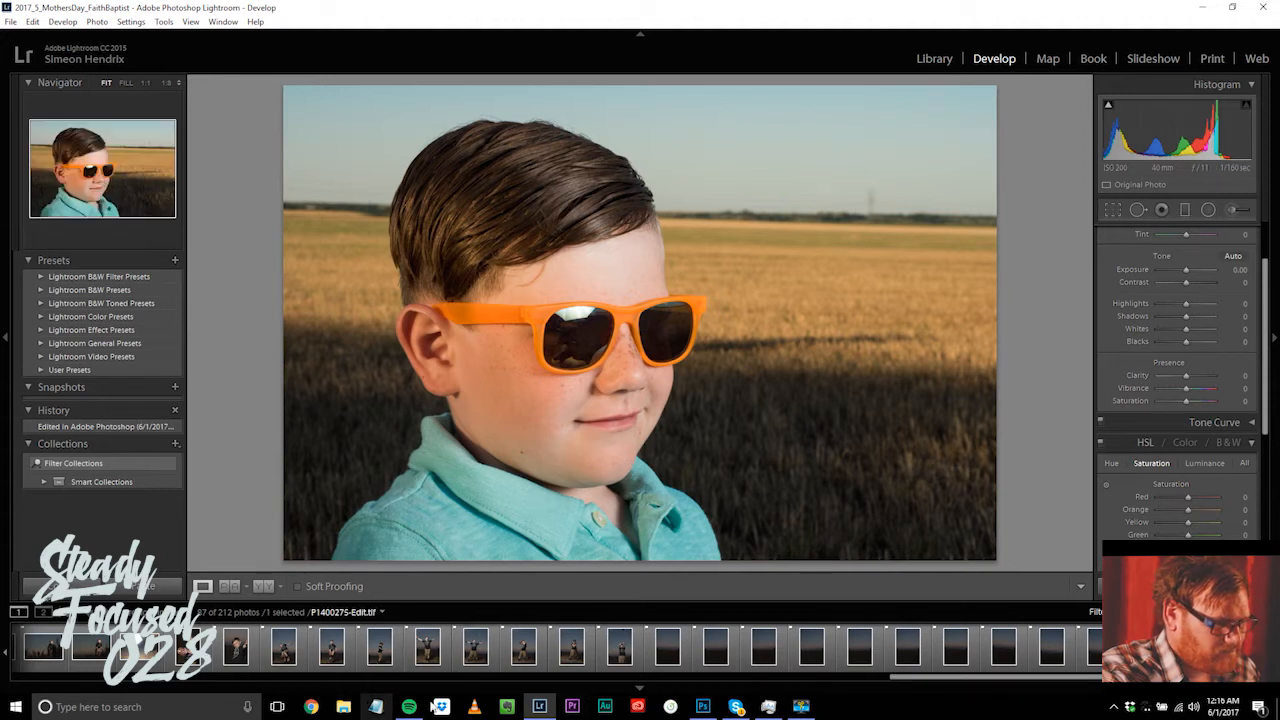
Step: View the unedited sunglasses portraits P1400277.RW2 and P1400278.RW2 near the start of the filmstrip
left_click_drag(920, 678, 2, 714)
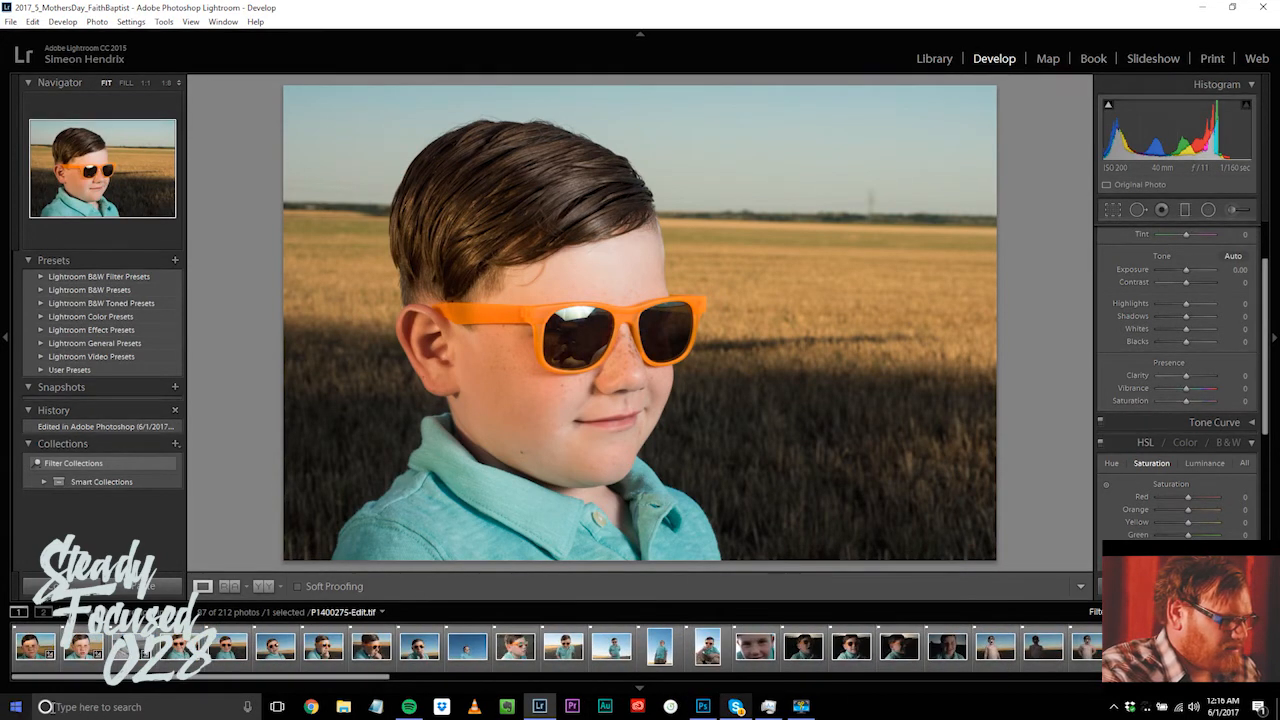
left_click(183, 662)
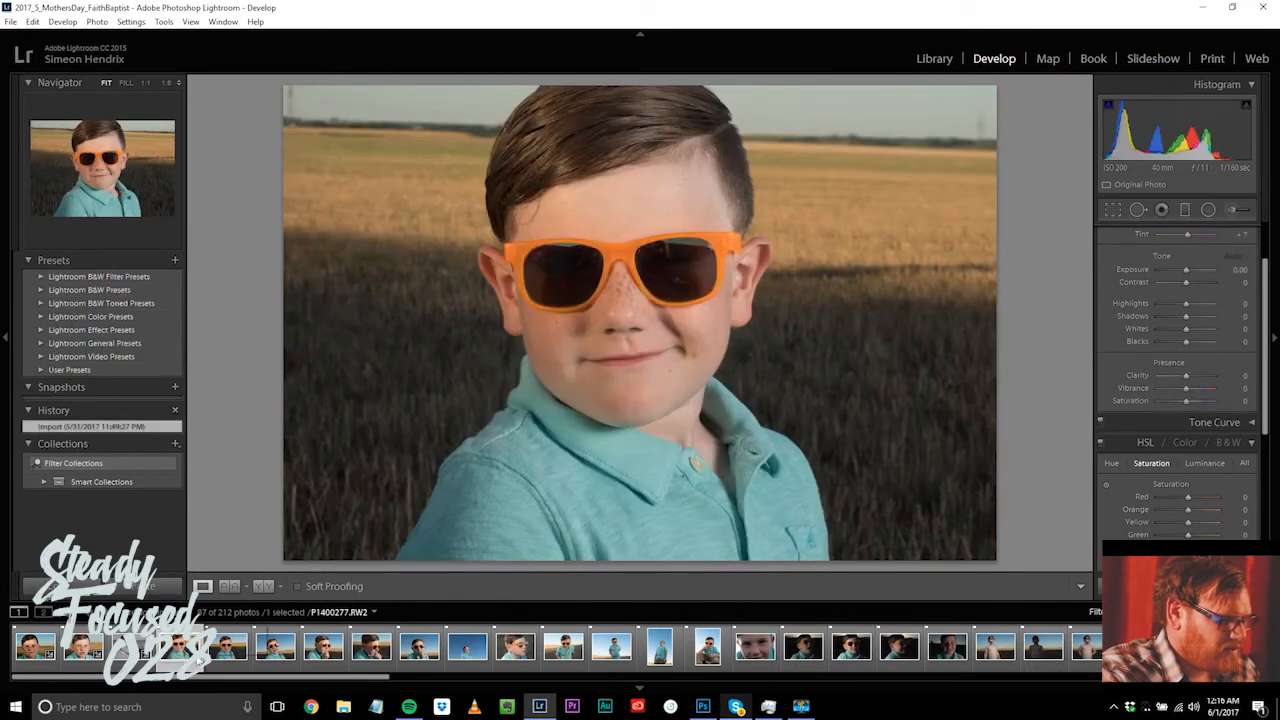
left_click(236, 653)
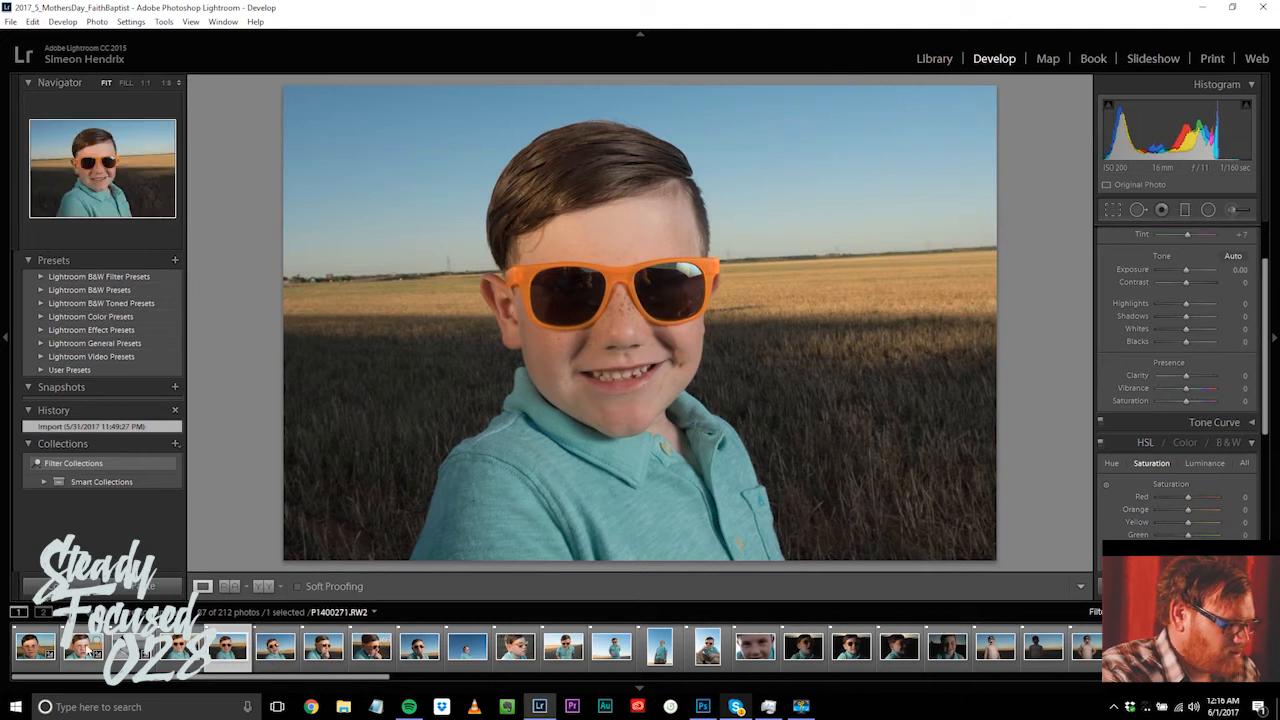
Step: Copy the develop settings of the edited P1400275.RW2, leaving out lens corrections, transform, spot removal and crop
left_click_drag(251, 679, 1140, 688)
left_click(1130, 648)
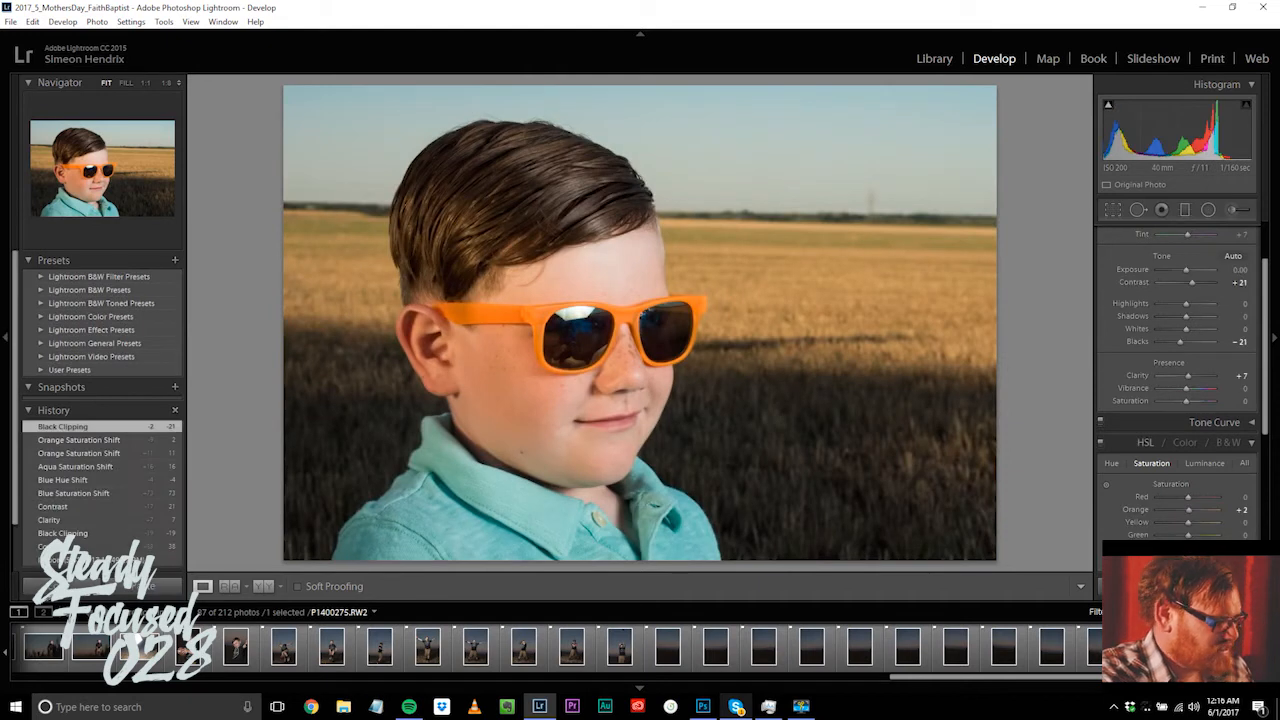
key("ctrl+shift+c")
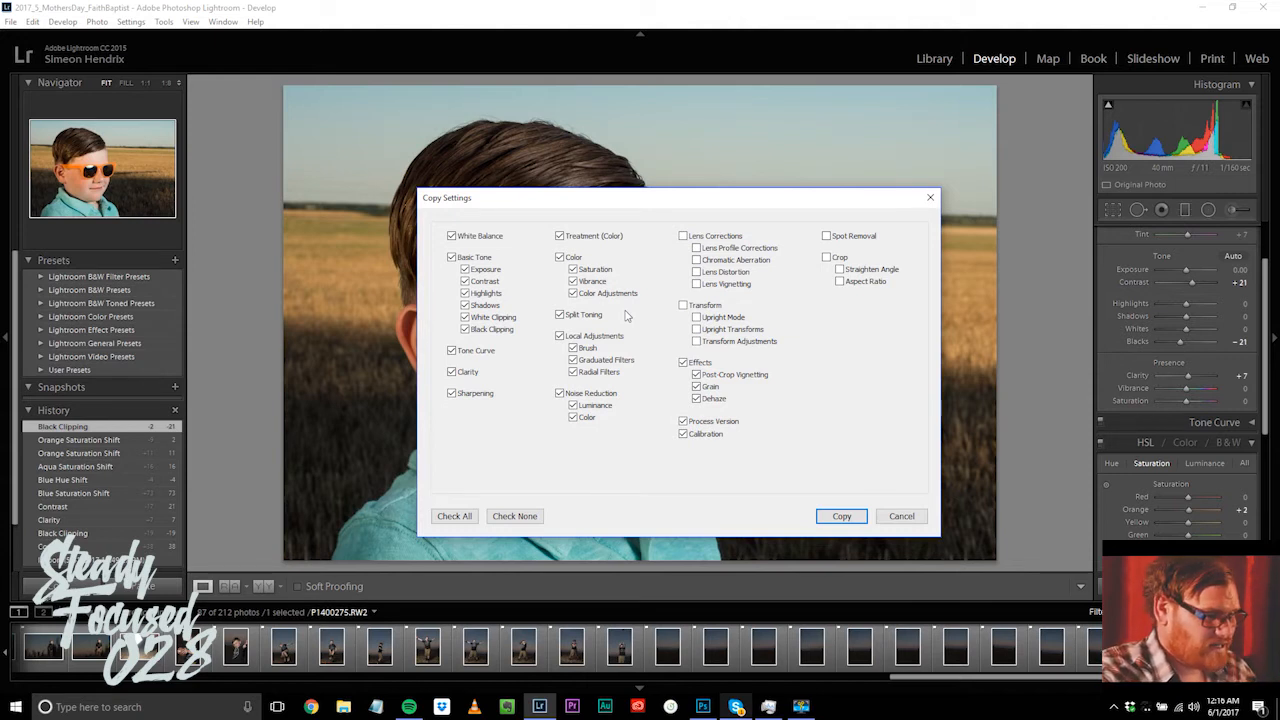
left_click(850, 518)
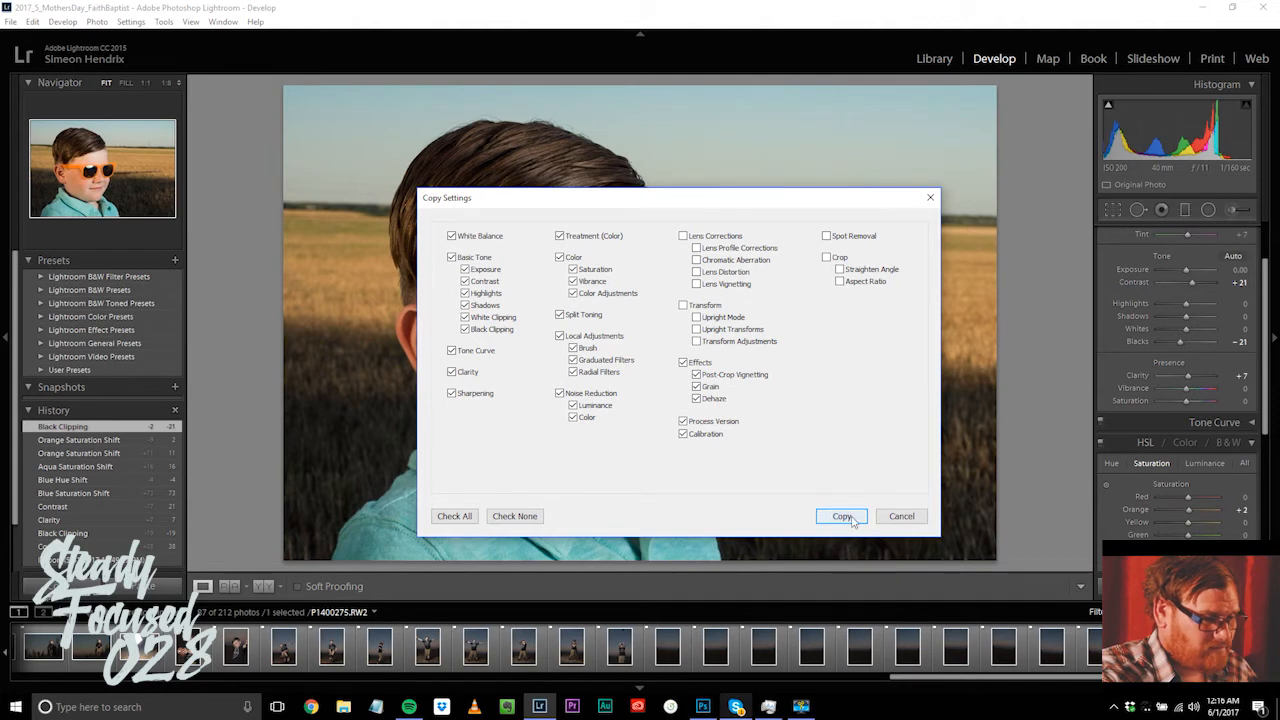
Step: Try the copied develop settings on P1400277.RW2 and undo the paste
left_click_drag(957, 683, 253, 683)
left_click(180, 648)
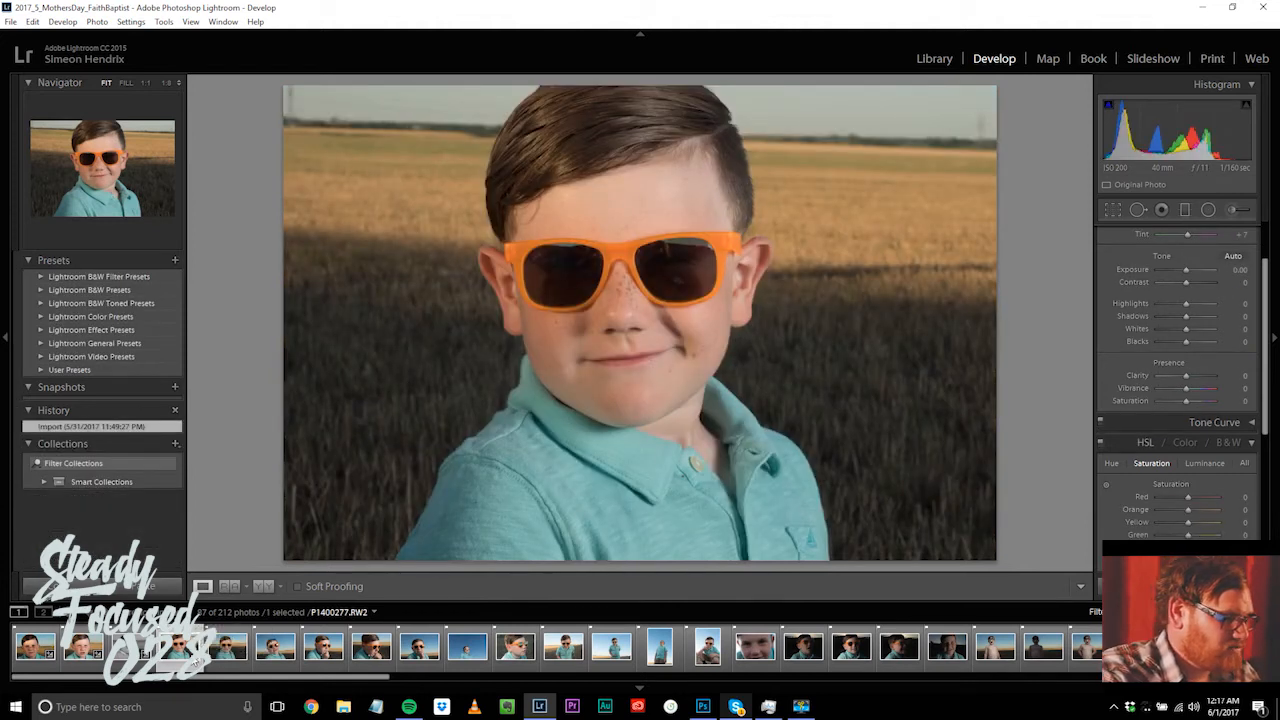
key("ctrl+shift+v")
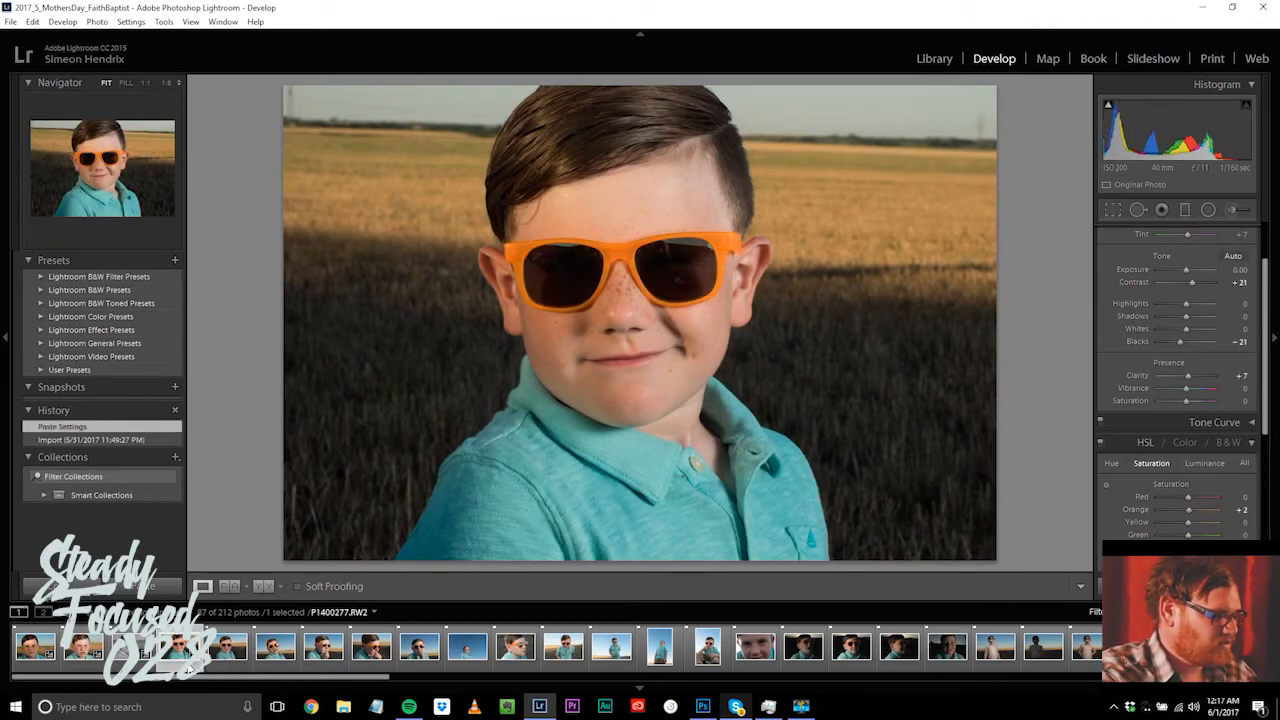
key("ctrl+z")
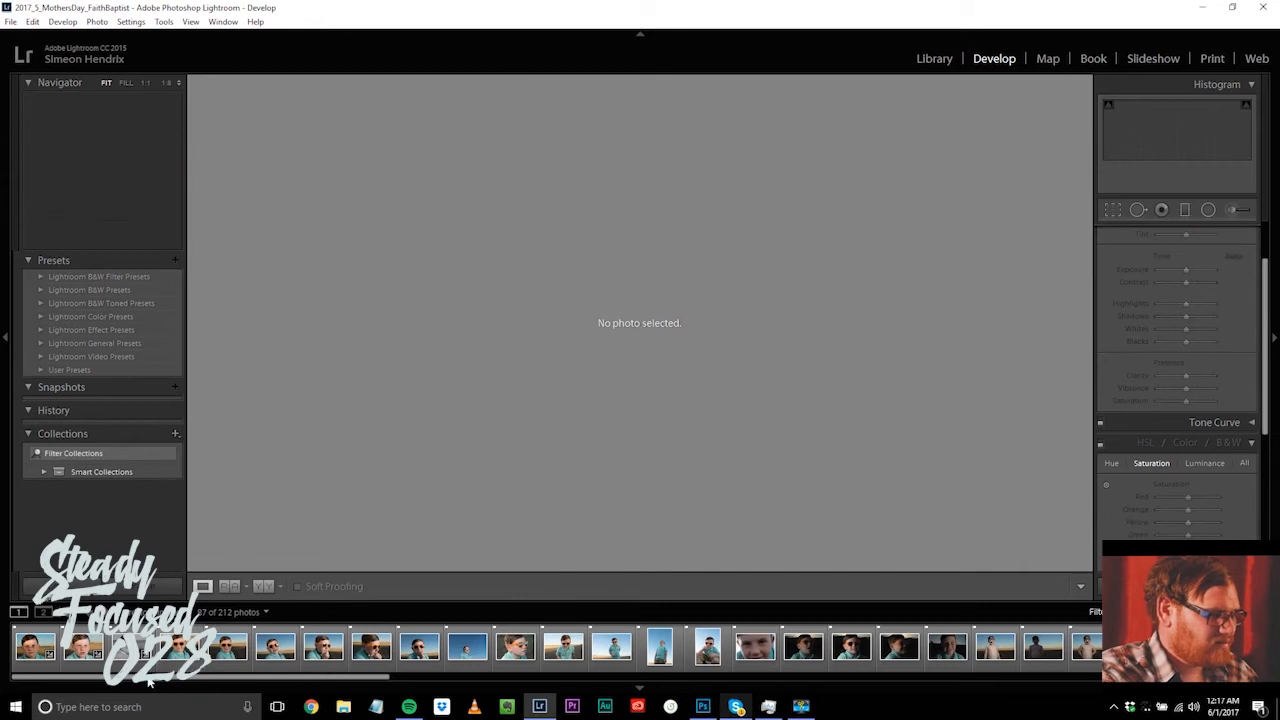
Step: Paste the copied settings onto P1400278.RW2 and set exposure to +0.24, blacks to +17, whites to +21 and contrast to +10
left_click(224, 650)
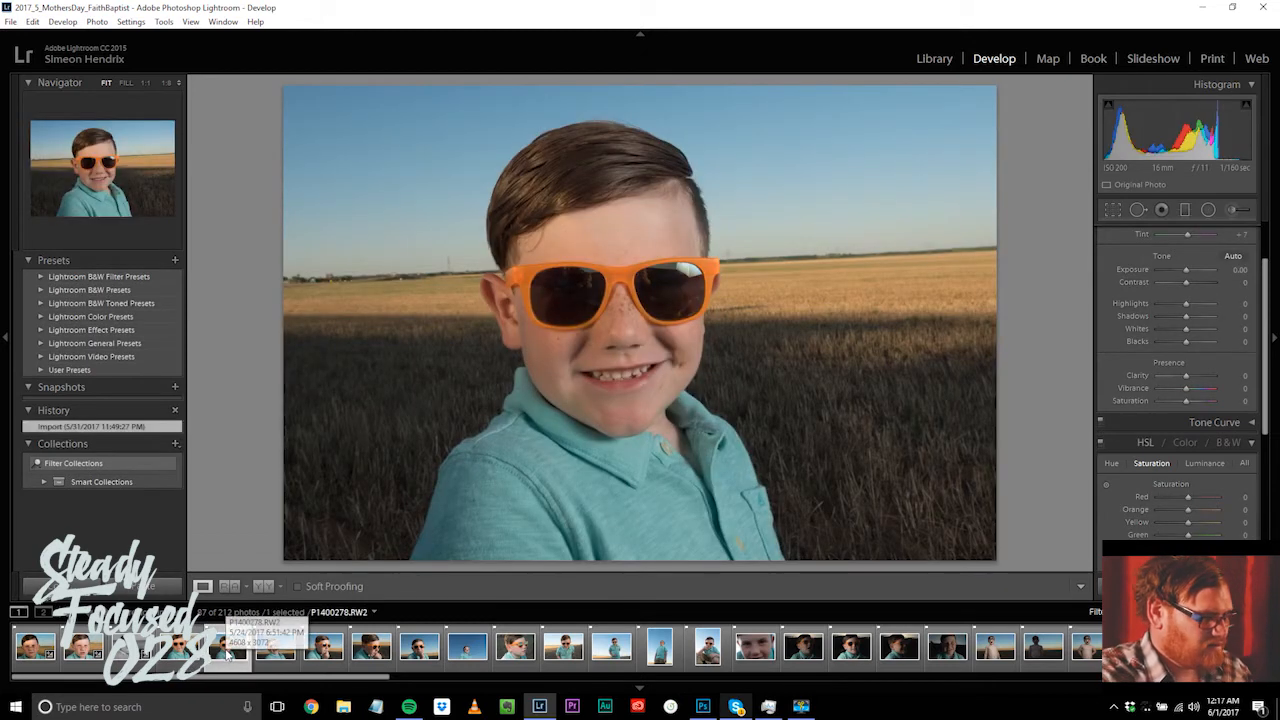
key("ctrl+shift+v")
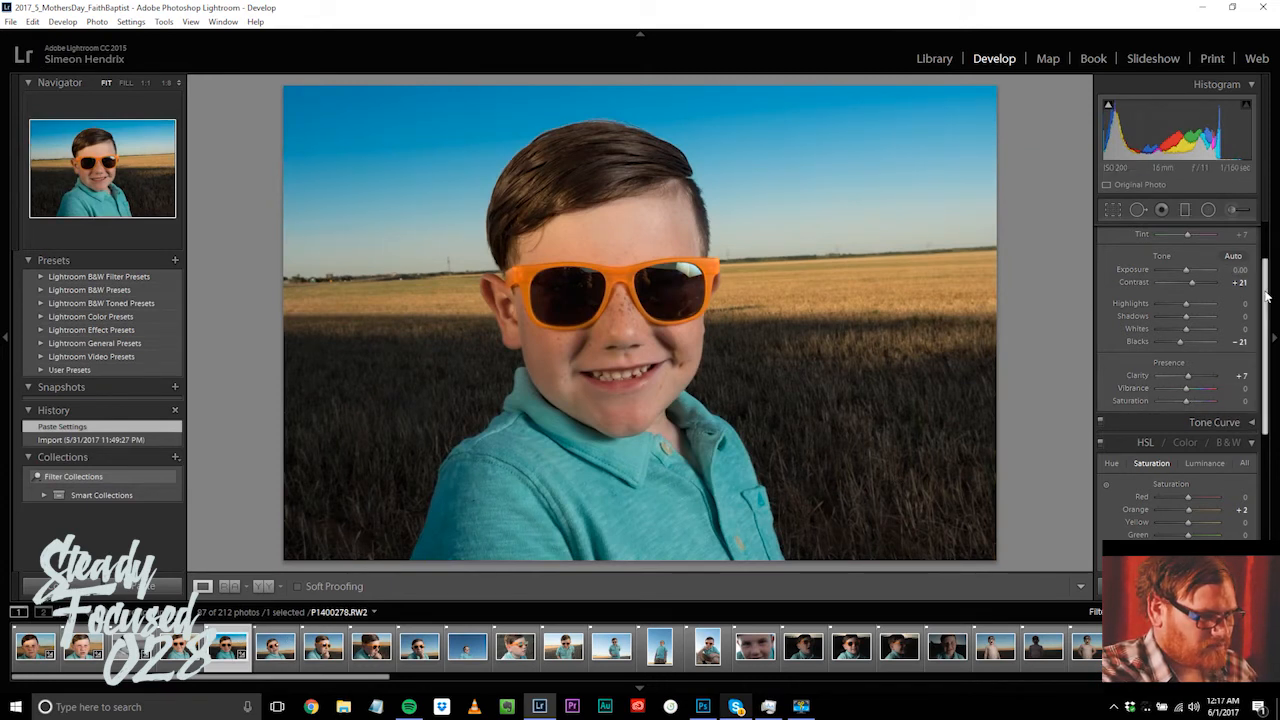
scroll(1267, 296, "up", 1)
left_click_drag(1187, 291, 1187, 292)
left_click_drag(1182, 372, 1192, 358)
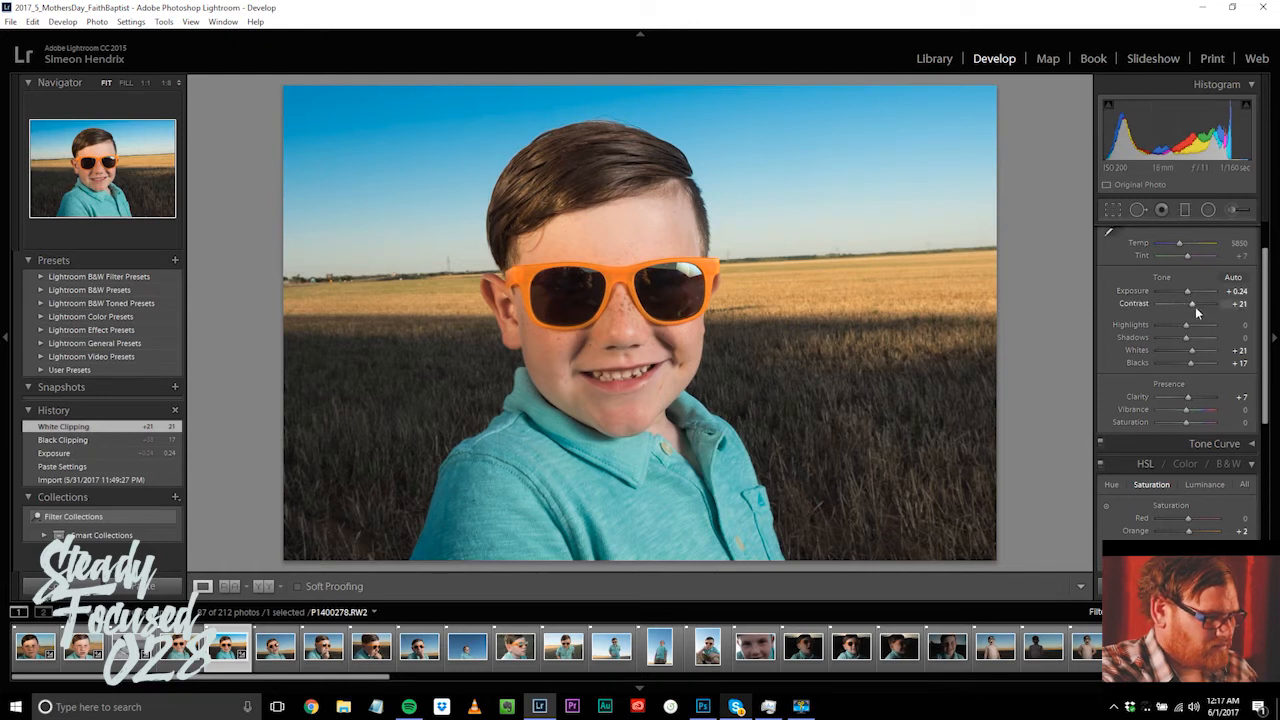
left_click_drag(1190, 304, 1189, 305)
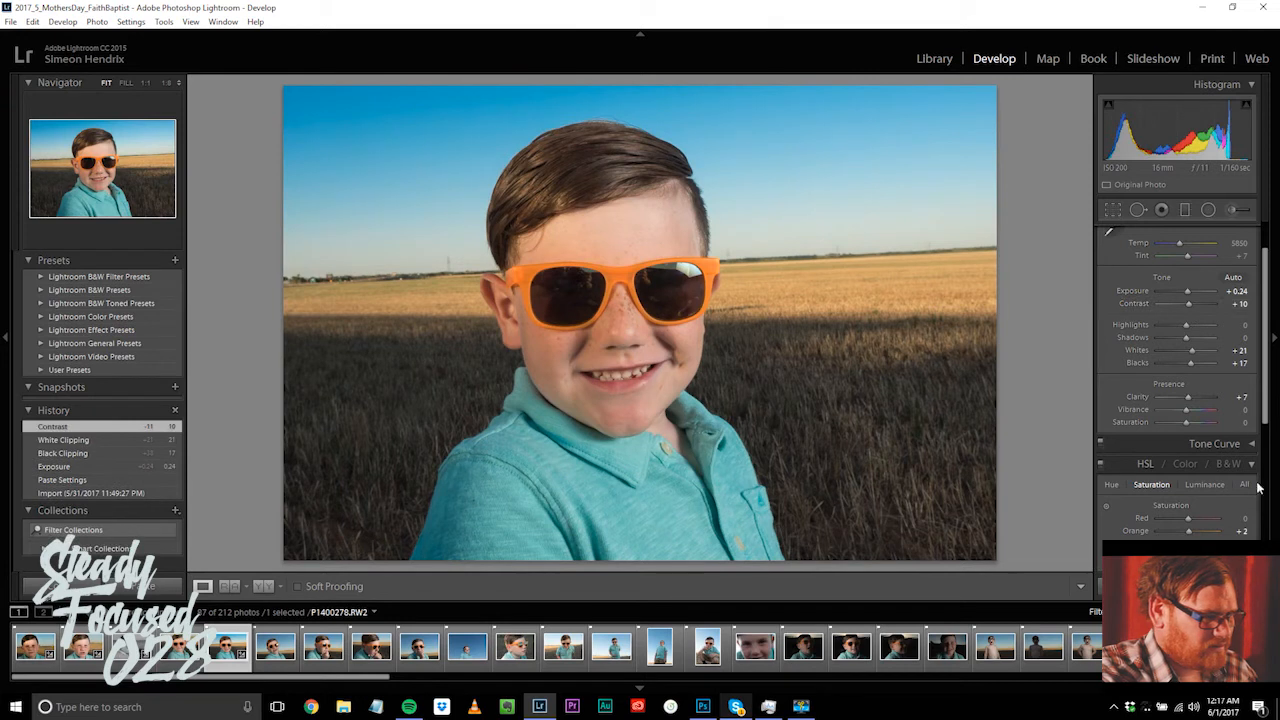
Step: Set the blue saturation to +16 and the aqua saturation to -2 for the smiling portrait
left_click_drag(1266, 380, 1266, 465)
mouse_move(1212, 427)
left_mouse_down()
mouse_move(1178, 428)
mouse_move(1189, 428)
left_mouse_up()
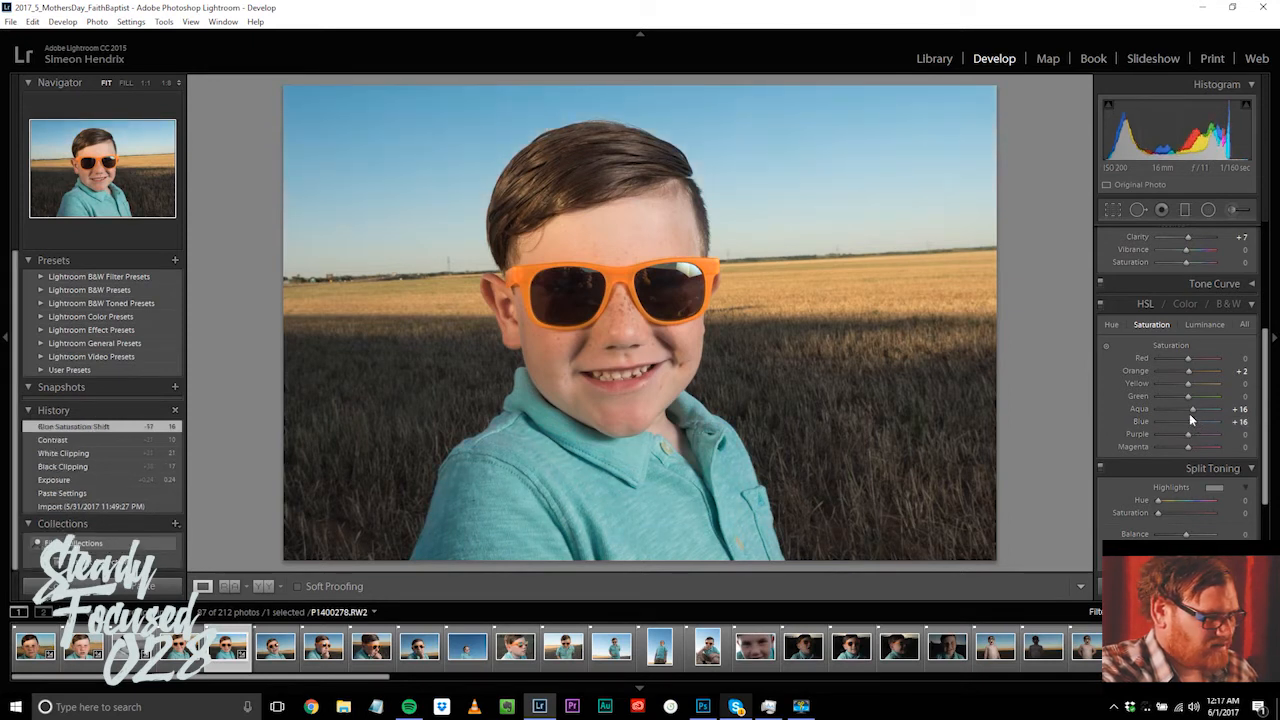
mouse_move(1186, 415)
left_mouse_down()
mouse_move(1171, 414)
mouse_move(1188, 415)
left_mouse_up()
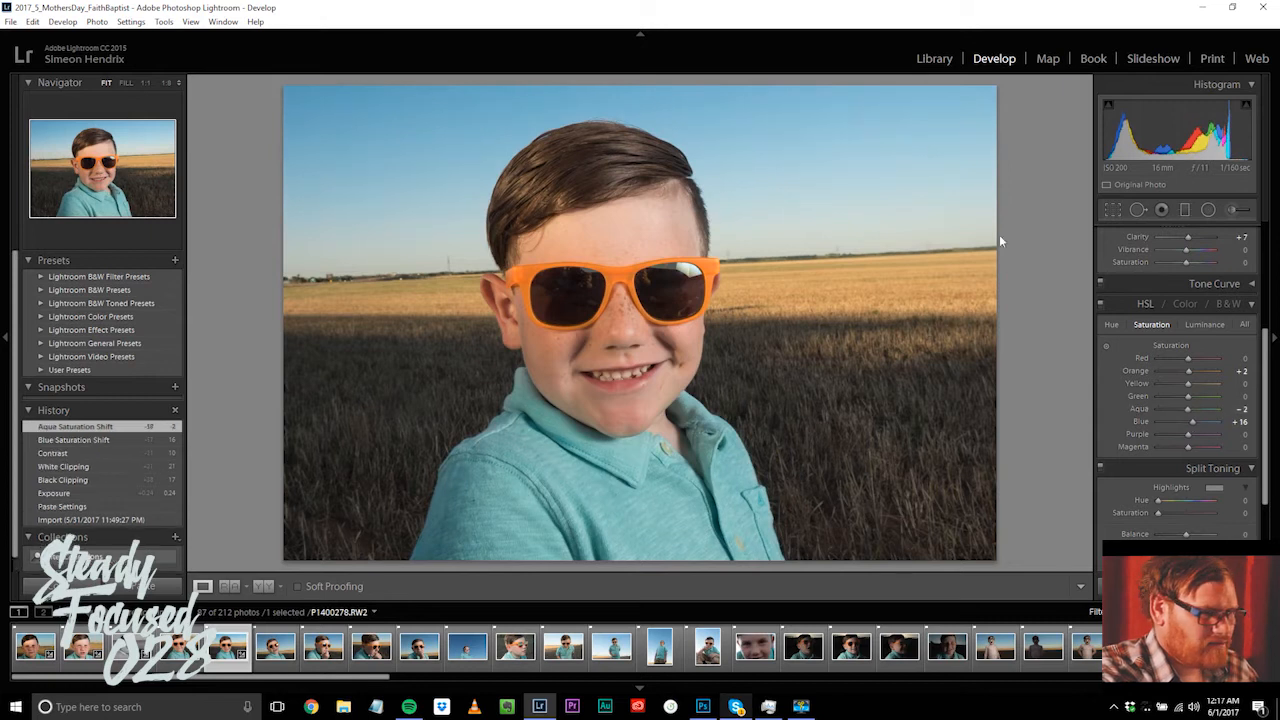
Step: Try a square 1 x 1 crop tight around the boy's face on P1400278.RW2
left_click(1112, 210)
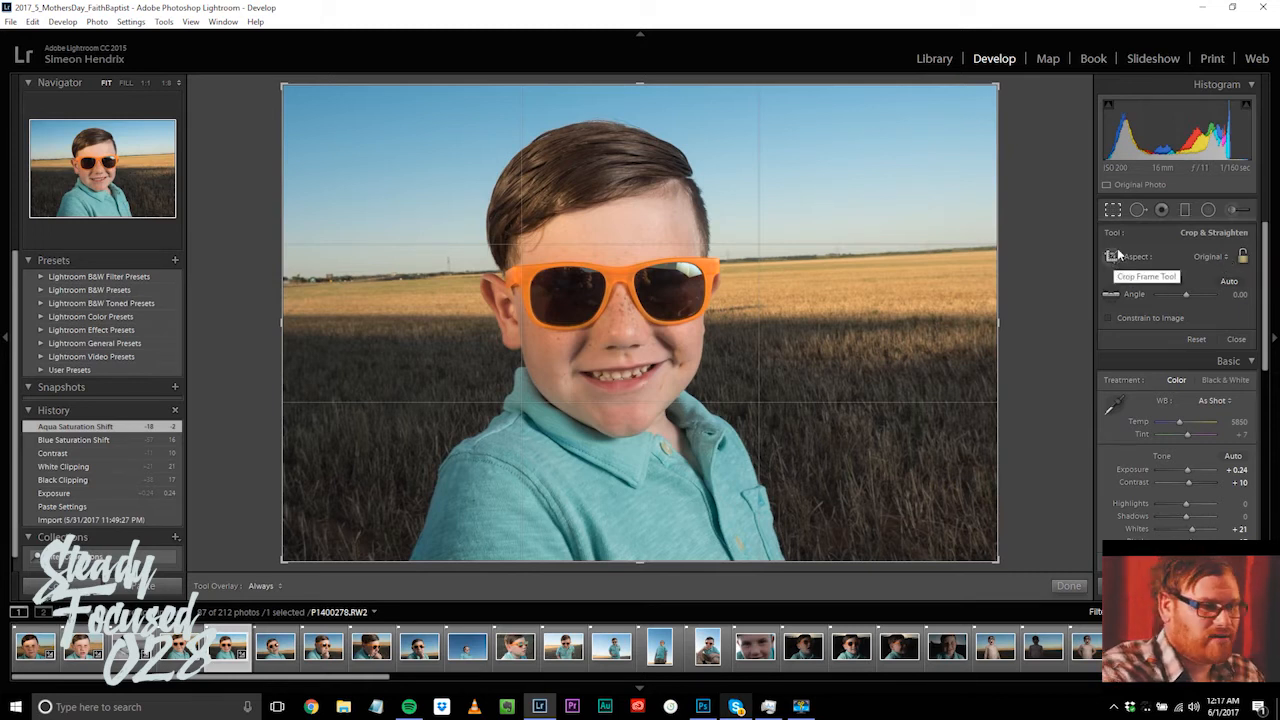
left_click(1224, 258)
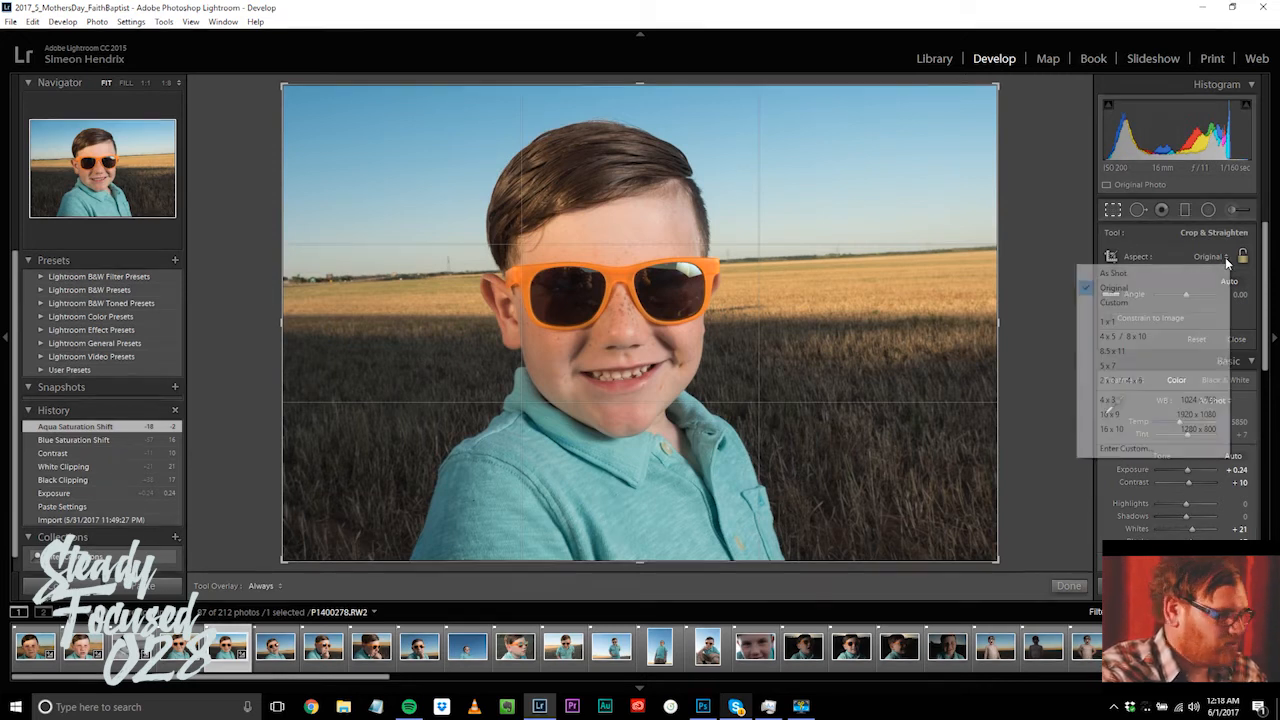
left_click(1176, 320)
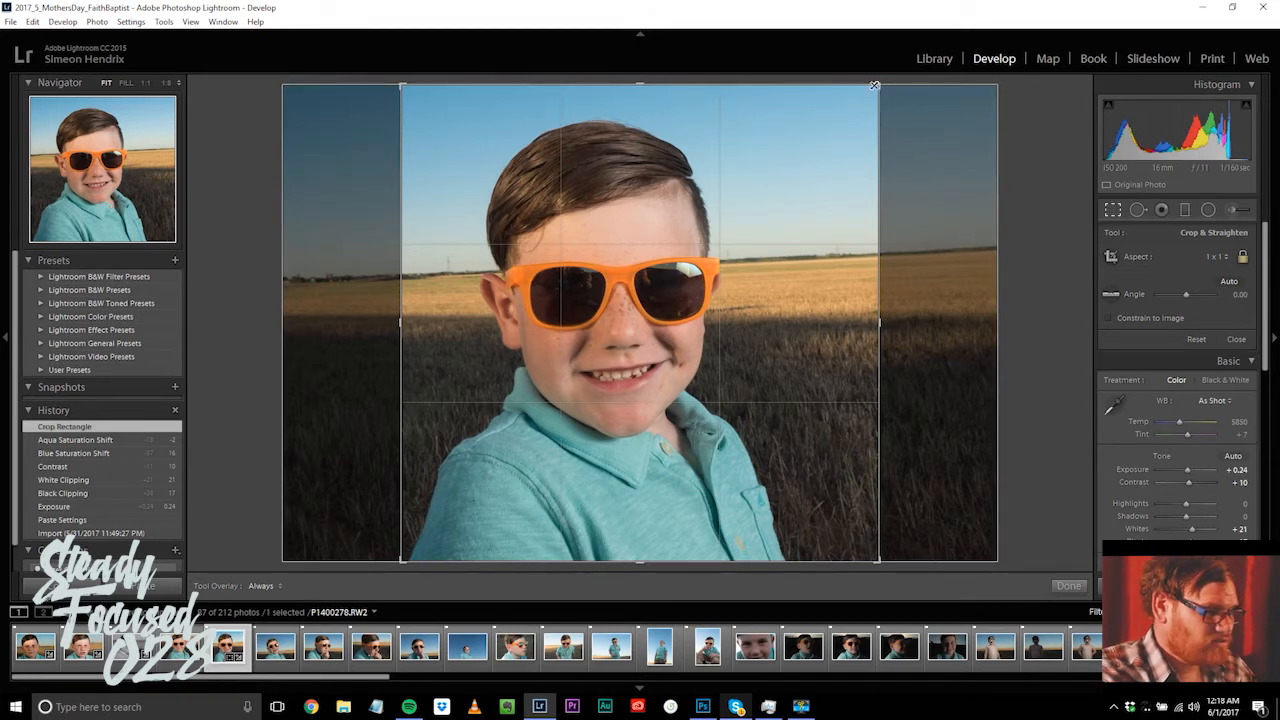
left_click_drag(865, 87, 607, 353)
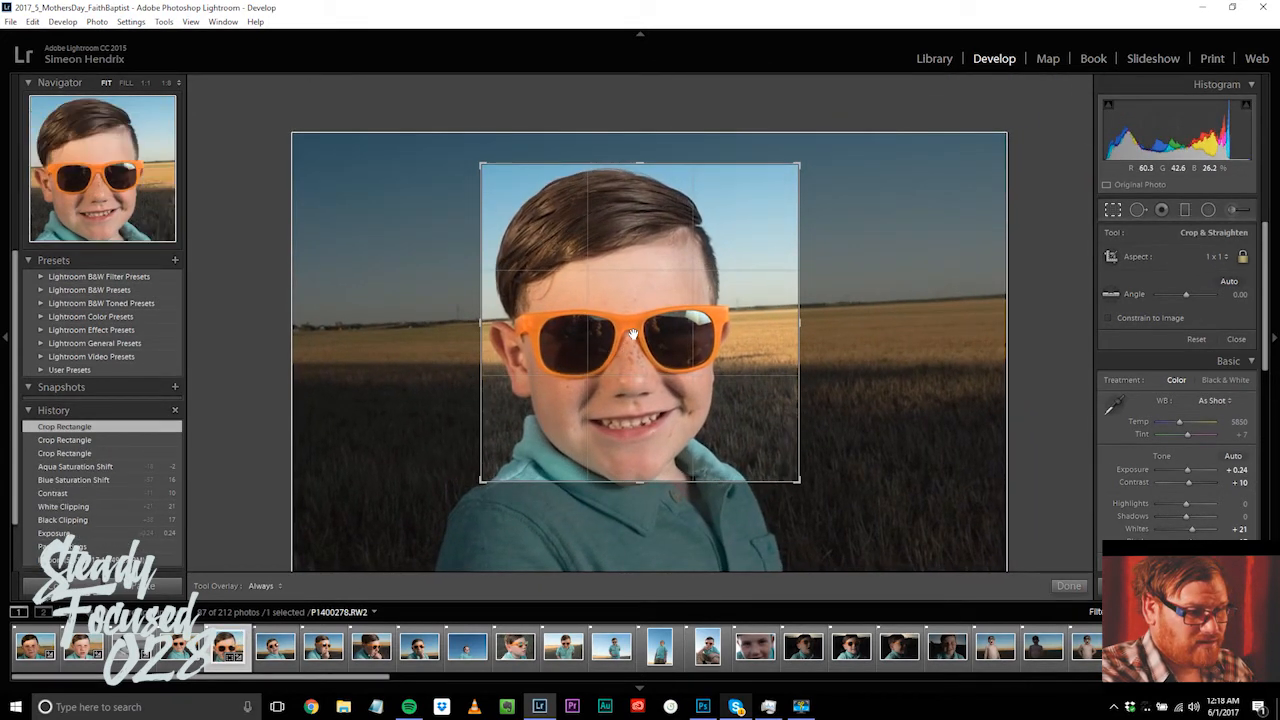
Step: Crop the smiling portrait to an upright 4 x 5 / 8 x 10 frame around the boy's head and shoulders
left_click(1225, 257)
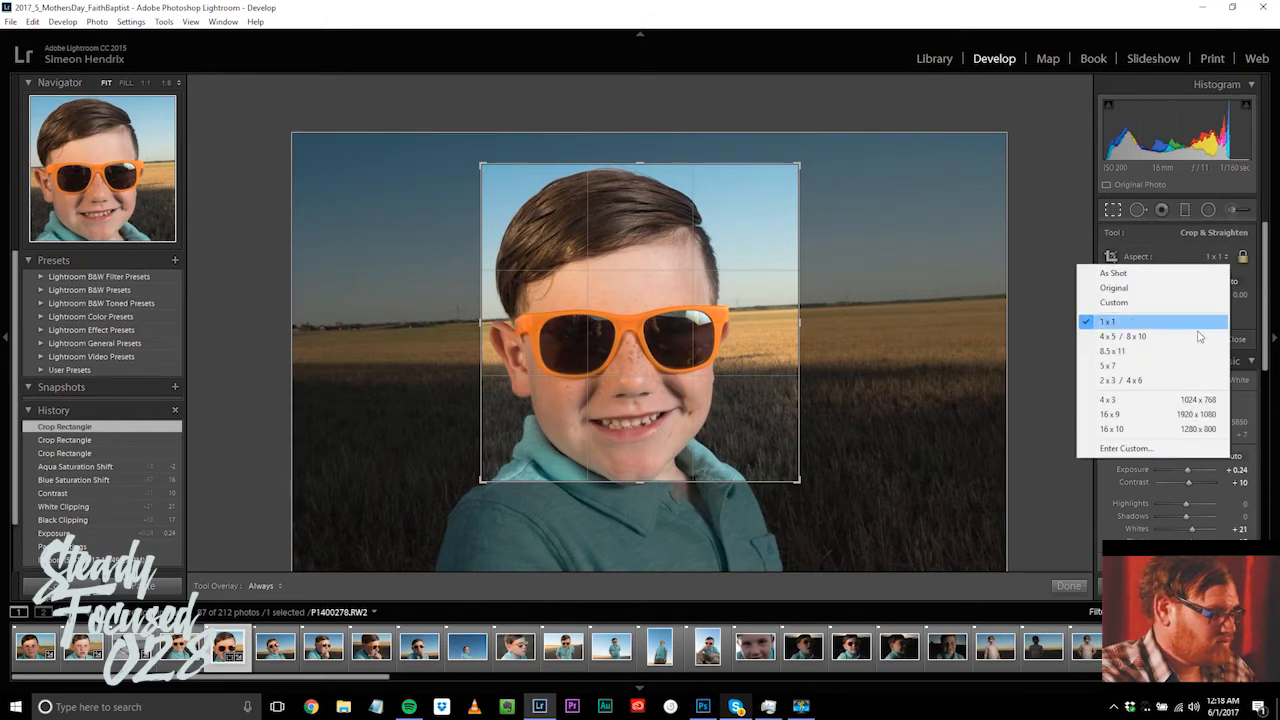
left_click(1181, 337)
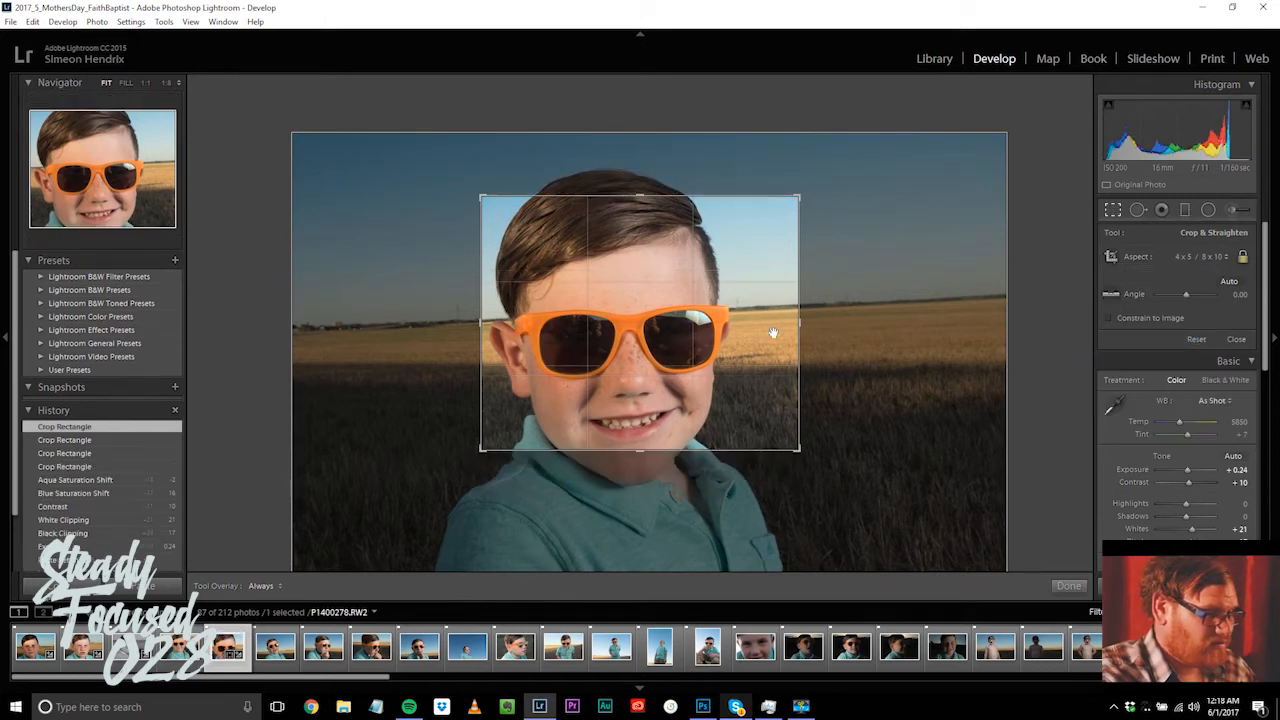
left_click_drag(796, 196, 772, 130)
left_click_drag(766, 484, 791, 510)
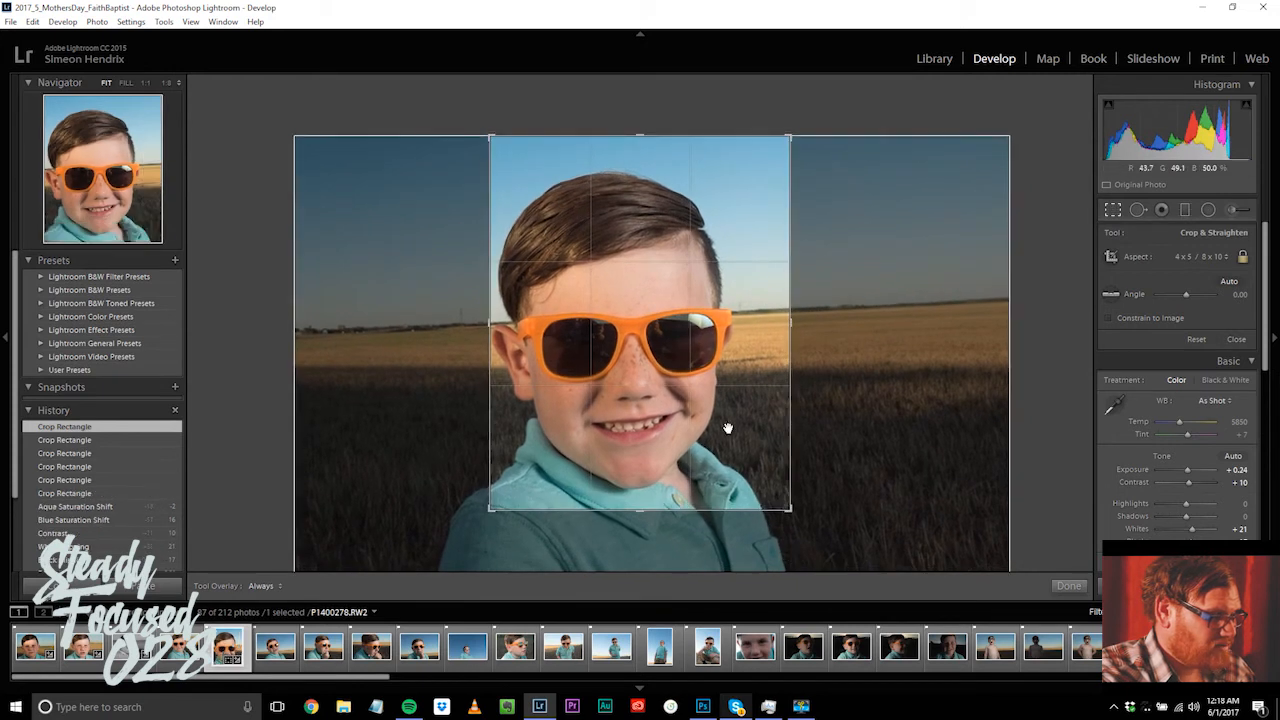
left_click_drag(679, 337, 689, 291)
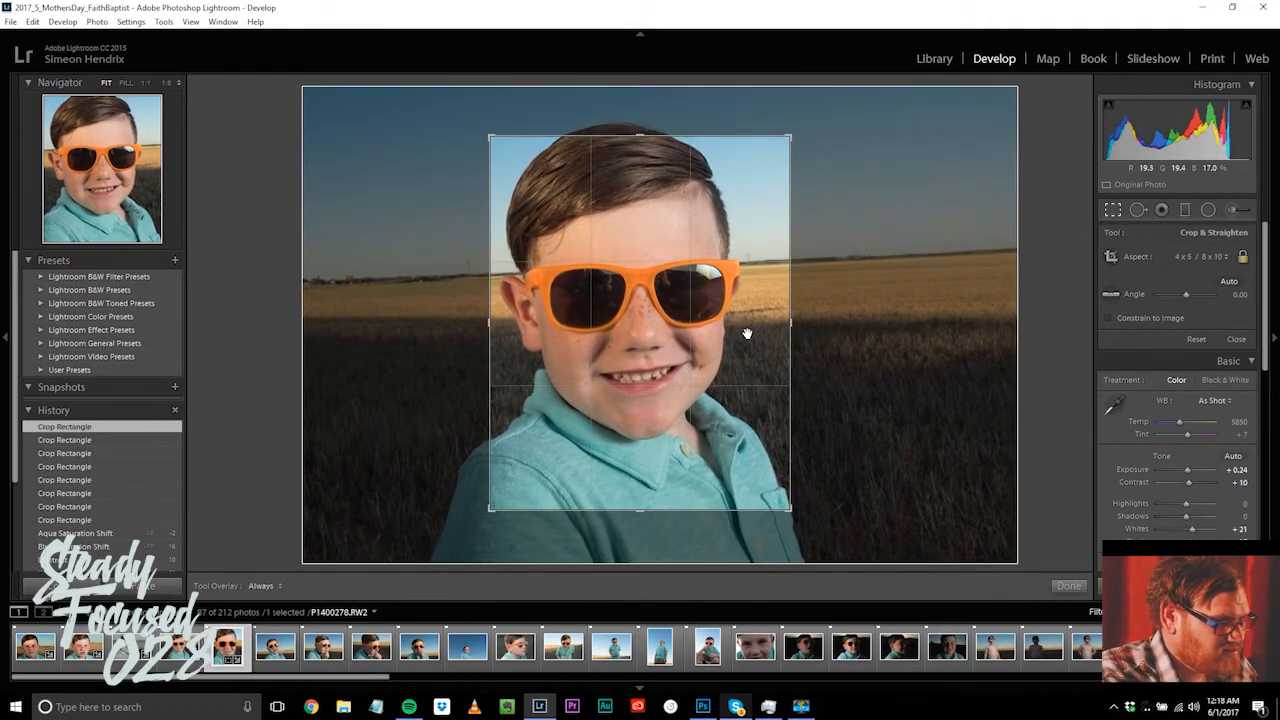
key("Return")
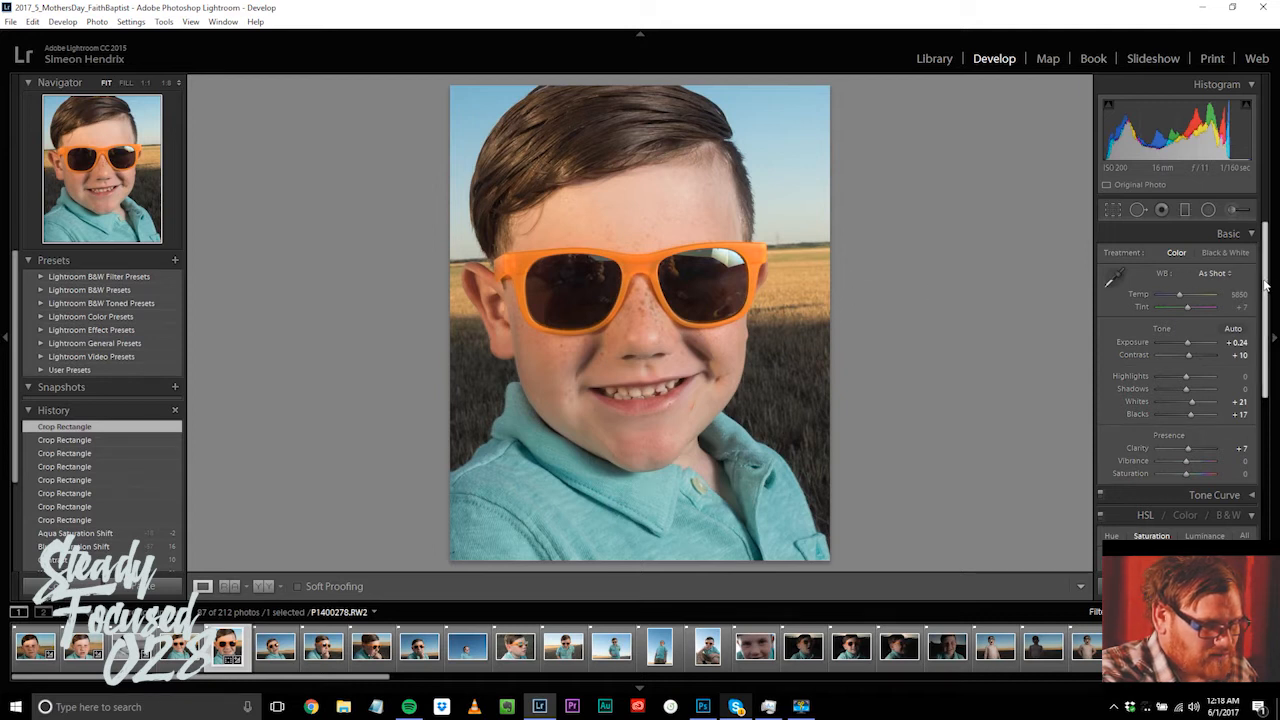
Step: Try the Daylight, Auto, Shade and Cloudy white balance presets on the cropped portrait
left_click(1228, 274)
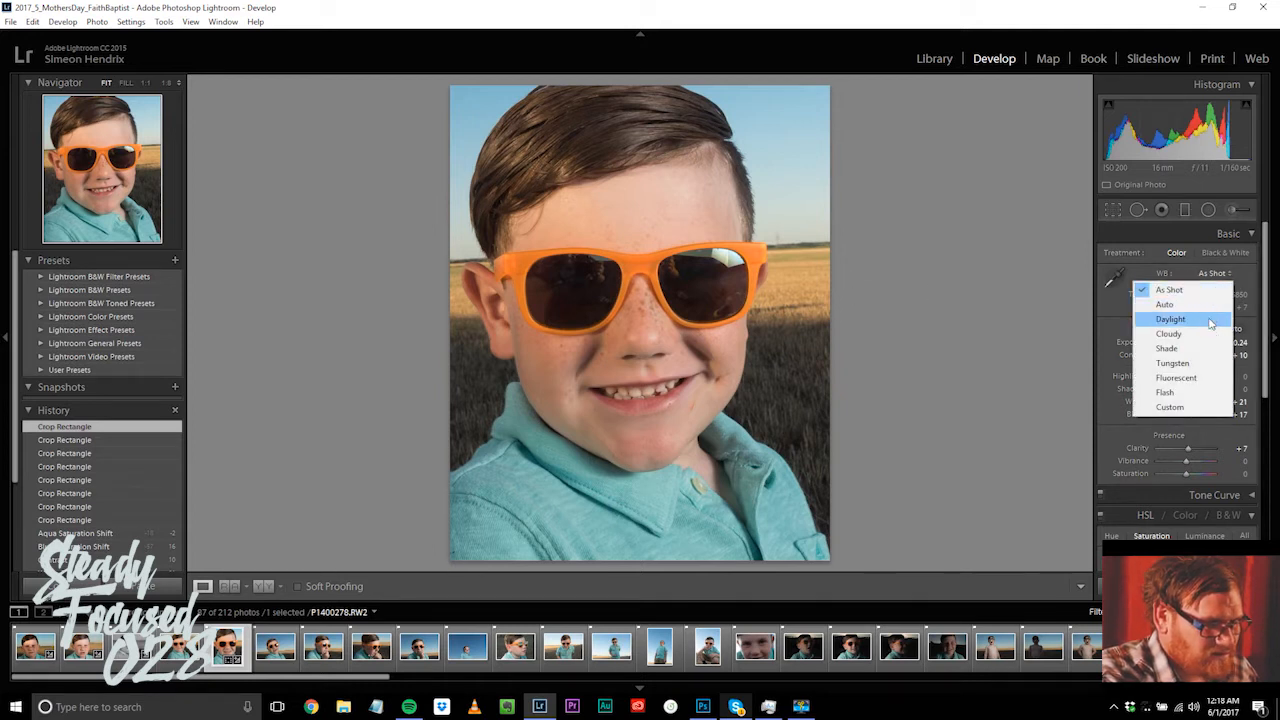
left_click(1210, 320)
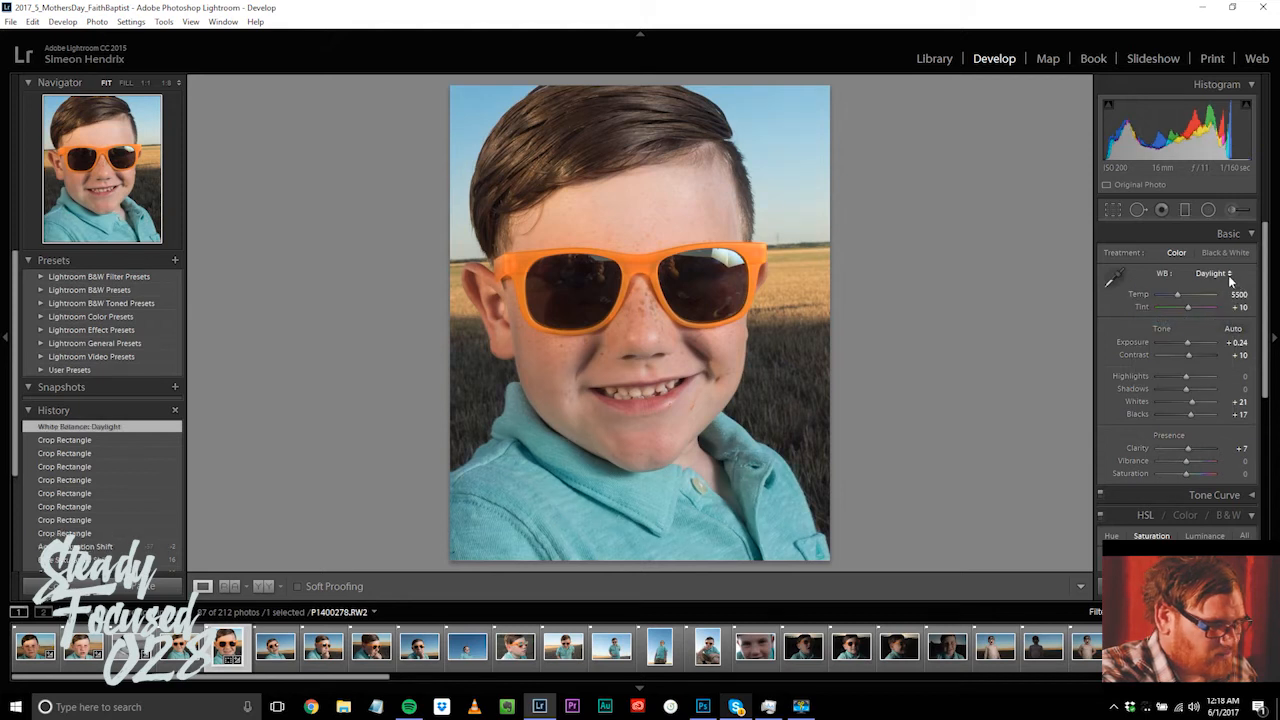
left_click(1230, 280)
left_click(1212, 310)
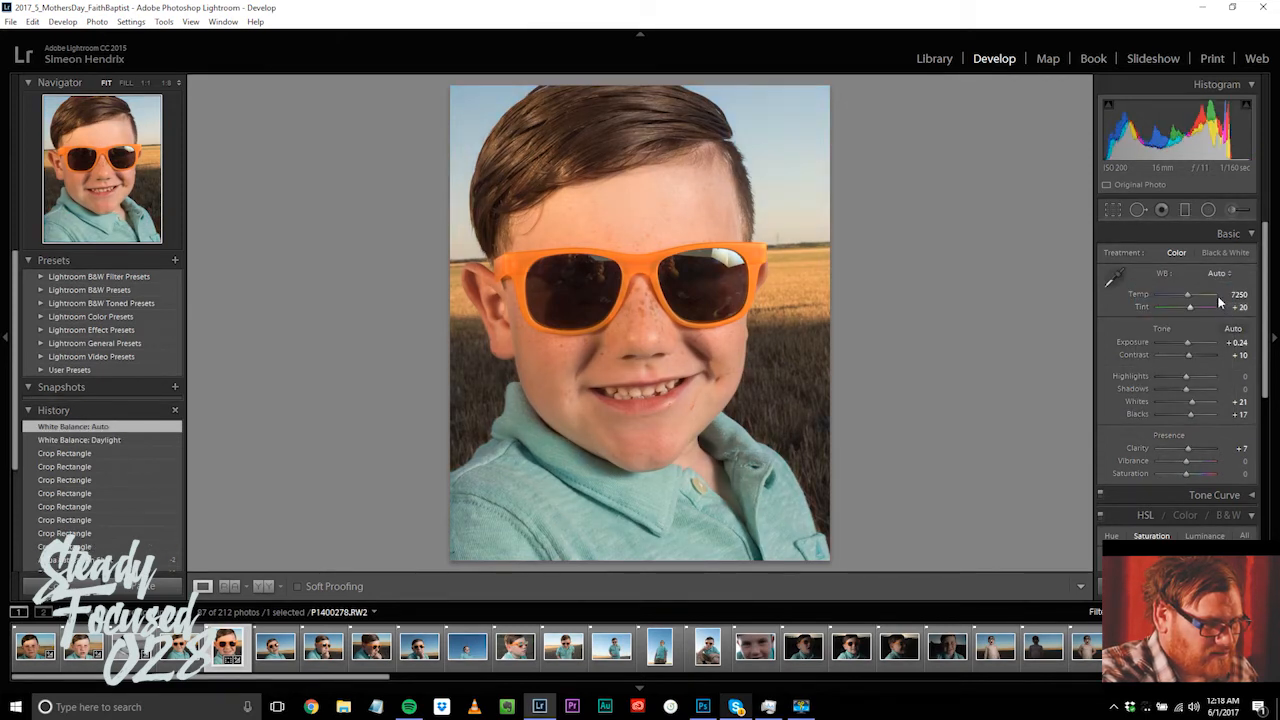
left_click(1217, 275)
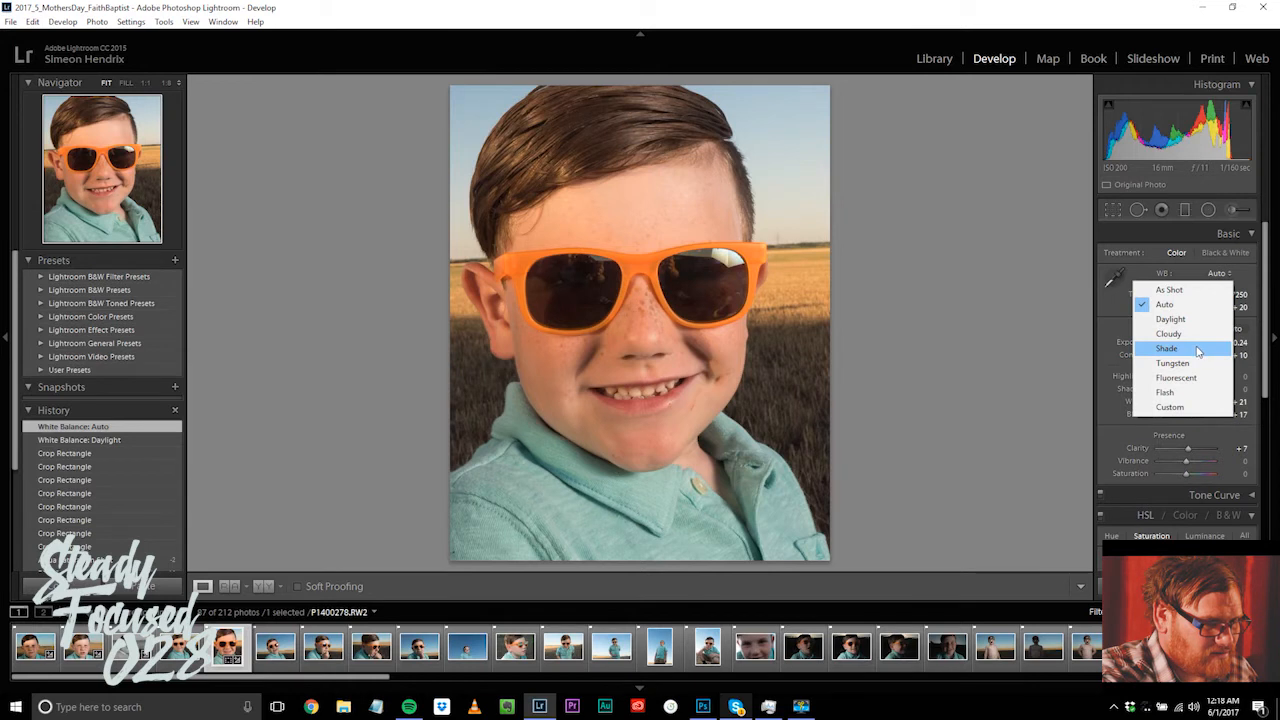
left_click(1200, 349)
left_click(1220, 273)
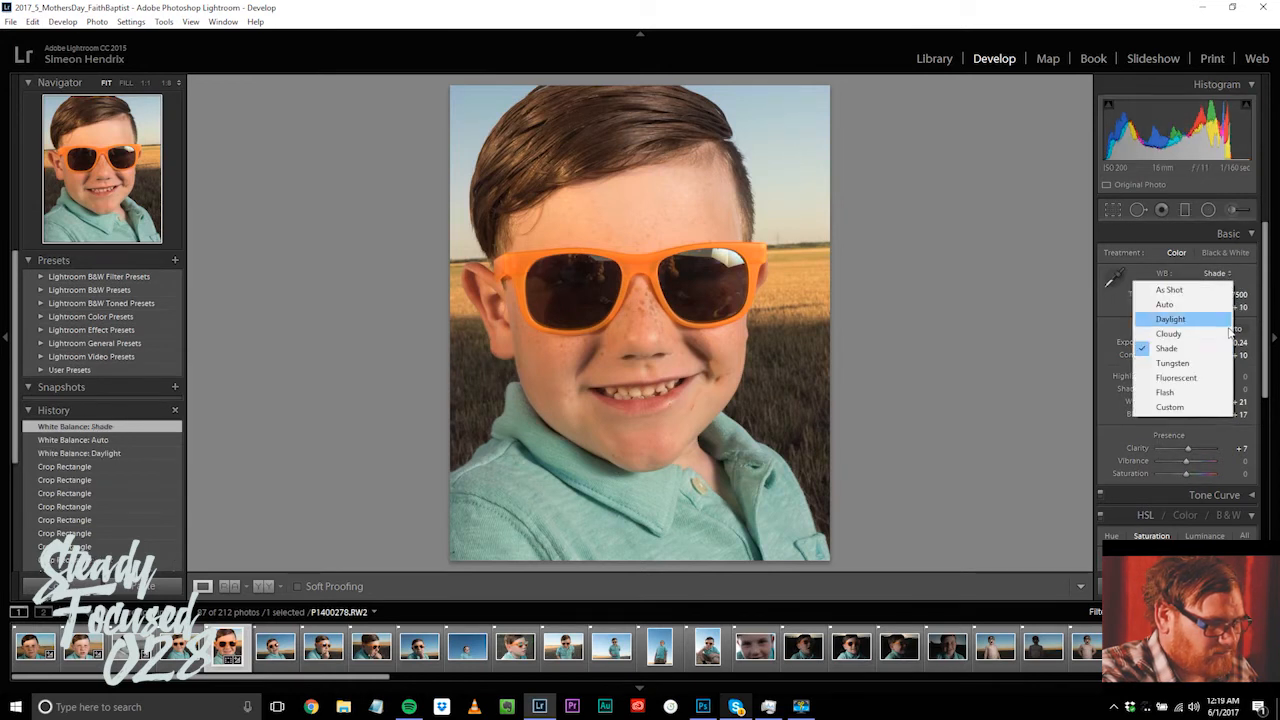
left_click(1220, 336)
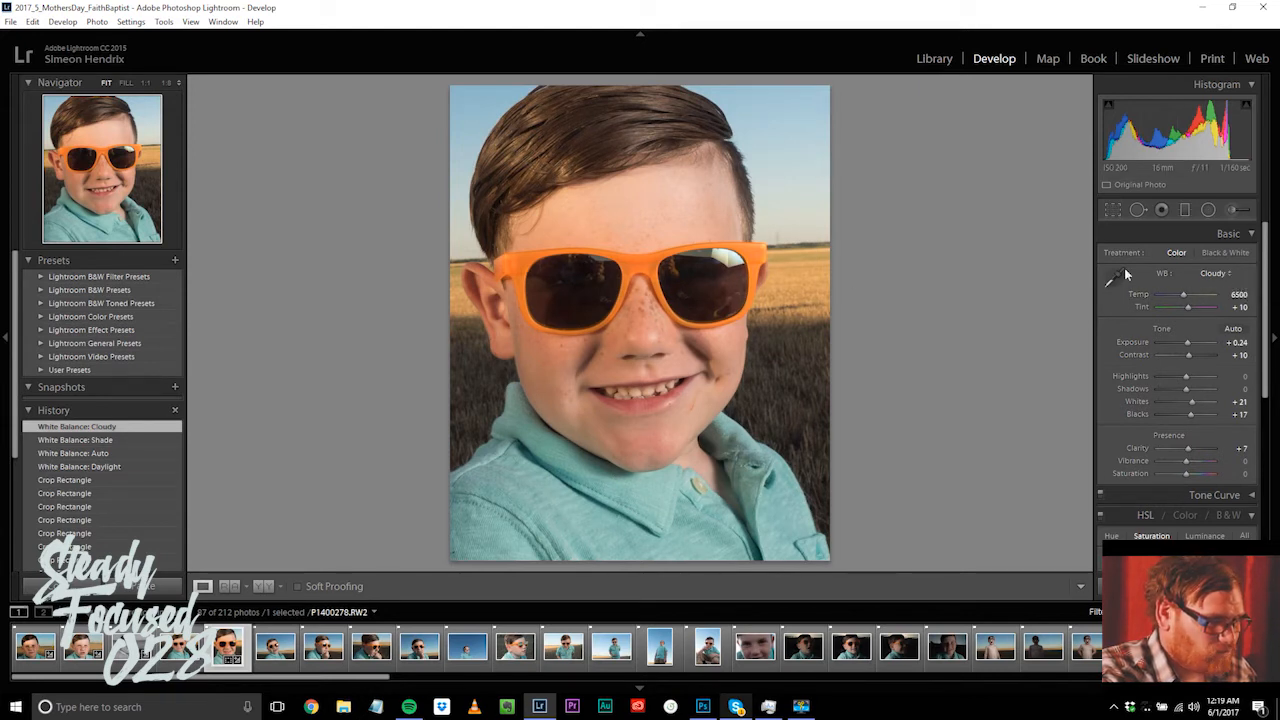
Step: Set the green saturation to +29 and the aqua saturation to +31 for the cropped portrait
left_click_drag(1265, 245, 1253, 365)
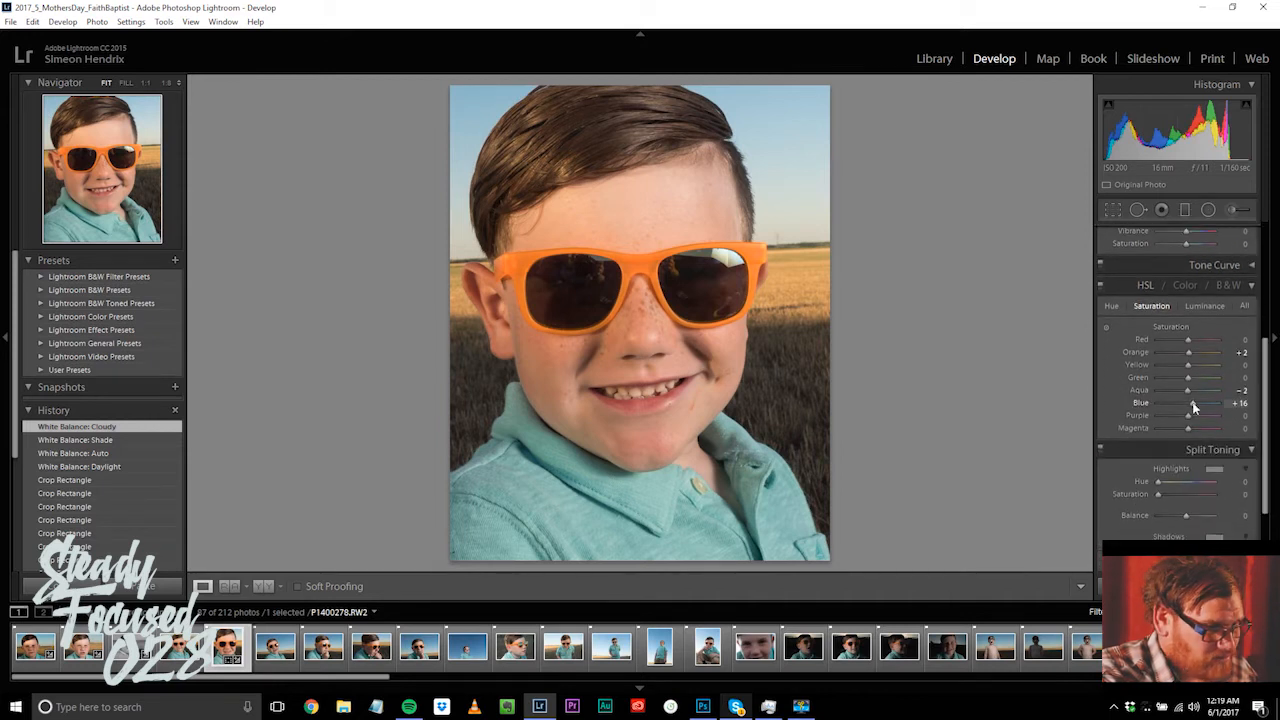
left_click_drag(1188, 378, 1122, 392)
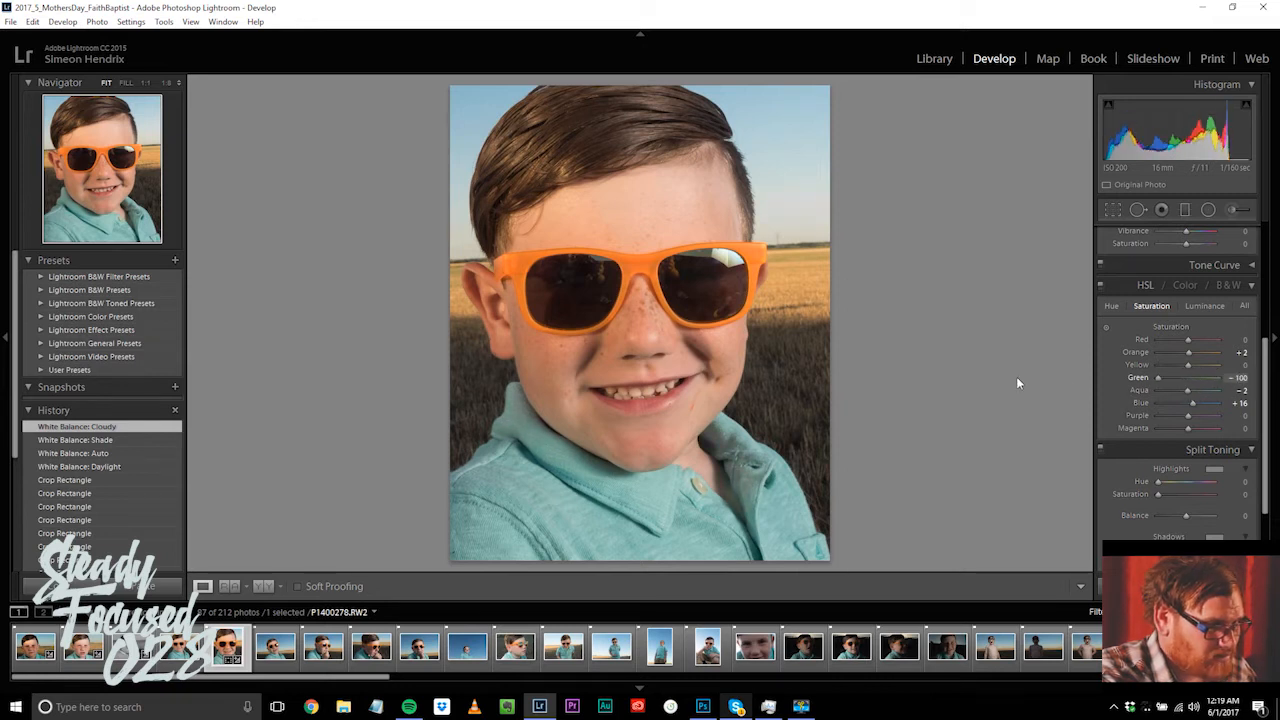
left_click_drag(1120, 375, 1198, 384)
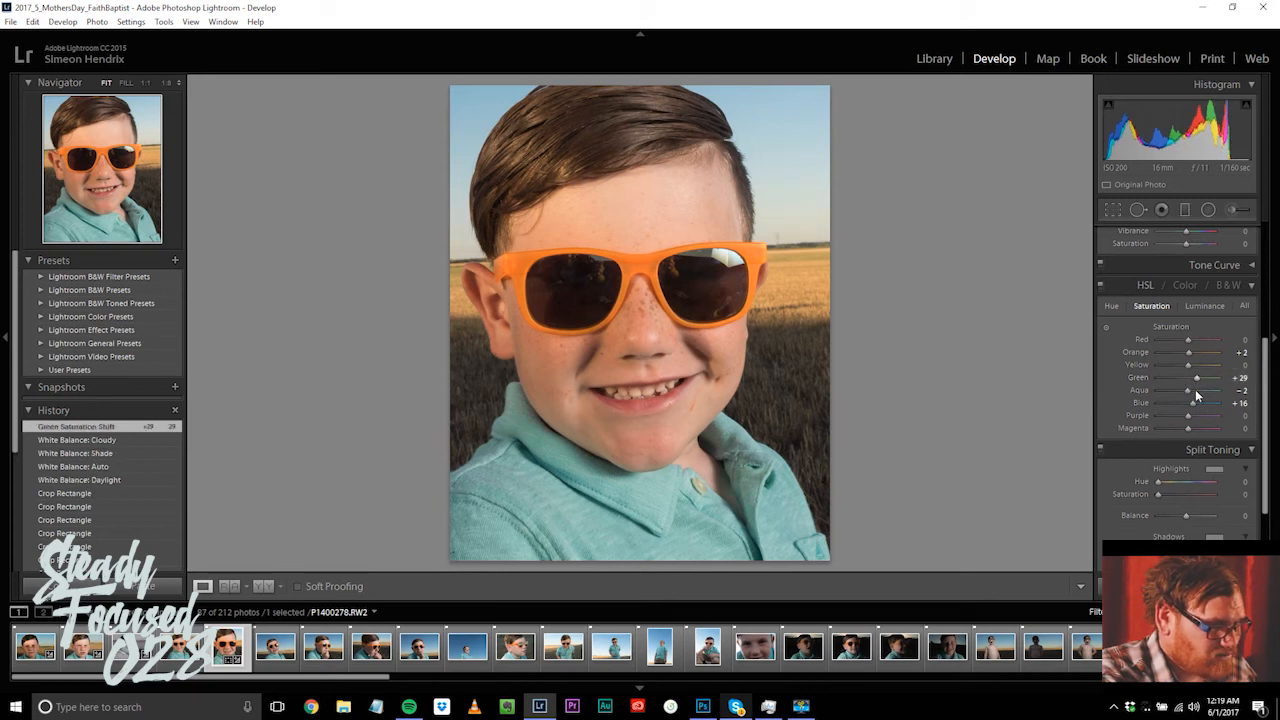
left_click_drag(1205, 385, 1181, 401)
left_click_drag(1198, 391, 831, 402)
left_click_drag(1136, 415, 1199, 413)
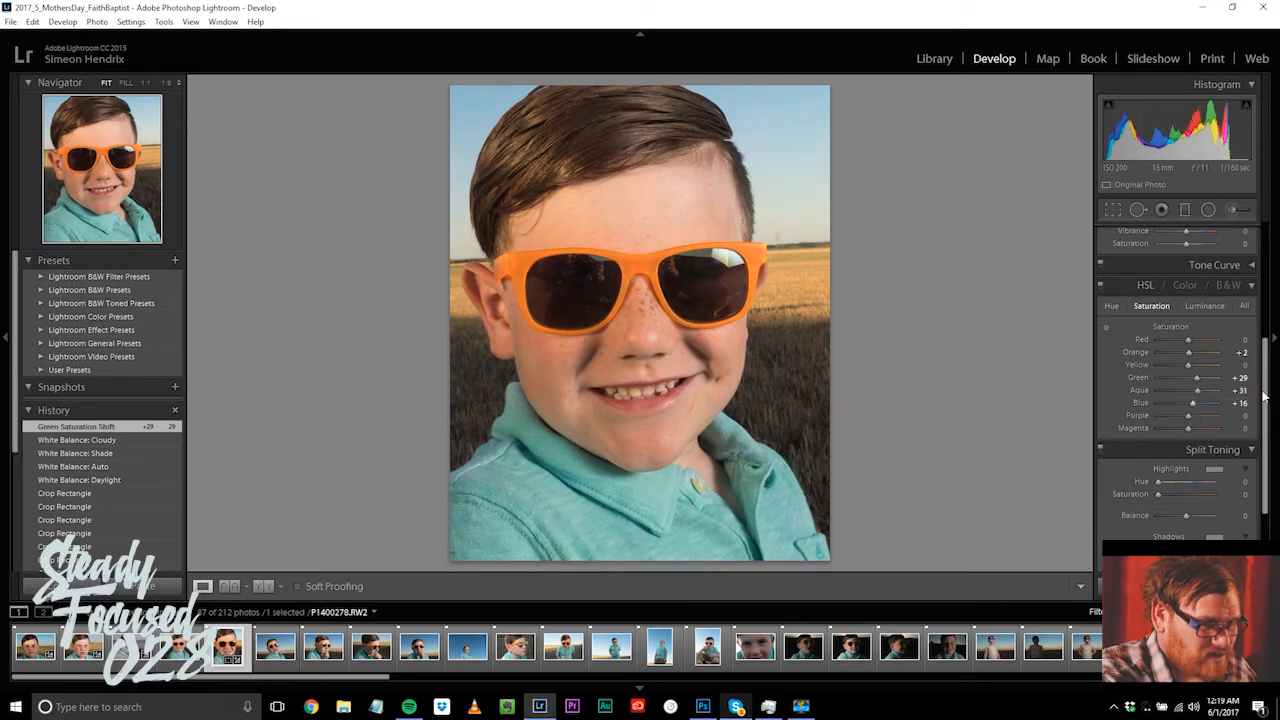
Step: Raise the portrait's overall saturation to +19 and set its white balance back to As Shot
scroll(1267, 386, "up", 3)
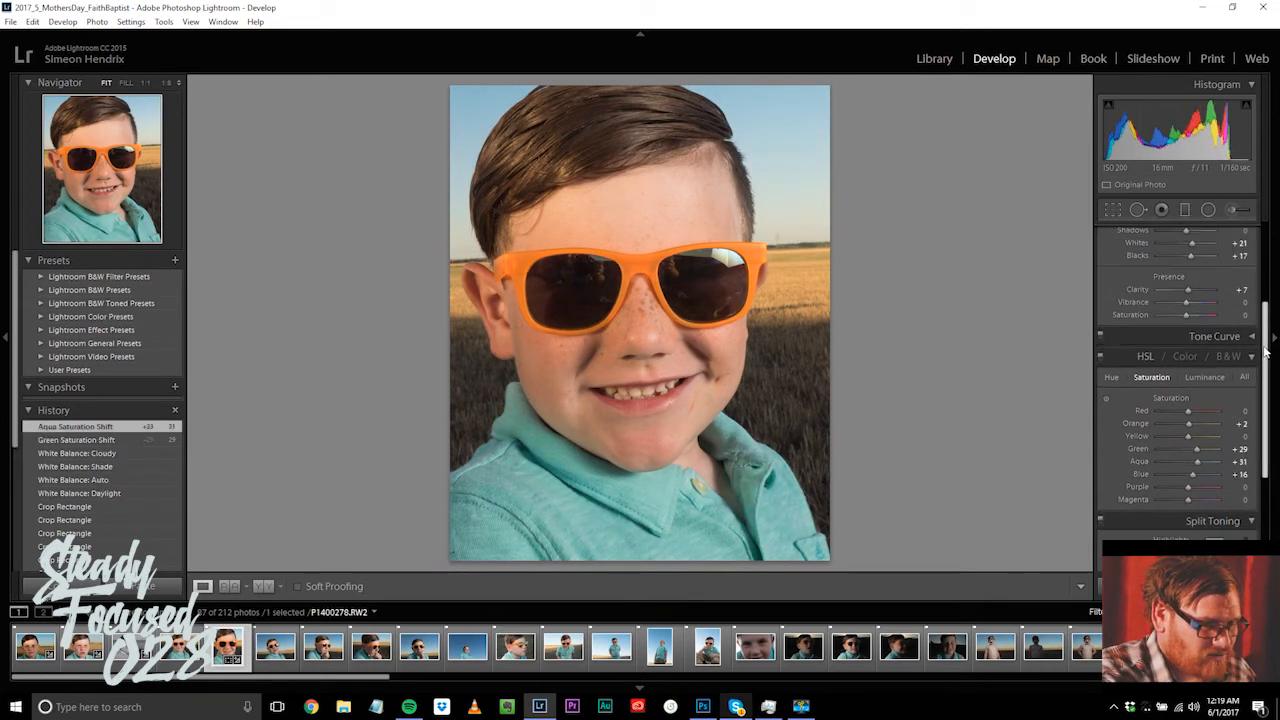
left_click_drag(1187, 388, 1193, 385)
scroll(1260, 272, "up", 2)
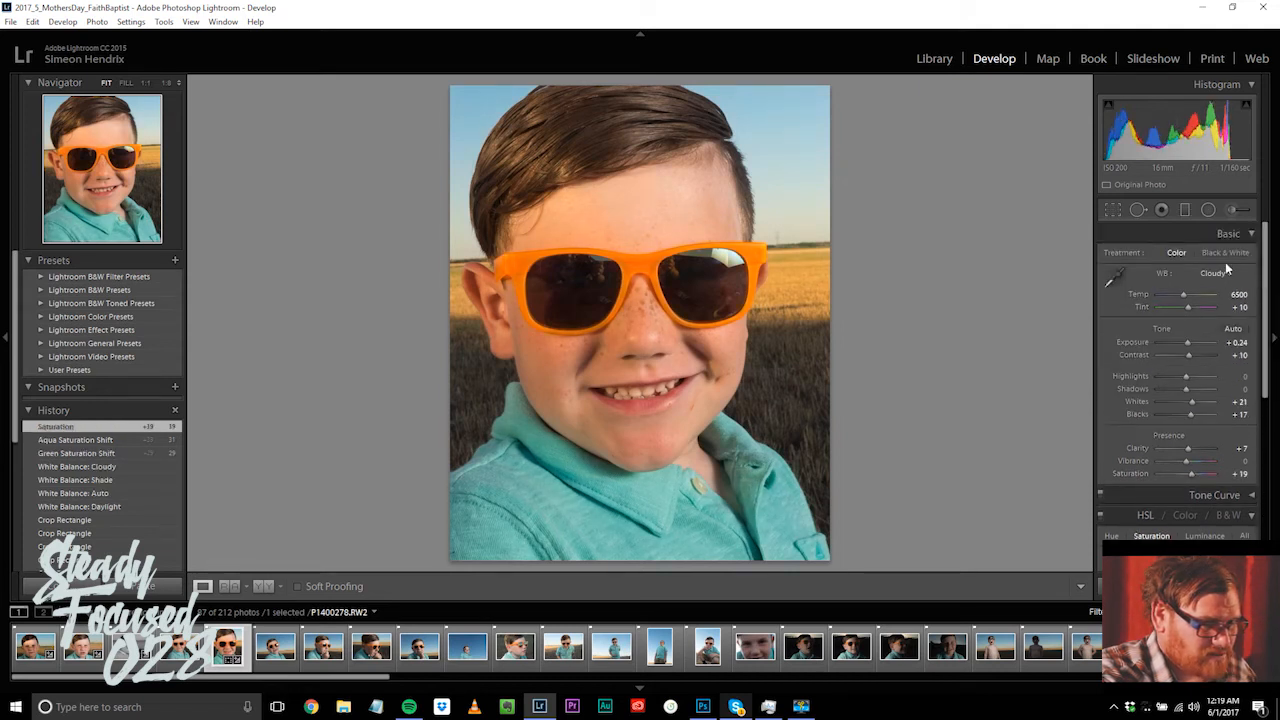
left_click(1234, 270)
left_click(1160, 284)
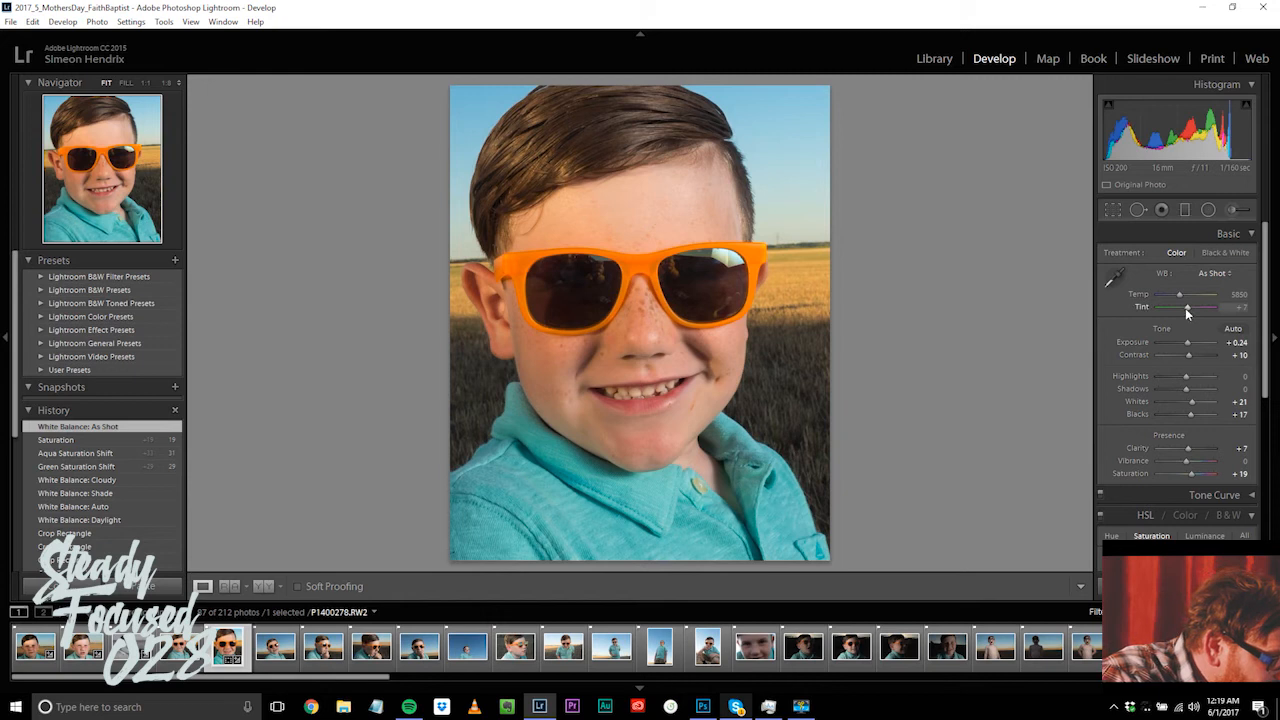
Step: Inspect the sunglasses, nose, mouth and cheeks at 1:1 for skin blemishes, and return to the fitted view
left_click(635, 315)
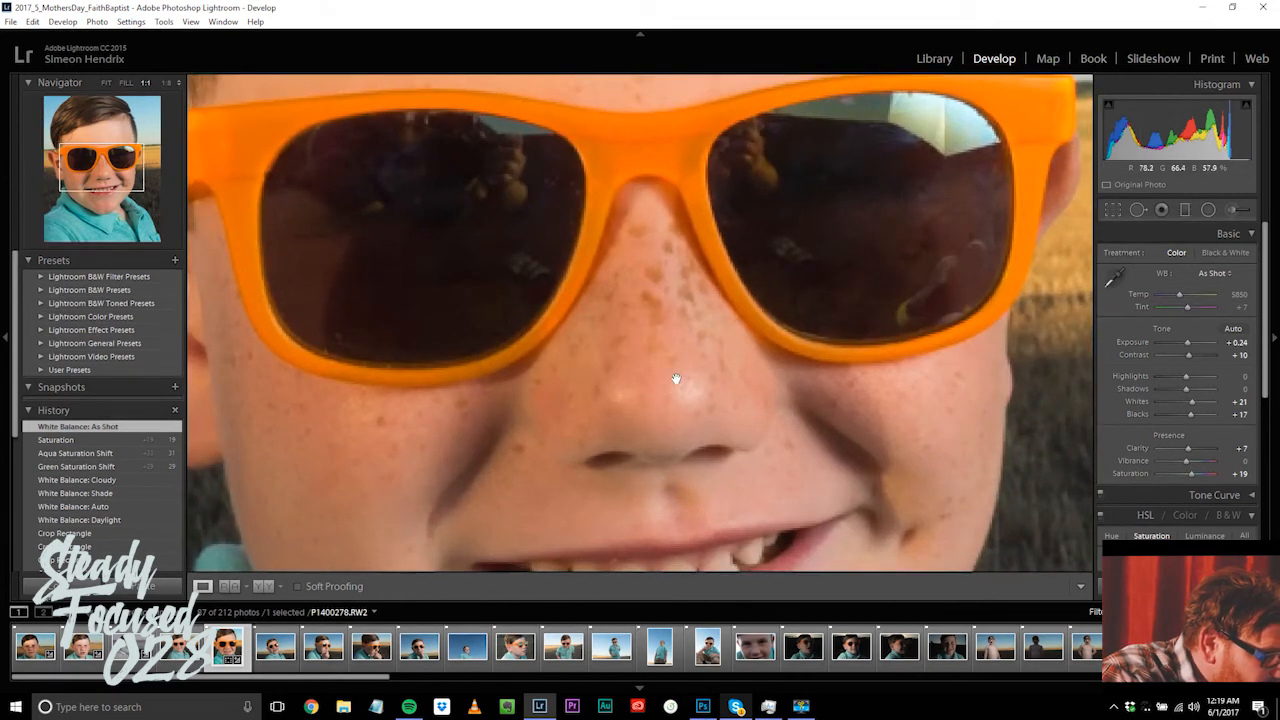
left_click_drag(644, 313, 651, 226)
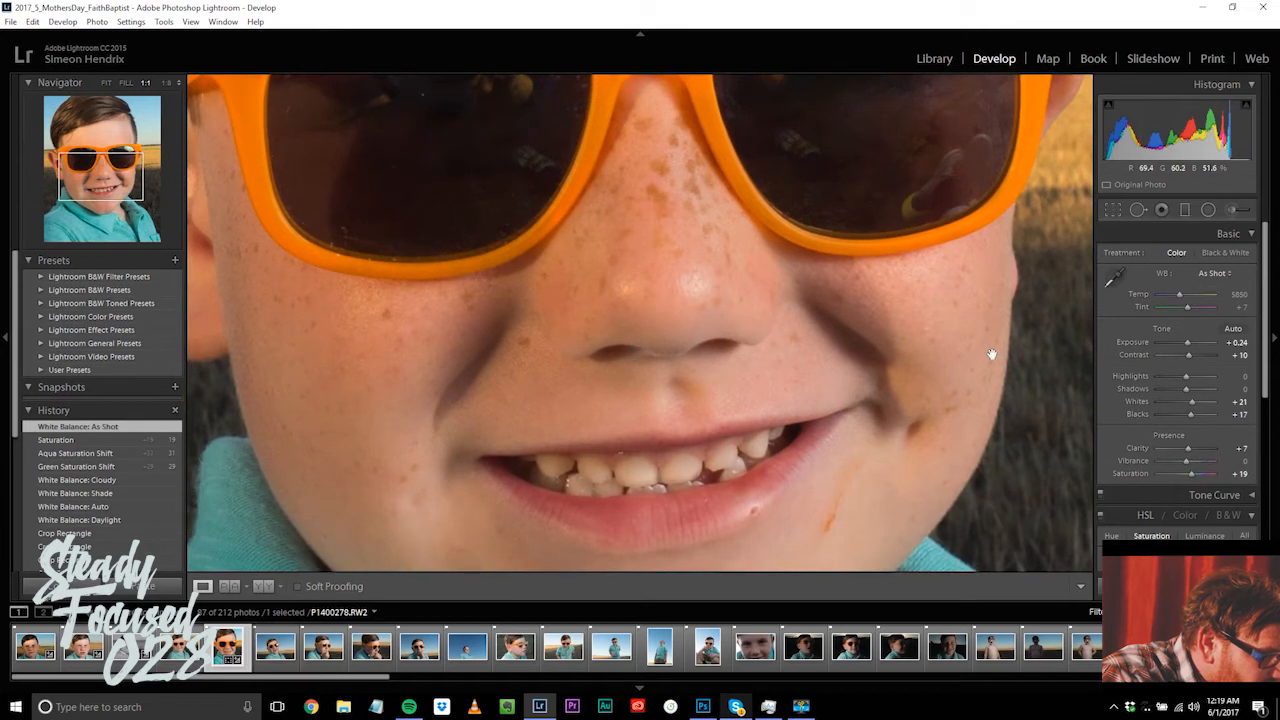
left_click_drag(694, 263, 655, 298)
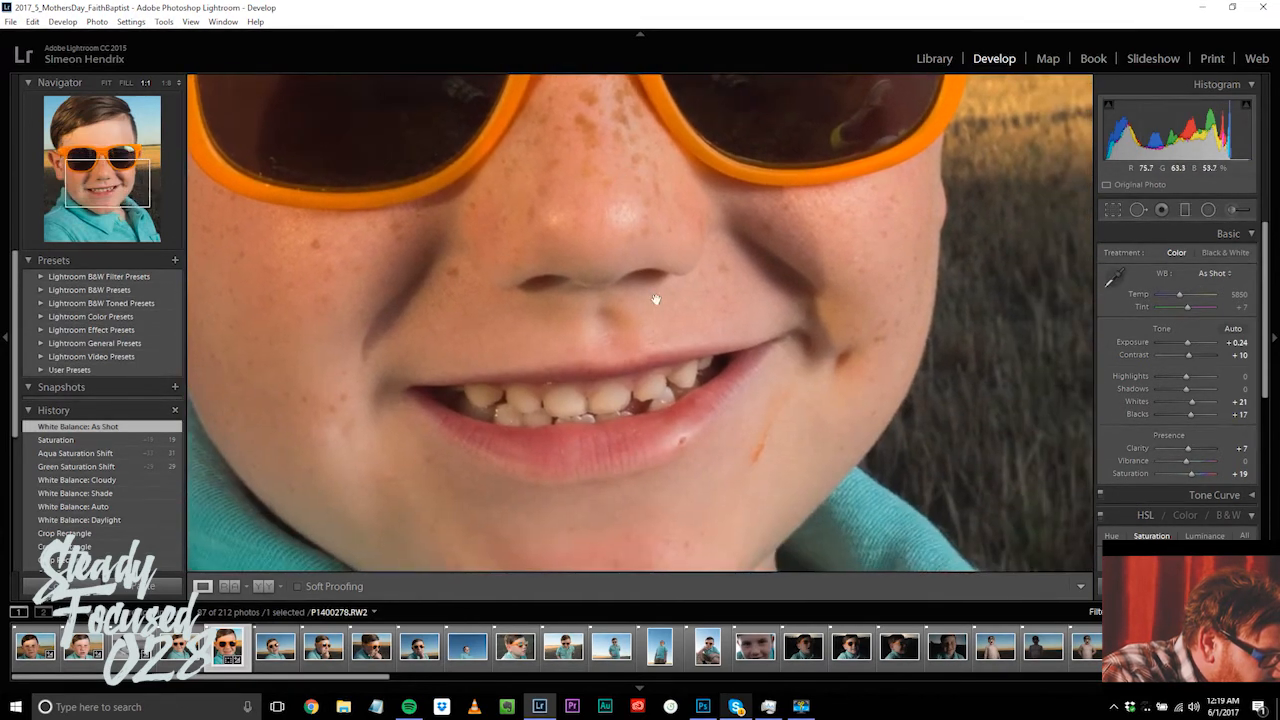
left_click(757, 444)
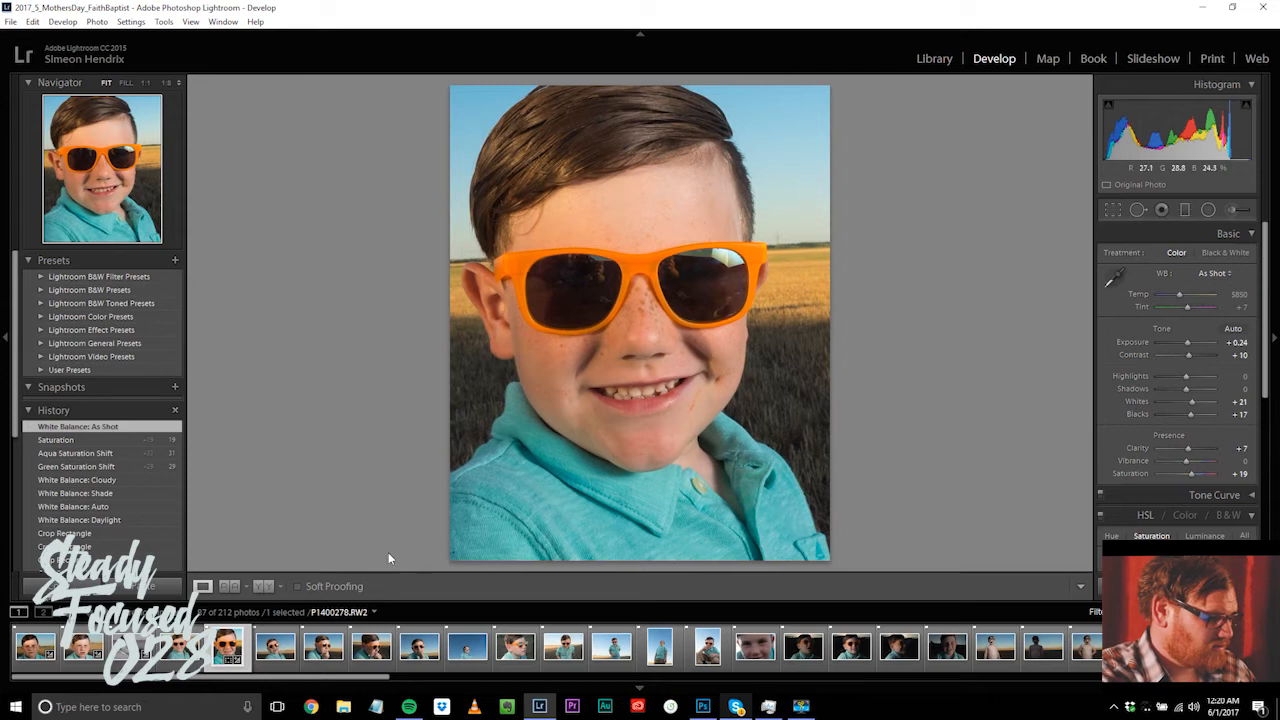
Step: Remove P1400280.RW2 from the Lightroom catalog without deleting it from disk
left_click(273, 652)
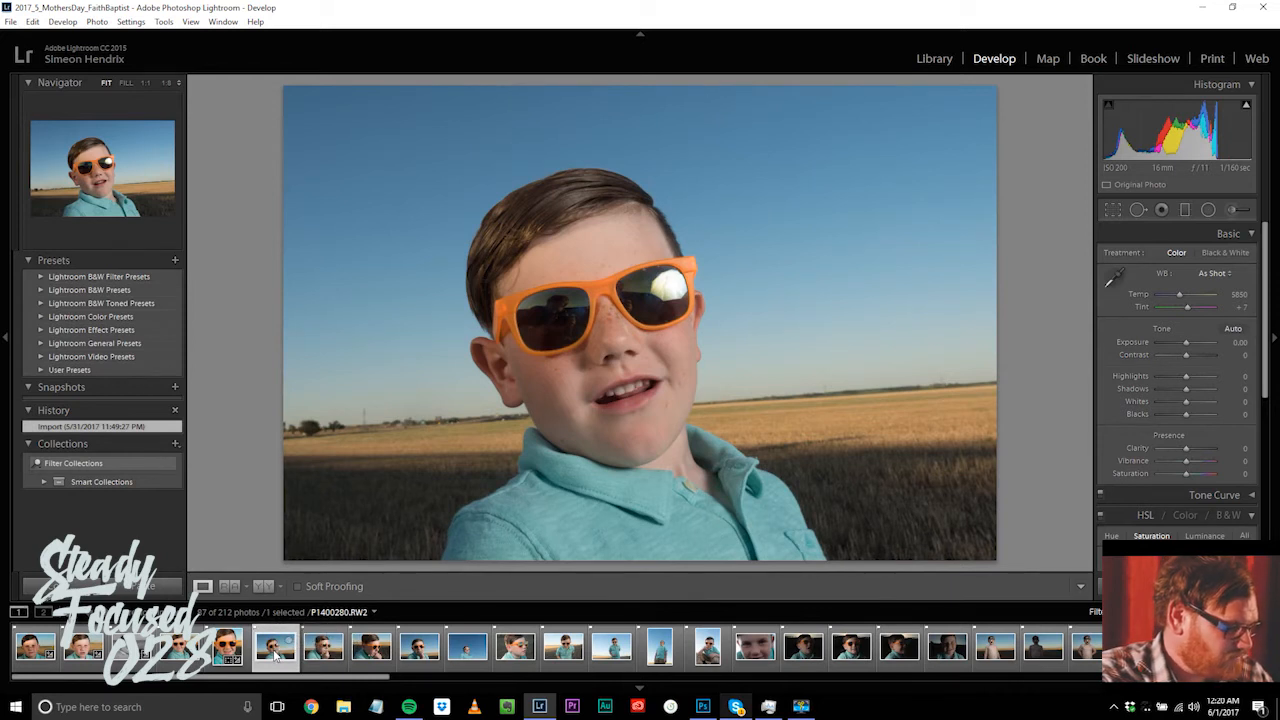
key("Delete")
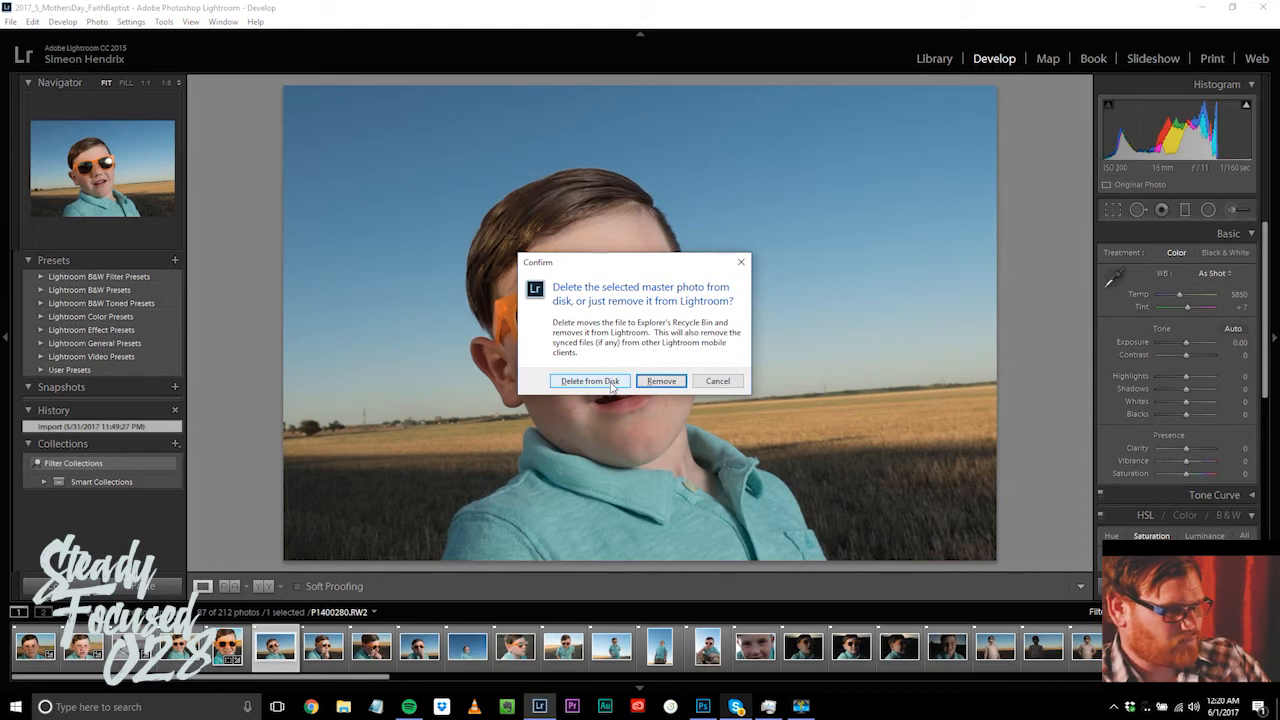
left_click(671, 385)
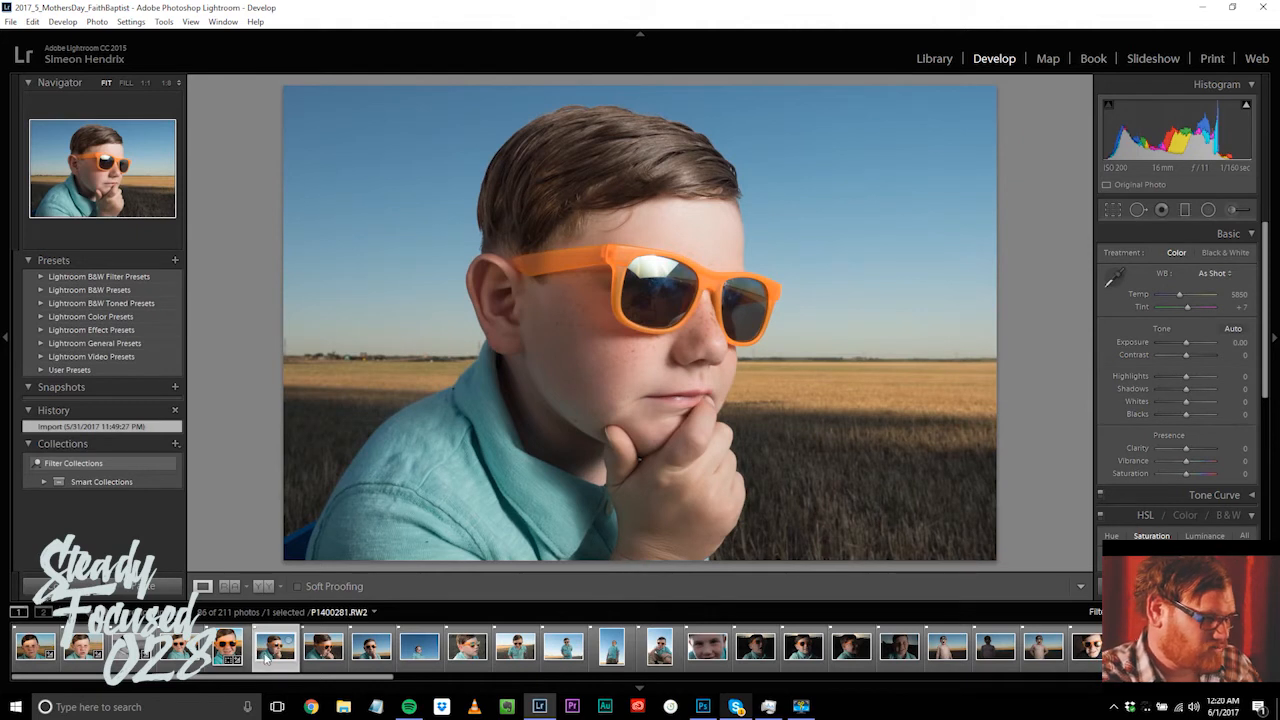
Step: Paste the copied develop settings onto P1400281.RW2 and set its blue saturation to +22
key("ctrl+shift+v")
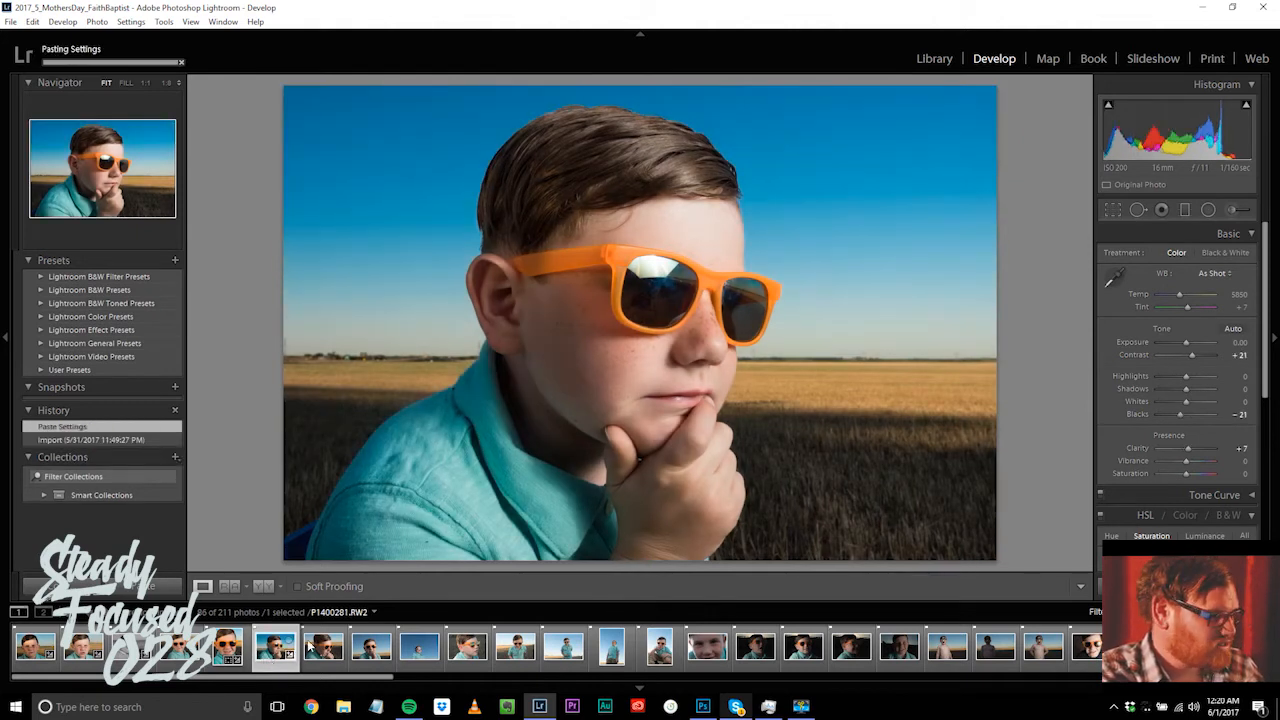
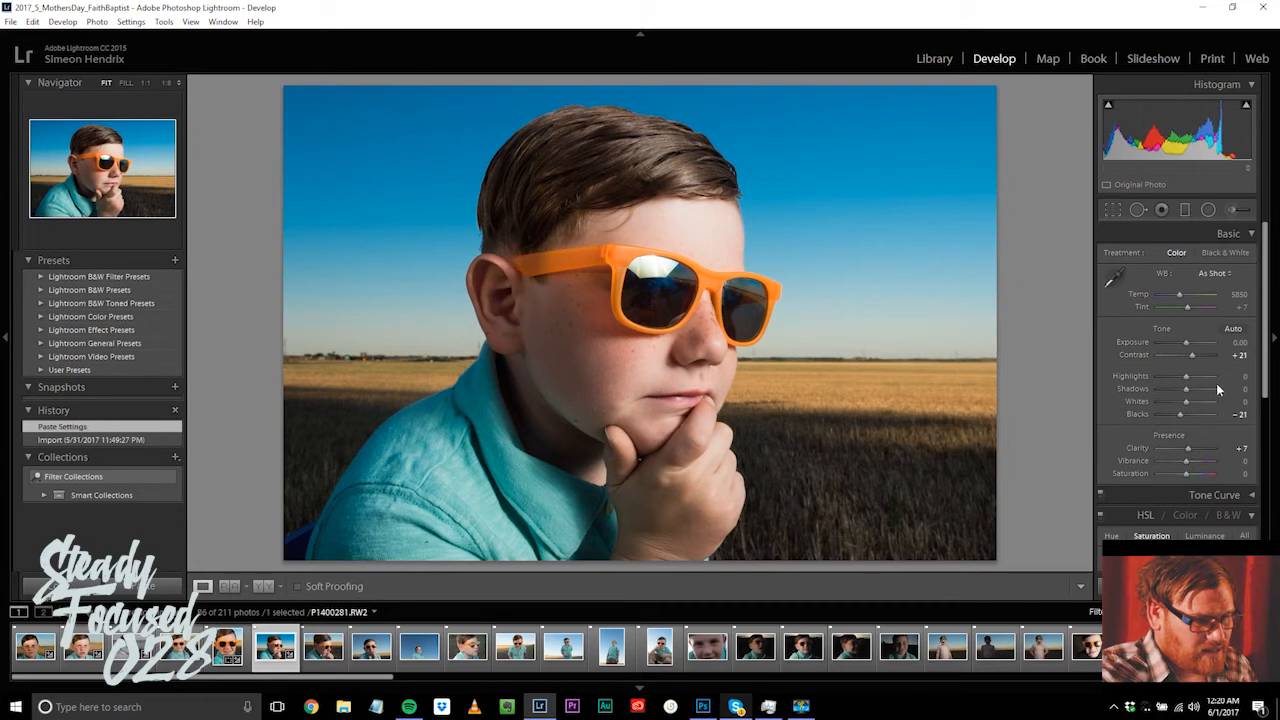
left_click_drag(1268, 380, 1131, 481)
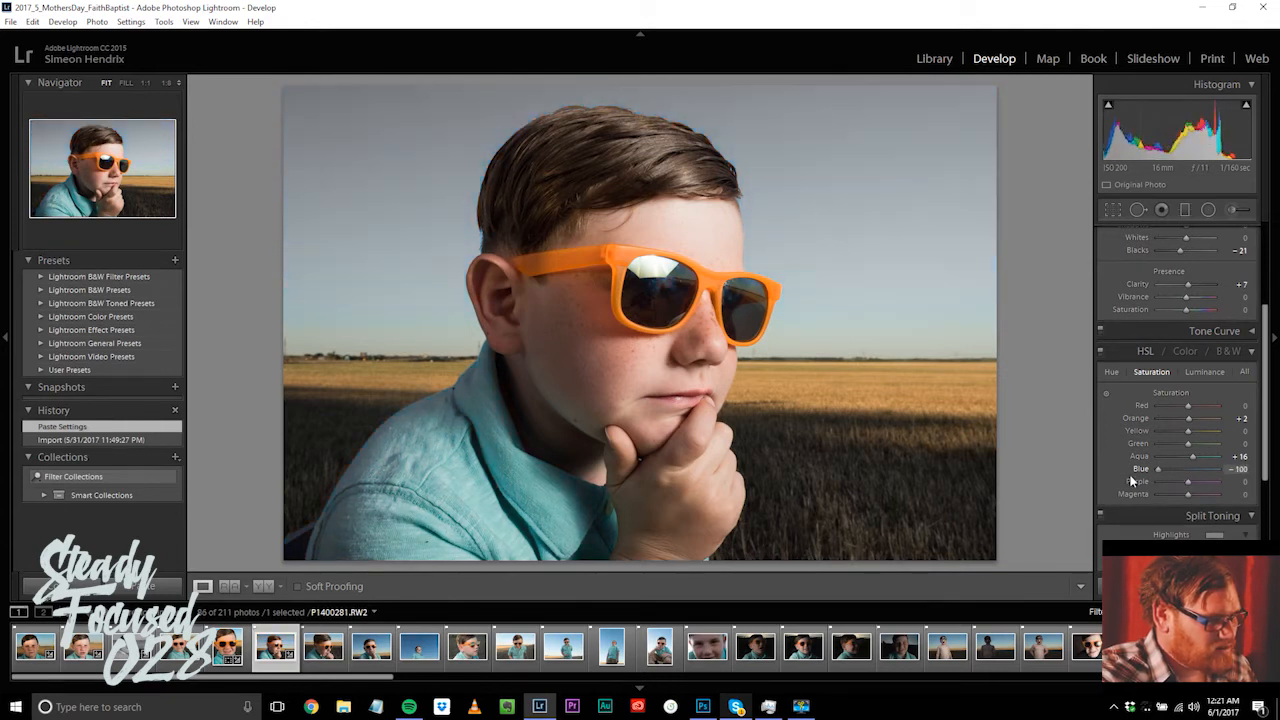
left_click_drag(1137, 478, 1268, 472)
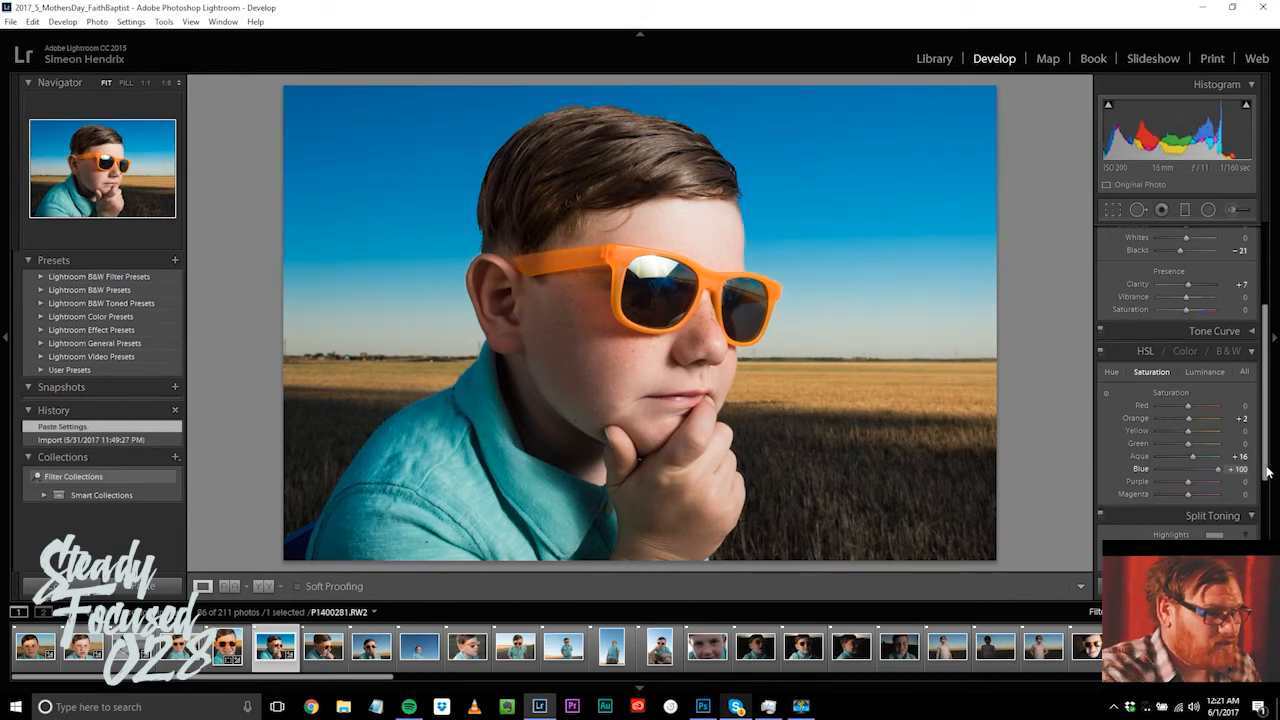
left_click_drag(1229, 467, 1071, 478)
left_click_drag(1158, 468, 1193, 474)
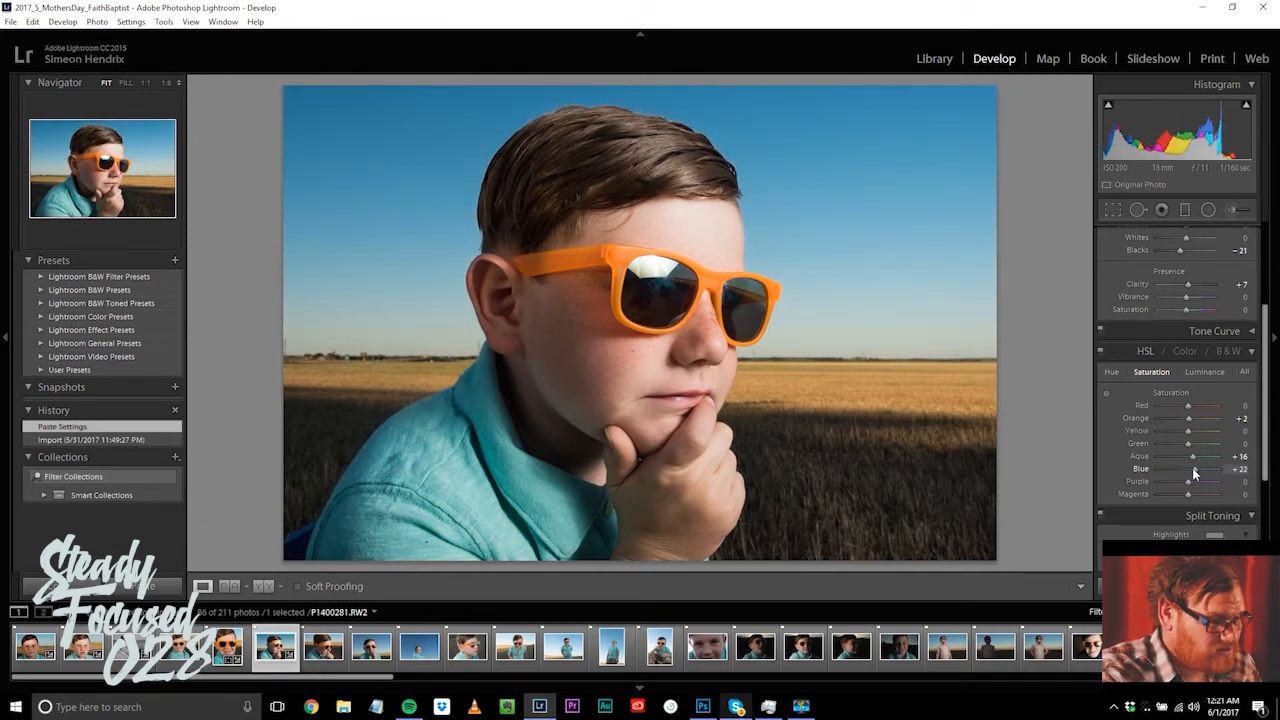
left_click_drag(1195, 472, 1191, 473)
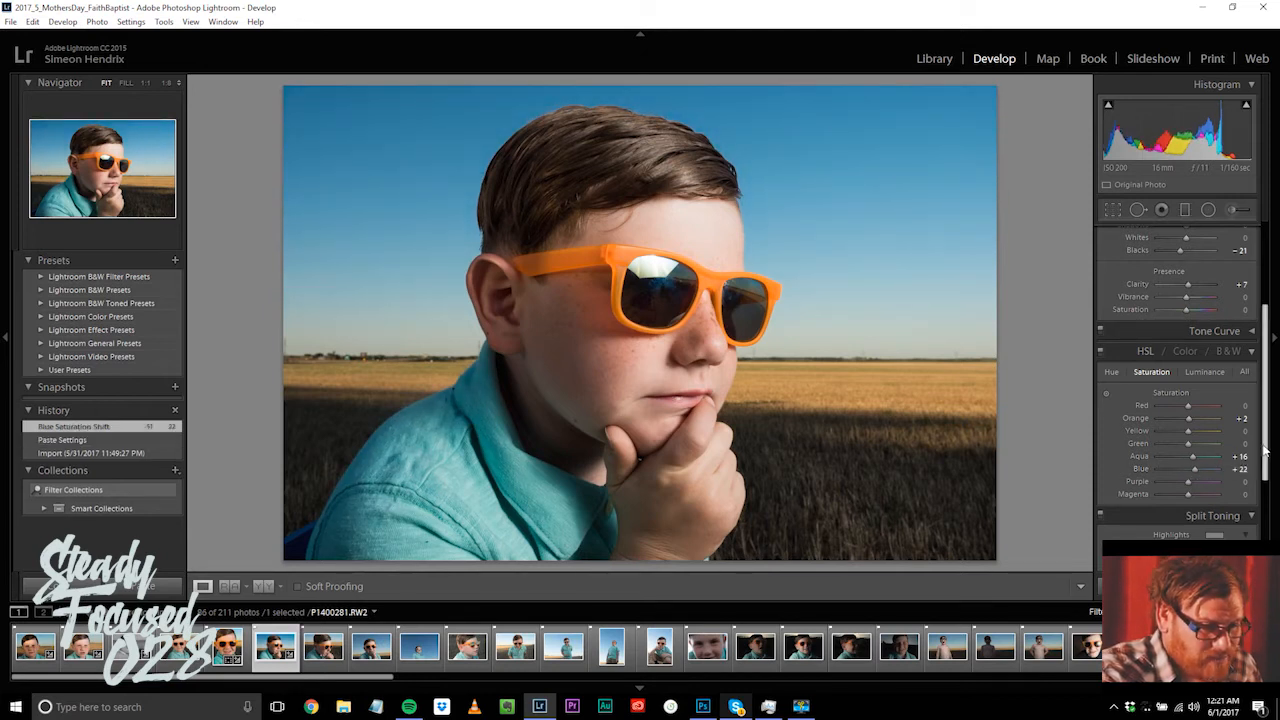
Step: Raise the portrait's orange saturation to +7 and its overall saturation to +7
left_click_drag(1265, 447, 1265, 342)
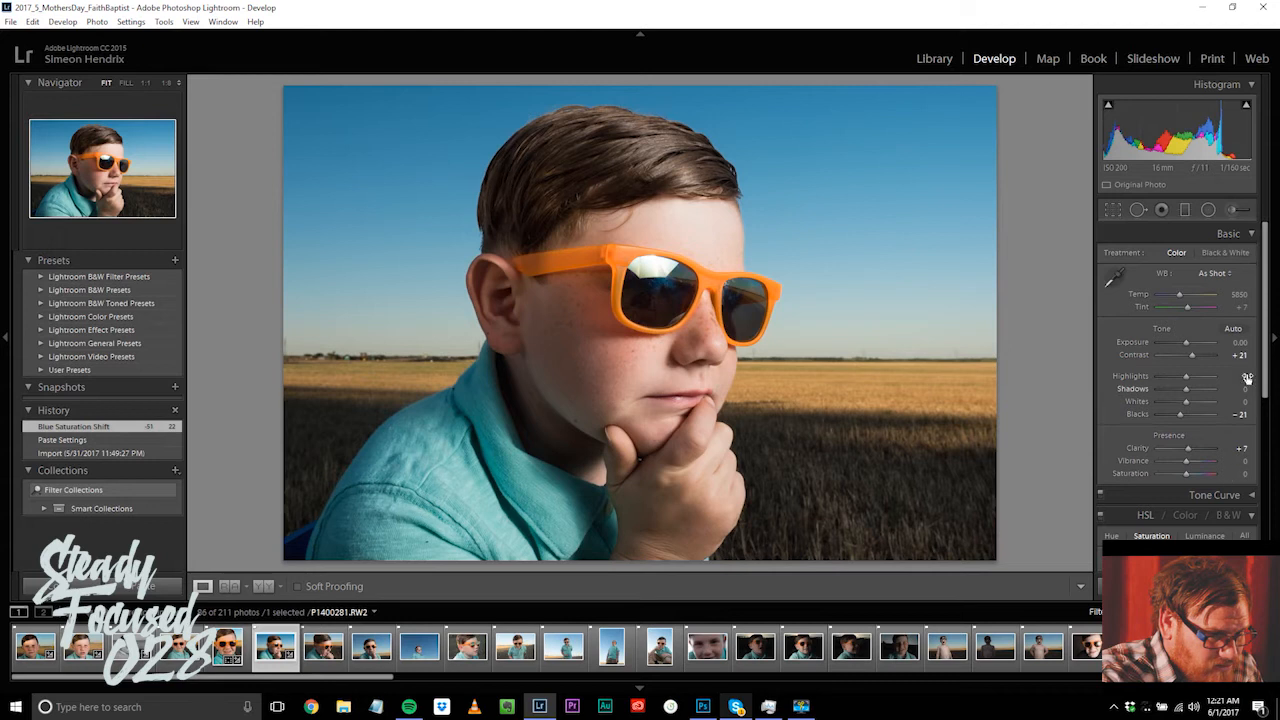
left_click_drag(1264, 340, 1266, 438)
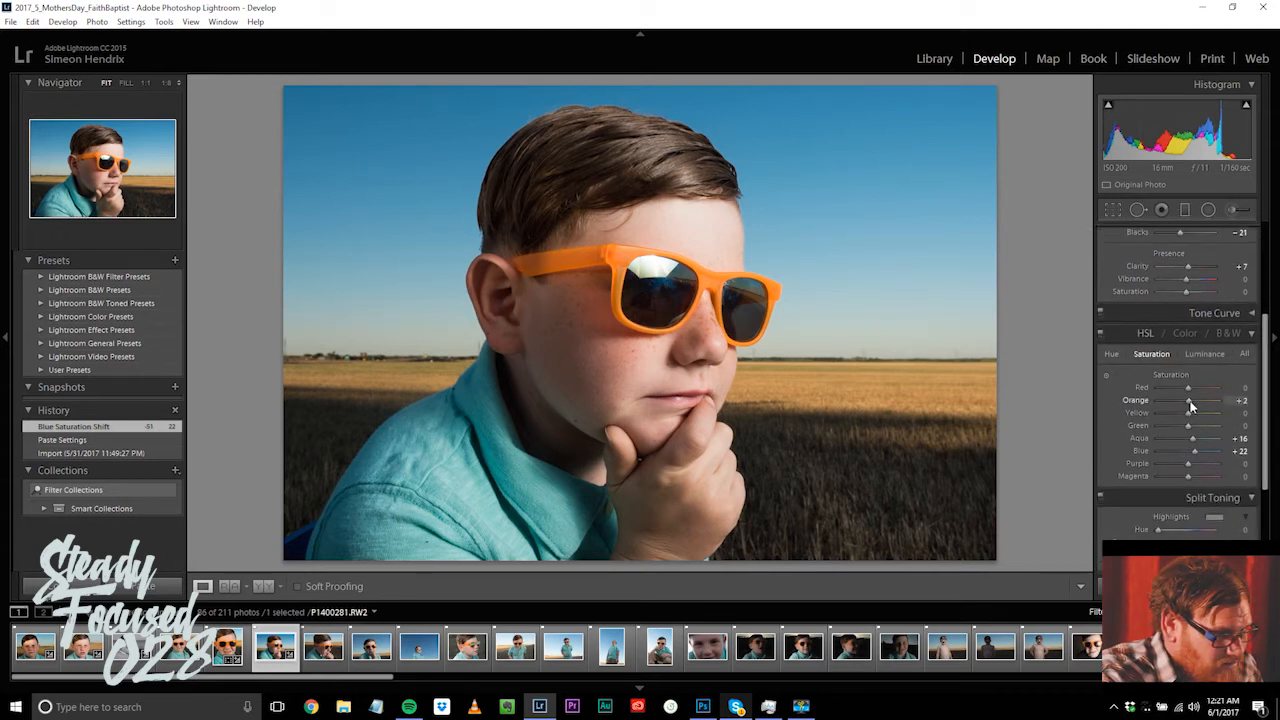
left_click_drag(1191, 401, 1265, 391)
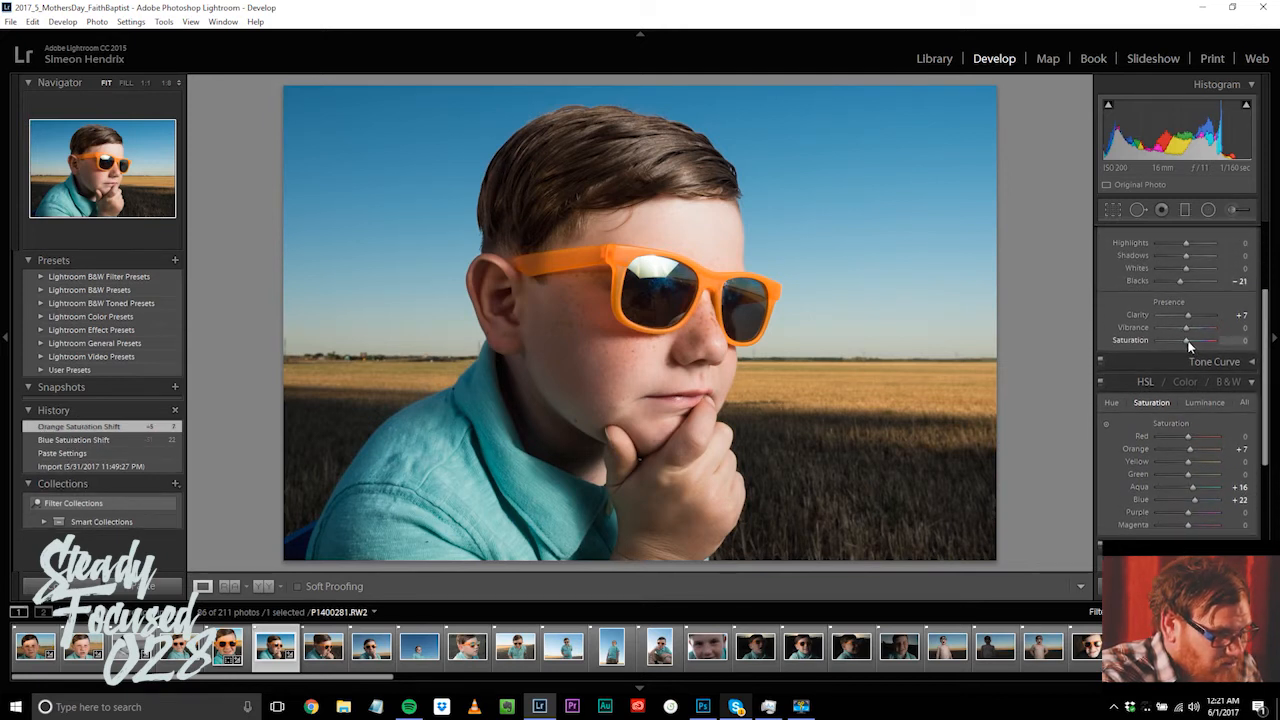
left_click_drag(1189, 346, 1192, 347)
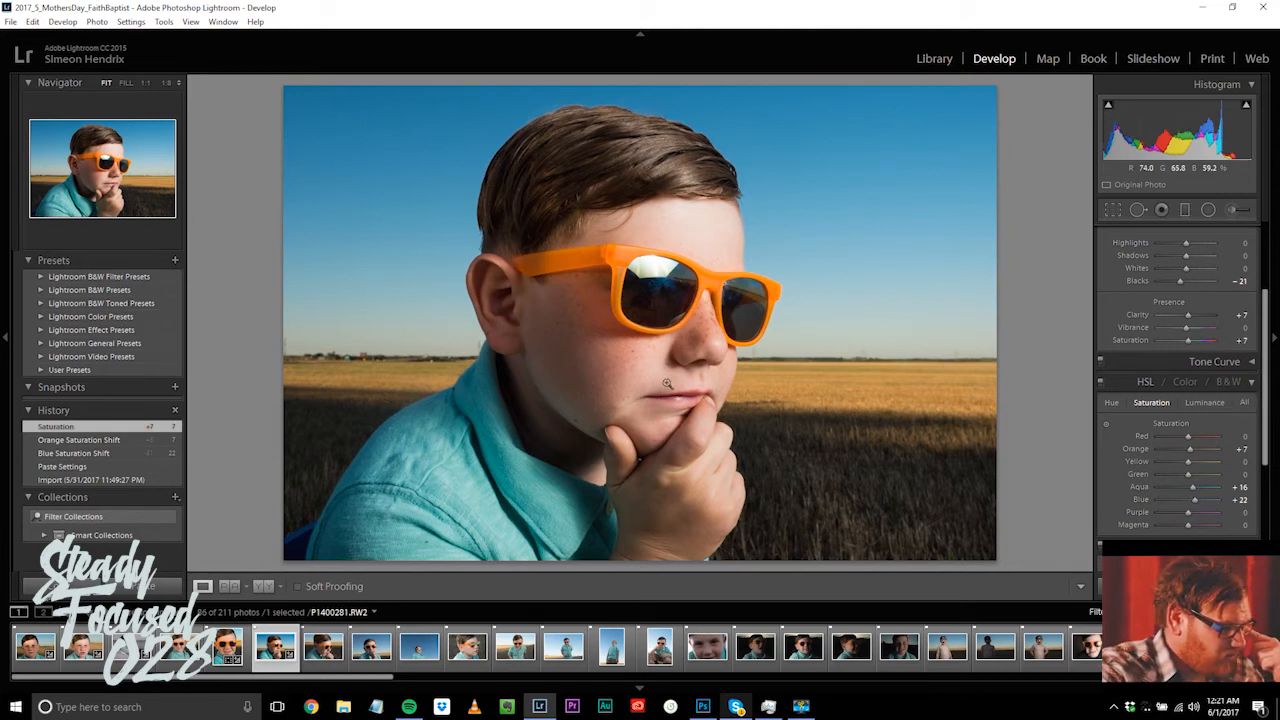
Step: Open P1400281.RW2 in Adobe Photoshop CC 2017, proceeding despite the Camera Raw compatibility notice
right_click(274, 655)
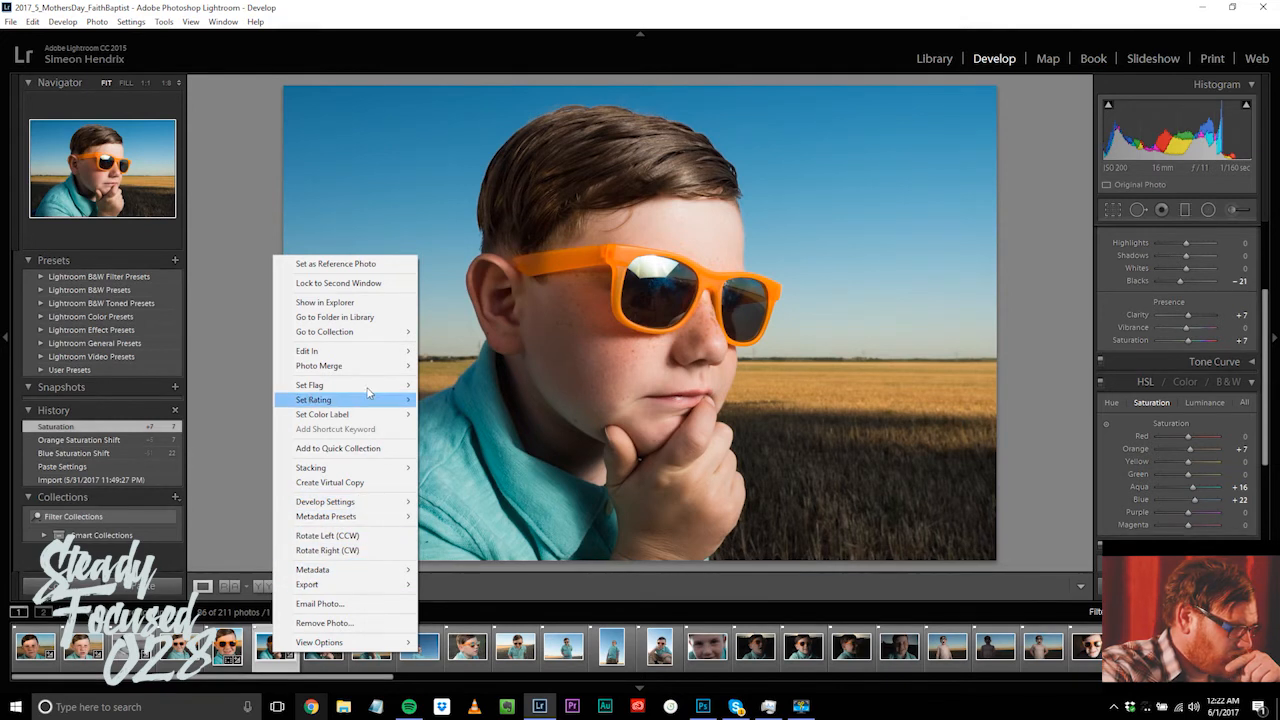
mouse_move(368, 358)
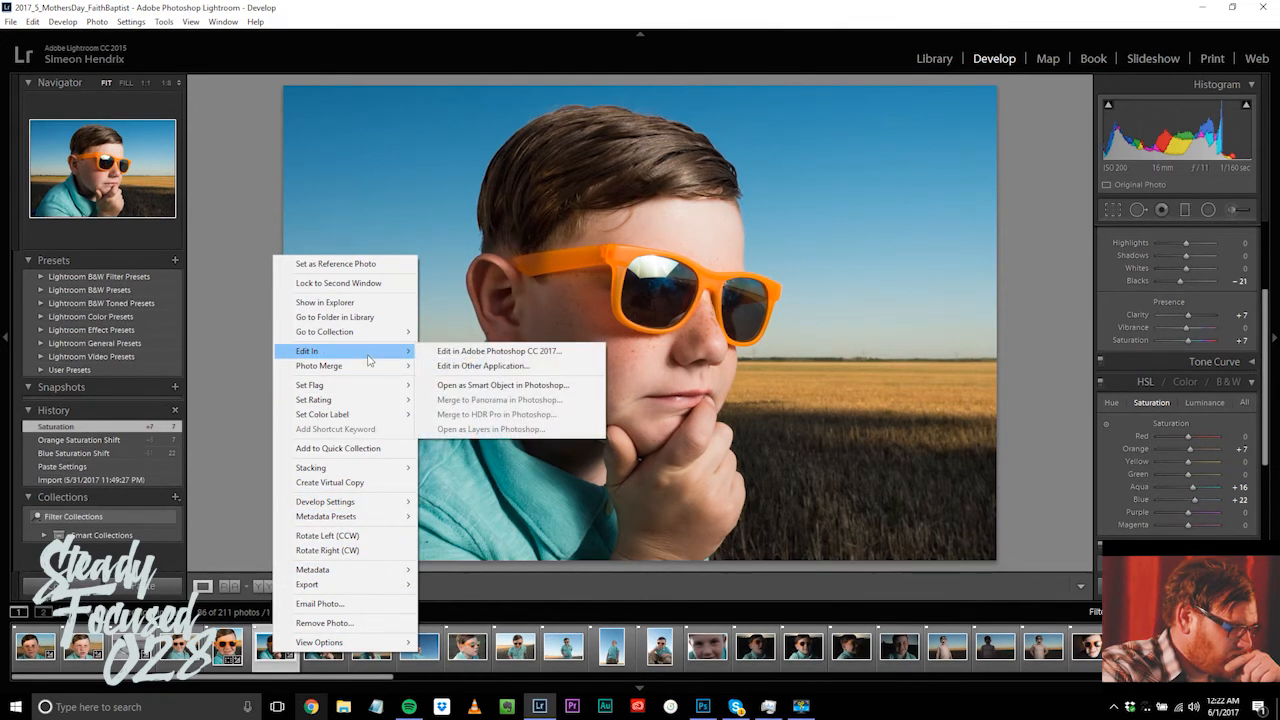
left_click(490, 351)
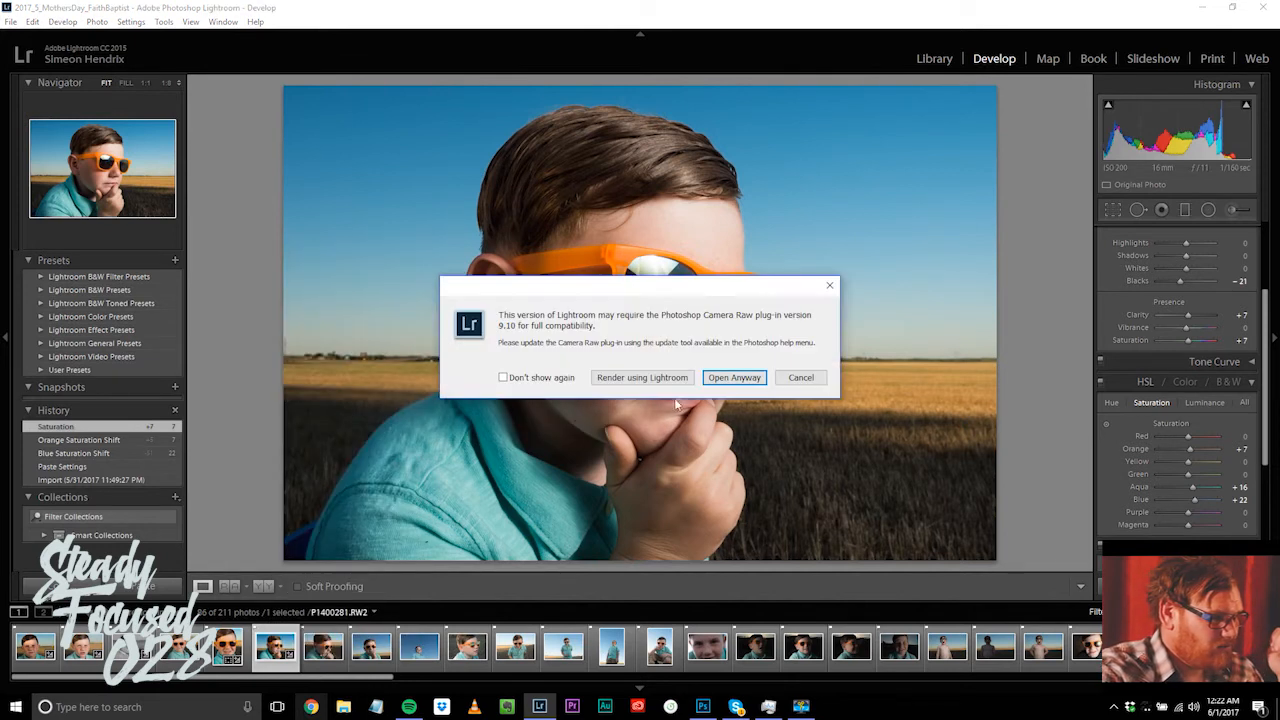
left_click(745, 379)
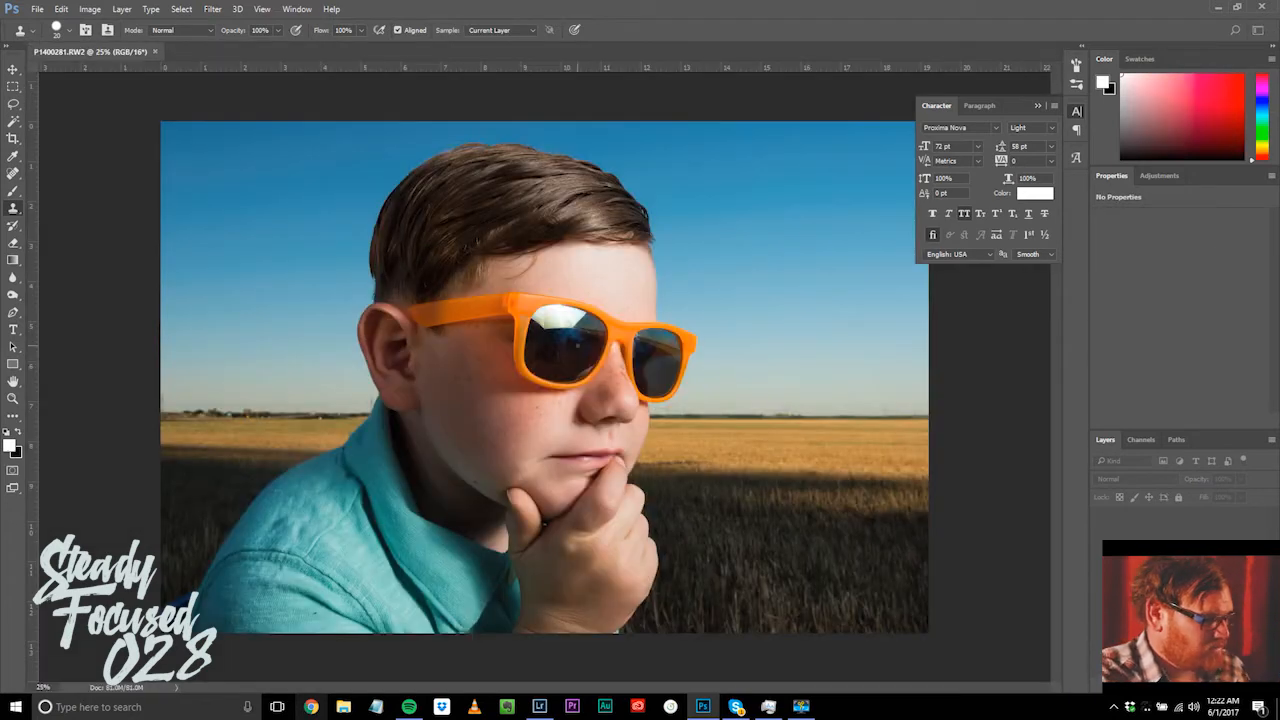
left_click(577, 345)
left_click(646, 274)
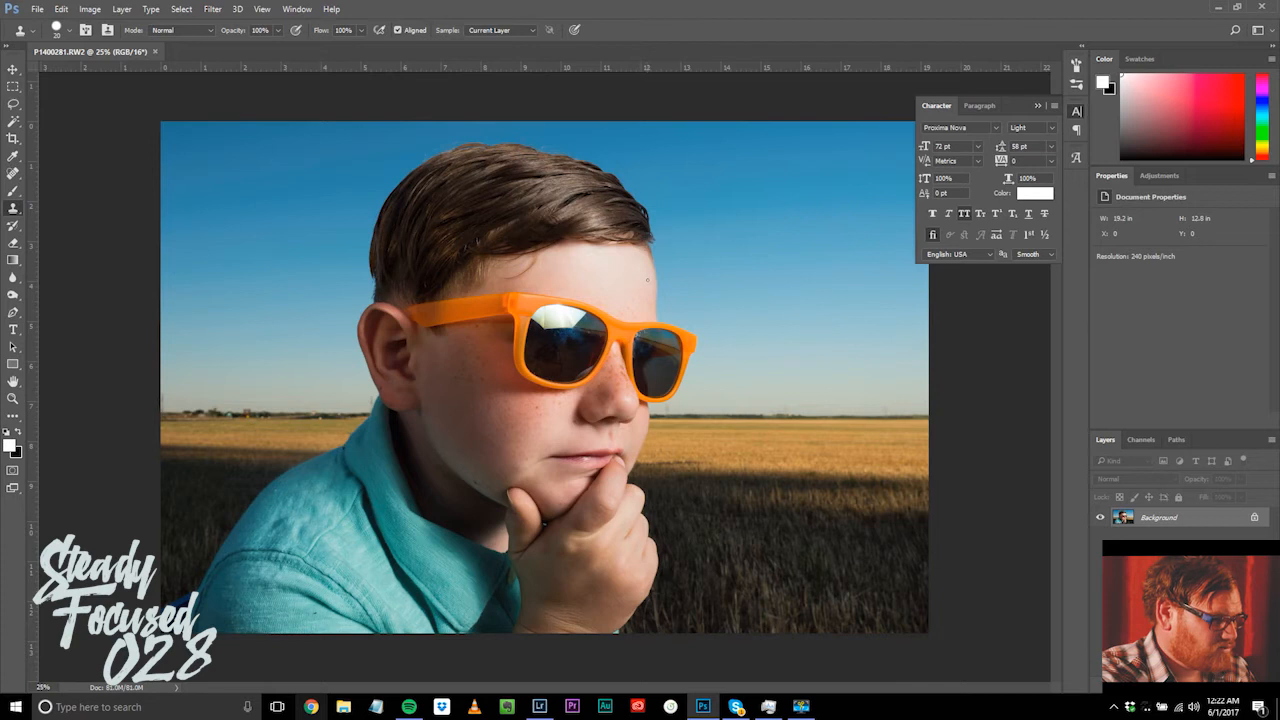
Step: Heal the large blue smudge in the middle of the sunglasses' larger lens with the content-aware Spot Healing Brush
key("z")
left_click_drag(571, 341, 548, 361)
left_click(573, 335)
left_click(580, 335)
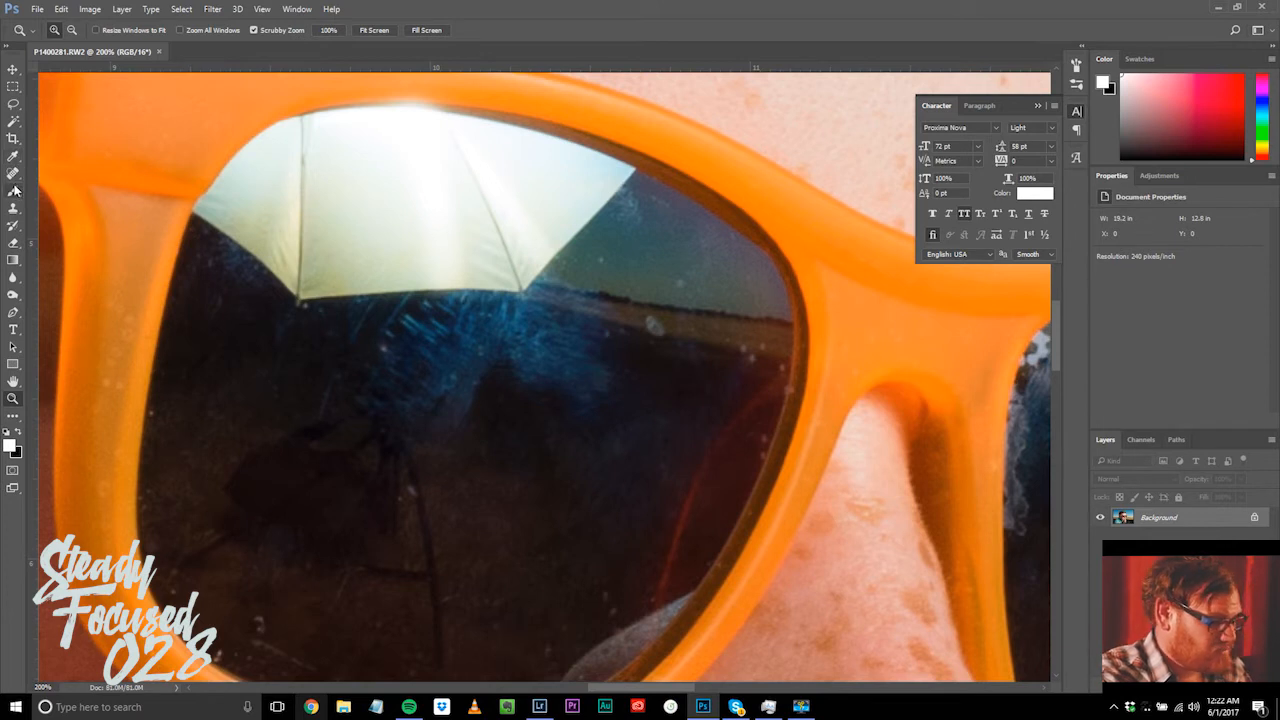
left_click(14, 209)
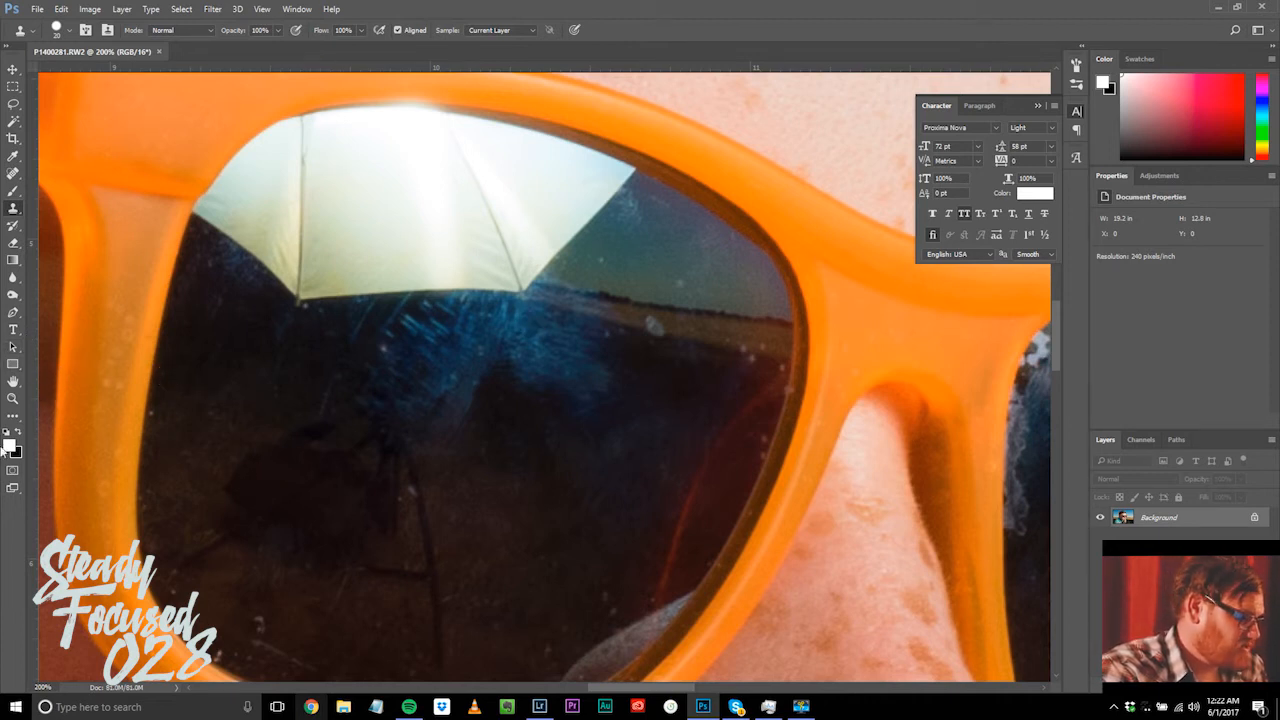
left_click(15, 172)
mouse_move(444, 404)
left_mouse_down()
mouse_move(387, 405)
mouse_move(399, 439)
left_mouse_up()
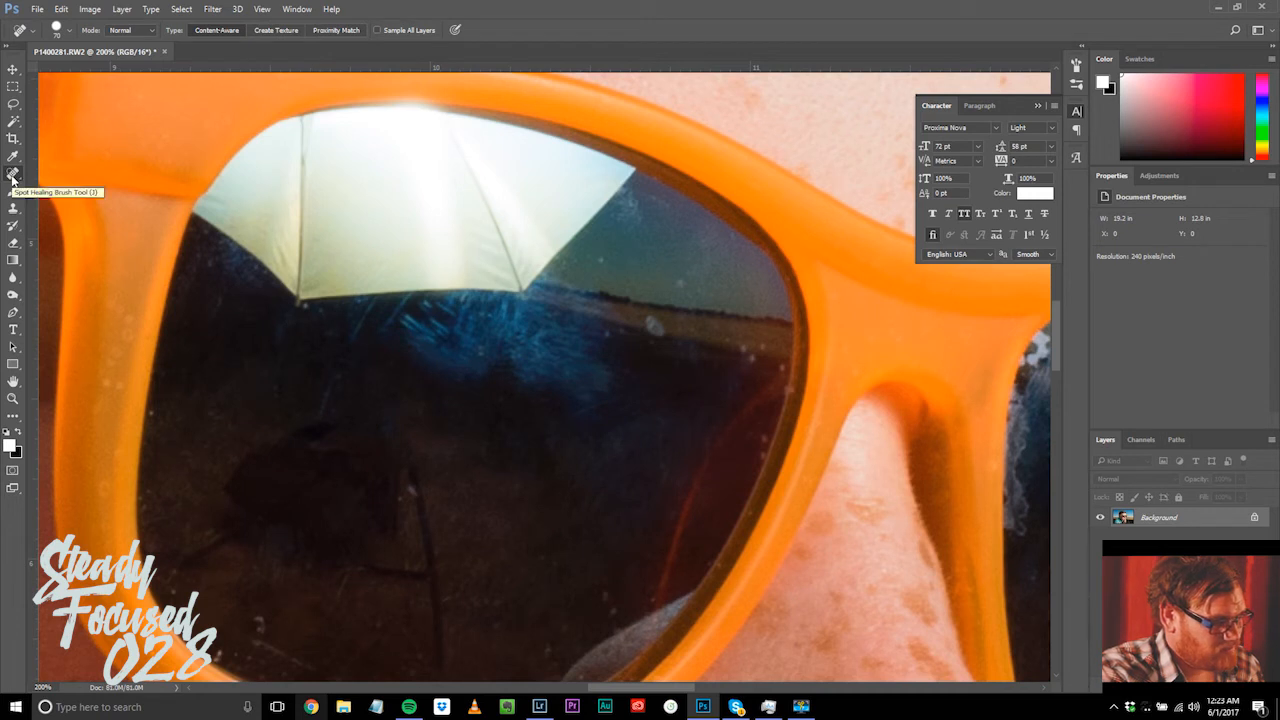
mouse_move(600, 336)
left_mouse_down()
mouse_move(581, 380)
mouse_move(566, 364)
mouse_move(409, 371)
mouse_move(586, 343)
mouse_move(562, 370)
mouse_move(489, 391)
mouse_move(650, 430)
left_mouse_up()
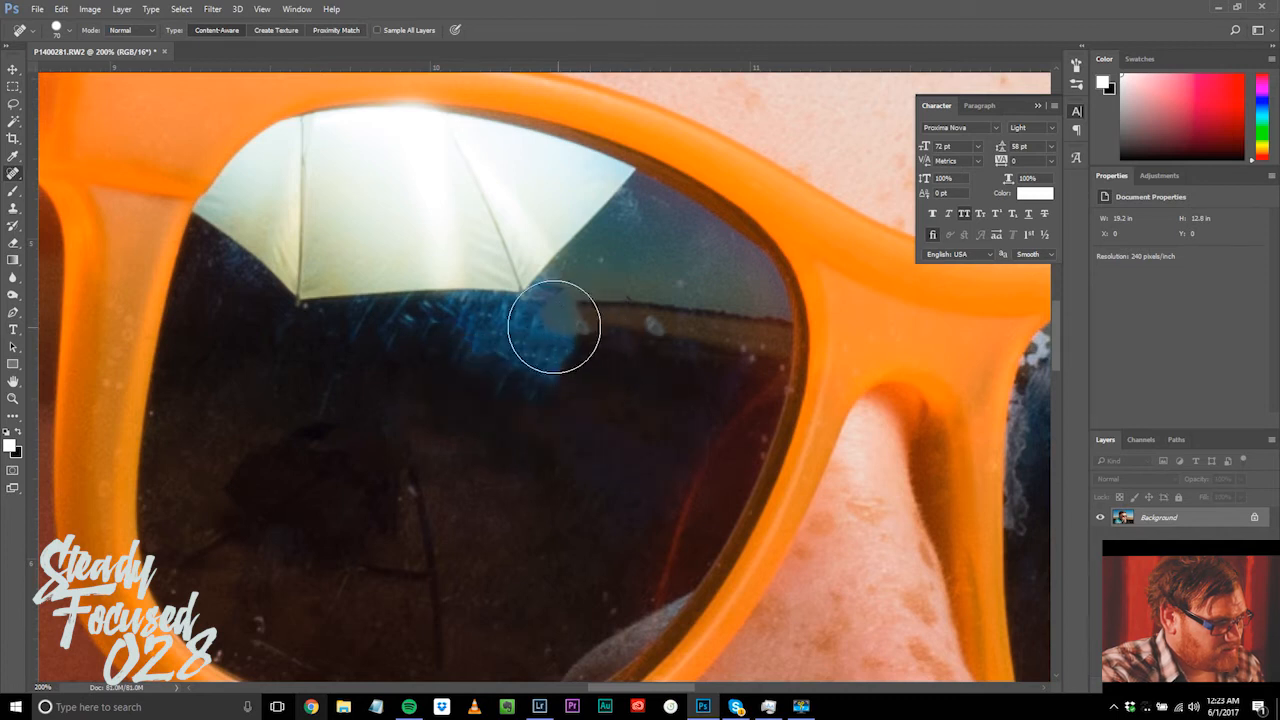
Step: Heal the remaining blue glare between the umbrella reflection's lower right corner and the reflected horizon
left_click_drag(551, 323, 513, 416)
mouse_move(575, 345)
left_mouse_down()
mouse_move(580, 331)
mouse_move(478, 381)
mouse_move(594, 366)
left_mouse_up()
mouse_move(592, 302)
left_mouse_down()
mouse_move(539, 428)
mouse_move(625, 337)
mouse_move(579, 442)
mouse_move(545, 349)
mouse_move(490, 370)
mouse_move(389, 373)
mouse_move(525, 363)
mouse_move(611, 339)
mouse_move(626, 320)
mouse_move(587, 313)
mouse_move(547, 343)
left_mouse_up()
left_click(614, 306)
left_click(519, 355)
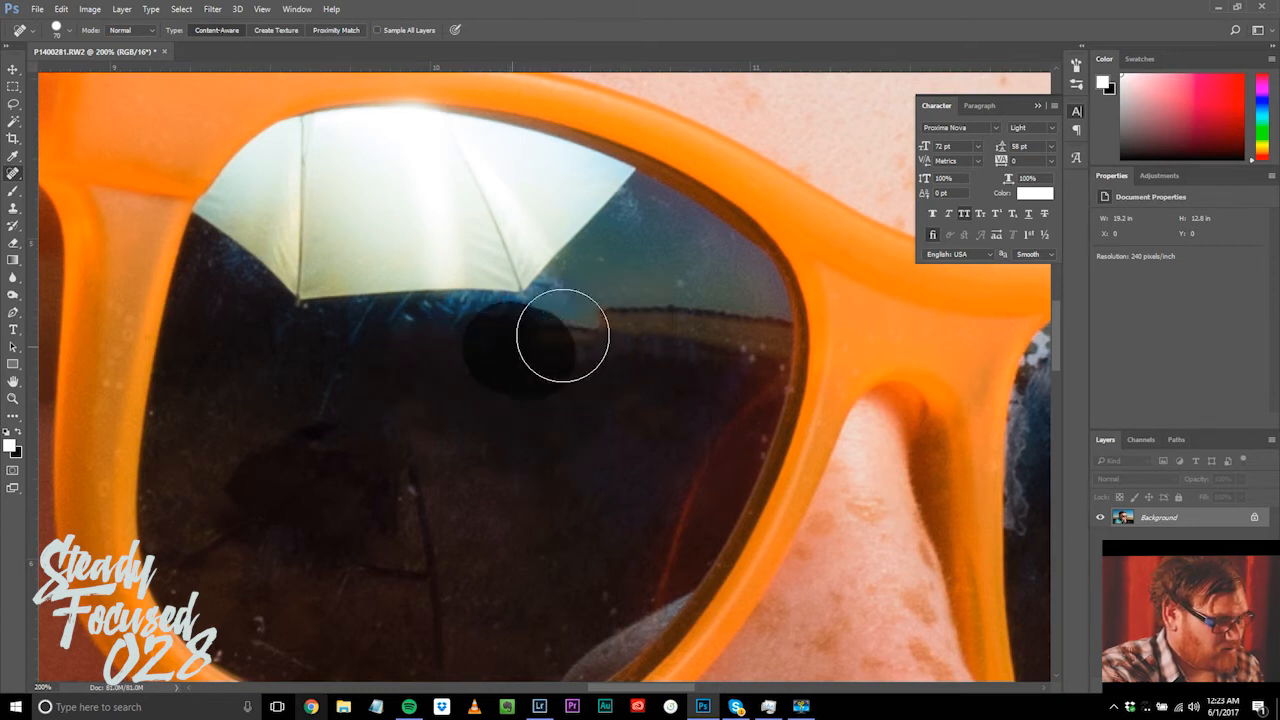
left_click(570, 351)
left_click(598, 305)
left_click(543, 346)
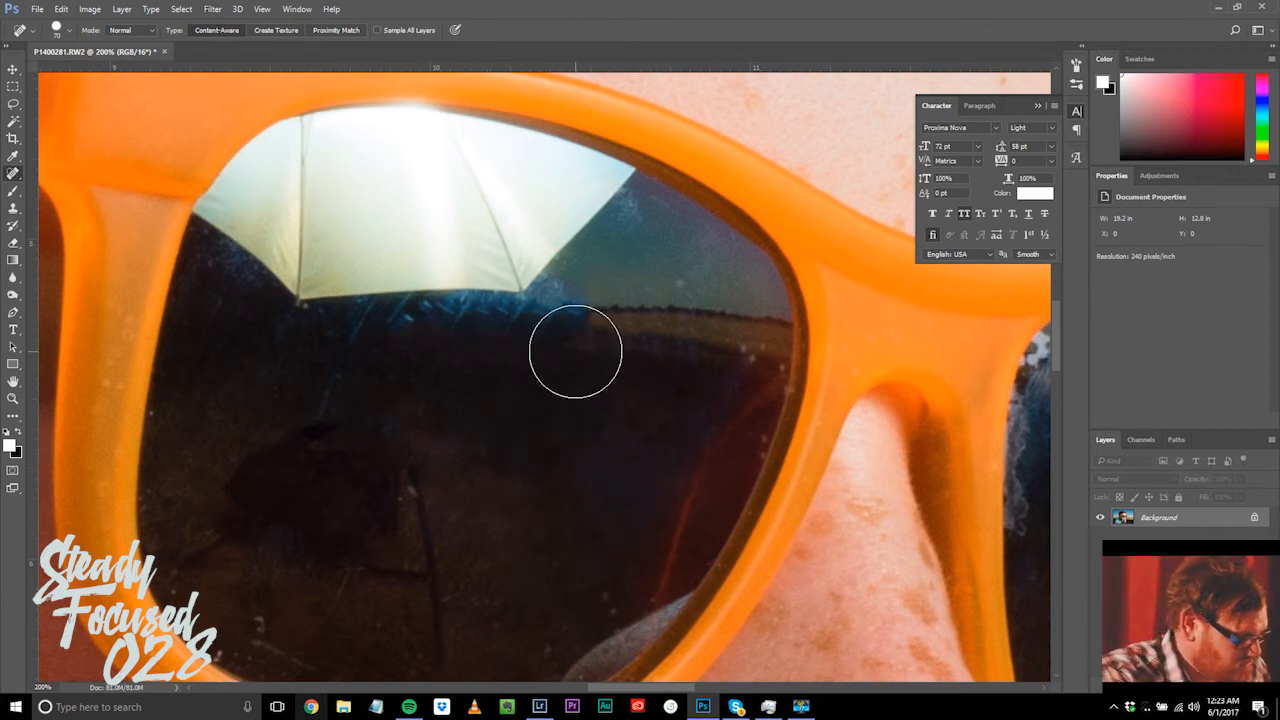
Step: Using the Clone Stamp at 47% opacity, rebuild the reflected sky and horizon beside the umbrella, and undo the stroke over the red reflection
key("s")
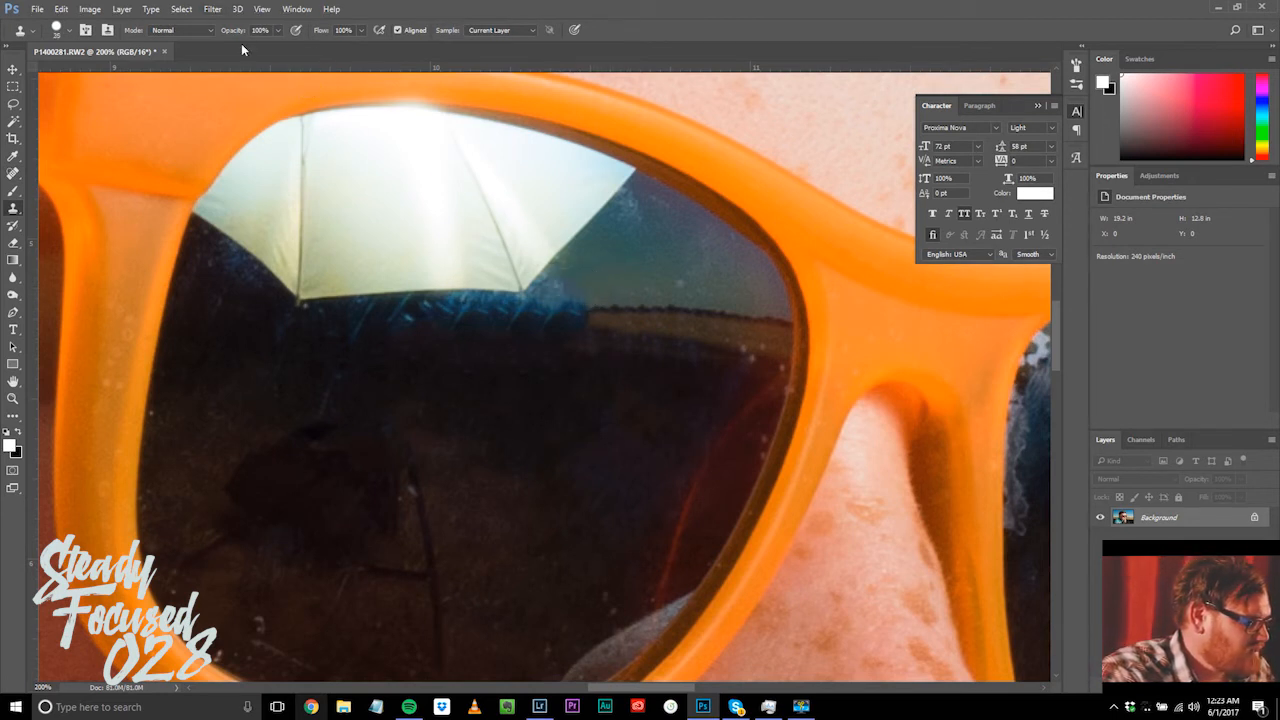
left_click(278, 31)
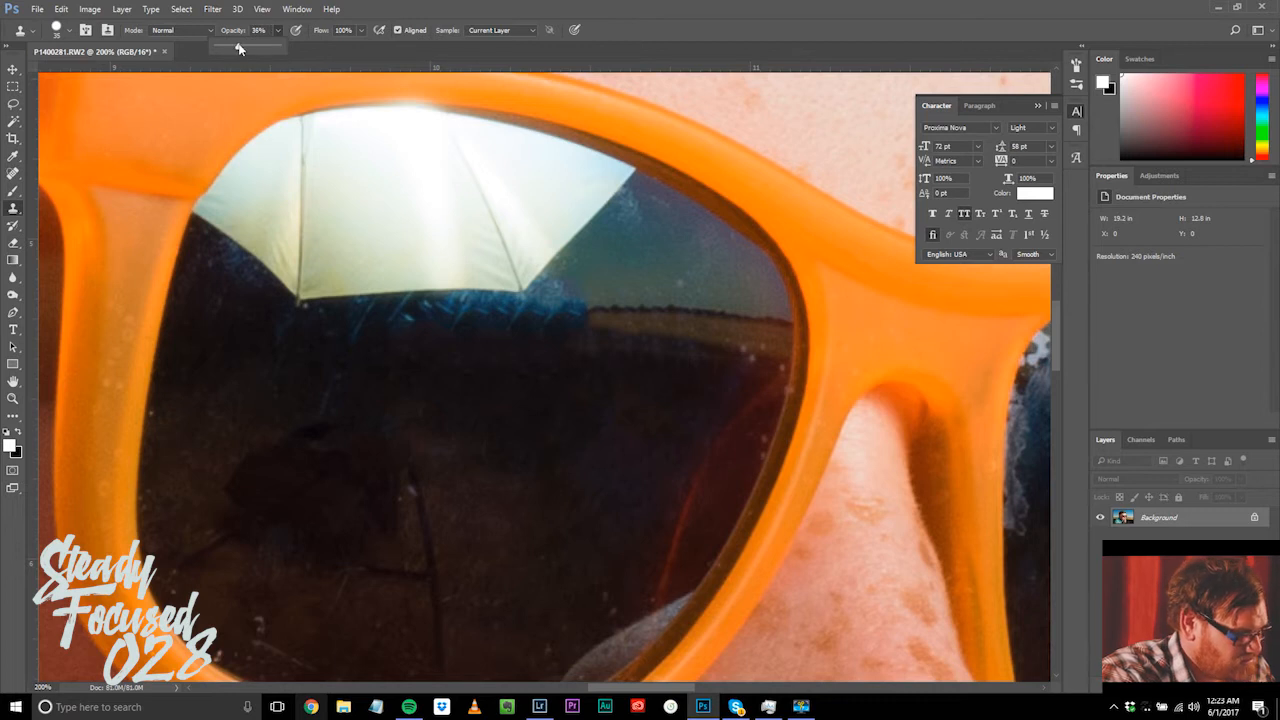
left_click_drag(246, 50, 243, 50)
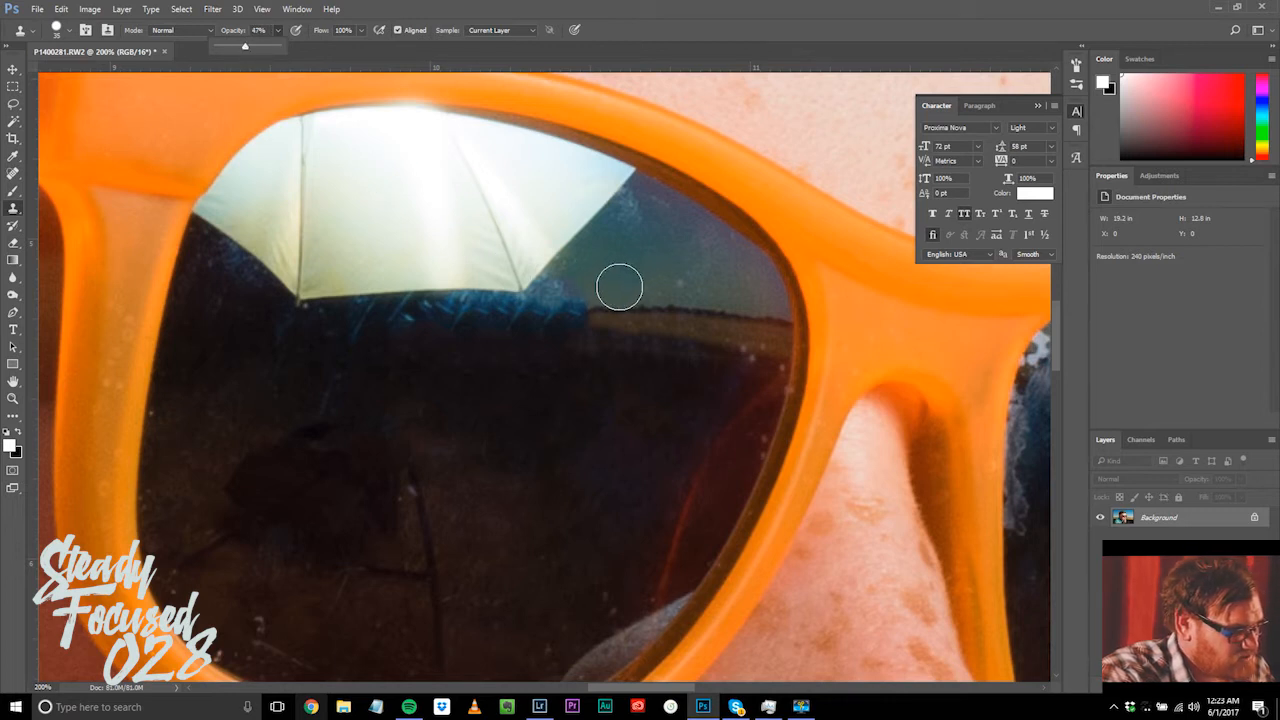
left_click(609, 279, "alt")
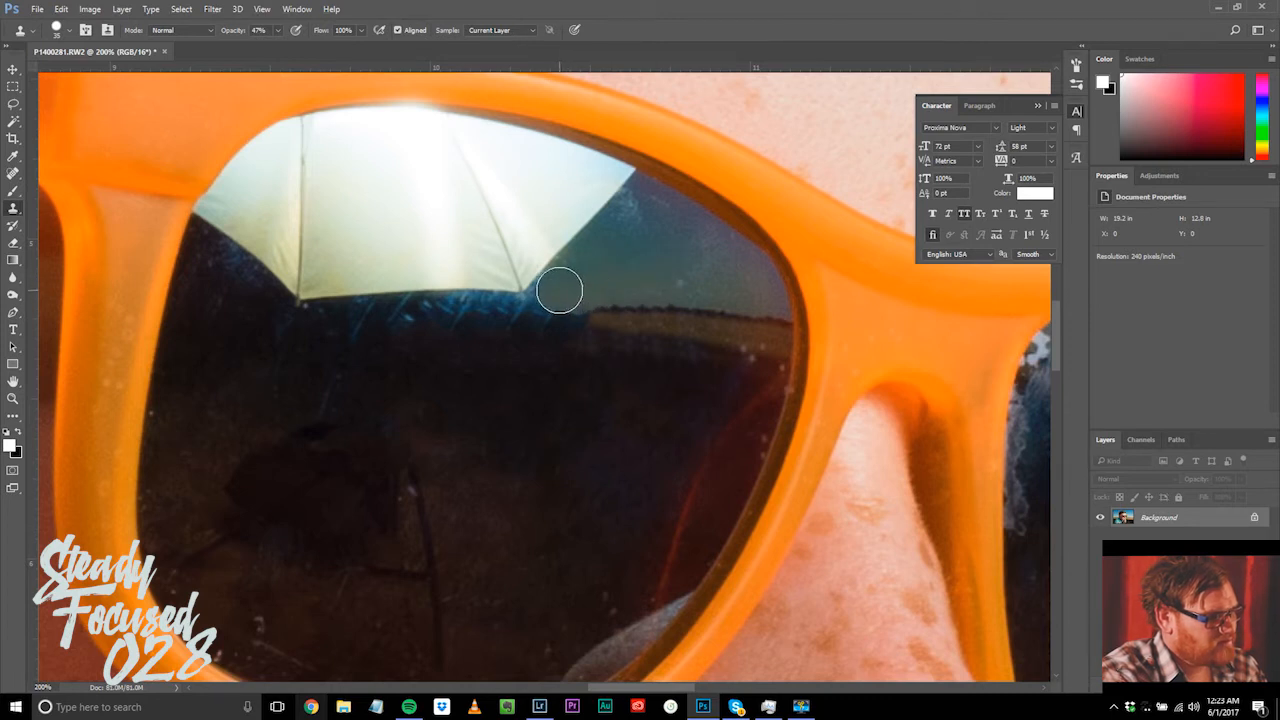
left_click_drag(557, 292, 602, 286)
left_click(613, 274, "alt")
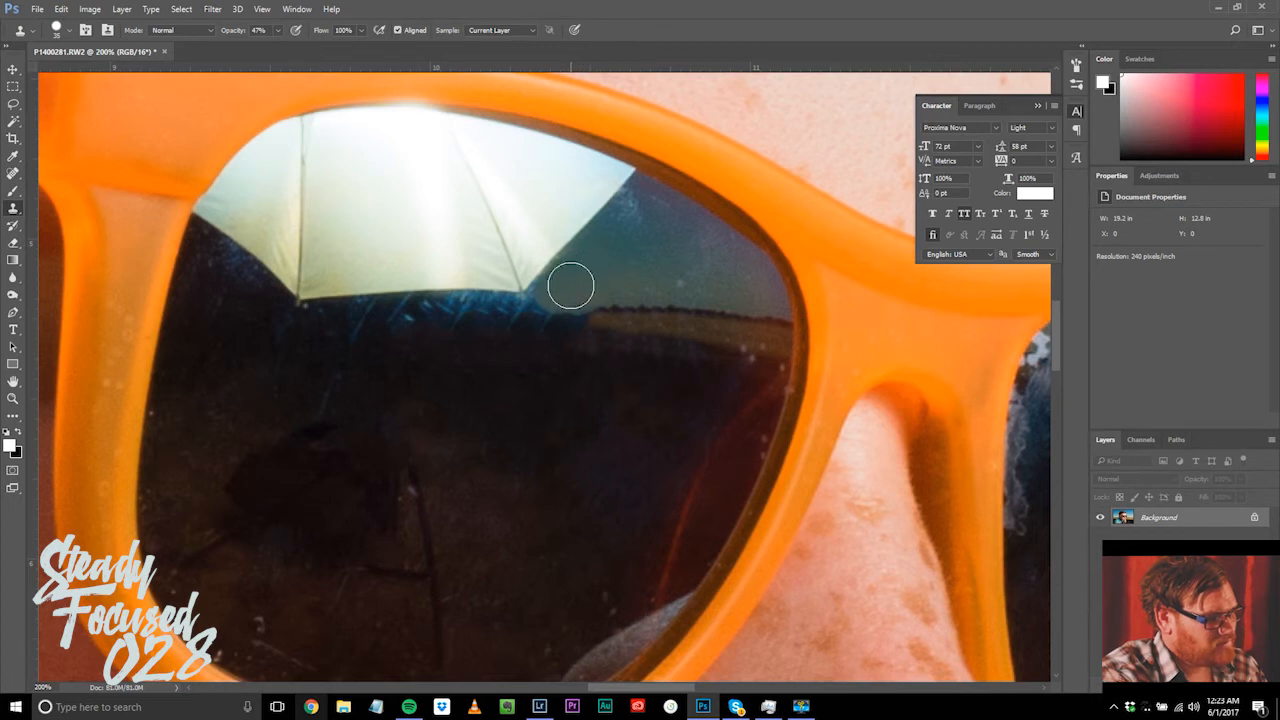
left_click(647, 263, "alt")
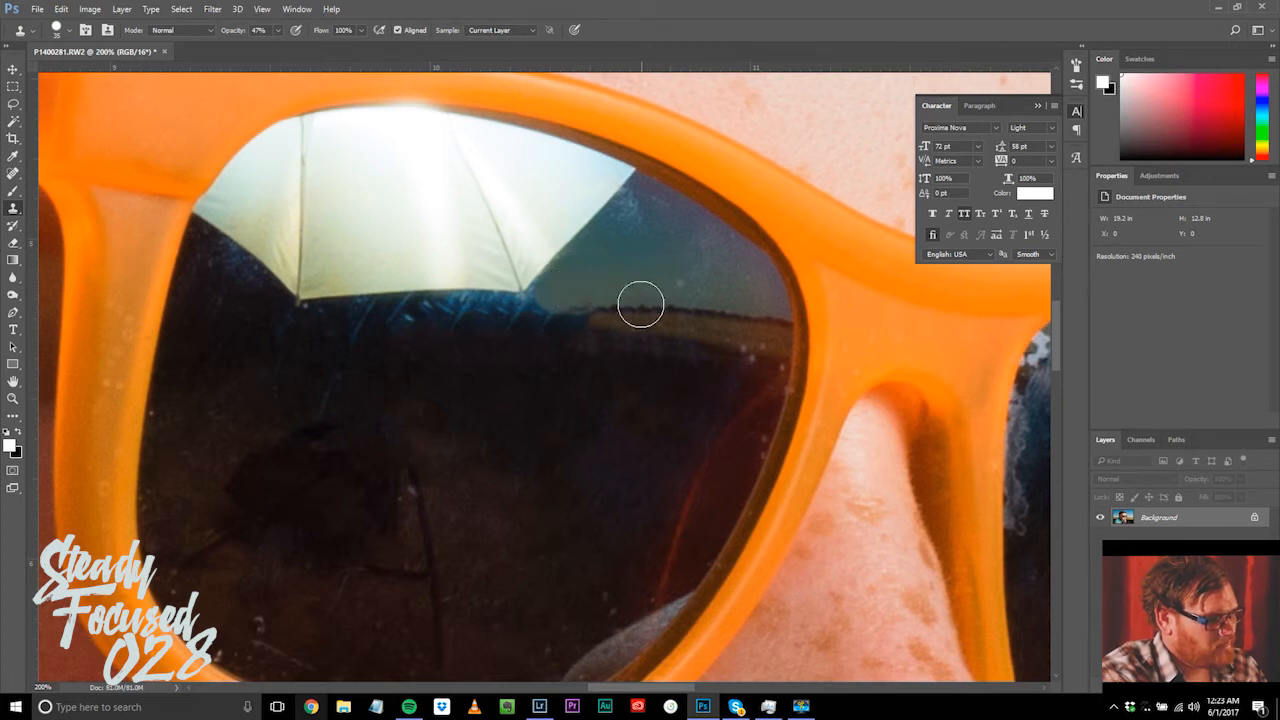
left_click(591, 361, "alt")
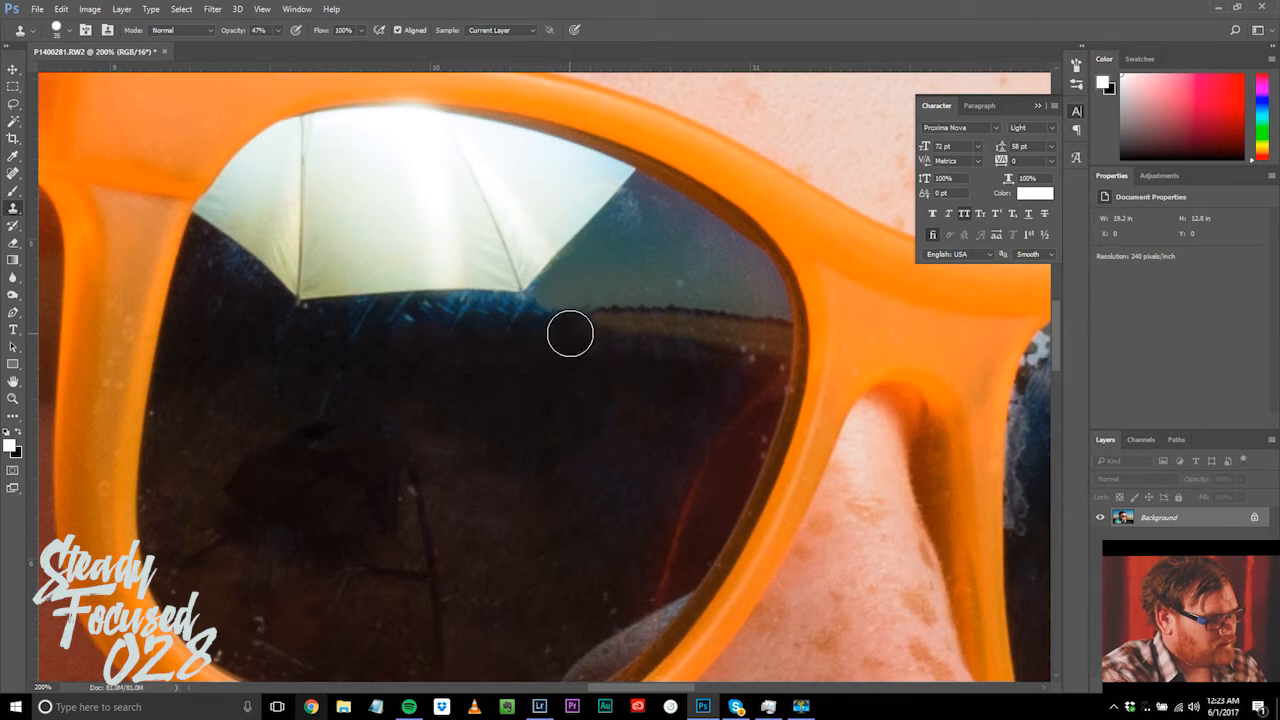
left_click(597, 286, "alt")
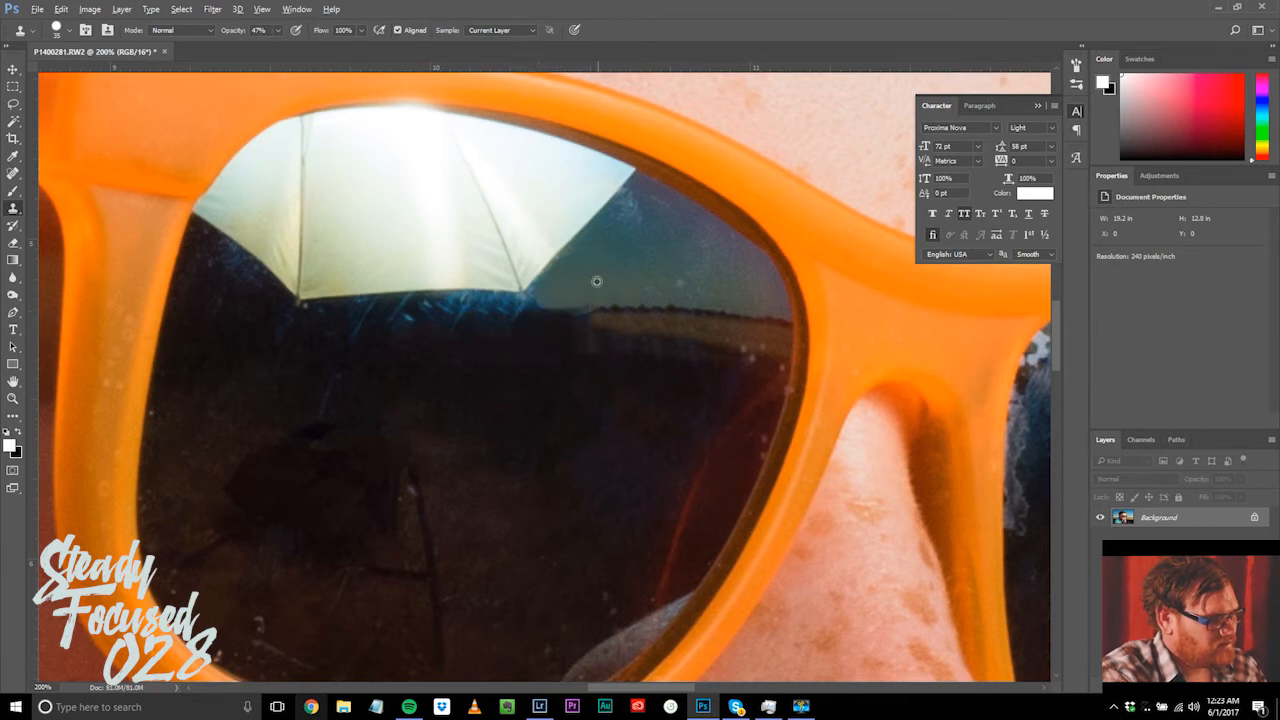
left_click(537, 355, "alt")
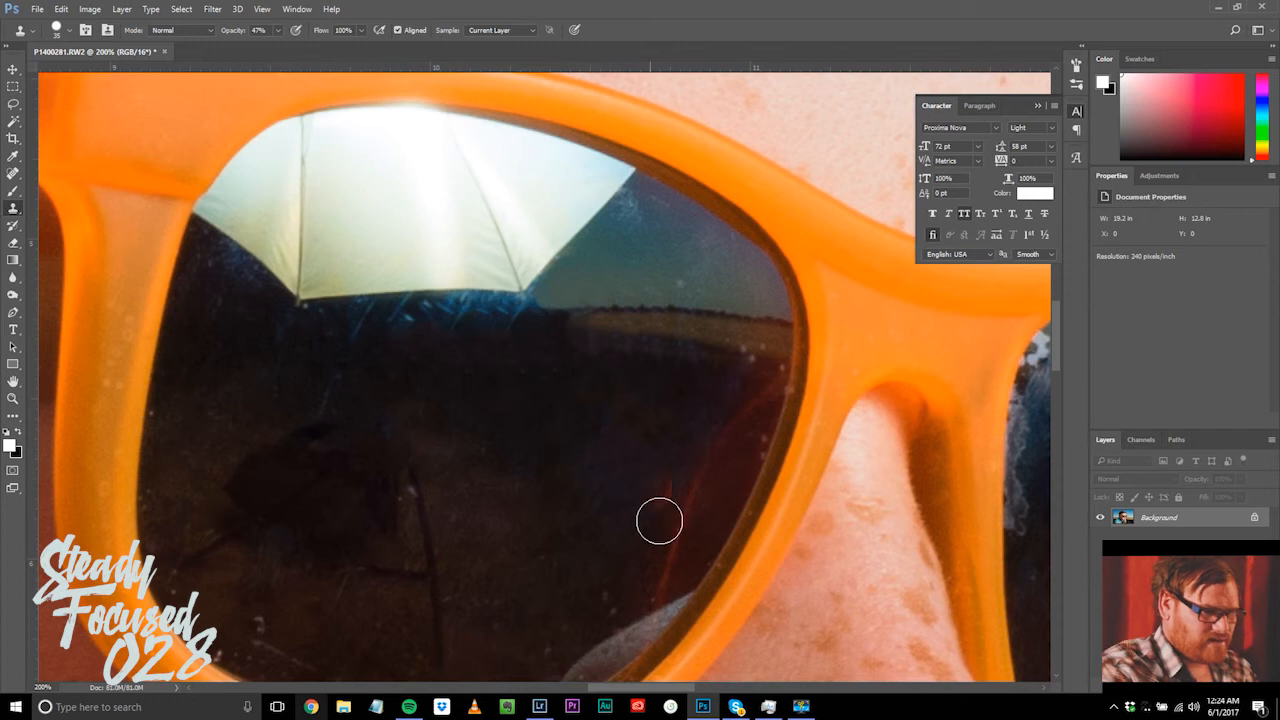
key("ctrl+z")
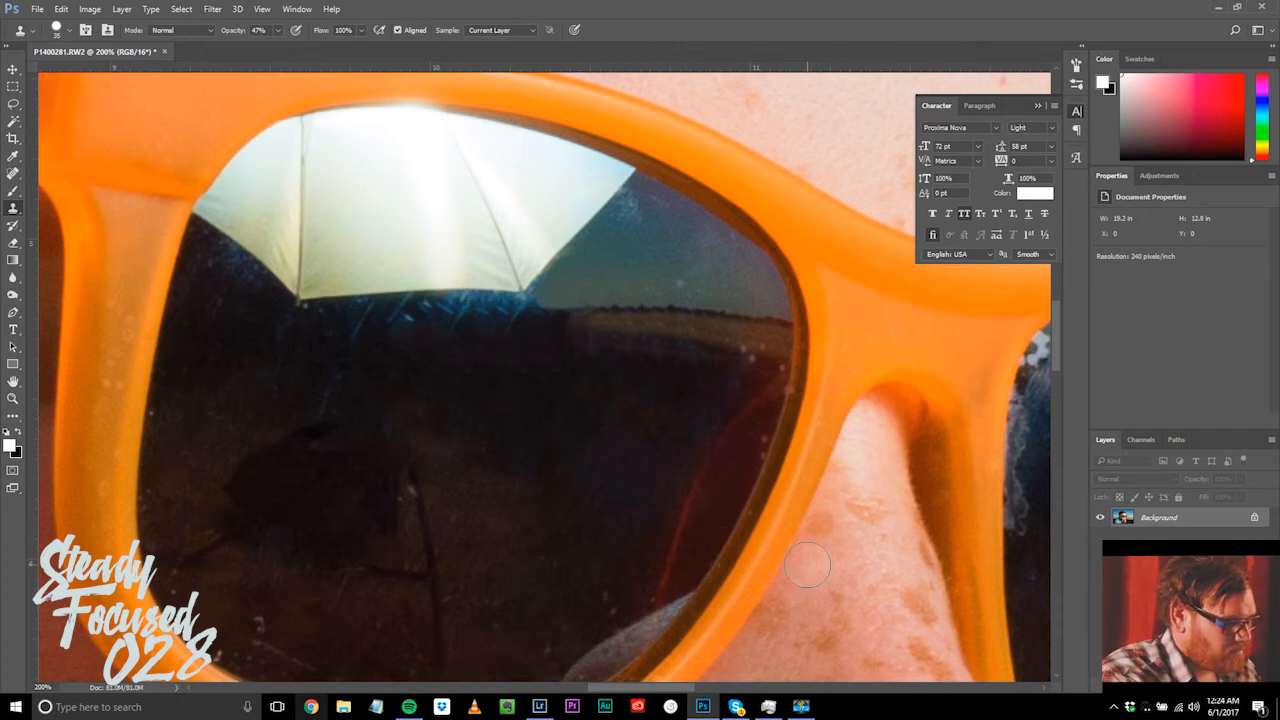
Step: Clone dark lens texture over the blue scuffs beneath the right half of the umbrella reflection
scroll(808, 567, "down", 5)
scroll(808, 567, "up", 5)
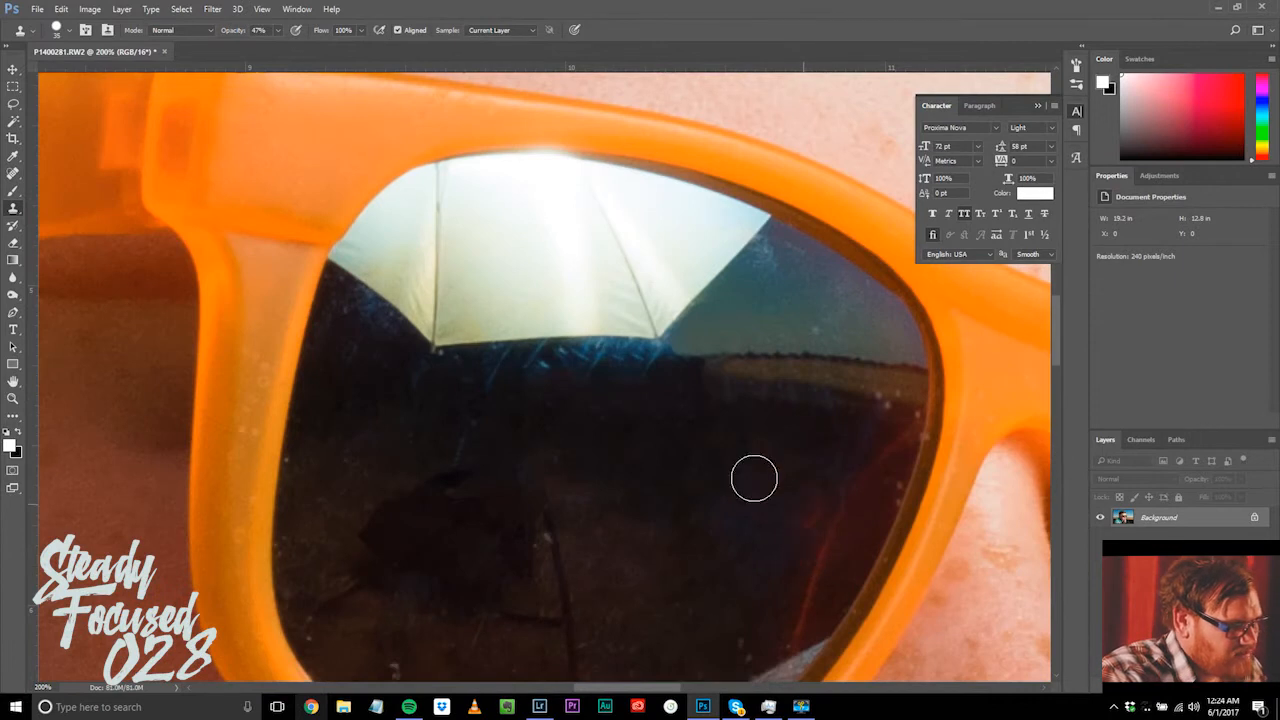
left_click(587, 407, "alt")
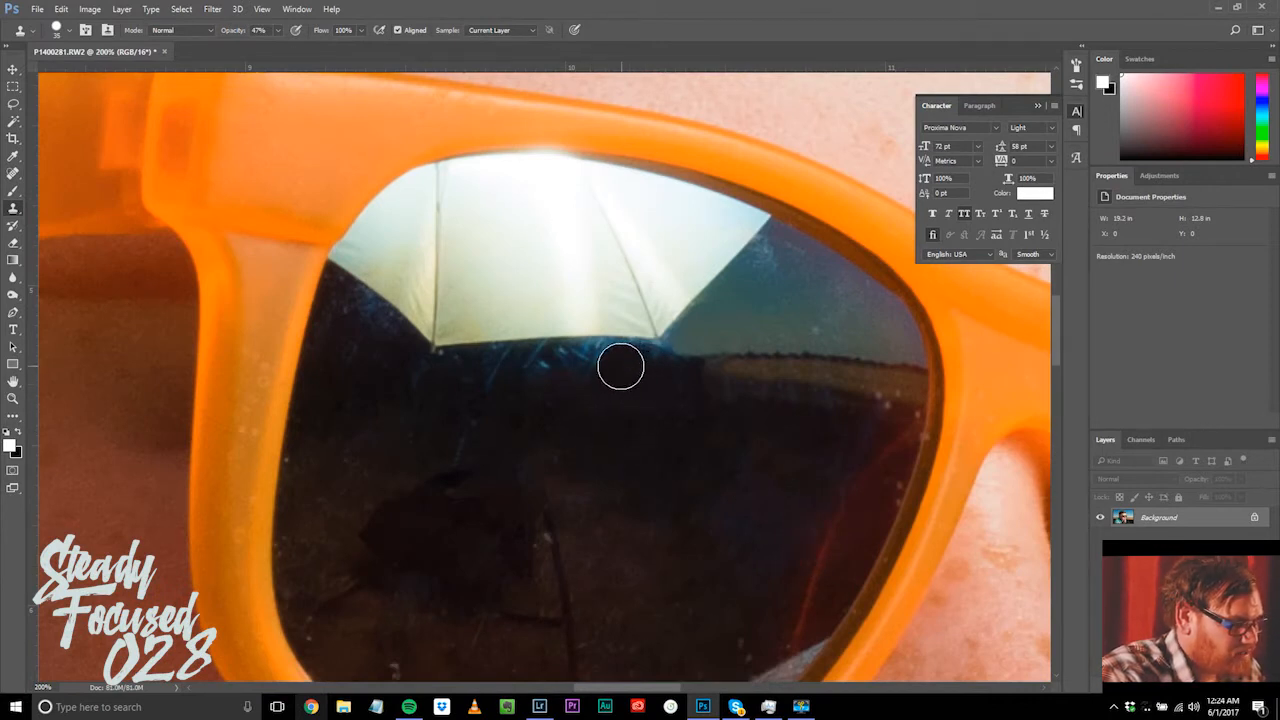
left_click(591, 368)
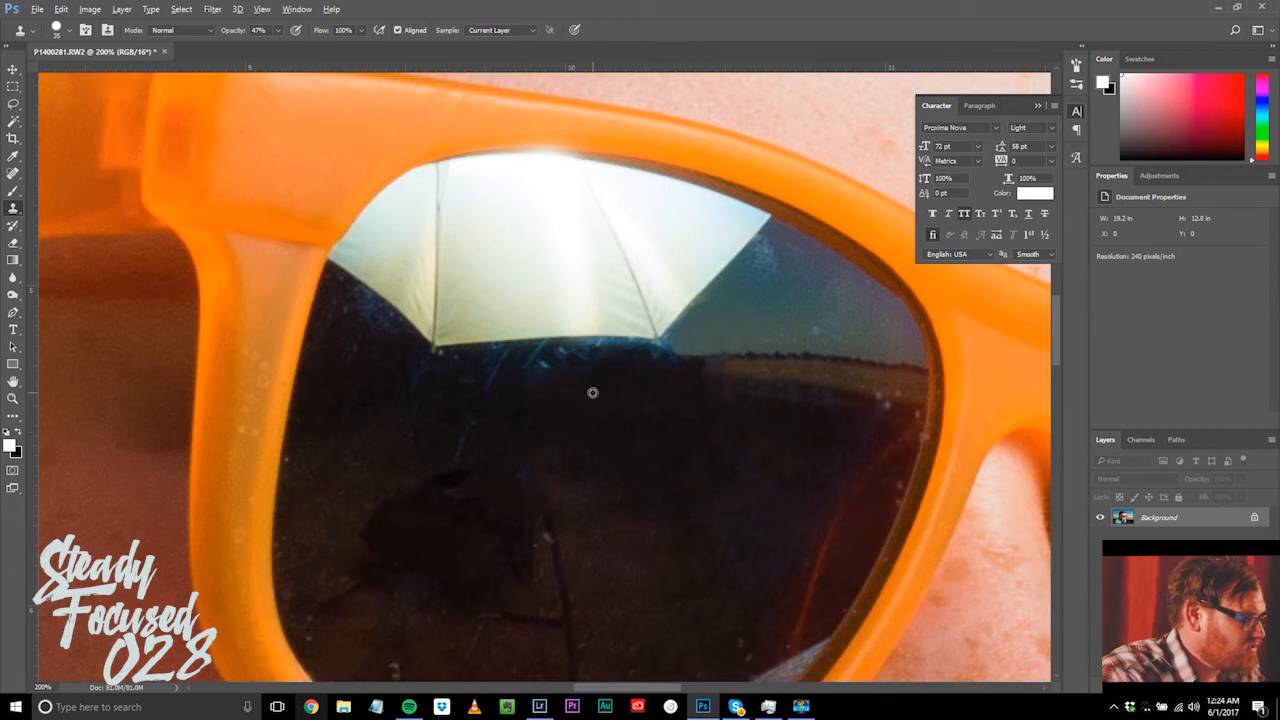
Step: Soften the 35 px Clone Stamp brush and cover the scuffs along the middle and left of the umbrella's lower edge
left_click(69, 32)
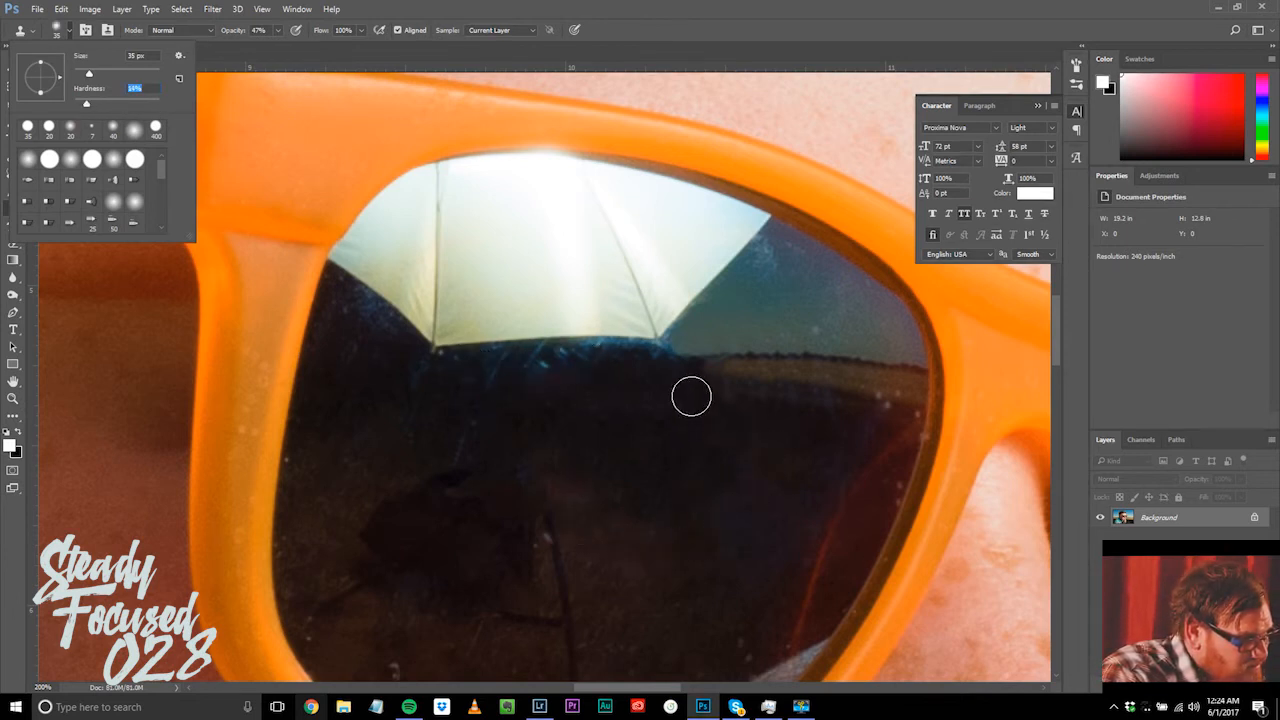
key("Return")
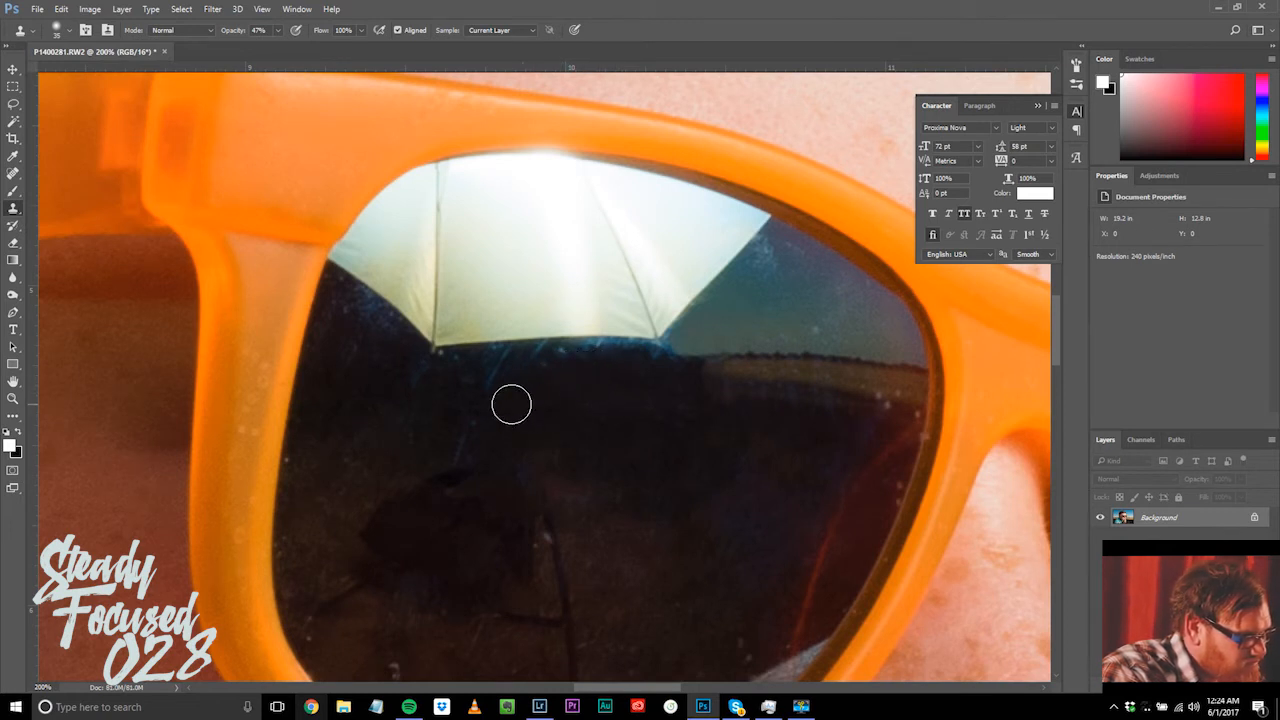
left_click(597, 402, "alt")
left_click(543, 377)
left_click(543, 379)
left_click(555, 368)
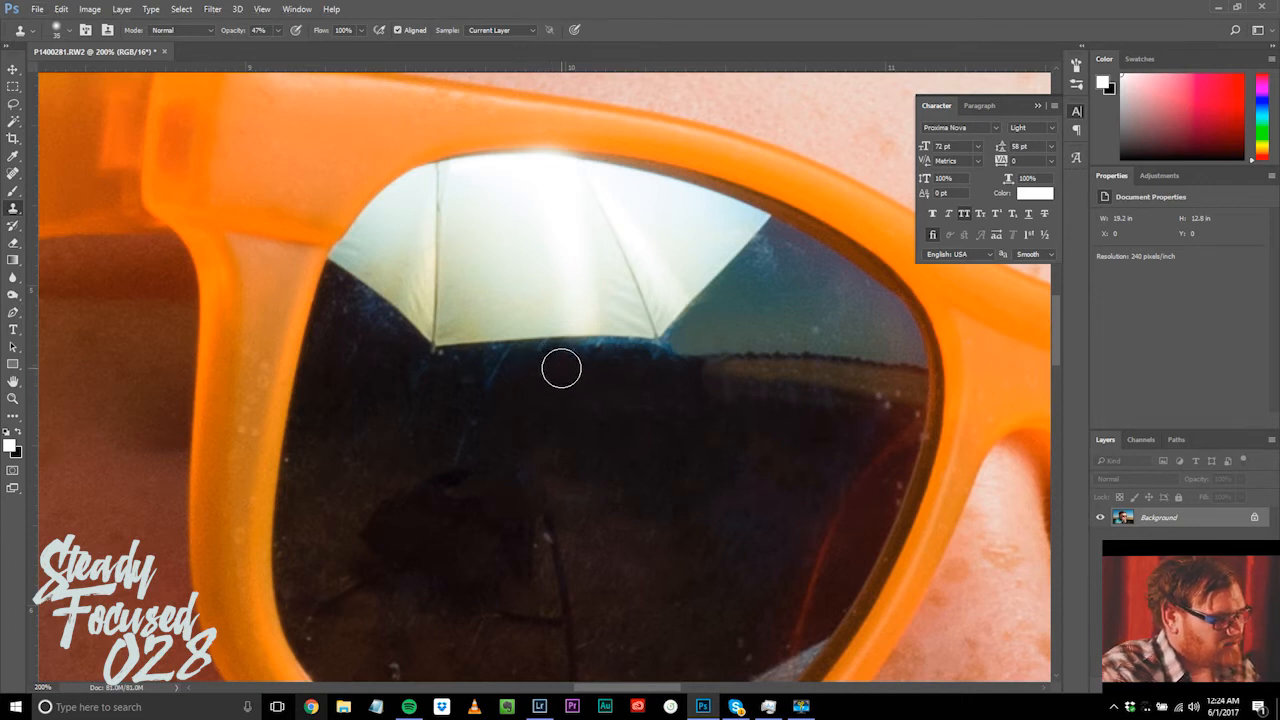
left_click_drag(592, 362, 520, 377)
left_click(549, 390, "alt")
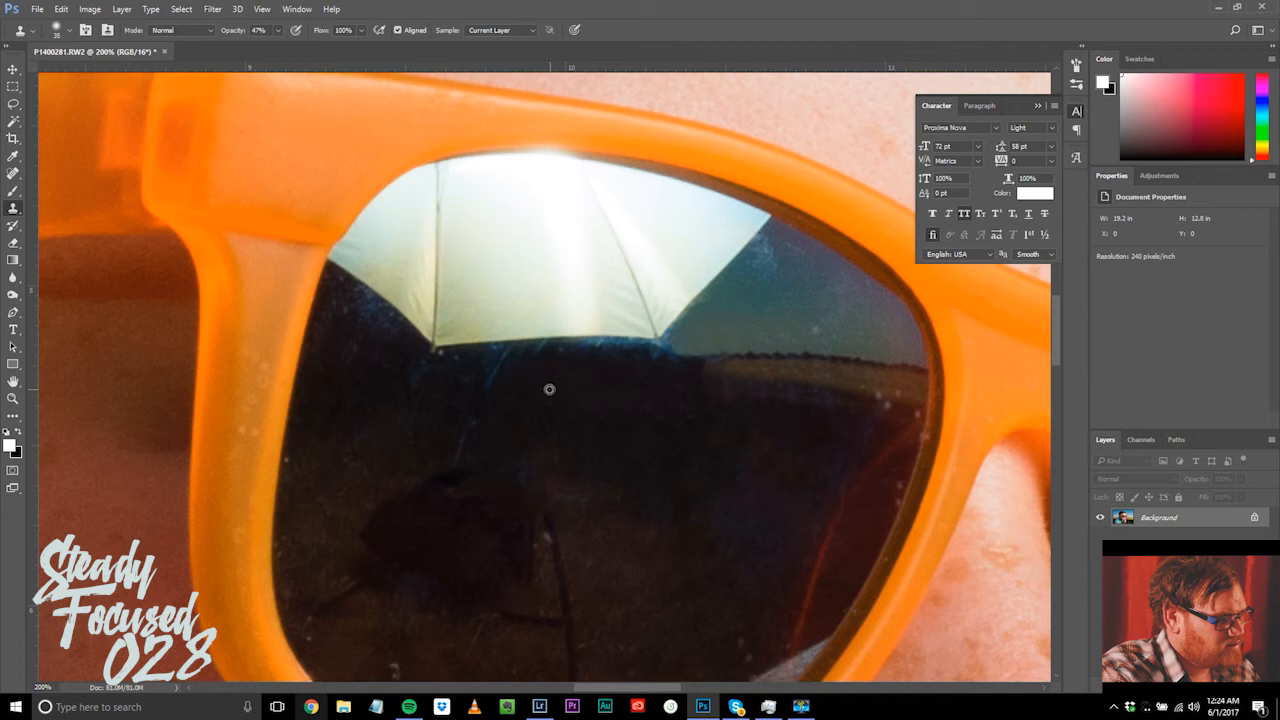
left_click(490, 368)
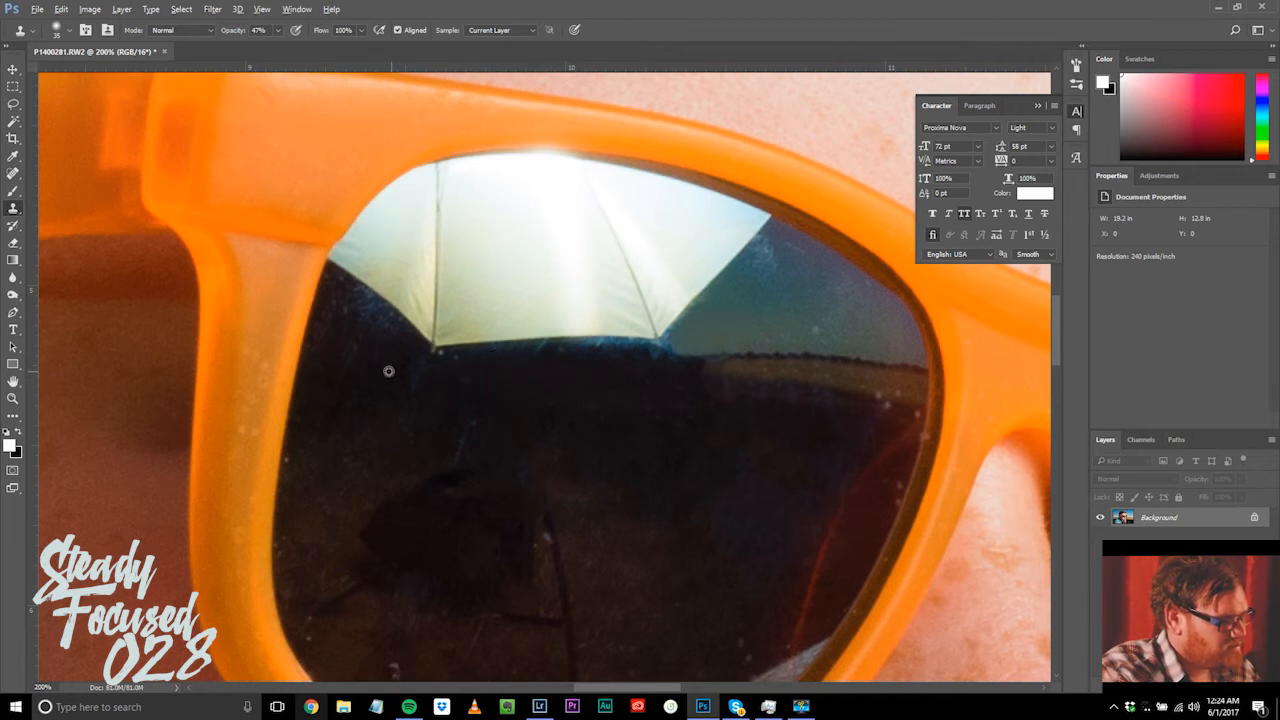
Step: Clone clean dark lens over the specks between the umbrella reflection's slanted left edge and the orange frame
left_click(359, 323)
left_click(350, 304)
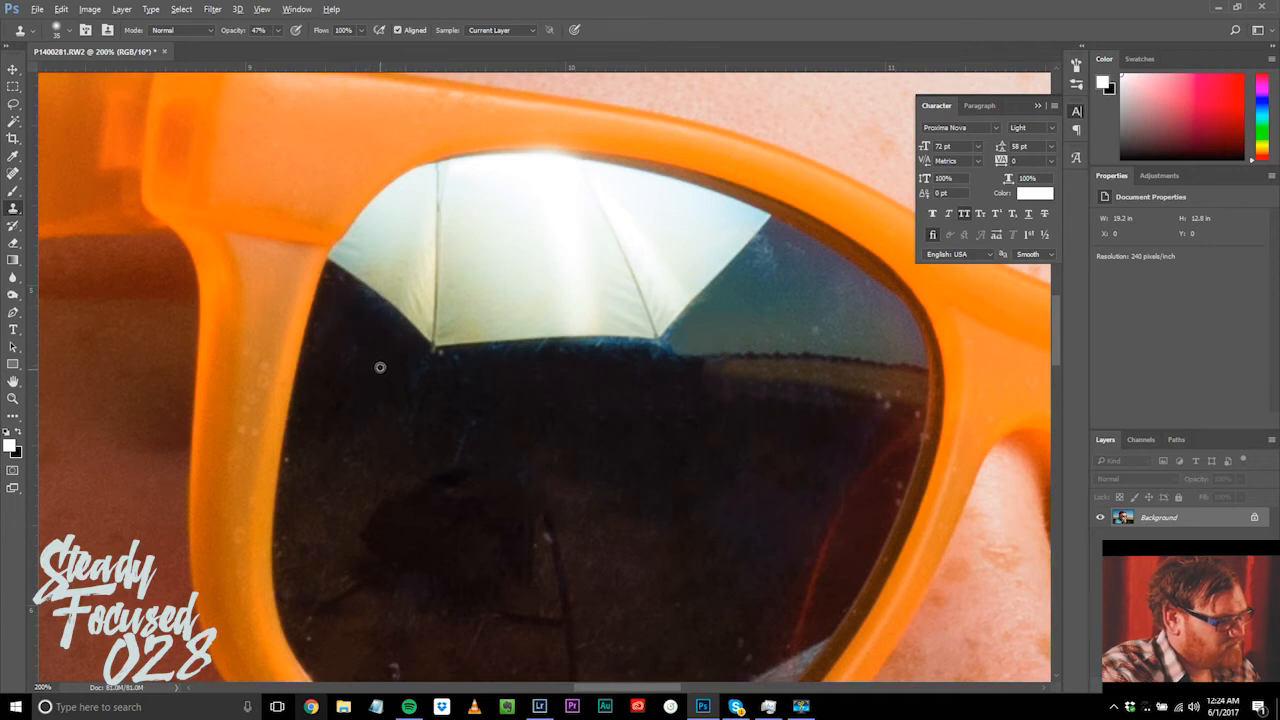
mouse_move(349, 296)
left_mouse_down()
mouse_move(397, 343)
mouse_move(386, 334)
mouse_move(377, 349)
left_mouse_up()
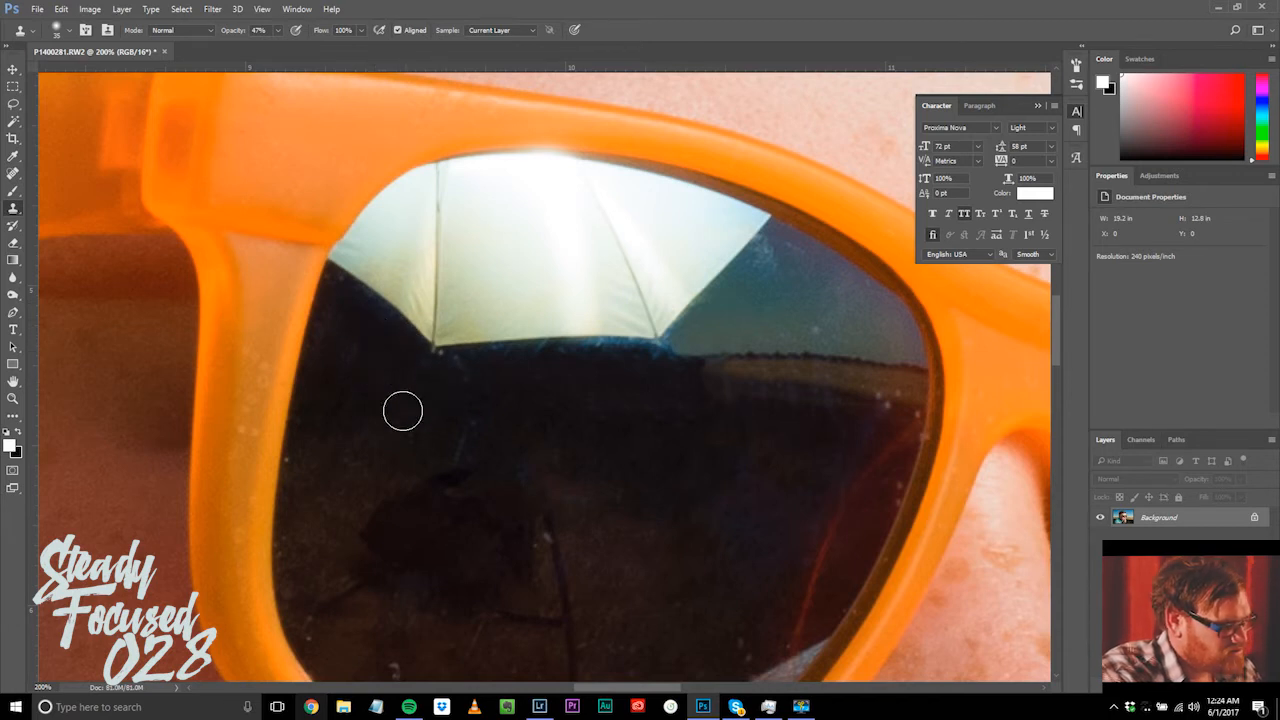
Step: Clone dark lens texture along the lower edge of the umbrella reflection and check the result against the whole portrait
left_click(517, 393, "alt")
left_click_drag(506, 362, 619, 364)
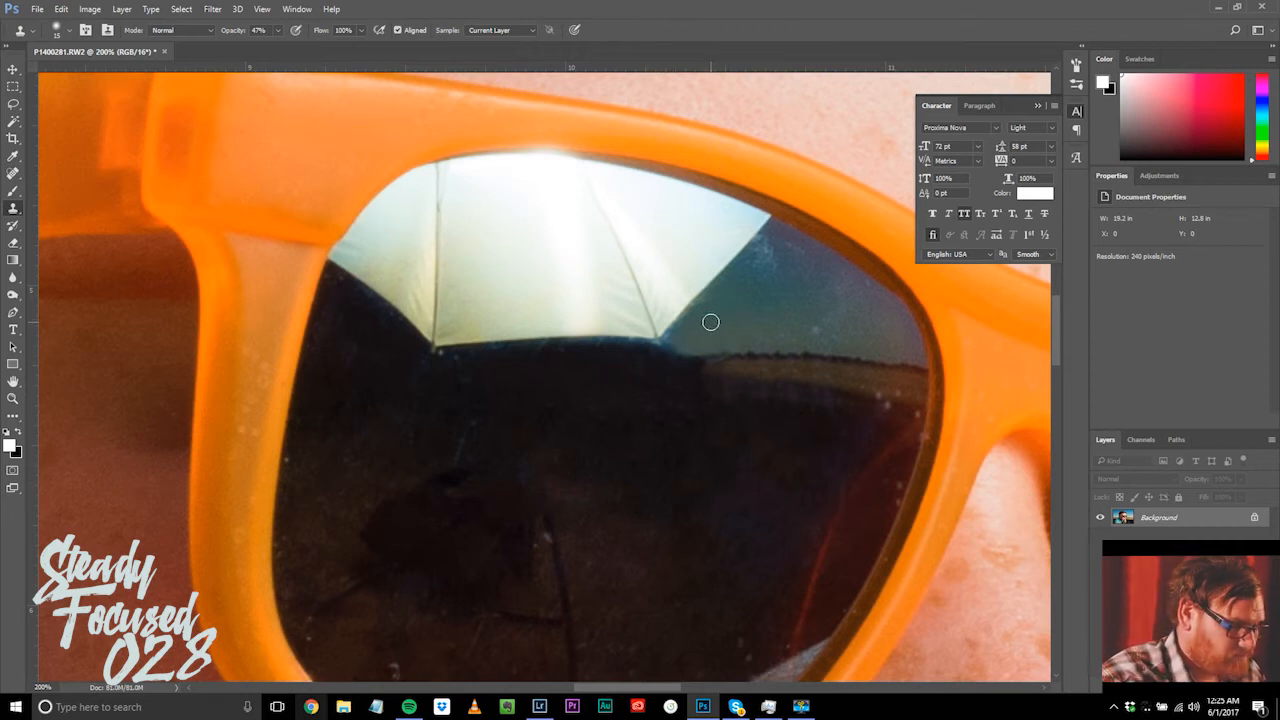
key("ctrl+minus")
key("ctrl+minus")
key("ctrl+minus")
key("ctrl+minus")
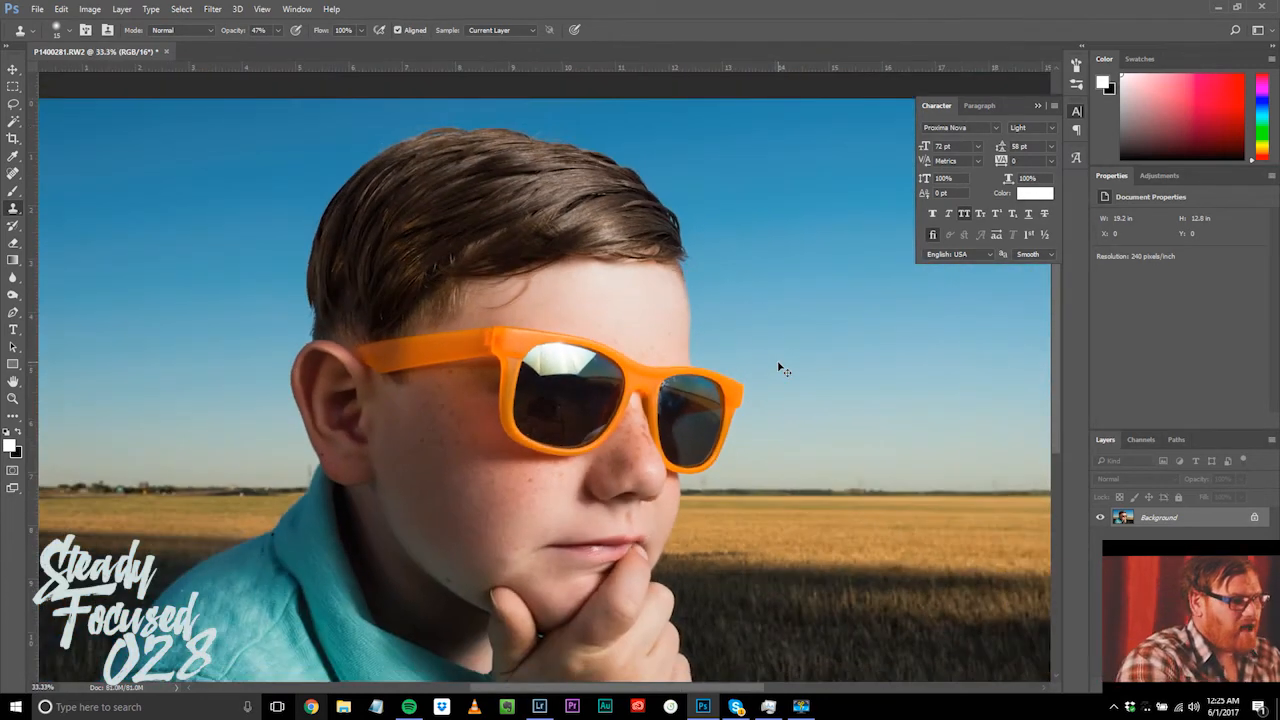
key("ctrl+minus")
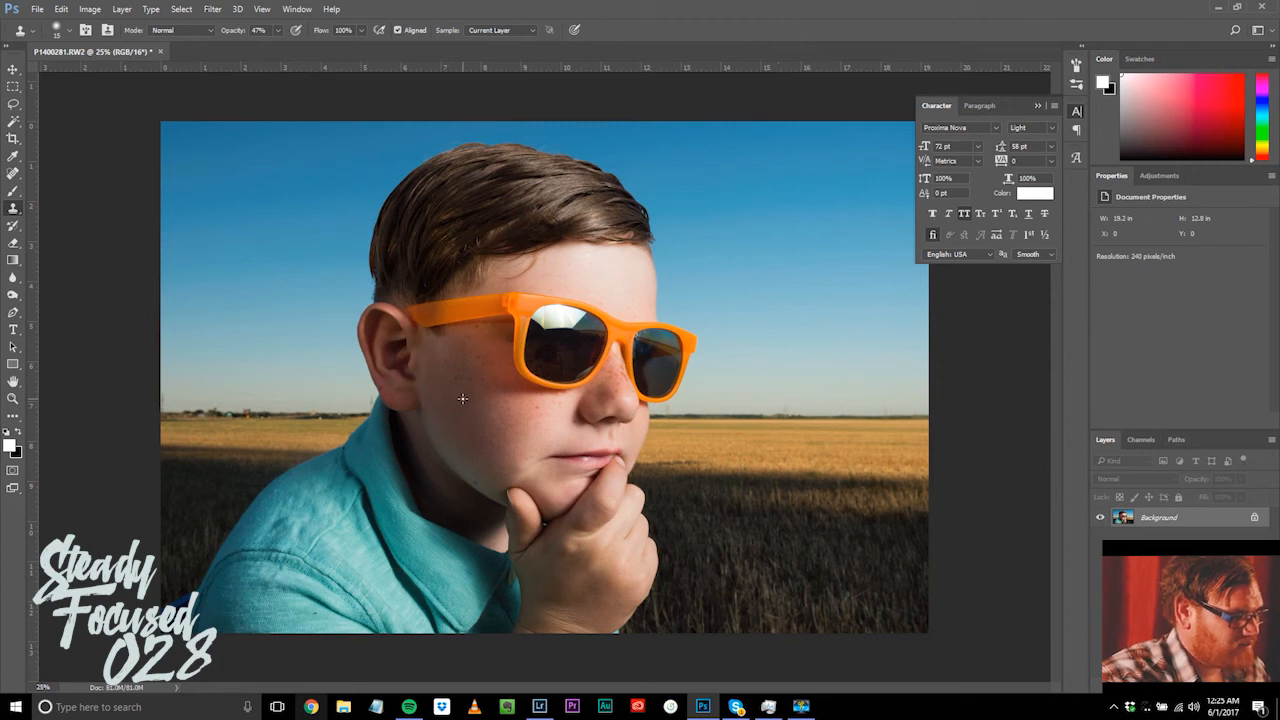
Step: Clone clean reflected sky over the white specks at the upper inner part of the far lens
key("ctrl+plus")
key("ctrl+plus")
key("ctrl+plus")
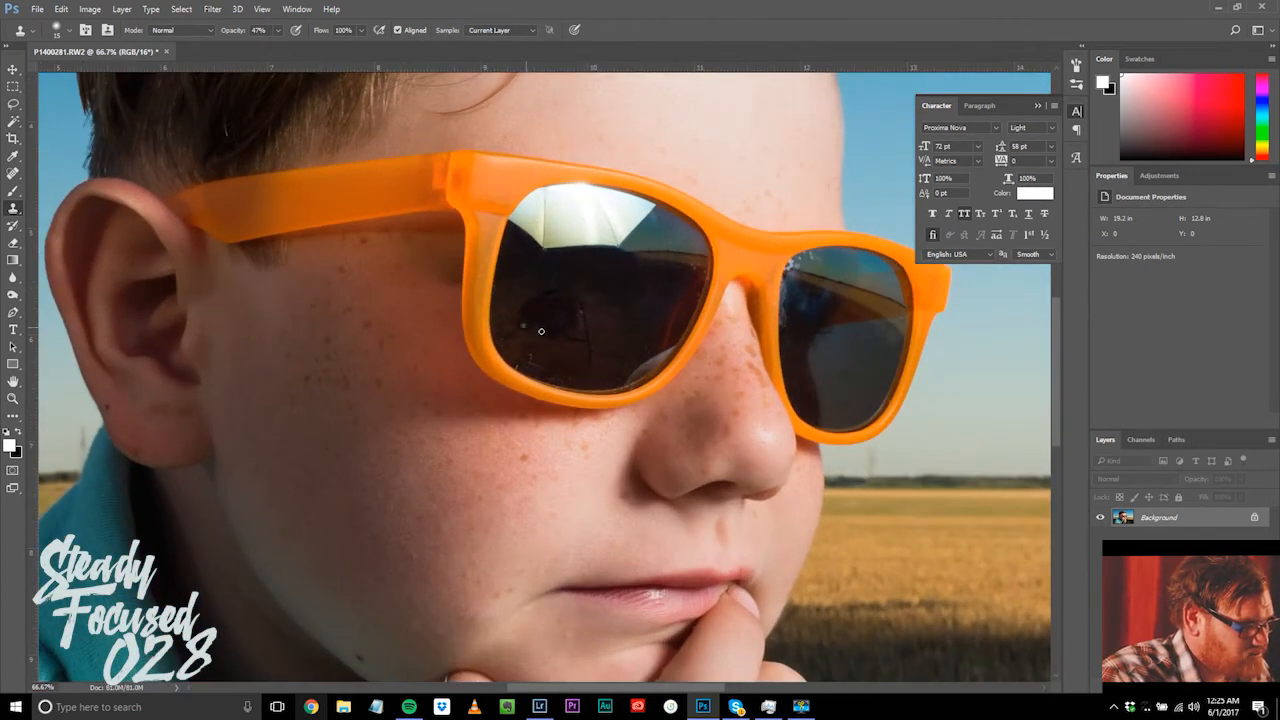
left_click_drag(586, 315, 564, 341)
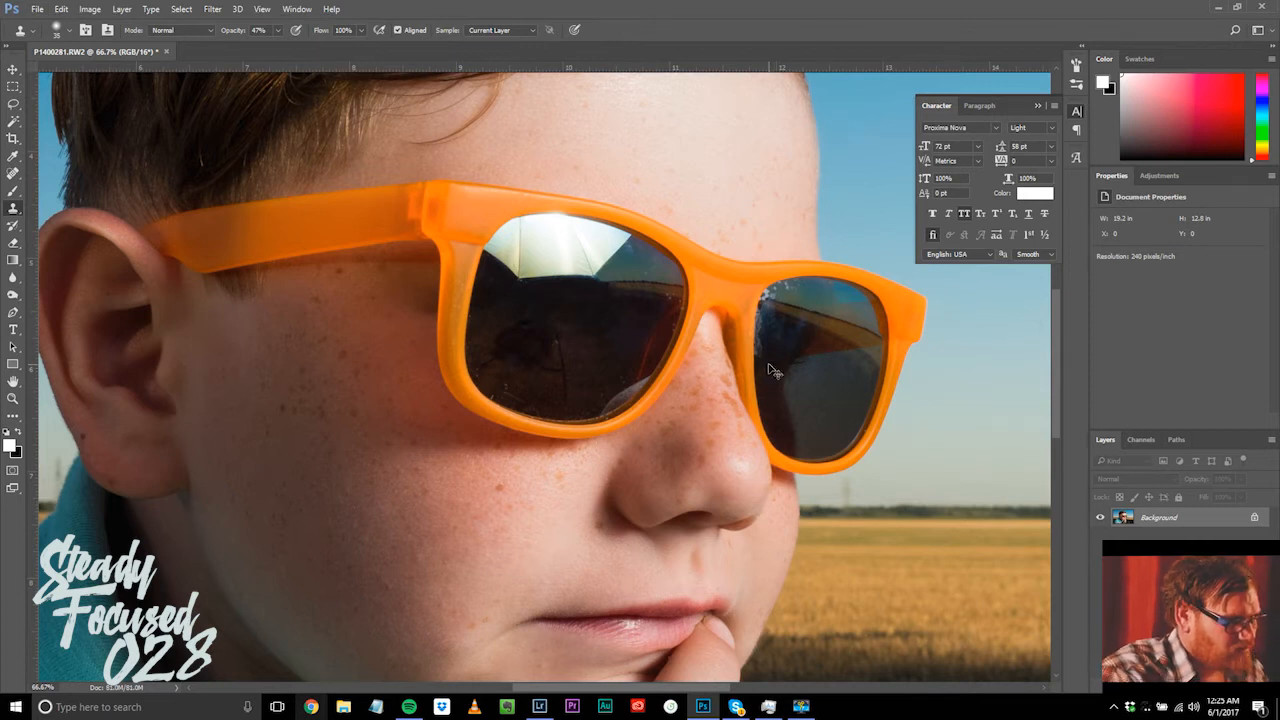
key("ctrl+plus")
key("ctrl+plus")
key("ctrl+plus")
left_click_drag(771, 304, 614, 320)
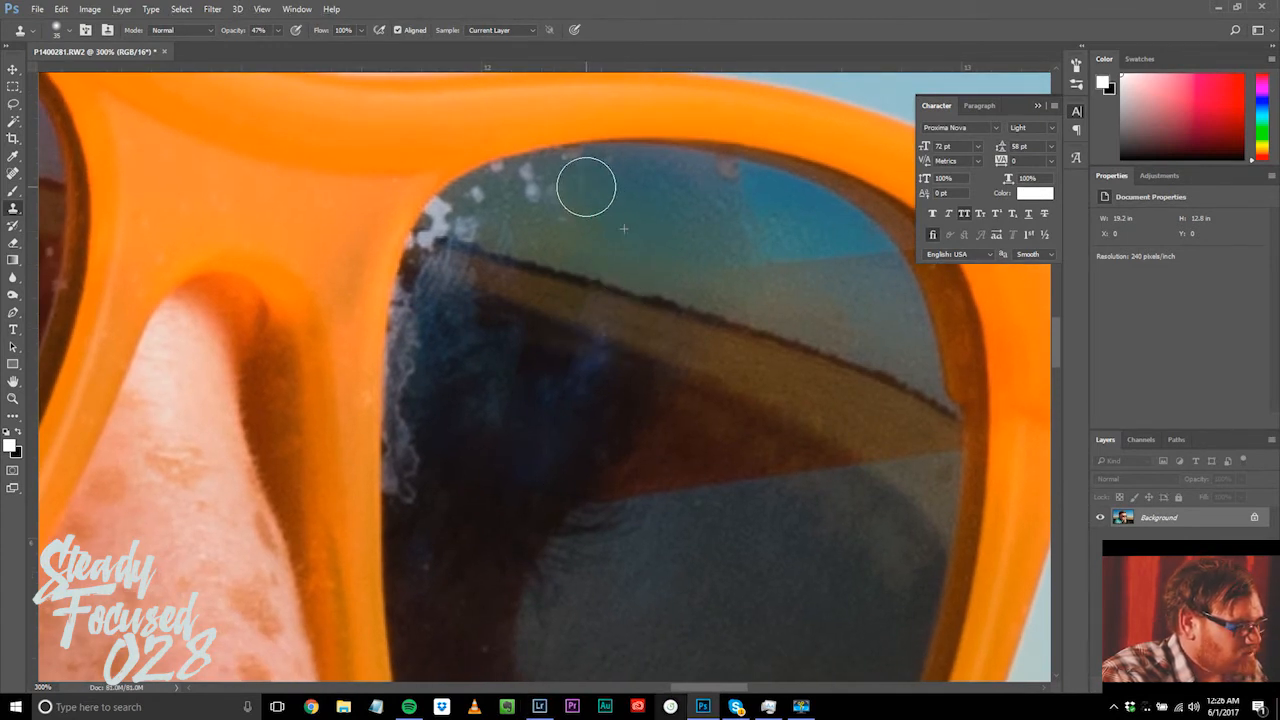
left_click(647, 229, "alt")
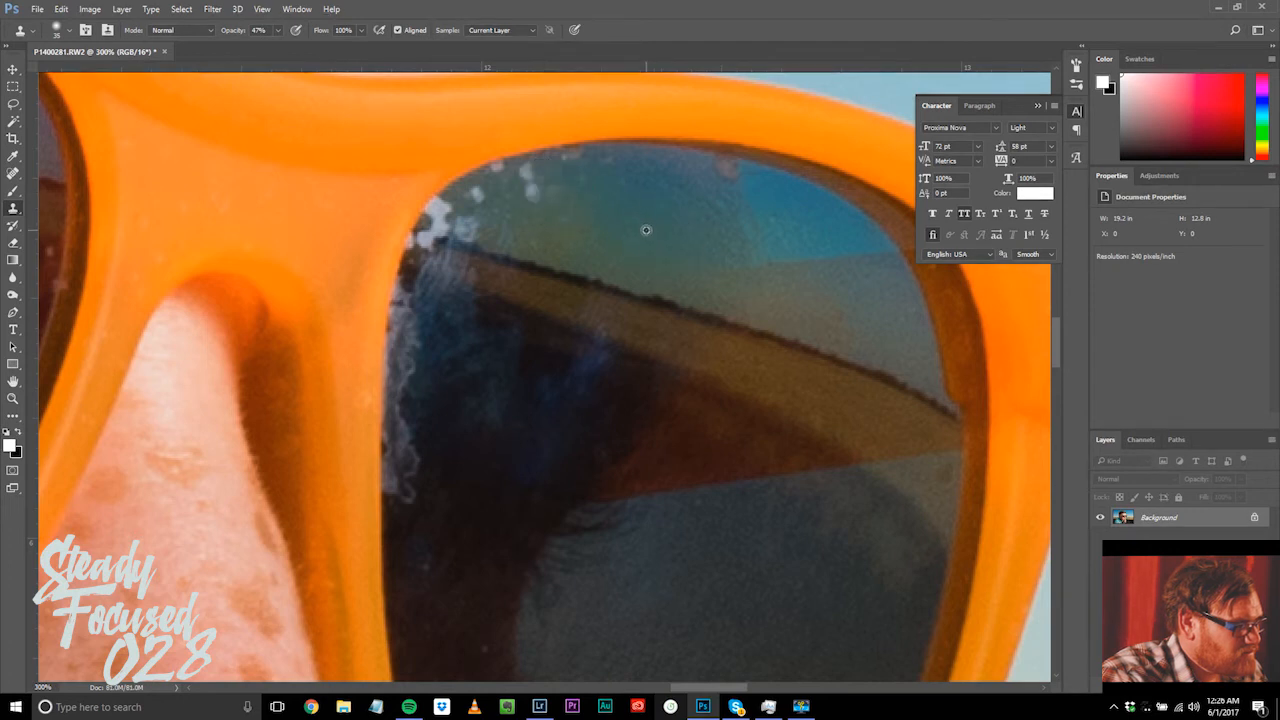
mouse_move(563, 204)
left_mouse_down()
mouse_move(529, 191)
mouse_move(498, 202)
mouse_move(529, 204)
mouse_move(526, 190)
left_mouse_up()
left_click(630, 234, "alt")
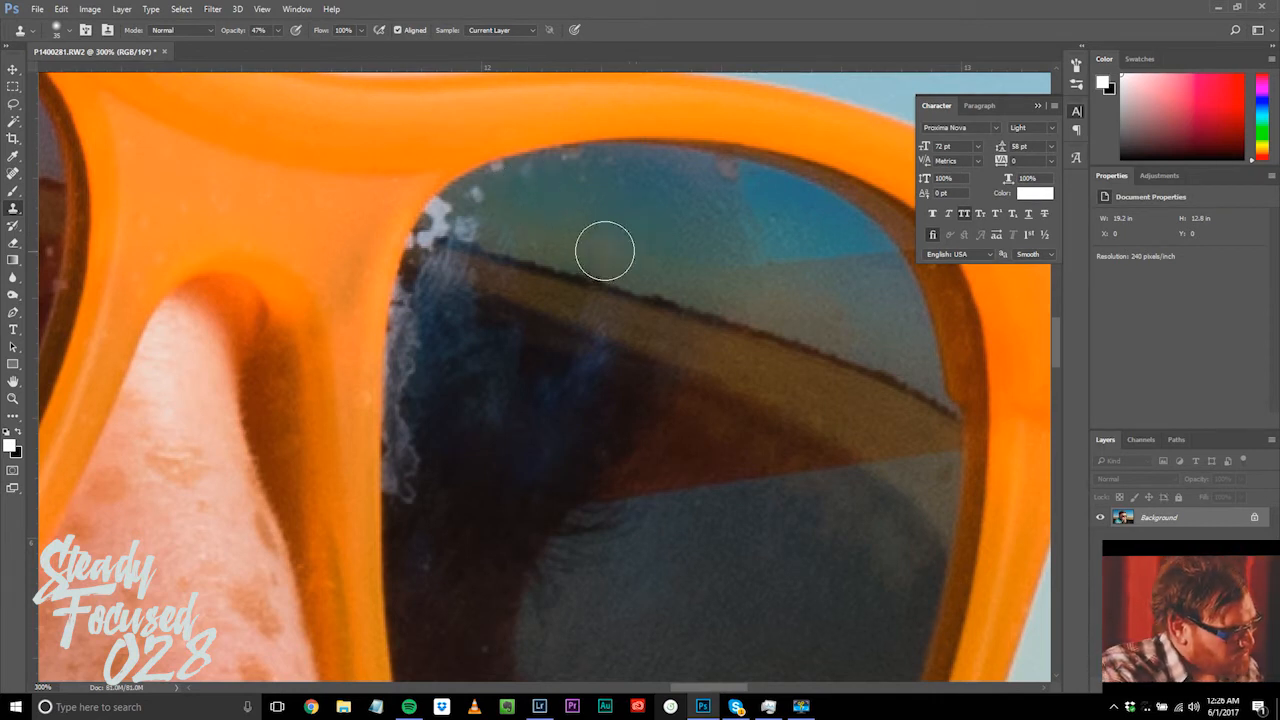
Step: Rebuild the reflected horizon and field strip where they run into the far lens's inner edge
left_click(543, 292, "alt")
left_click(471, 268)
left_click(443, 260)
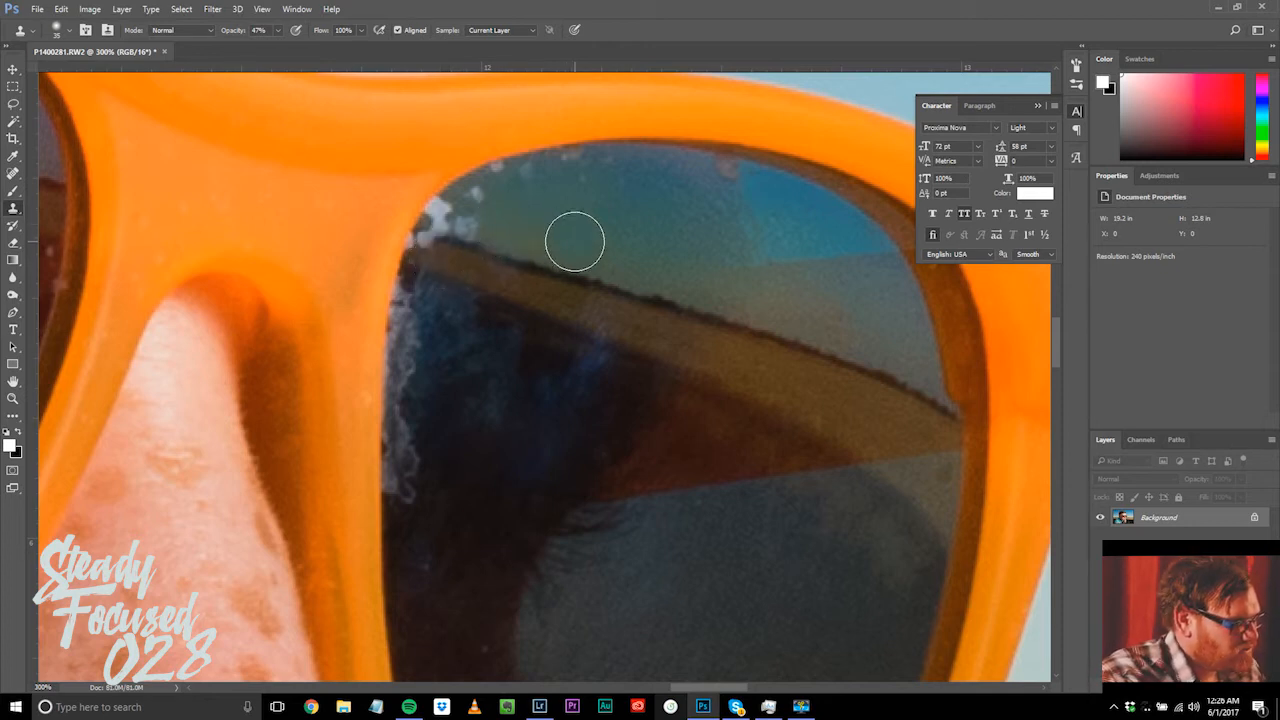
Step: Reduce the Clone Stamp to 10 px and clone sky and horizon over the white specks in the far lens's inner corner
key("bracketleft")
key("bracketleft")
key("bracketleft")
key("bracketleft")
key("bracketleft")
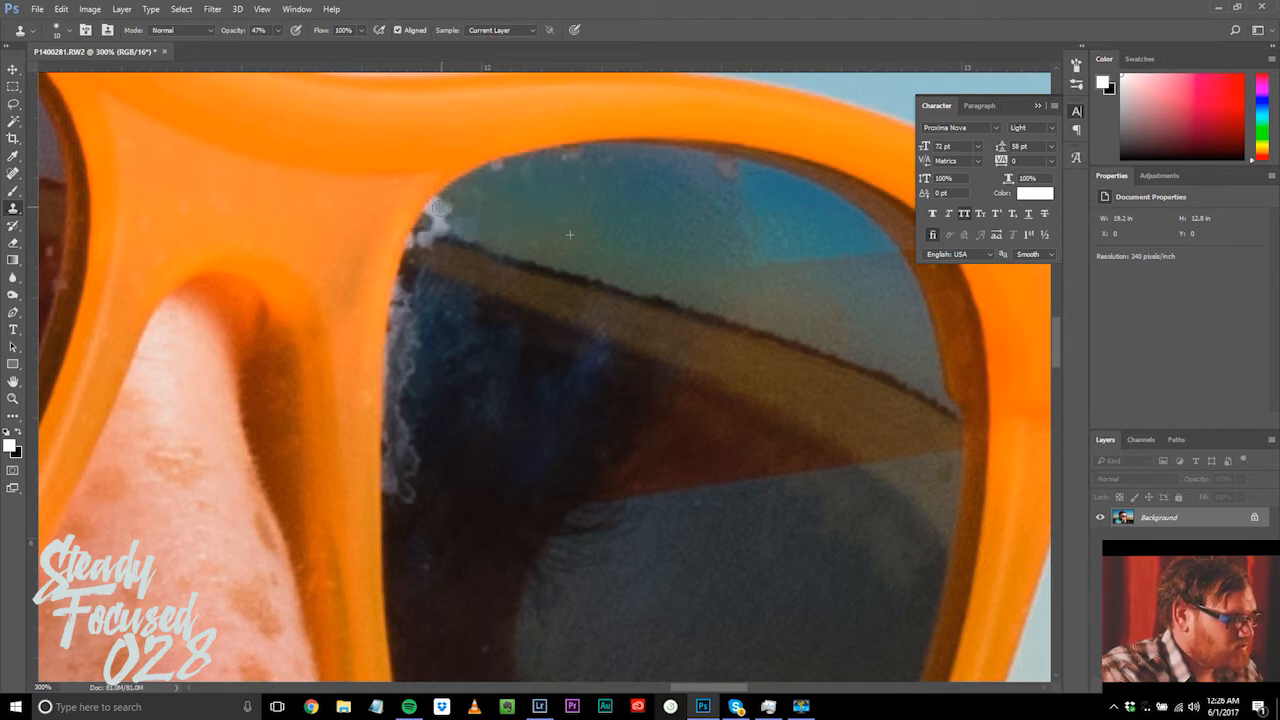
left_click_drag(457, 238, 448, 220)
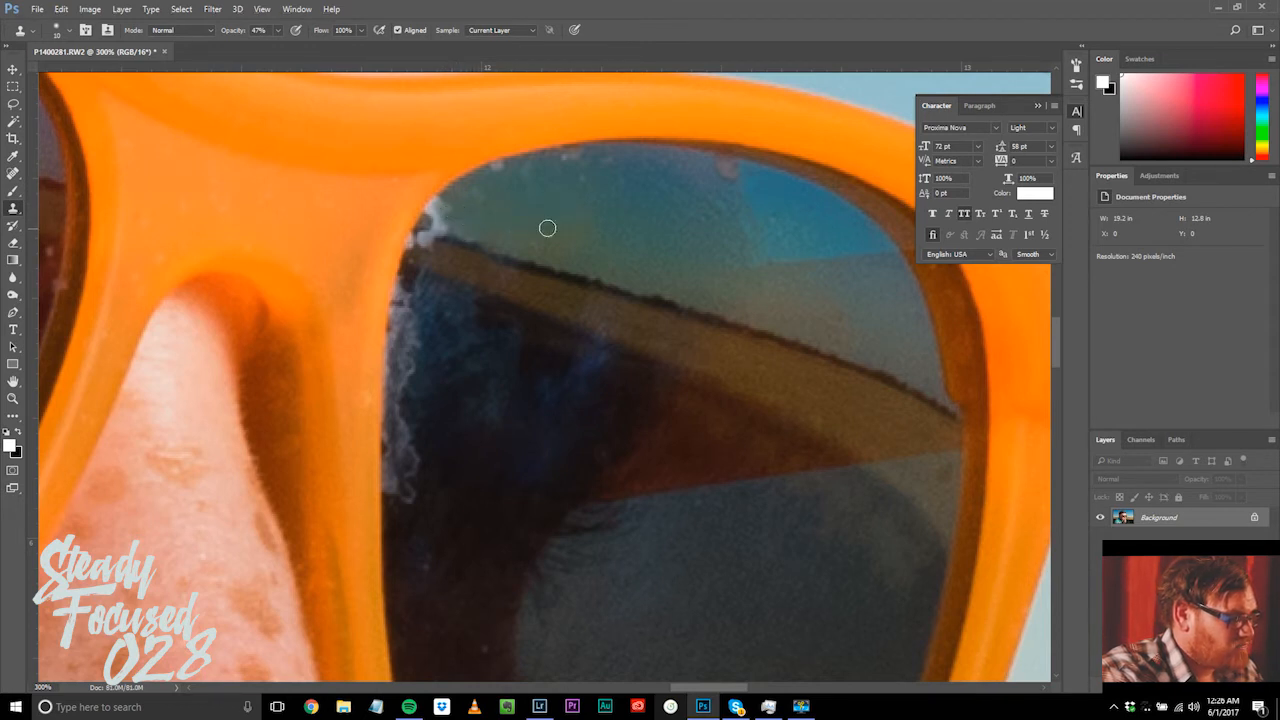
left_click_drag(445, 213, 447, 214)
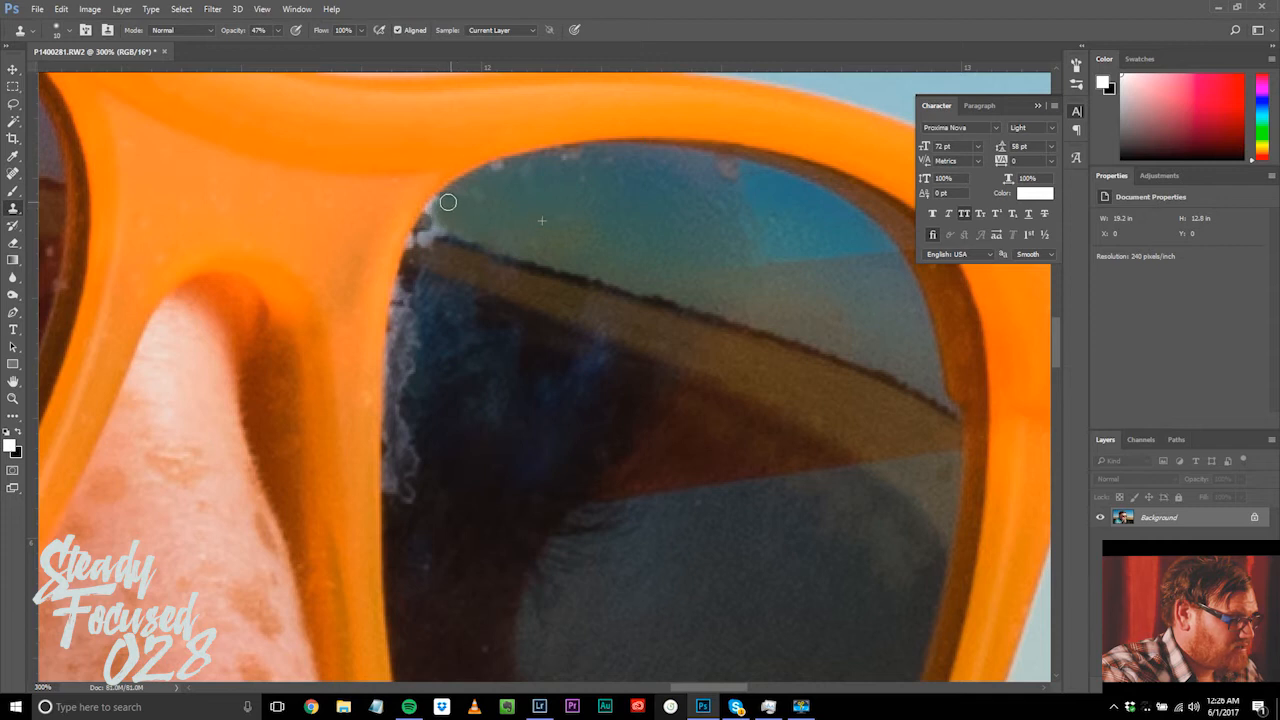
left_click_drag(430, 218, 464, 219)
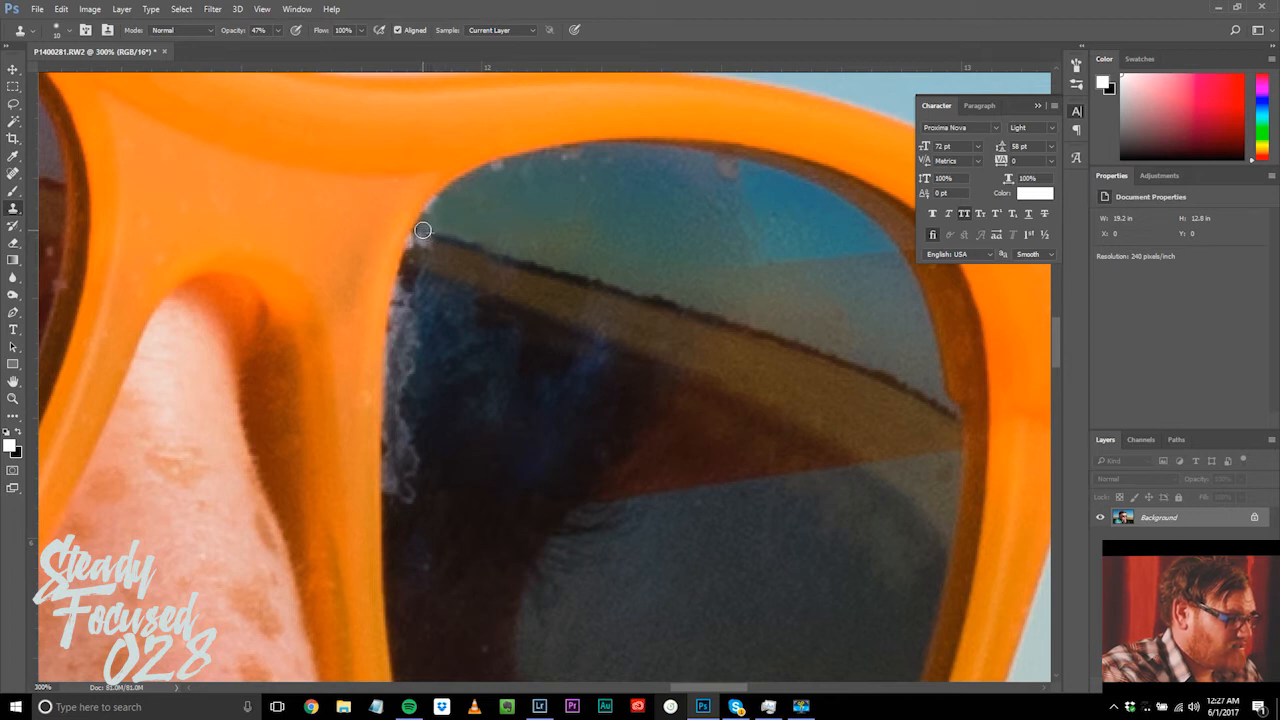
left_click(456, 253, "alt")
left_click(425, 244)
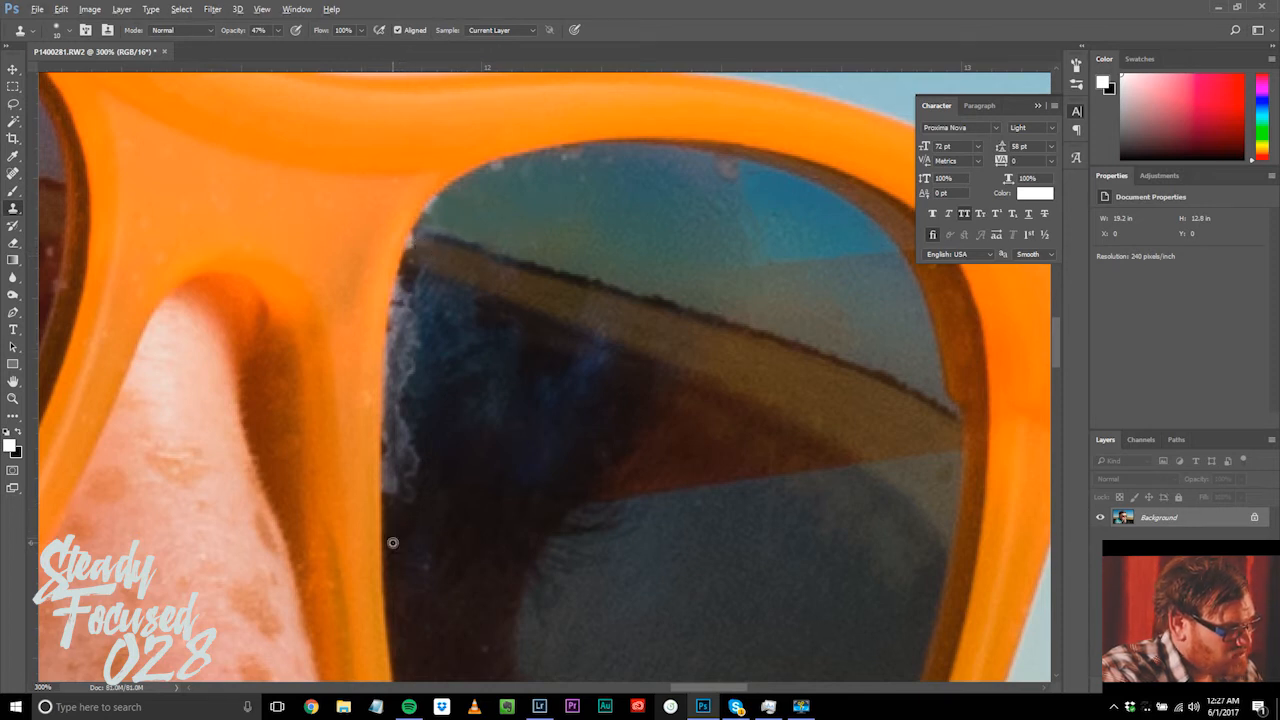
Step: Clone dark lens texture over the white scuffs along the far lens's inner edge below the horizon, using a 30 px brush
mouse_move(395, 498)
left_mouse_down()
mouse_move(394, 483)
mouse_move(406, 497)
mouse_move(417, 475)
left_mouse_up()
left_click(457, 467, "alt")
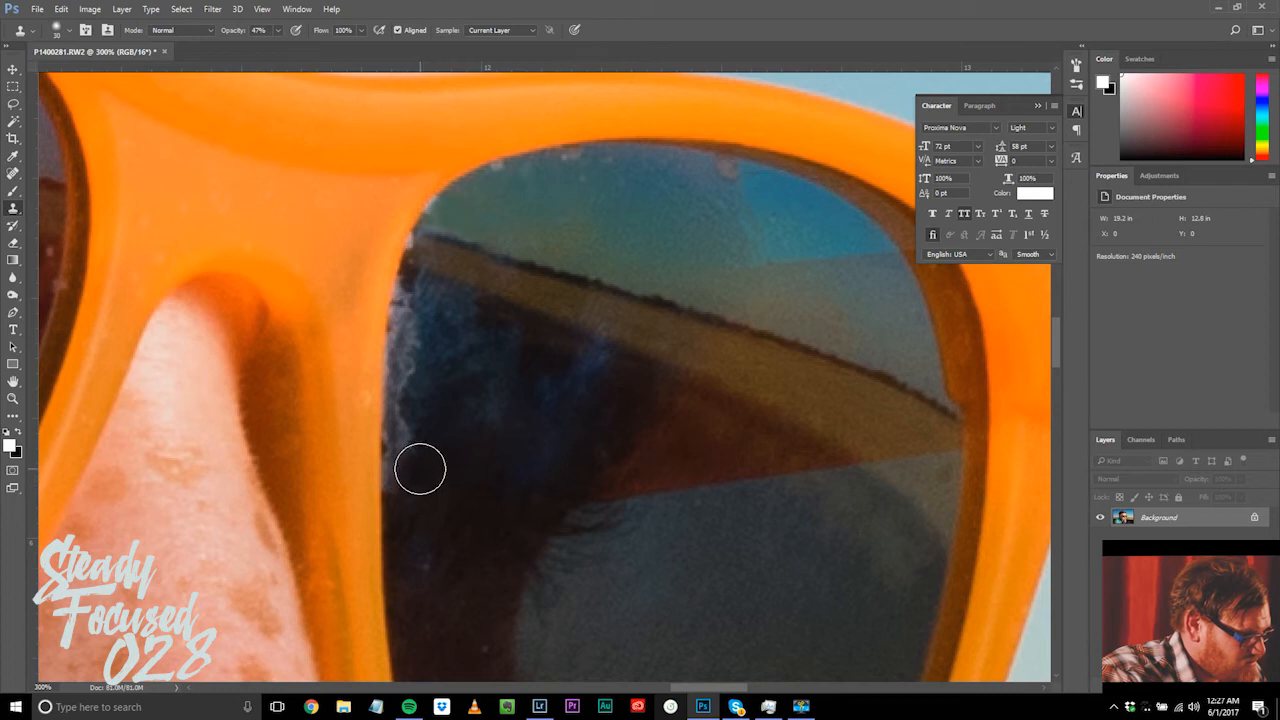
left_click(439, 455, "alt")
mouse_move(420, 458)
left_mouse_down()
mouse_move(414, 490)
mouse_move(421, 463)
left_mouse_up()
left_click(470, 480, "alt")
left_click(425, 443)
left_click(418, 445)
left_click(413, 403)
left_click(420, 355)
left_click(423, 369)
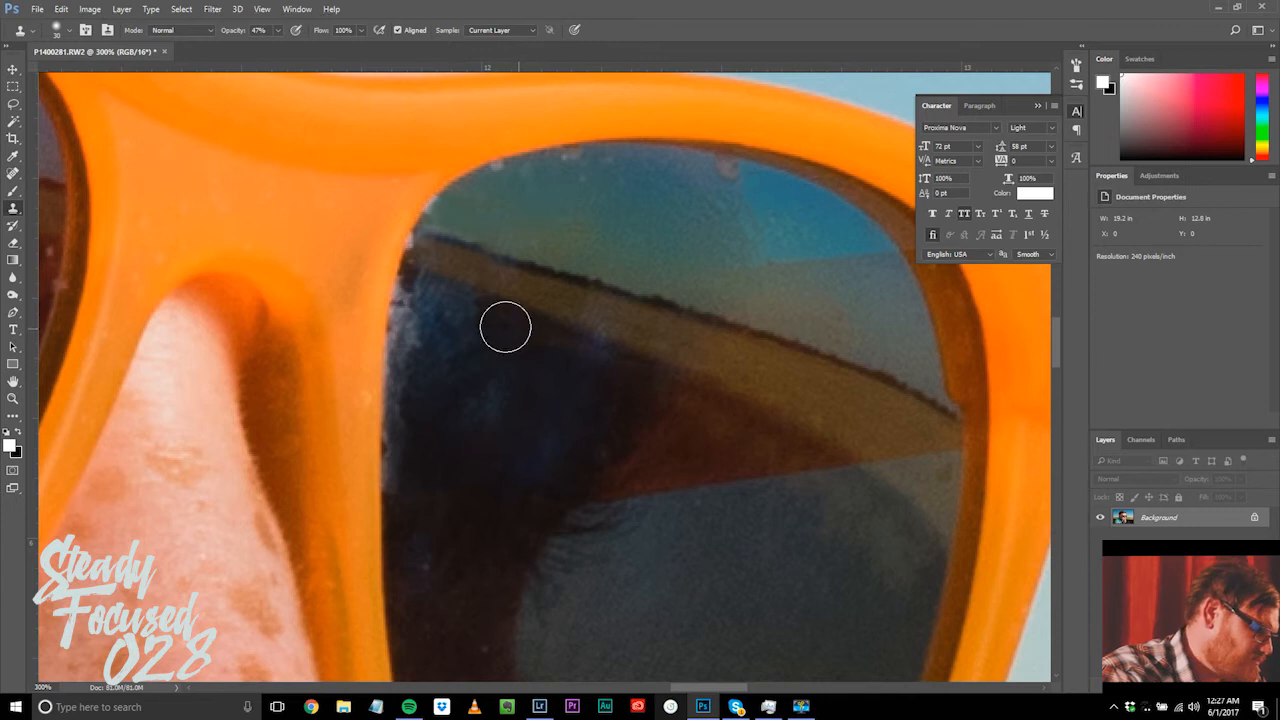
Step: Clone darker lens texture over the blue haze in the shadow area beneath the far lens's reflected field
left_click(420, 520, "alt")
mouse_move(435, 345)
left_mouse_down()
mouse_move(426, 420)
mouse_move(443, 446)
mouse_move(531, 451)
mouse_move(486, 400)
mouse_move(500, 379)
mouse_move(533, 440)
left_mouse_up()
left_click(442, 496, "alt")
left_click(419, 543, "alt")
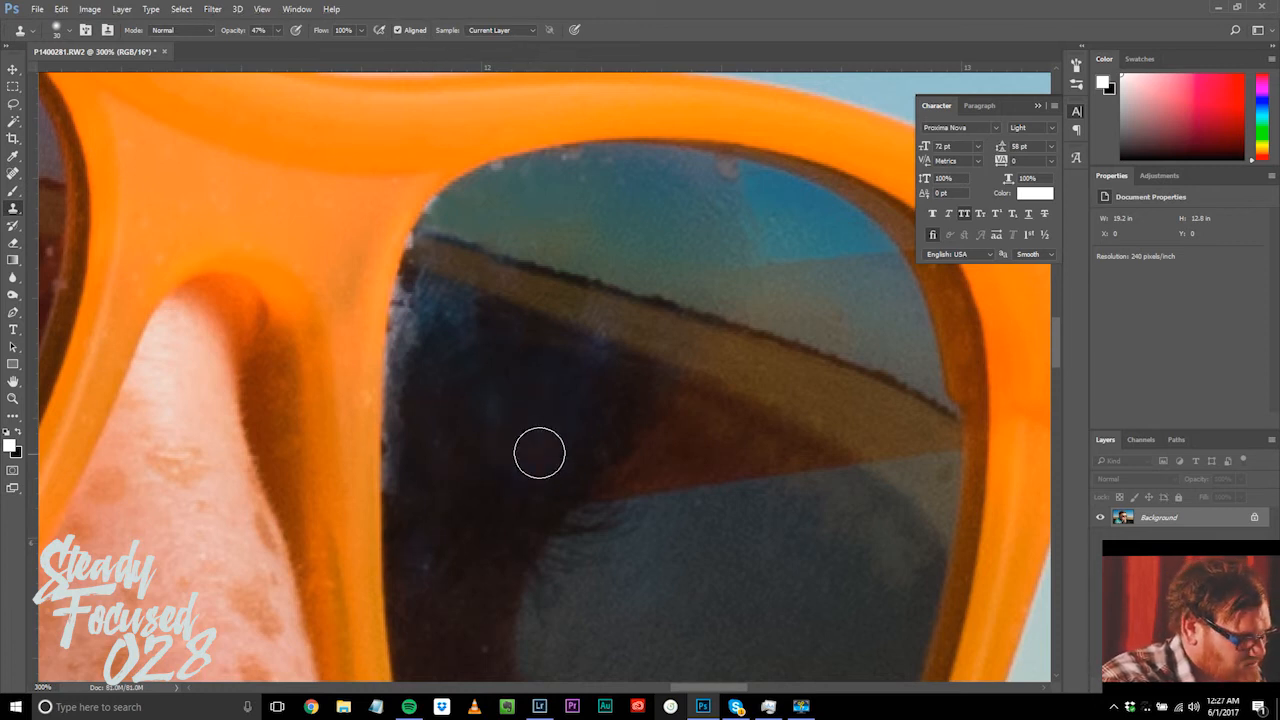
scroll(563, 457, "down", 4)
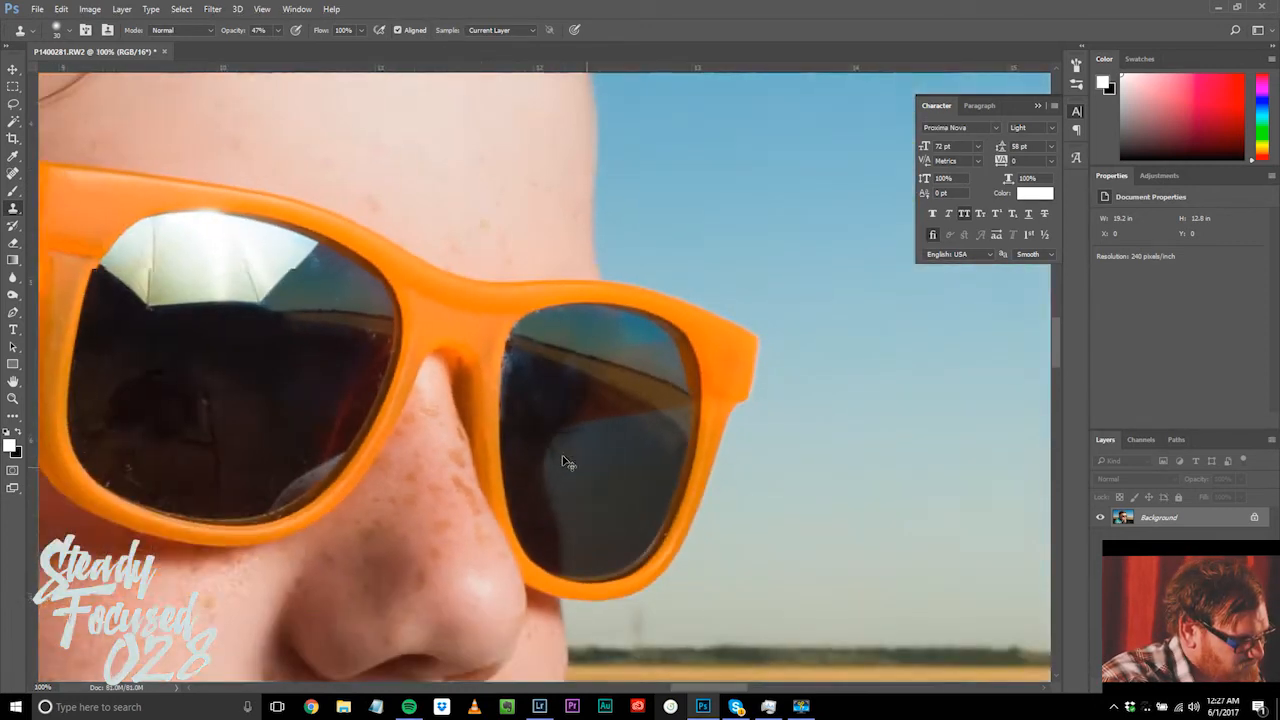
scroll(564, 463, "down", 1)
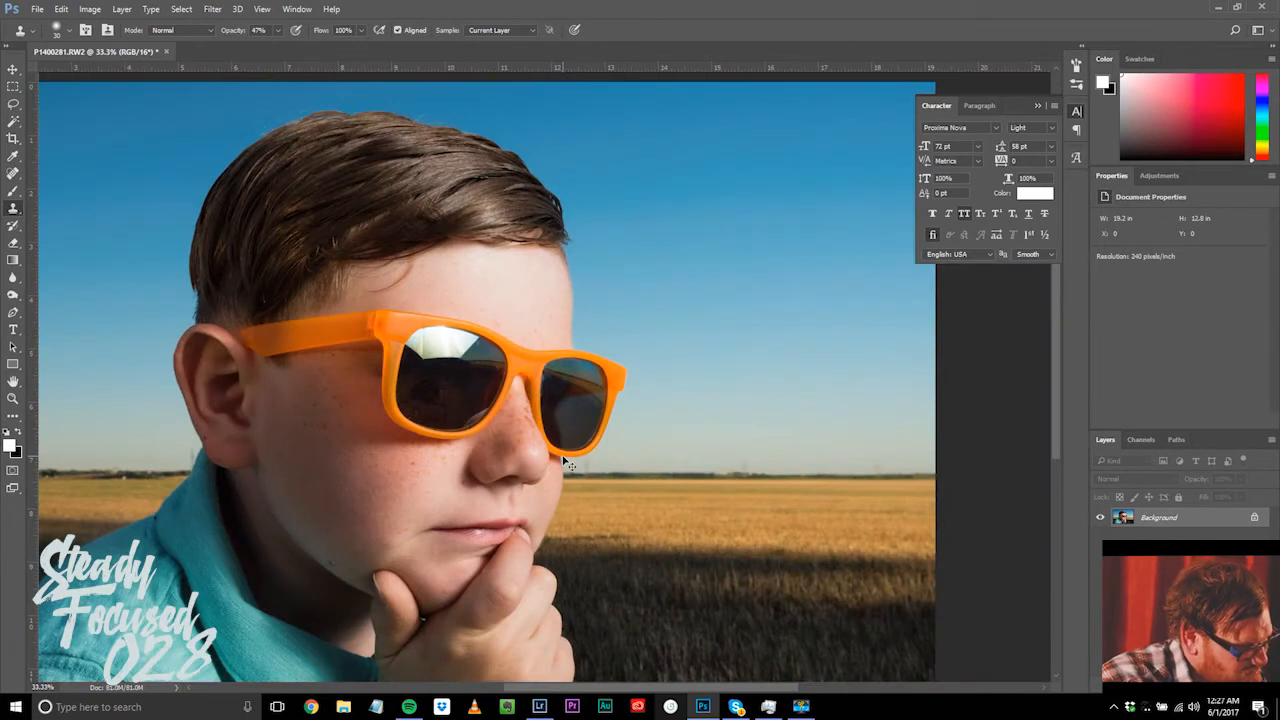
scroll(565, 463, "up", 5)
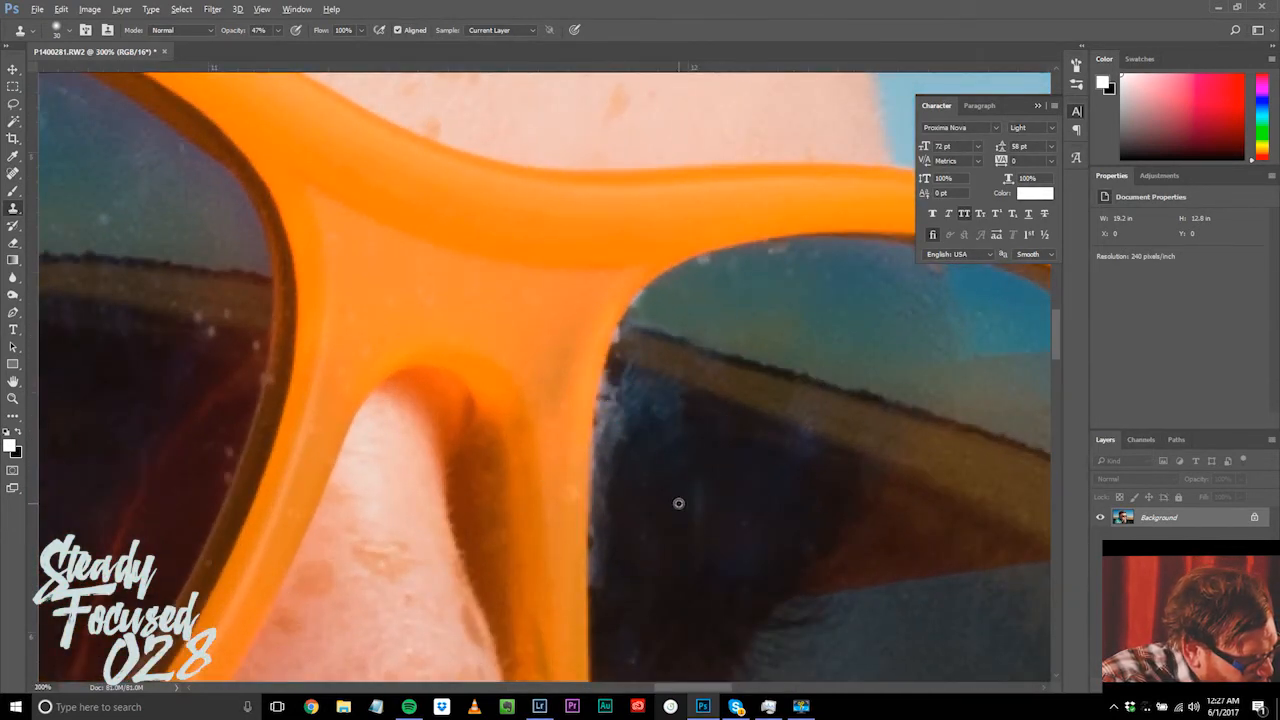
mouse_move(665, 434)
left_mouse_down()
mouse_move(653, 391)
mouse_move(639, 386)
mouse_move(670, 409)
mouse_move(633, 420)
left_mouse_up()
left_click(741, 428, "alt")
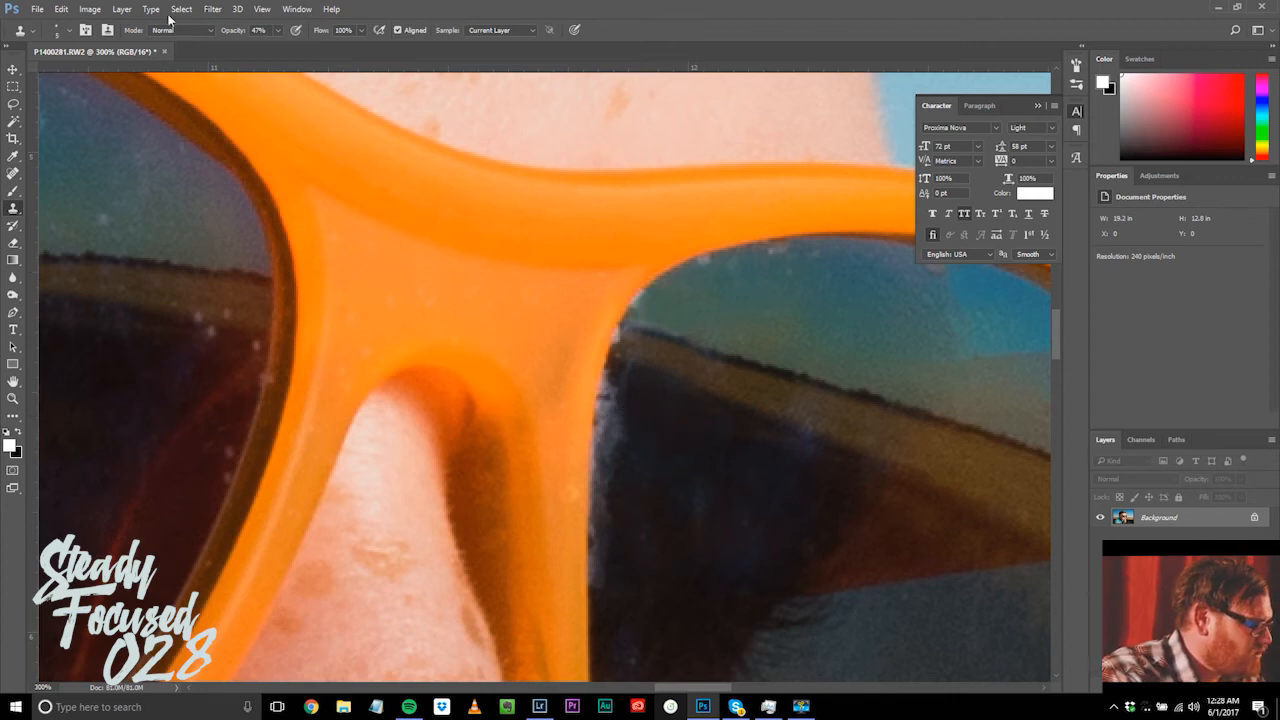
Step: Adjust the Clone Stamp brush hardness and clone dark lens over the pale scuffs beside the frame just below the reflected horizon
left_click(70, 31)
left_click(133, 126)
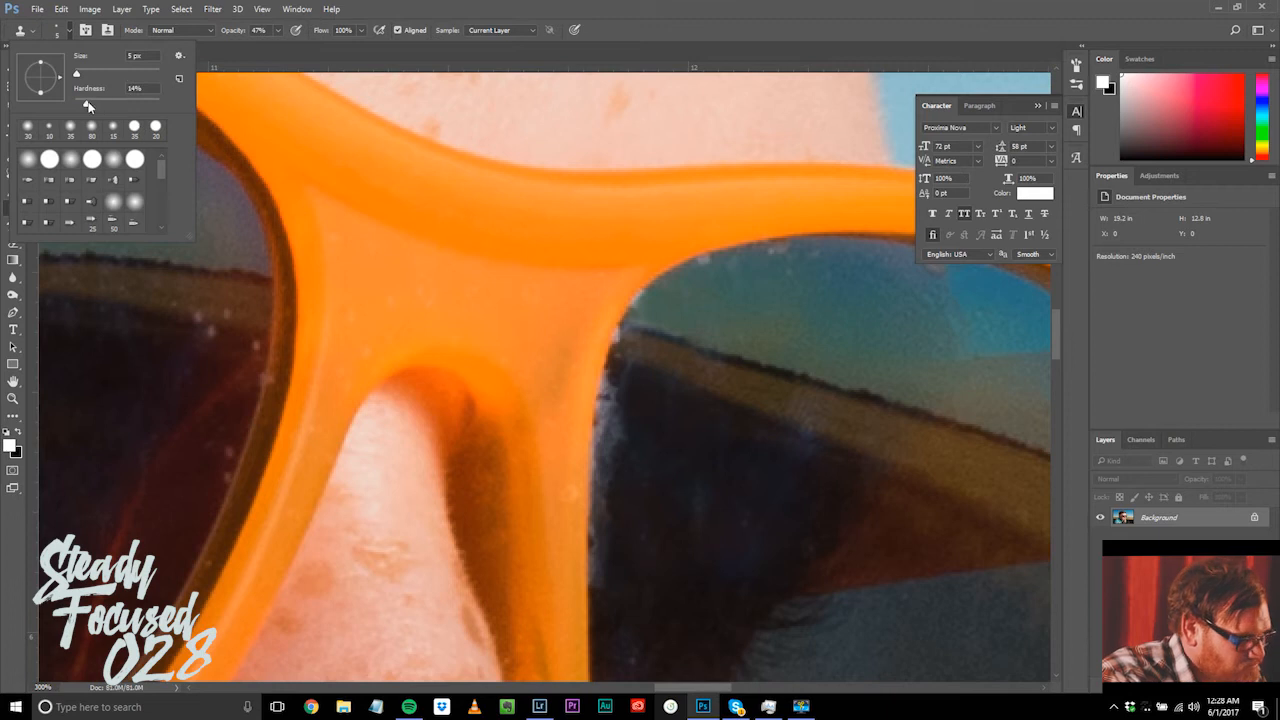
key("Return")
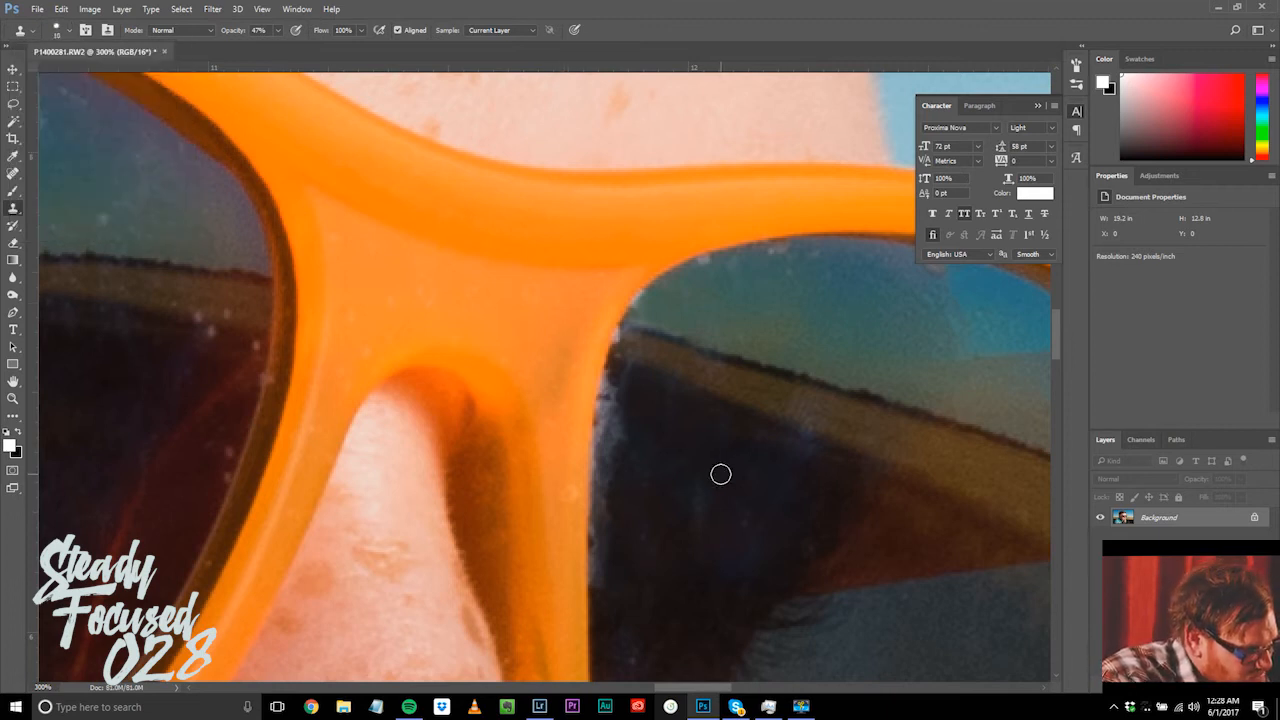
mouse_move(619, 384)
left_mouse_down()
mouse_move(611, 431)
mouse_move(609, 371)
mouse_move(610, 386)
left_mouse_up()
left_click(649, 389, "alt")
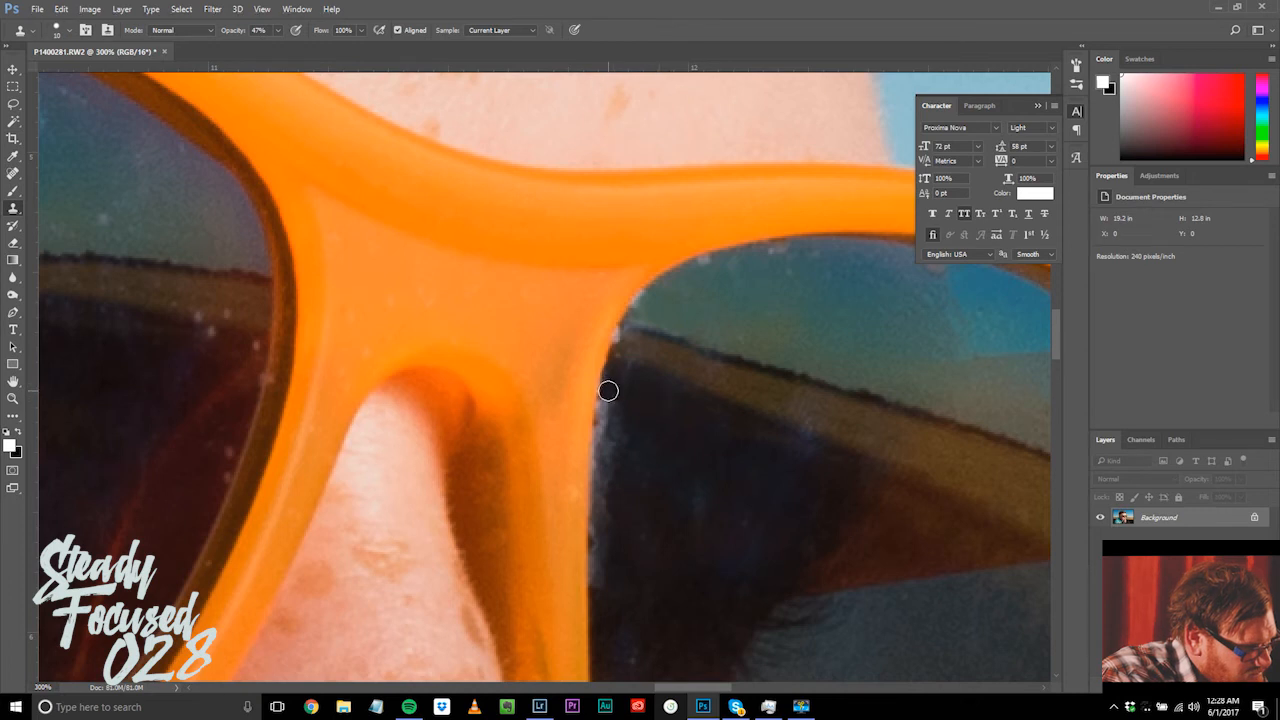
mouse_move(611, 374)
left_mouse_down()
mouse_move(604, 432)
mouse_move(617, 441)
mouse_move(608, 458)
left_mouse_up()
Step: Clone dark lens texture over the remaining pale specks midway down the far lens's inner edge
left_click(680, 429, "alt")
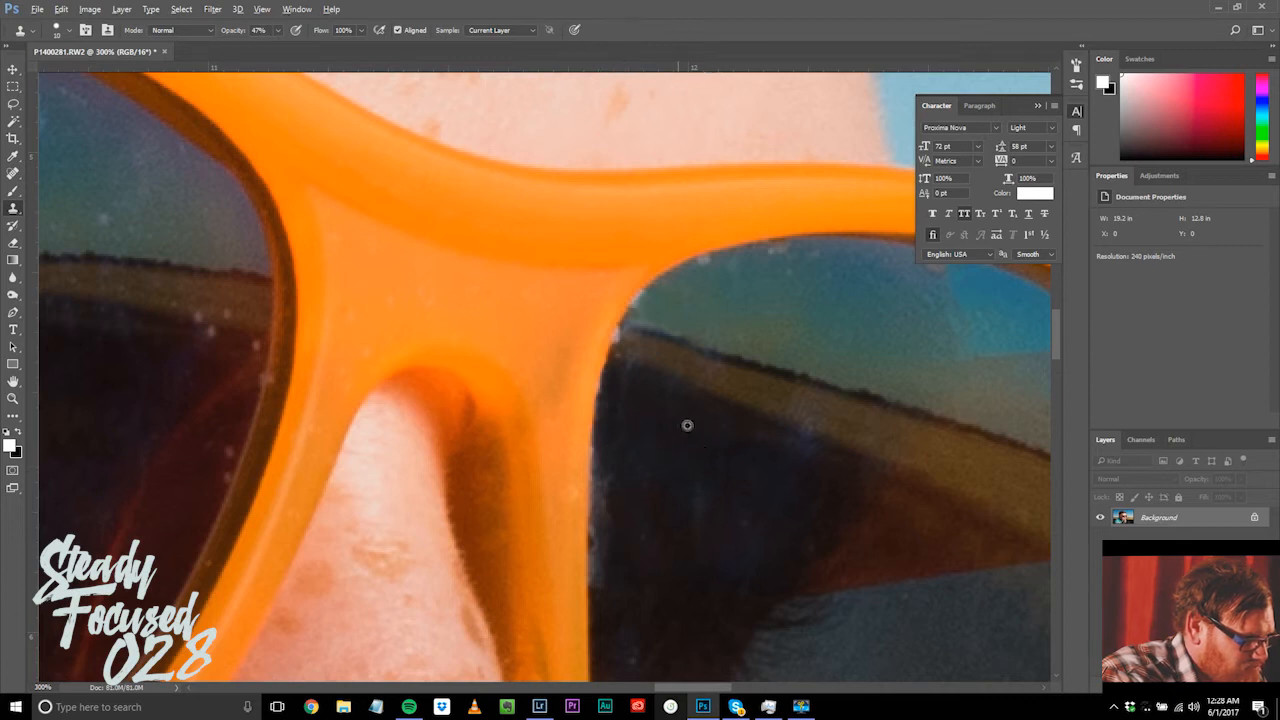
left_click_drag(625, 415, 604, 500)
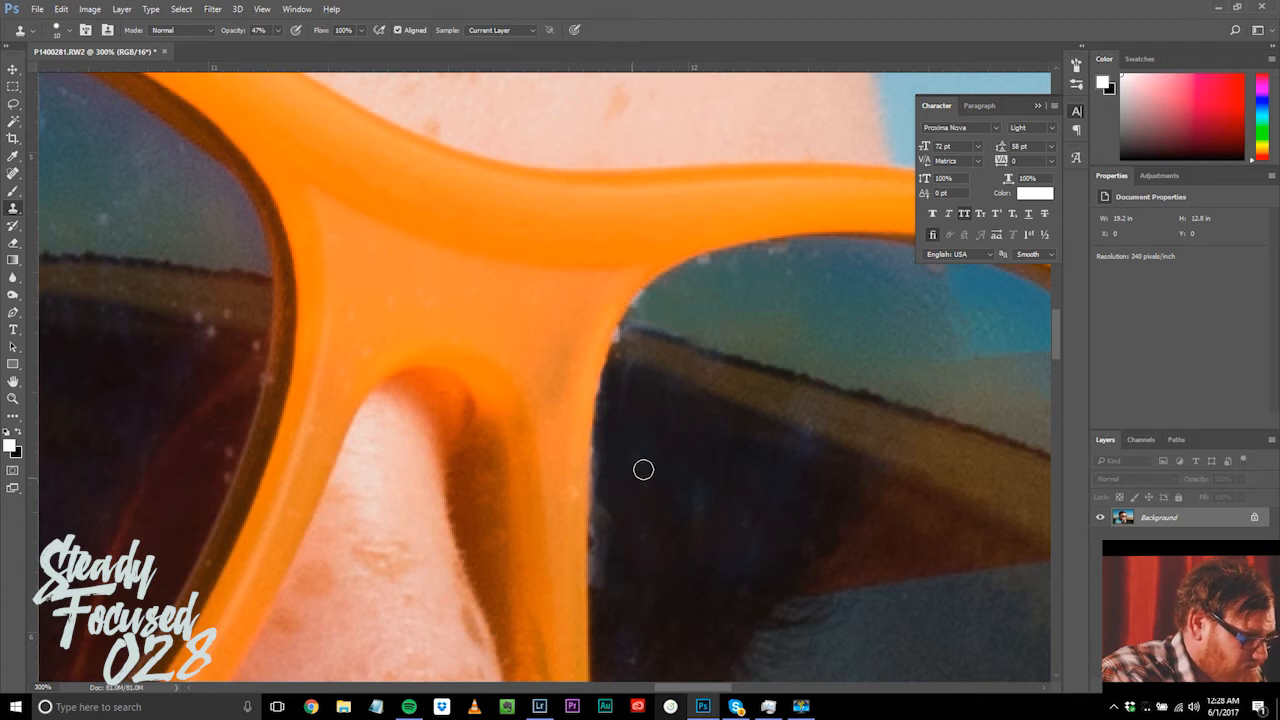
left_click_drag(603, 452, 598, 500)
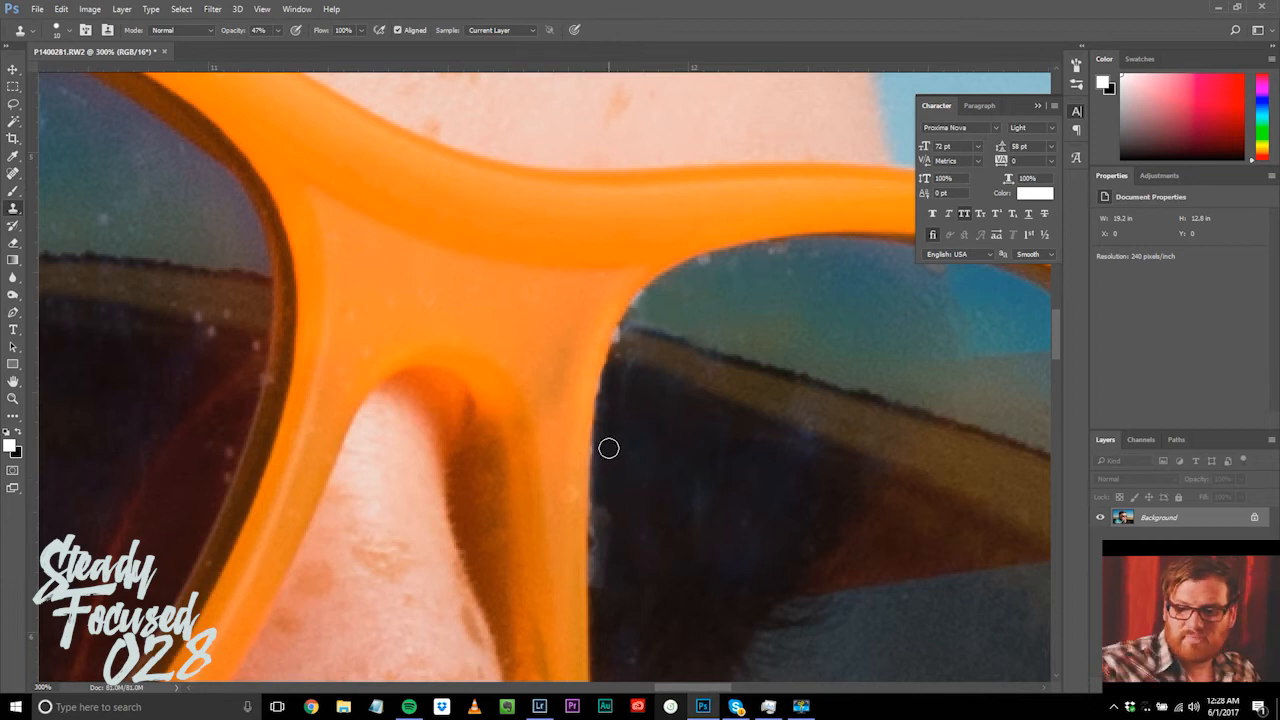
left_click_drag(606, 443, 605, 457)
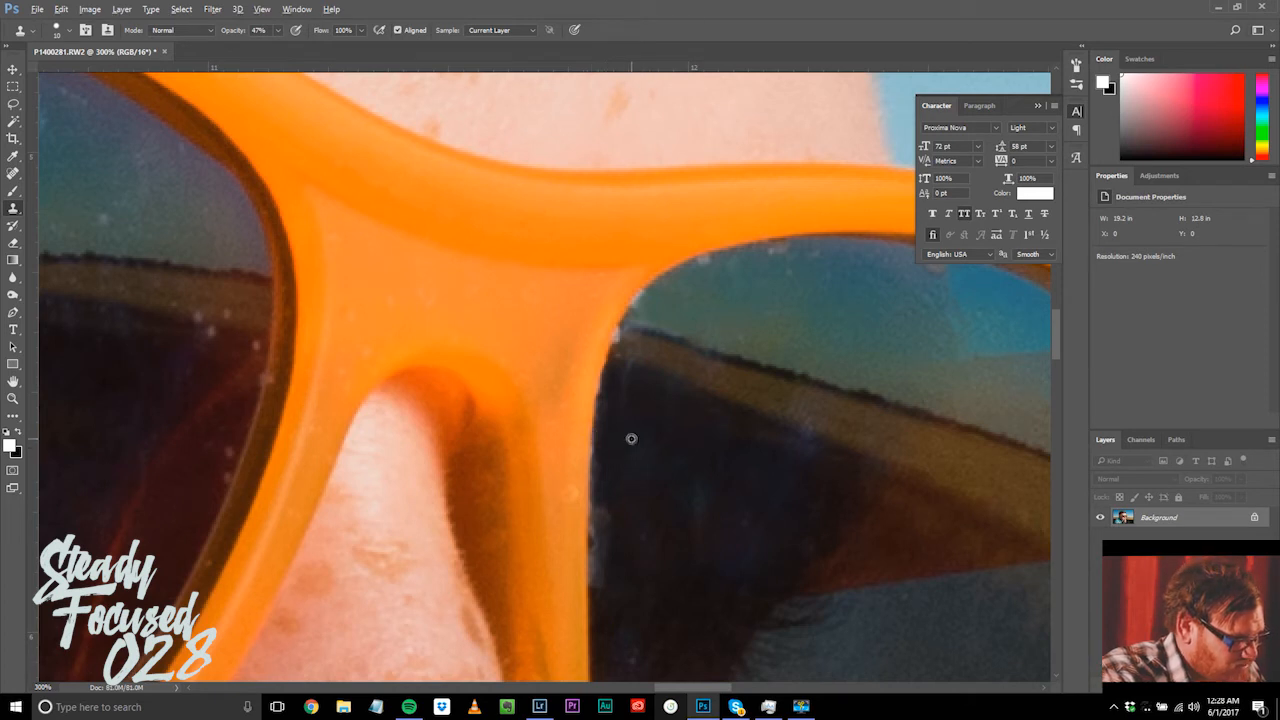
left_click_drag(600, 500, 606, 538)
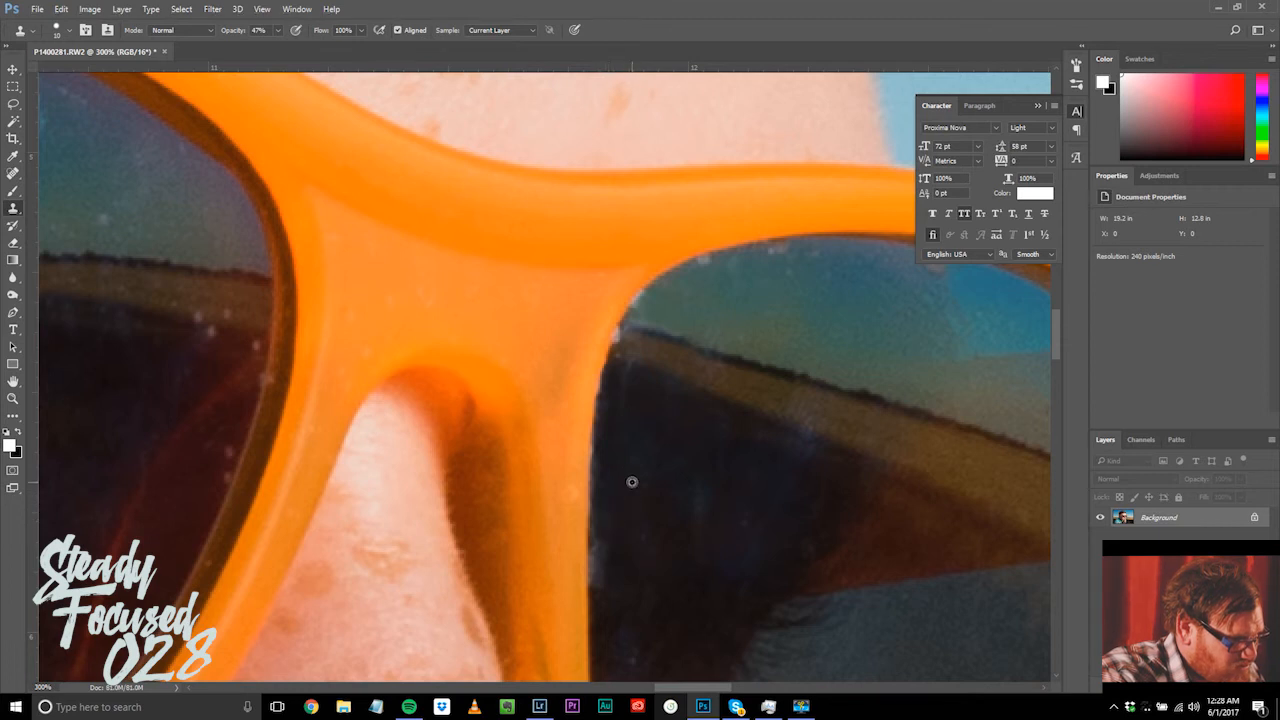
left_click_drag(604, 455, 604, 480)
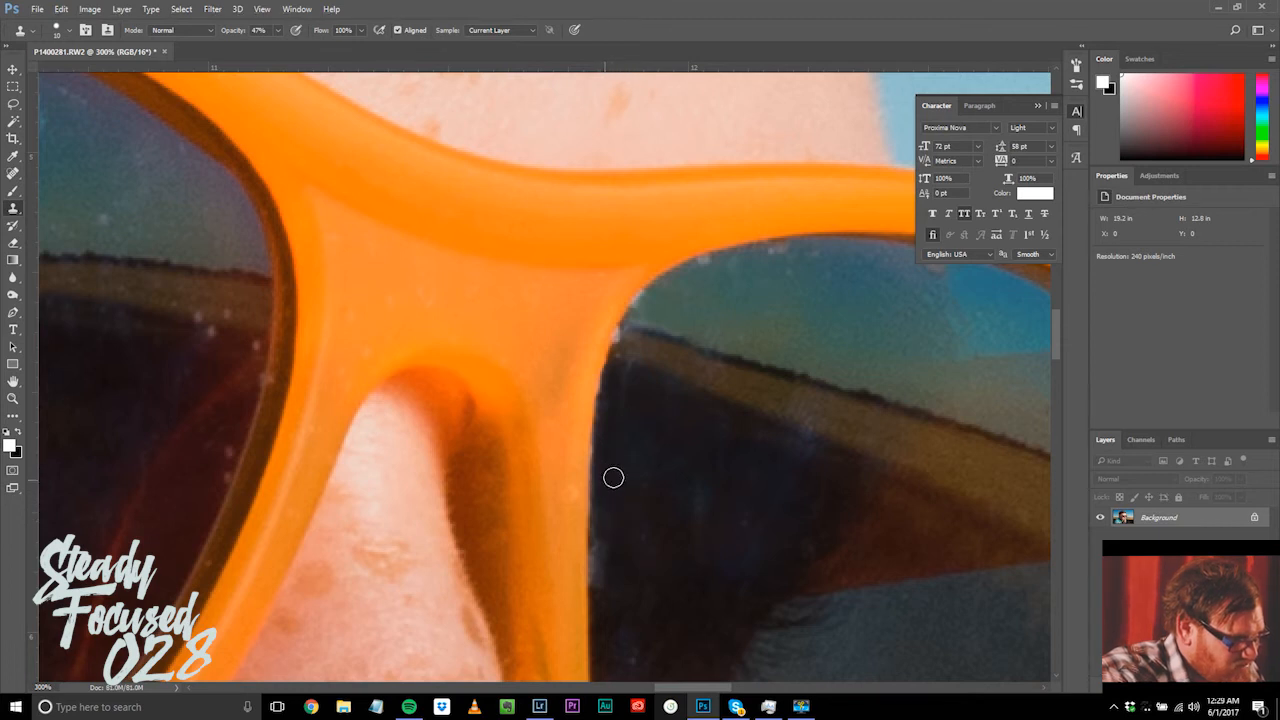
Step: Resample dark lens texture and even out the far lens's inner edge from below the horizon down to the lowest scuffs
left_click(637, 437, "alt")
left_click_drag(611, 385, 603, 485)
left_click(638, 427, "alt")
left_click_drag(610, 430, 598, 594)
left_click_drag(603, 517, 598, 607)
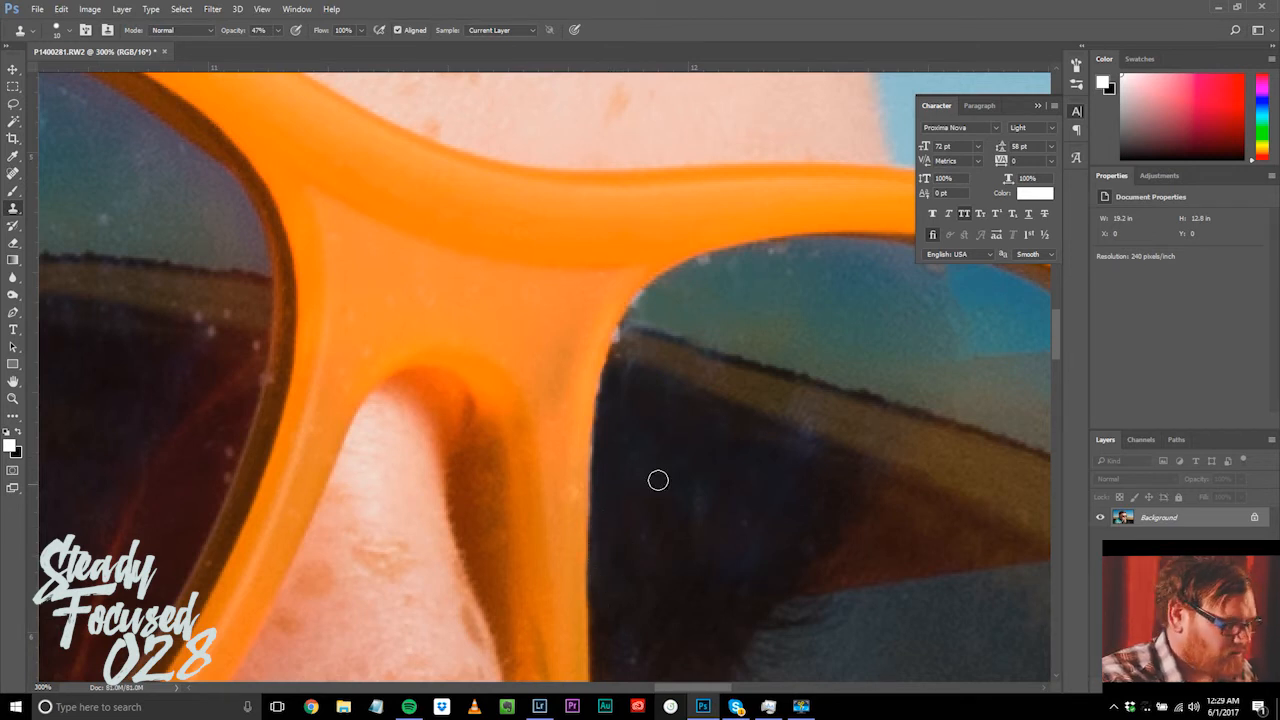
Step: Examine both retouched lenses up close and in the full portrait for leftover scuffs
key("ctrl+minus")
key("ctrl+minus")
key("ctrl+minus")
key("ctrl+minus")
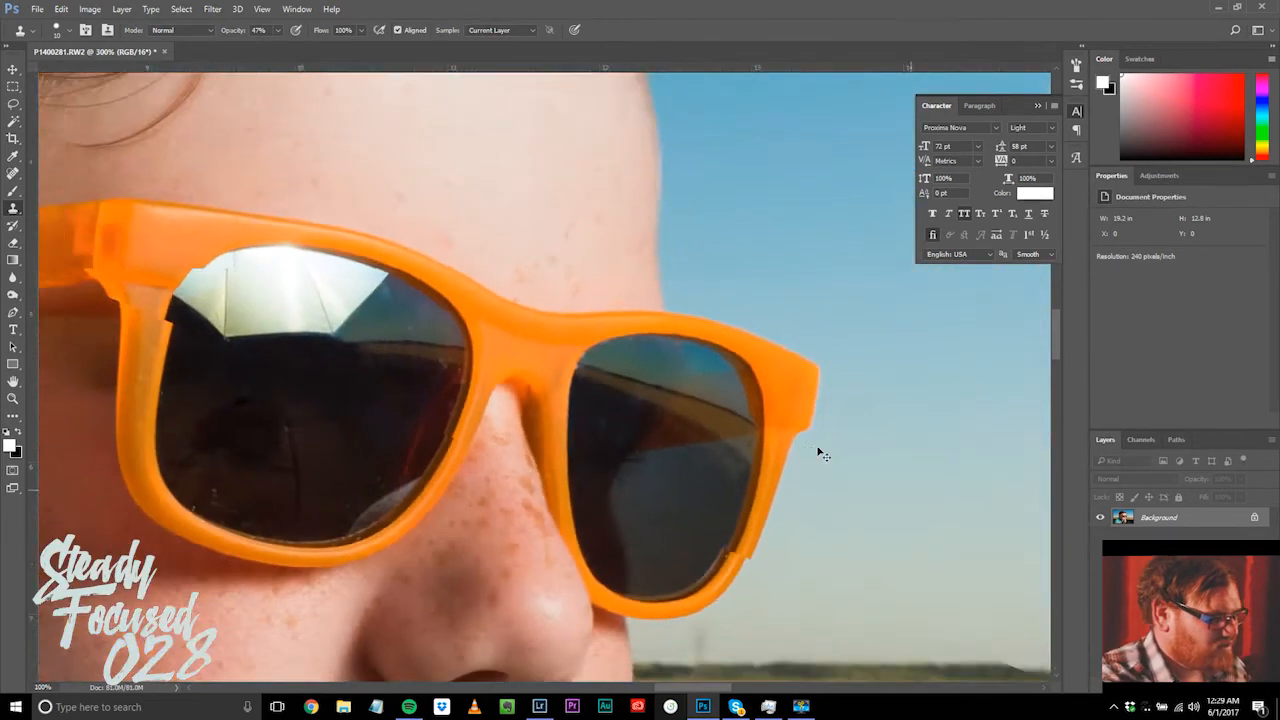
key("ctrl+minus")
key("ctrl+minus")
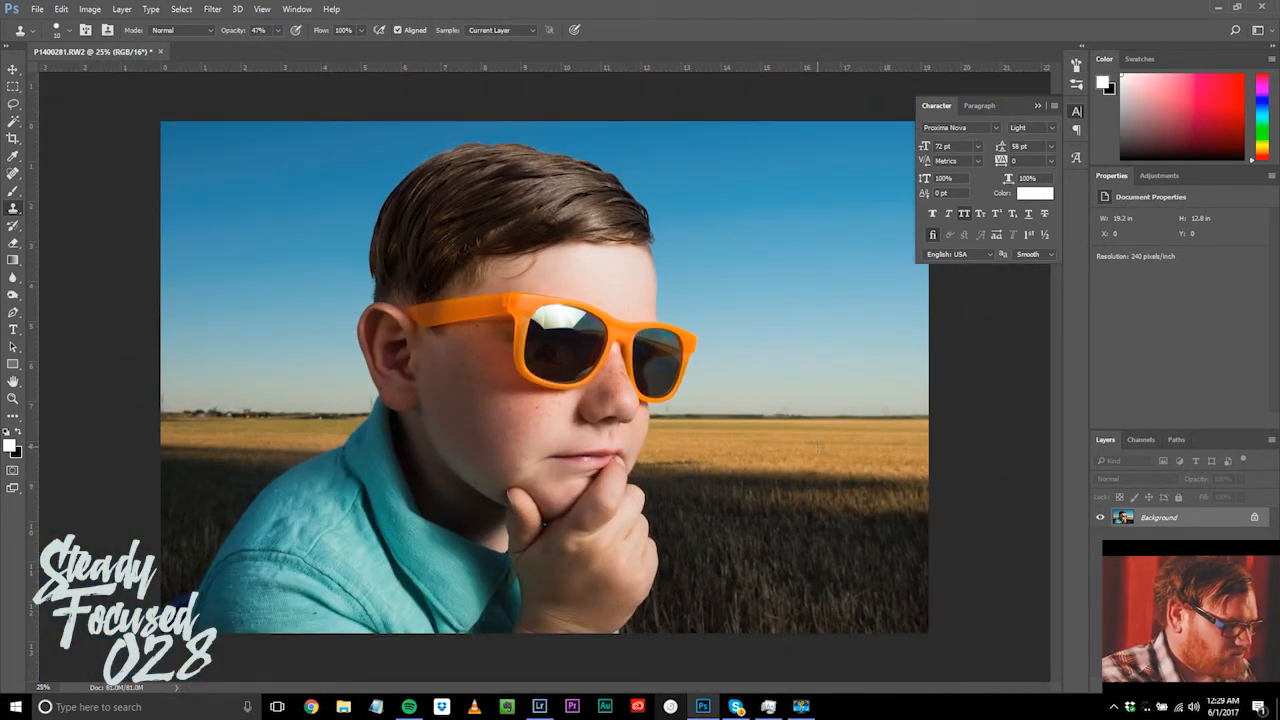
key("ctrl+plus")
key("ctrl+plus")
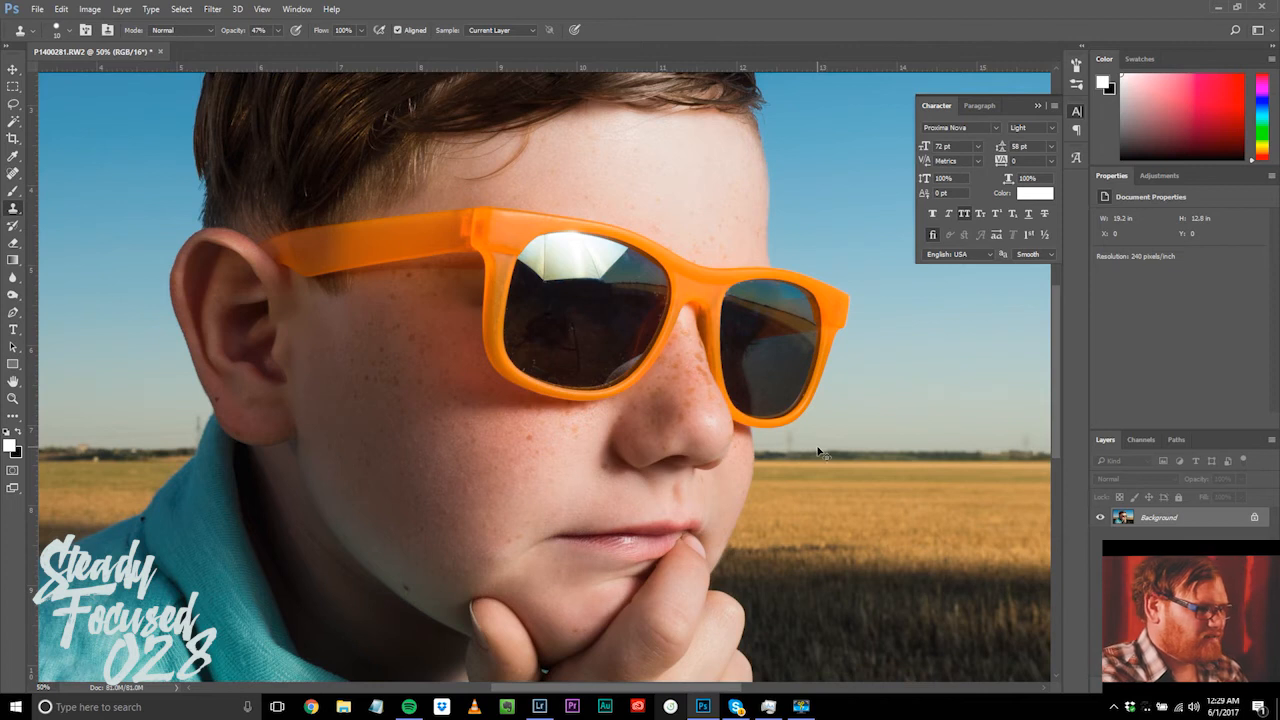
key("ctrl+minus")
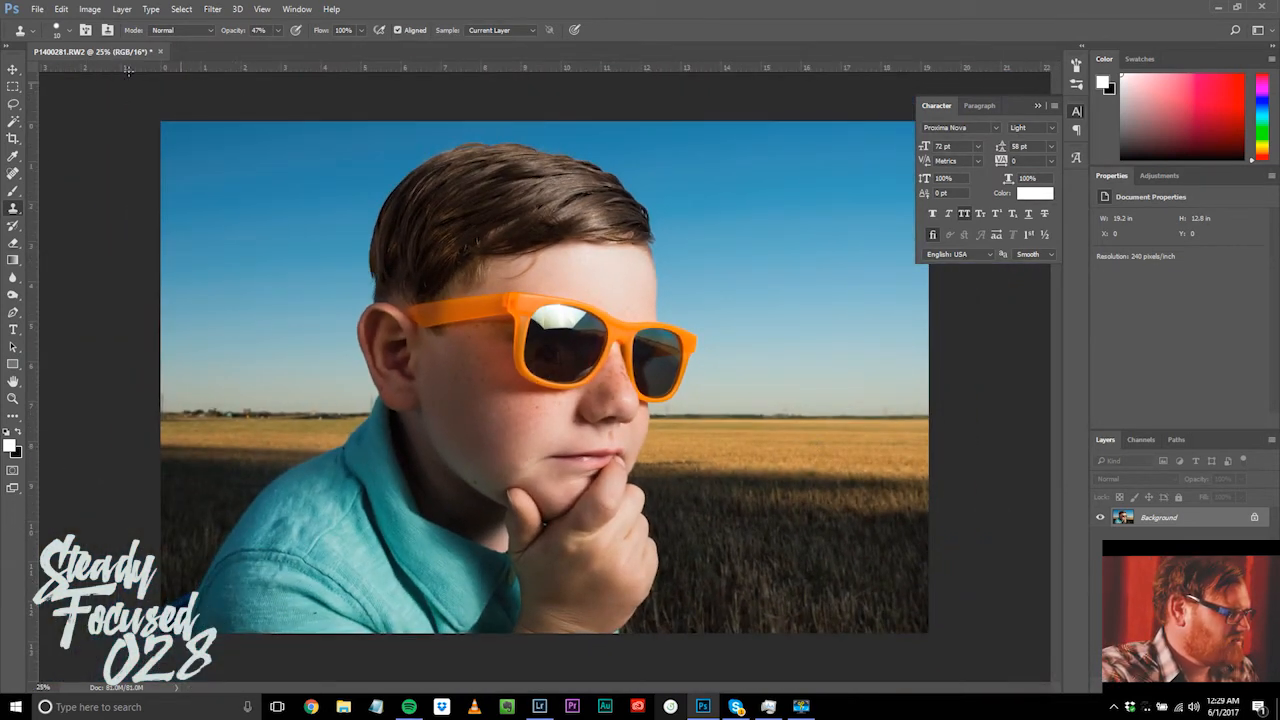
Step: Close the retouched P1400281.RW2 document, saving its changes, and switch to Lightroom
left_click(159, 51)
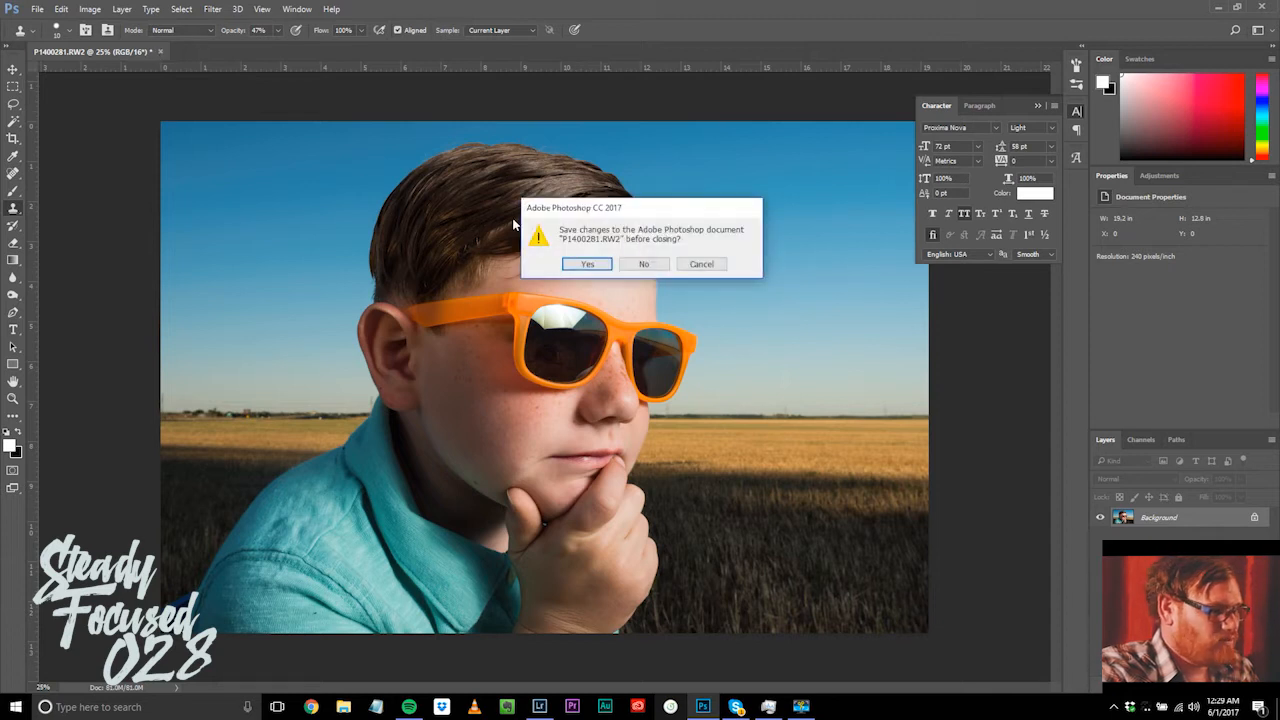
left_click(600, 264)
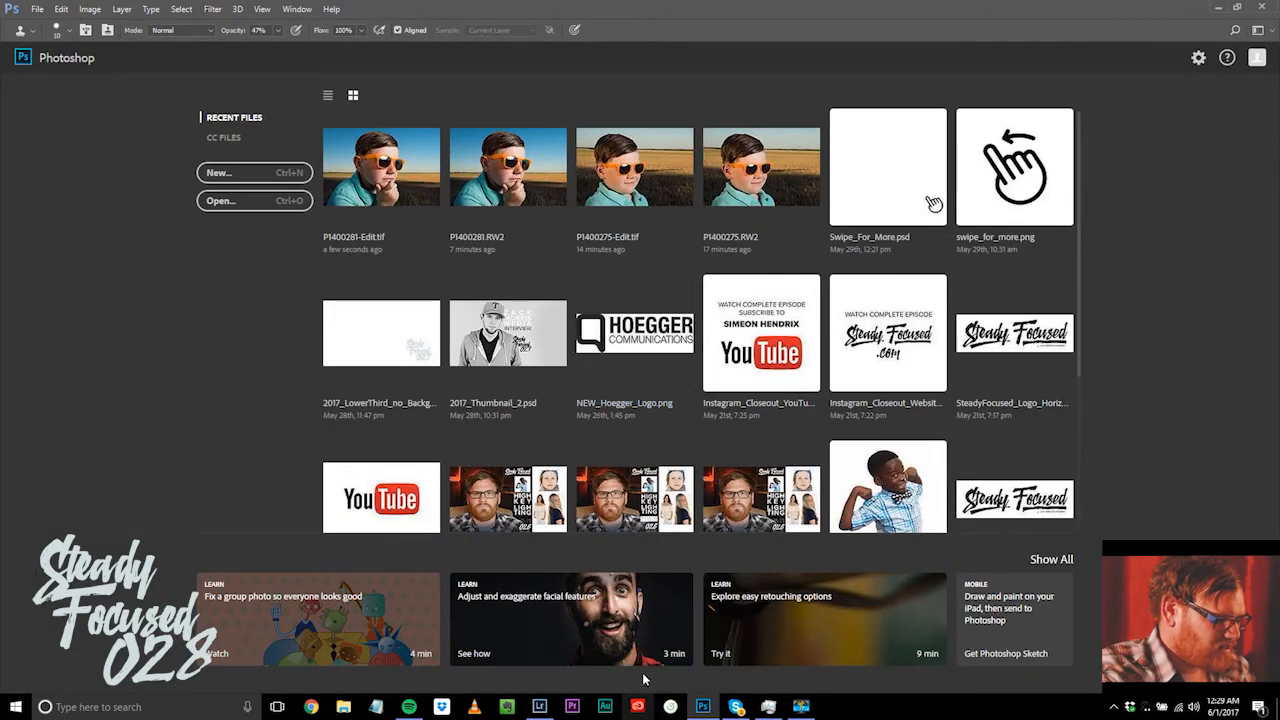
left_click(549, 708)
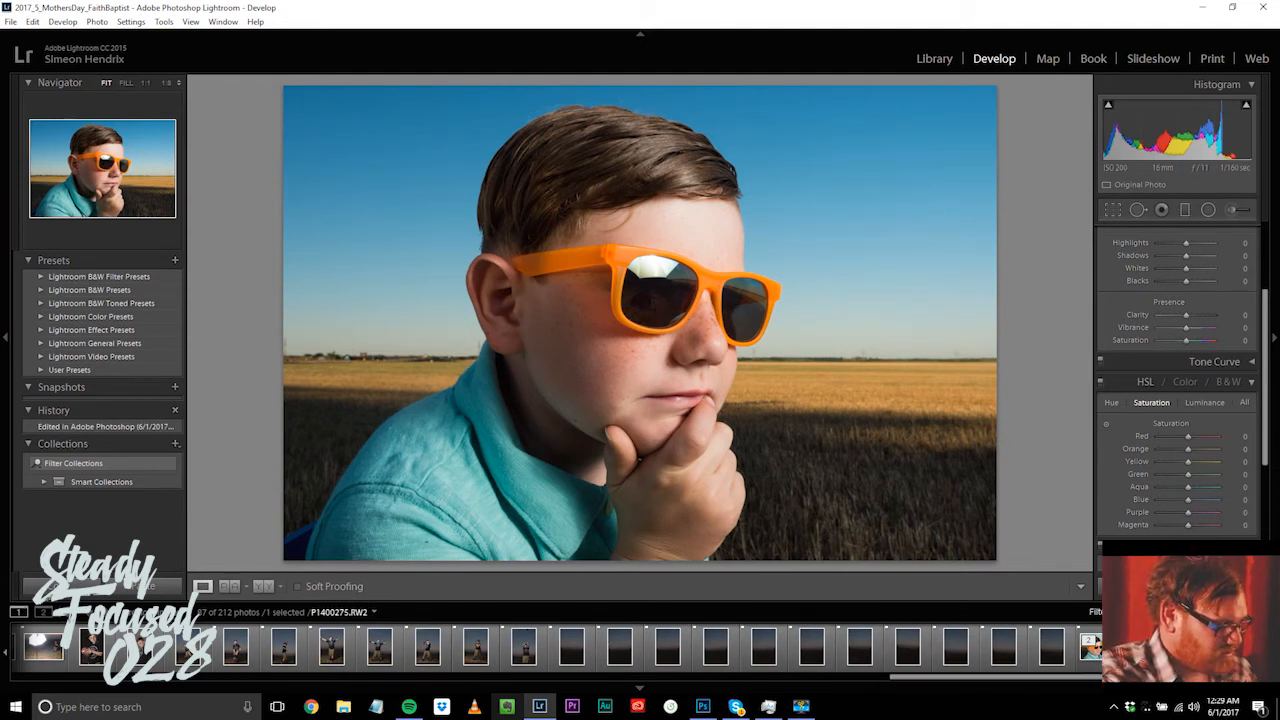
Step: Copy the develop settings of P1400281-Edit.tif with the preset selection and paste them onto P1400277.RW2
key("ctrl+shift+c")
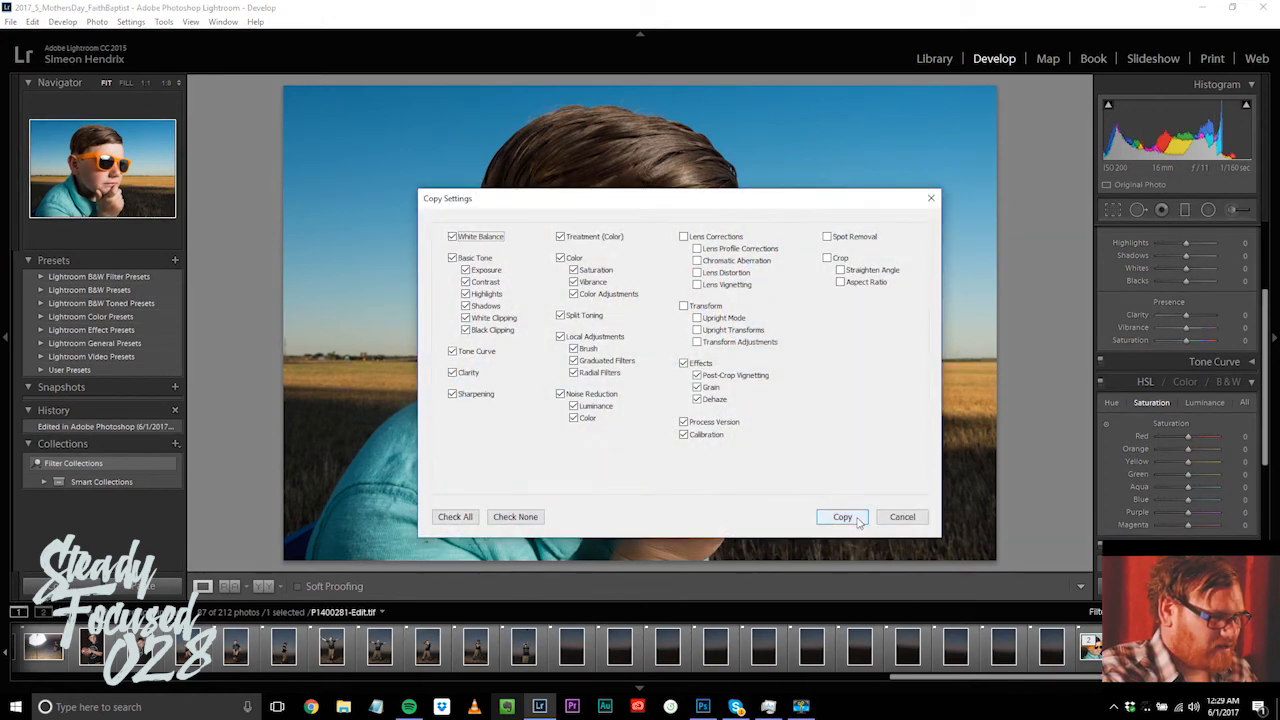
left_click(843, 517)
left_click_drag(808, 677, 100, 677)
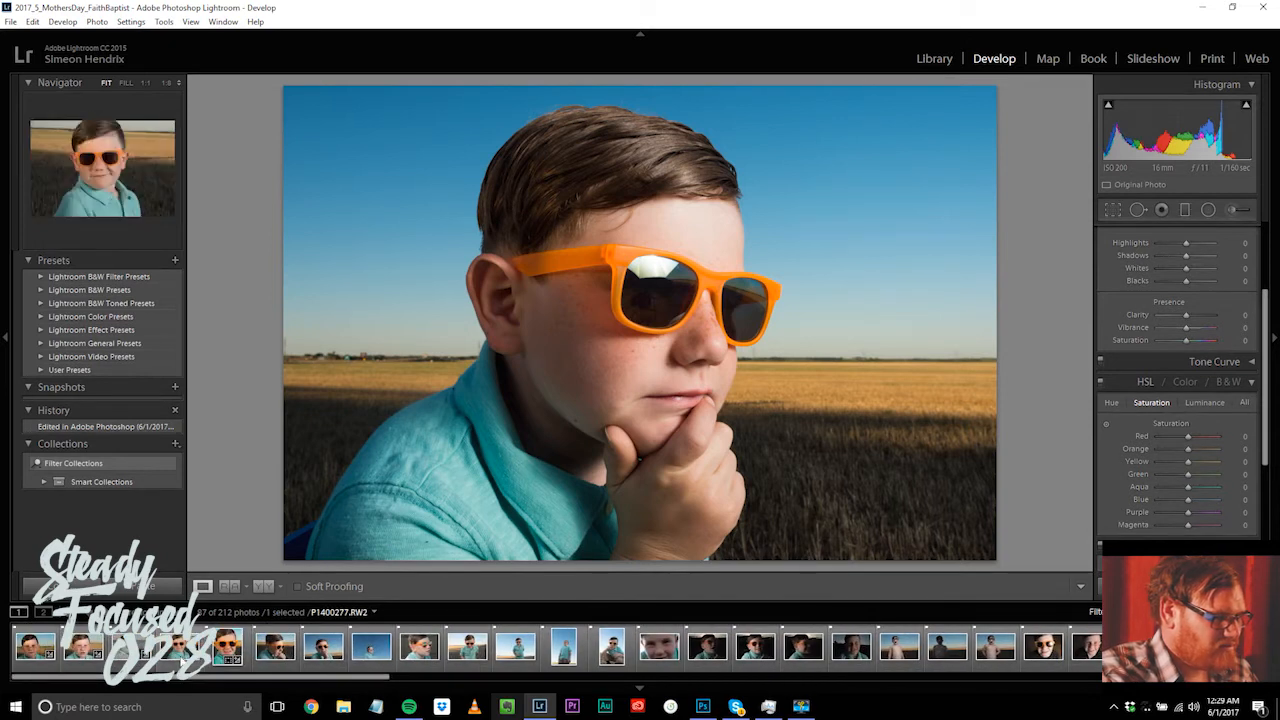
left_click(182, 660)
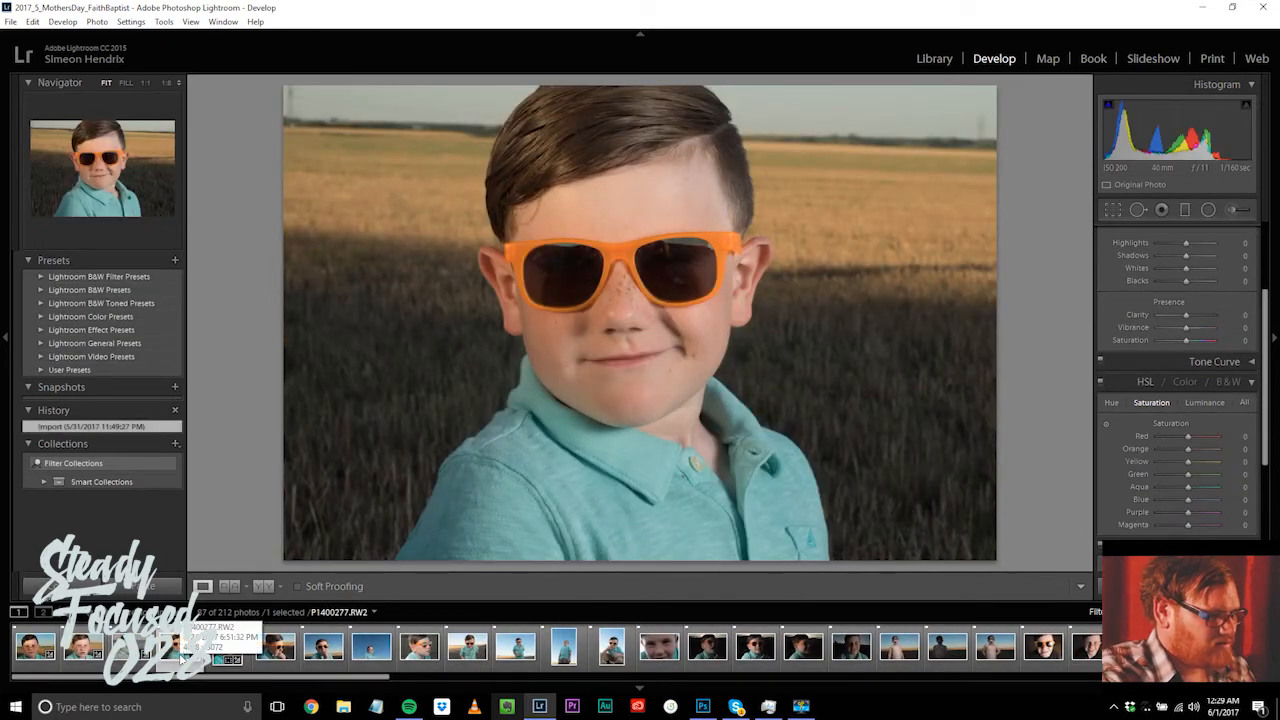
key("ctrl+shift+v")
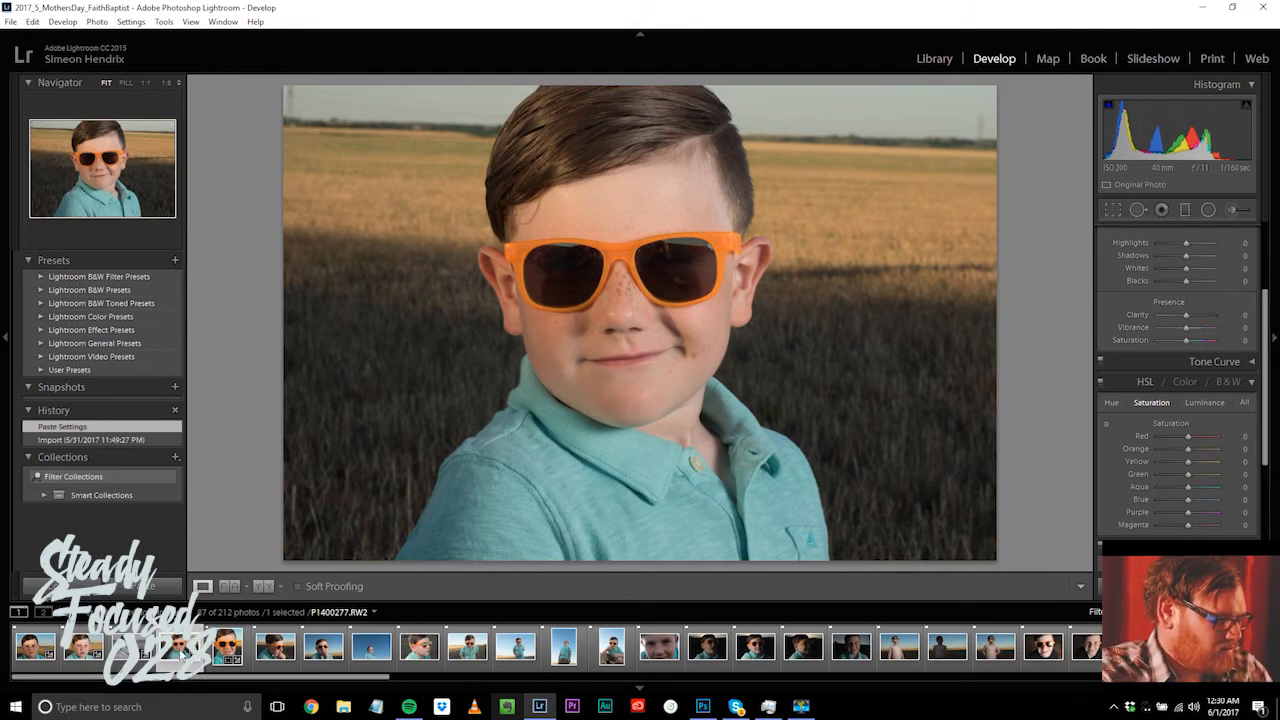
Step: Remove the portrait P1400277.RW2 from the catalog
key("Delete")
left_click(672, 383)
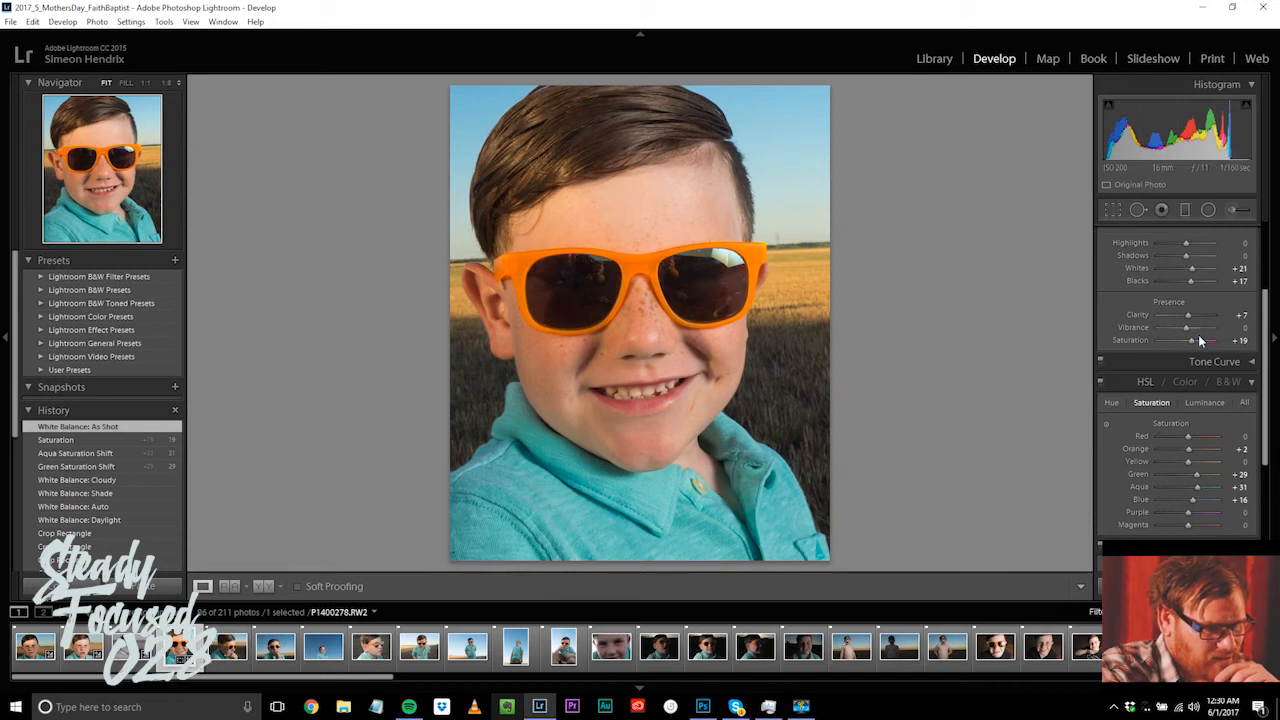
scroll(1201, 340, "up", 3)
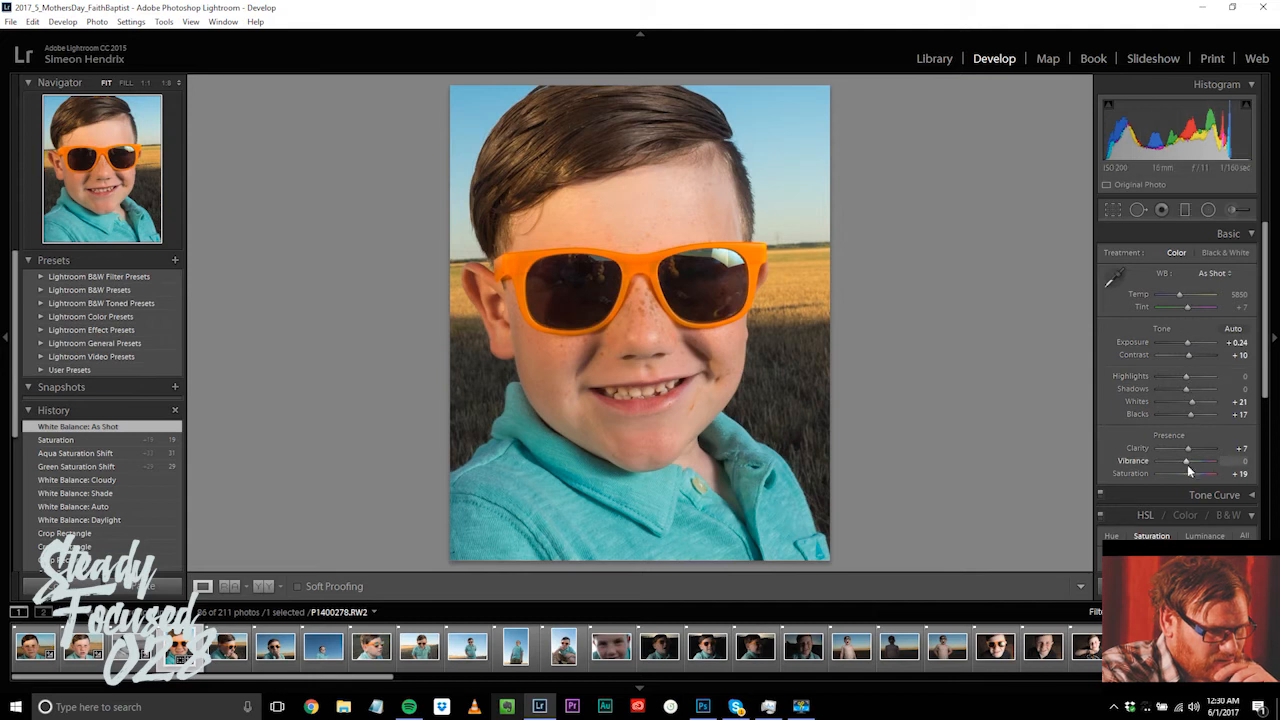
Step: Set the Orange saturation of photo P1400278.RW2 to -9 in the HSL adjustments
scroll(1212, 498, "down", 2)
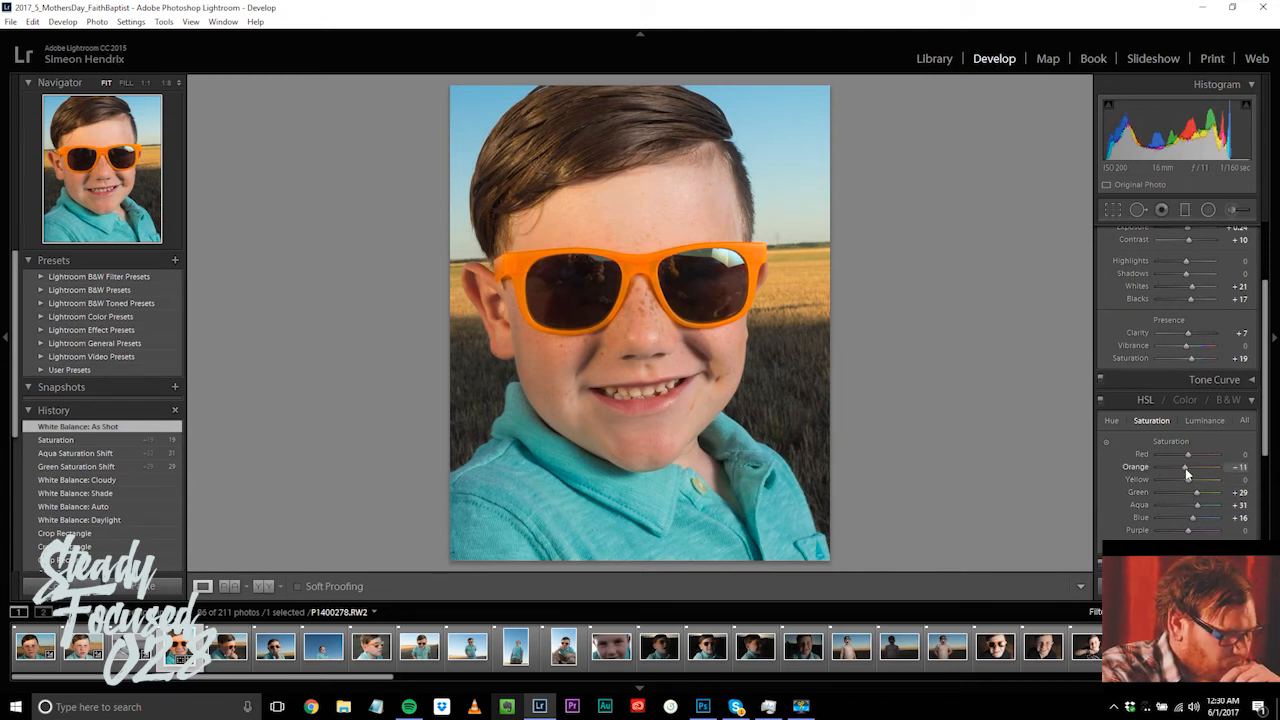
left_click_drag(1185, 473, 1191, 473)
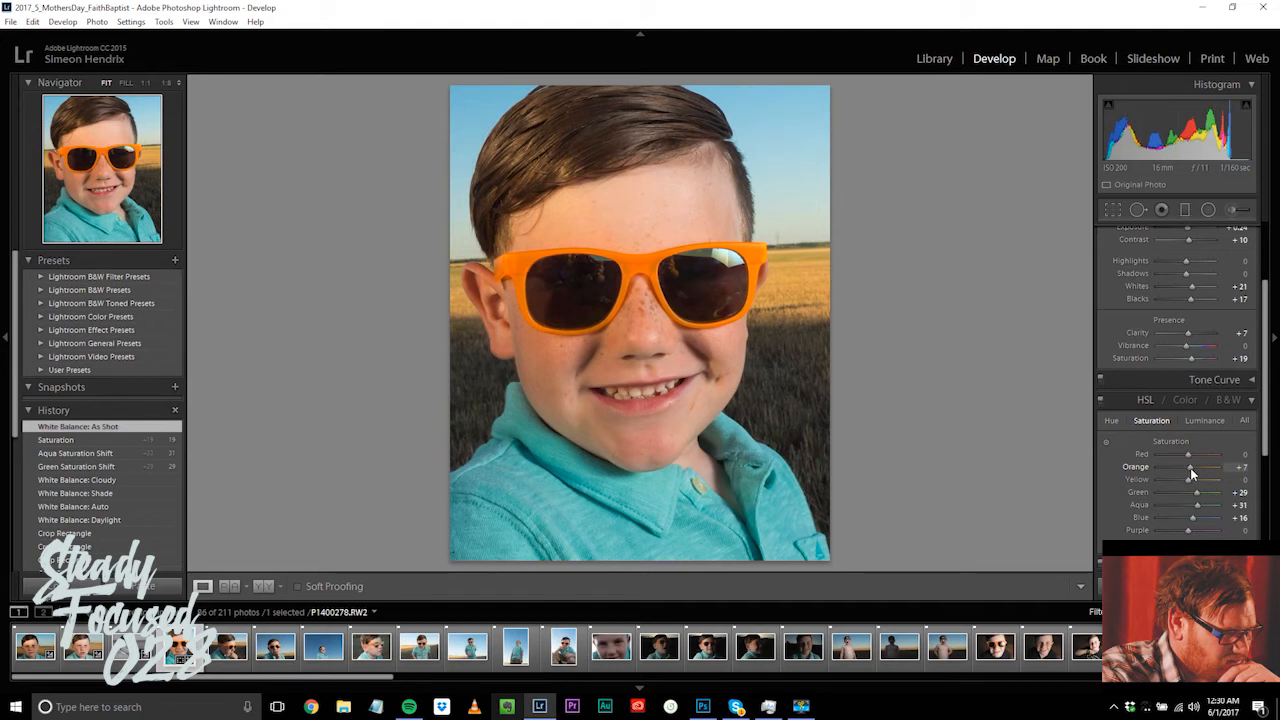
left_click_drag(1186, 468, 1185, 463)
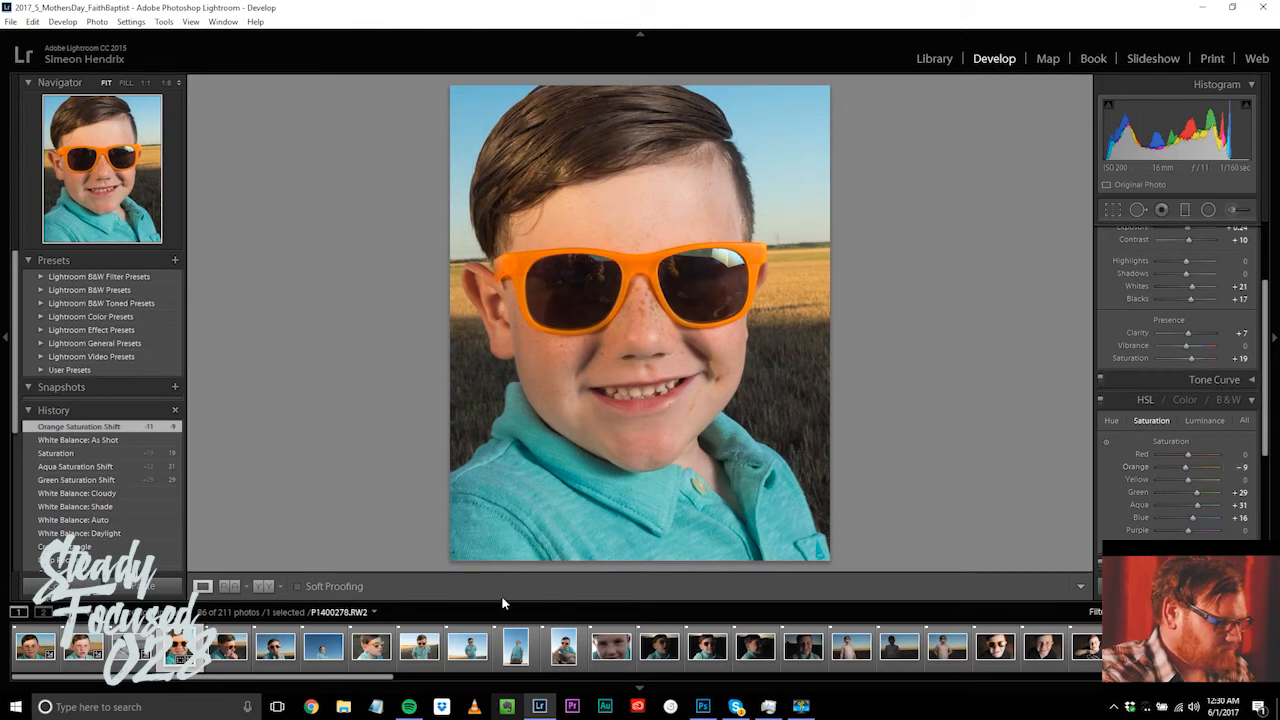
Step: Paste the previously copied develop settings onto photo P1400282.RW2
left_click(228, 648)
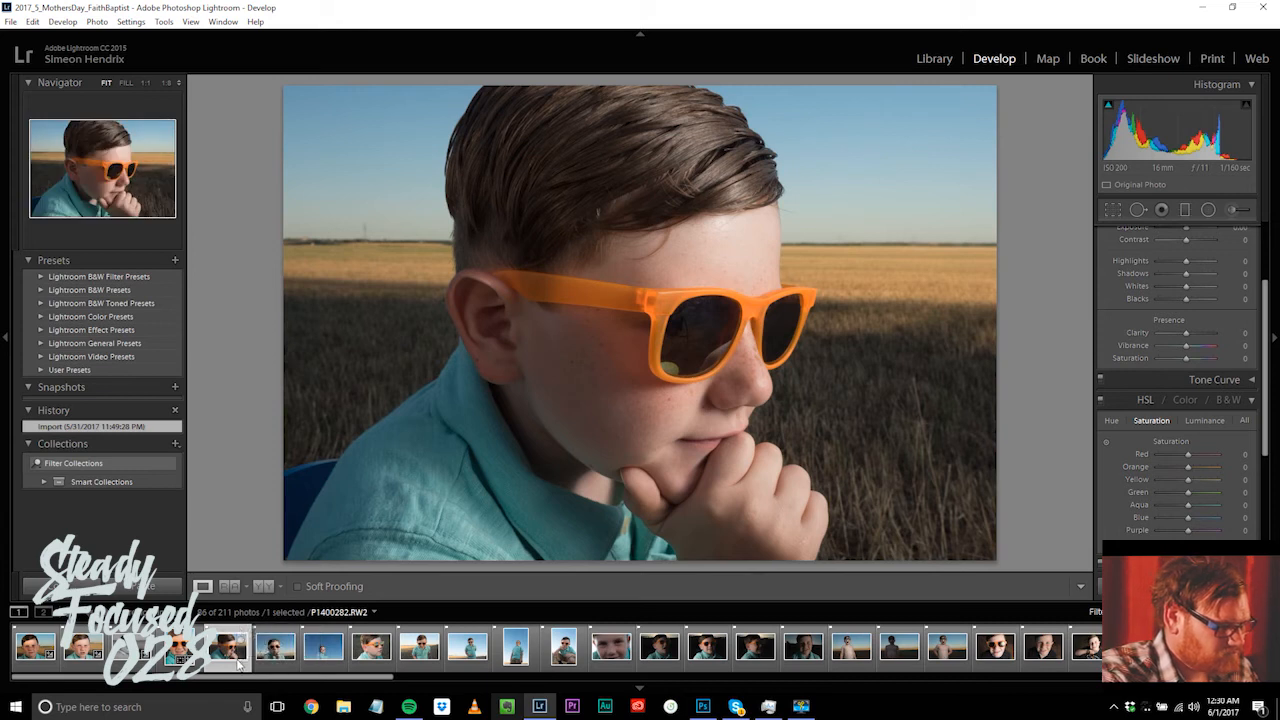
key("ctrl+shift+v")
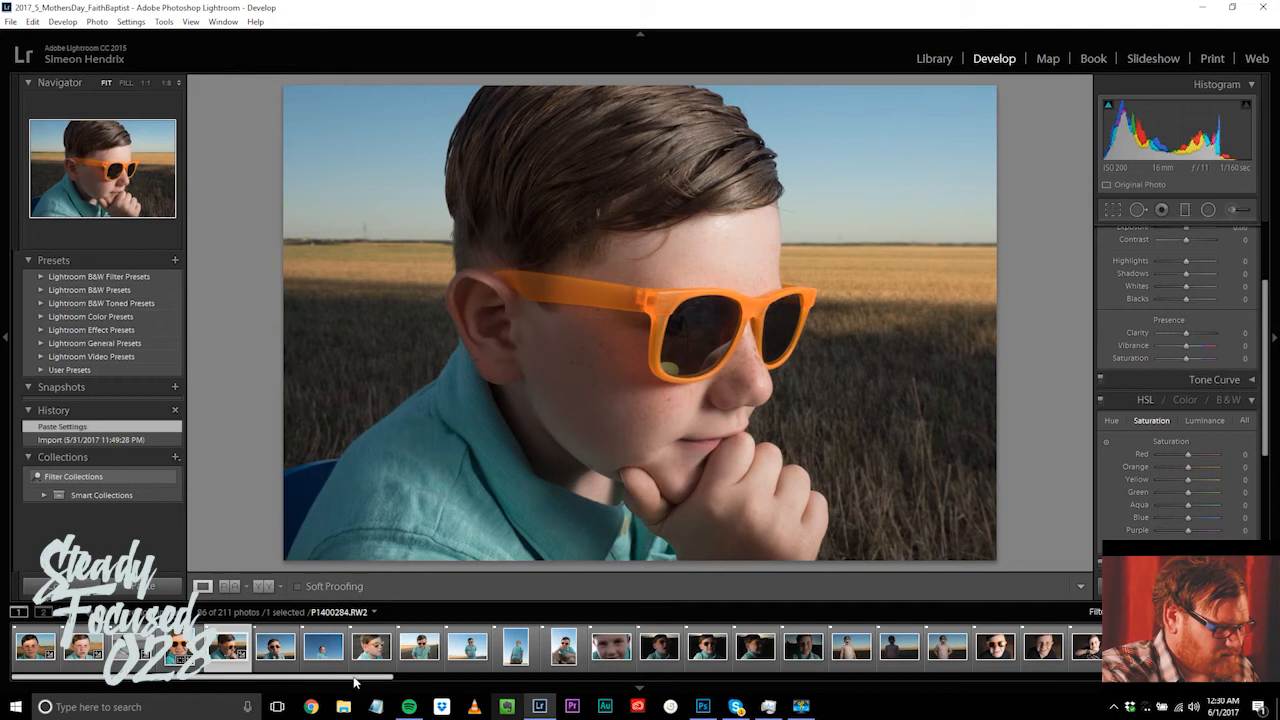
Step: Copy the develop settings of P1400281-Edit.tif with every option included except Spot Removal and Crop
scroll(790, 670, "down", 10)
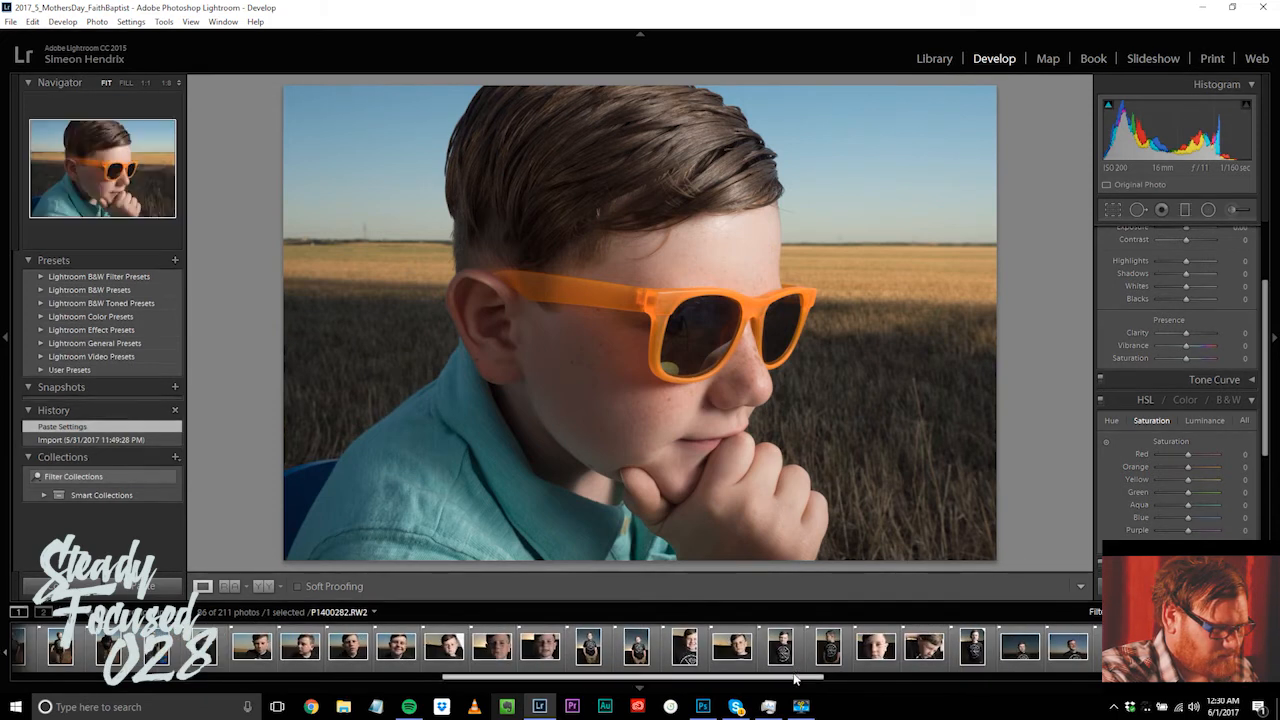
left_click_drag(1120, 676, 1164, 676)
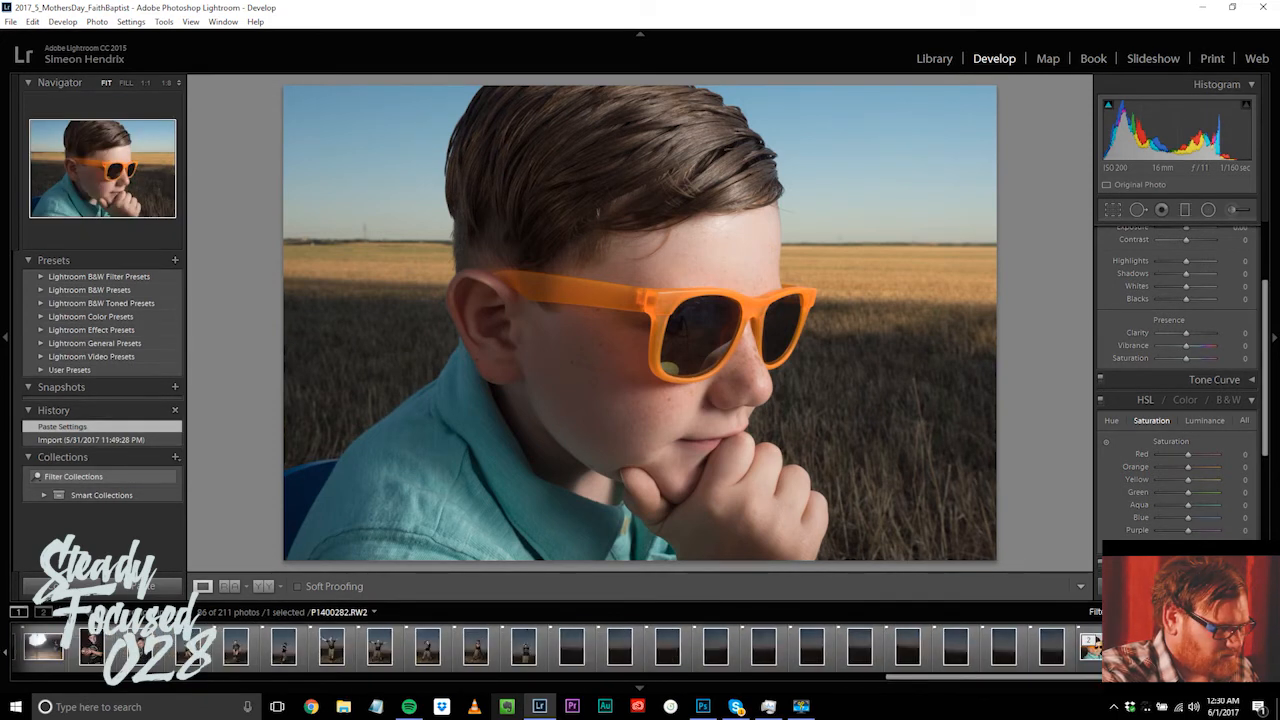
left_click(1106, 647)
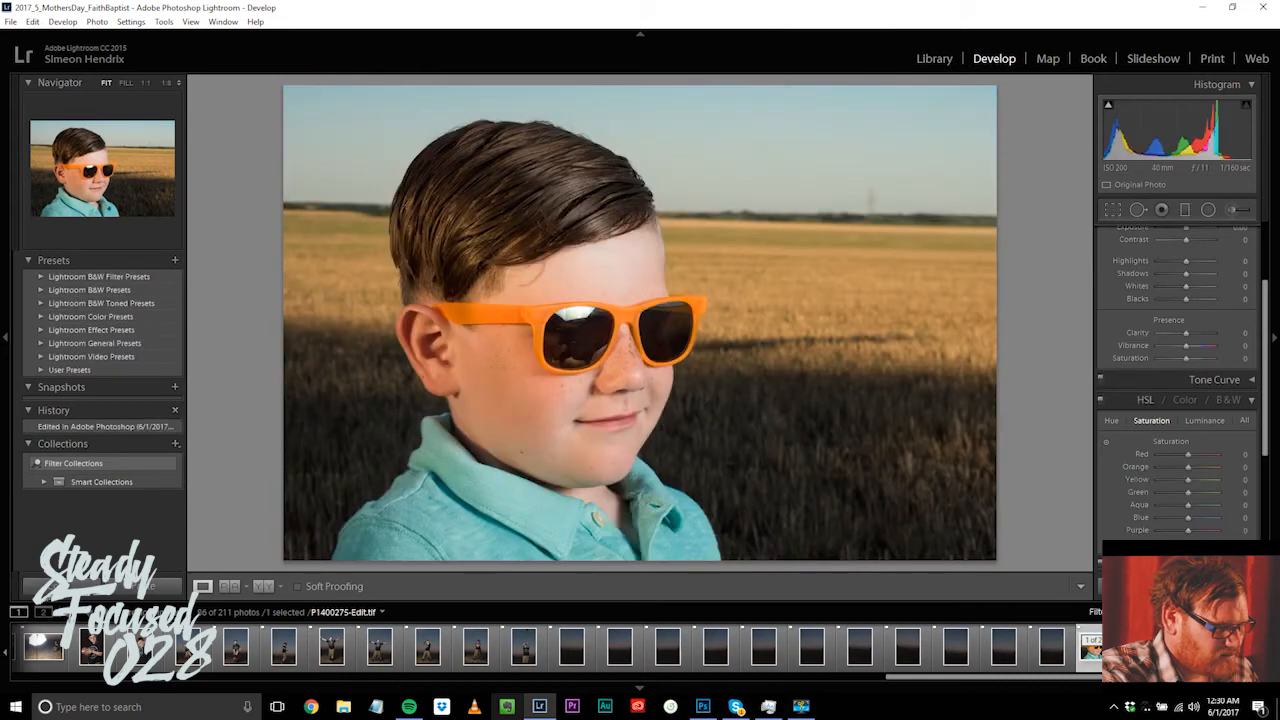
key("Right")
key("Right")
key("Right")
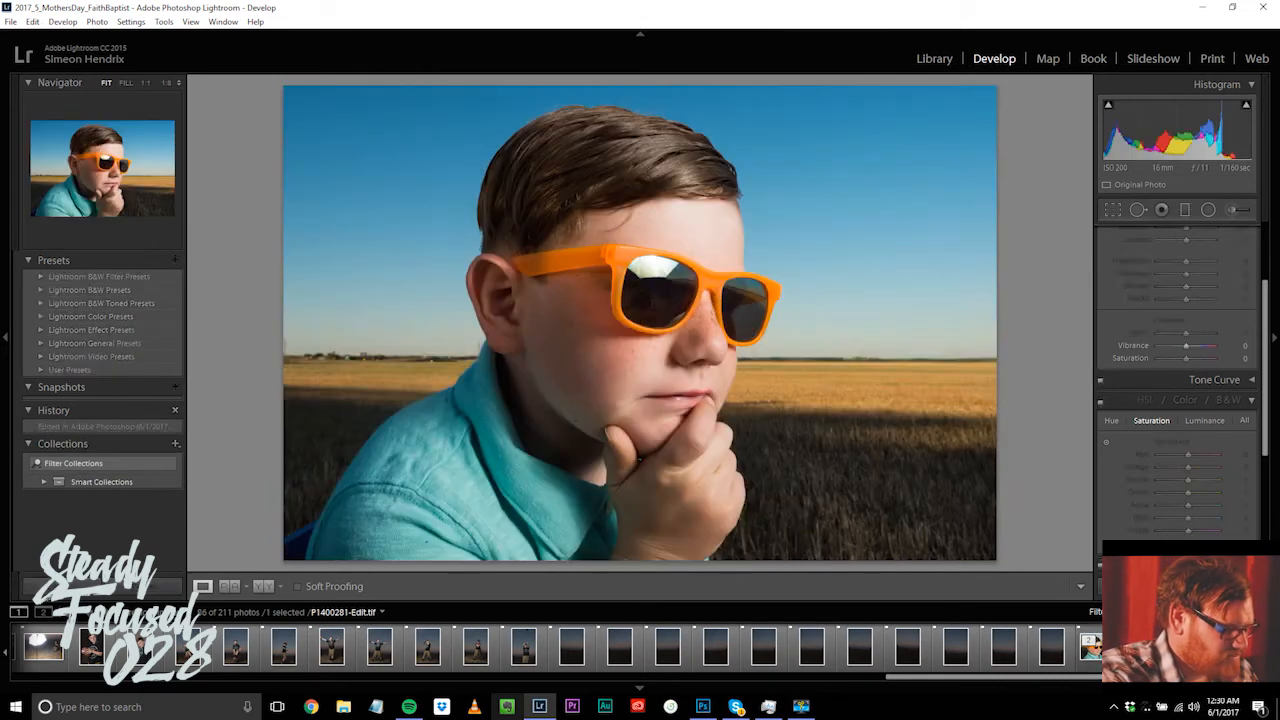
key("ctrl+shift+c")
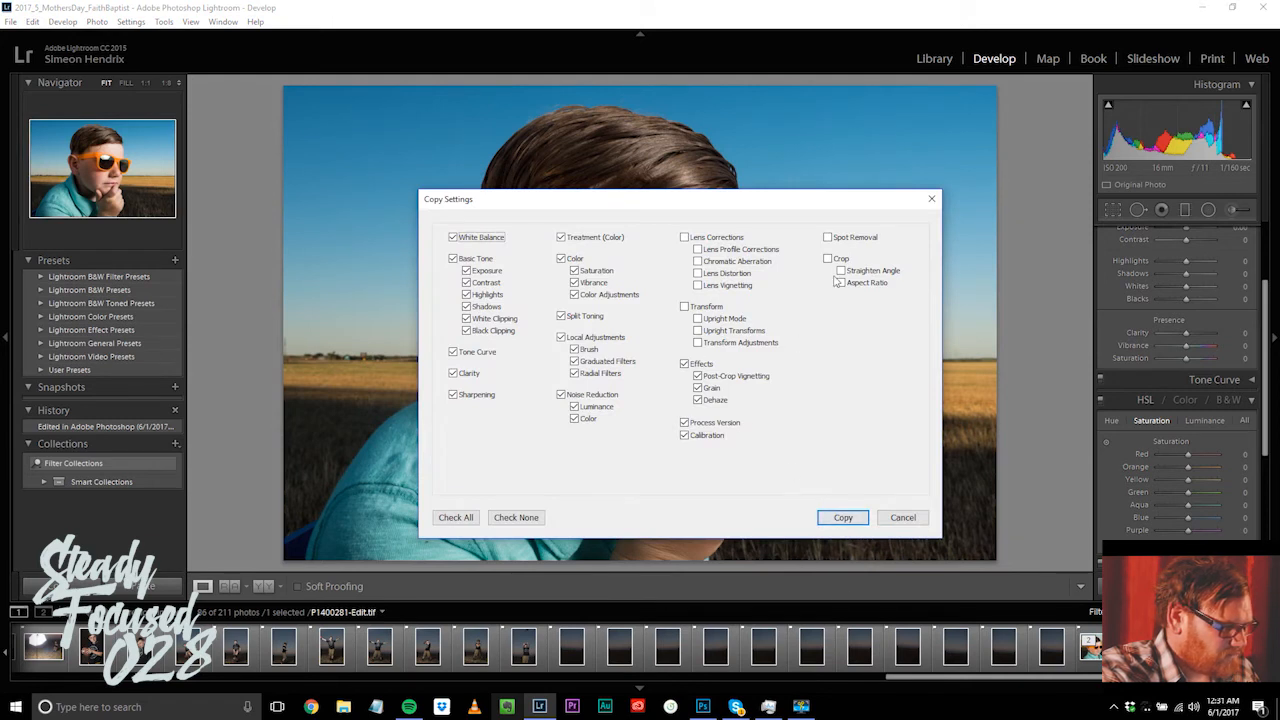
left_click(455, 517)
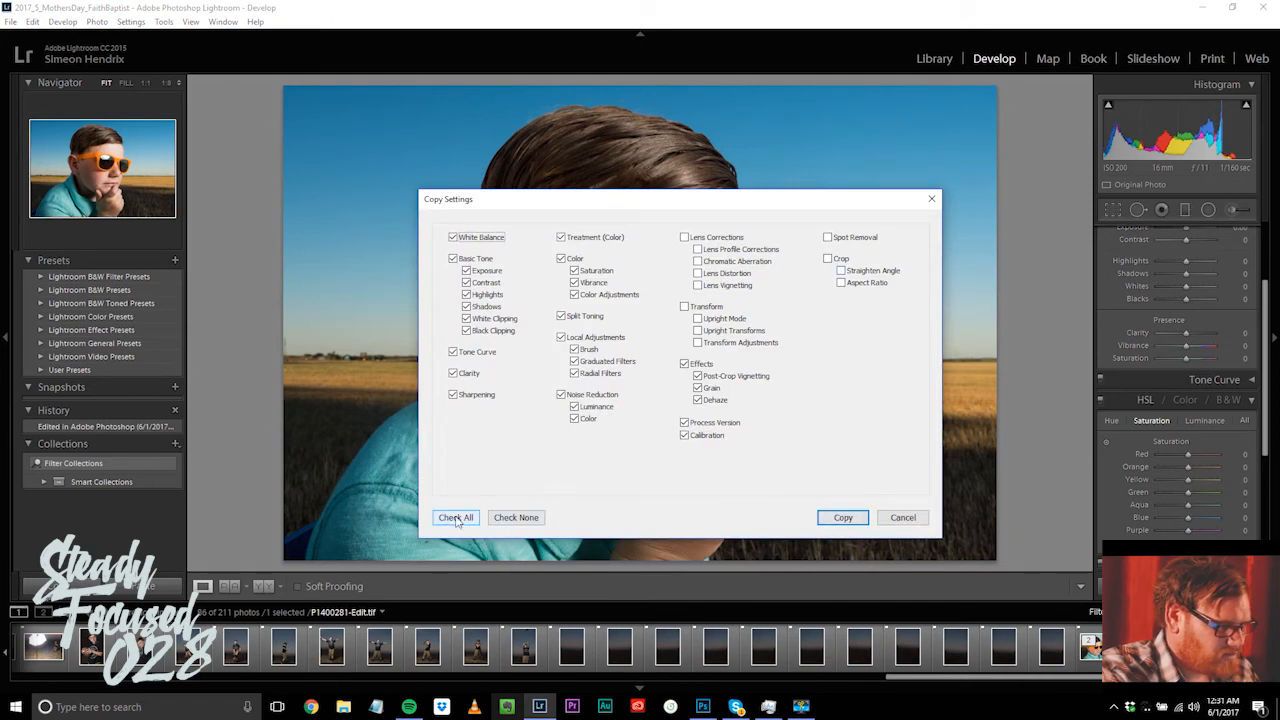
left_click(828, 258)
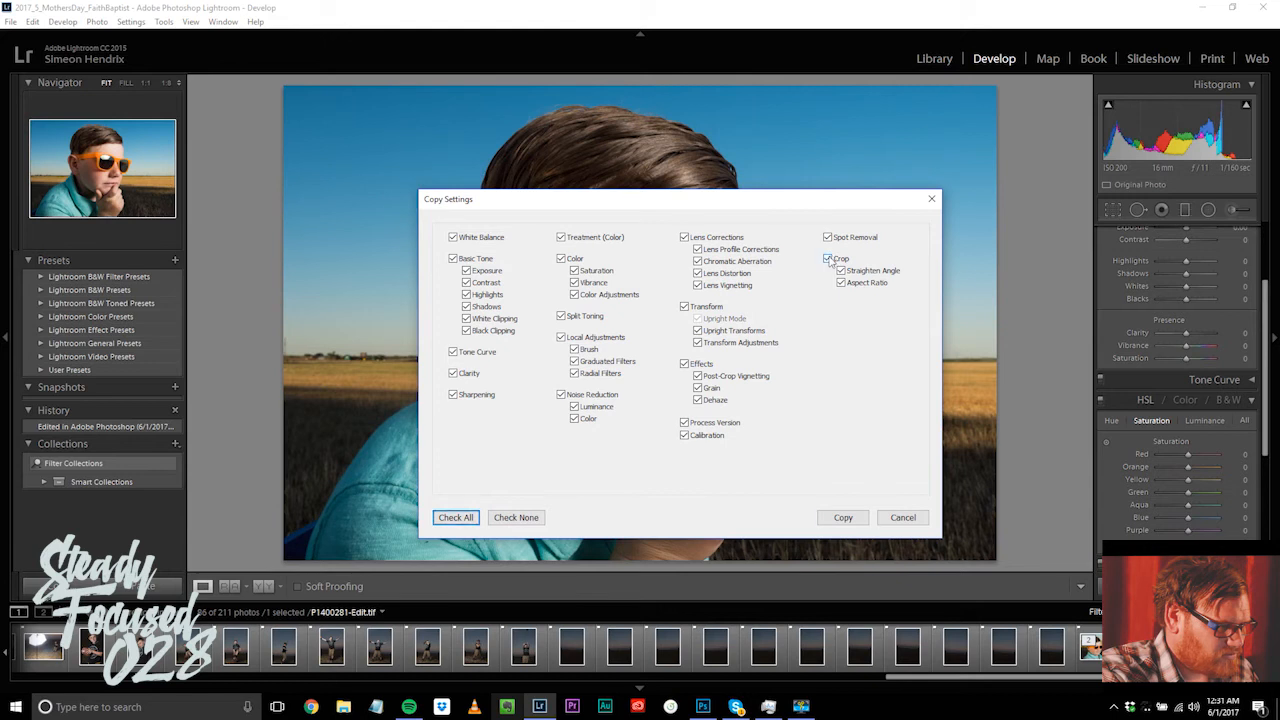
left_click(828, 237)
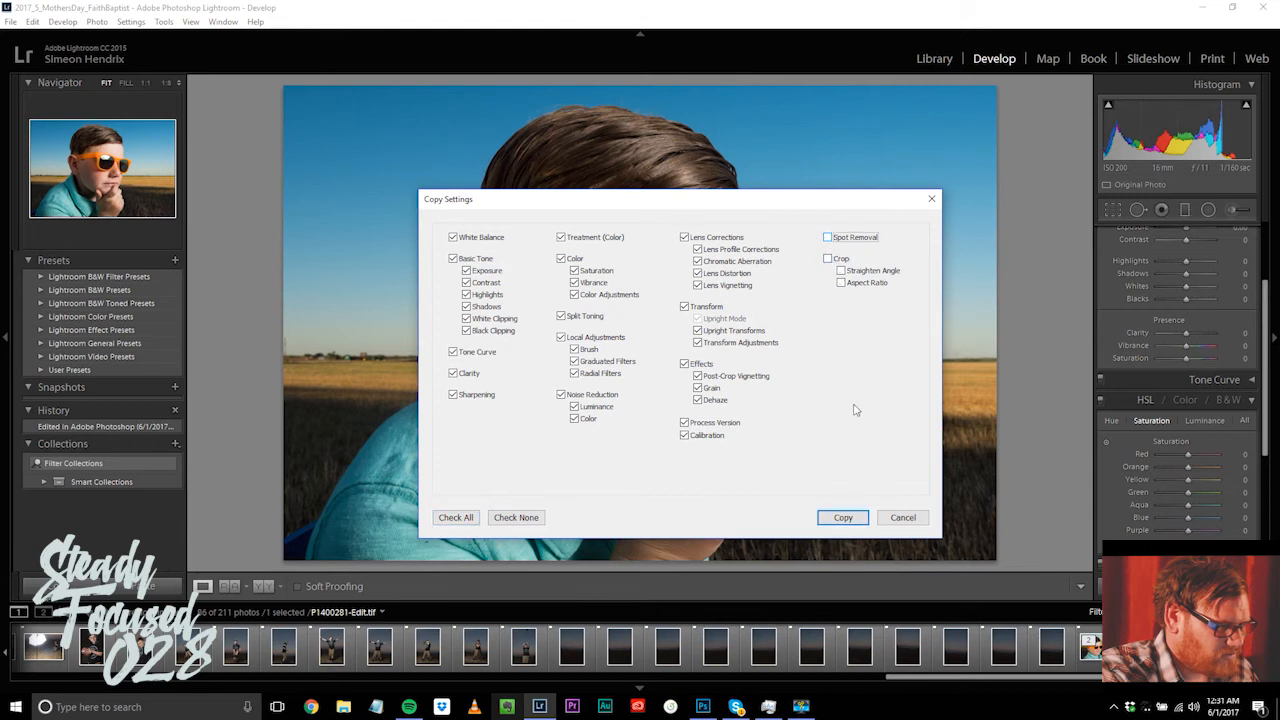
left_click(843, 517)
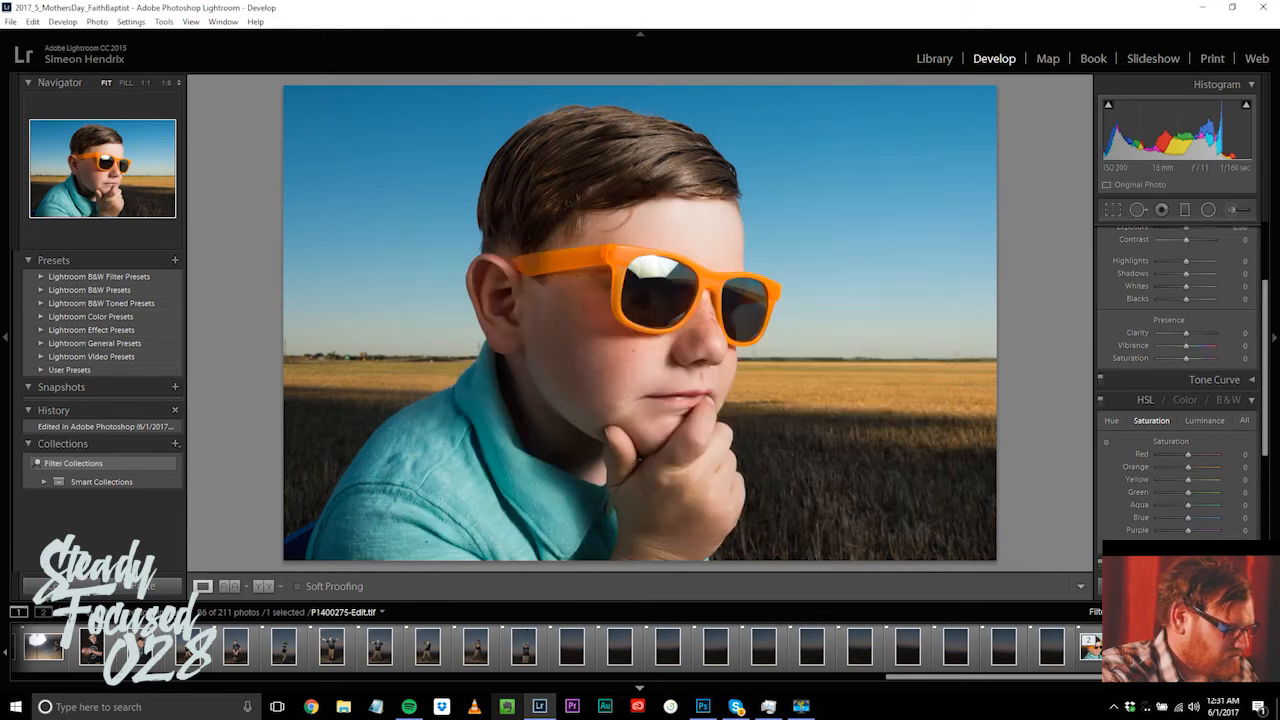
Step: Try to apply the settings copied from P1400281-Edit.tif to photo P1400282.RW2
scroll(180, 656, "up", 10)
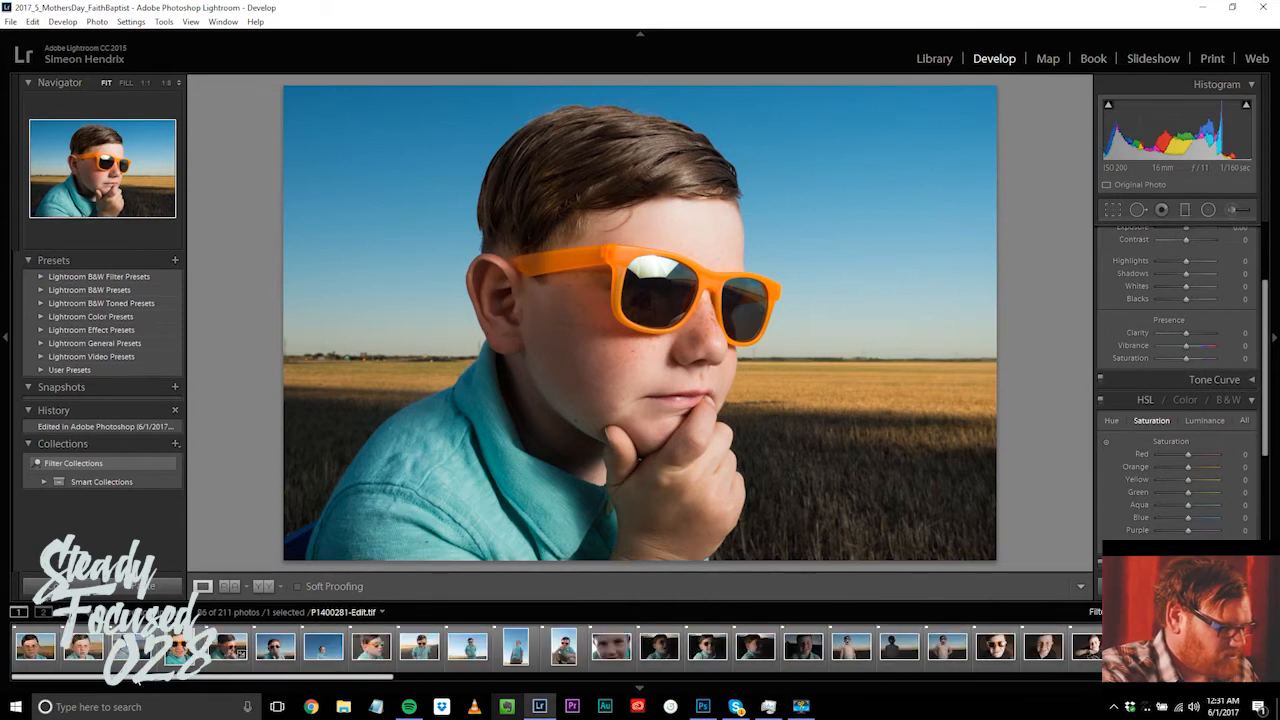
left_click(228, 648)
key("ctrl+shift+v")
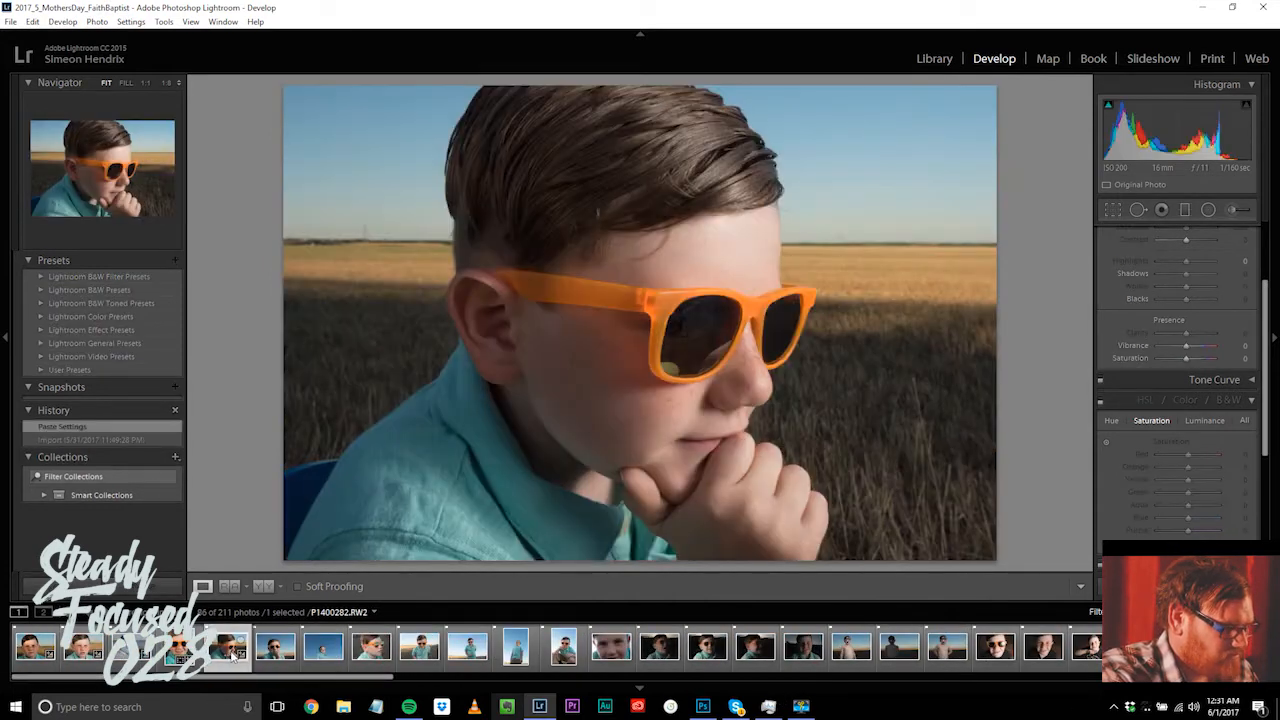
key("ctrl+shift+v")
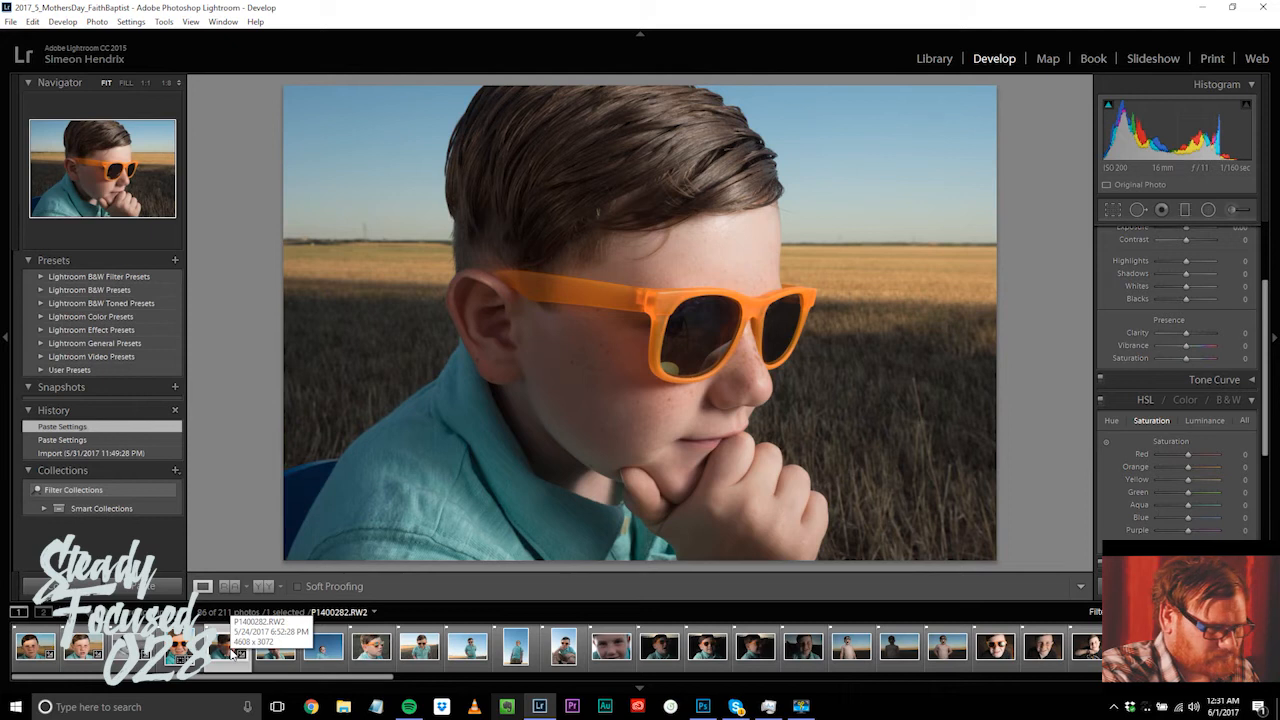
left_click(230, 650)
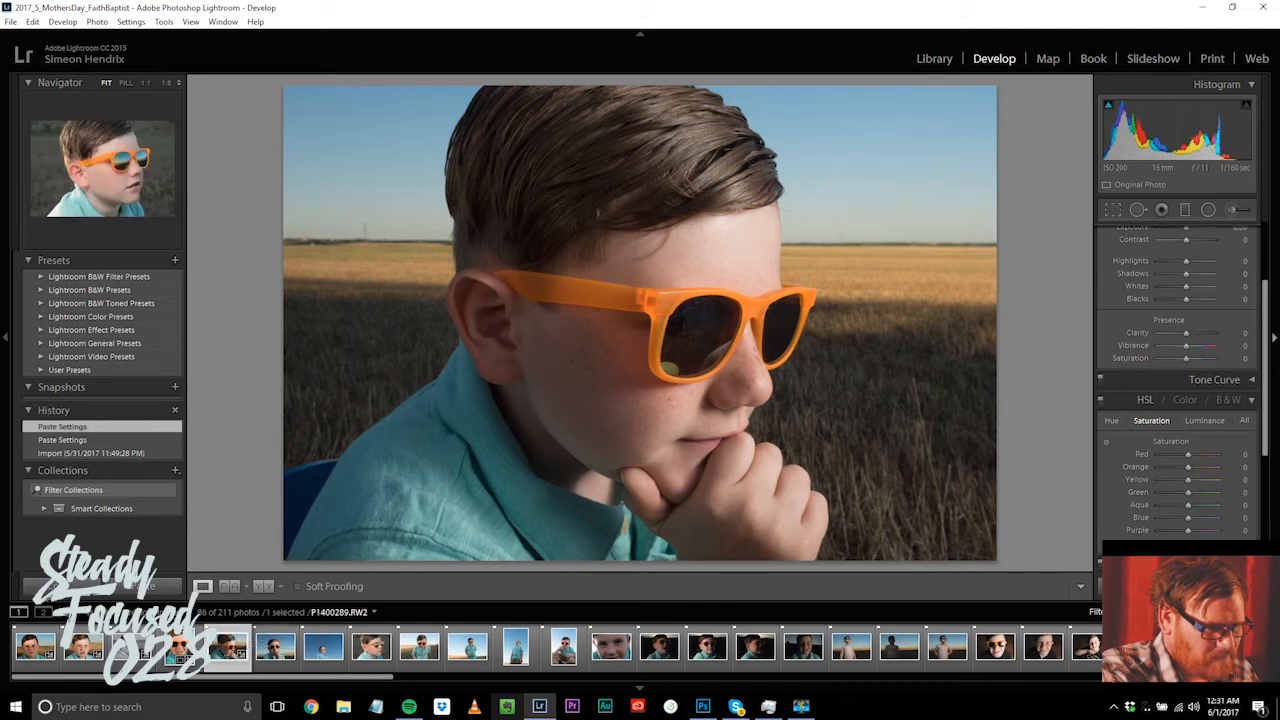
Step: Reset the develop settings of photo P1400282.RW2
left_click(1270, 402)
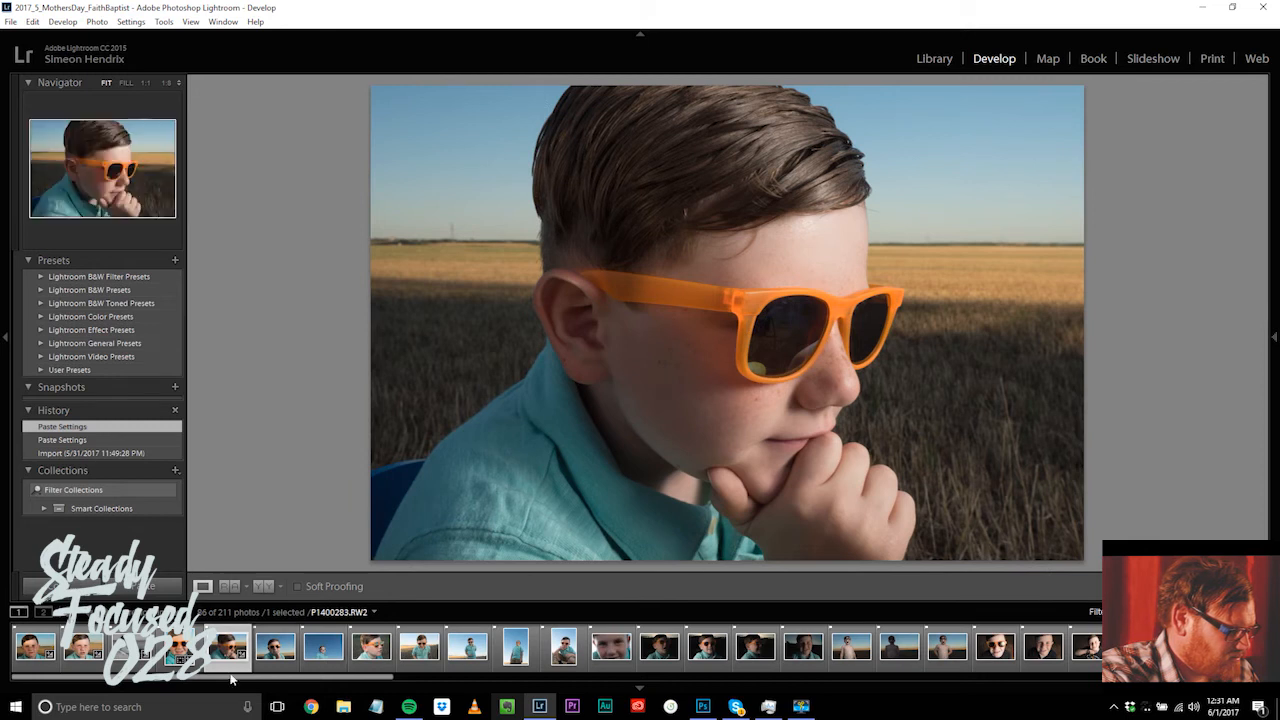
right_click(230, 651)
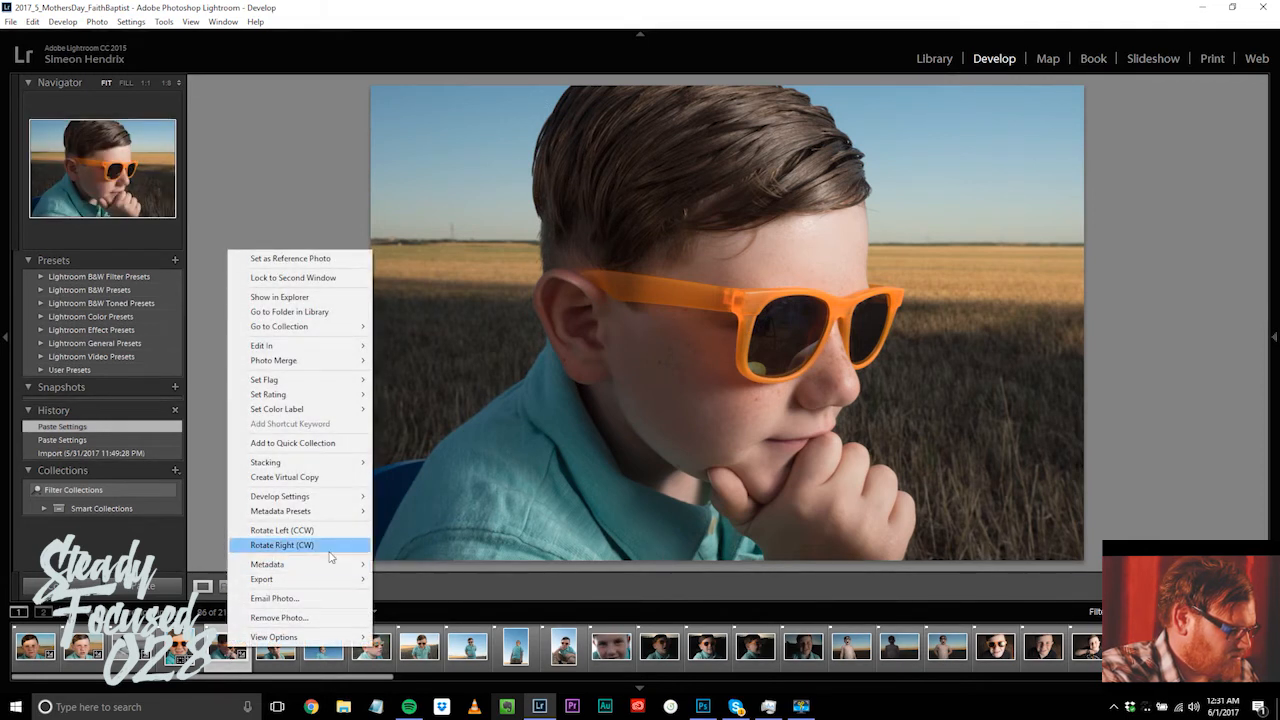
mouse_move(332, 572)
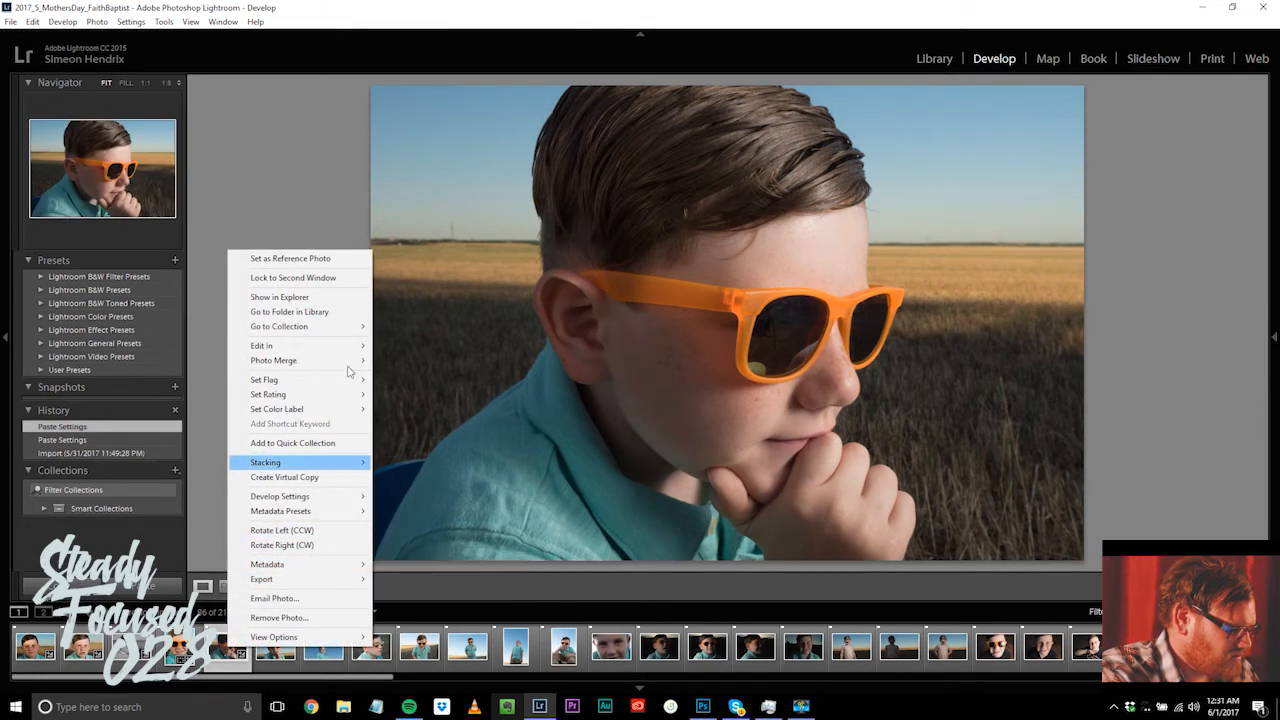
mouse_move(337, 498)
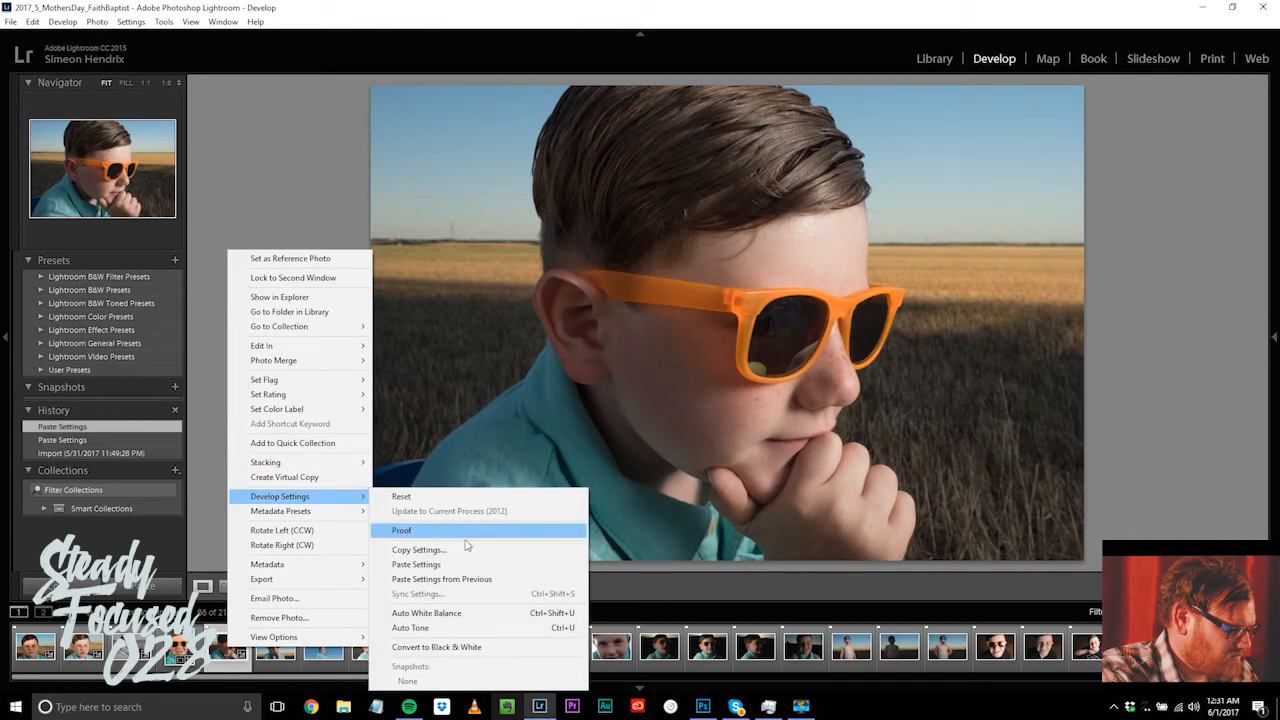
left_click(476, 497)
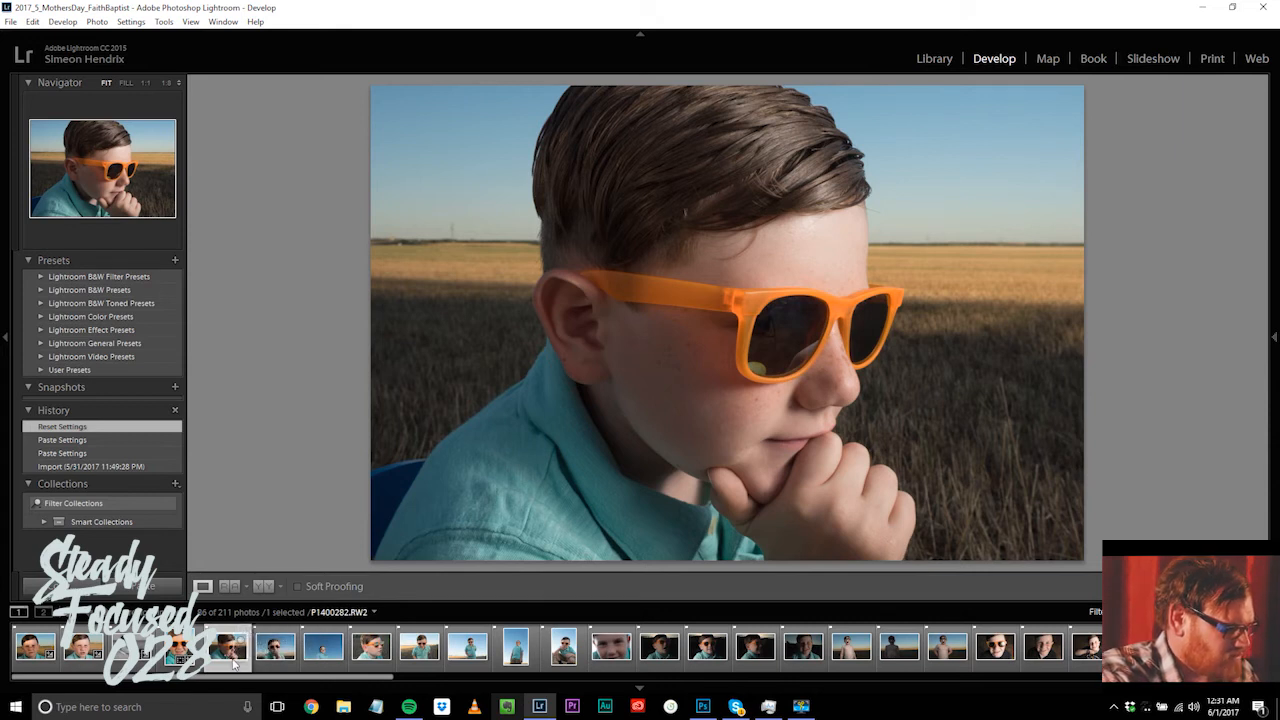
Step: Try pasting the copied settings onto the reset photo once more and undo the paste
key("ctrl+shift+v")
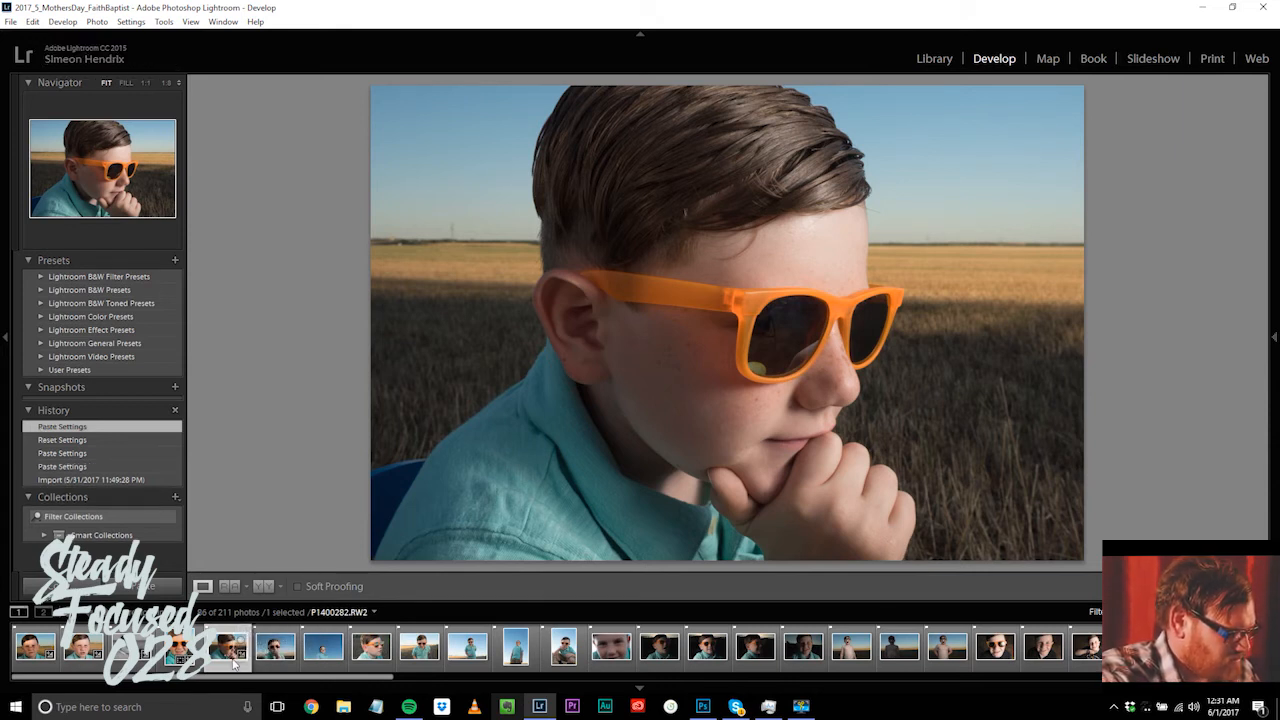
key("ctrl+z")
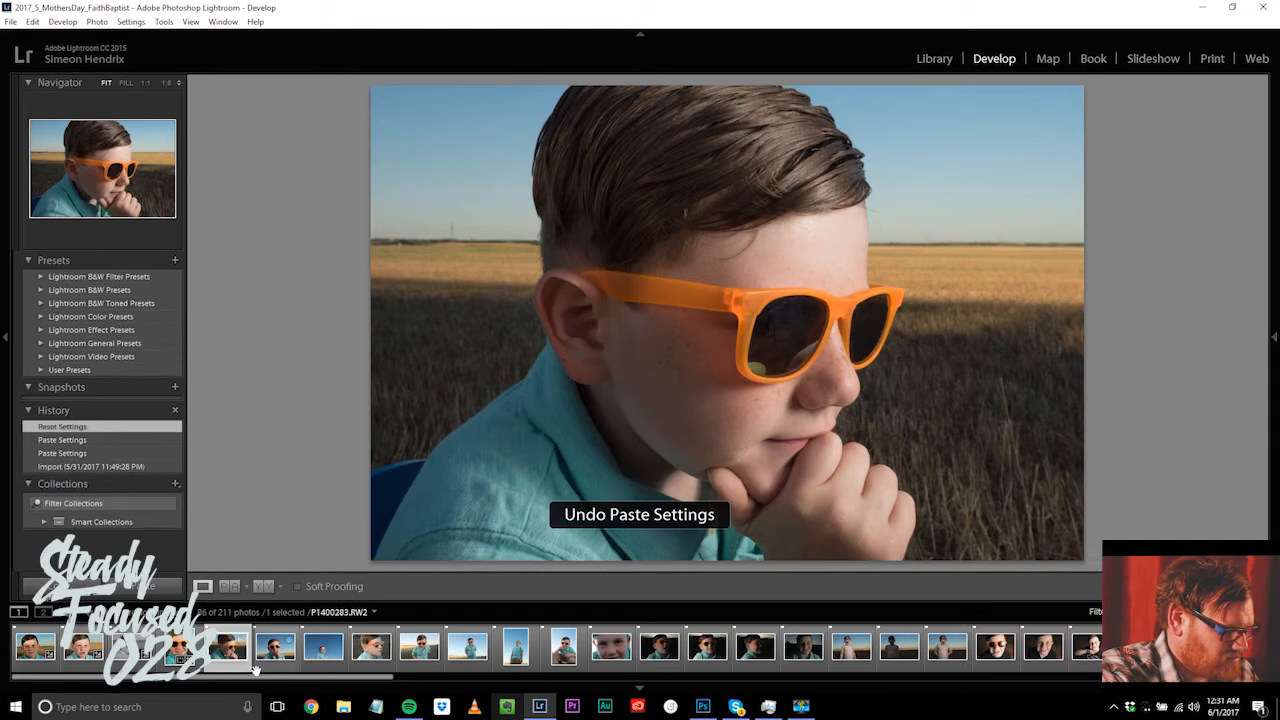
Step: Copy the develop settings from the raw photo P1400281.RW2 instead of its edited TIFF version
left_click_drag(261, 678, 1135, 681)
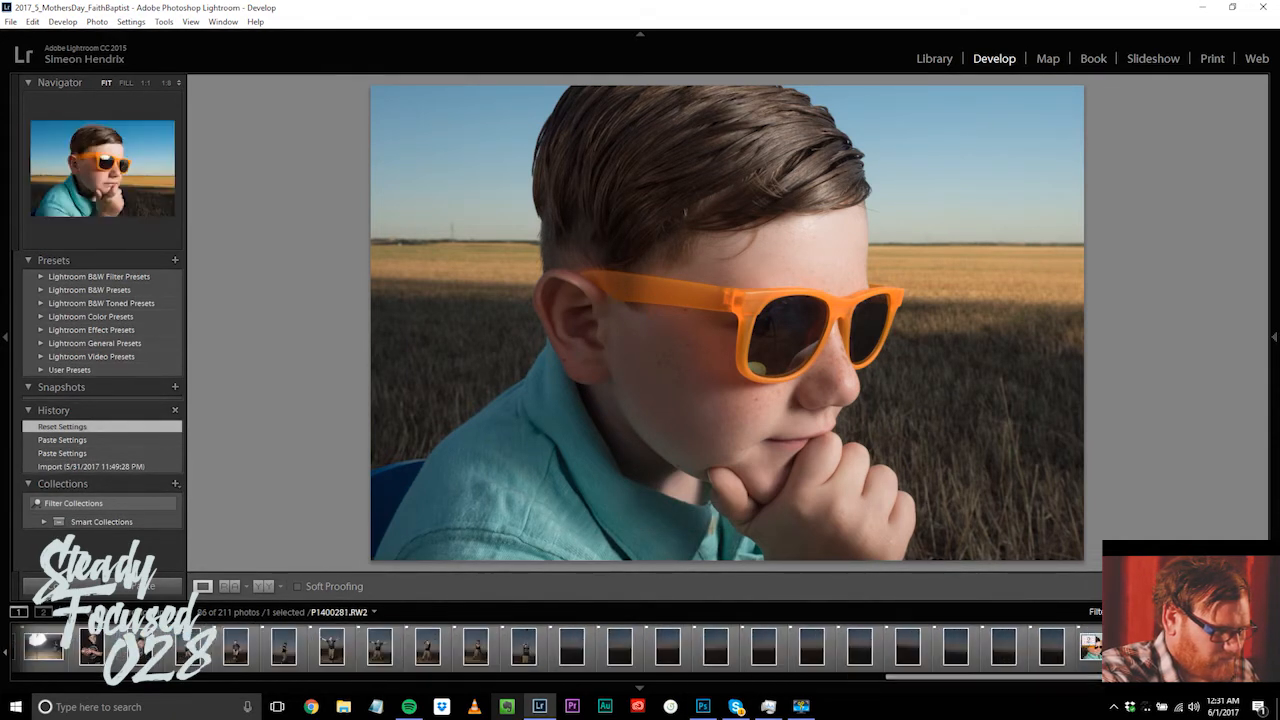
left_click(1093, 645)
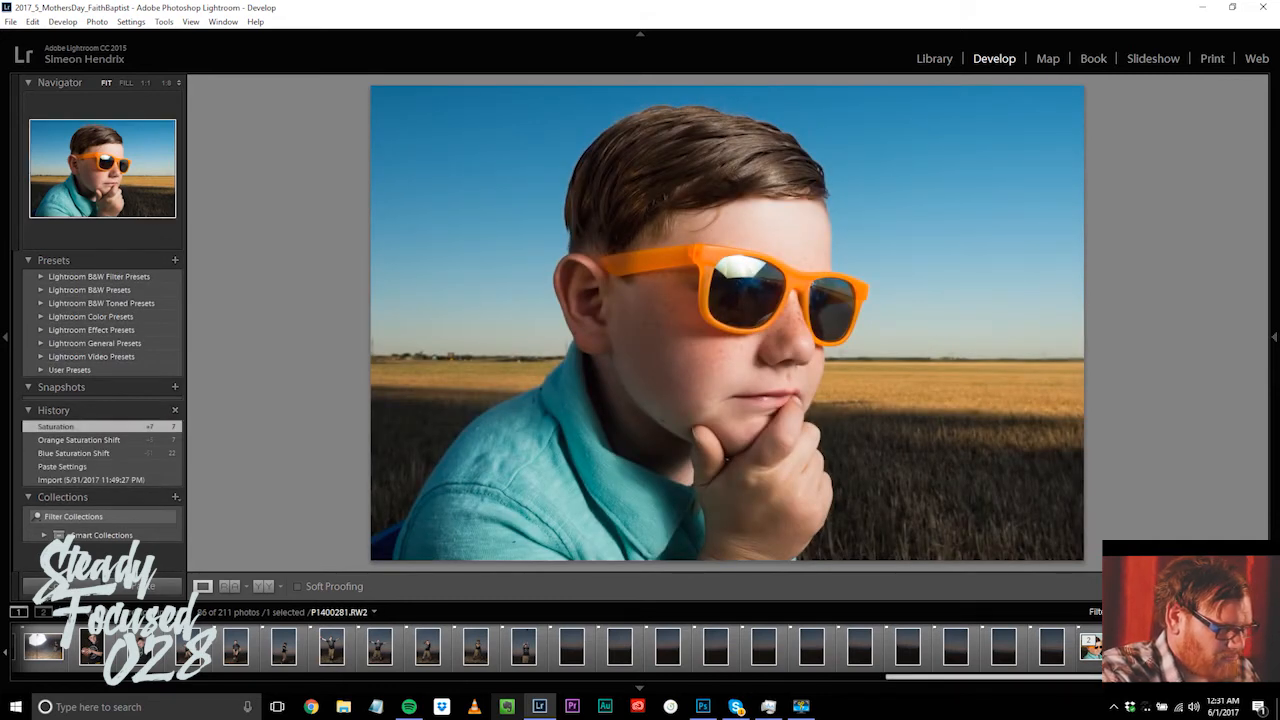
key("ctrl+shift+c")
left_click(844, 518)
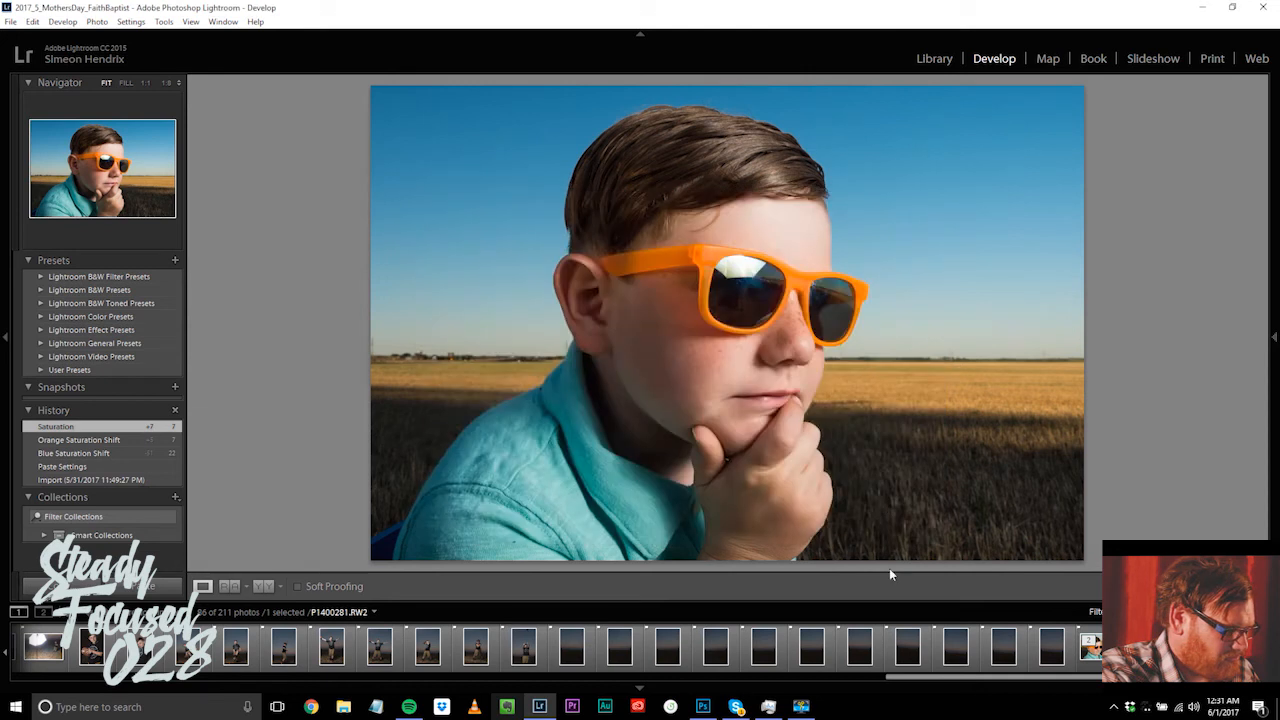
Step: Paste the settings copied from P1400281.RW2 onto photo P1400282.RW2
left_click_drag(876, 677, 20, 688)
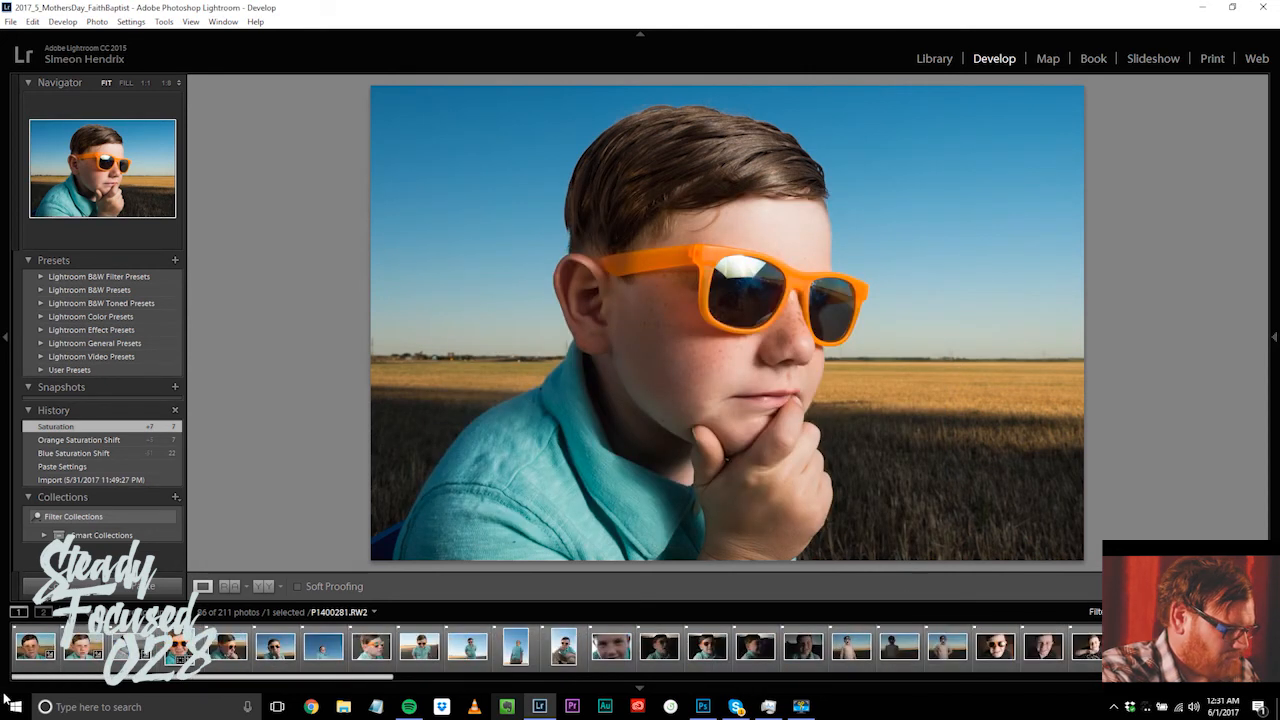
left_click(222, 655)
key("ctrl+shift+v")
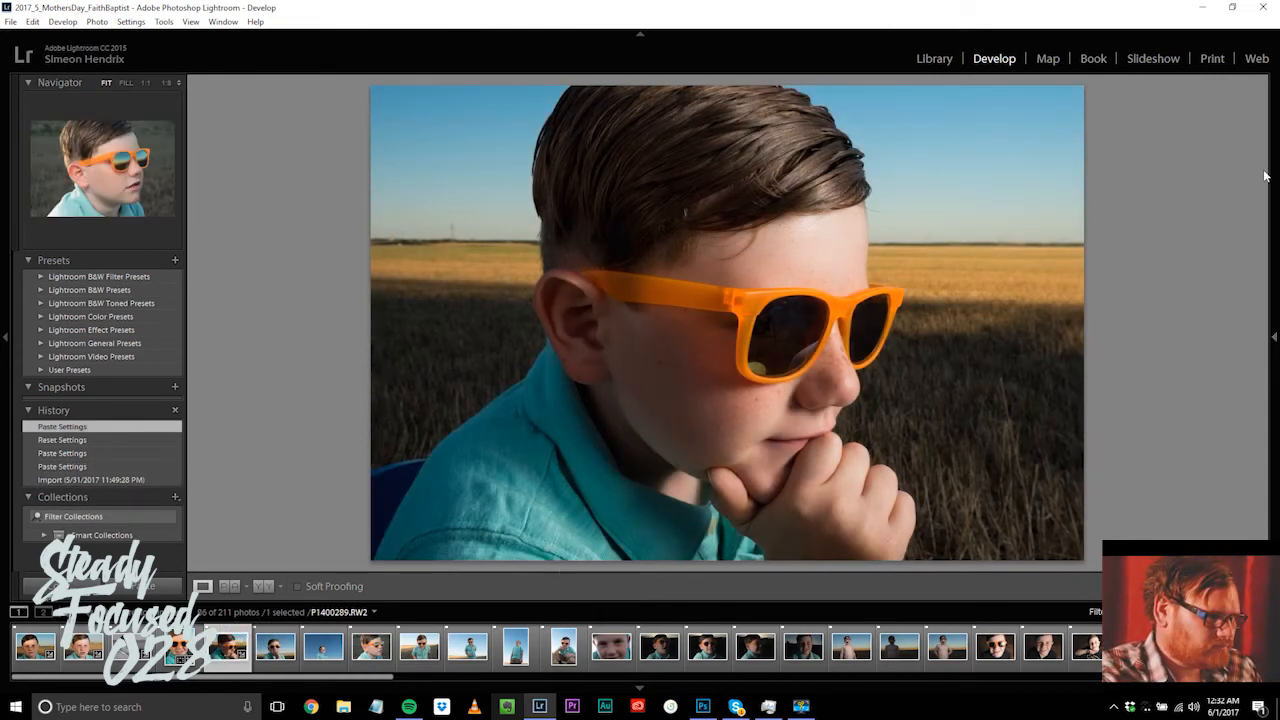
Step: Bring back the hidden develop adjustments and set the Blacks of photo P1400282.RW2 to about +5
left_click(934, 58)
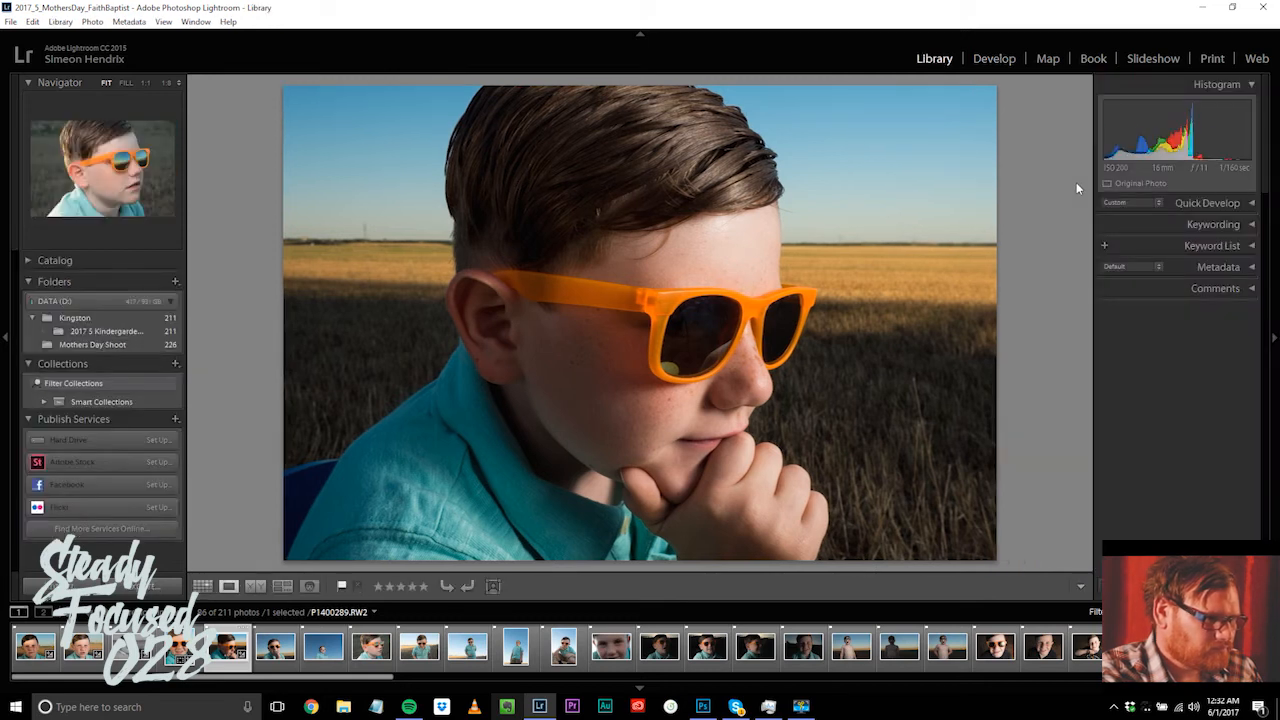
left_click(986, 58)
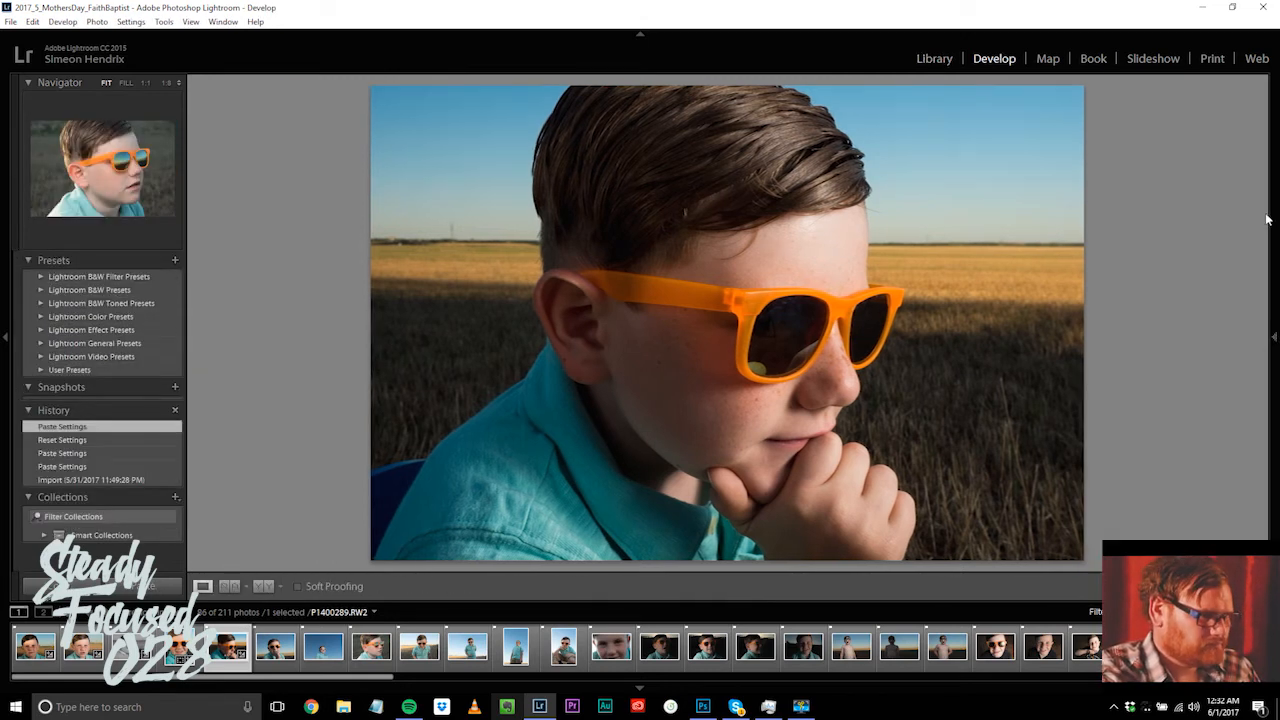
left_click(1273, 286)
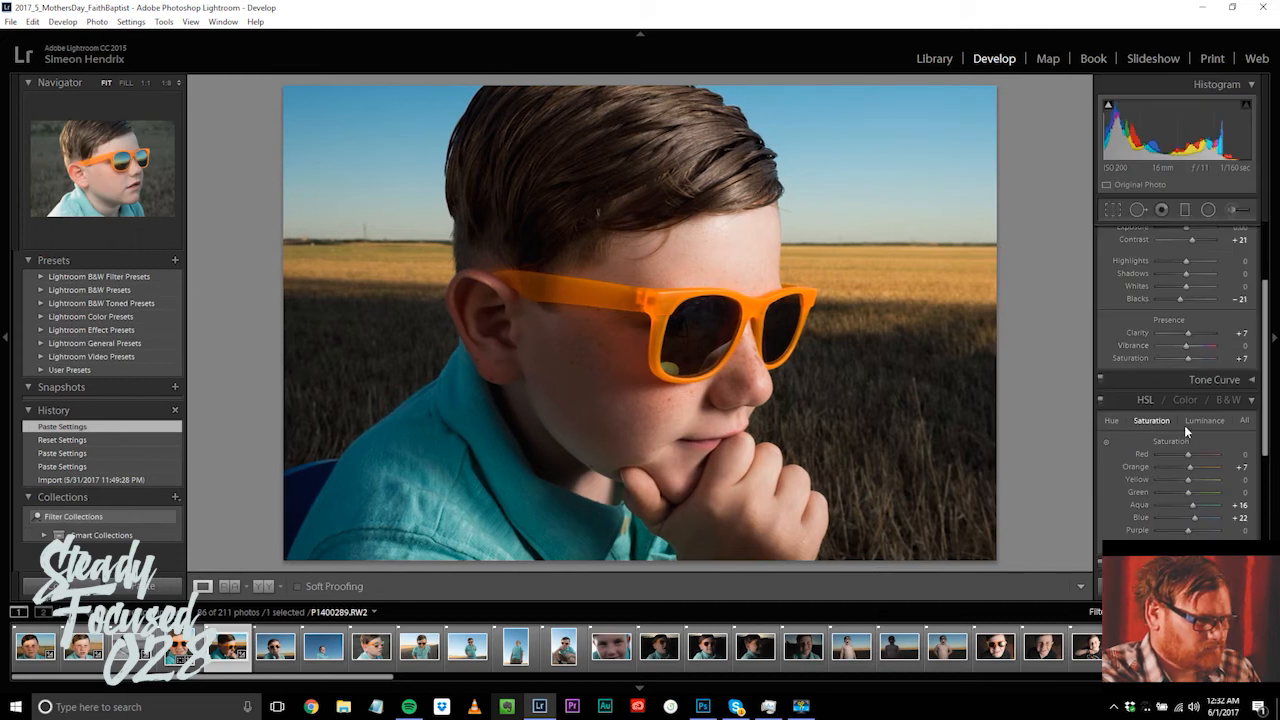
left_click_drag(1180, 299, 1187, 299)
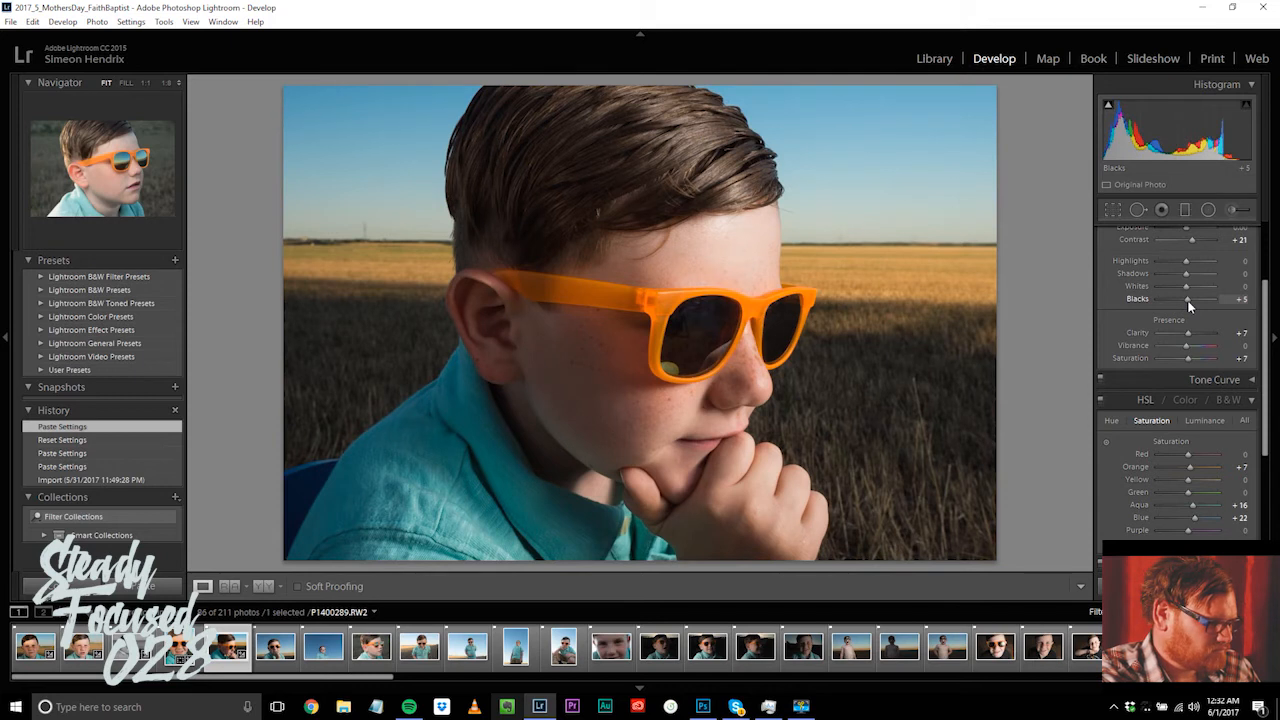
Step: Paste the copied develop settings onto photo P1400283.RW2, check the sunglasses up close, and set the Blacks to +29
left_click(276, 648)
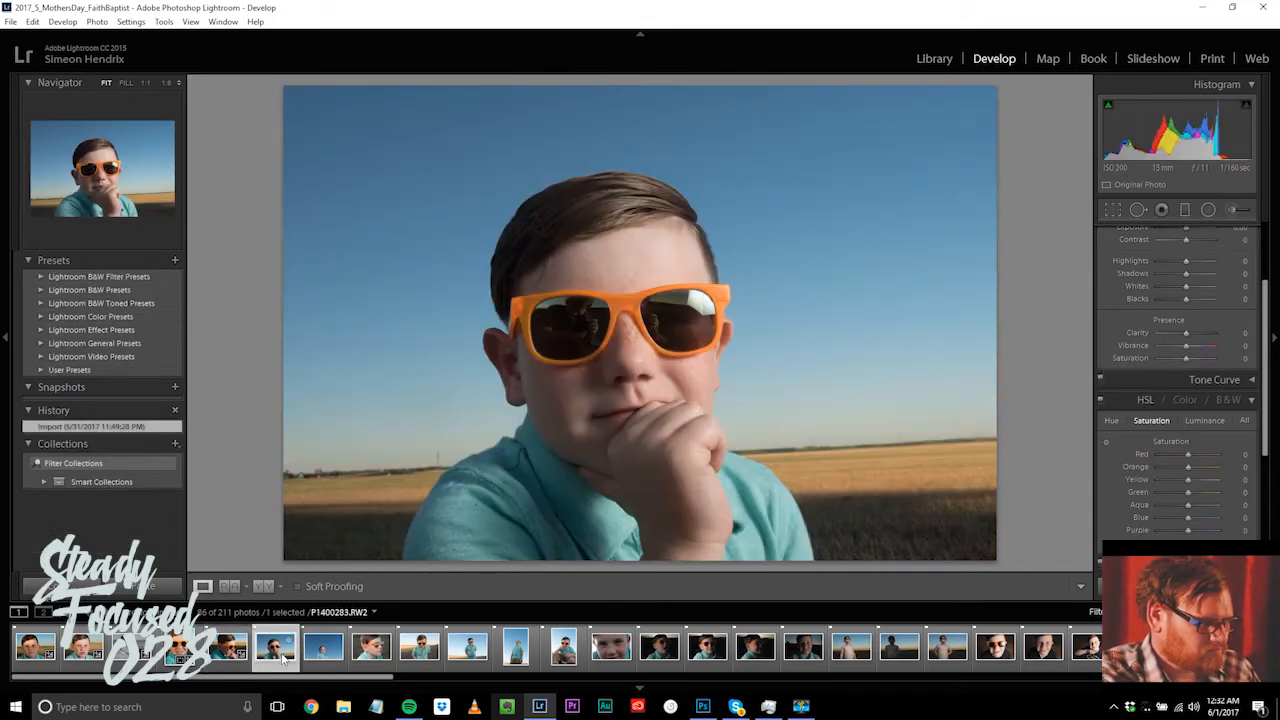
key("ctrl+shift+v")
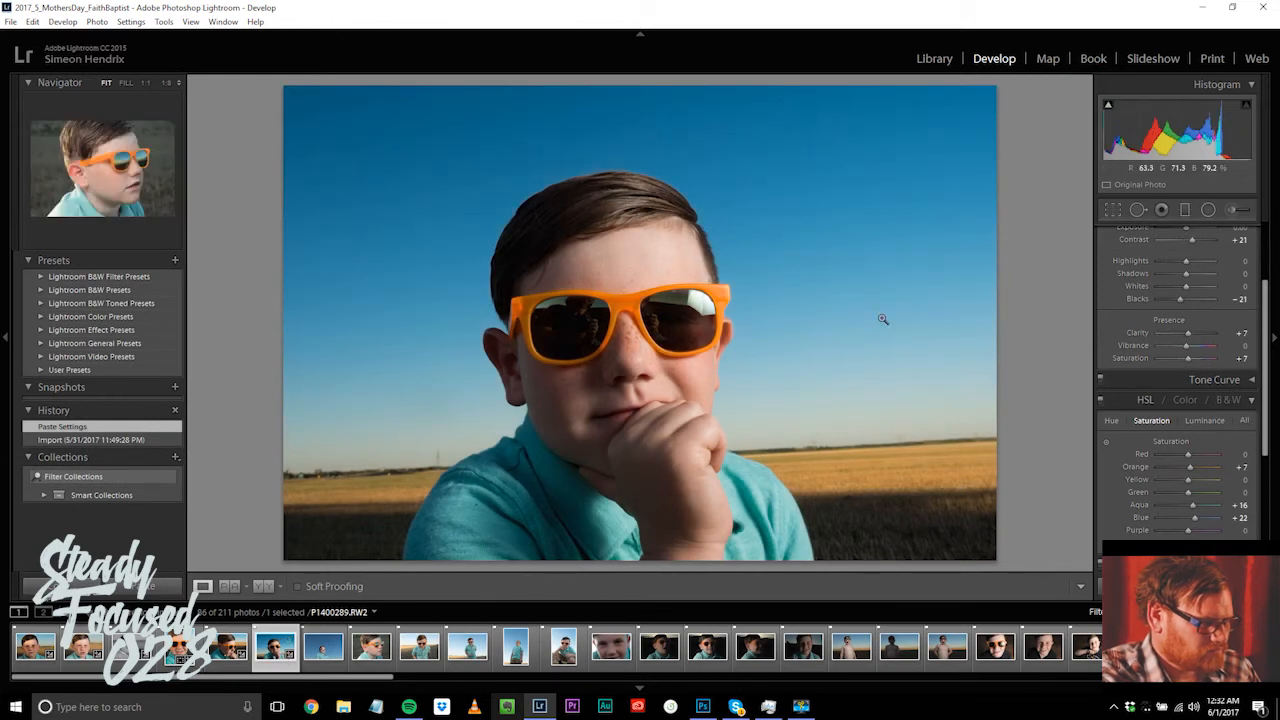
left_click(565, 337)
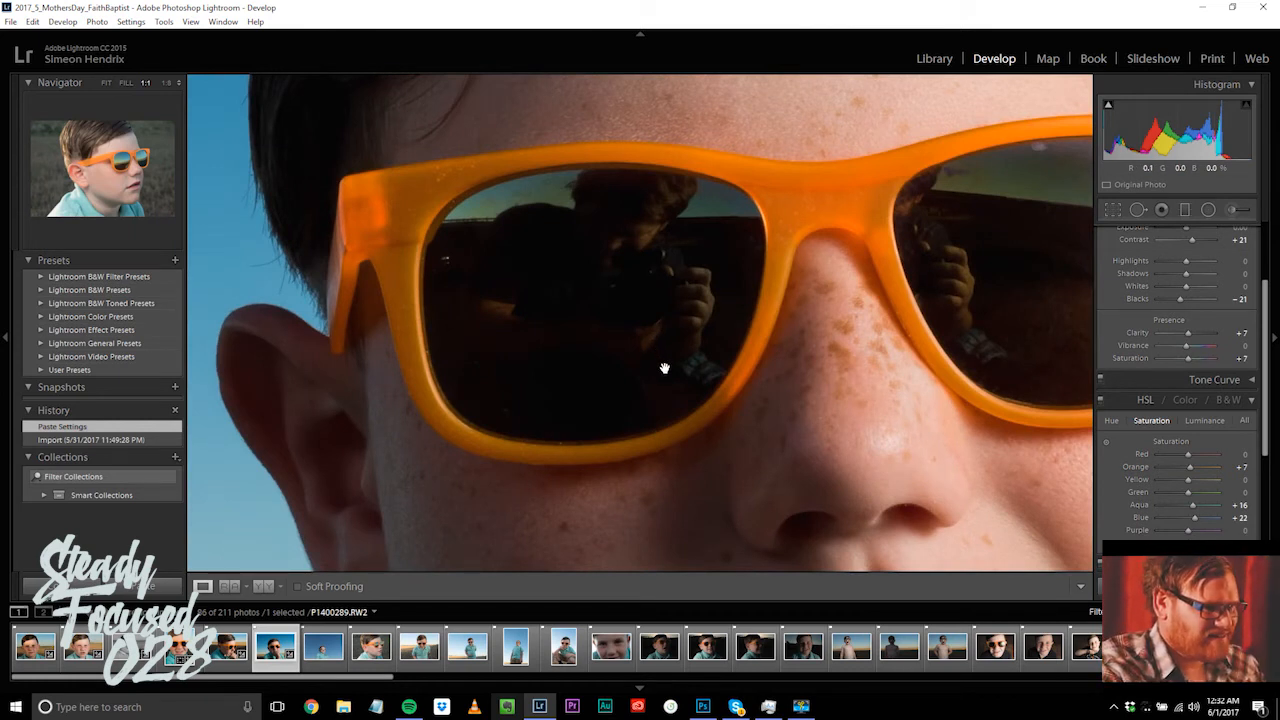
left_click_drag(837, 289, 560, 306)
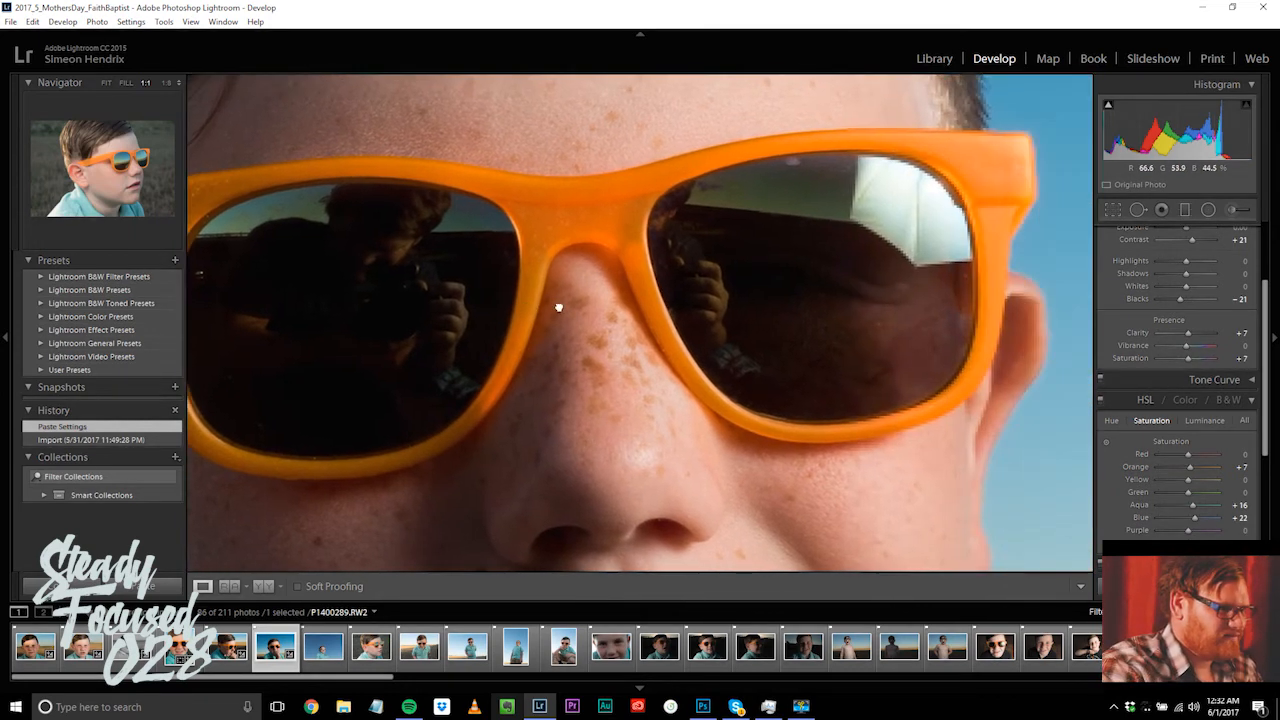
left_click(780, 279)
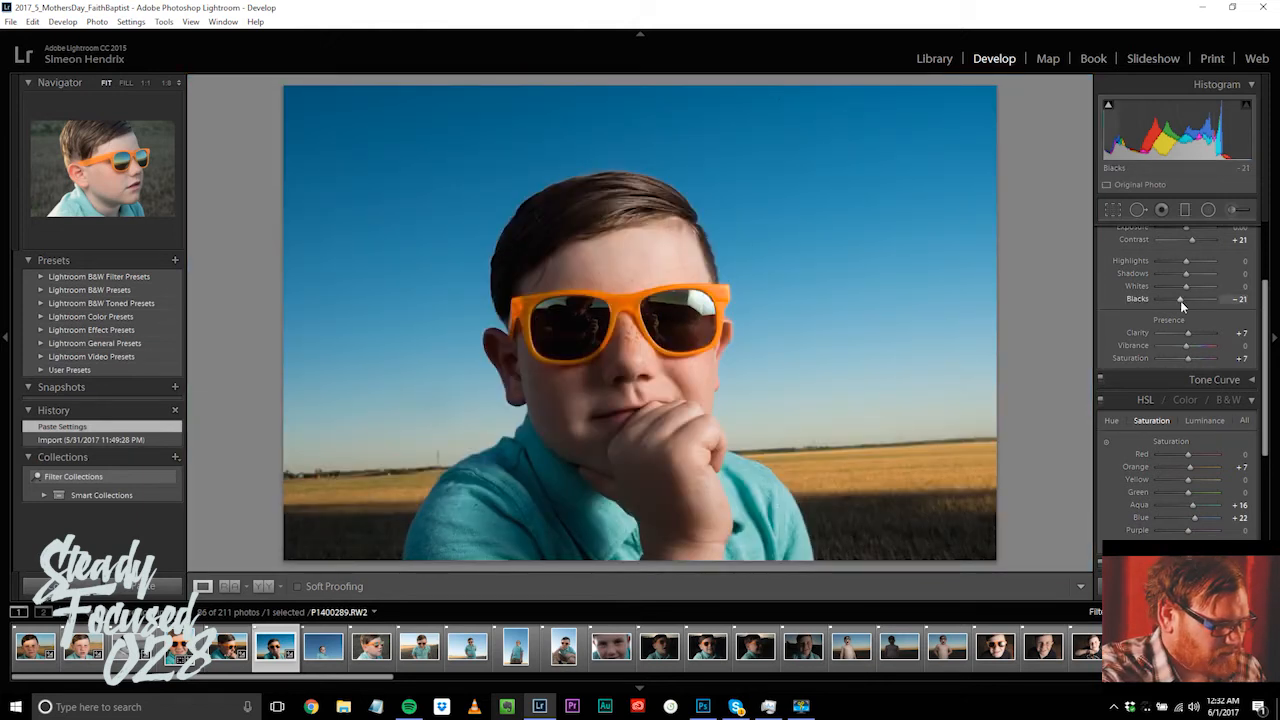
left_click_drag(1180, 300, 1194, 300)
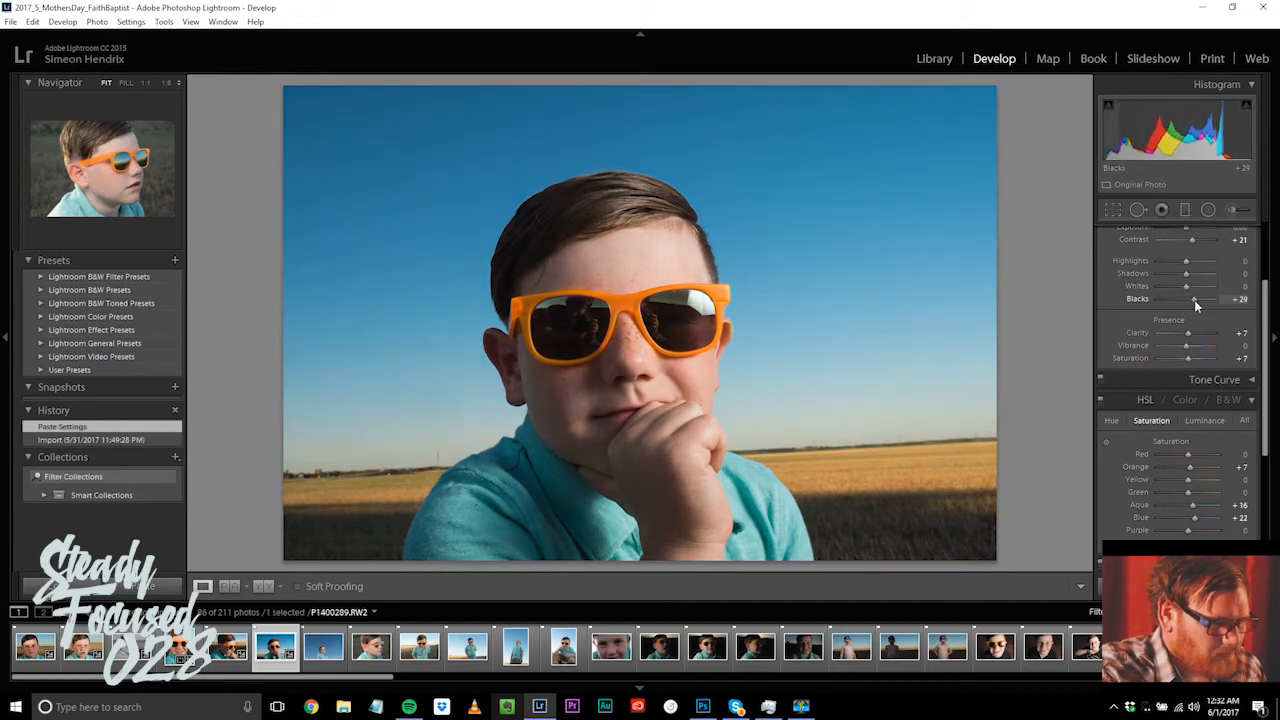
left_click_drag(1194, 300, 1194, 300)
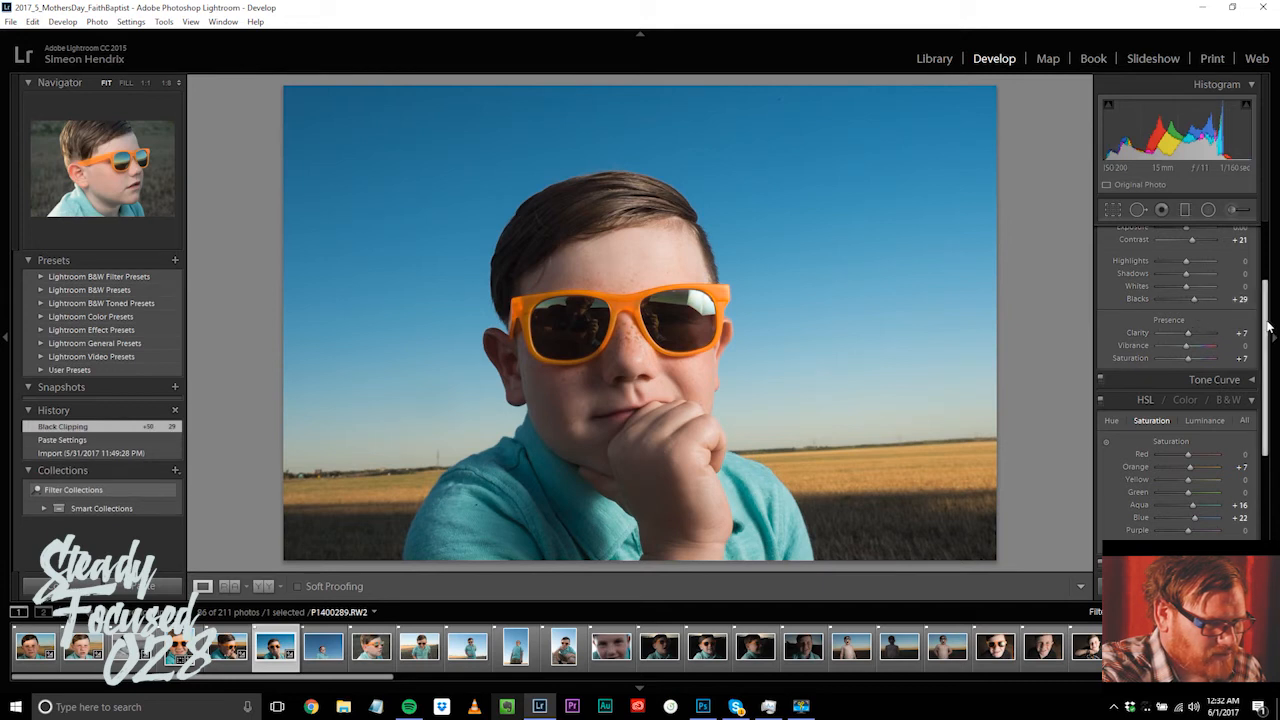
Step: Try lowering the Contrast of photo P1400283.RW2 to about +10 and return it to +21
scroll(1250, 340, "up", 3)
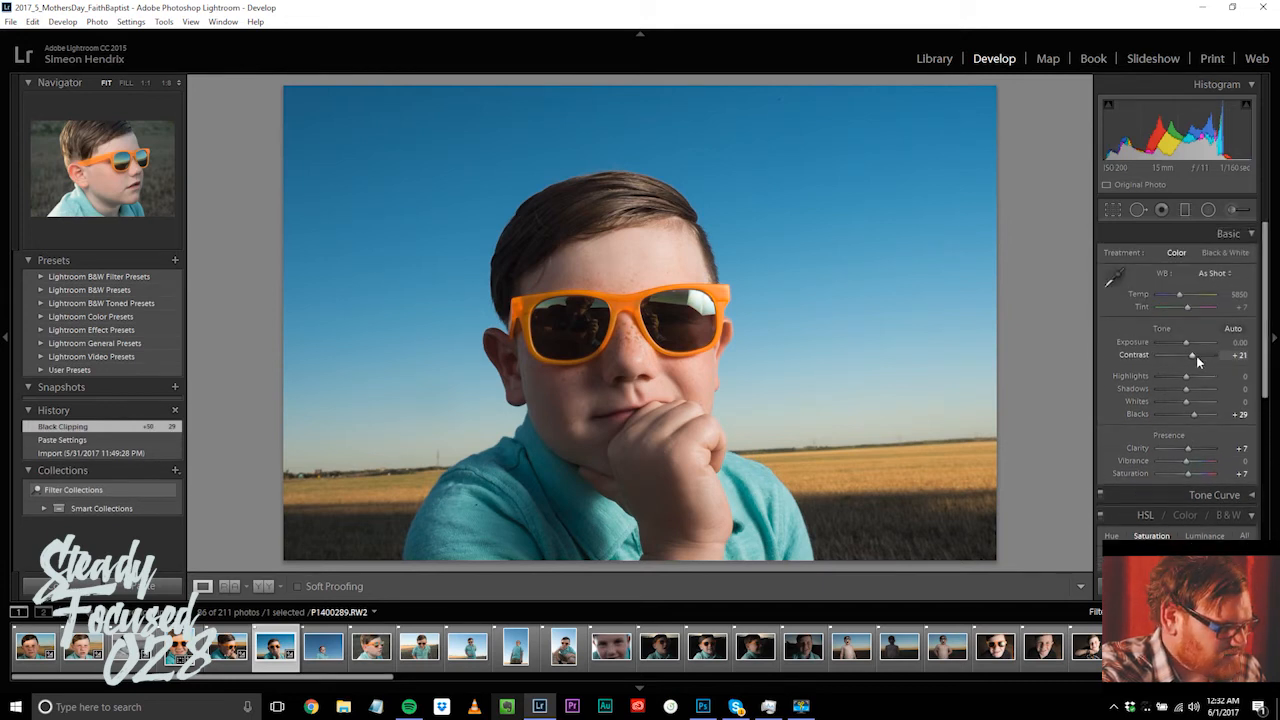
left_click_drag(1197, 354, 1190, 360)
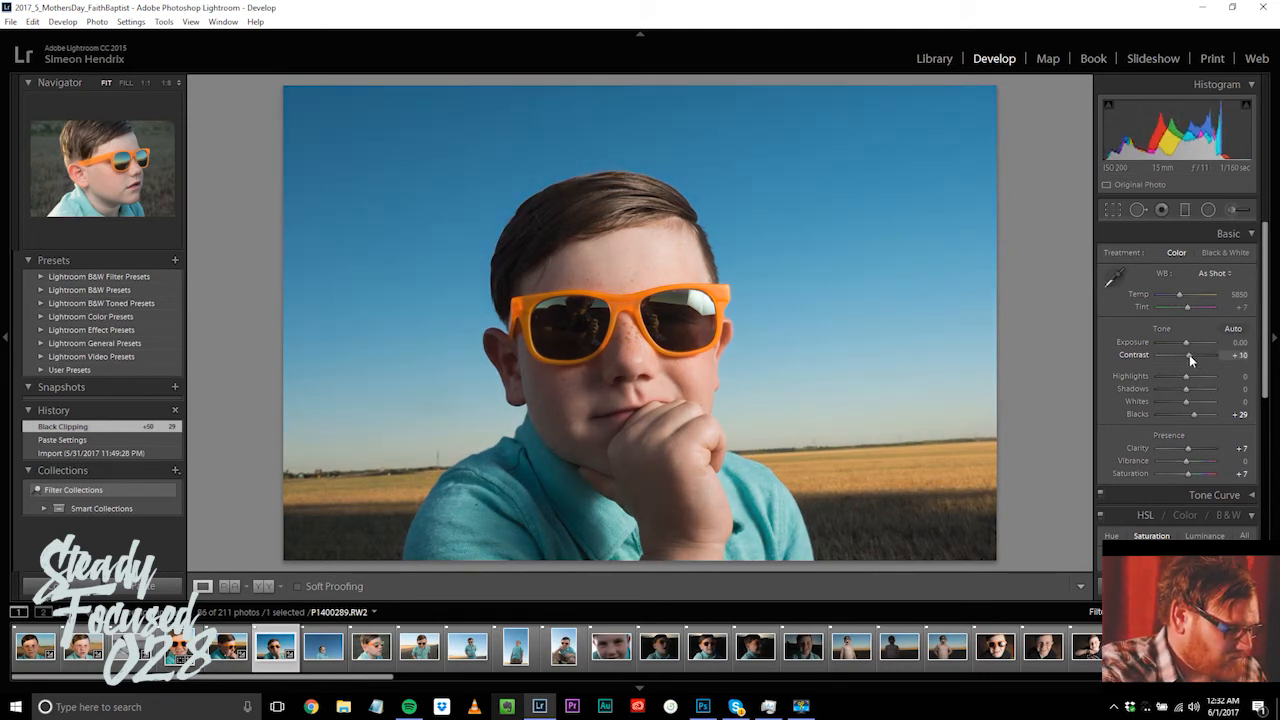
left_click_drag(1189, 354, 1192, 357)
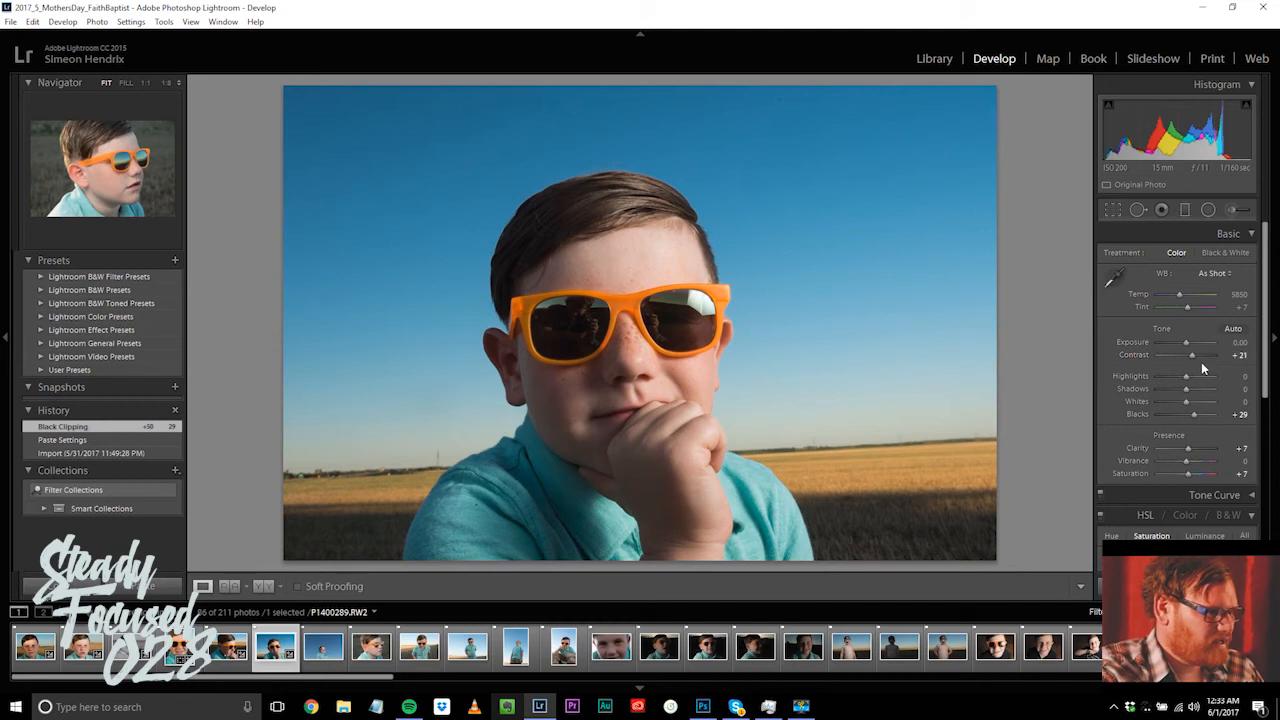
Step: Crop photo P1400283.RW2 to a slightly tighter 4 x 5 / 8 x 10 frame with the boy roughly centred
left_click(1113, 209)
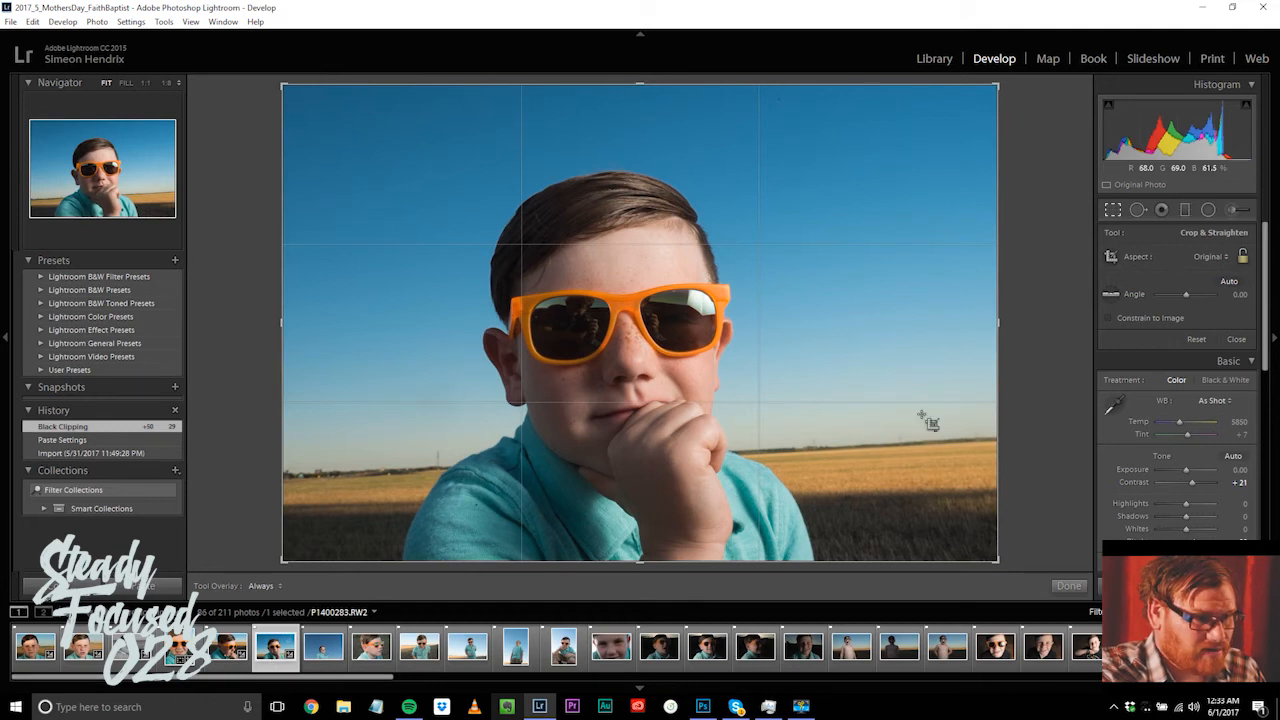
left_click(1230, 258)
left_click(1135, 338)
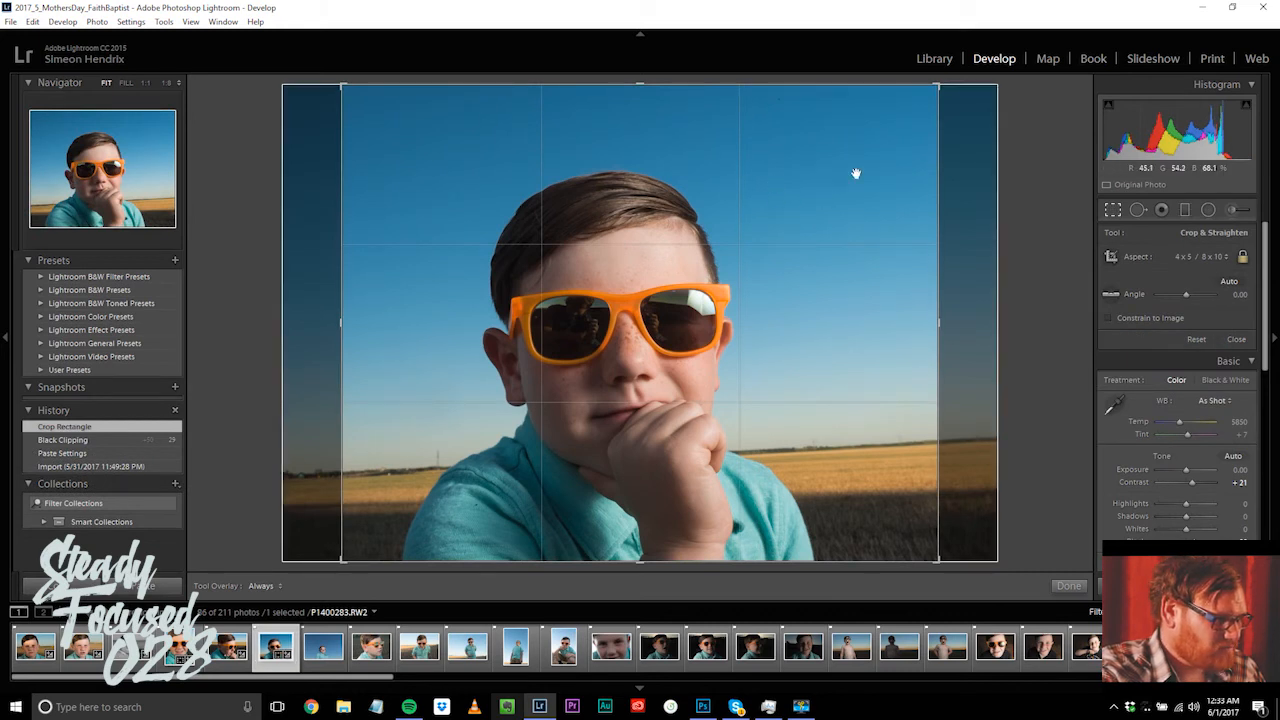
left_click_drag(938, 84, 921, 97)
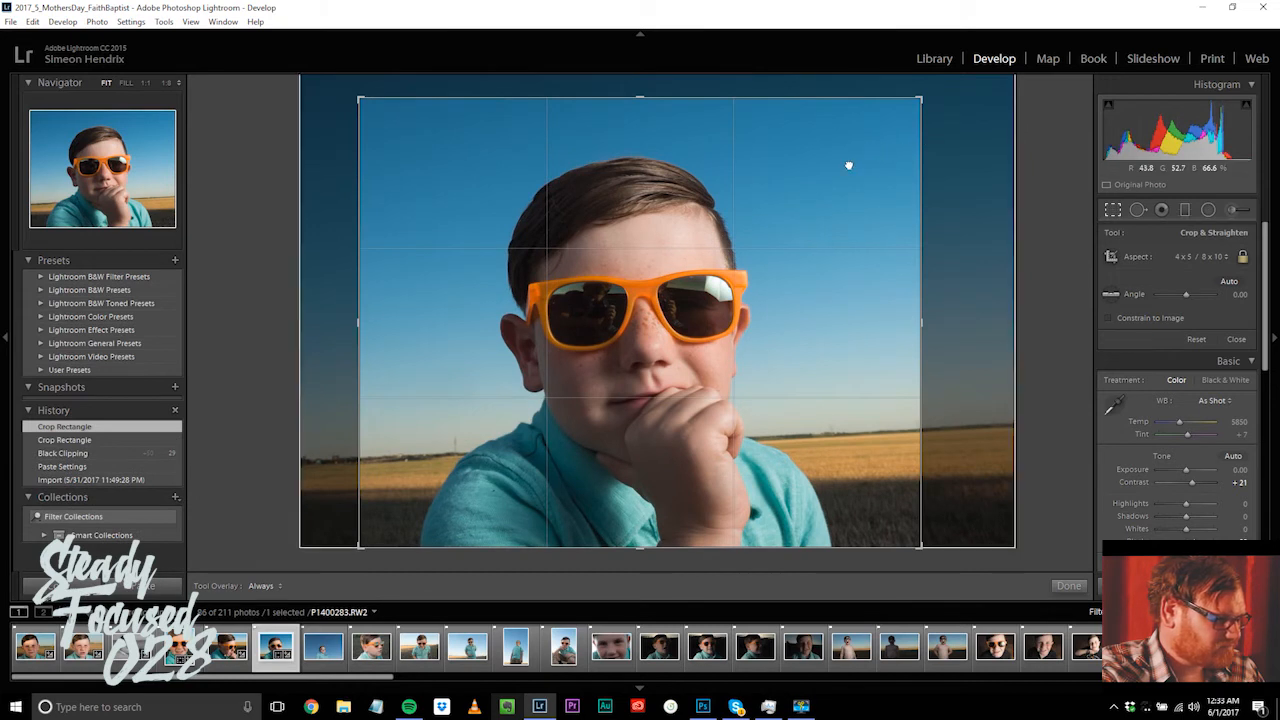
left_click_drag(849, 163, 846, 165)
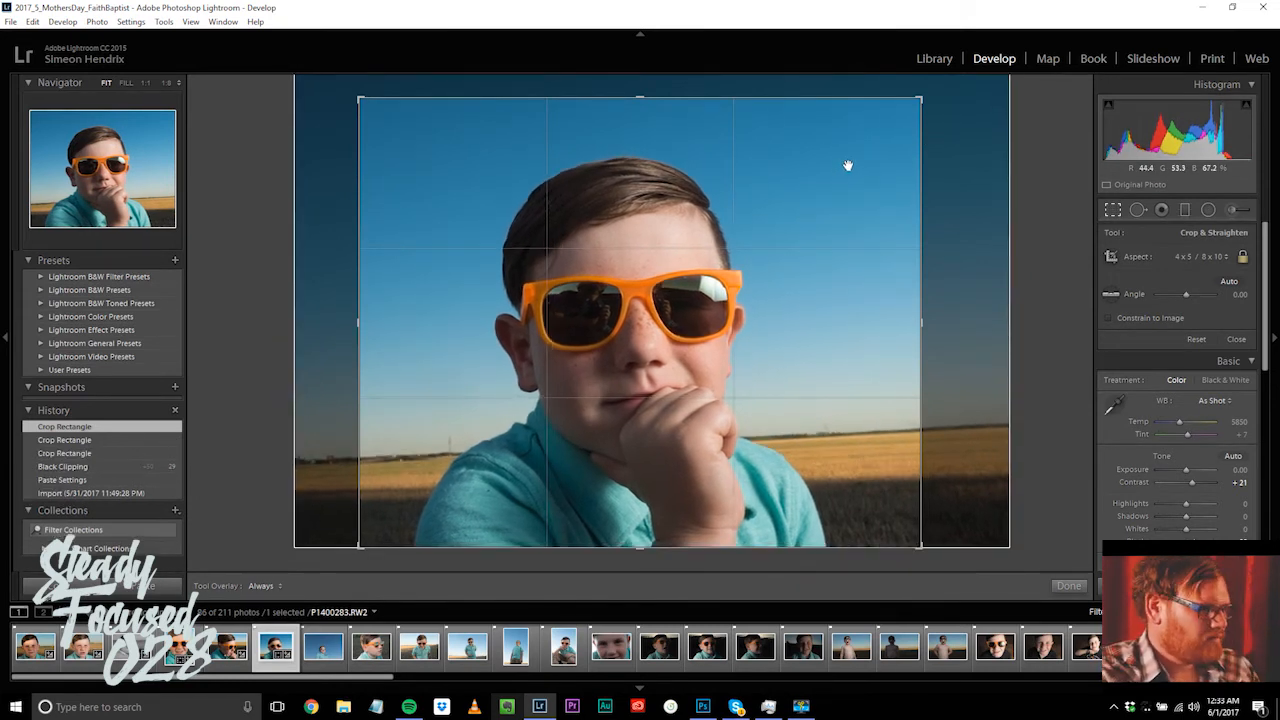
left_click_drag(791, 189, 848, 186)
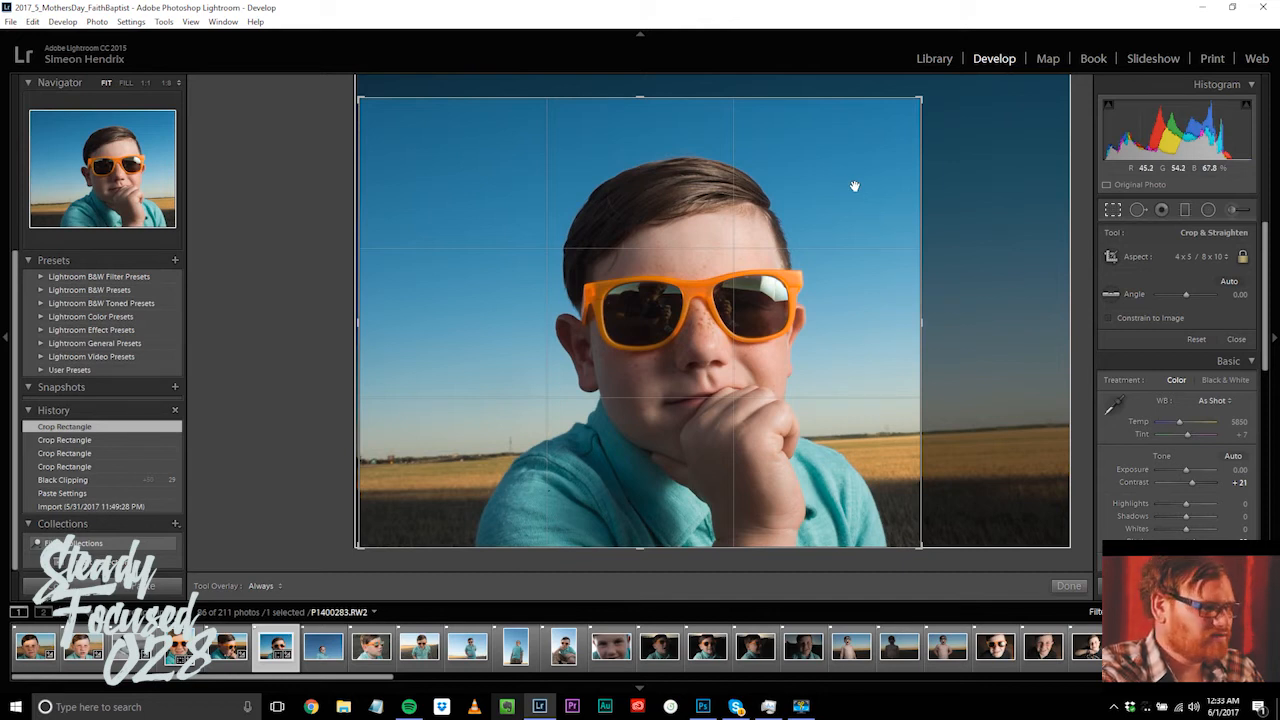
left_click_drag(854, 186, 791, 182)
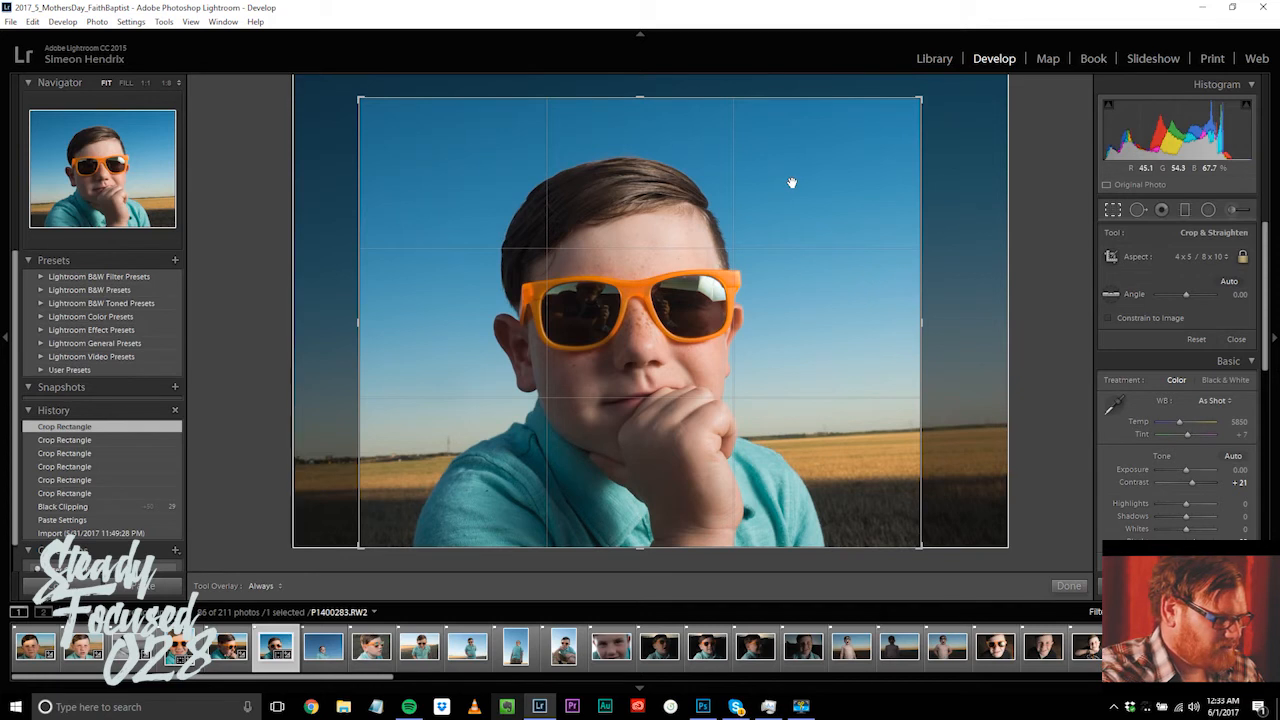
key("Return")
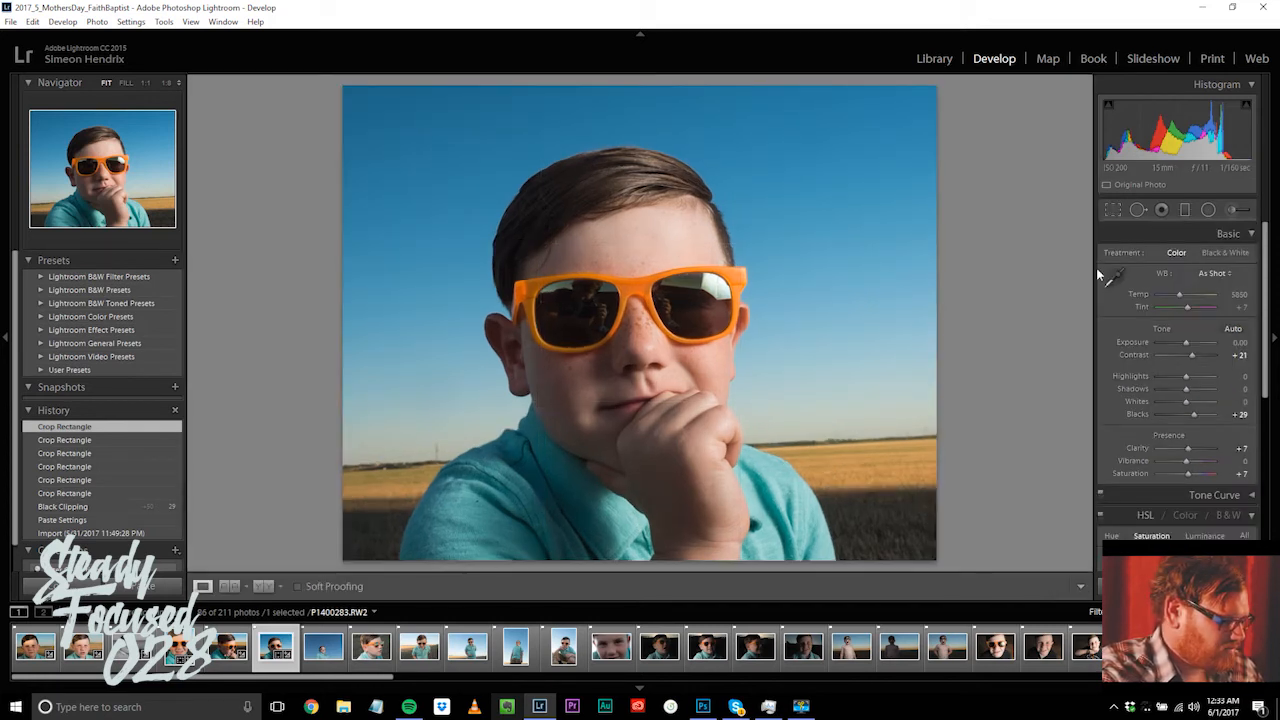
Step: Try the copied develop settings on photo P1400284.RW2 and look at the photo after it
left_click(322, 648)
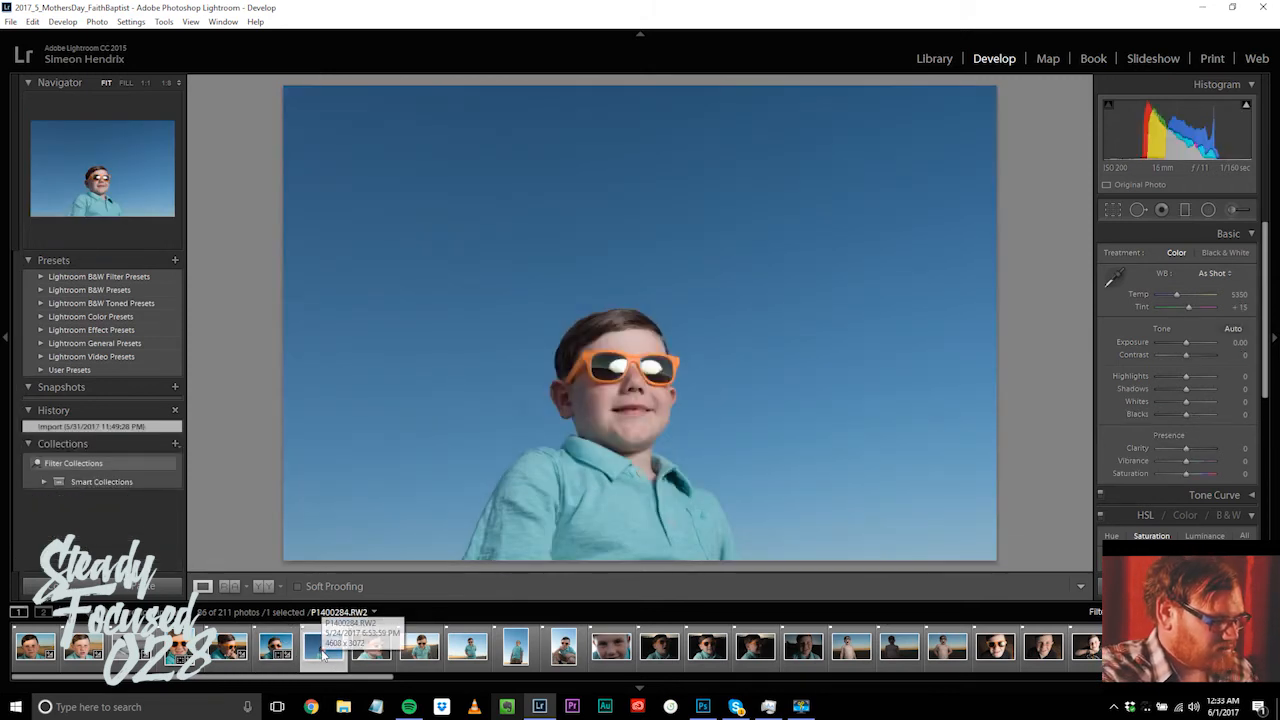
key("ctrl+shift+v")
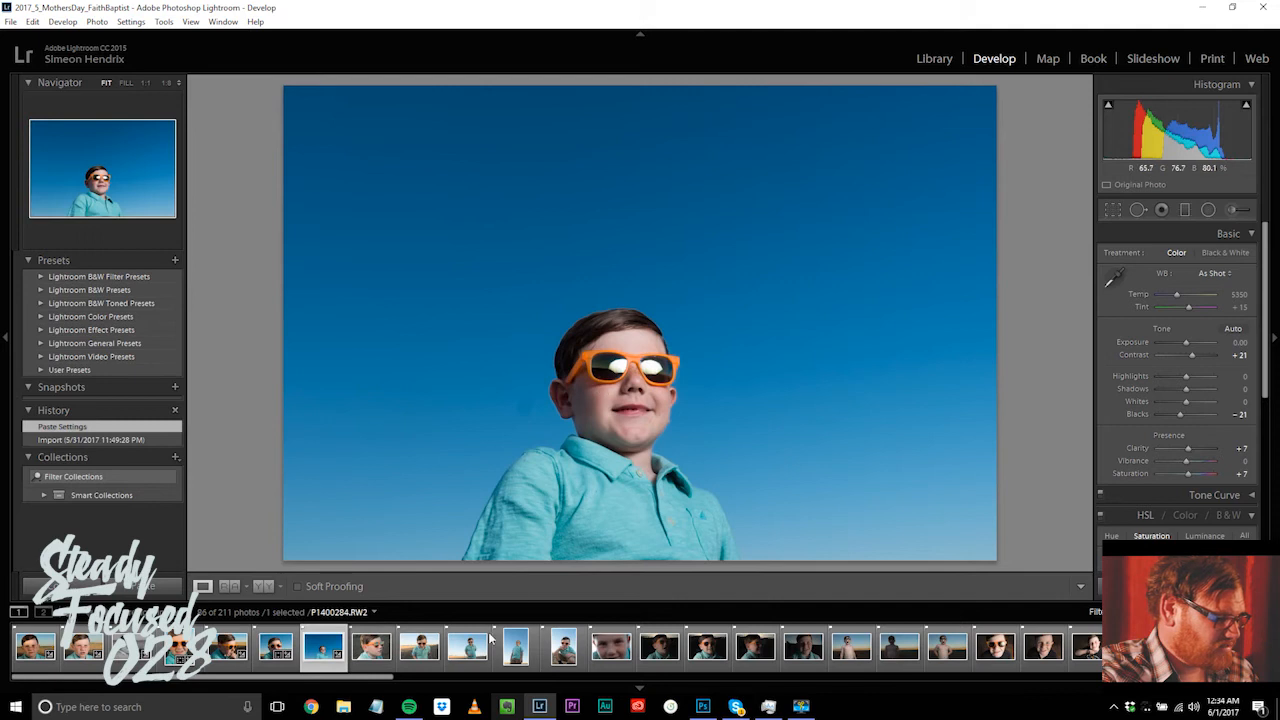
left_click(374, 660)
Step: Delete the photos P1400284.RW2, P1400289.RW2 and P1400291.RW2 from disk
left_click(309, 655)
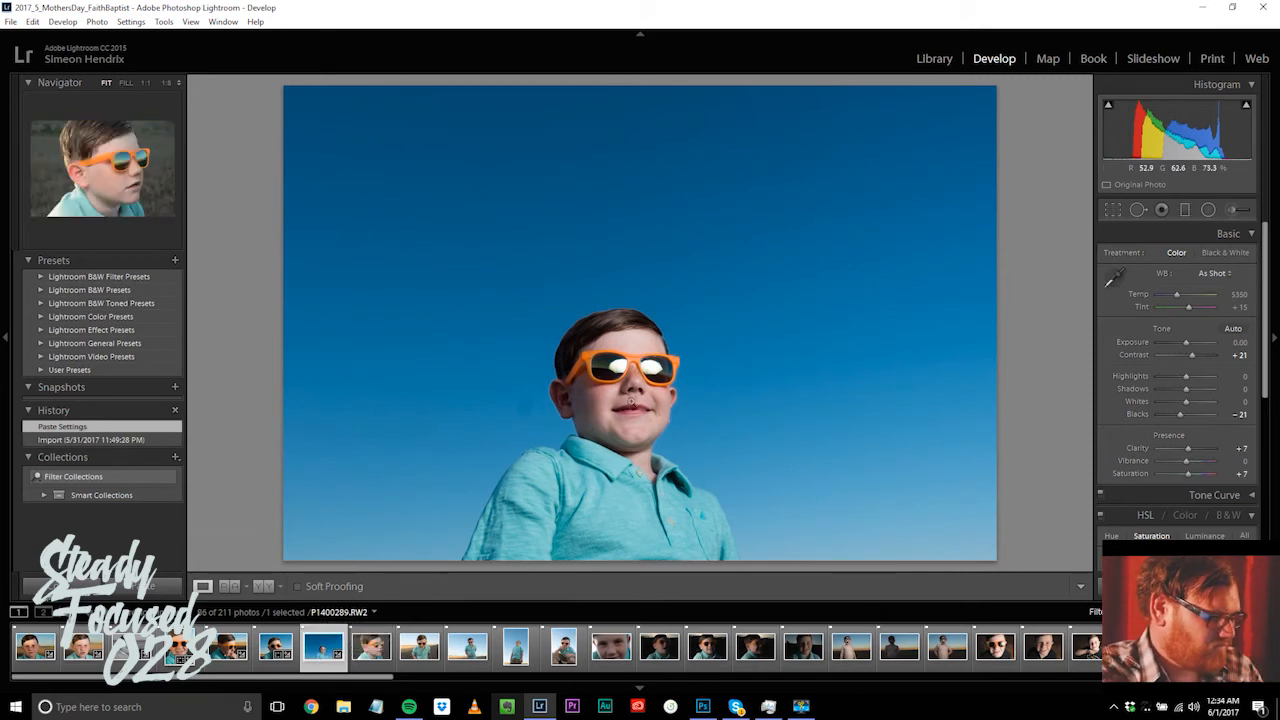
key("Delete")
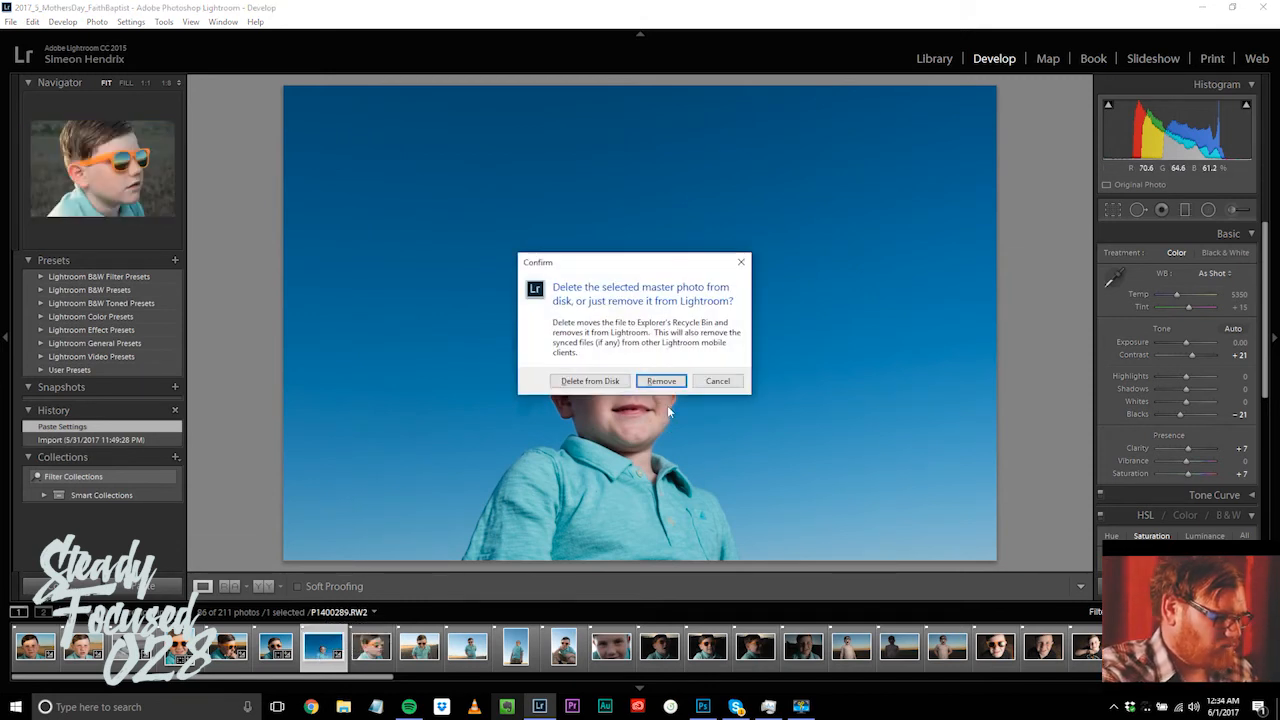
left_click(590, 381)
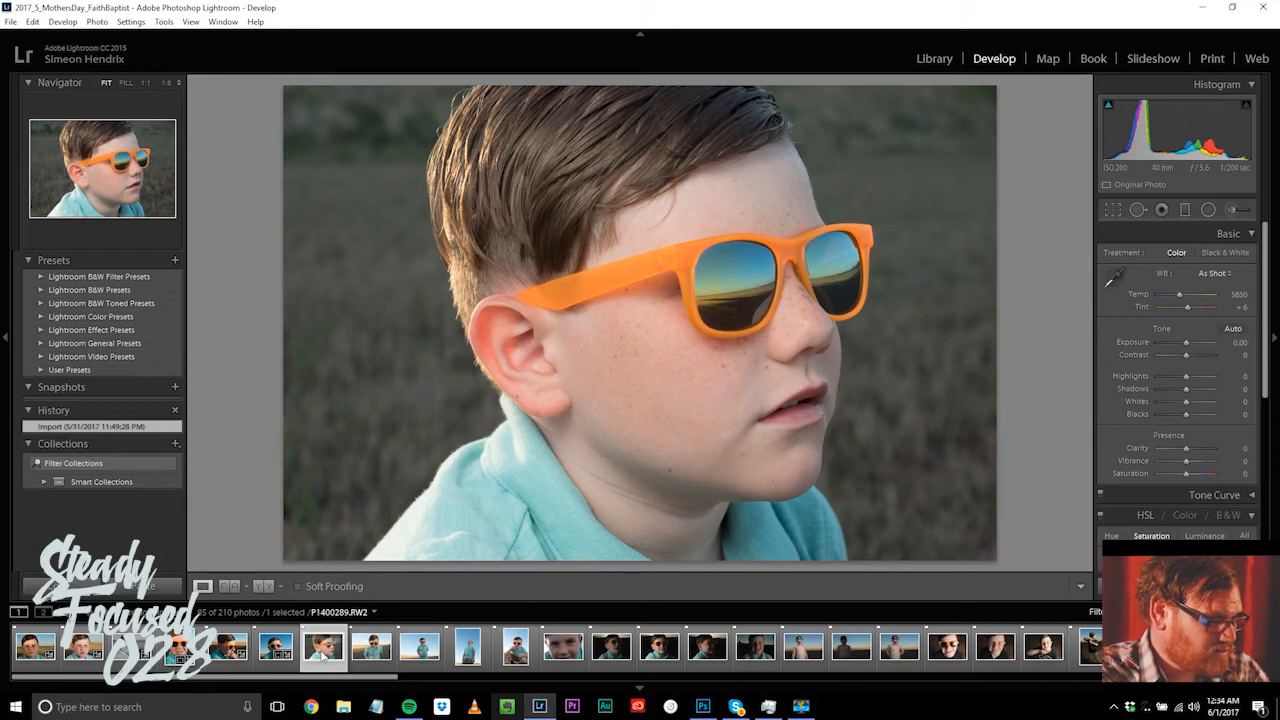
key("Delete")
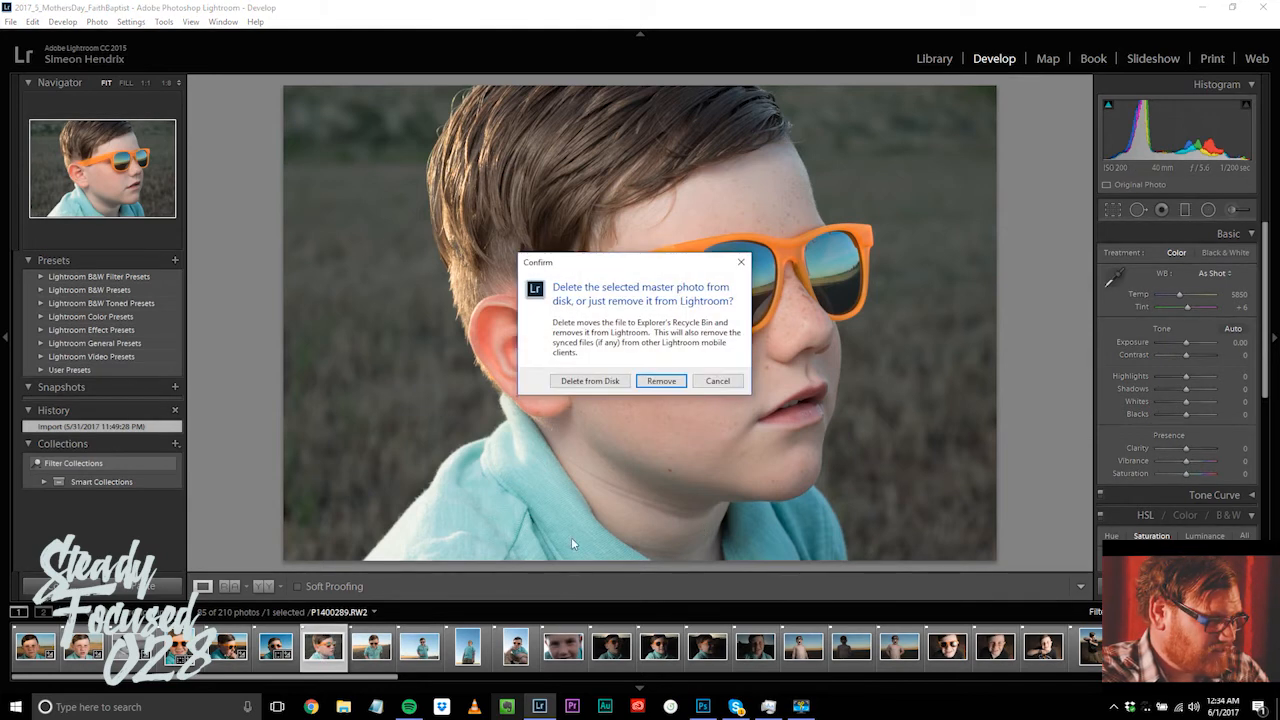
left_click(590, 381)
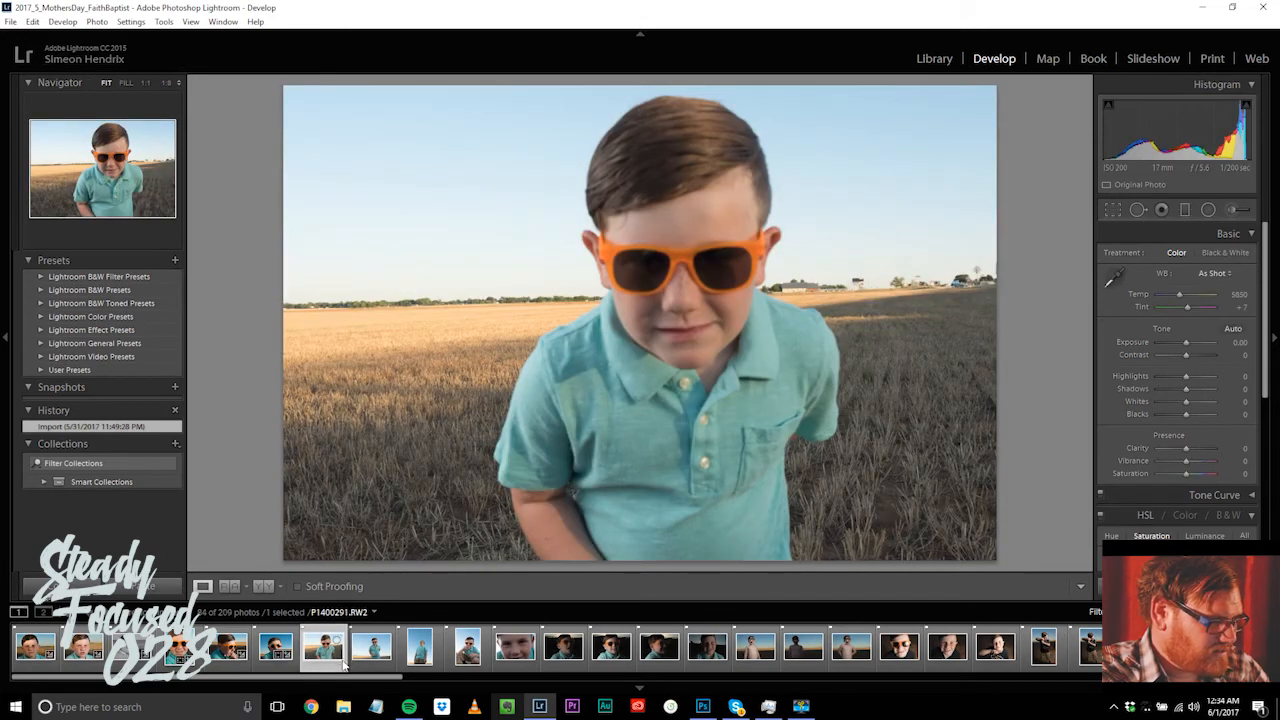
key("Delete")
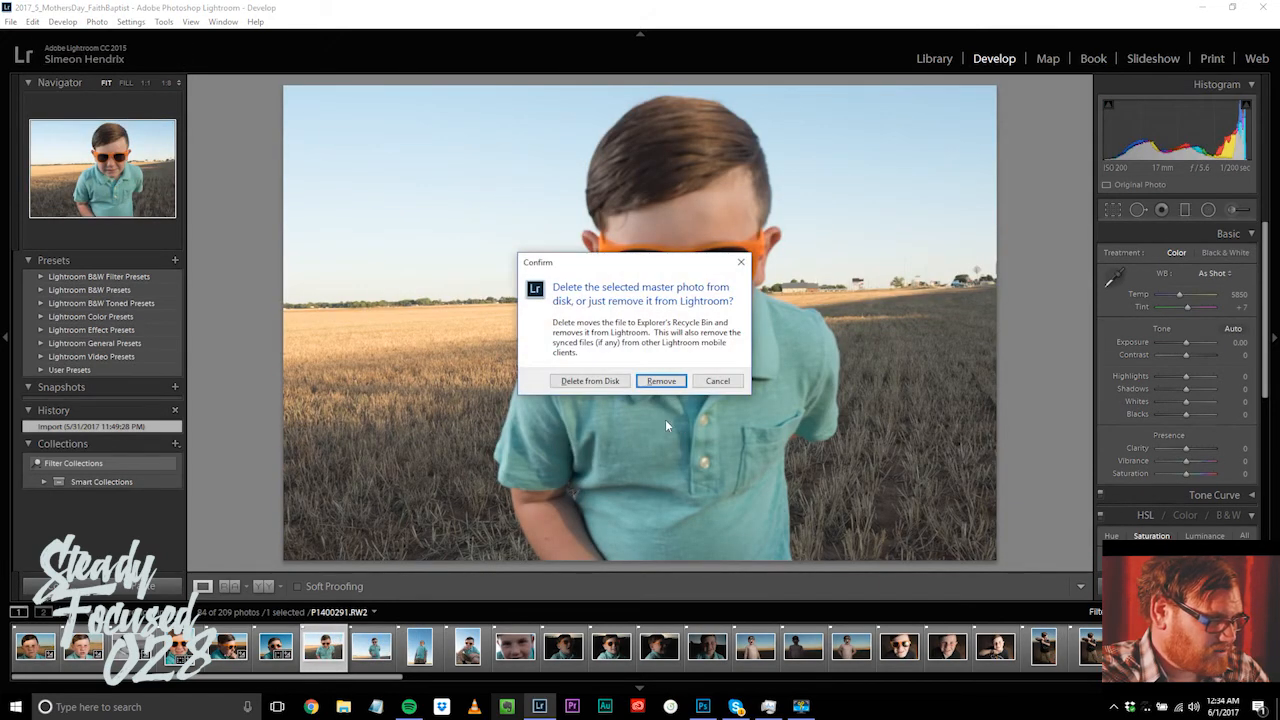
left_click(615, 384)
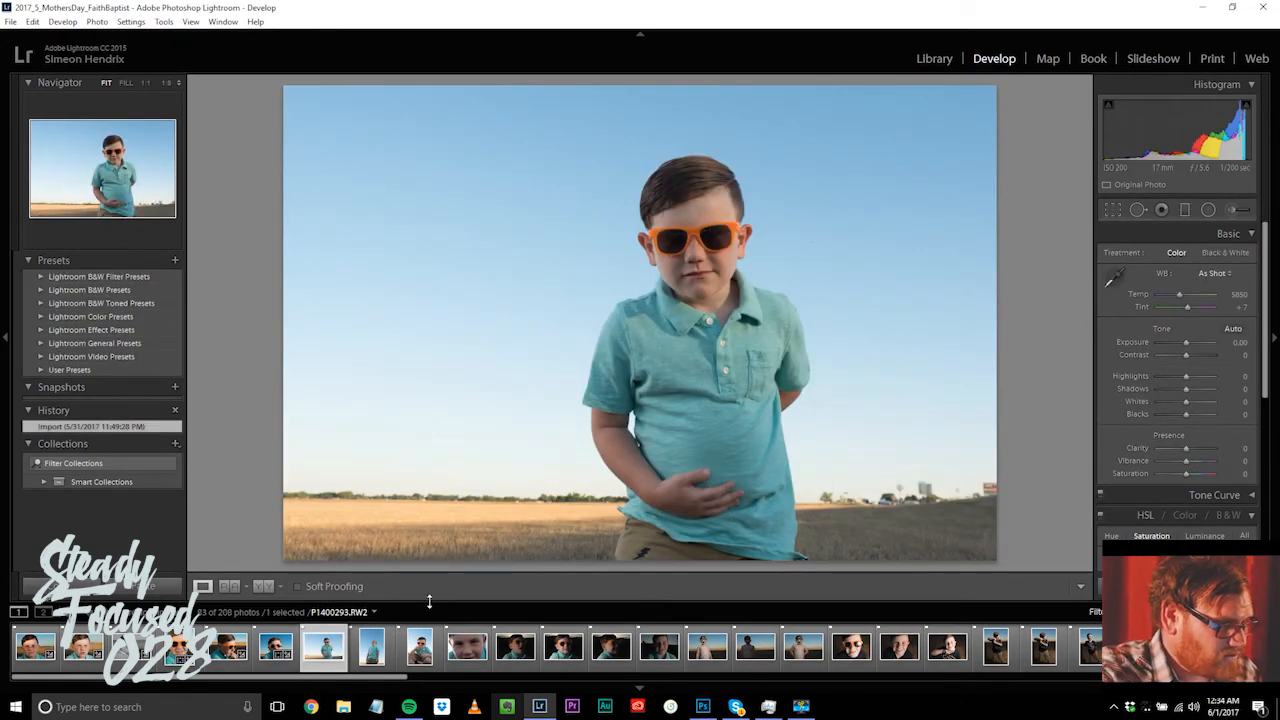
Step: Paste the copied develop settings onto photo P1400293.RW2 and lower its Exposure to −0.12
key("ctrl+shift+v")
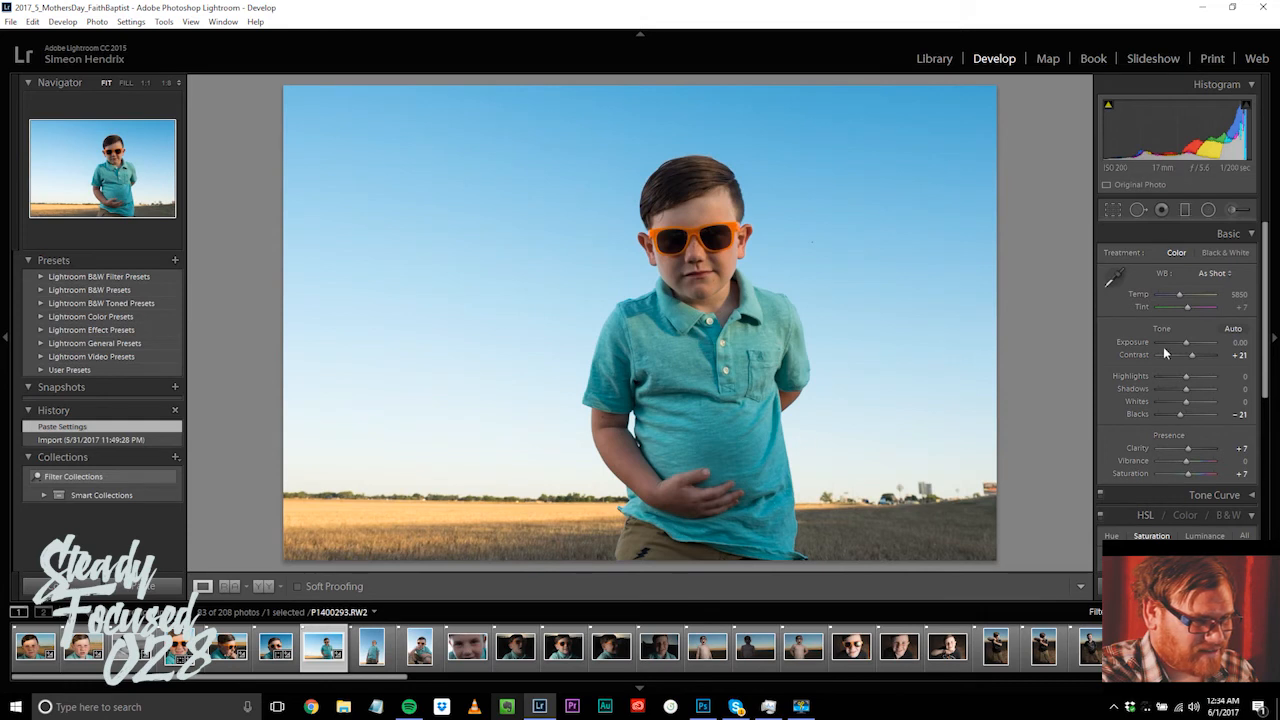
left_click_drag(1187, 344, 1186, 346)
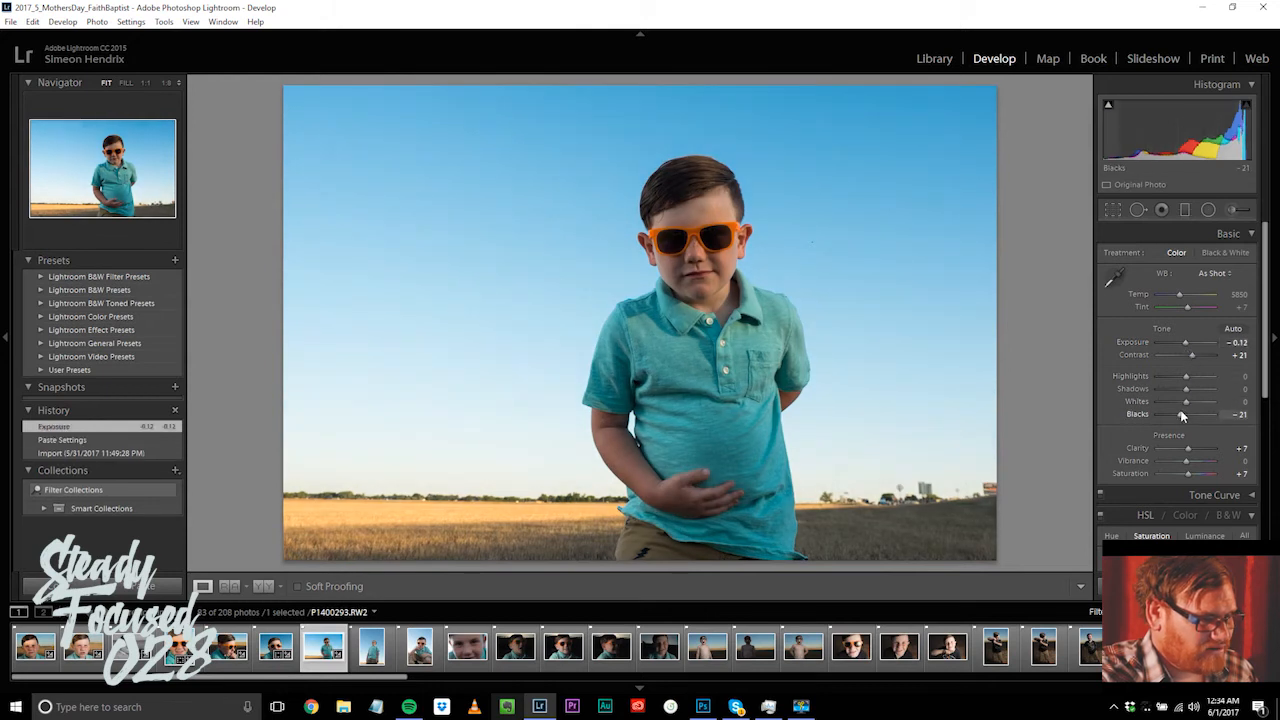
Step: Try the Blacks of photo P1400293.RW2 at +5 and settle on −12
left_click_drag(1179, 417, 1182, 417)
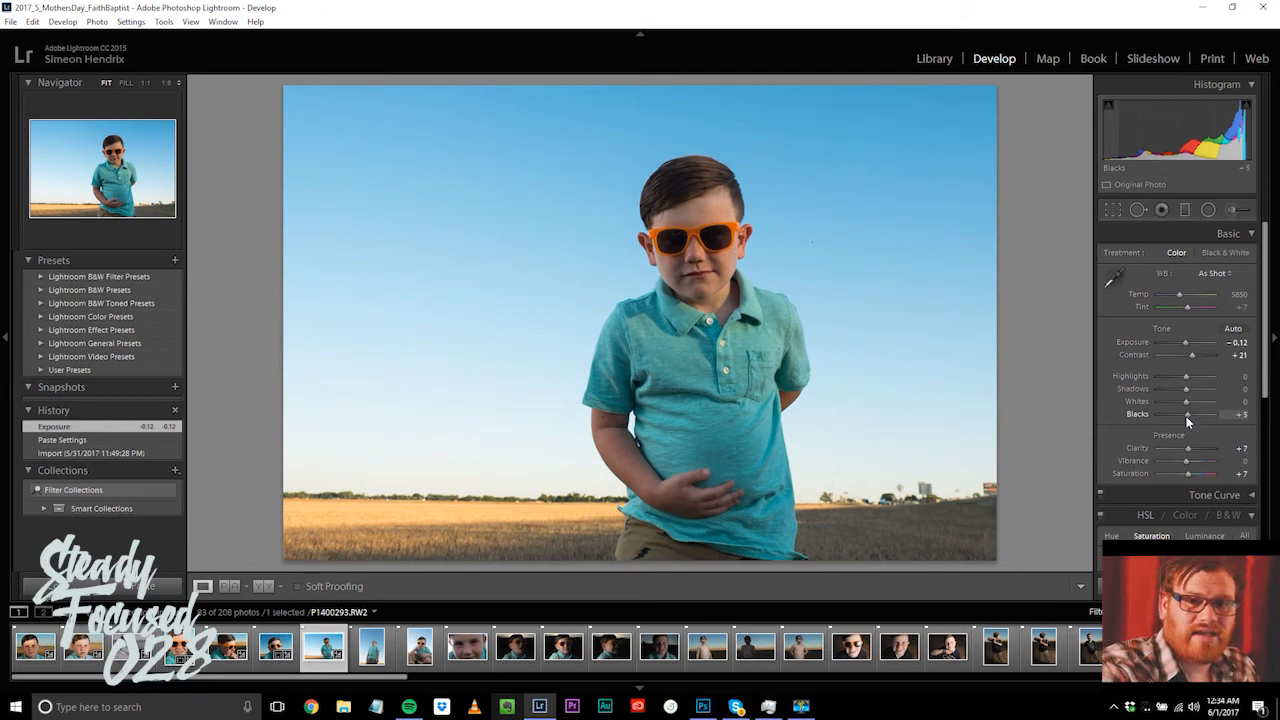
left_click_drag(1187, 421, 1187, 421)
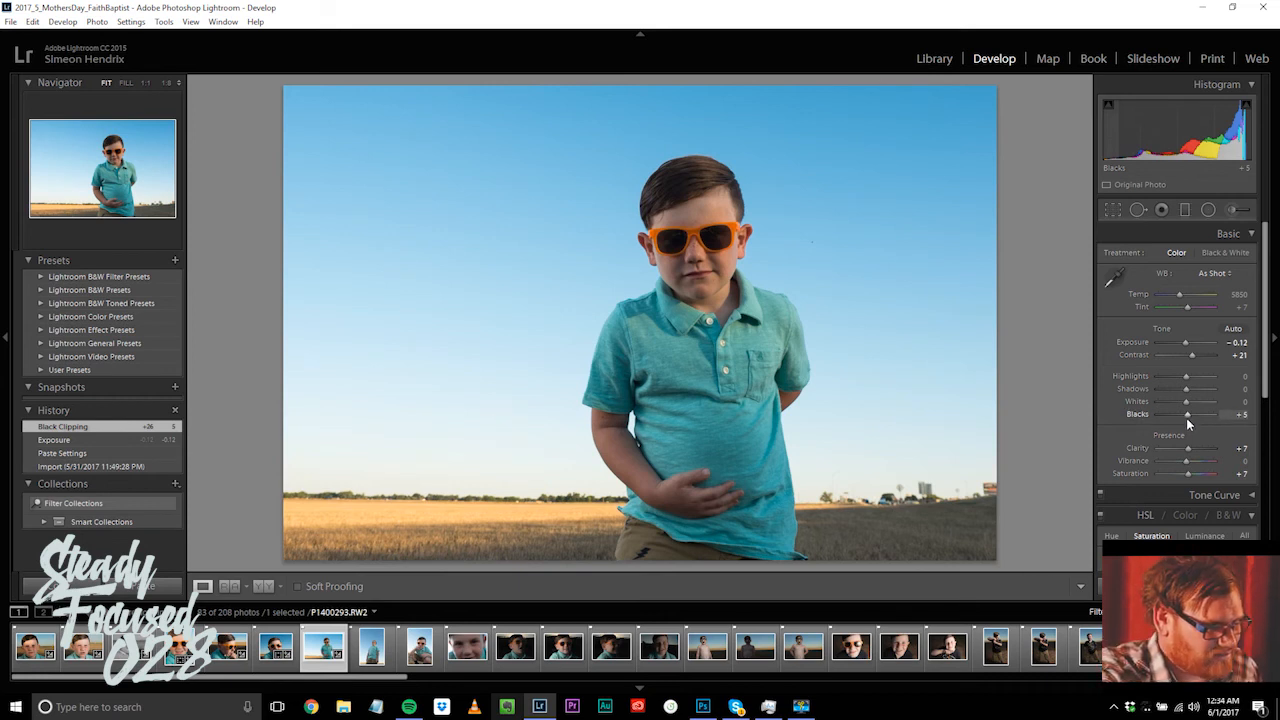
mouse_move(1186, 416)
left_mouse_down()
mouse_move(1150, 416)
mouse_move(1183, 421)
left_mouse_up()
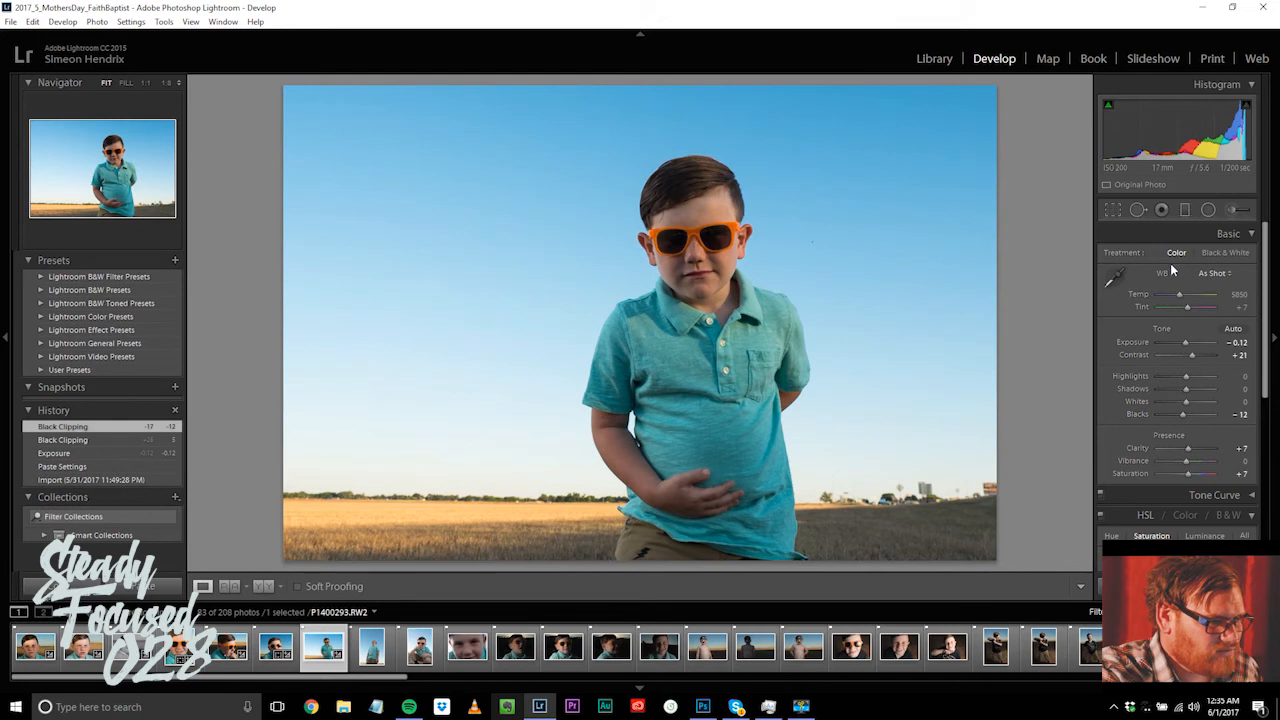
Step: Crop photo P1400293.RW2 at an 8.5 x 11 aspect ratio, resizing and repositioning the frame around the boy
left_click(1112, 210)
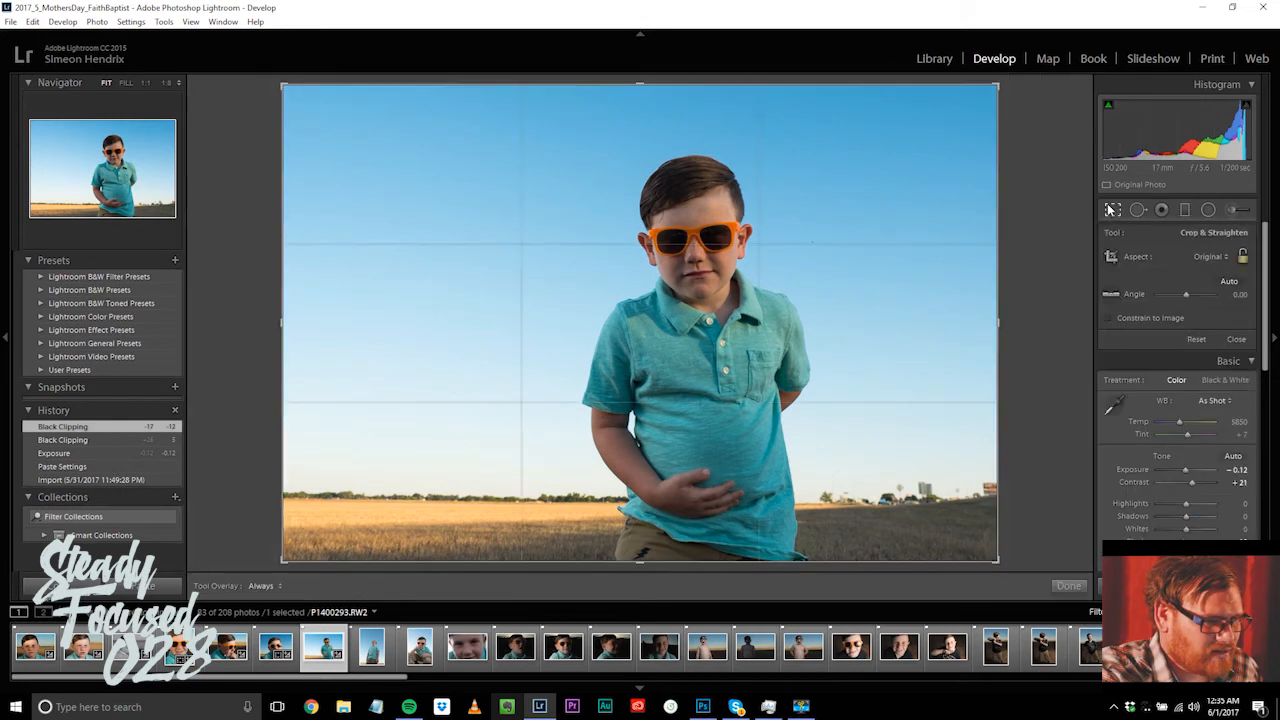
left_click(1224, 257)
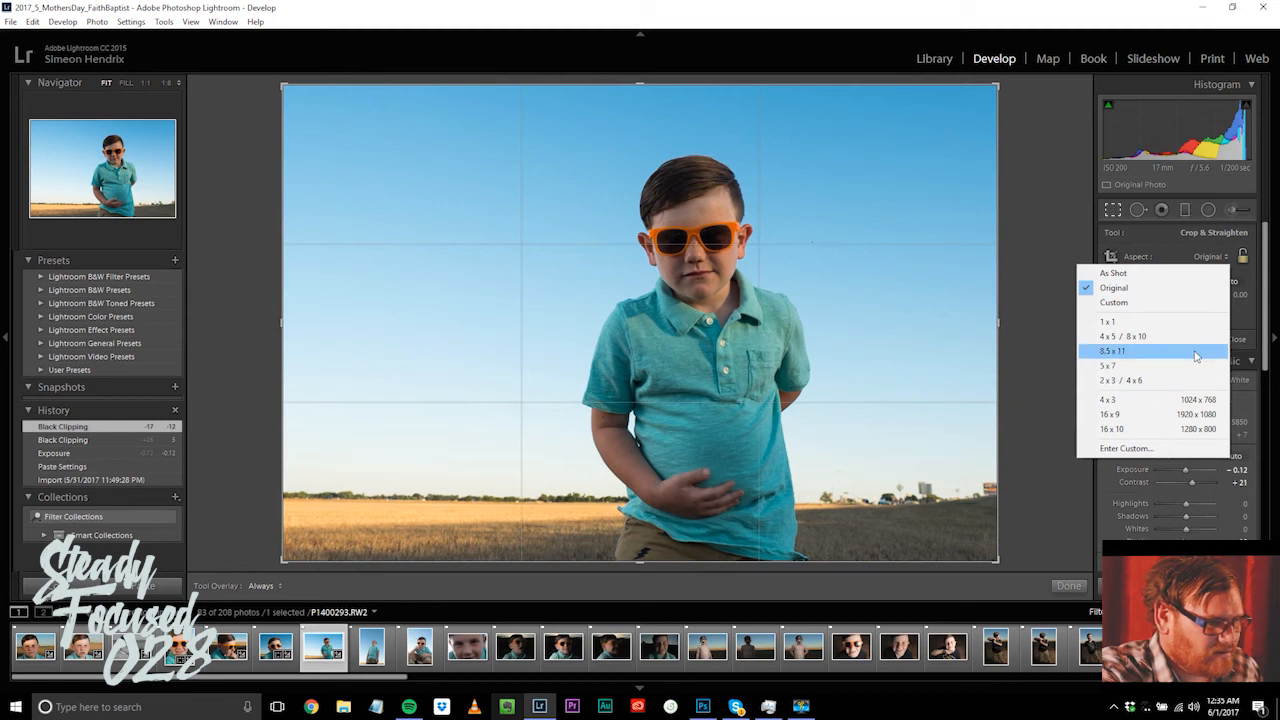
left_click(1196, 355)
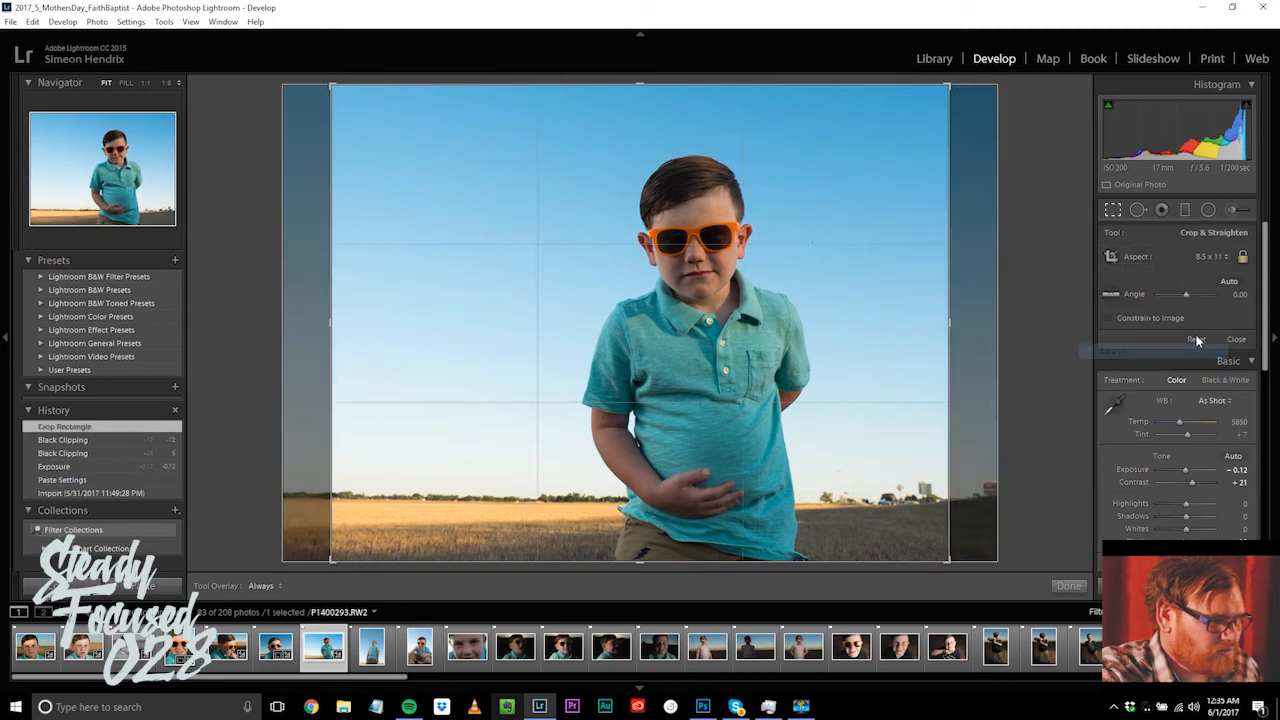
left_click_drag(942, 88, 1272, 88)
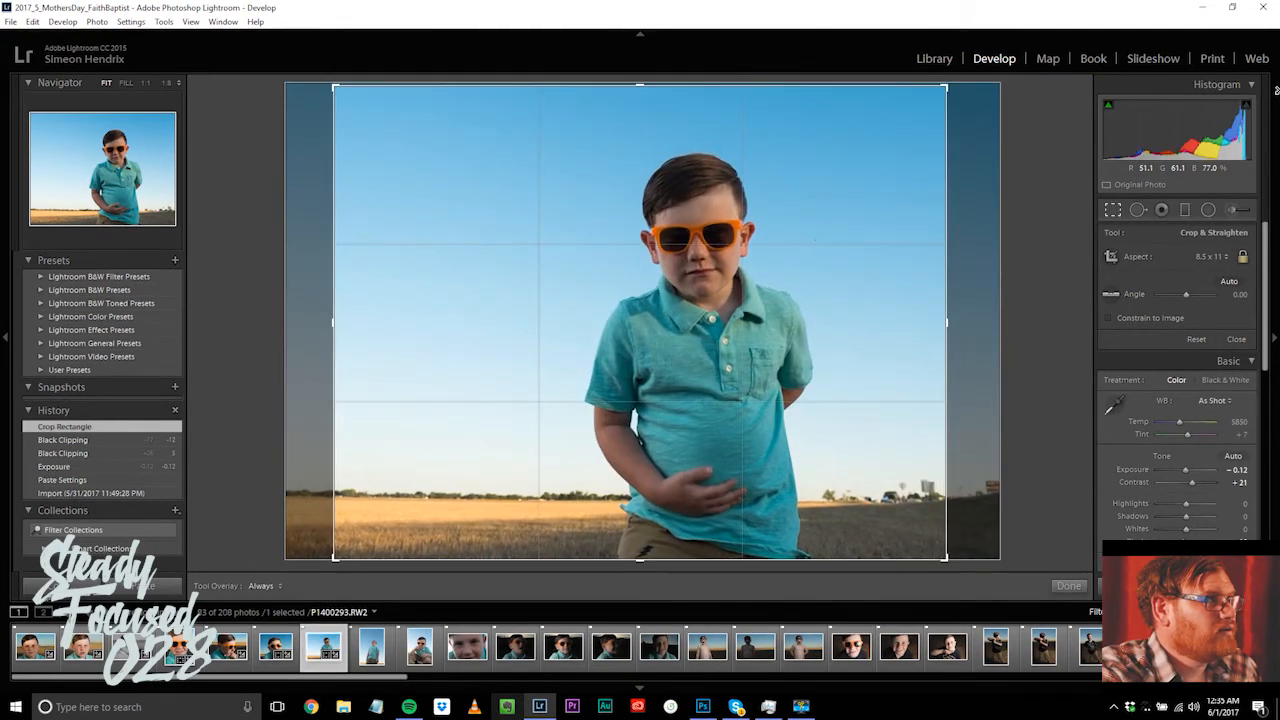
left_click_drag(1277, 91, 1275, 50)
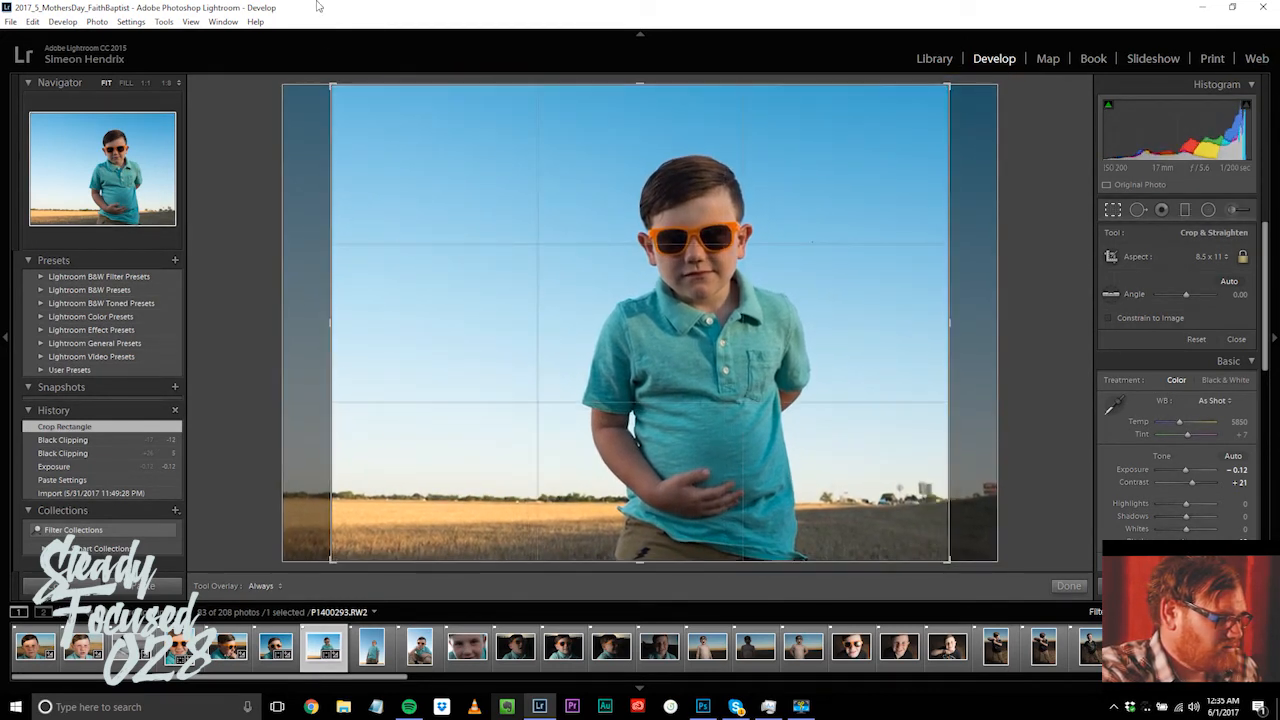
left_click_drag(330, 86, 2, 243)
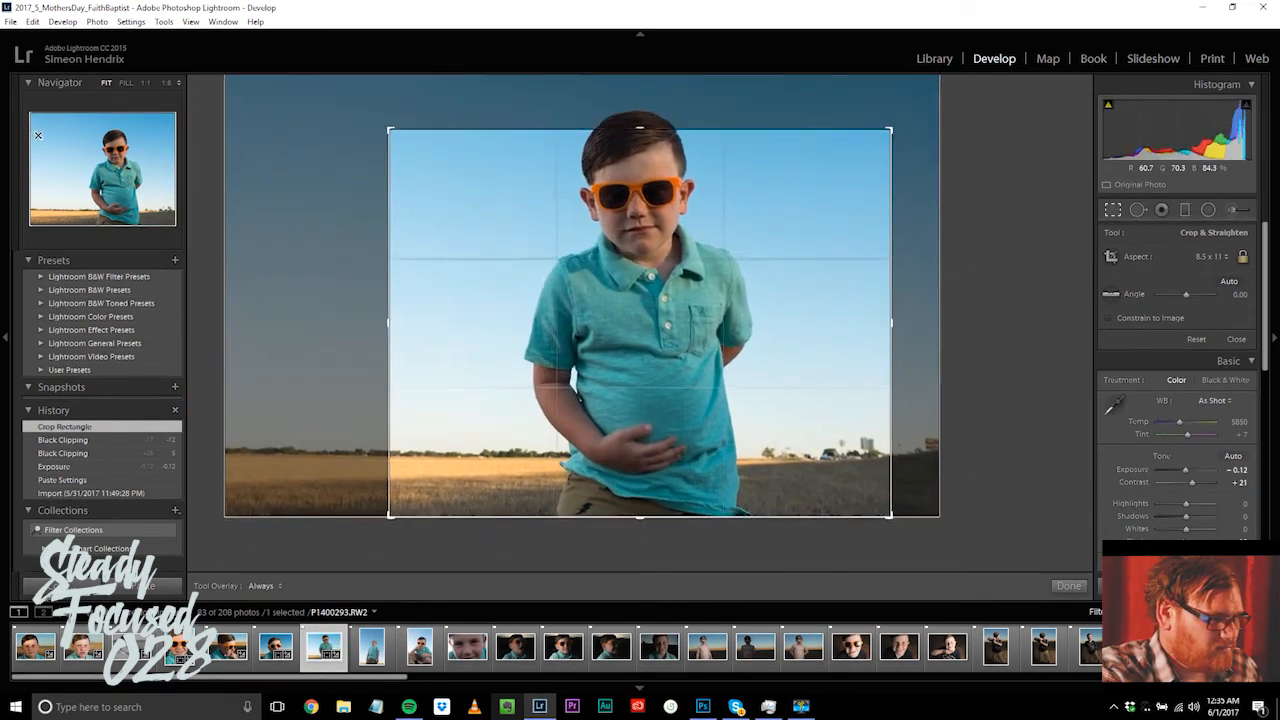
left_click_drag(810, 258, 897, 427)
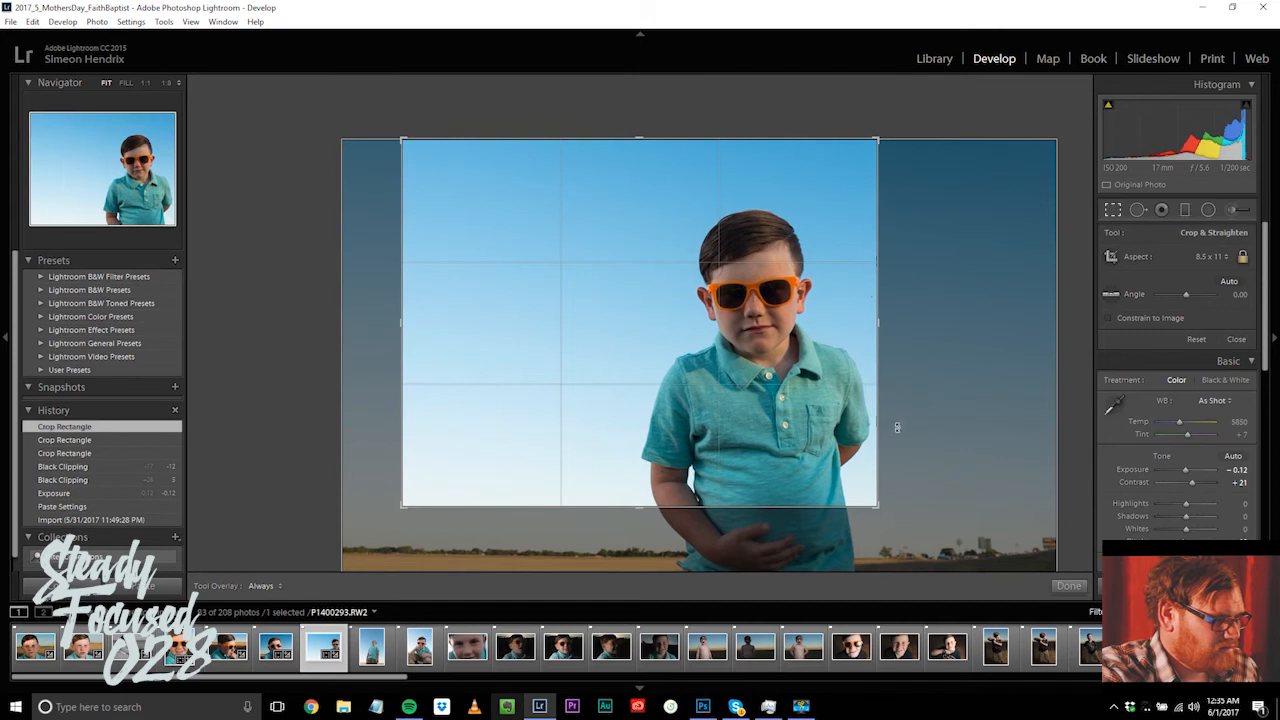
left_click_drag(878, 507, 920, 563)
left_click_drag(749, 463, 781, 472)
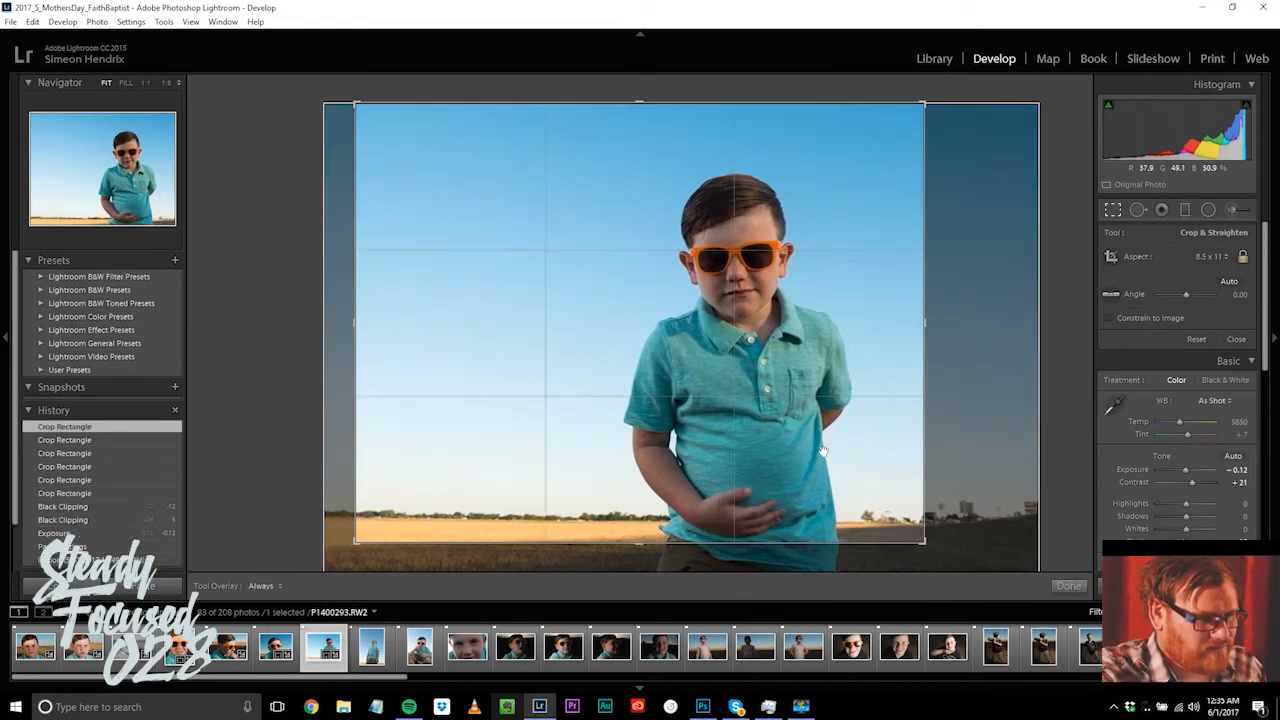
Step: Switch the crop to an unlocked Custom aspect, reshape it to about 16 x 9 with the boy right of centre, and apply it
left_click(1233, 257)
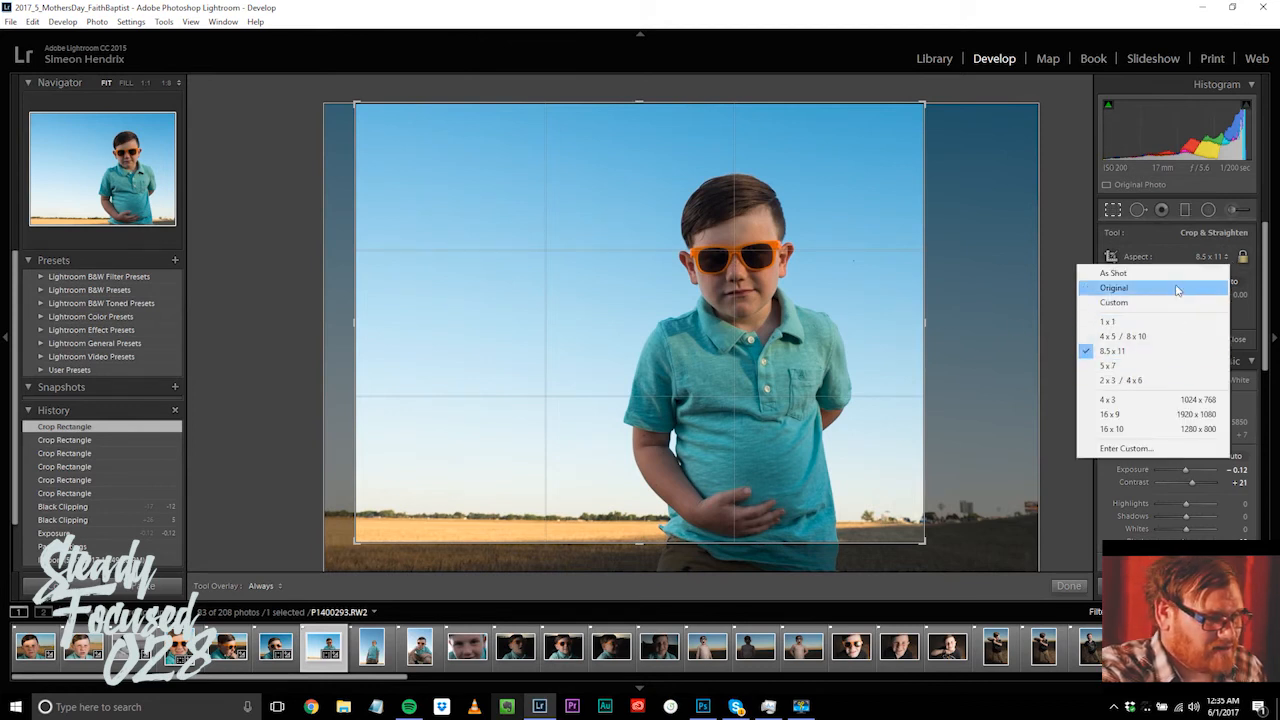
left_click(1178, 302)
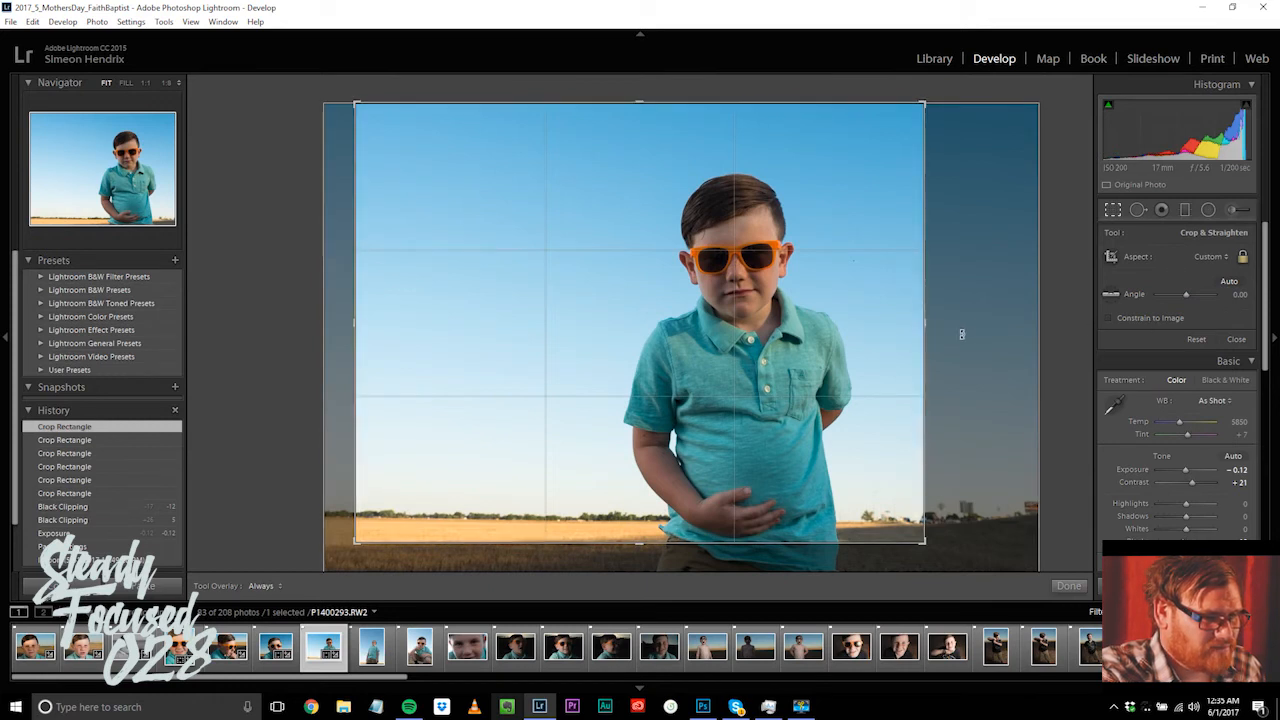
left_click(1243, 258)
left_click_drag(923, 323, 1057, 318)
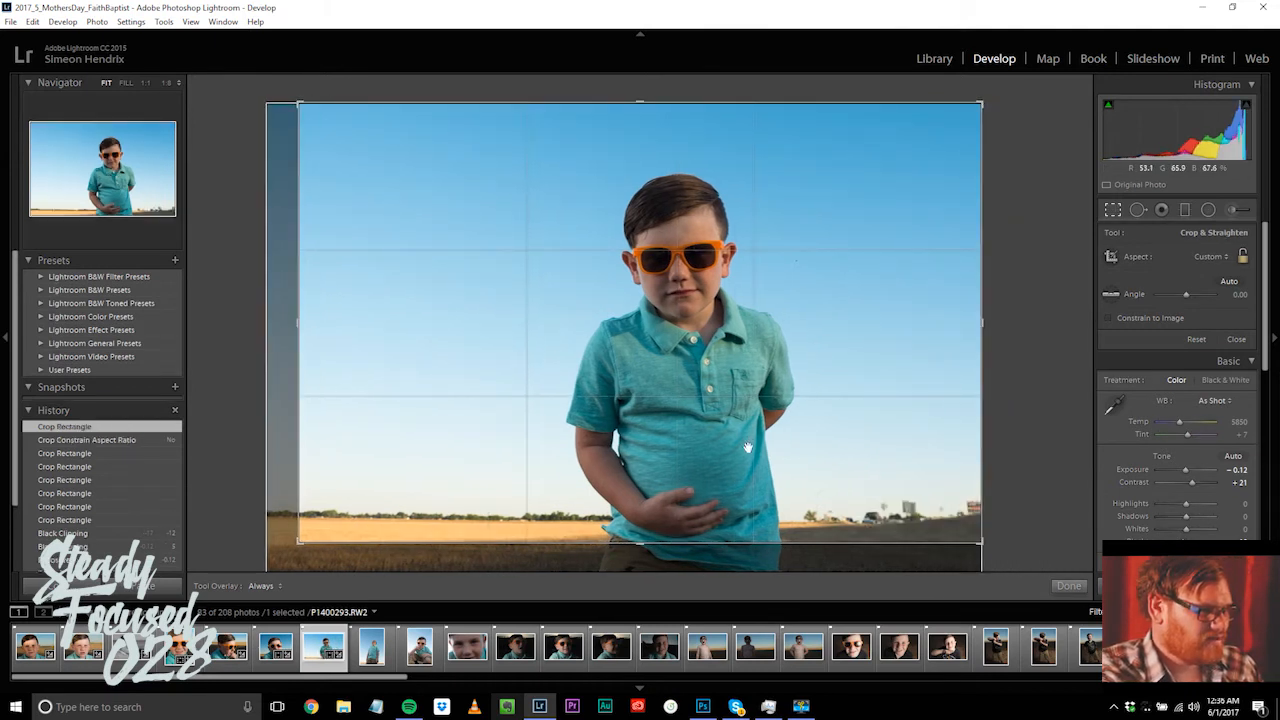
left_click_drag(640, 102, 636, 128)
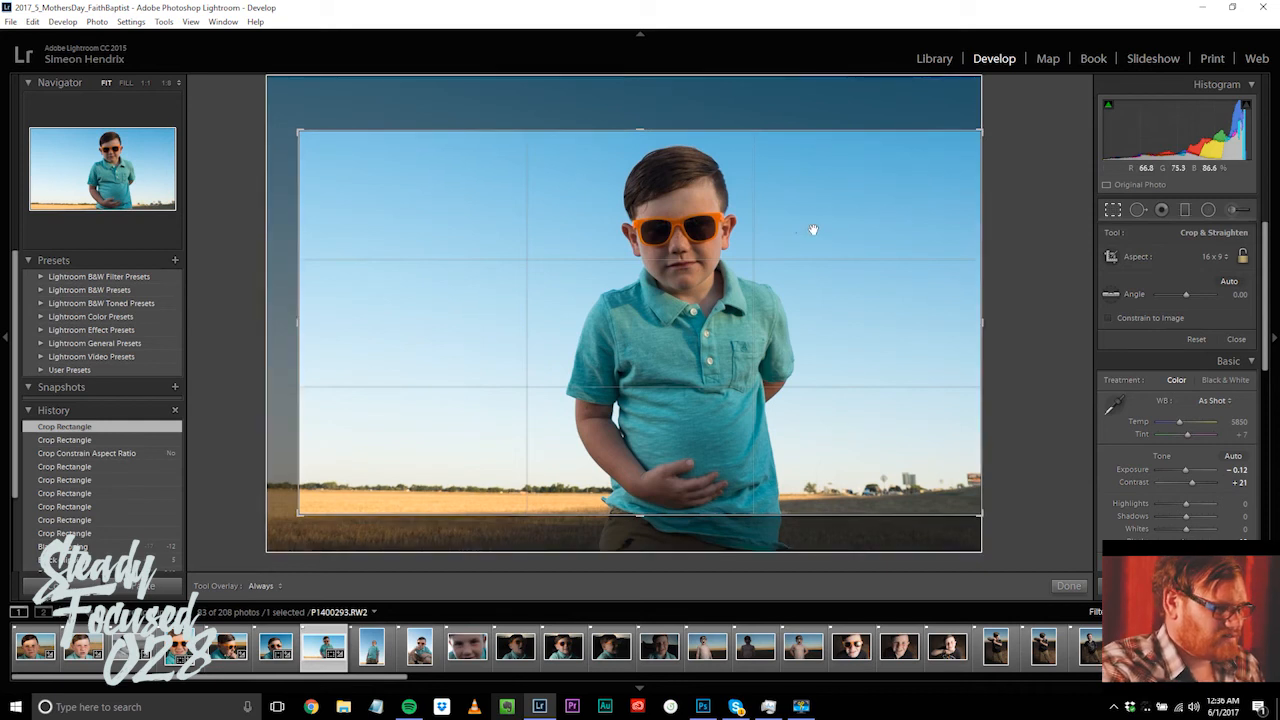
left_click_drag(731, 287, 747, 274)
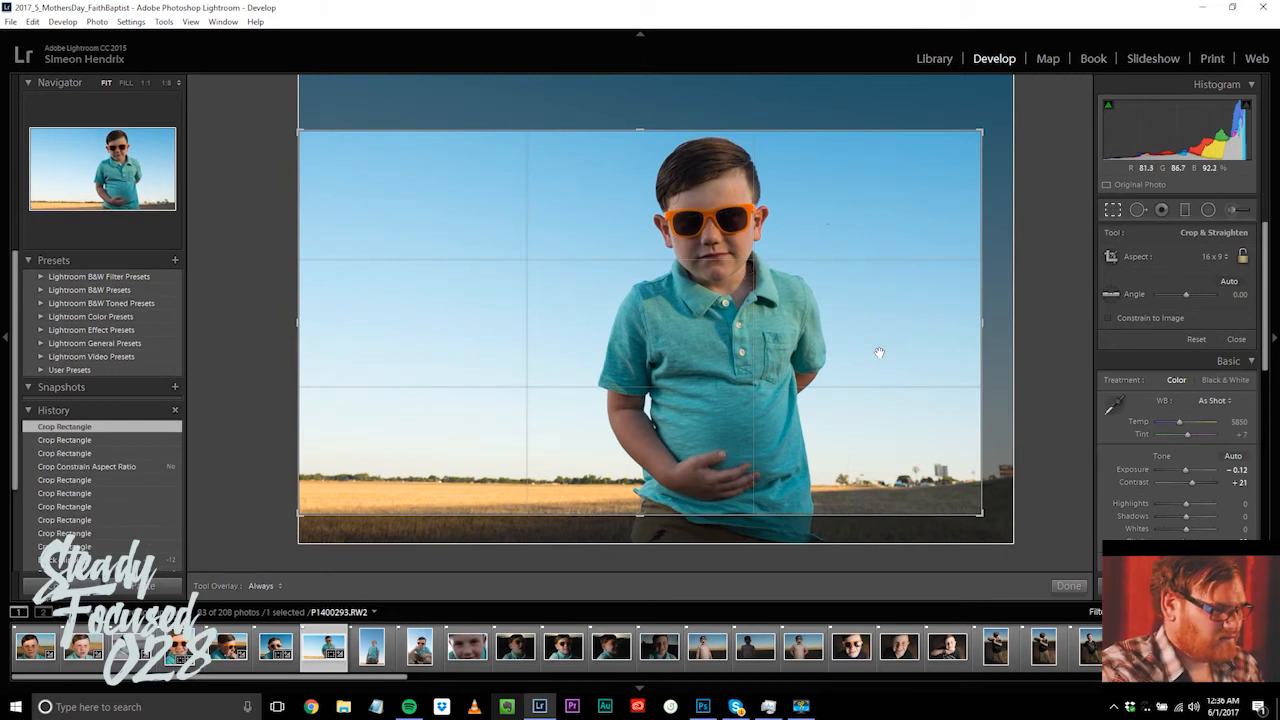
key("Return")
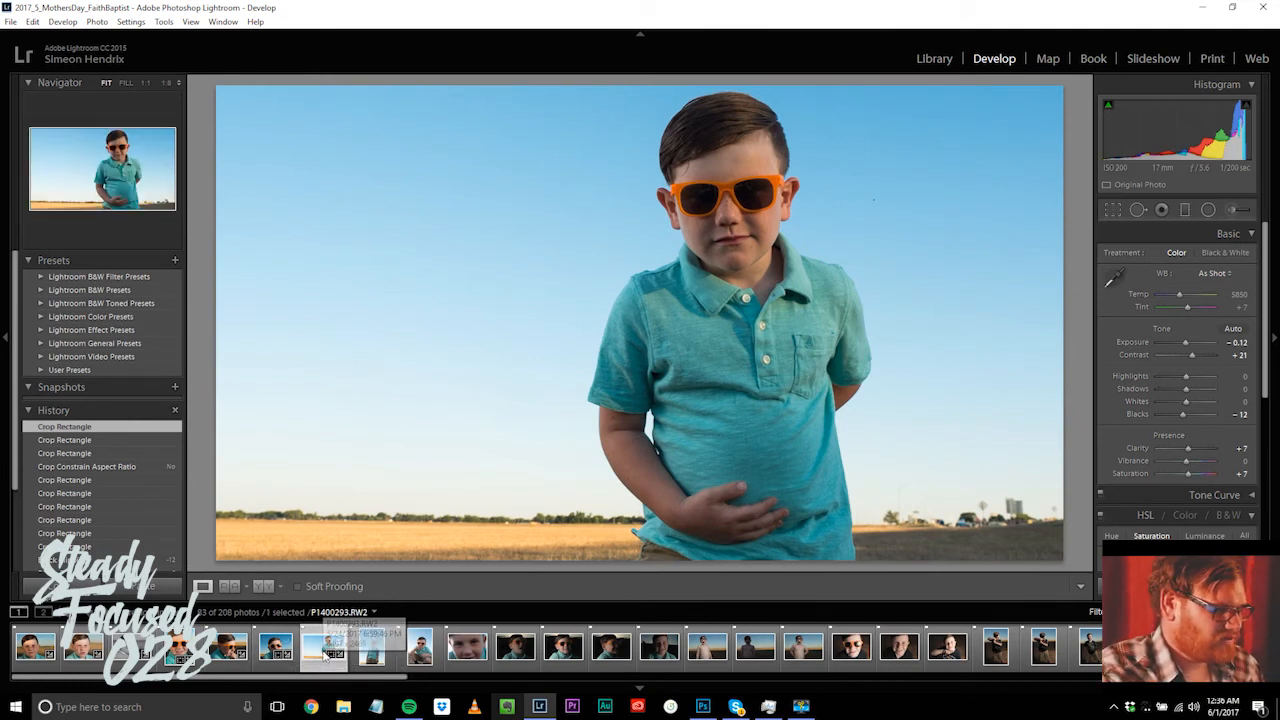
Step: Delete the photo P1400295.RW2 from disk
left_click(372, 658)
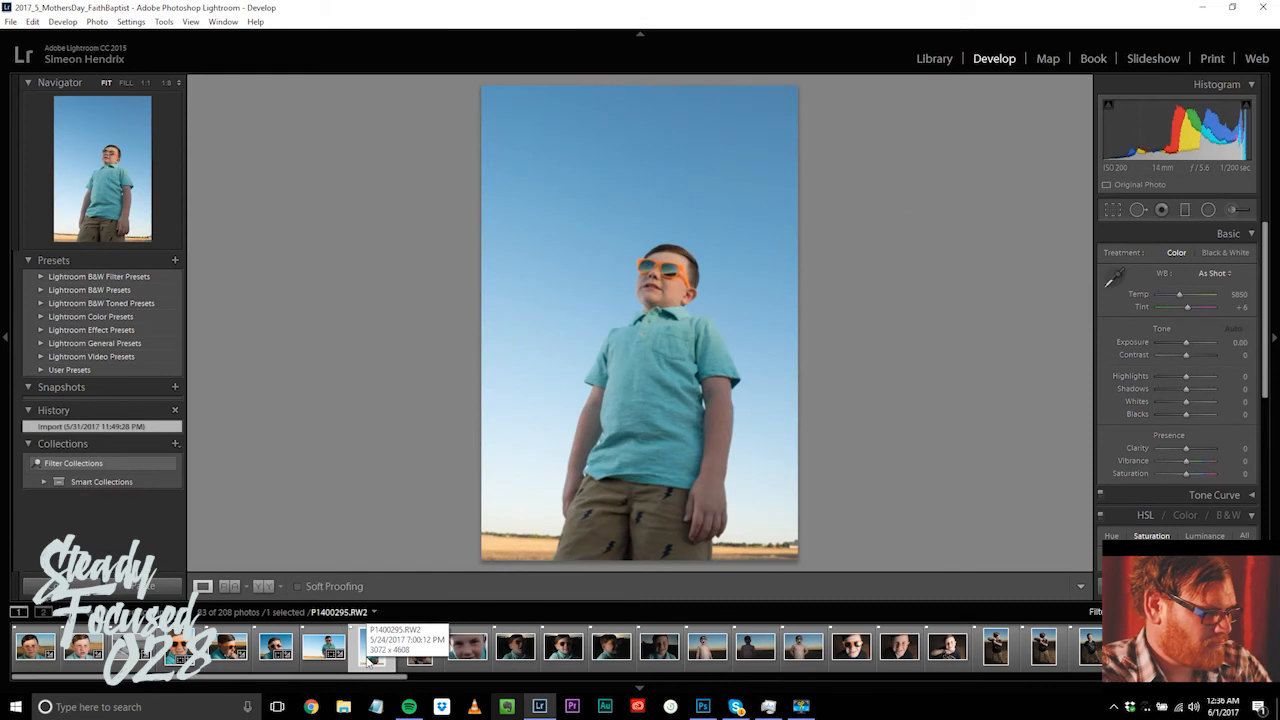
key("Delete")
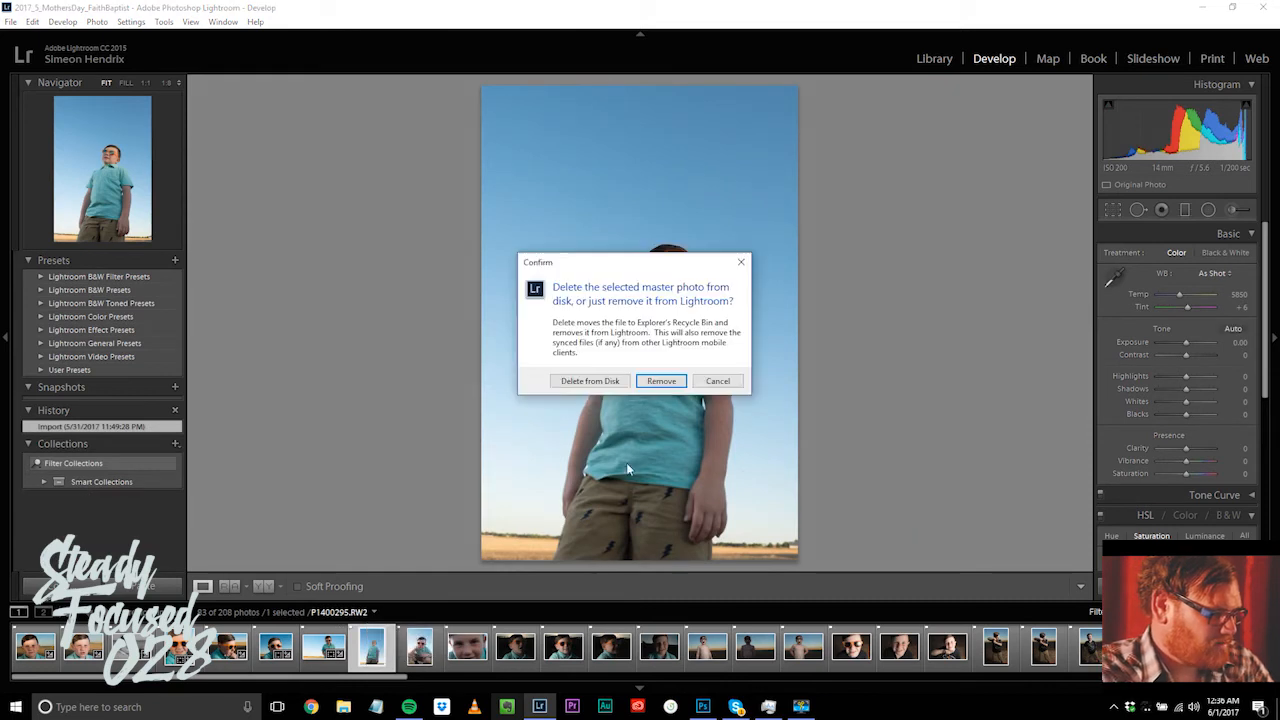
left_click(605, 381)
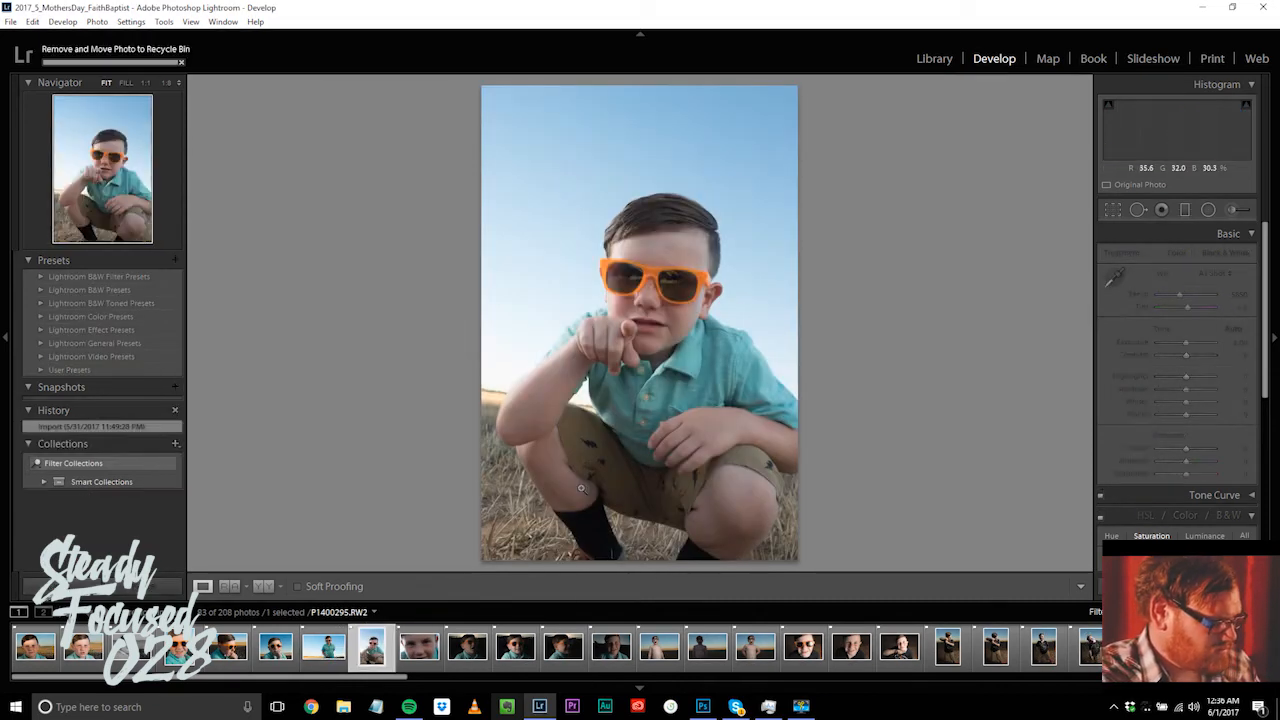
Step: Paste the copied develop settings onto photo P1400297.RW2, set Highlights −50, Whites −29 and Blacks −5, and change its white balance to Cloudy
key("ctrl+shift+v")
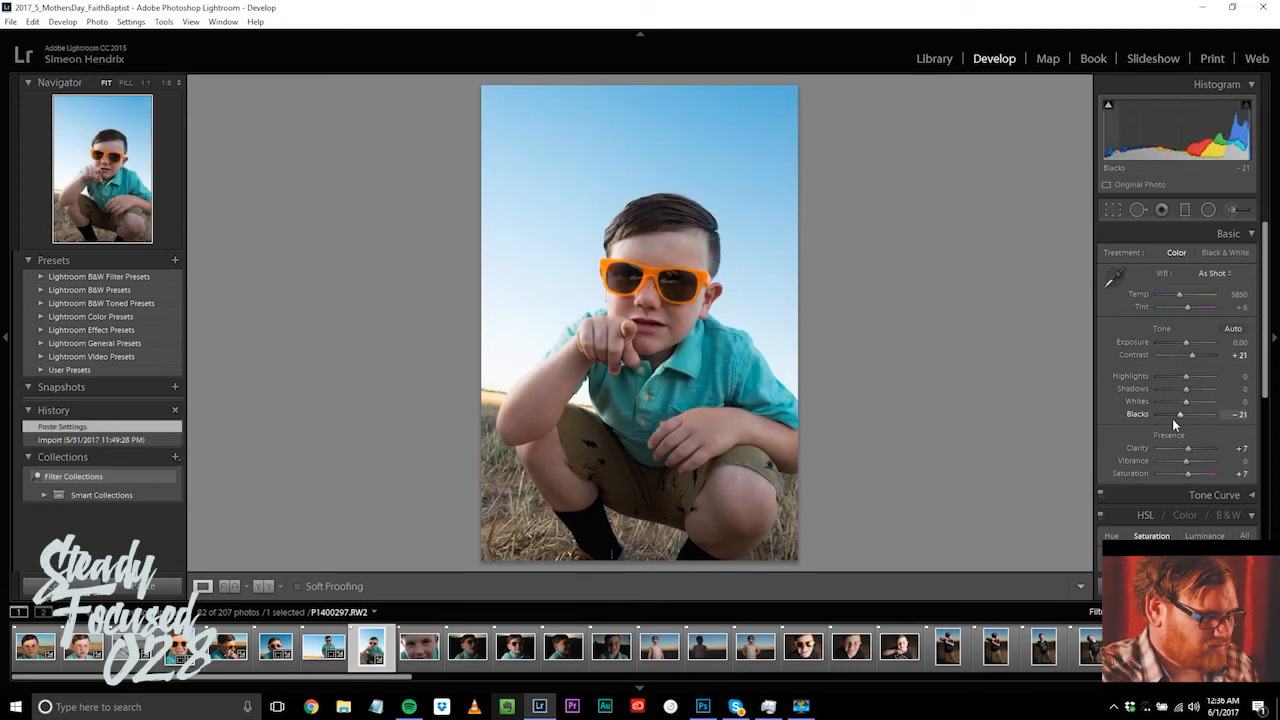
mouse_move(1180, 420)
left_mouse_down()
mouse_move(1170, 378)
mouse_move(1123, 390)
mouse_move(1215, 389)
mouse_move(1140, 380)
mouse_move(1175, 378)
mouse_move(1188, 402)
mouse_move(1150, 404)
mouse_move(1200, 404)
mouse_move(1160, 403)
mouse_move(1178, 401)
left_mouse_up()
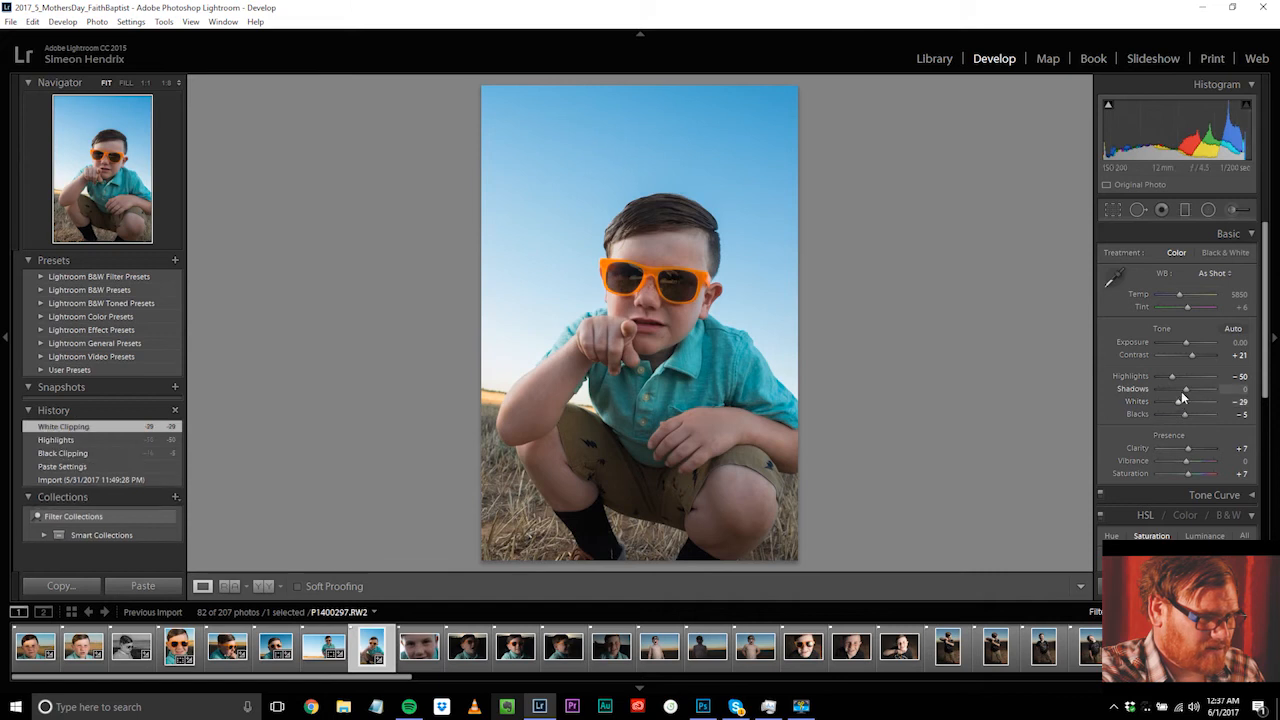
left_click(1227, 273)
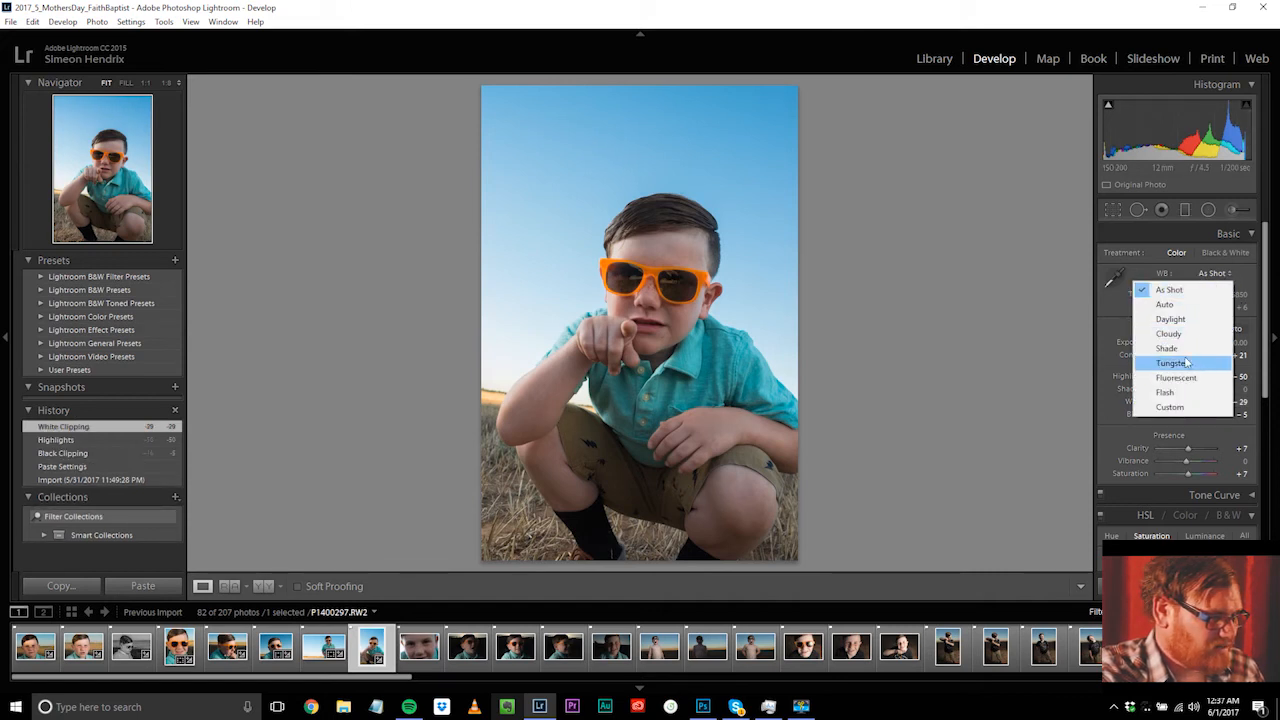
left_click(1168, 333)
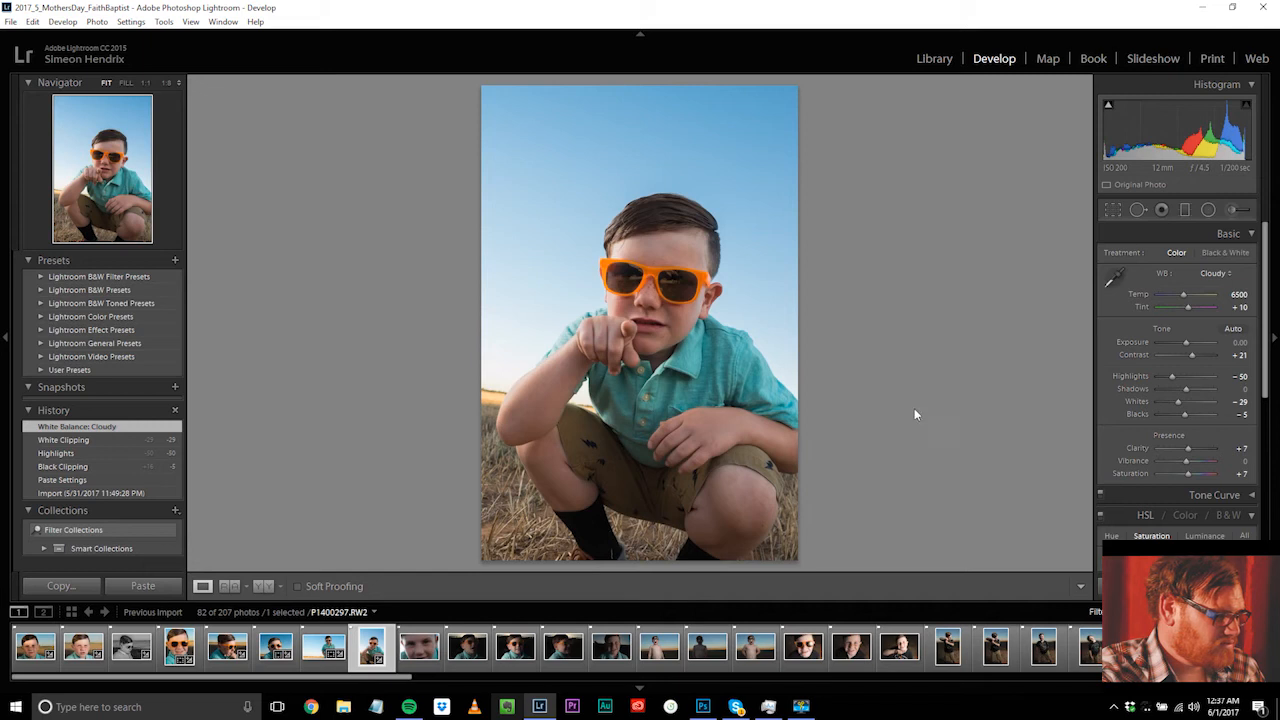
Step: Try the copied develop settings on the close-up photo P1400305.RW2 and undo the paste
left_click(407, 656)
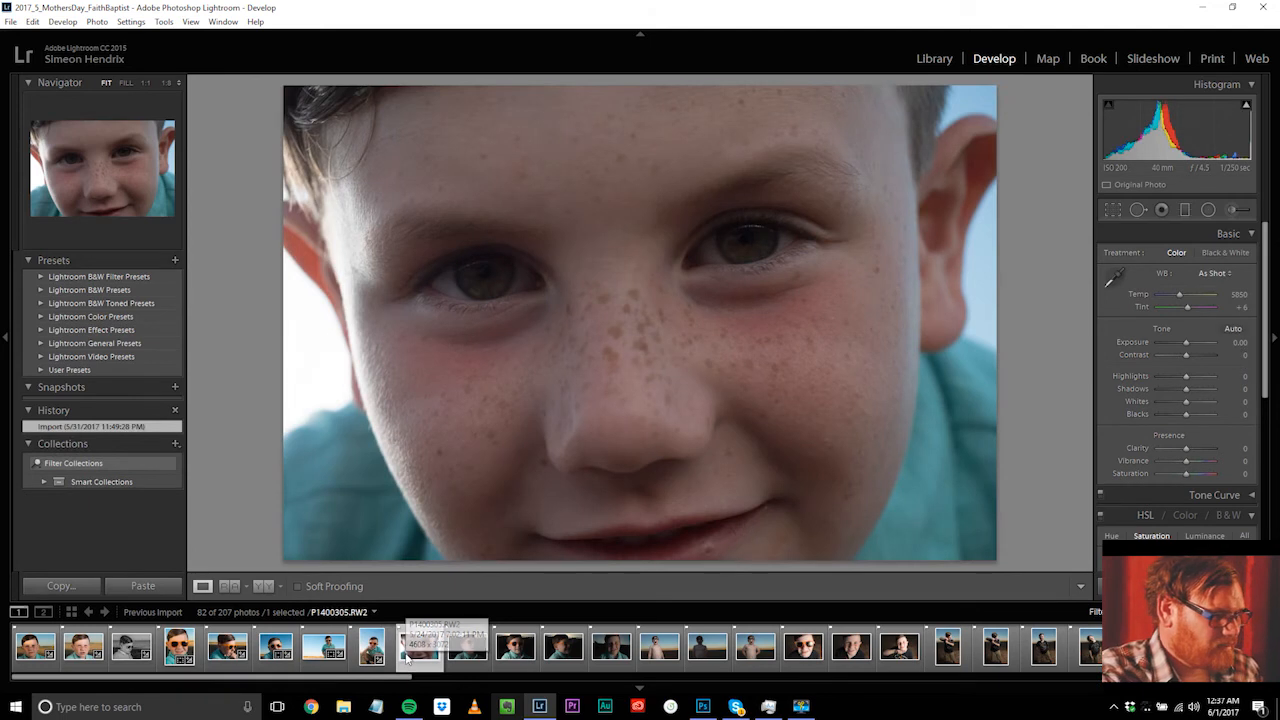
key("ctrl+shift+v")
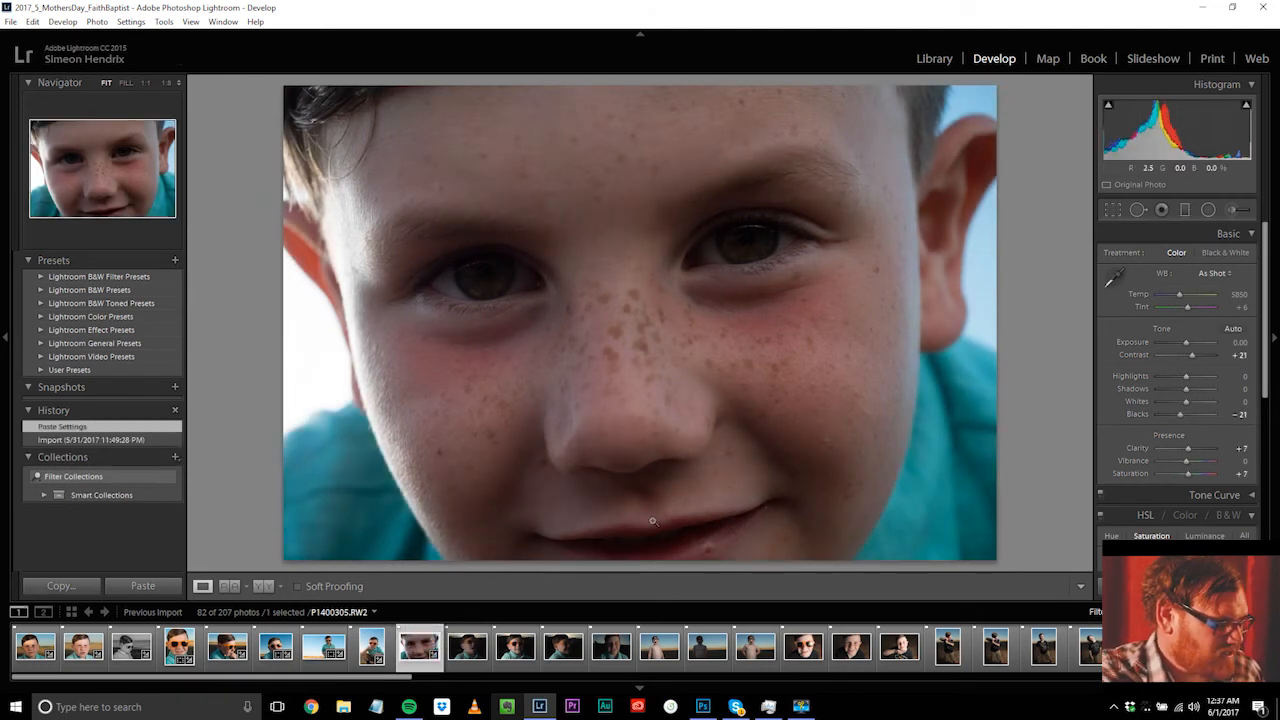
key("ctrl+z")
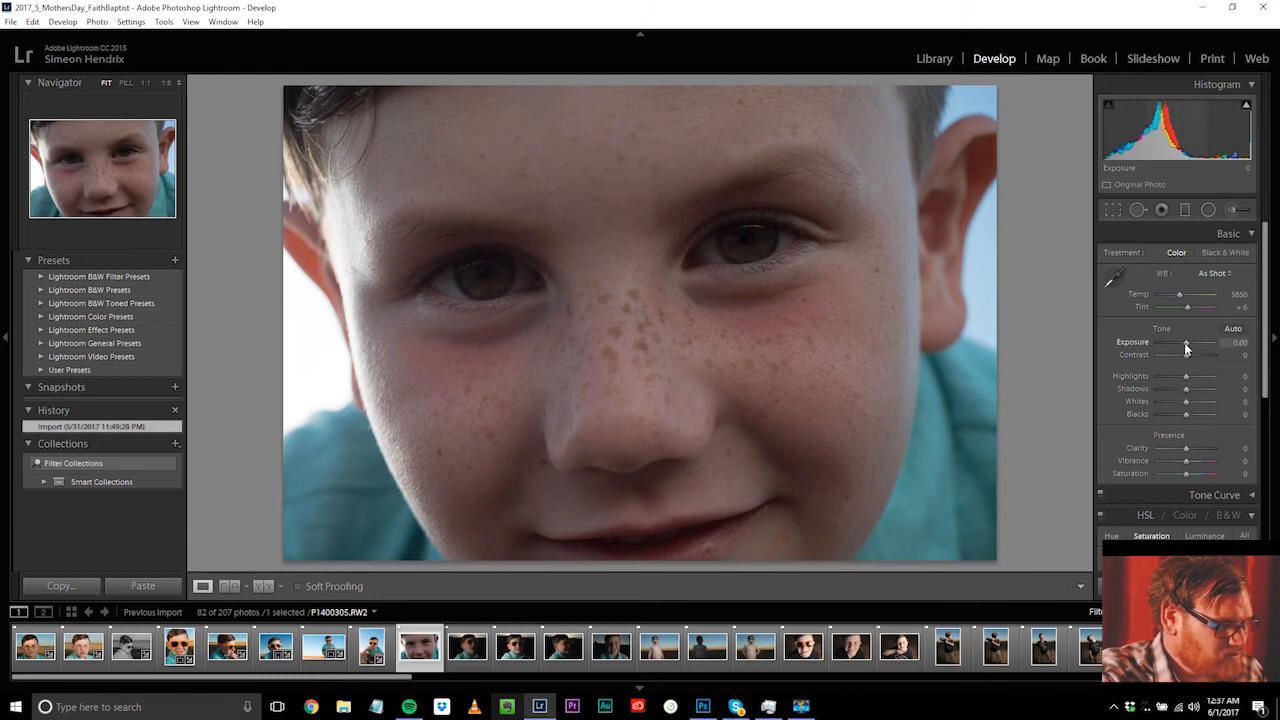
Step: Set the tone of photo P1400305.RW2 to Exposure +0.36, Shadows +55, Highlights −36, Whites −81 and Blacks +33
left_click_drag(1184, 342, 1187, 342)
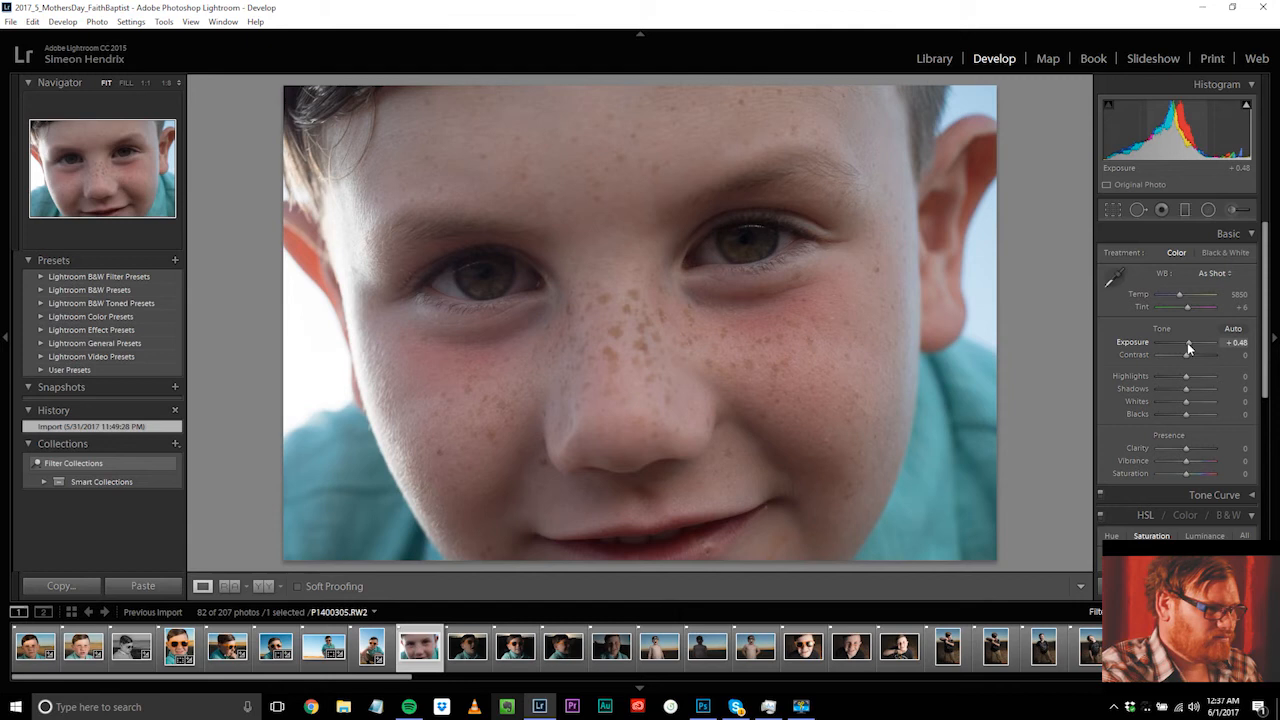
left_click_drag(1187, 342, 1187, 346)
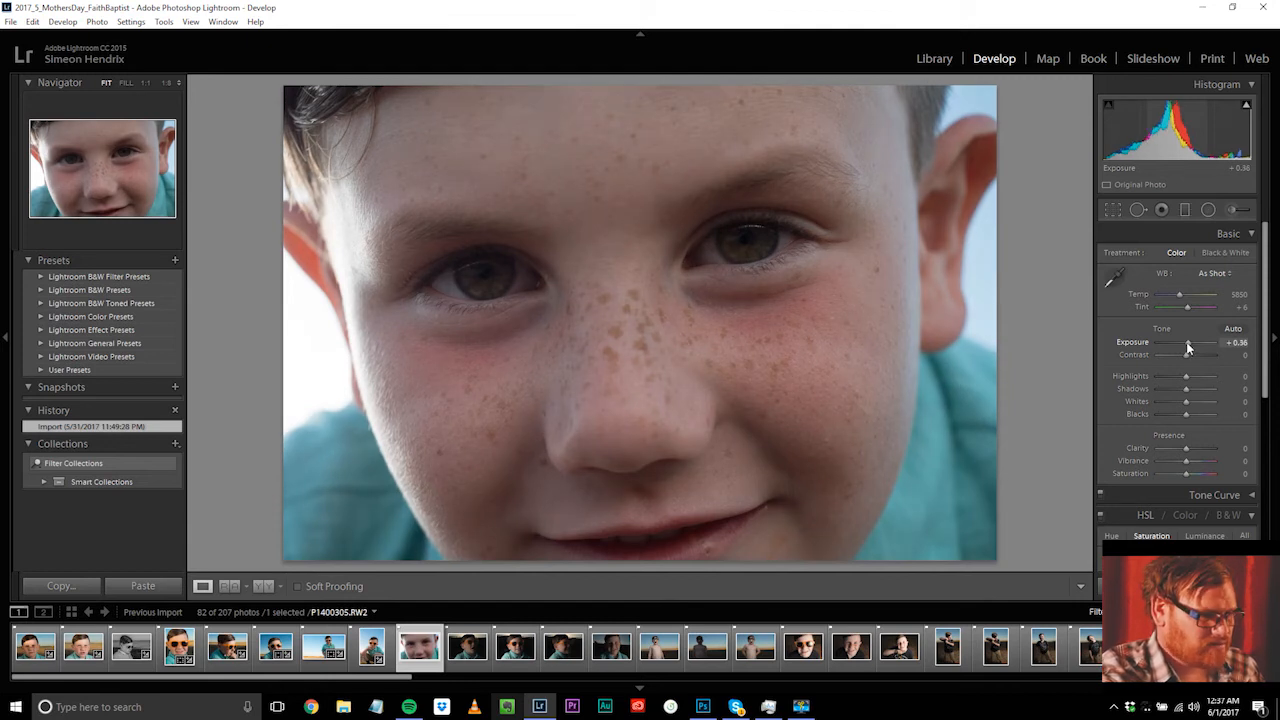
left_click_drag(1185, 389, 1201, 411)
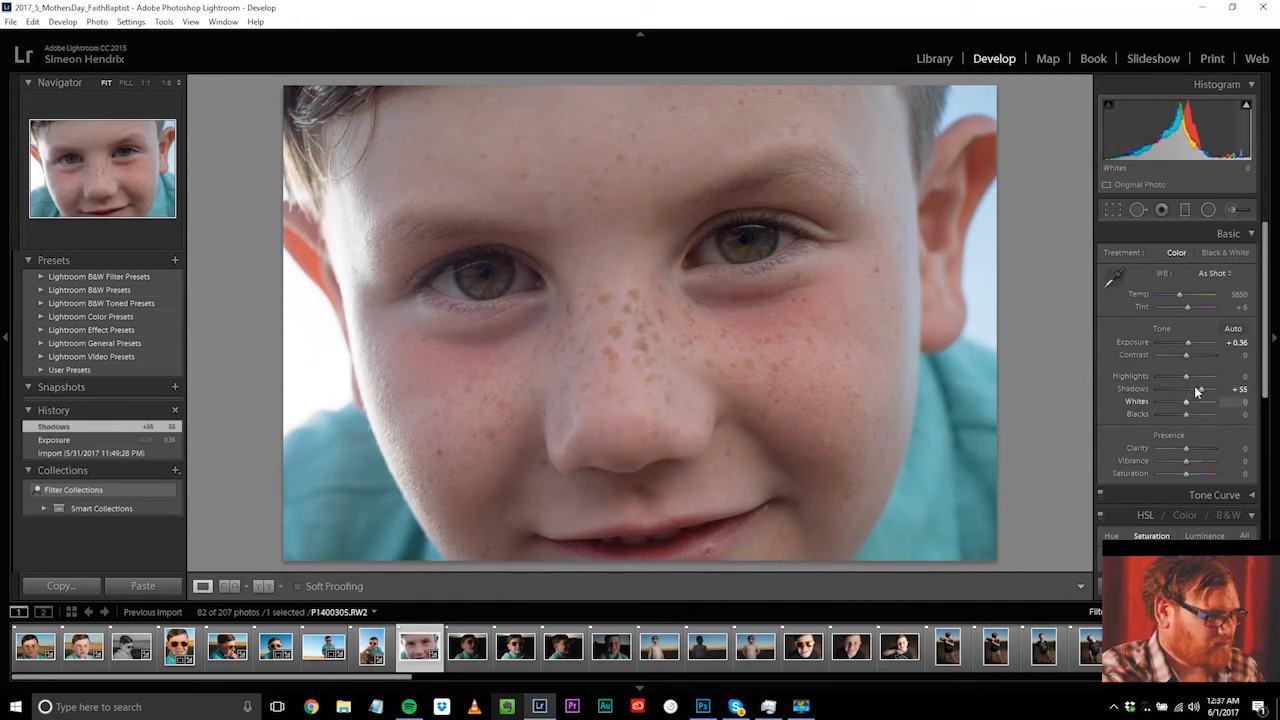
left_click_drag(1185, 376, 1163, 397)
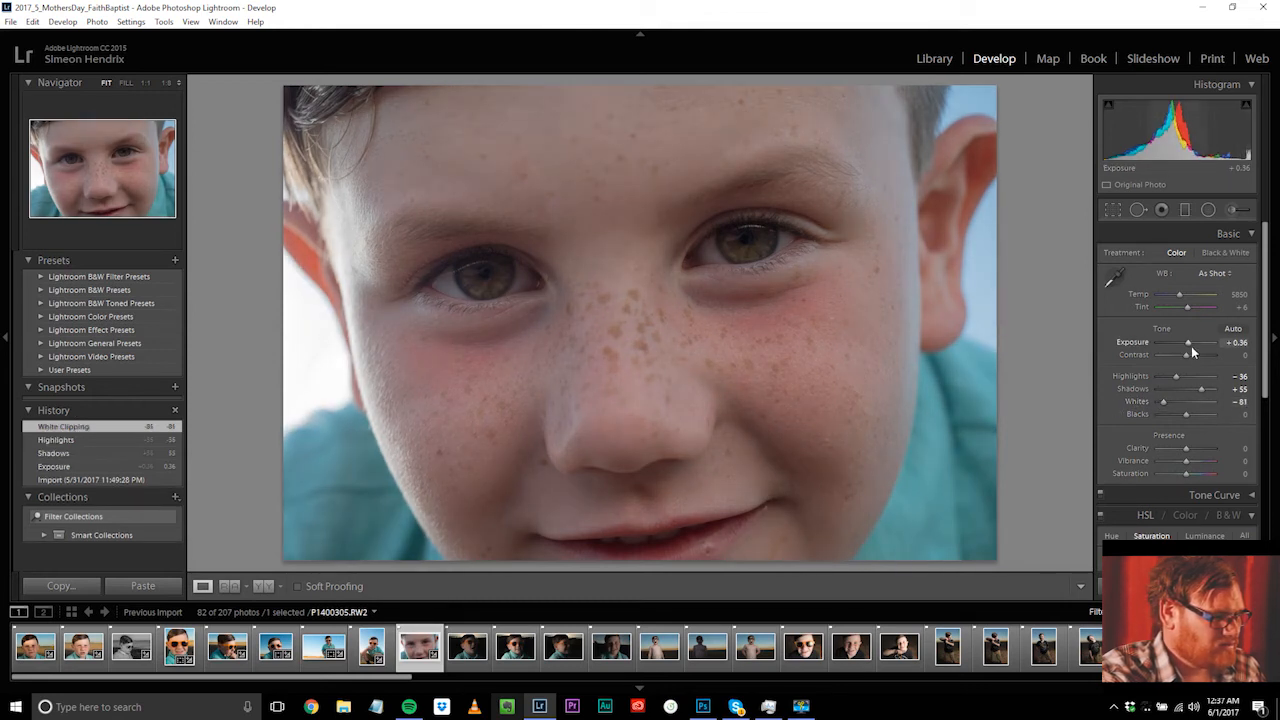
left_click_drag(1188, 350, 1191, 350)
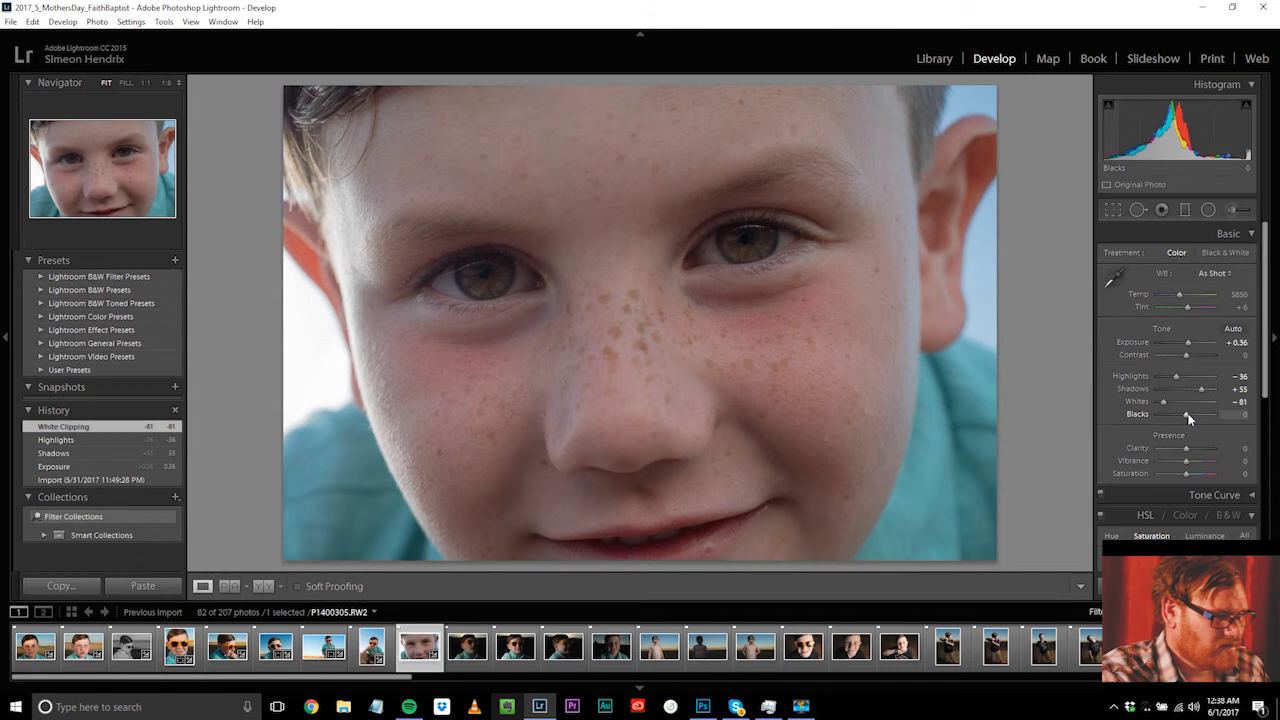
left_click_drag(1191, 419, 1197, 410)
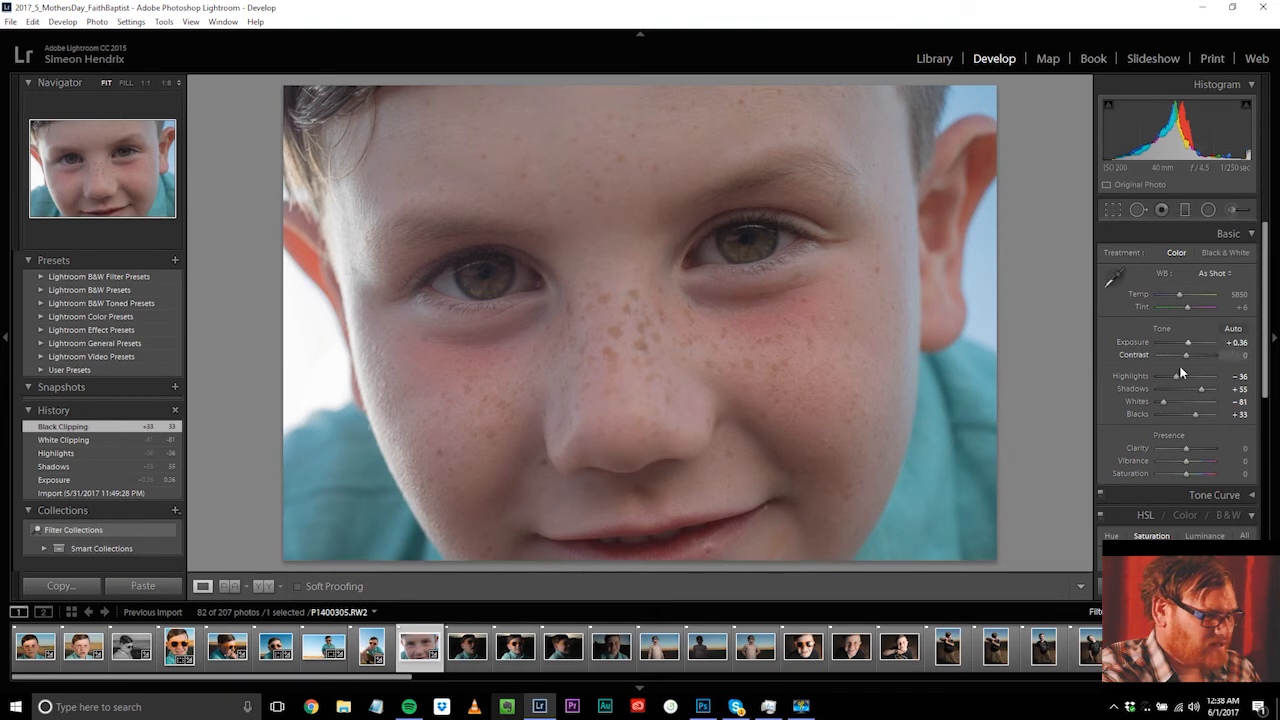
Step: Raise the Contrast of the close-up portrait to +52
left_click_drag(1187, 355, 1191, 361)
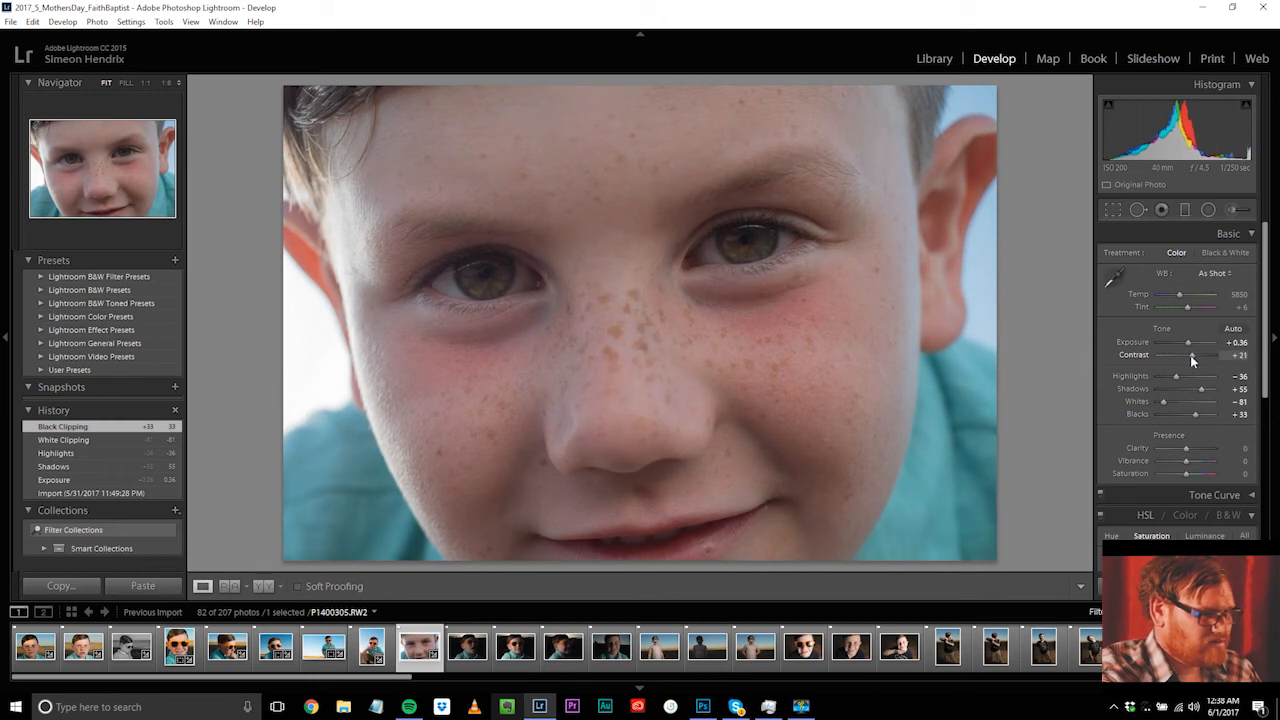
mouse_move(1190, 355)
left_mouse_down()
mouse_move(1243, 367)
mouse_move(1202, 366)
left_mouse_up()
key("Down")
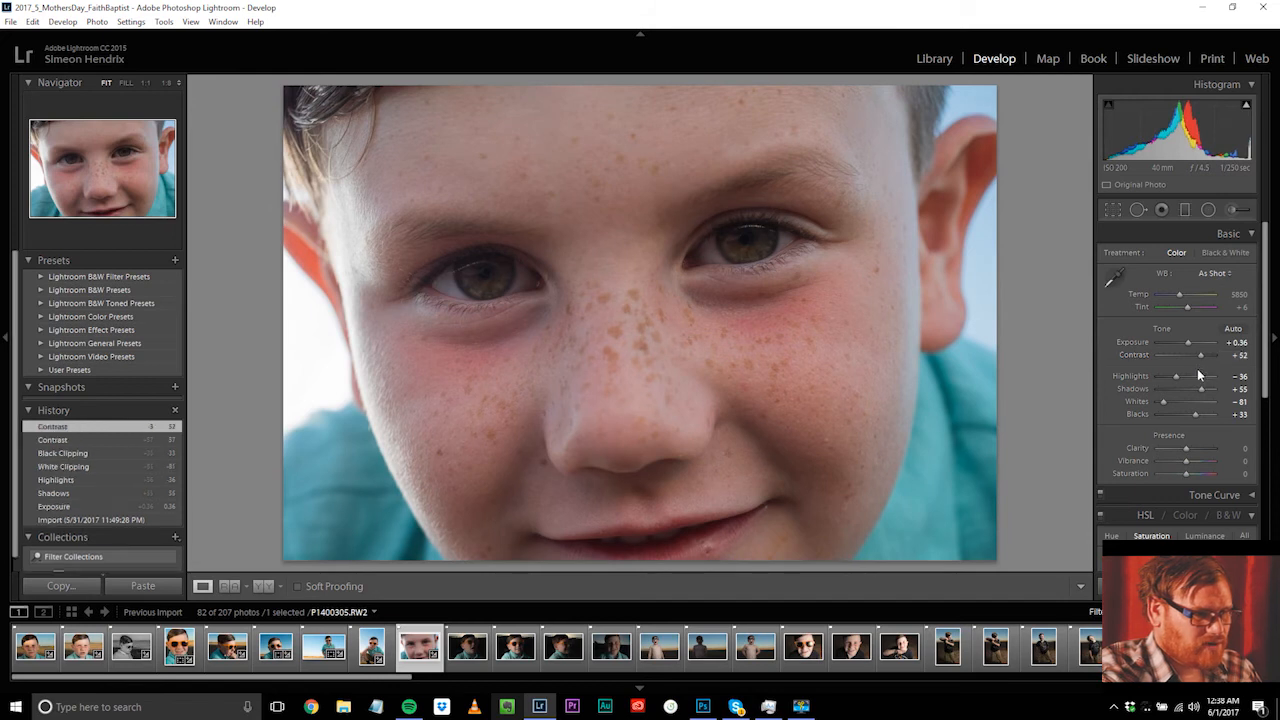
Step: Paint an Adjustment Brush mask of size 27 over both eyes, with its Exposure at 4.00 and Shadows at 100
left_click(1232, 210)
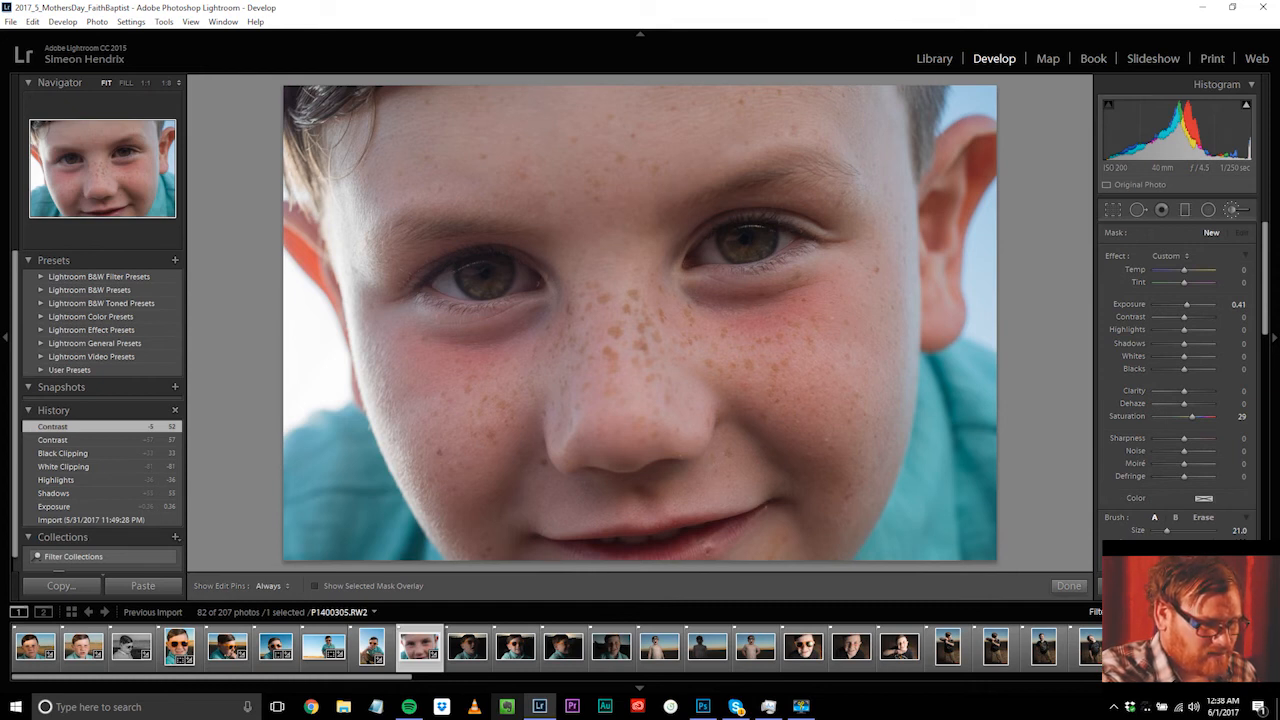
left_click_drag(1166, 531, 1173, 535)
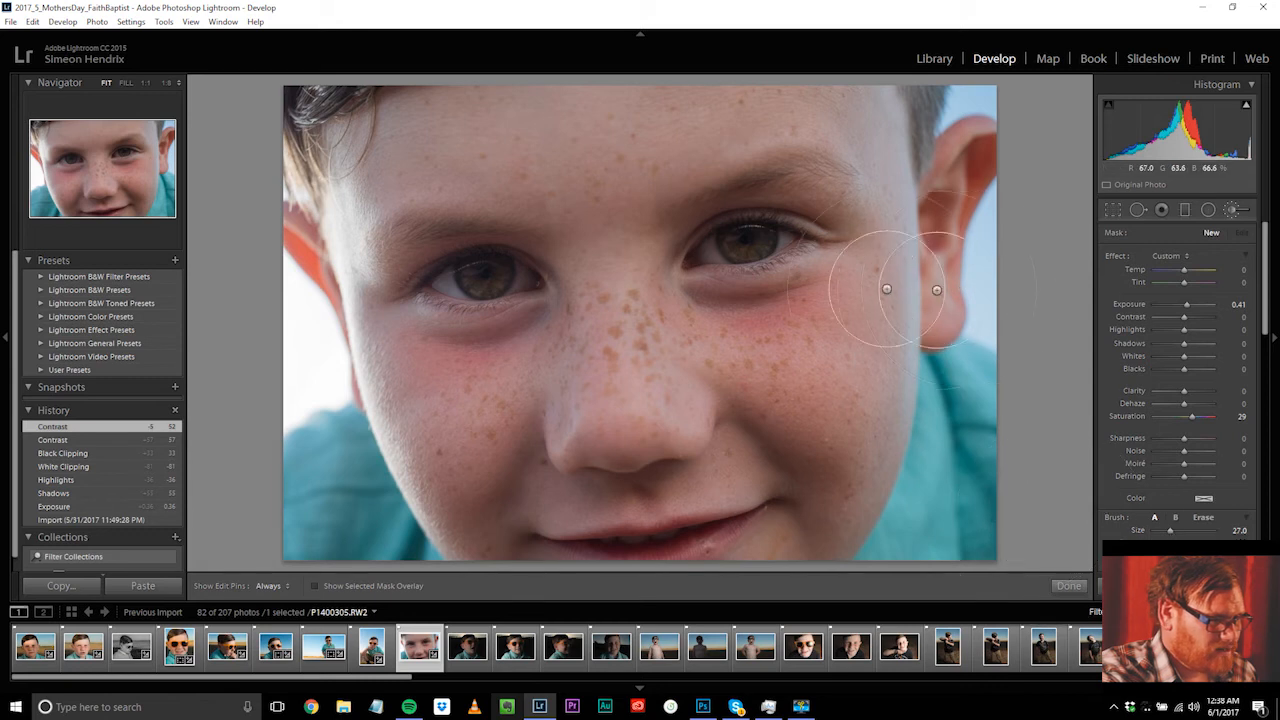
left_click_drag(748, 240, 748, 241)
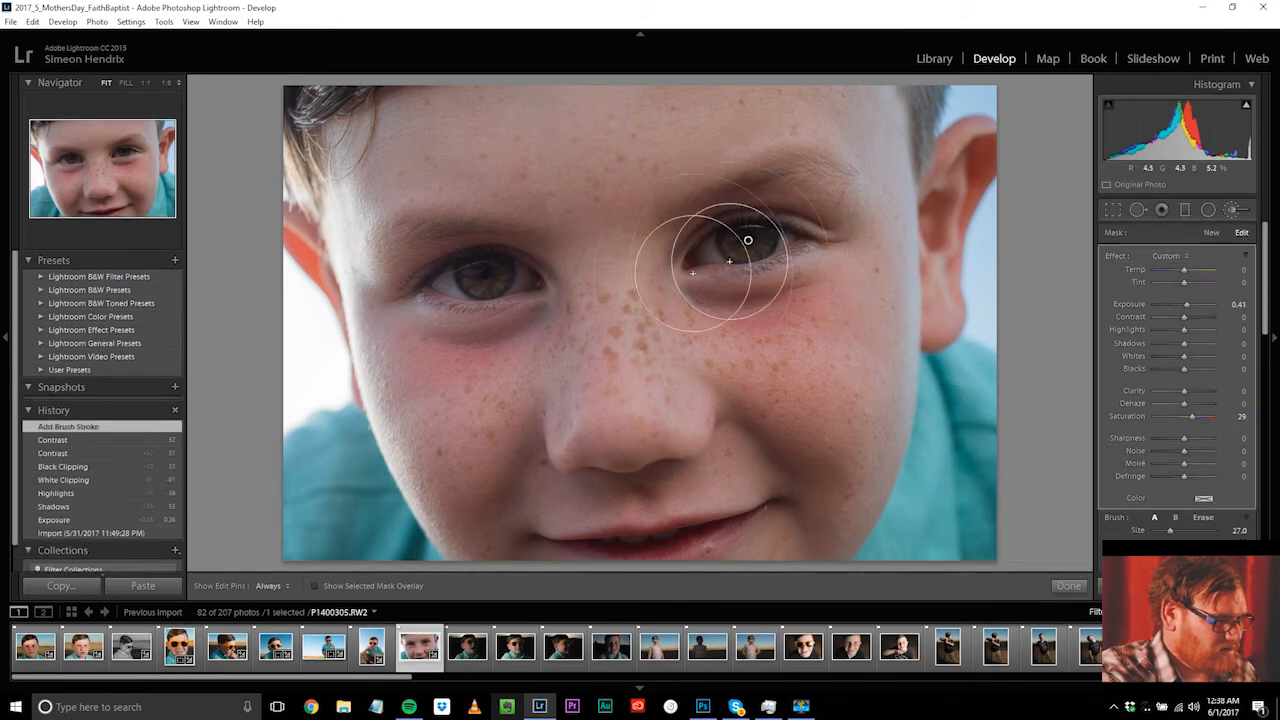
left_click_drag(479, 277, 482, 273)
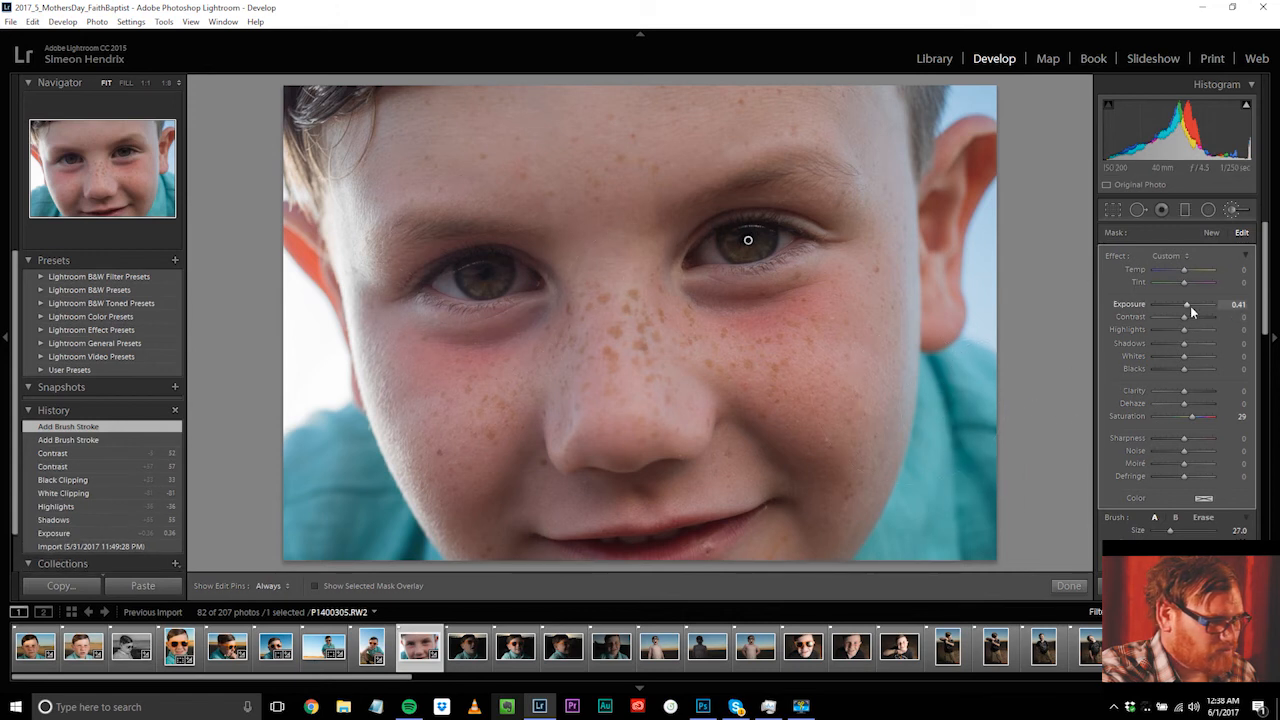
left_click_drag(1195, 309, 1222, 306)
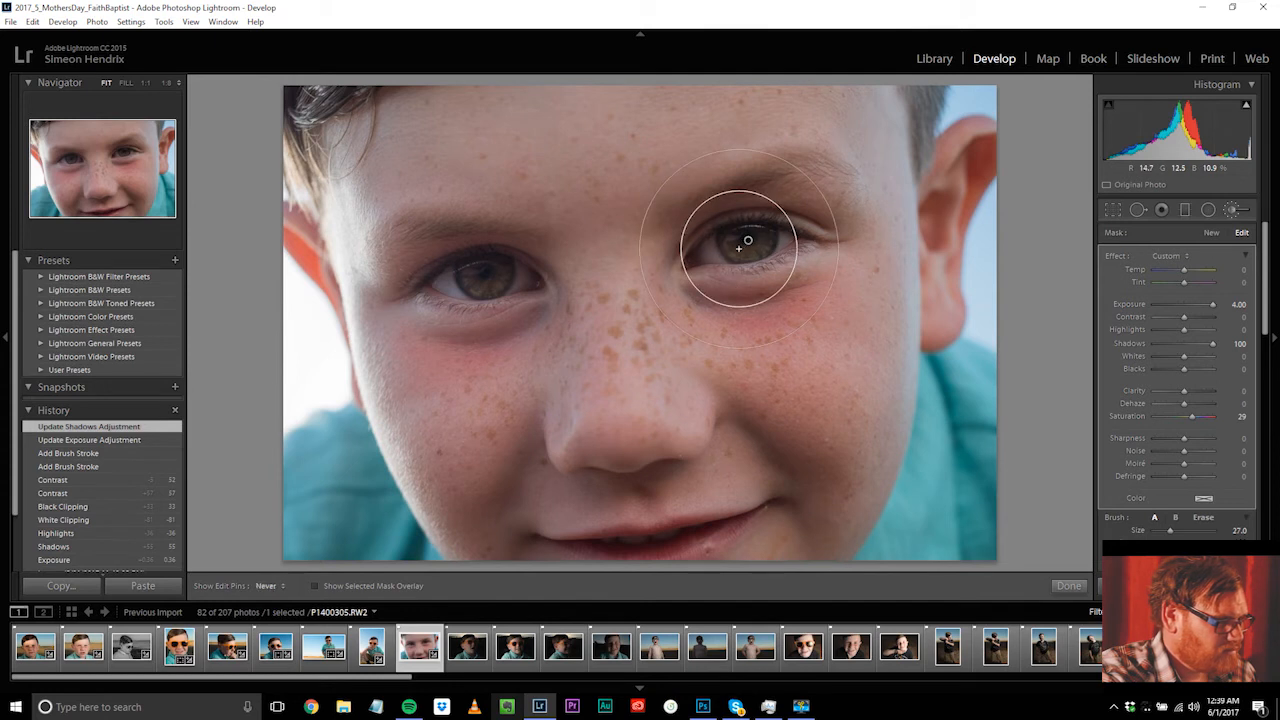
Step: Build up the eye-brightening mask with further brush strokes over both eyes and finish the brush edit
mouse_move(471, 251)
left_mouse_down()
mouse_move(399, 303)
mouse_move(489, 276)
left_mouse_up()
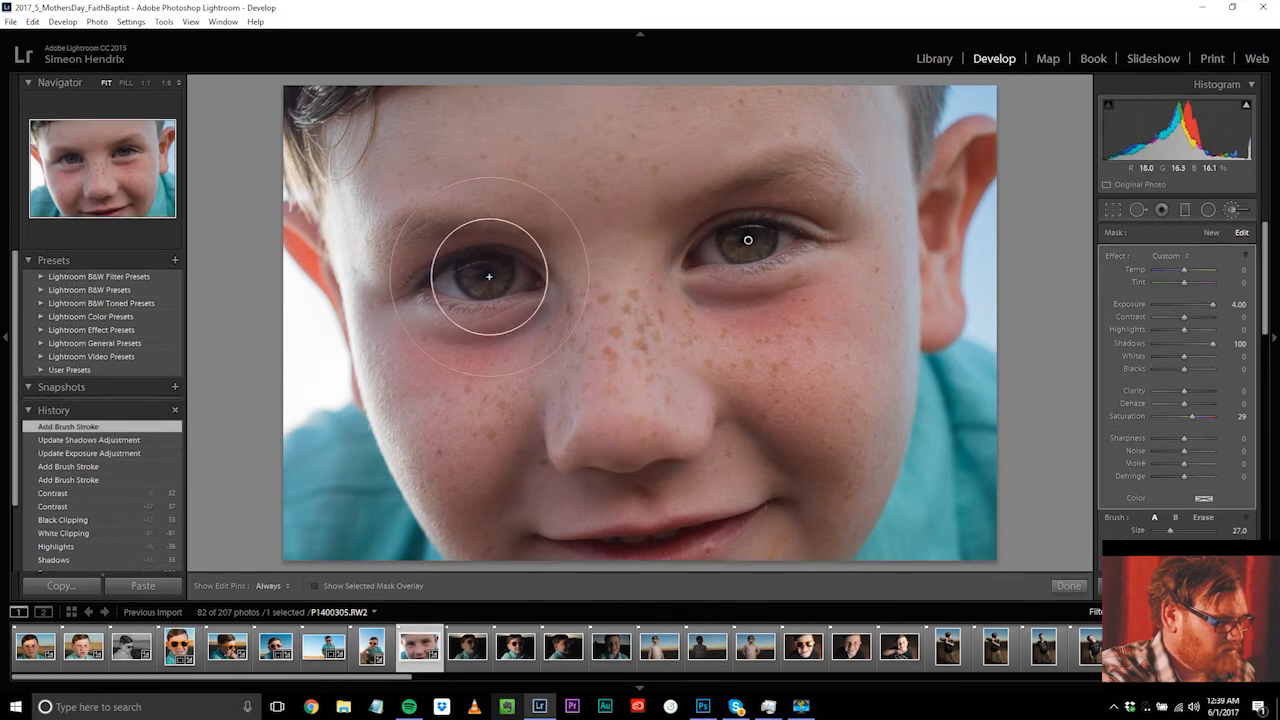
key("h")
left_click(484, 278)
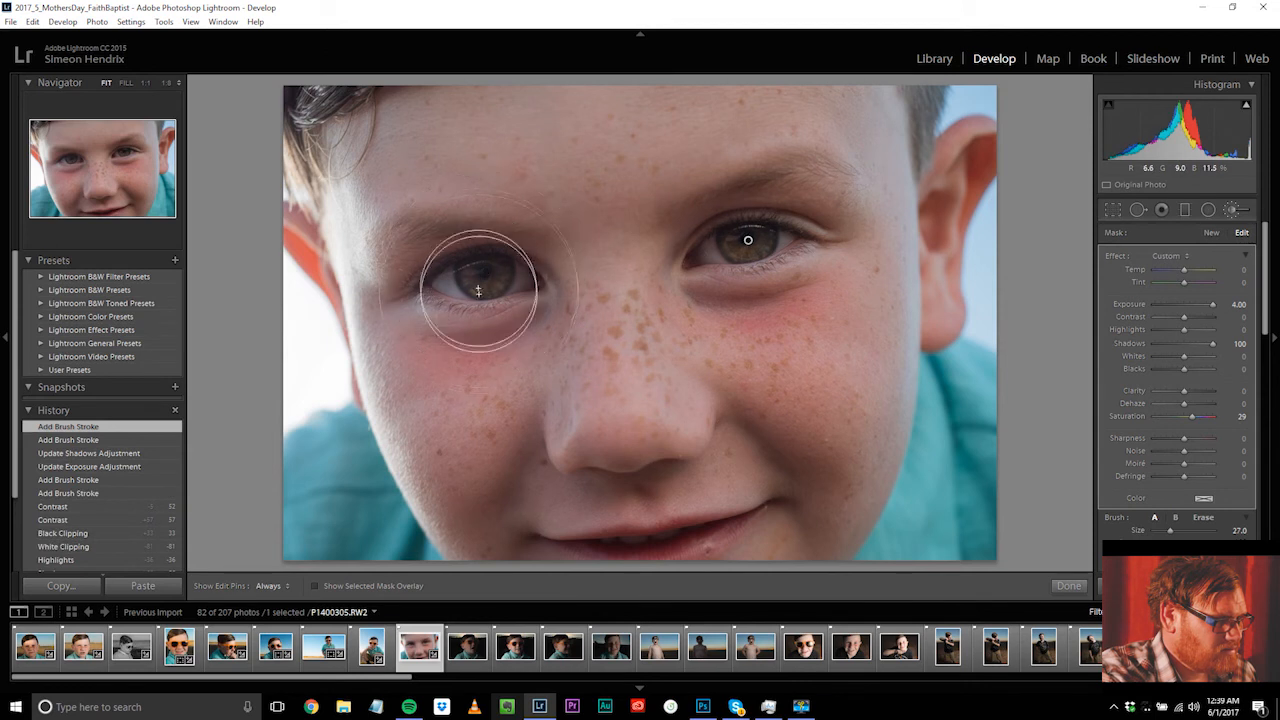
left_click(743, 240)
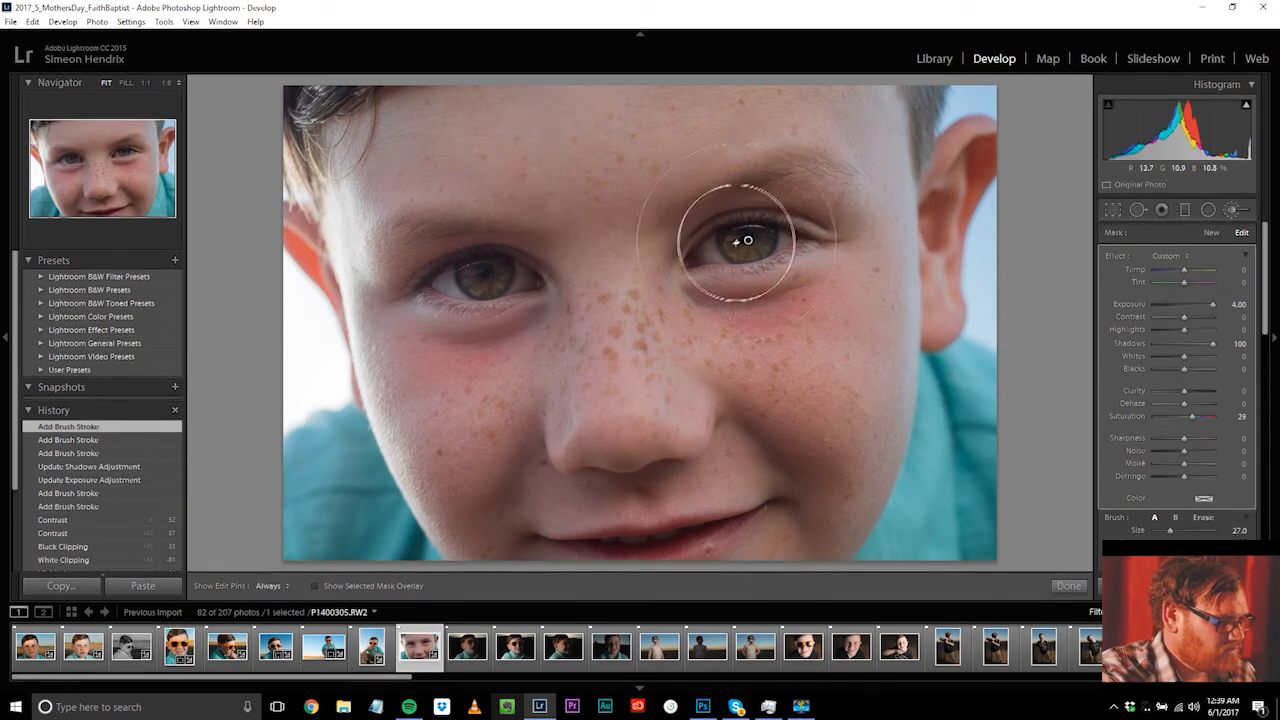
left_click_drag(492, 270, 487, 275)
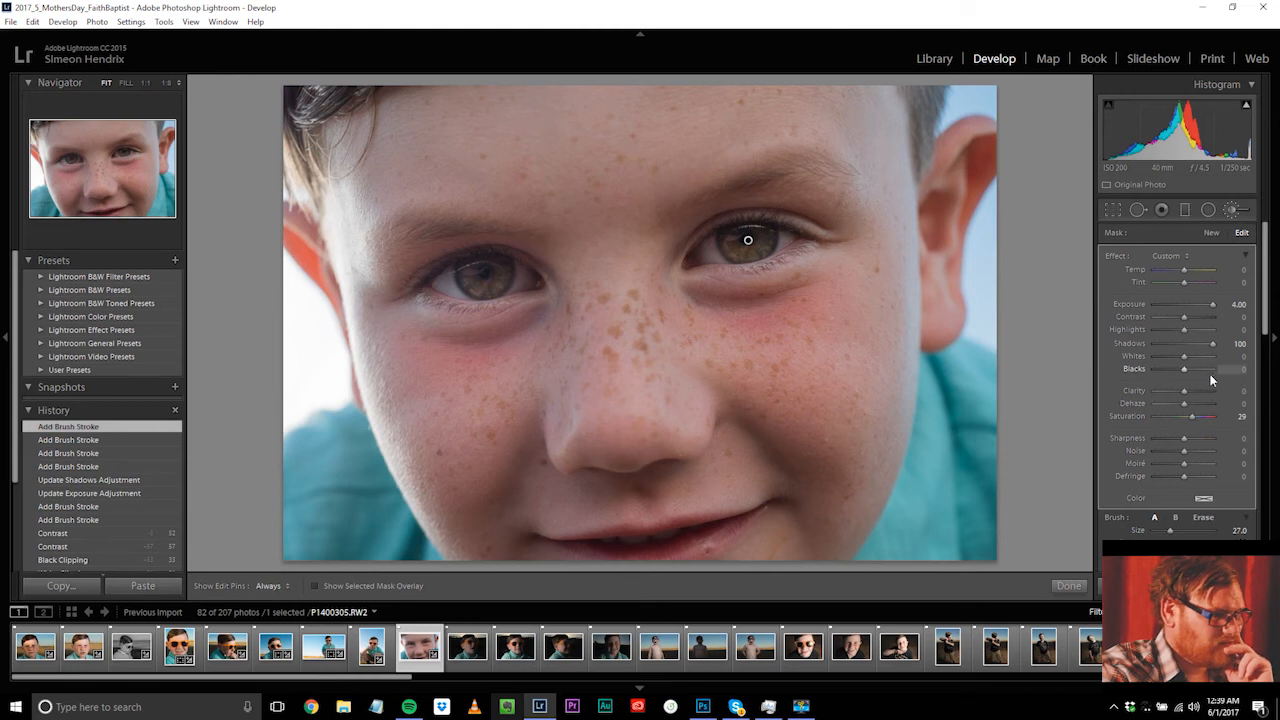
left_click(1068, 585)
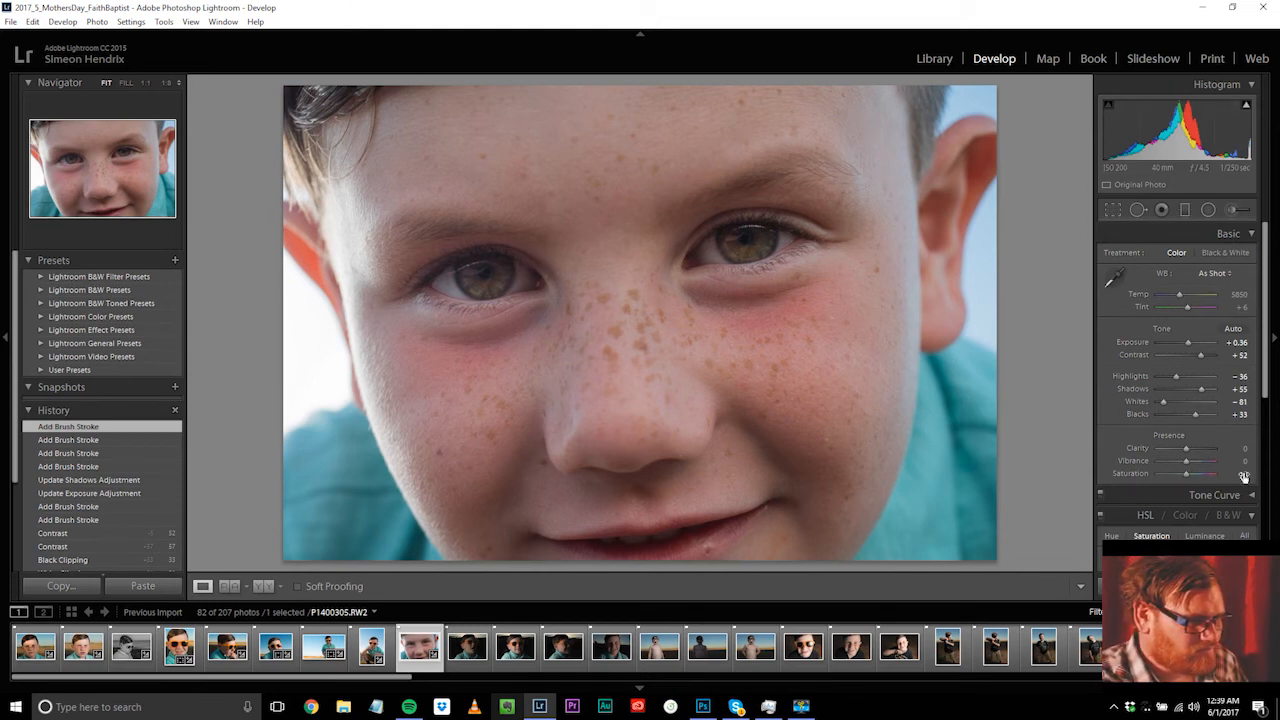
Step: Refine the close-up portrait's tone to Contrast +64, Whites −100 and Blacks +23
mouse_move(1265, 290)
left_mouse_down()
mouse_move(1263, 352)
mouse_move(1263, 306)
left_mouse_up()
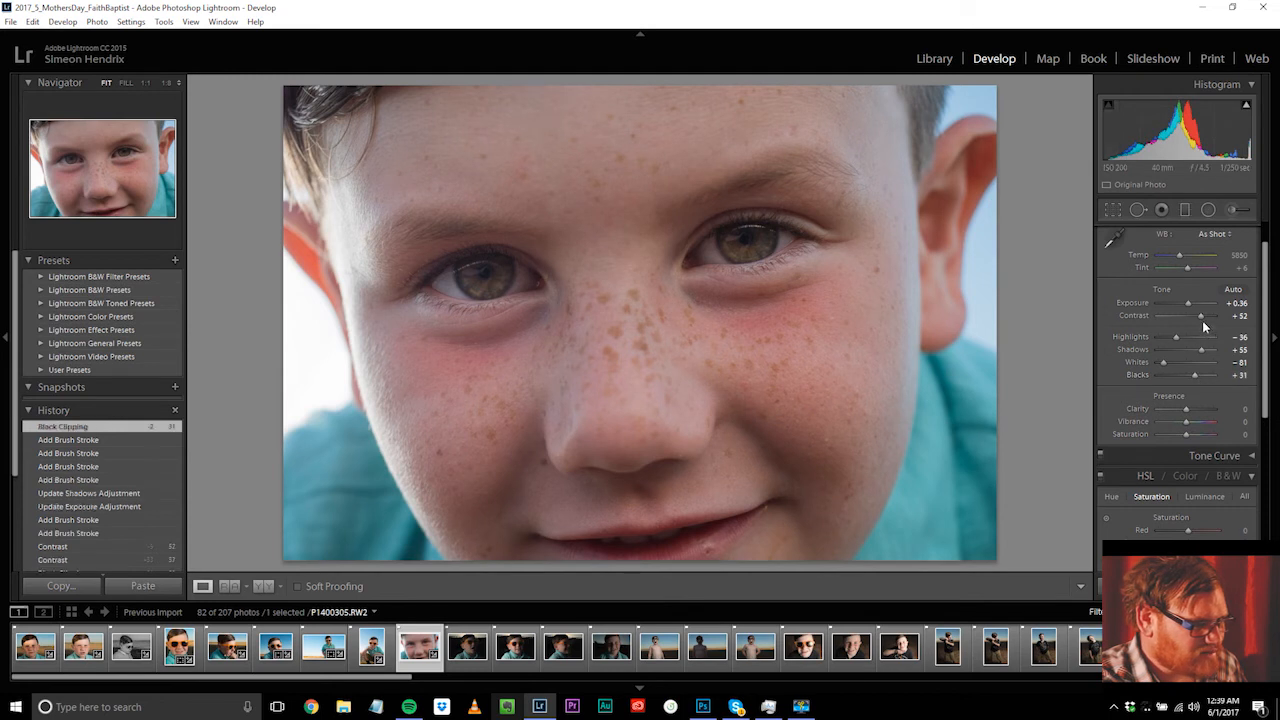
left_click_drag(1203, 314, 1188, 302)
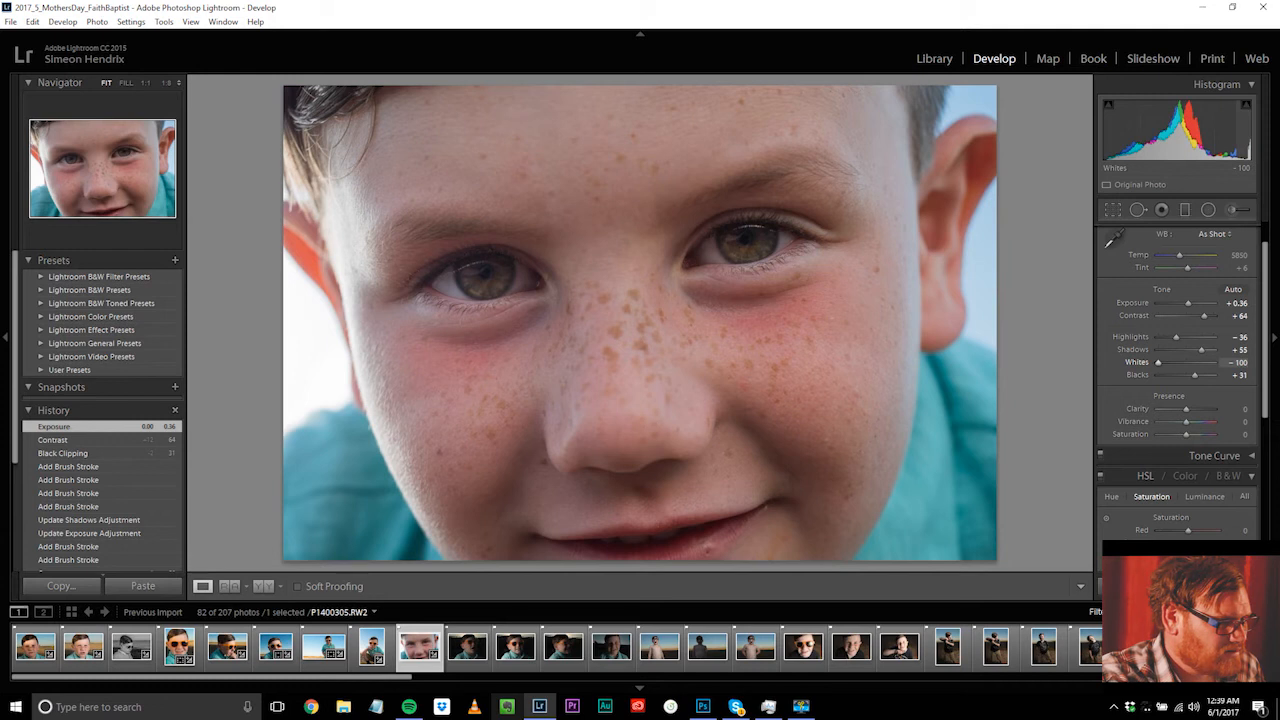
left_click_drag(1168, 362, 1158, 362)
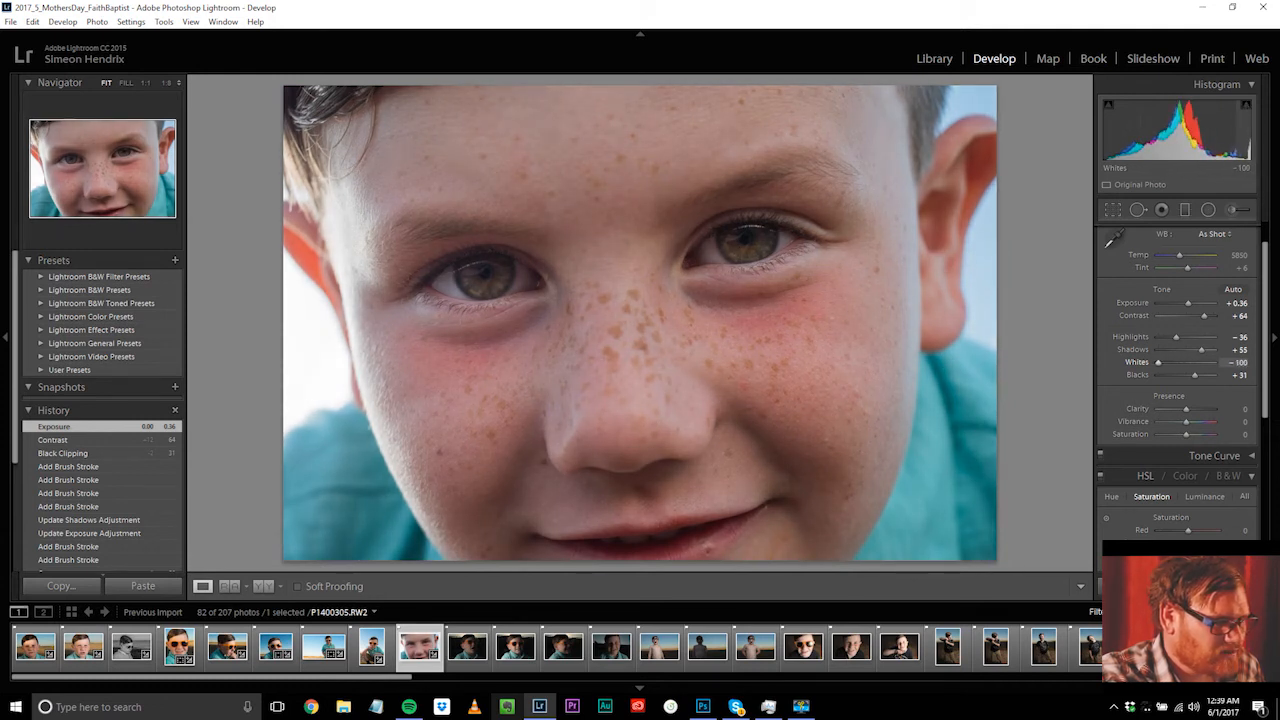
left_click_drag(1102, 125, 1091, 126)
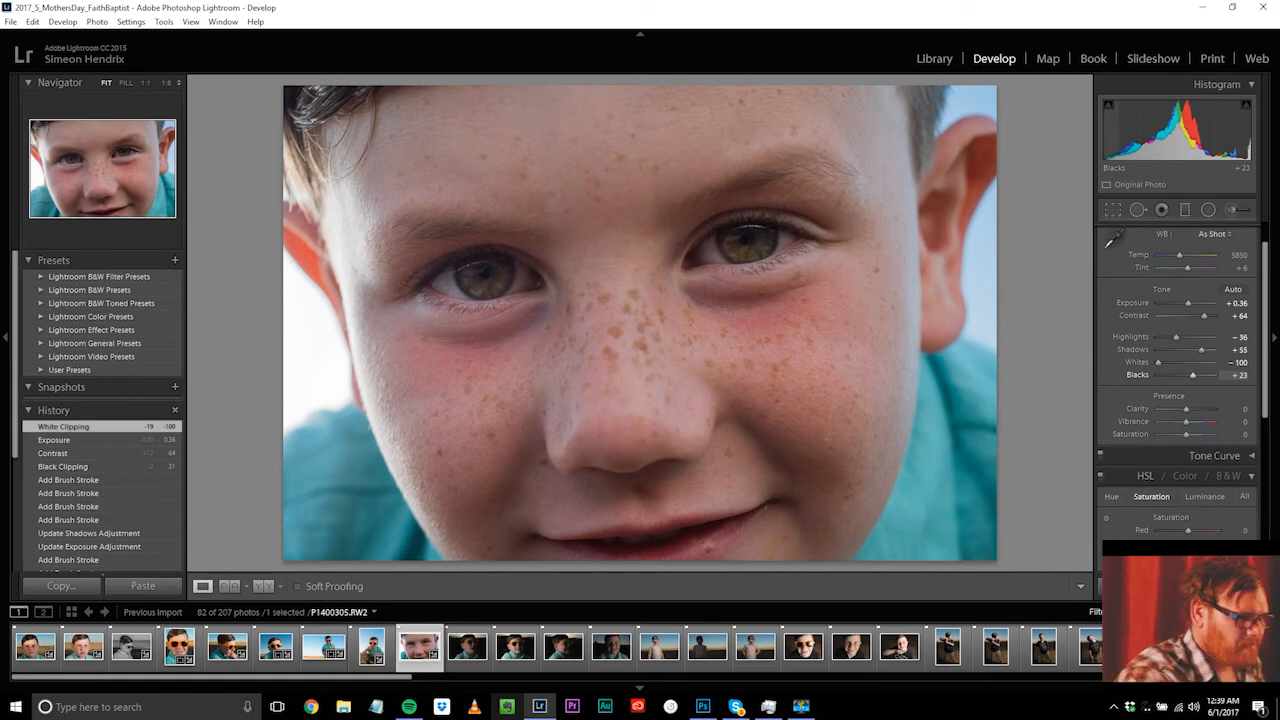
left_click_drag(1098, 126, 1098, 126)
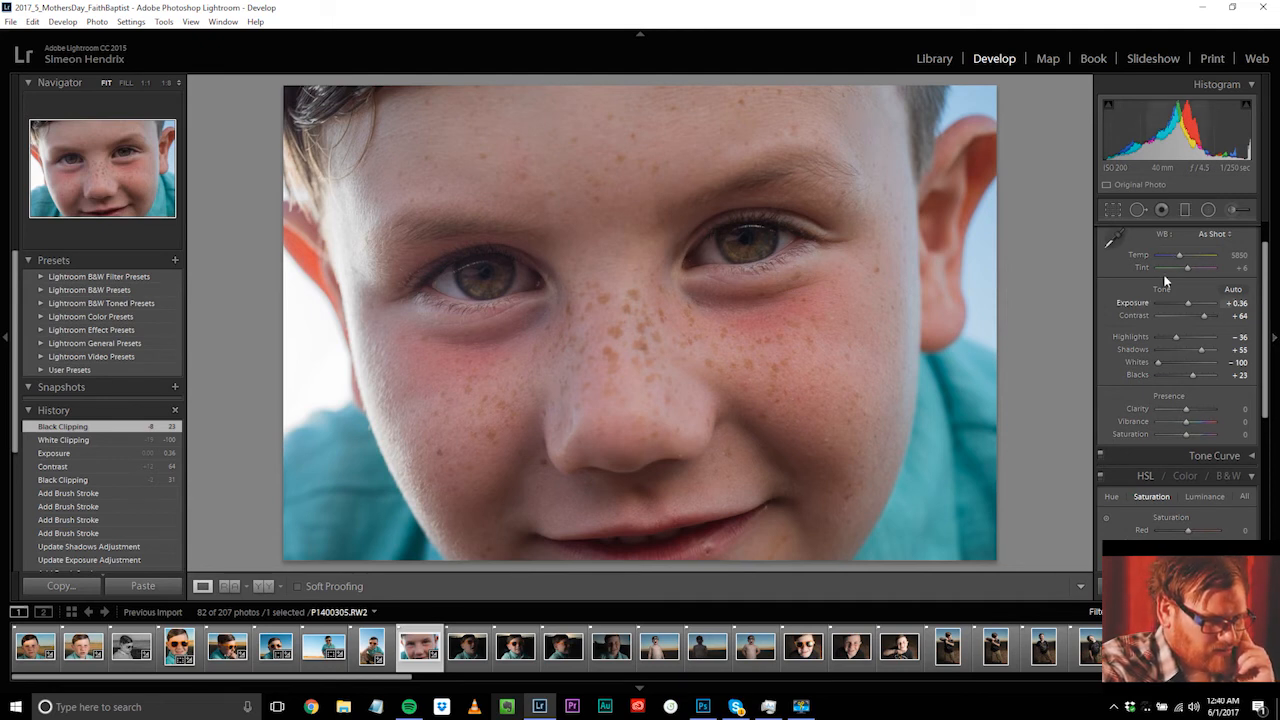
Step: Brush a new adjustment mask over the bright sky beside the ear at the photo's left edge, with Exposure −4.00
left_click(1231, 210)
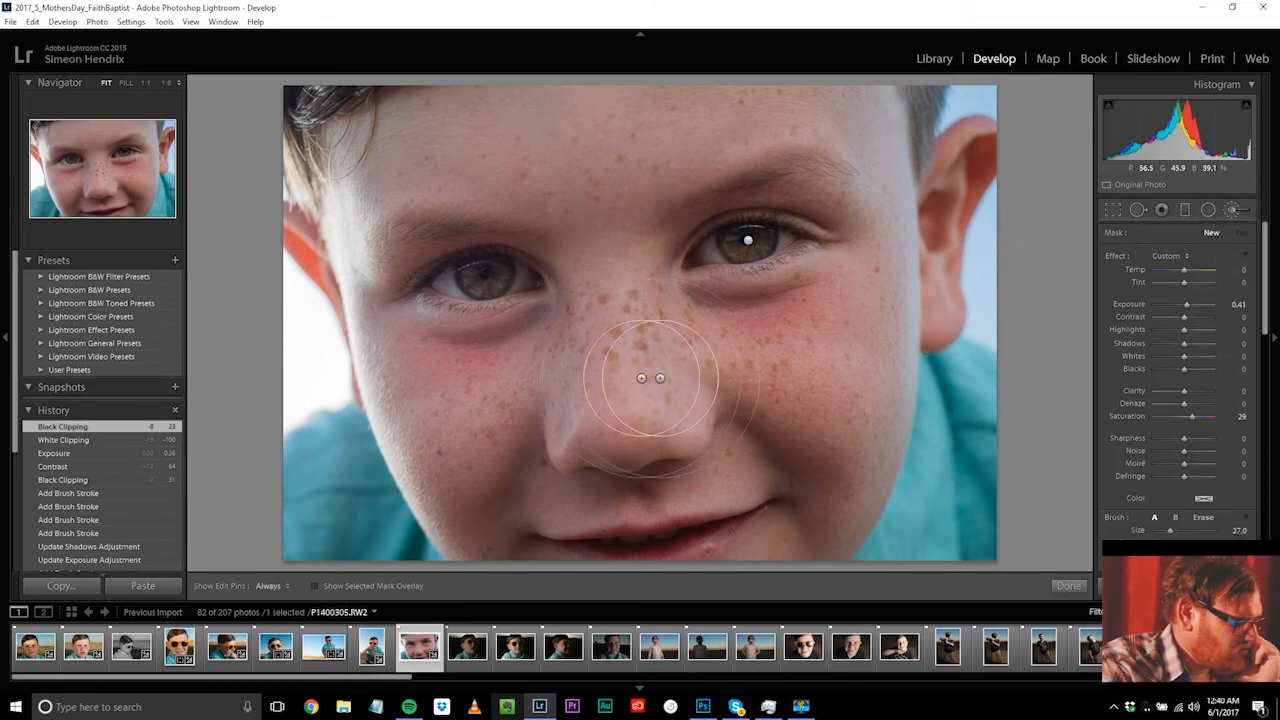
key("h")
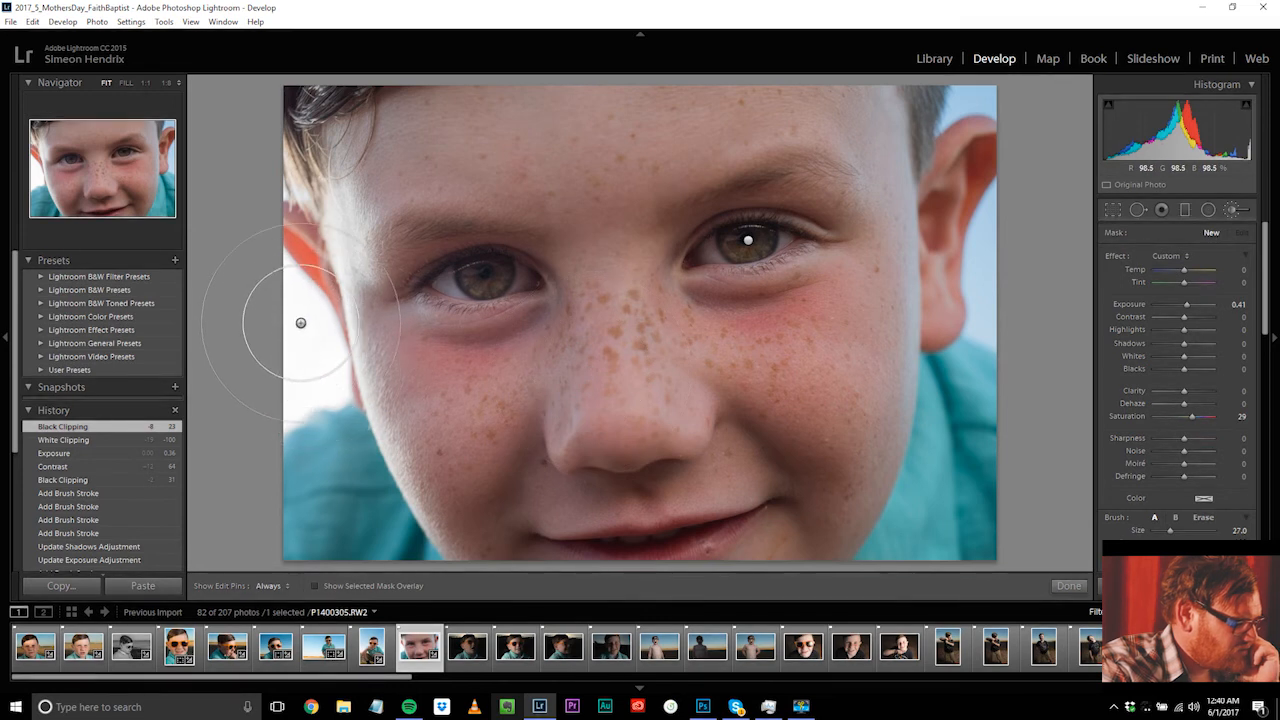
mouse_move(300, 316)
left_mouse_down()
mouse_move(307, 370)
mouse_move(314, 343)
left_mouse_up()
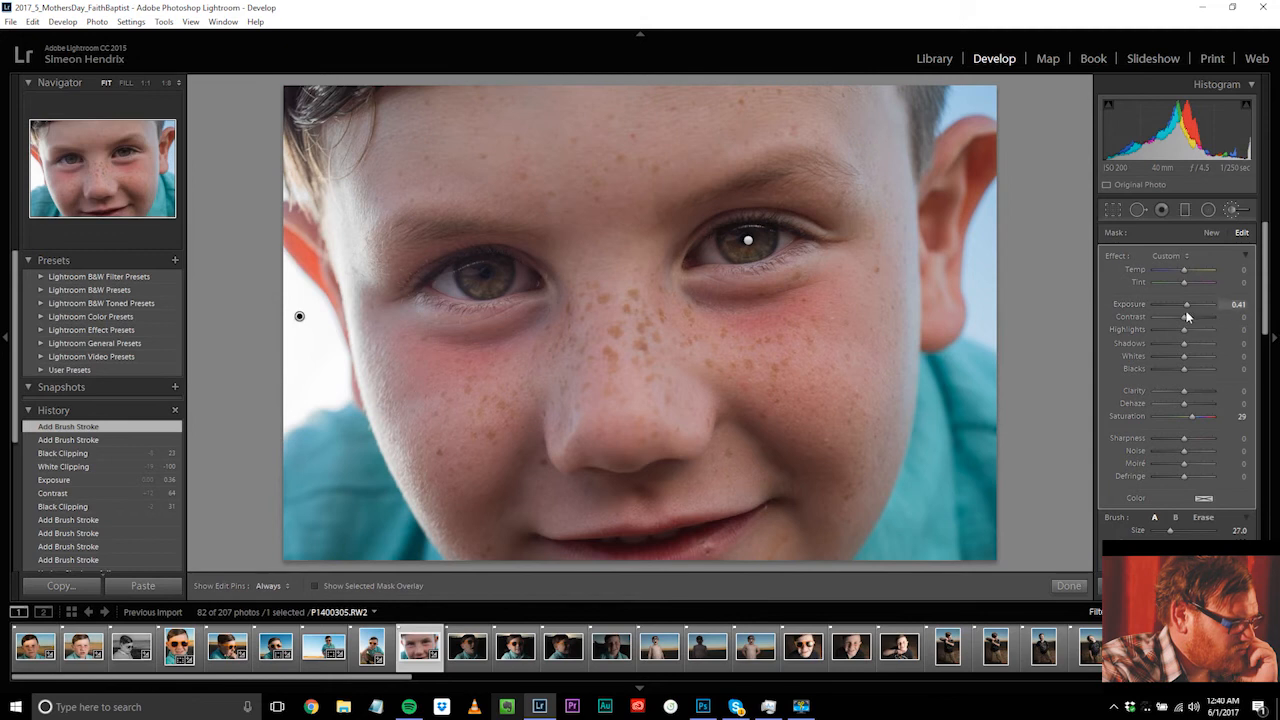
left_click_drag(1095, 315, 1108, 320)
mouse_move(309, 354)
left_mouse_down()
mouse_move(306, 343)
mouse_move(306, 394)
mouse_move(308, 362)
left_mouse_up()
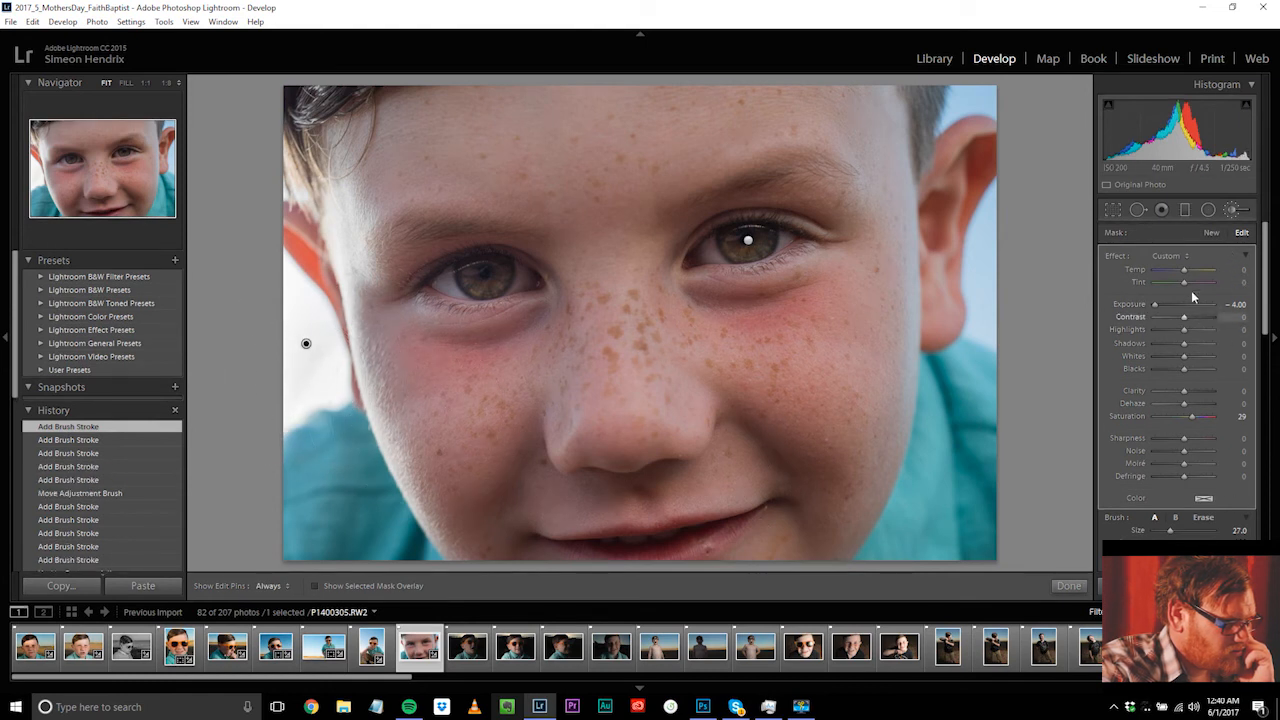
Step: Try extreme Exposure values on the sky mask, settle on 1.42 and finish the brush edit
left_click_drag(1156, 306, 1214, 306)
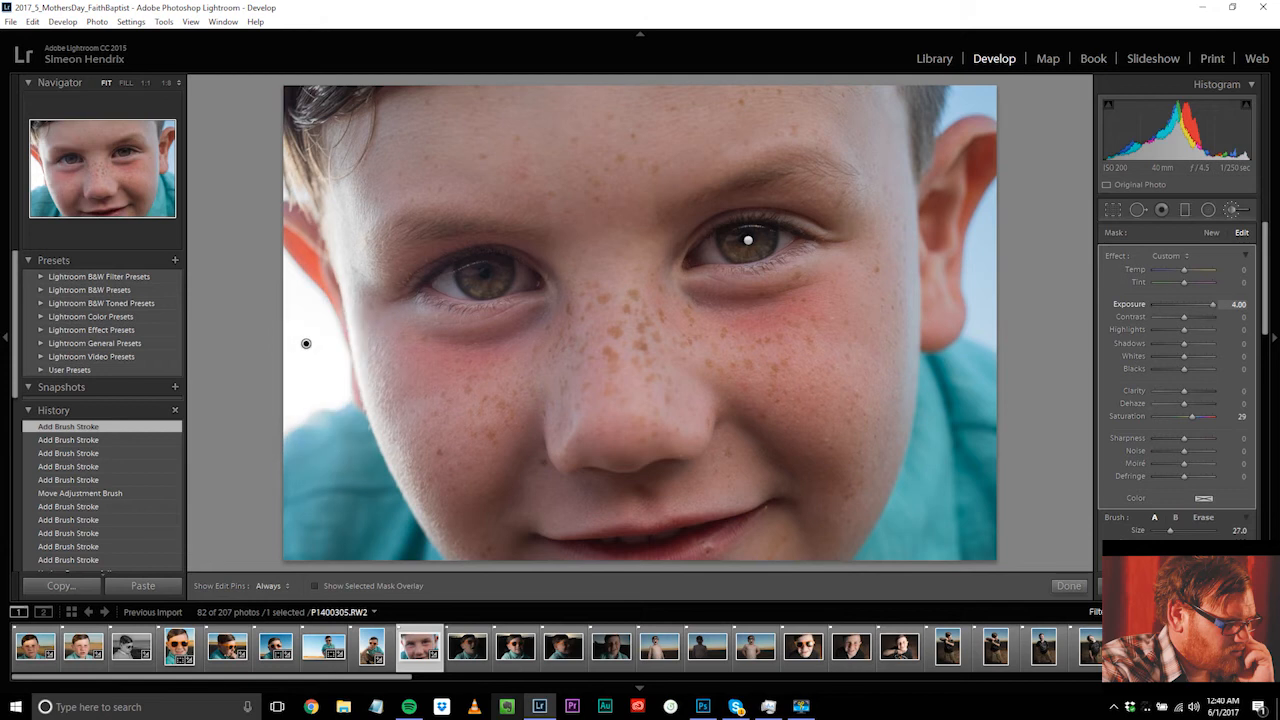
left_click_drag(1073, 307, 980, 314)
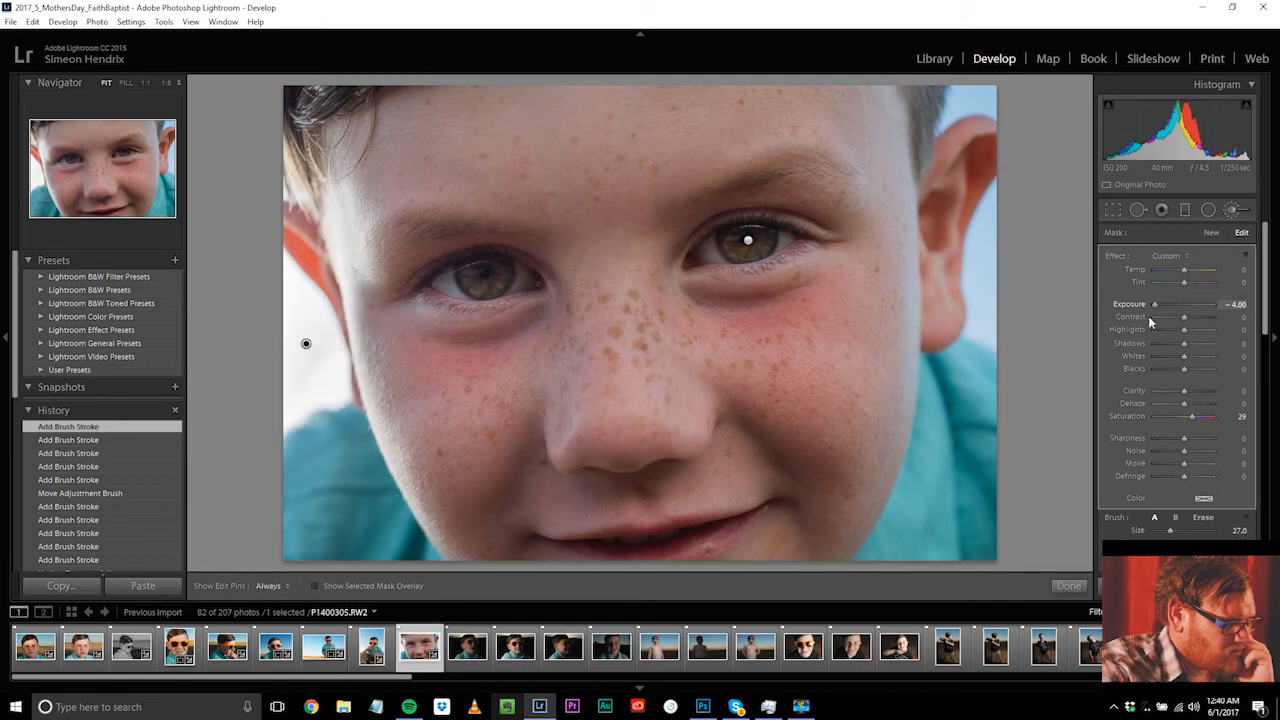
left_click_drag(1177, 318, 1196, 316)
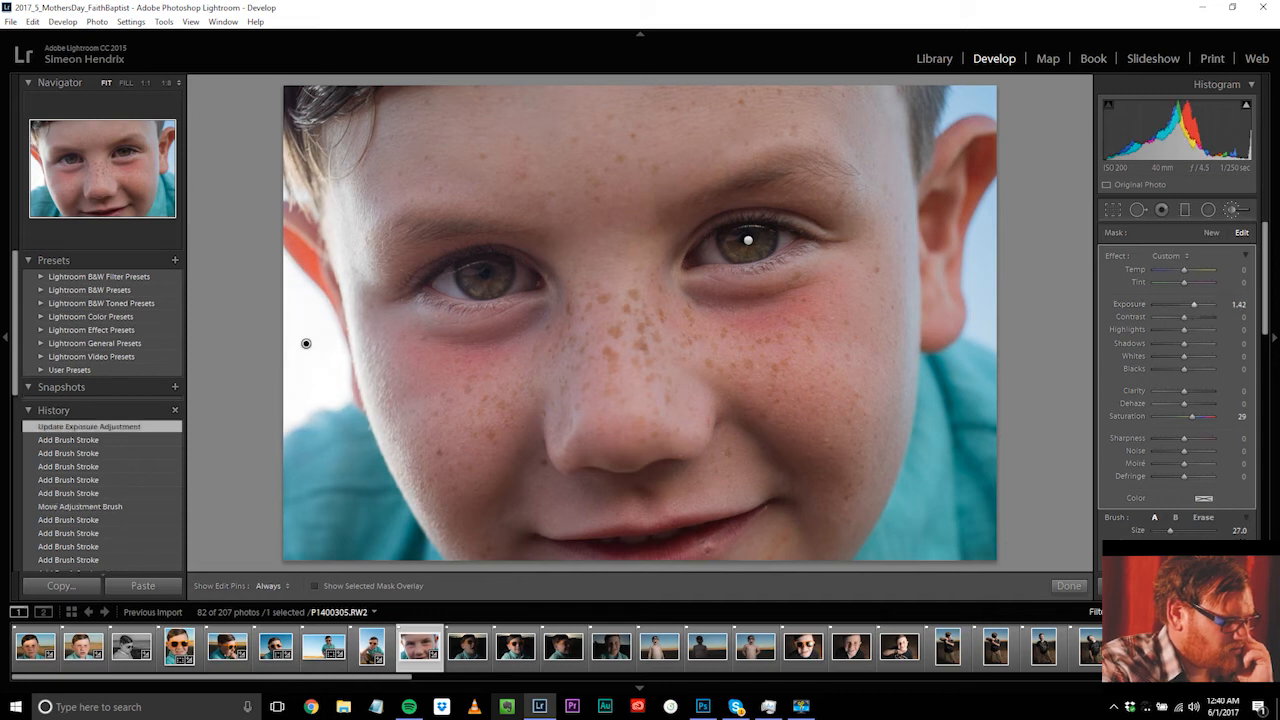
left_click(1070, 586)
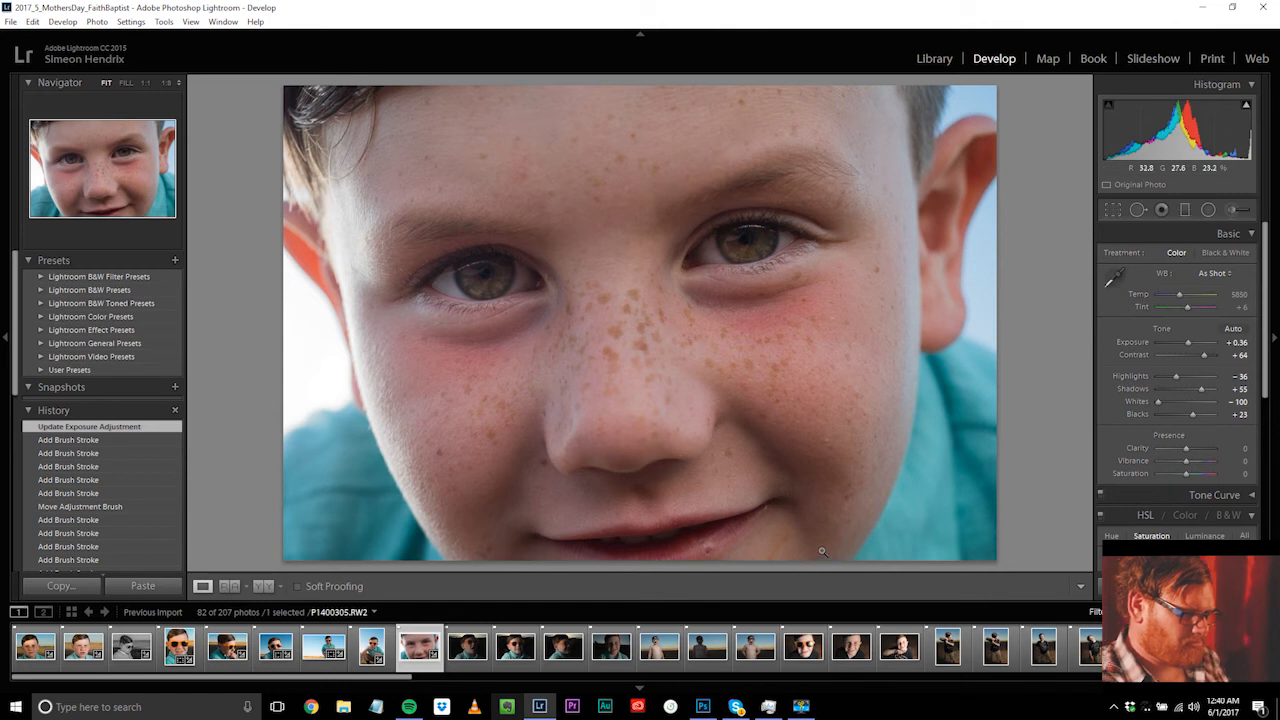
Step: Heal the dark blemish on the lower lip with a size 75 Spot Removal, sampling from nearby lip skin
left_click(725, 562)
scroll(758, 488, "down", 2)
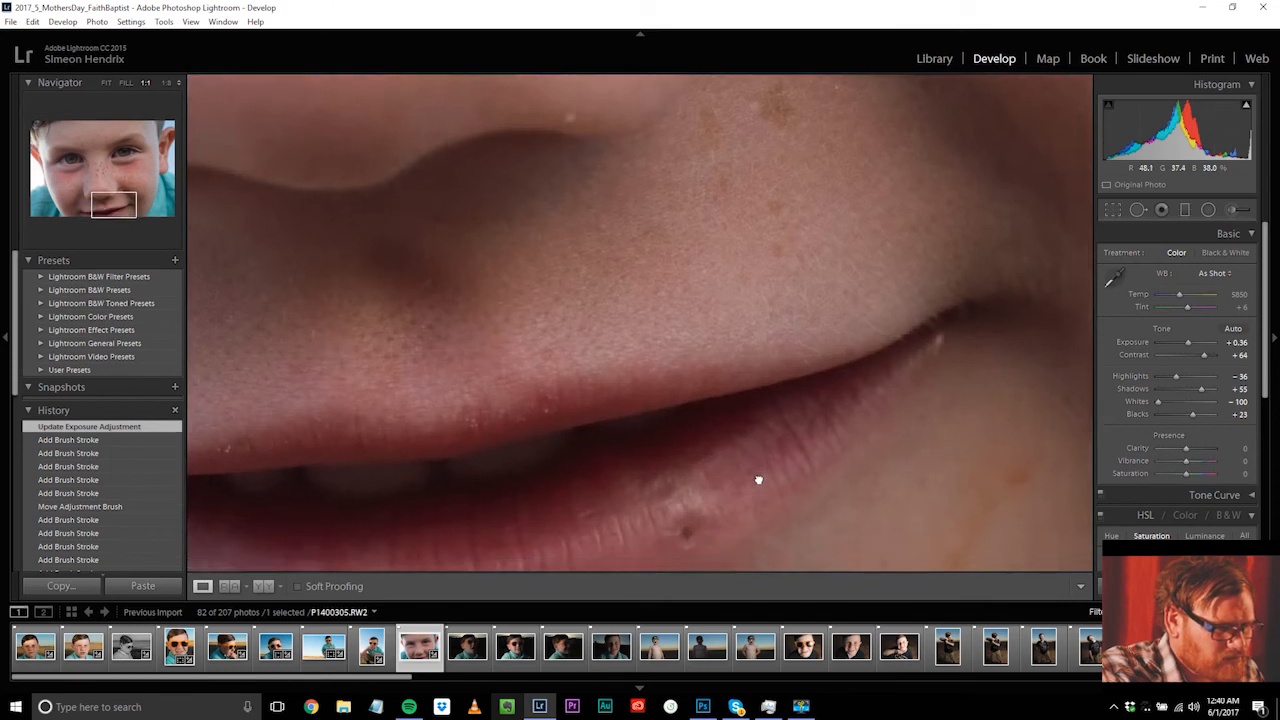
left_click_drag(758, 488, 766, 418)
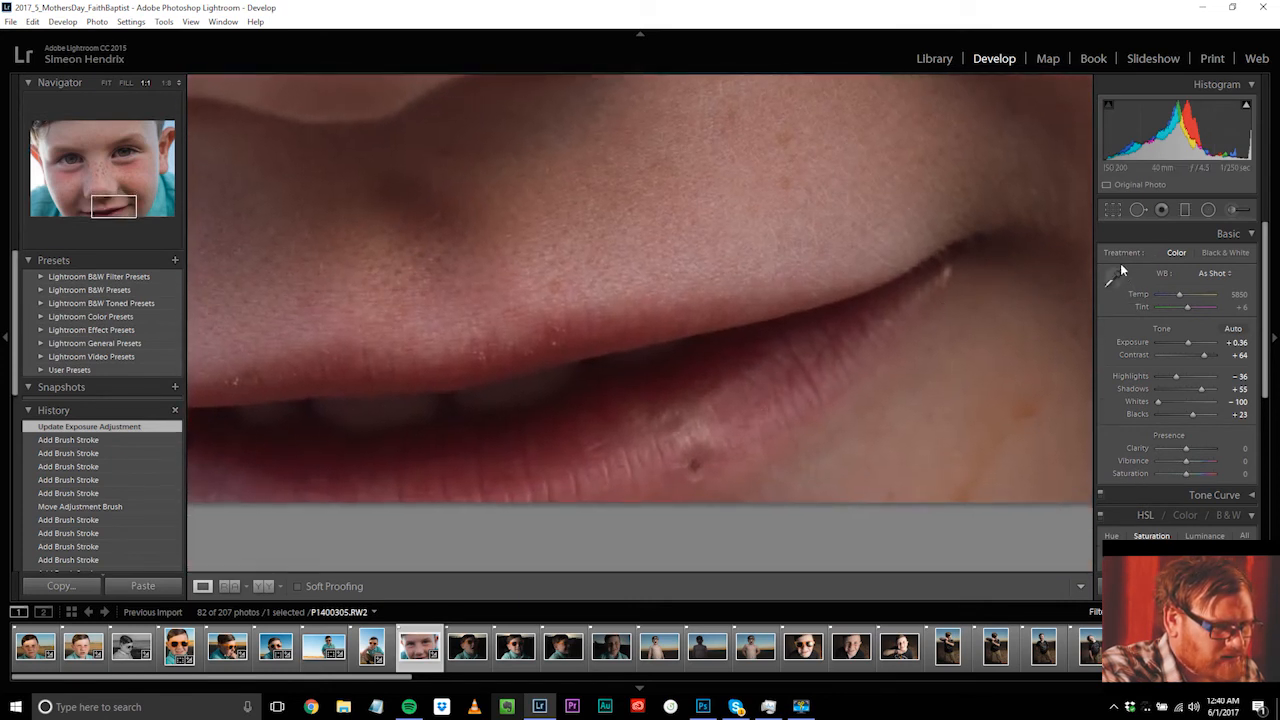
left_click(1140, 210)
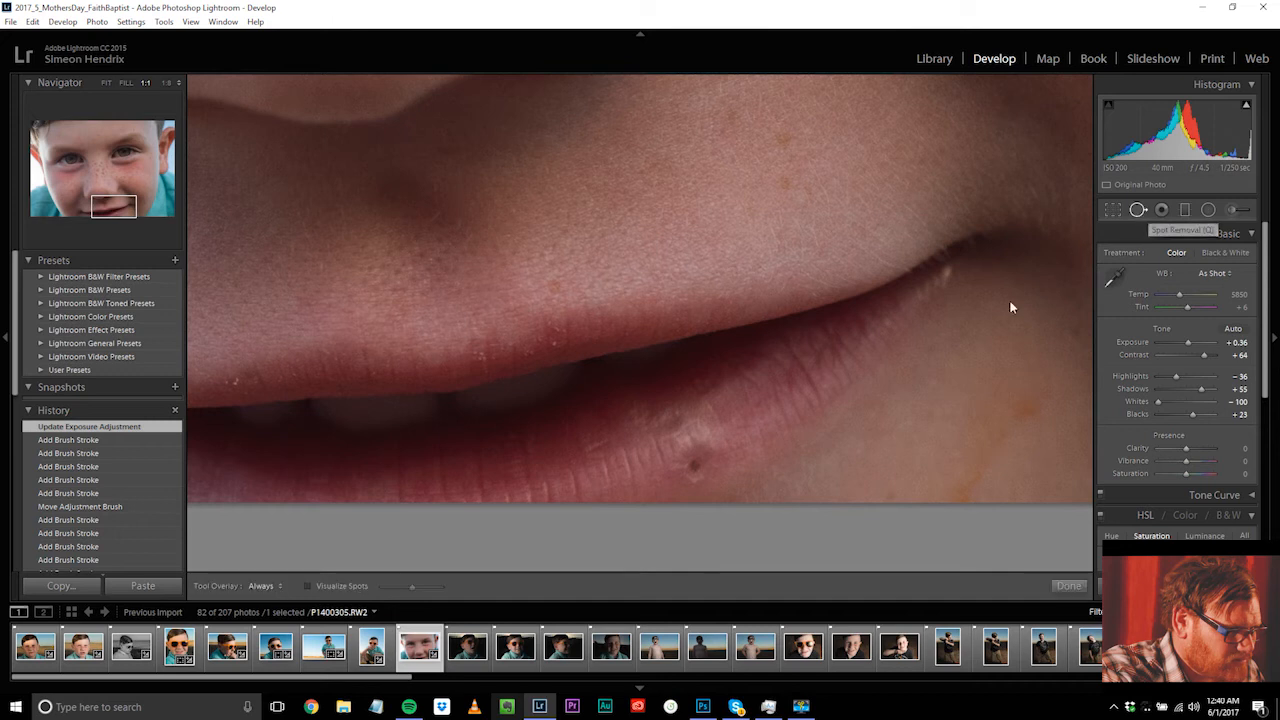
left_click(692, 466)
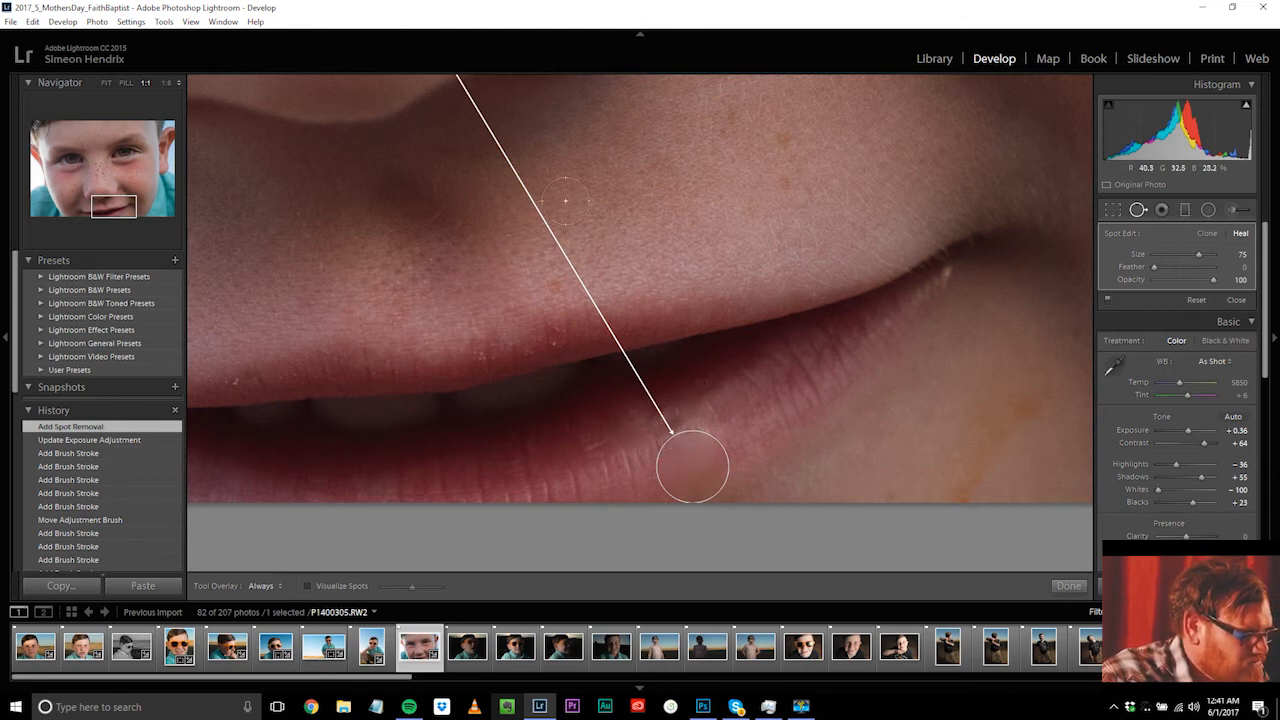
left_click_drag(573, 190, 663, 334)
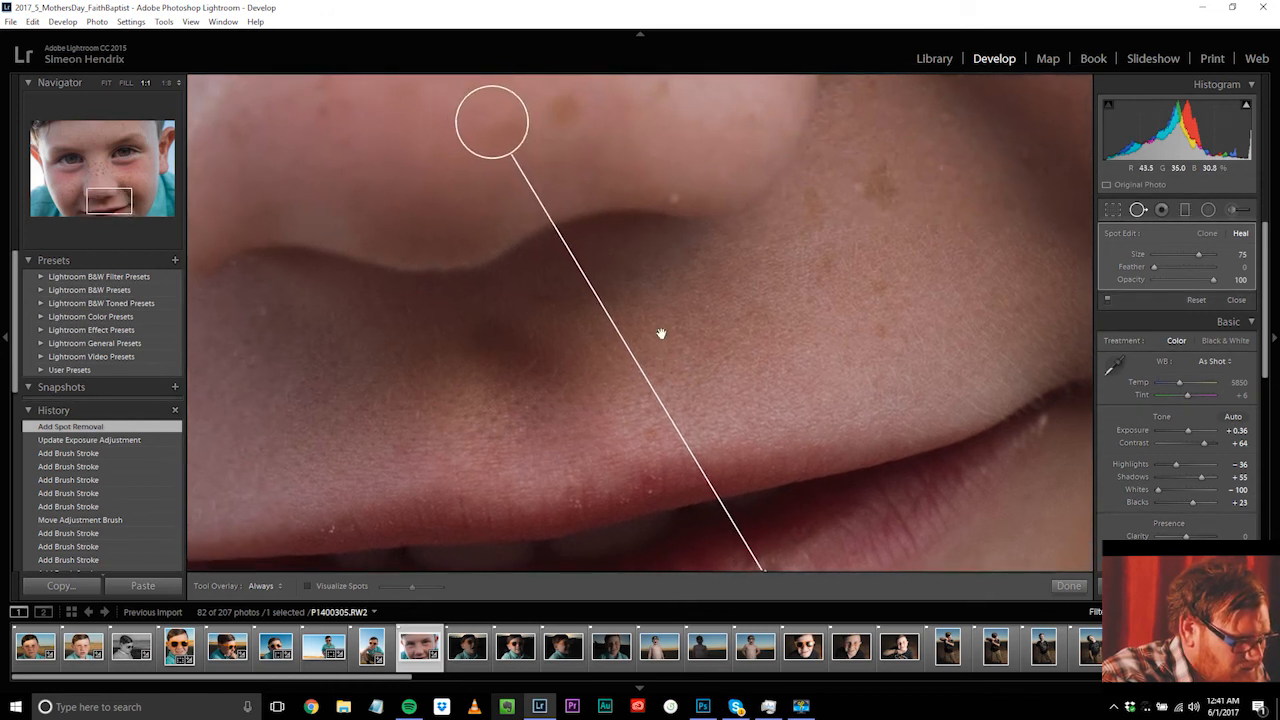
mouse_move(500, 126)
left_mouse_down()
mouse_move(514, 181)
mouse_move(815, 457)
mouse_move(848, 545)
left_mouse_up()
mouse_move(797, 486)
left_mouse_down()
mouse_move(769, 337)
mouse_move(725, 311)
left_mouse_up()
left_click_drag(782, 389, 790, 403)
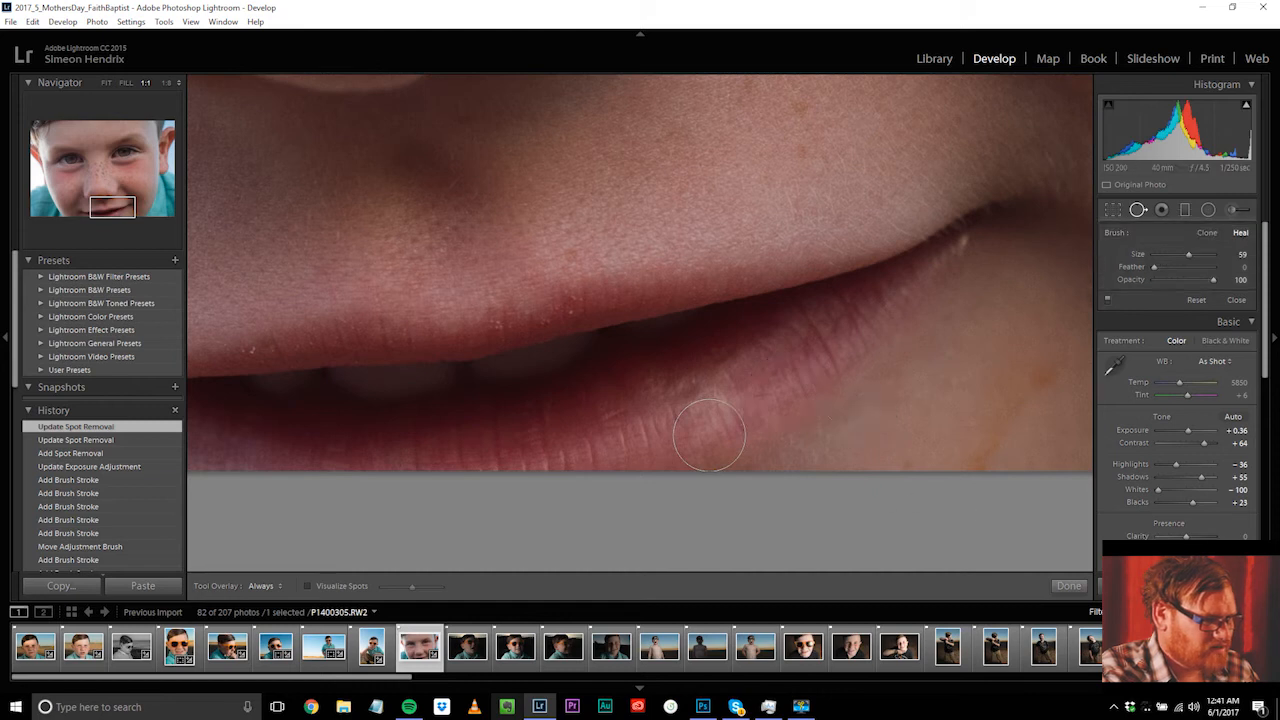
left_click(1069, 587)
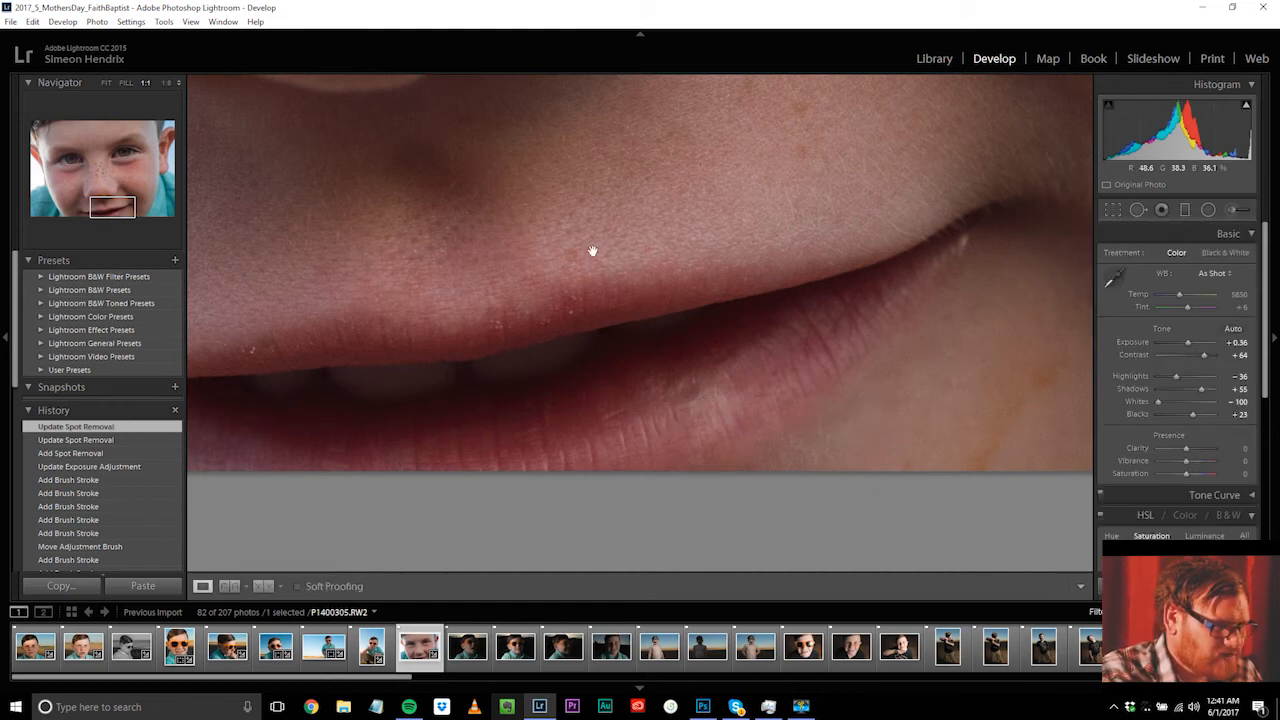
Step: Heal three small flaky spots along the upper lip with size 59 Spot Removal, sampling from clean areas of the same lip
left_click(1141, 211)
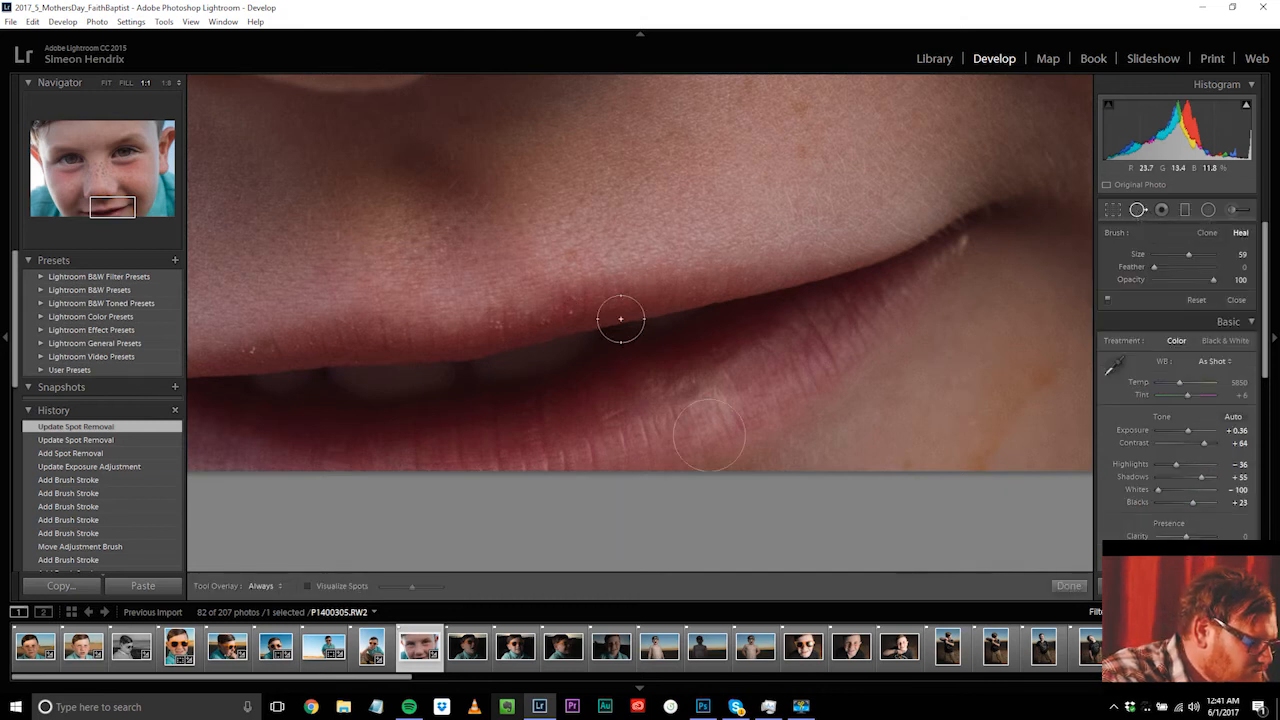
left_click(567, 316)
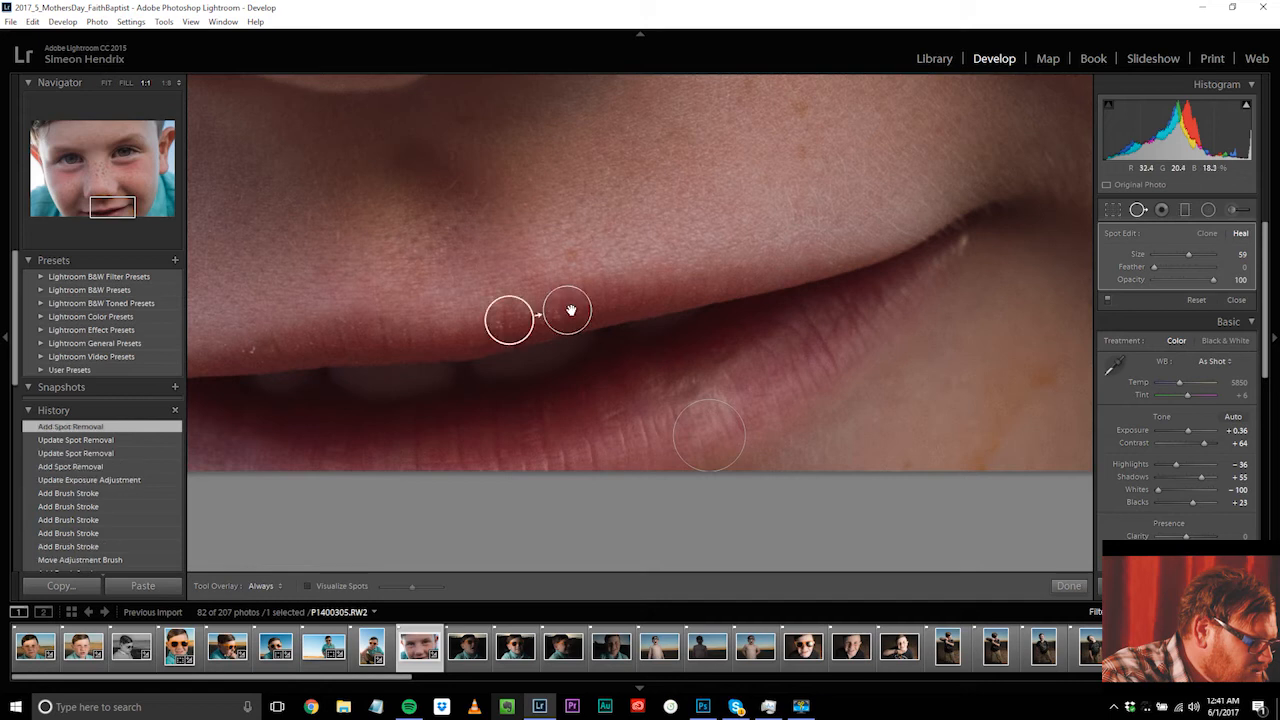
mouse_move(522, 327)
left_mouse_down()
mouse_move(580, 336)
mouse_move(628, 303)
mouse_move(489, 343)
mouse_move(497, 325)
left_mouse_up()
left_click(497, 325)
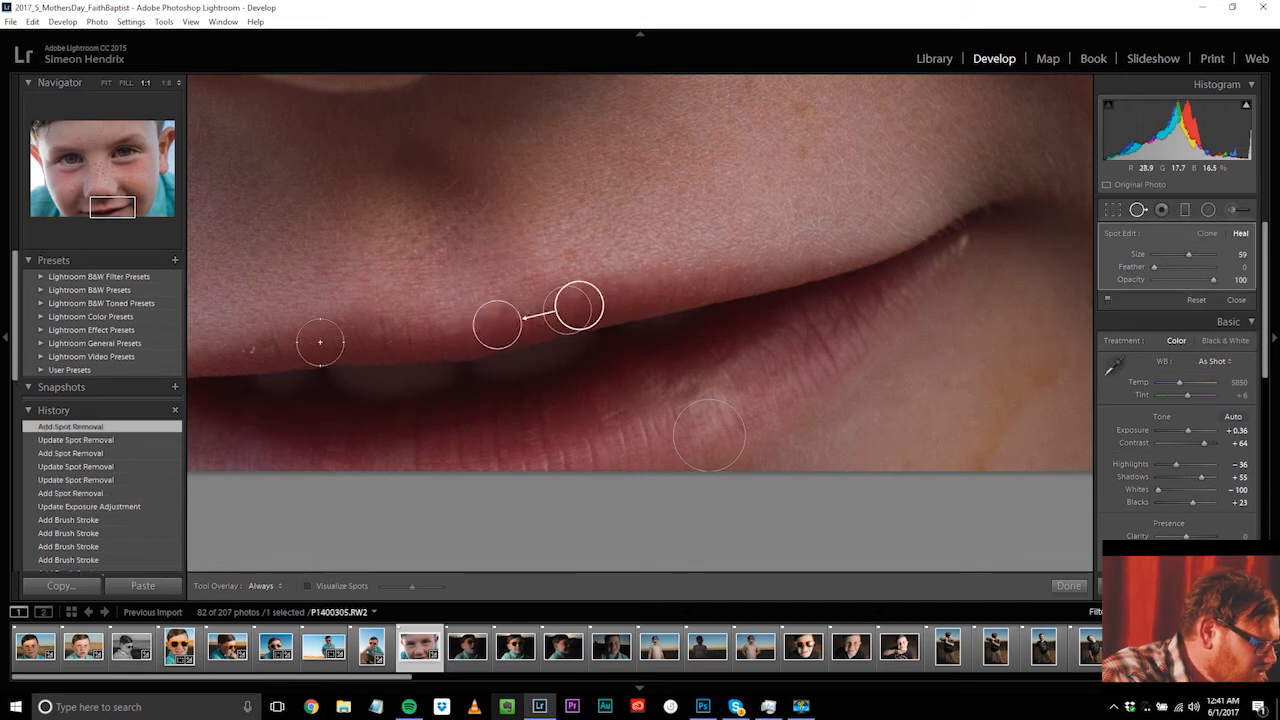
mouse_move(251, 351)
left_mouse_down()
mouse_move(289, 363)
mouse_move(434, 352)
left_mouse_up()
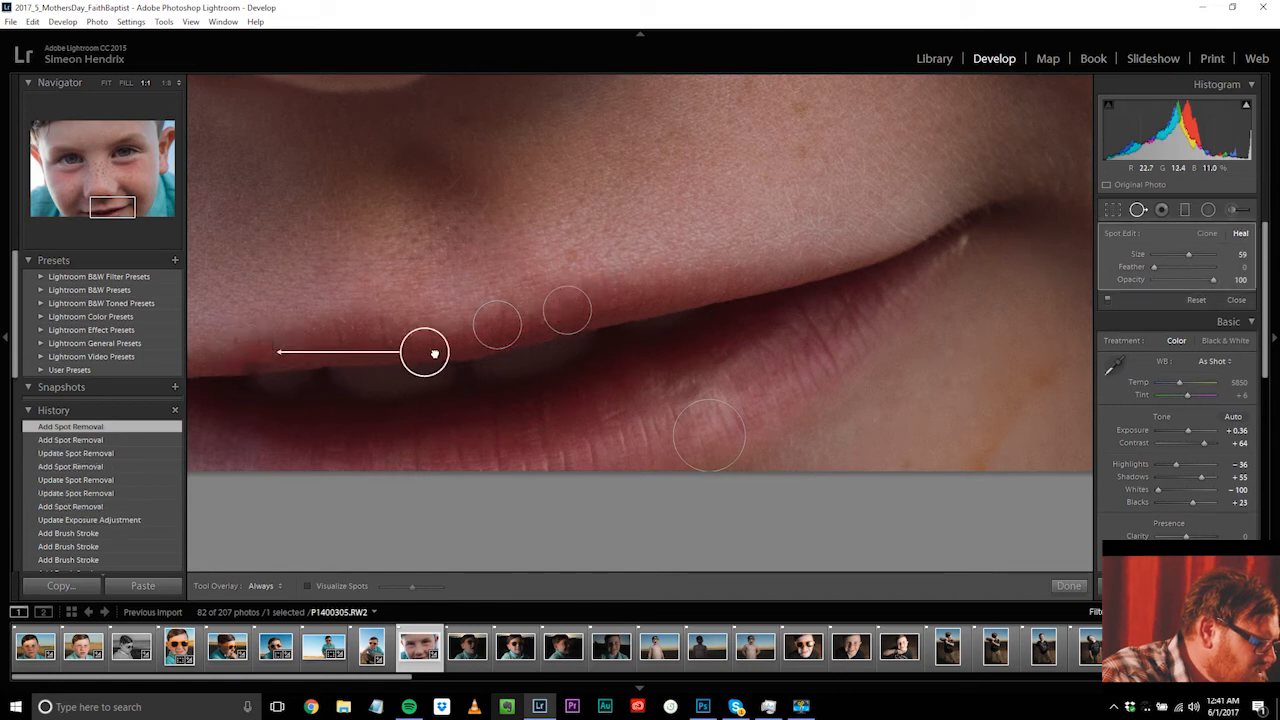
mouse_move(434, 354)
left_mouse_down()
mouse_move(367, 340)
mouse_move(369, 329)
left_mouse_up()
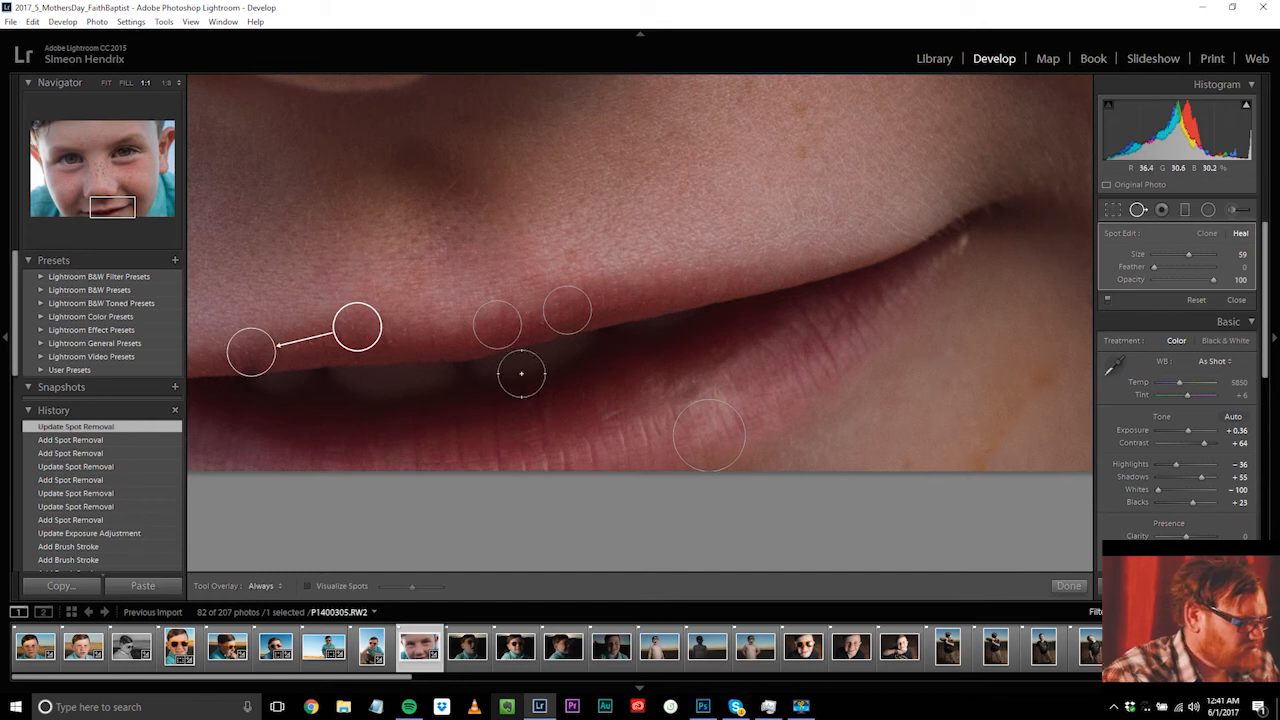
Step: Finish the lip healing, and heal the orange stain on the skin below the mouth corner with size 59 Spot Removal, including a short stroke along the photo's bottom edge
left_click(1068, 587)
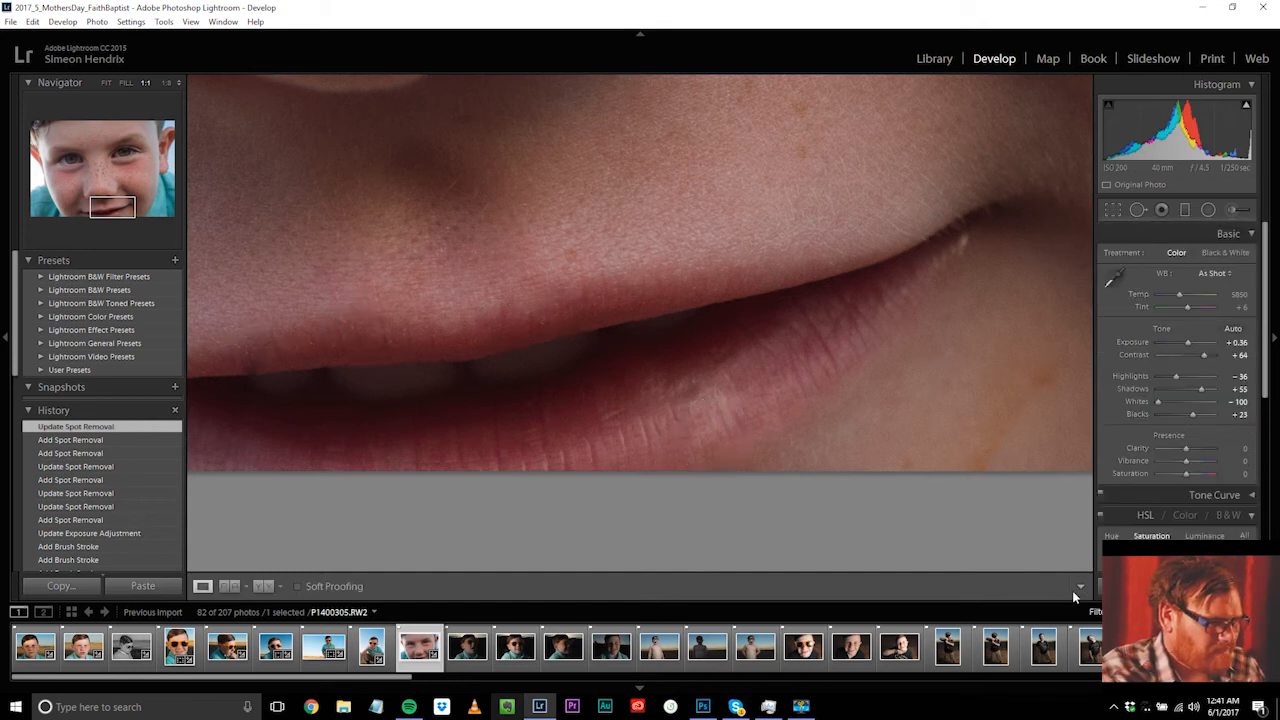
left_click_drag(991, 392, 989, 398)
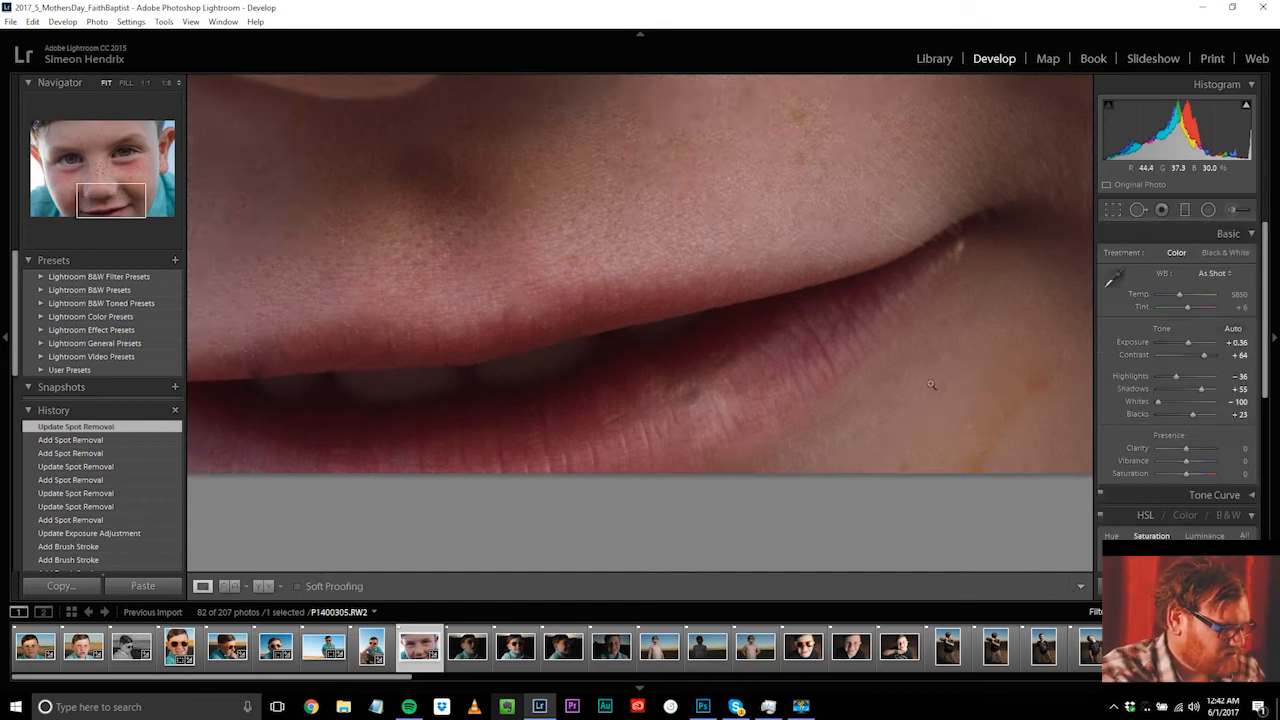
left_click(989, 398)
left_click(797, 394)
left_click(803, 391)
left_click(803, 391)
left_click_drag(346, 374, 651, 323)
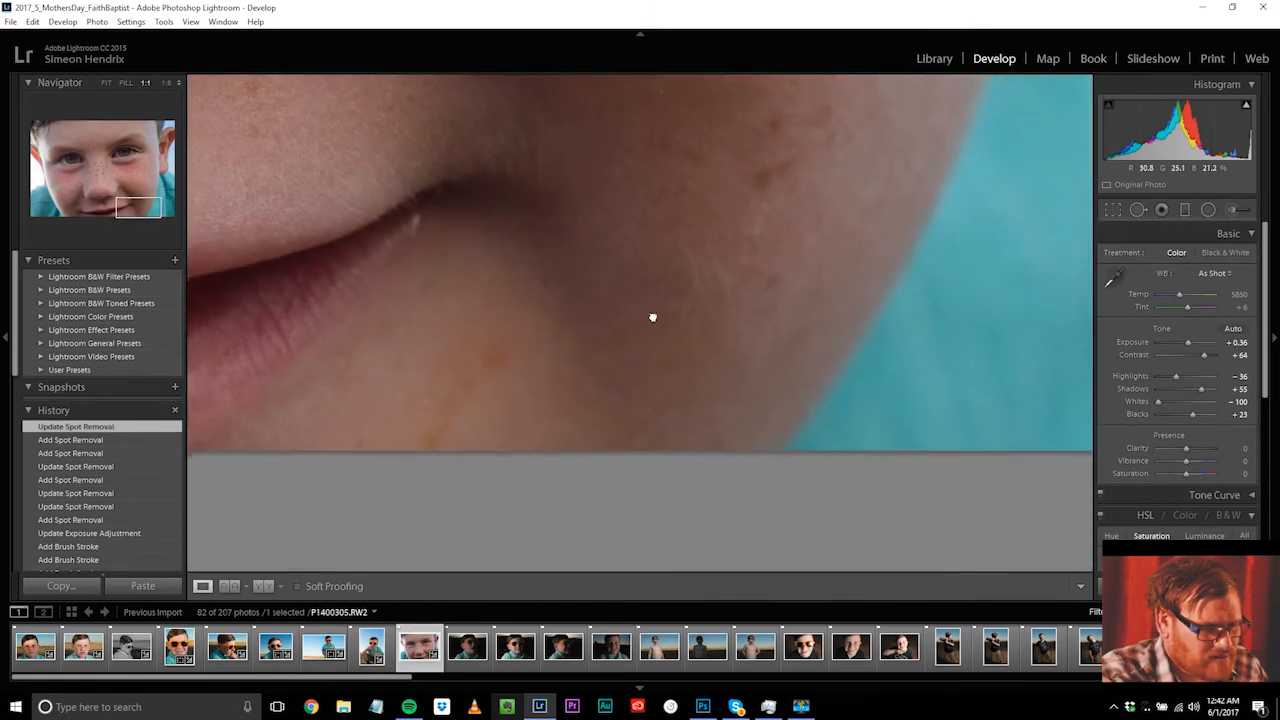
key("r")
left_click(1138, 210)
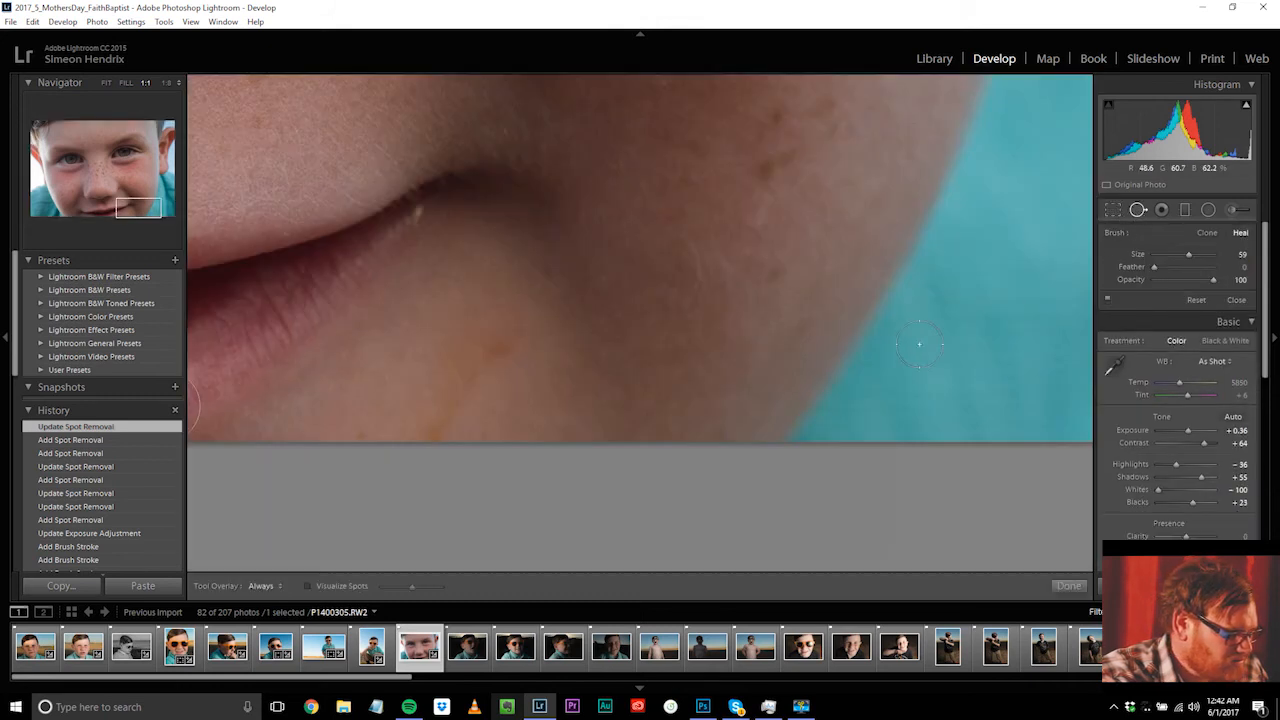
left_click(503, 347)
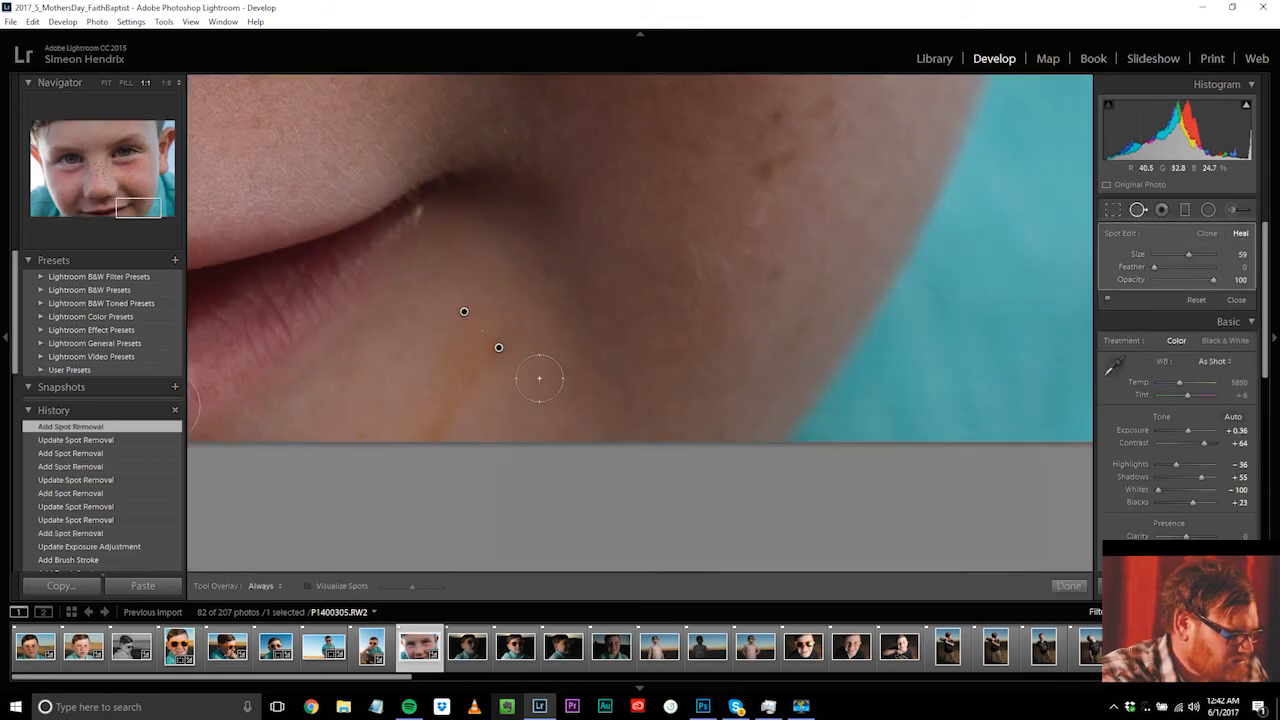
left_click_drag(444, 380, 478, 400)
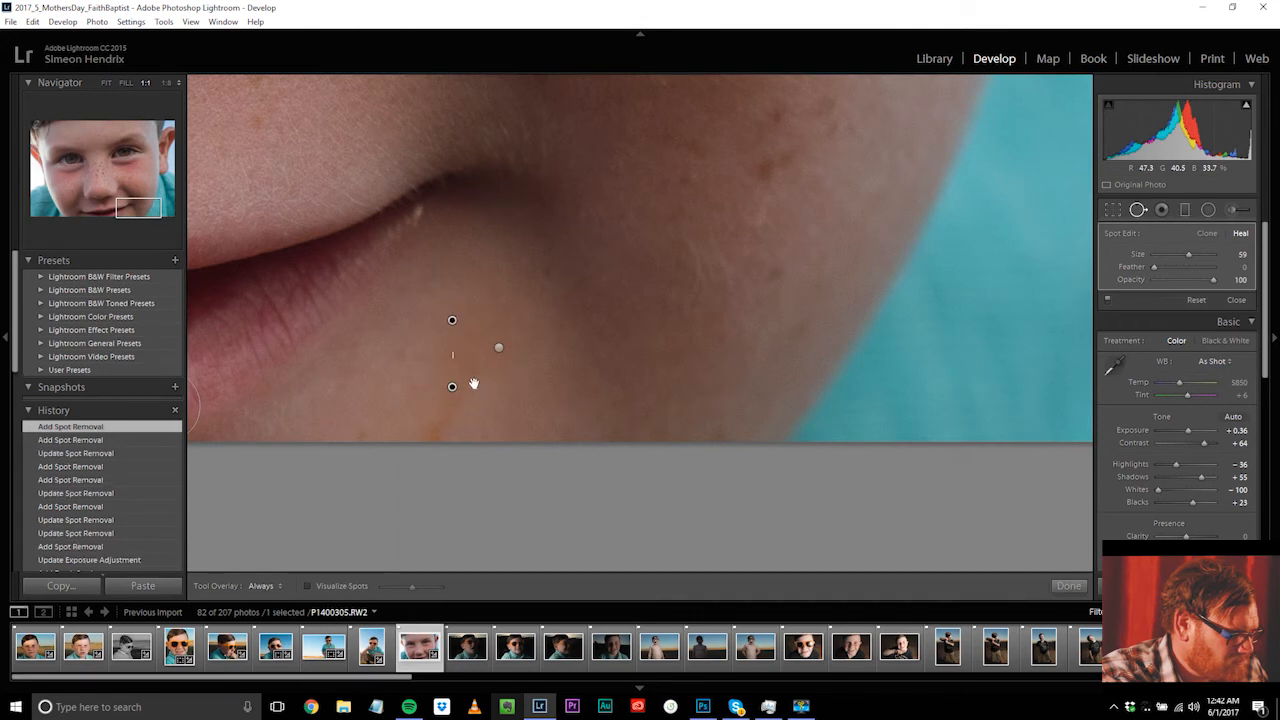
left_click(438, 425)
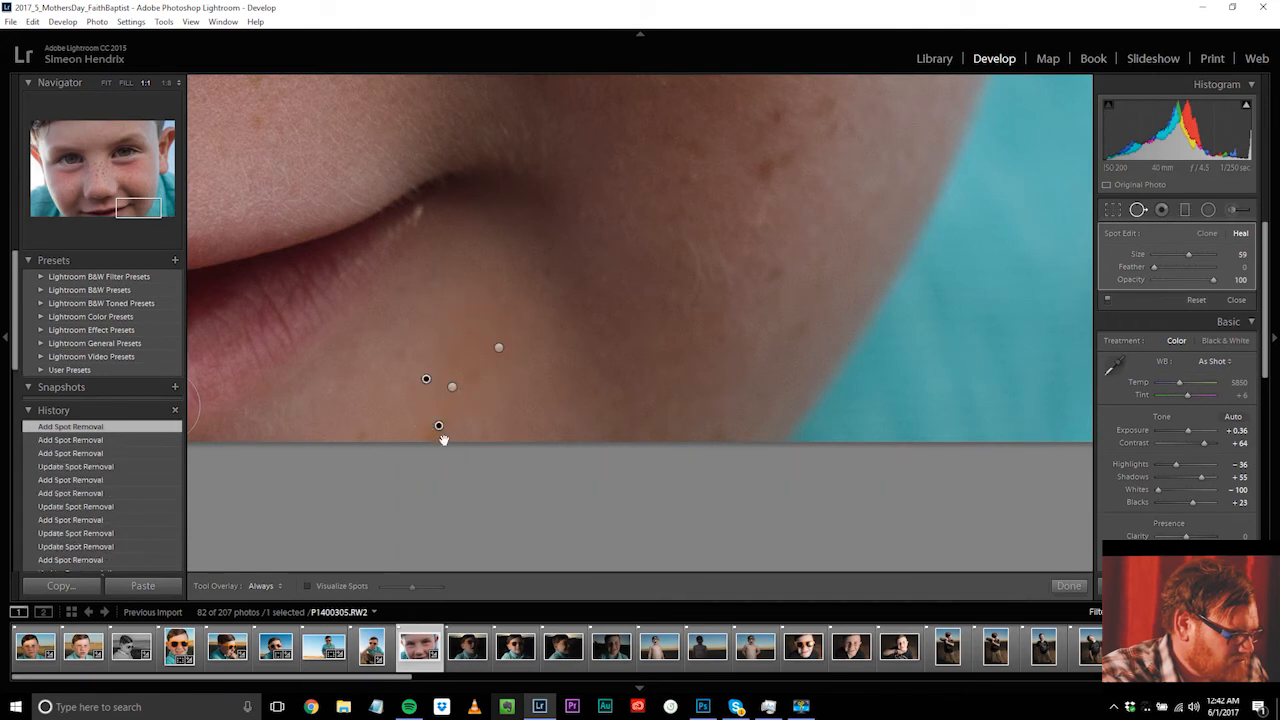
left_click_drag(468, 362, 474, 398)
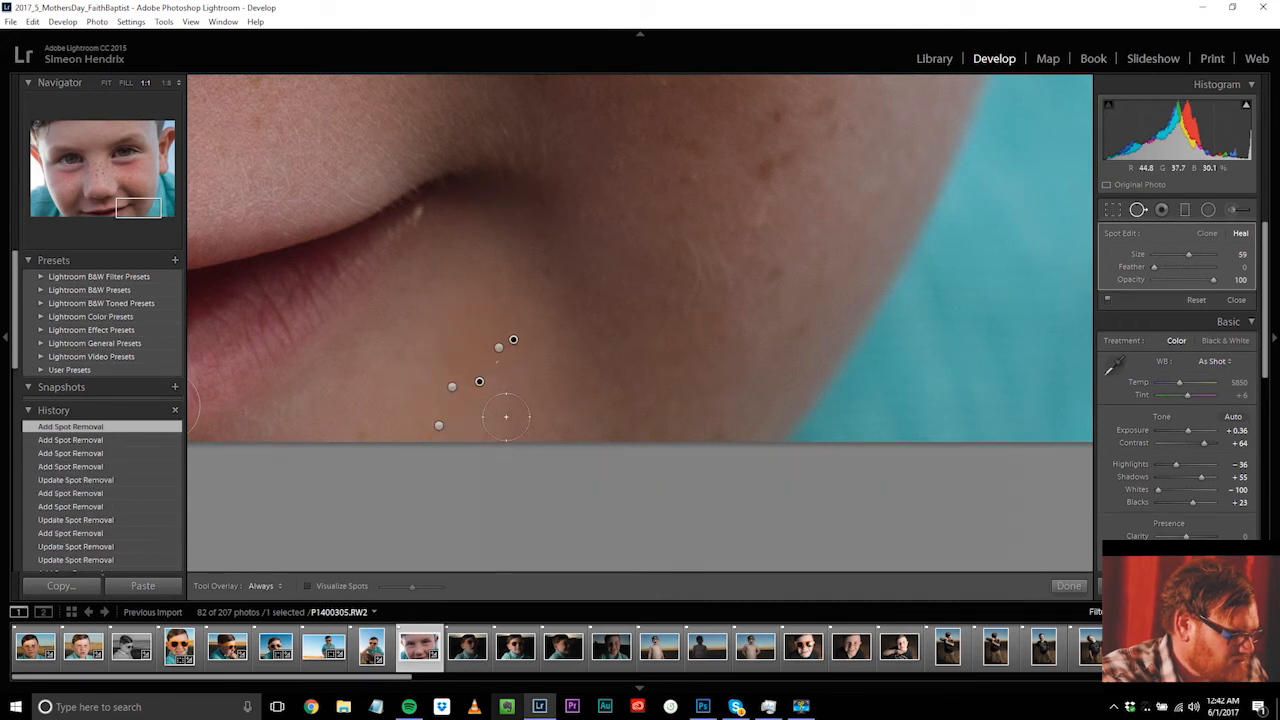
left_click_drag(354, 431, 390, 427)
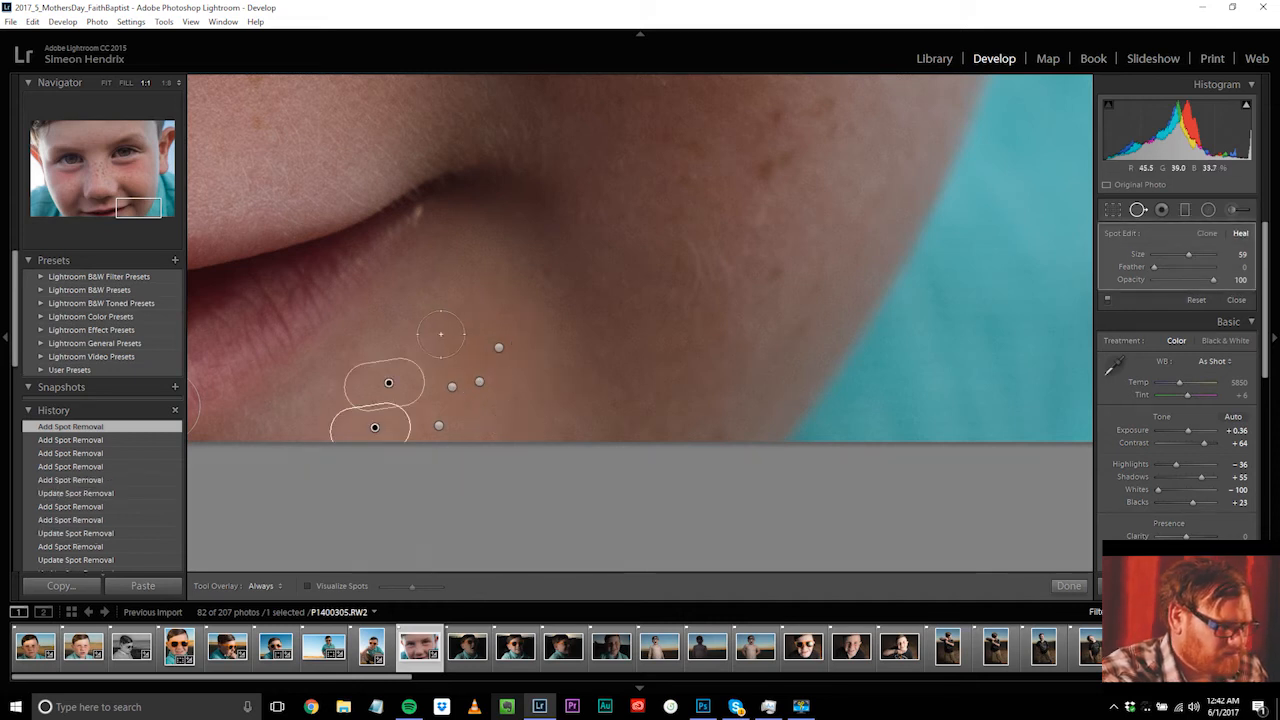
left_click(1070, 587)
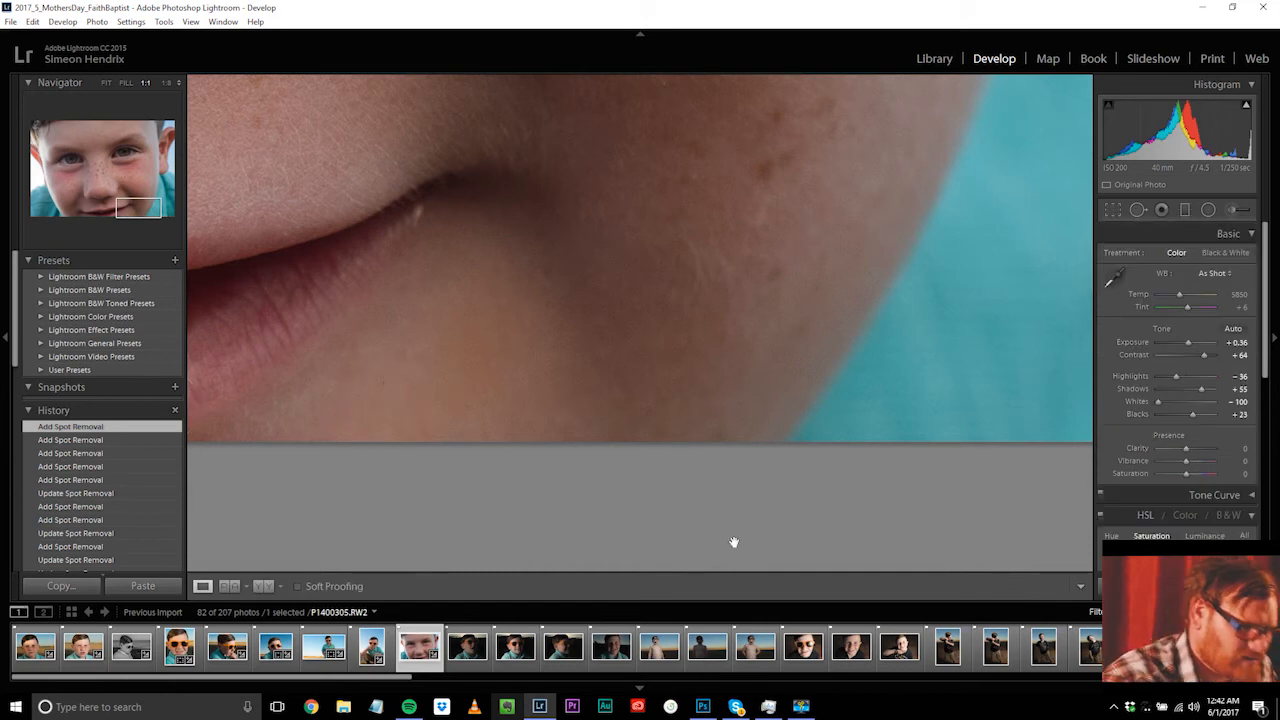
Step: View the whole close-up portrait and reduce its Contrast to +36
left_click(599, 475)
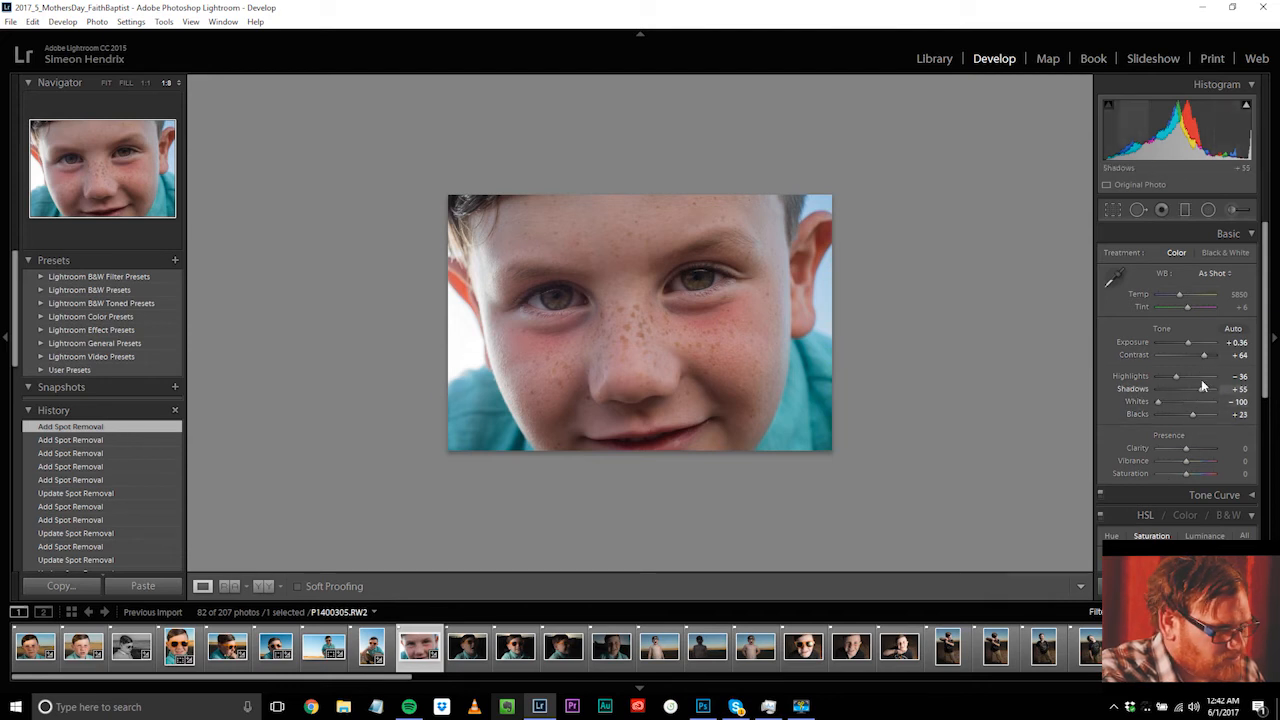
left_click_drag(1203, 356, 1191, 356)
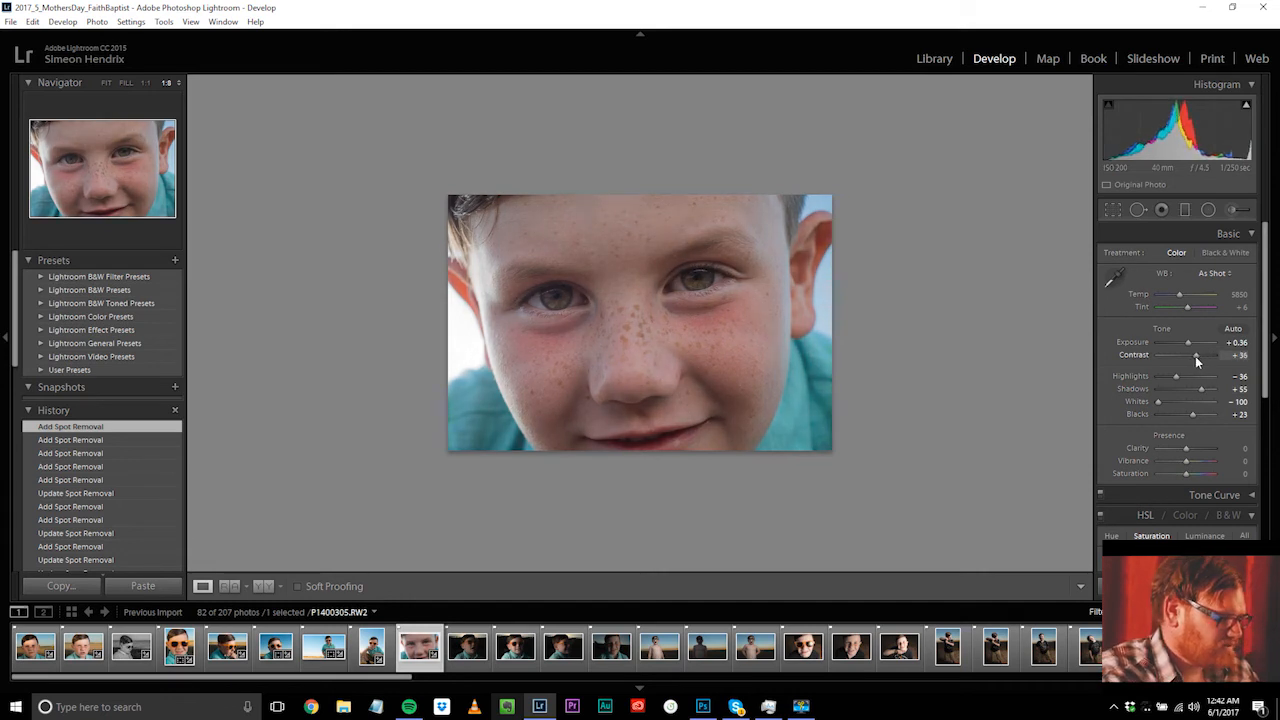
left_click_drag(1195, 356, 1195, 356)
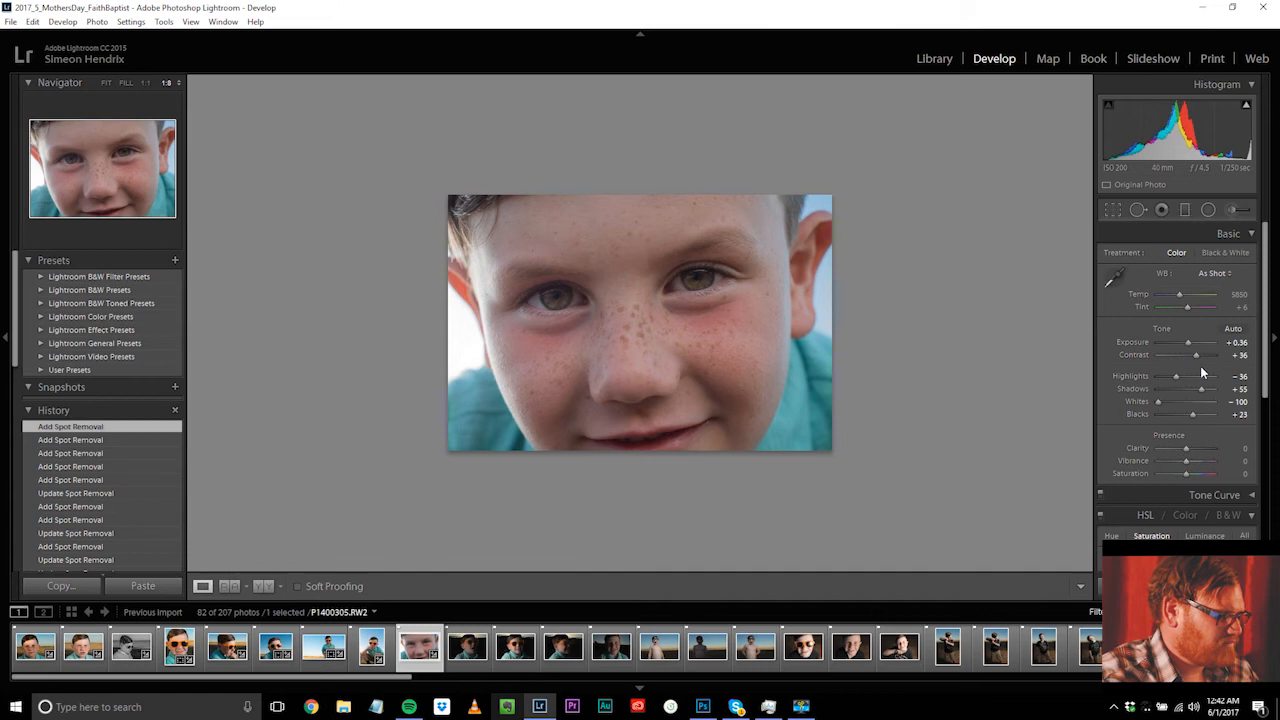
Step: Try the previously copied develop settings on the next dark sunglasses portrait and undo the paste
left_click(470, 648)
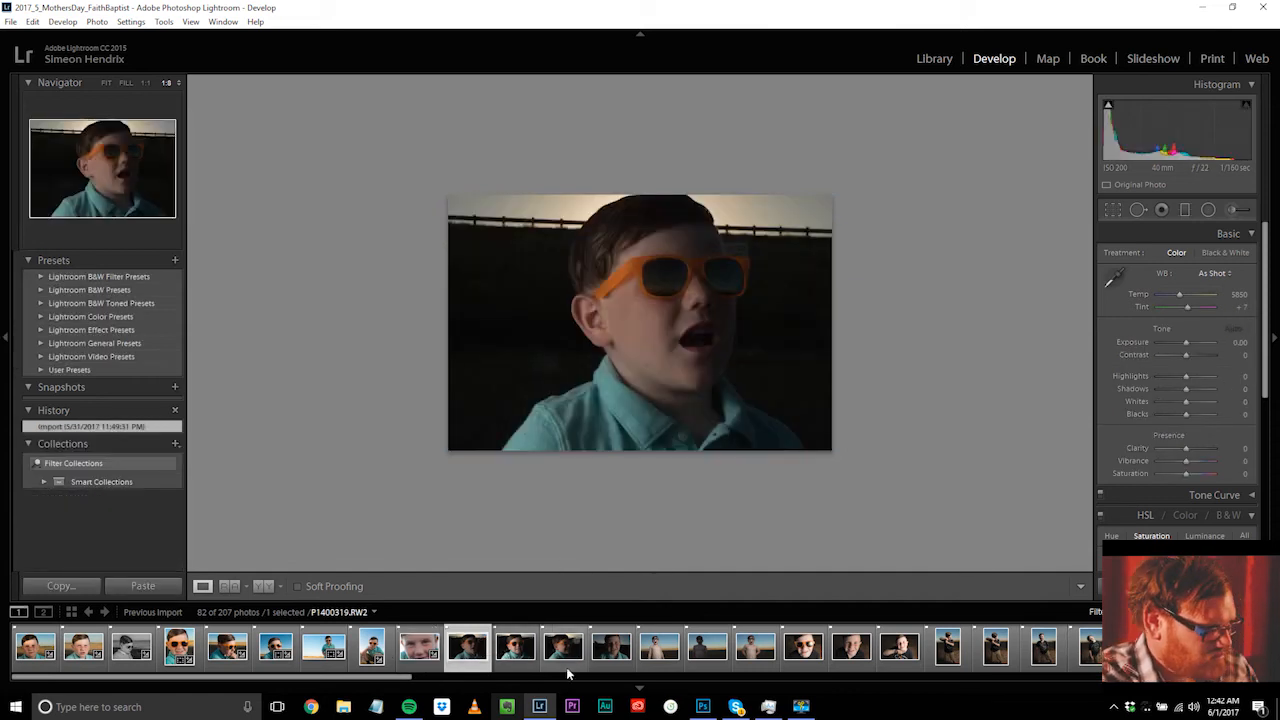
key("ctrl+shift+v")
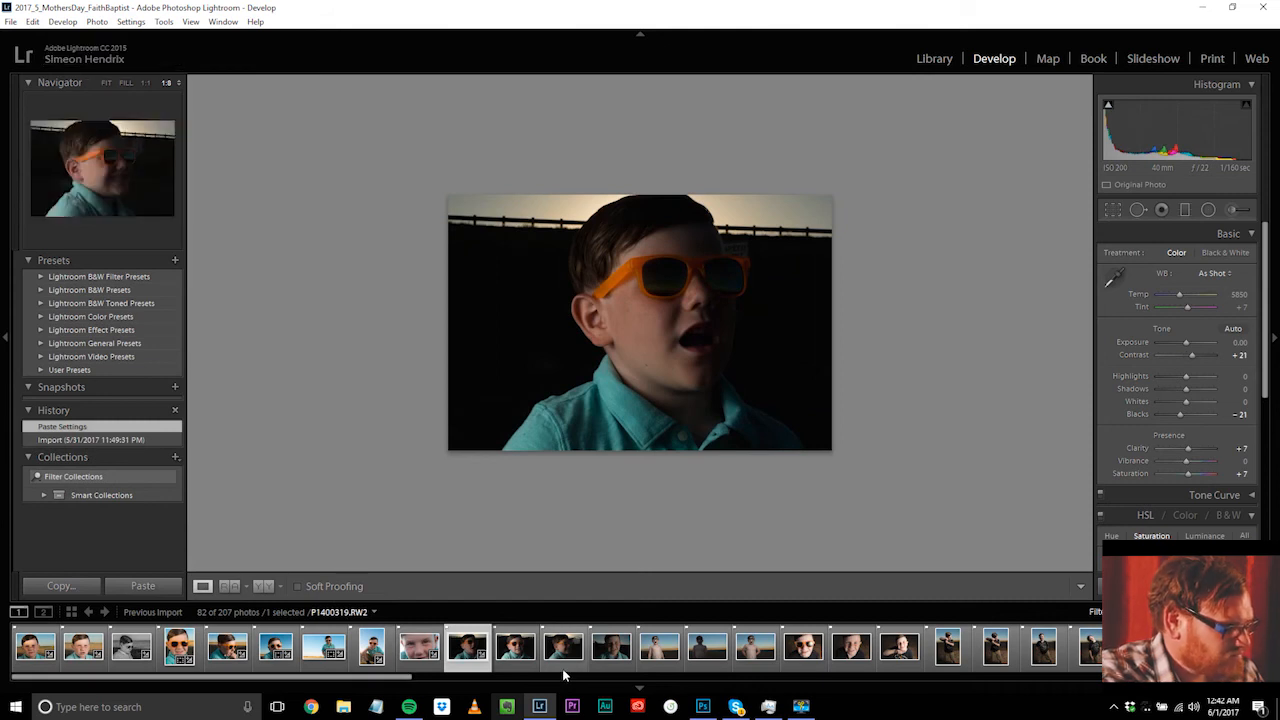
key("ctrl+z")
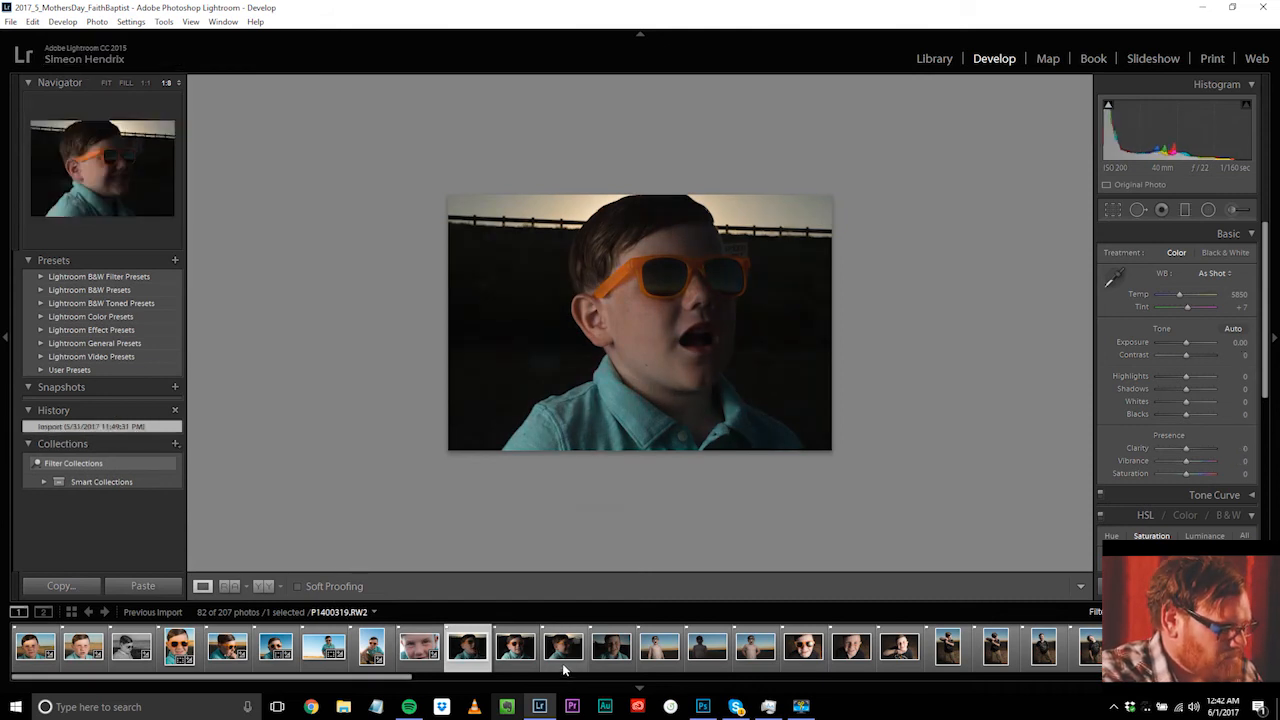
Step: Remove the open-mouthed sunglasses portrait from the catalog without deleting its file from disk
left_click(660, 378)
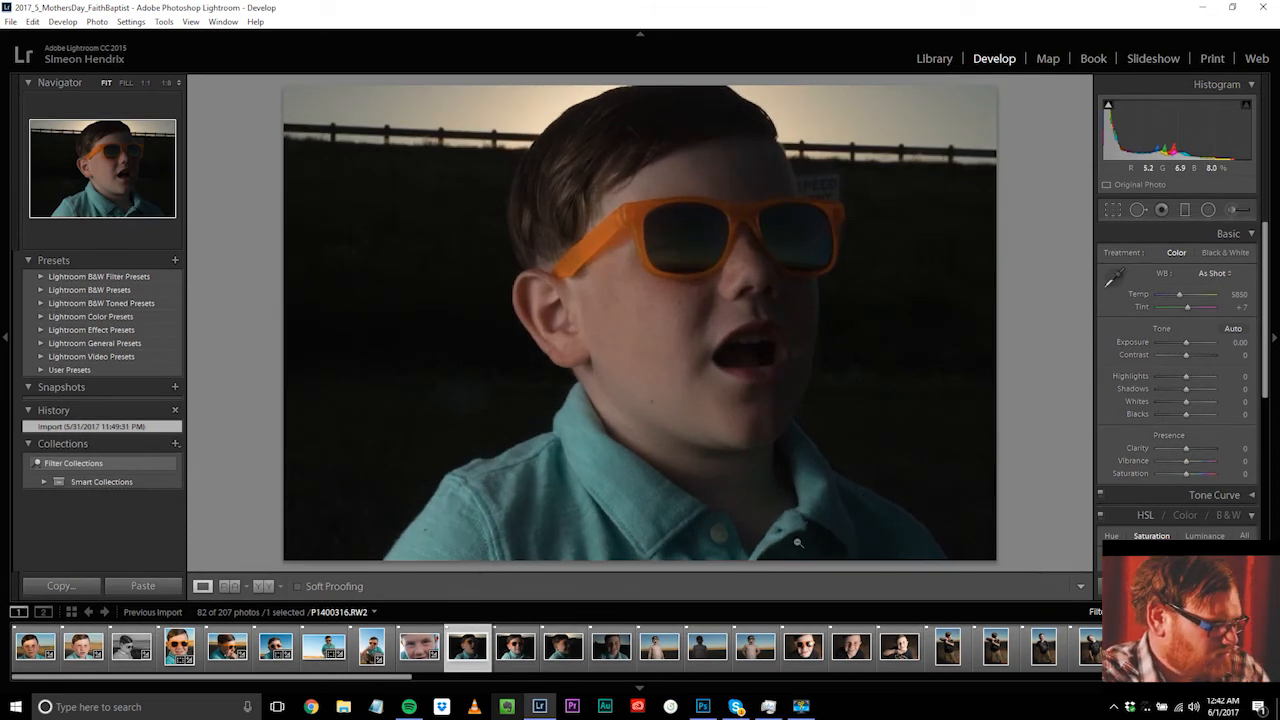
left_click(520, 652)
key("Delete")
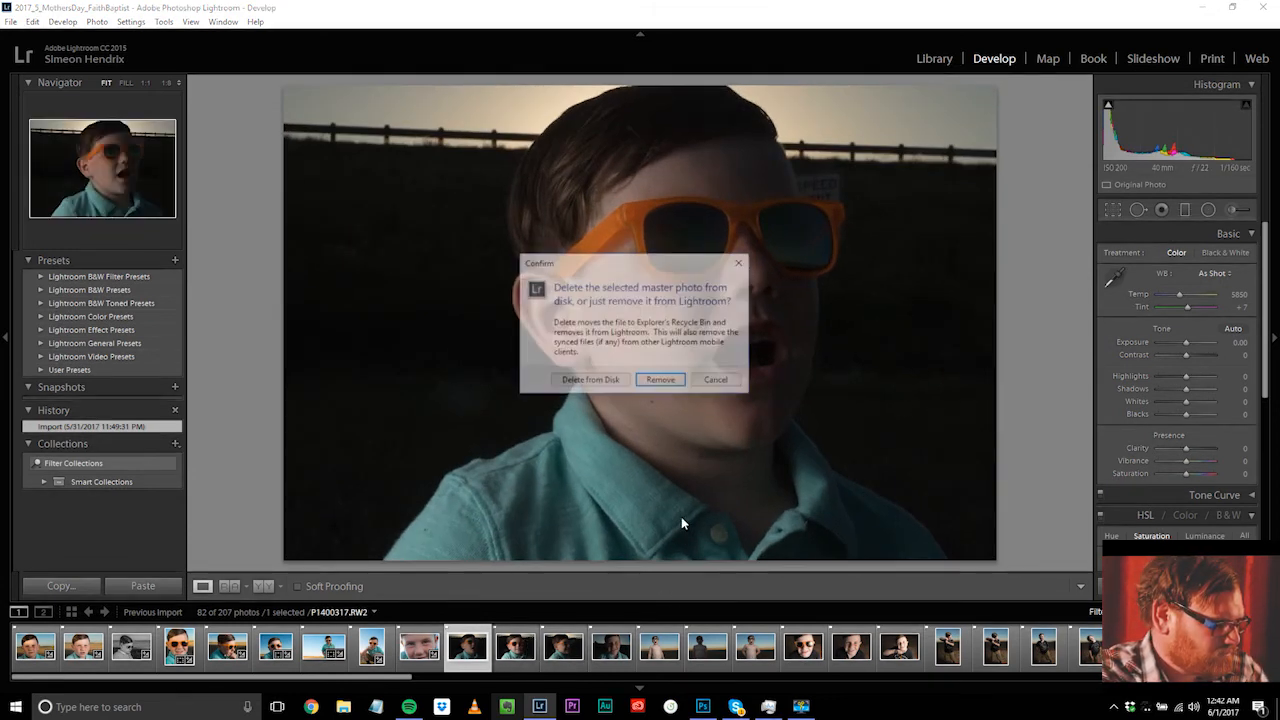
left_click(657, 384)
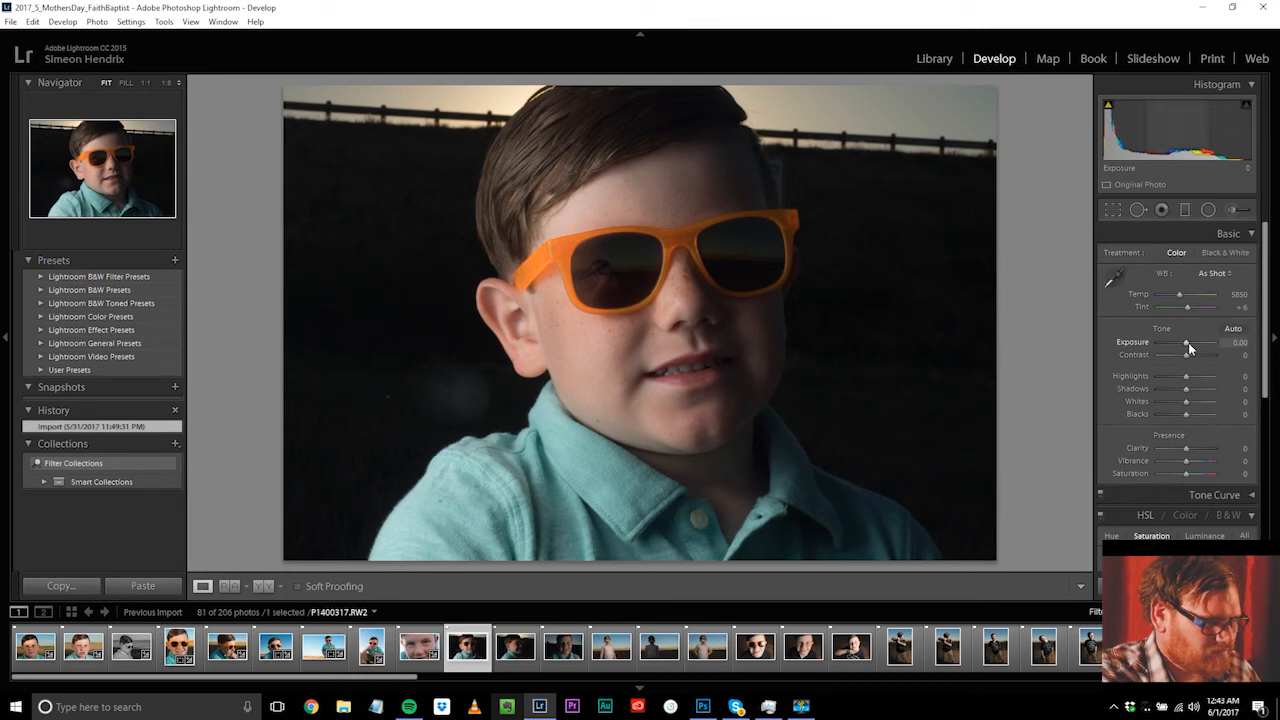
Step: Set the front-facing sunglasses portrait's Exposure to −0.12, Shadows to −7 and Saturation to +33
left_click_drag(1188, 347, 1187, 342)
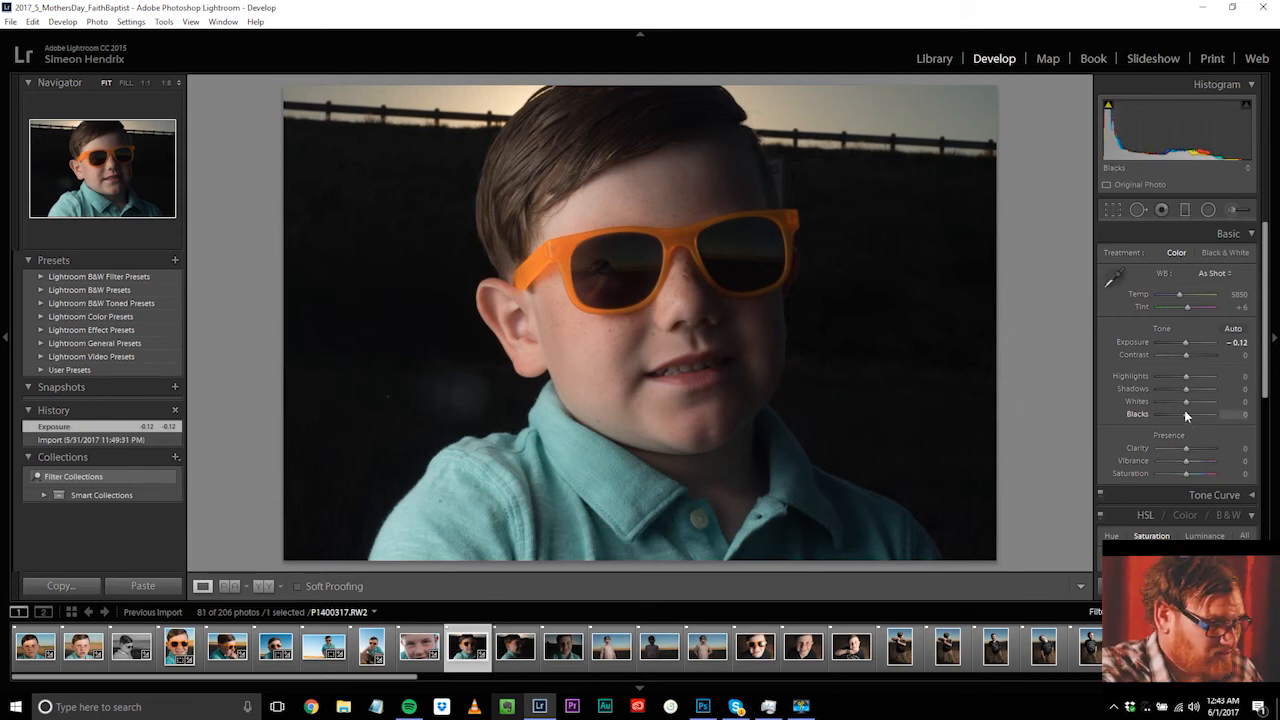
left_click_drag(1191, 395, 1184, 394)
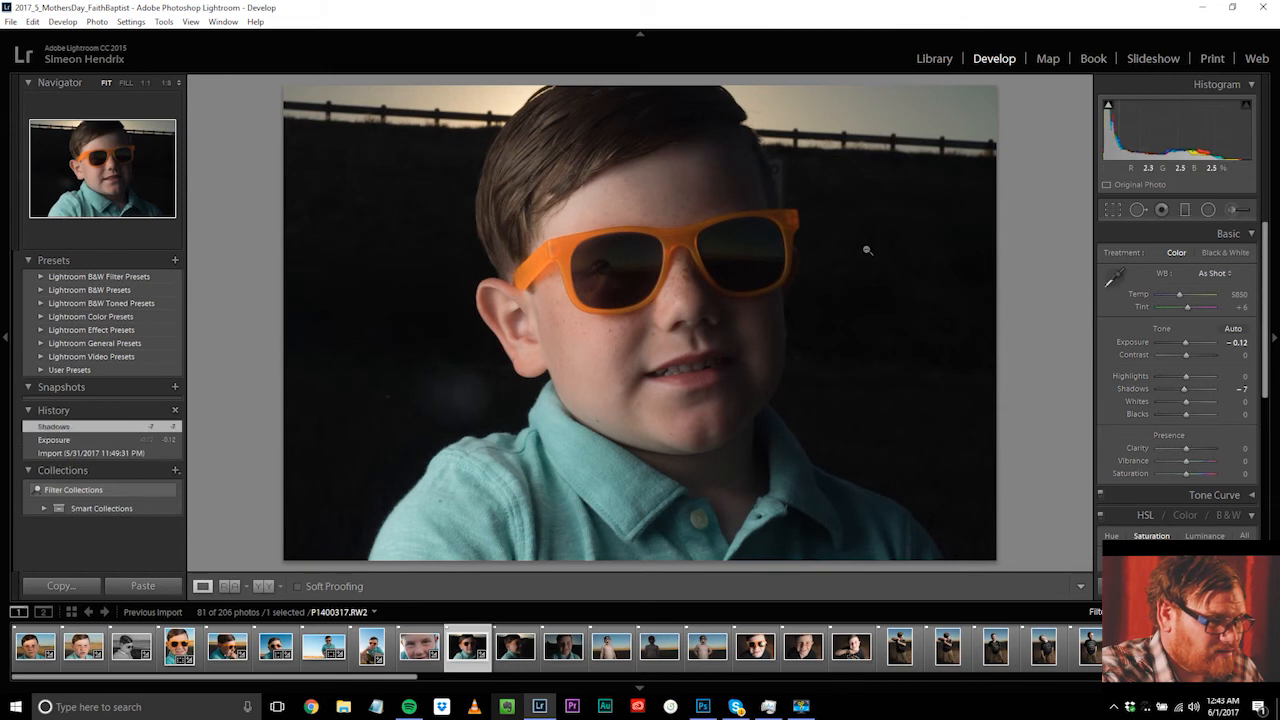
left_click(1113, 211)
left_click(1114, 212)
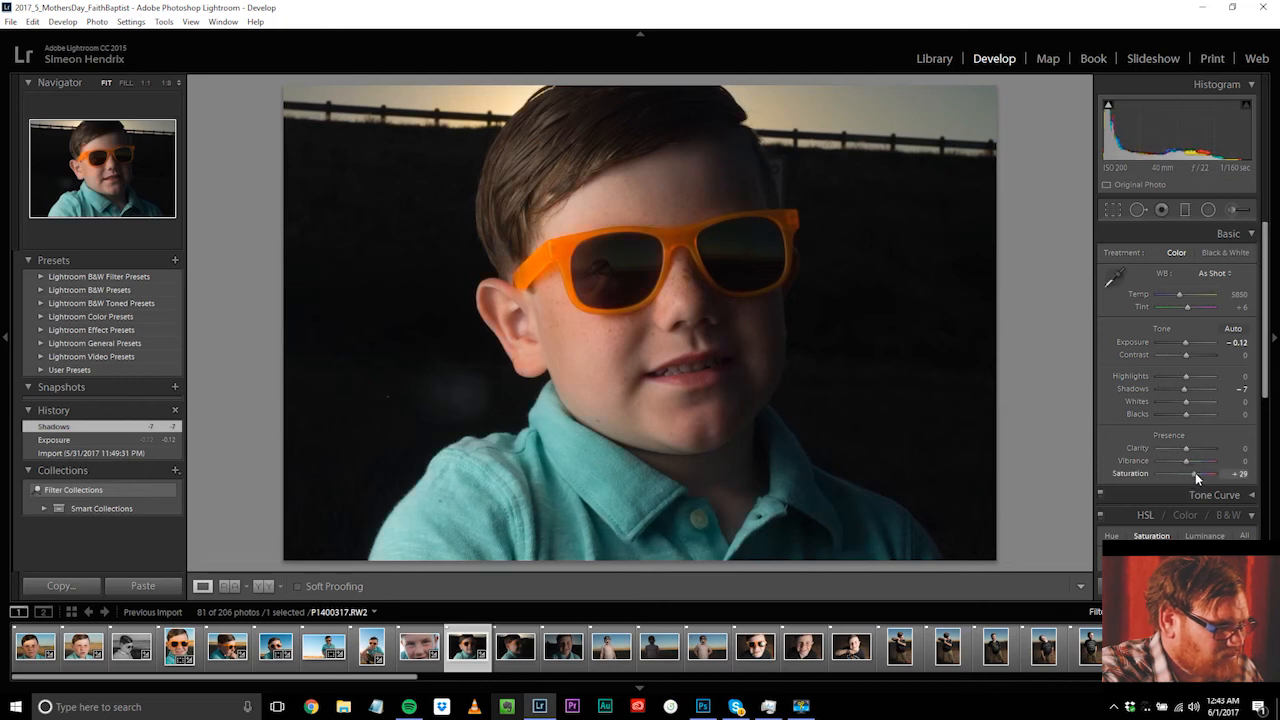
left_click_drag(1197, 474, 1197, 474)
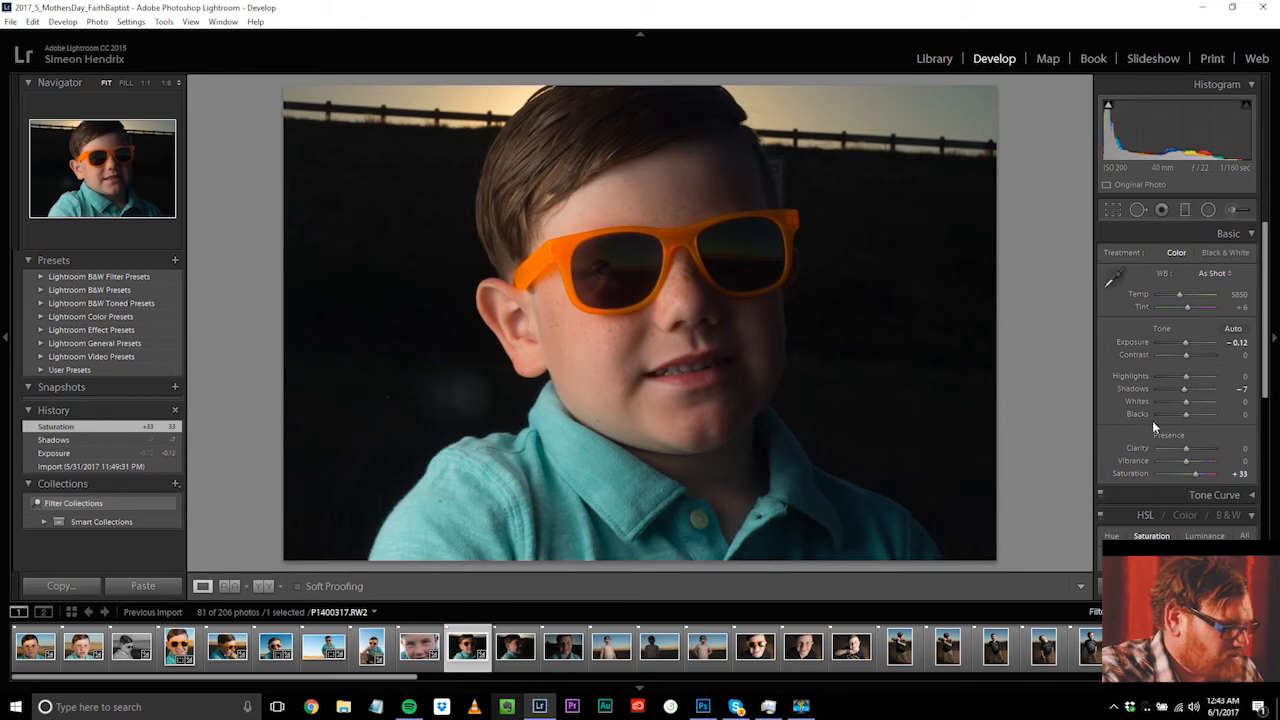
Step: Heal the faint light spots in the dark background beside the boy's shoulder with size 78 Spot Removal
left_click(1138, 210)
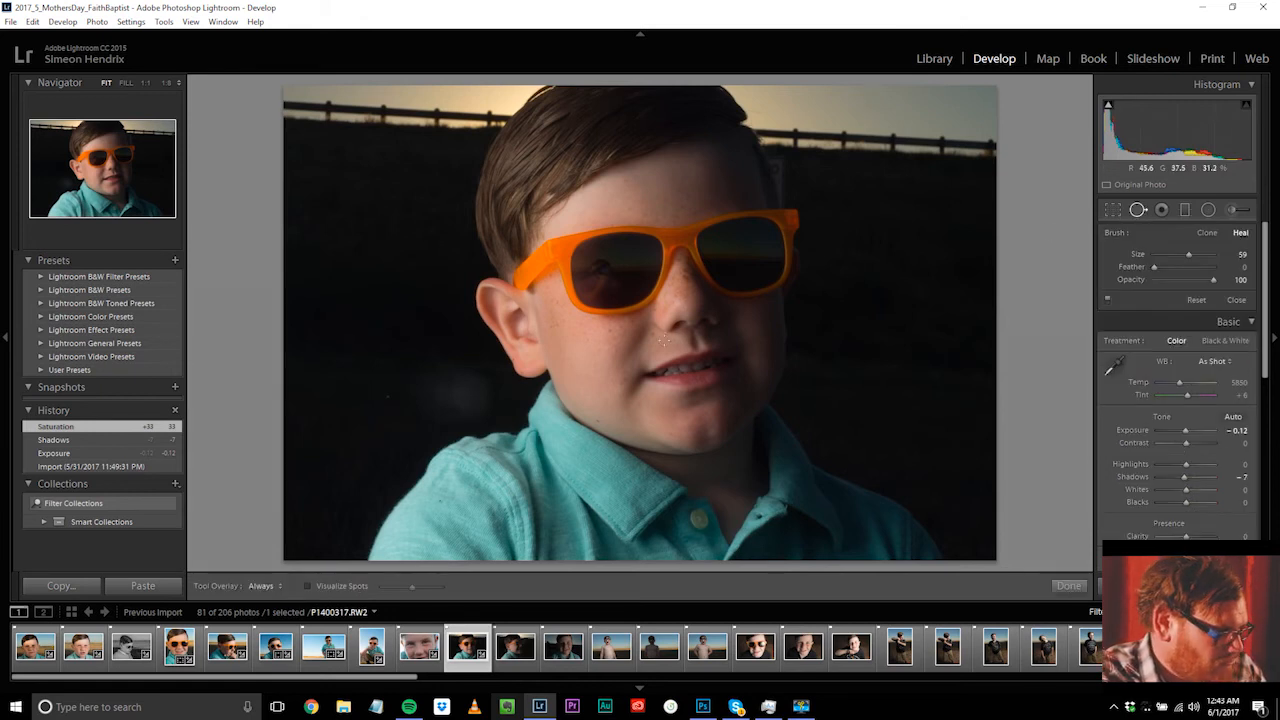
scroll(447, 387, "up", 5)
left_click(440, 396)
mouse_move(462, 368)
left_mouse_down()
mouse_move(459, 406)
mouse_move(481, 404)
mouse_move(473, 374)
mouse_move(438, 394)
mouse_move(462, 422)
left_mouse_up()
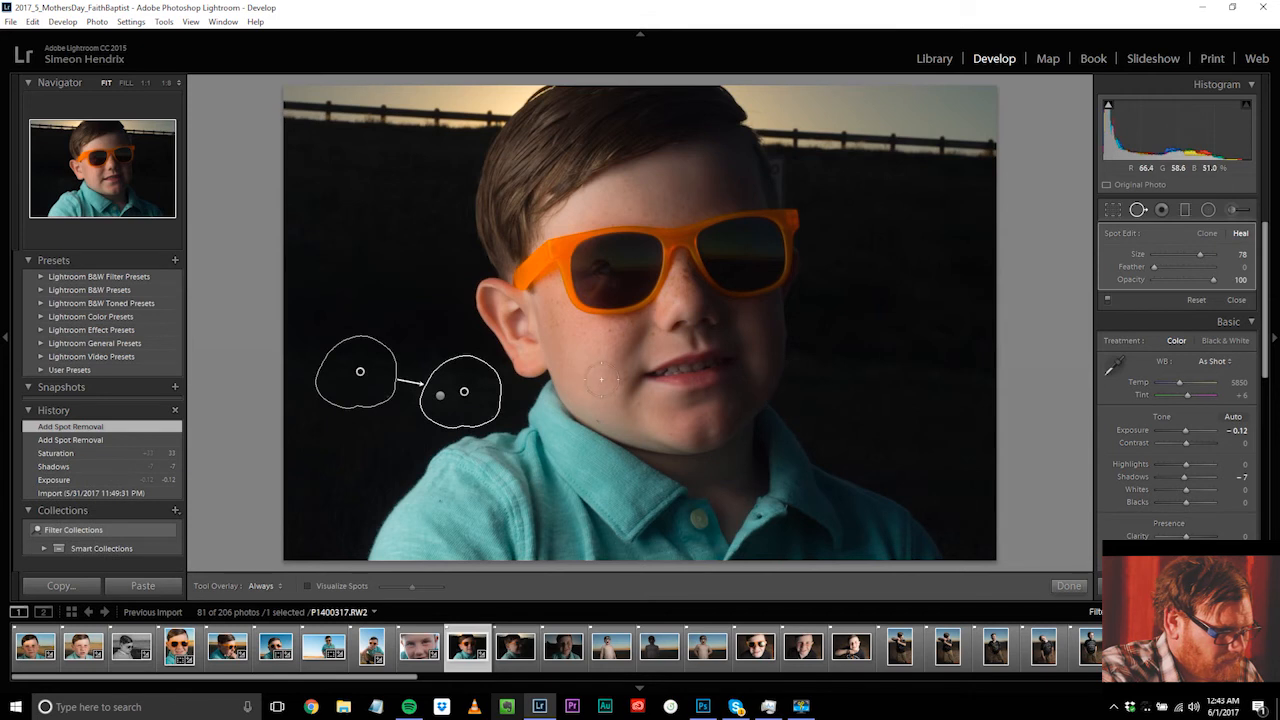
left_click(1068, 586)
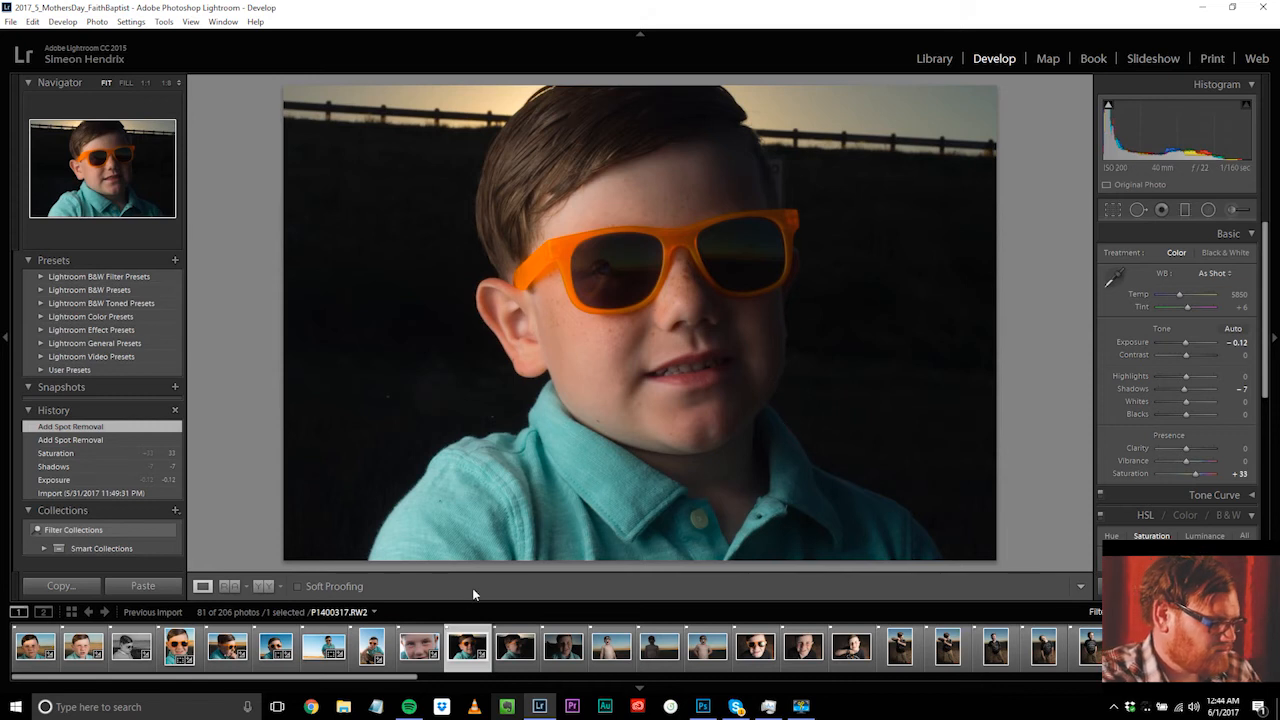
Step: Copy this portrait's develop settings, leaving out Spot Removal and Crop
key("ctrl+shift+c")
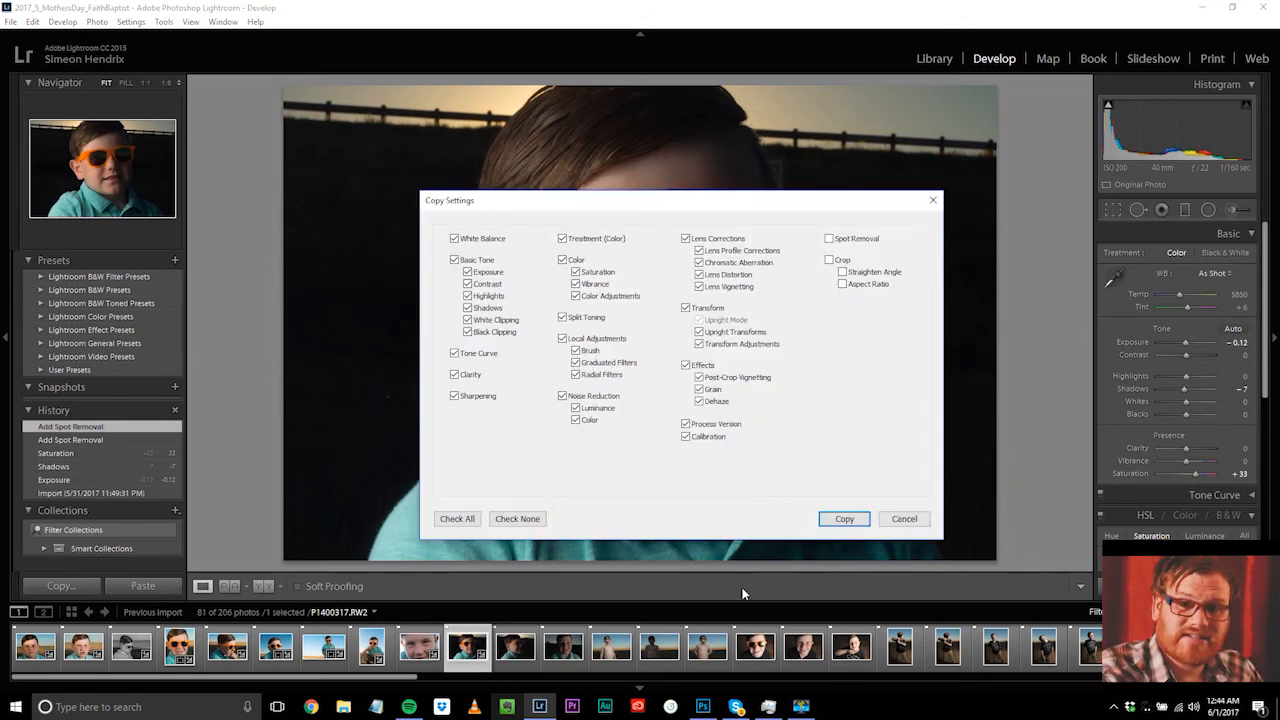
left_click(847, 520)
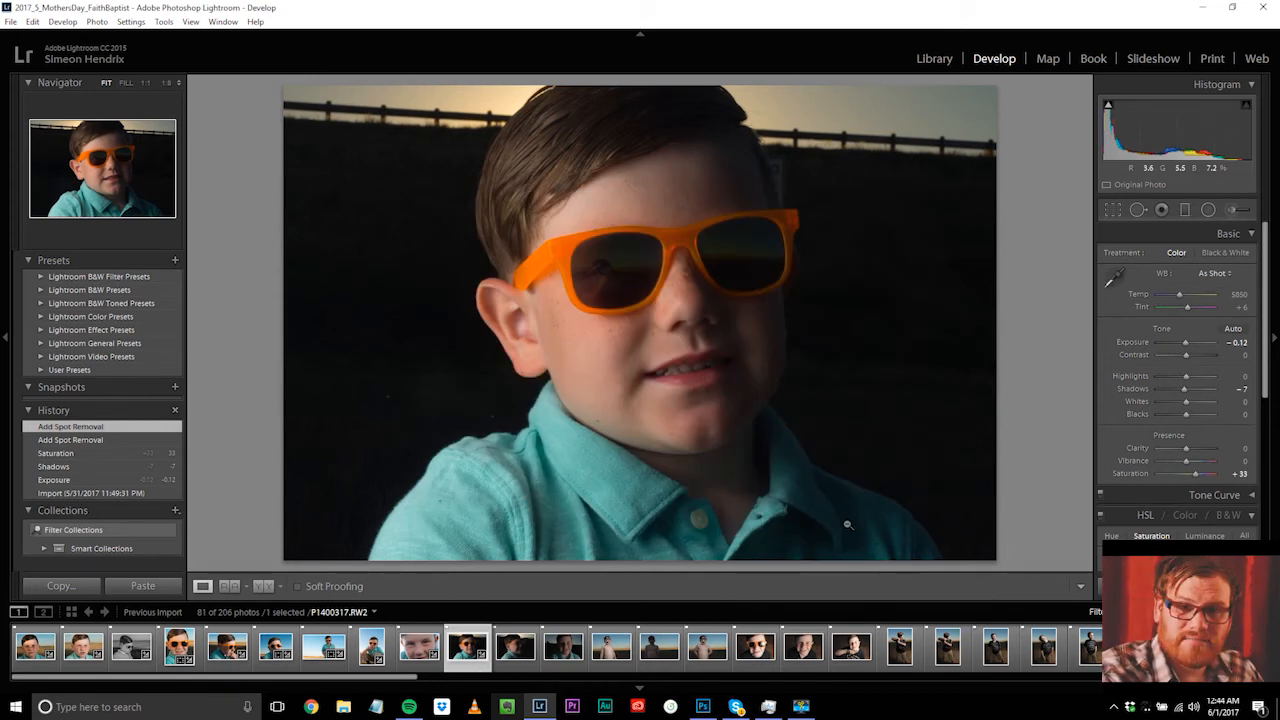
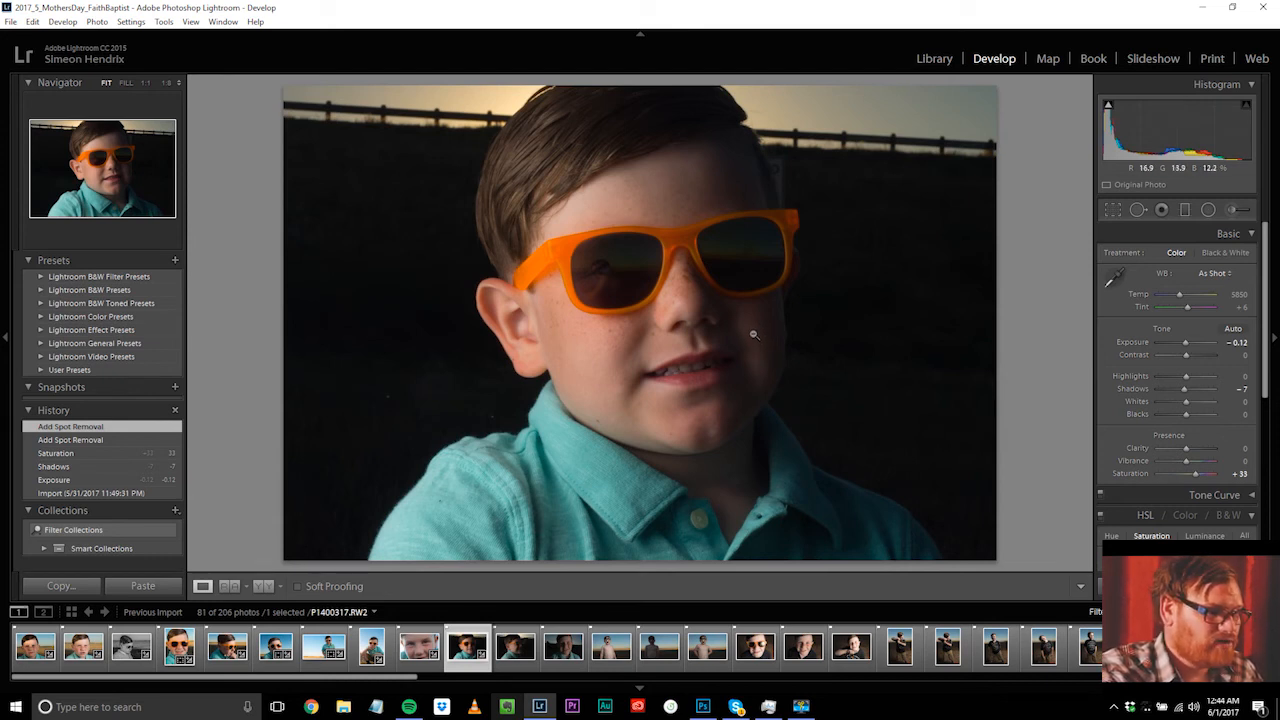
Step: Paste the copied settings onto the smiling sunglasses portrait with the speed limit sign and raise its Whites to +55
left_click(520, 662)
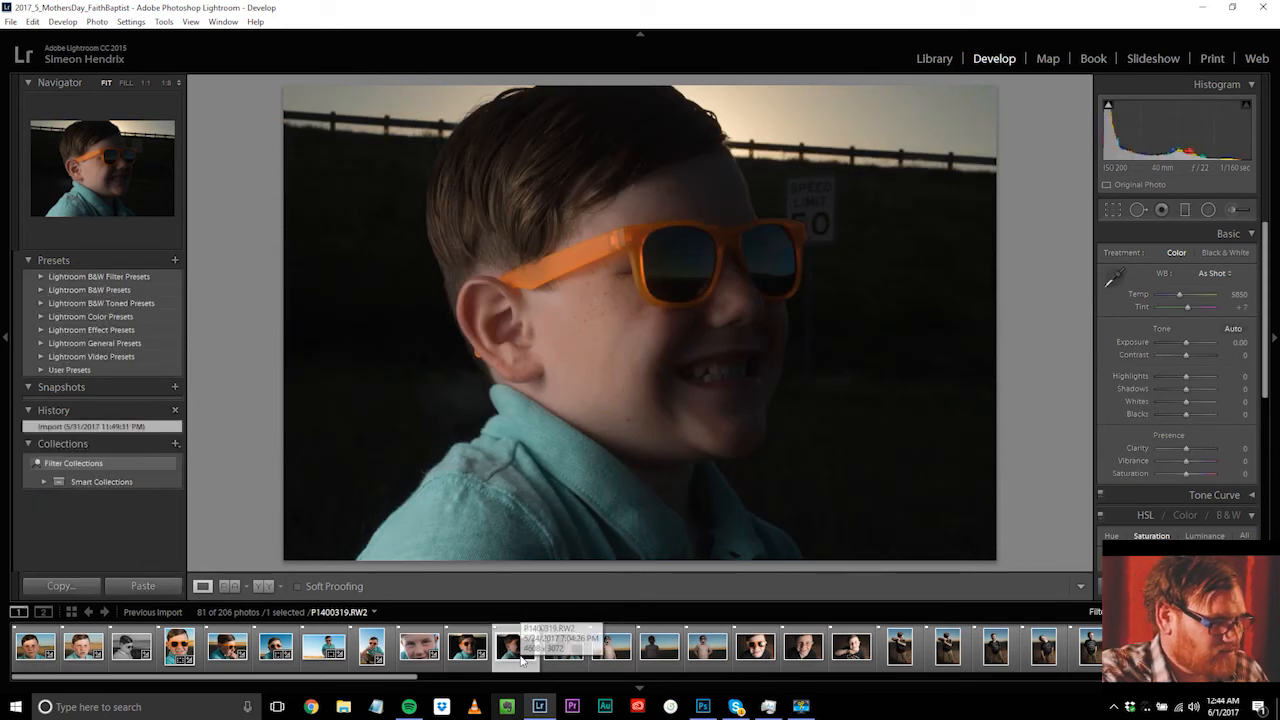
key("ctrl+shift+v")
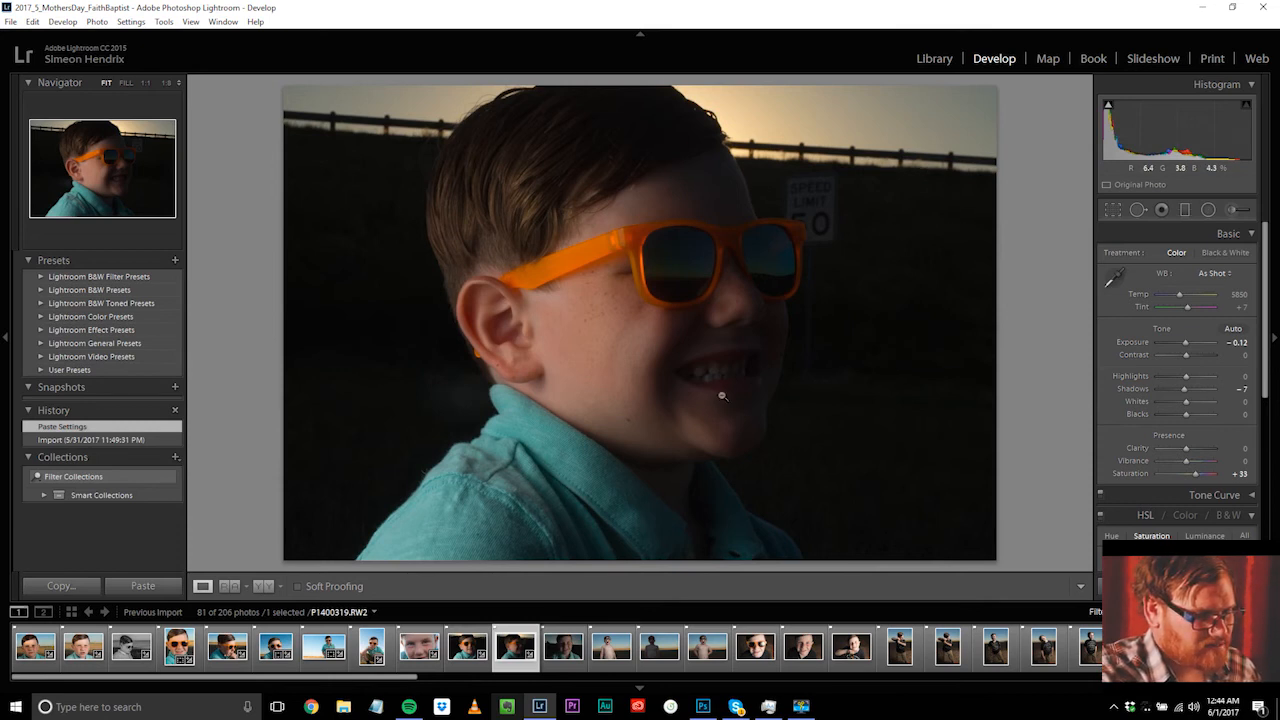
left_click_drag(1184, 343, 1184, 343)
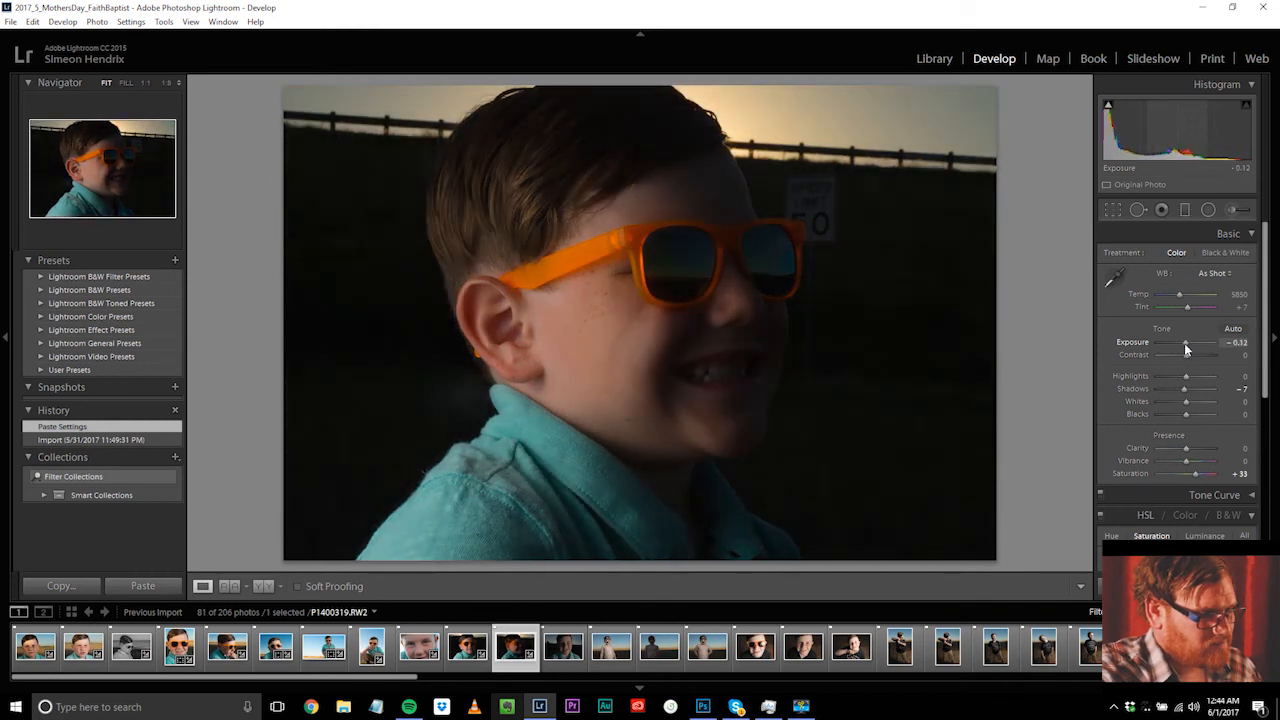
mouse_move(1186, 402)
left_mouse_down()
mouse_move(1212, 403)
mouse_move(1200, 407)
left_mouse_up()
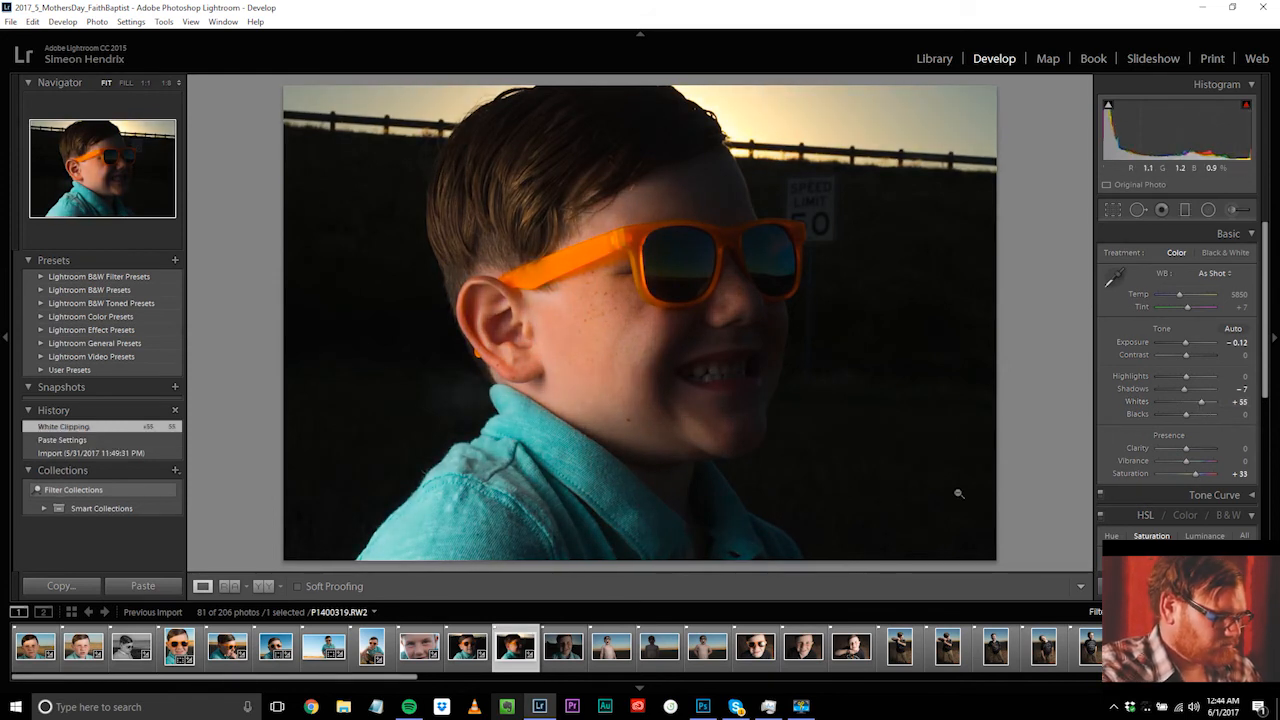
Step: Paste the copied develop settings onto the next dark portrait of the boy without sunglasses, P1400324
left_click(565, 648)
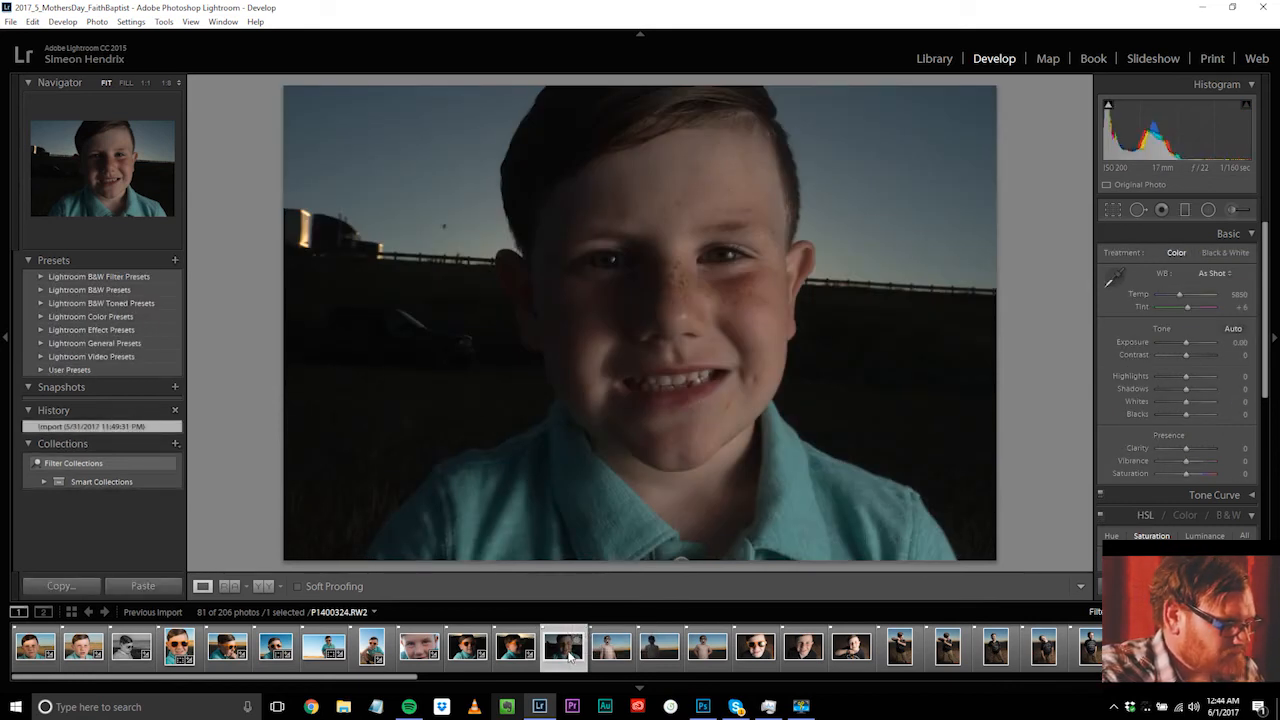
key("ctrl+shift+v")
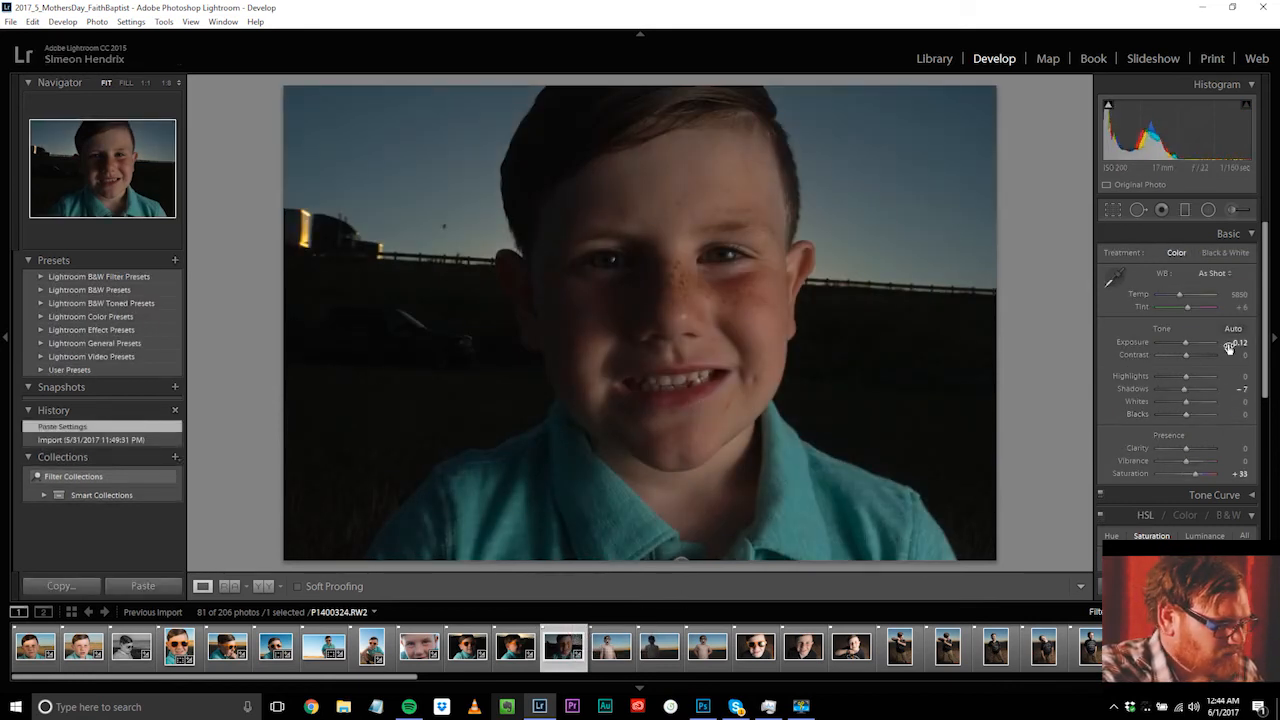
Step: Set the portrait's Exposure to +0.71, and in HSL set Aqua saturation to 4 and Blue saturation to +36
left_click_drag(1185, 342, 1190, 347)
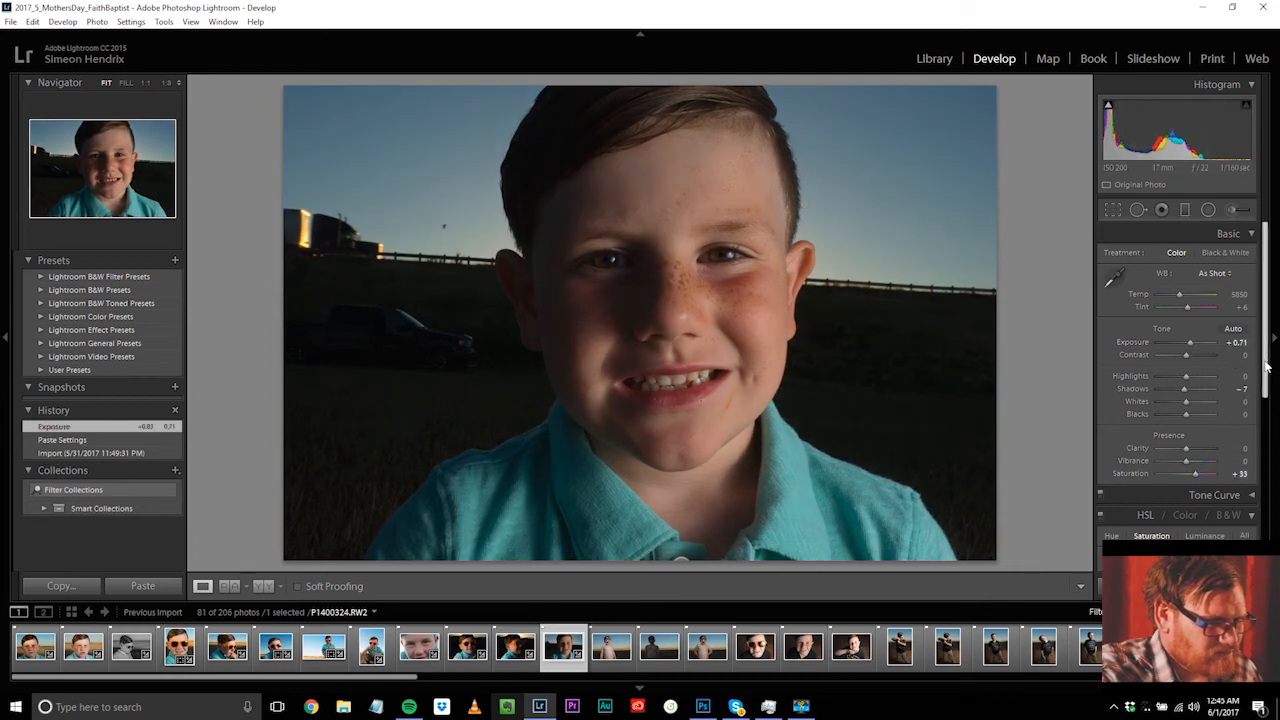
scroll(1266, 366, "down", 5)
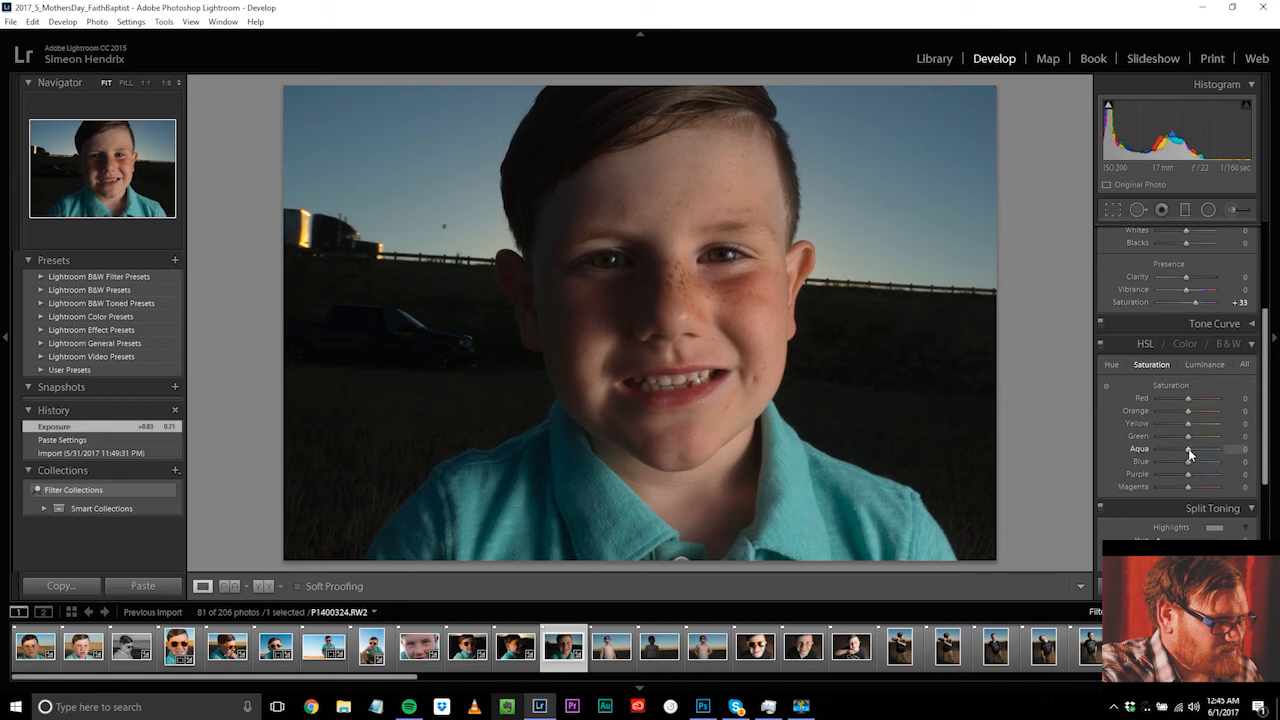
left_click_drag(1230, 453, 1201, 467)
Step: Change the portrait's white balance to the Cloudy setting
scroll(1240, 300, "up", 4)
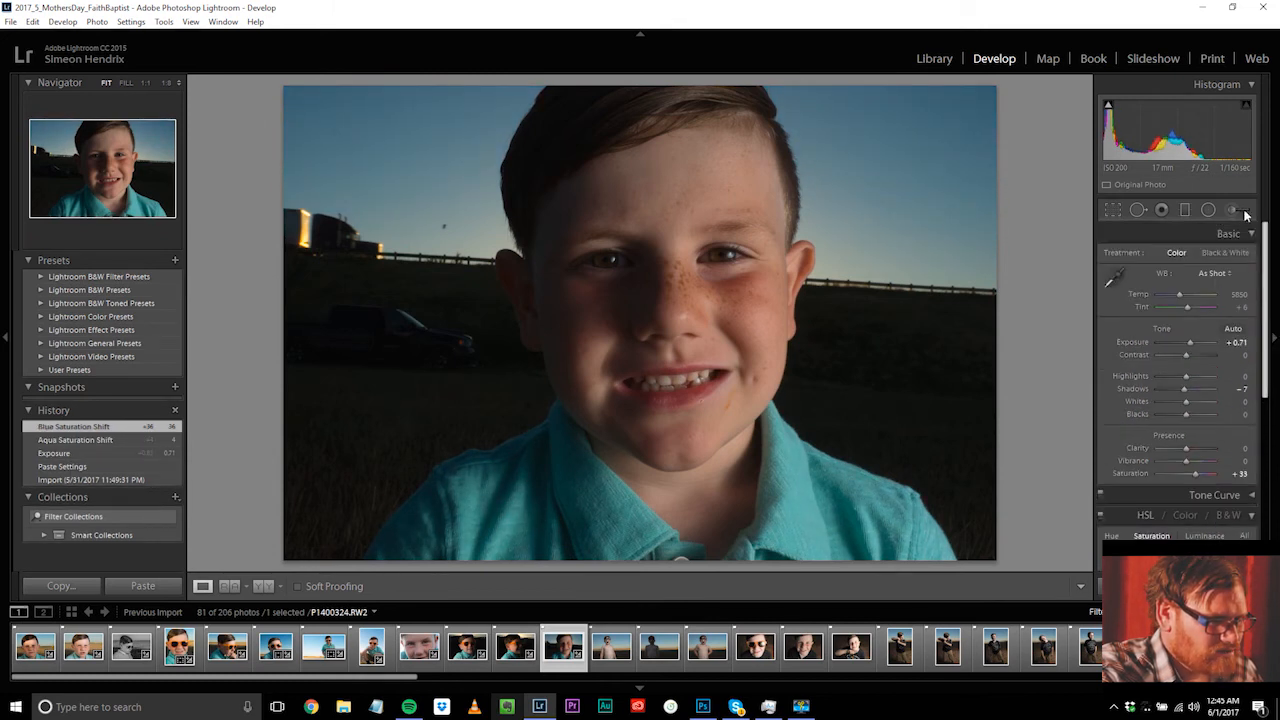
left_click(1213, 273)
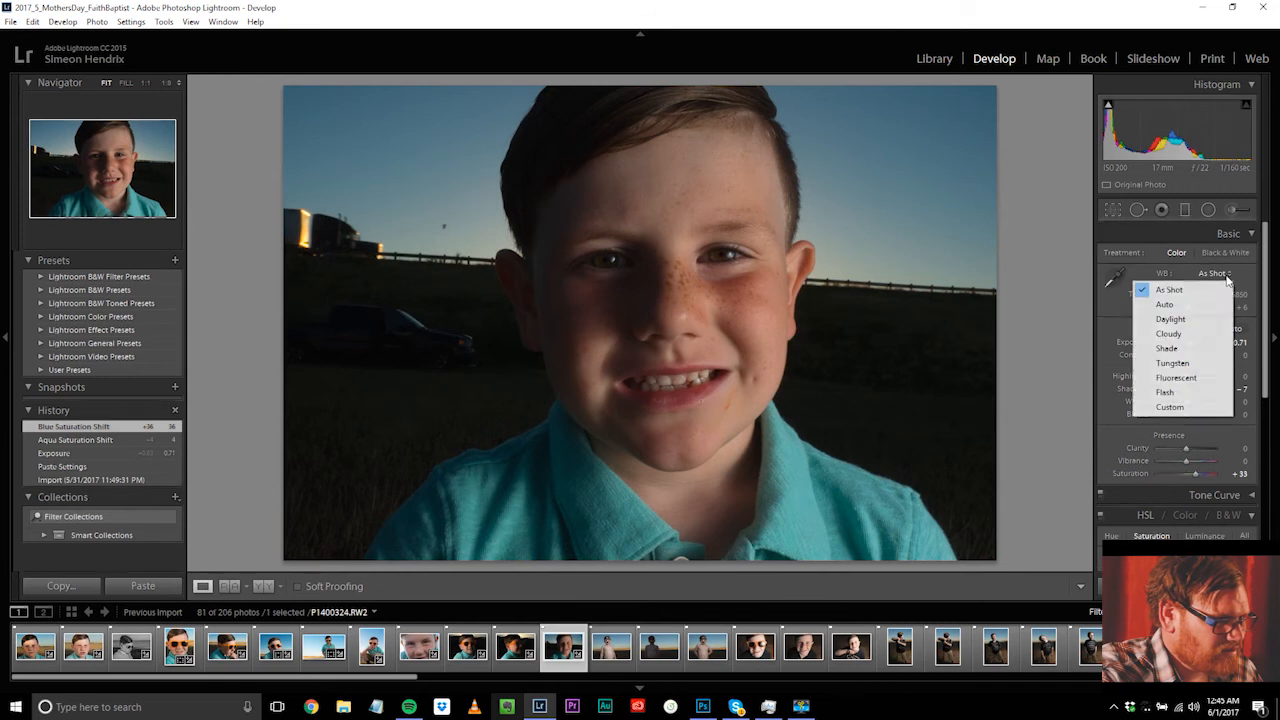
left_click(1196, 334)
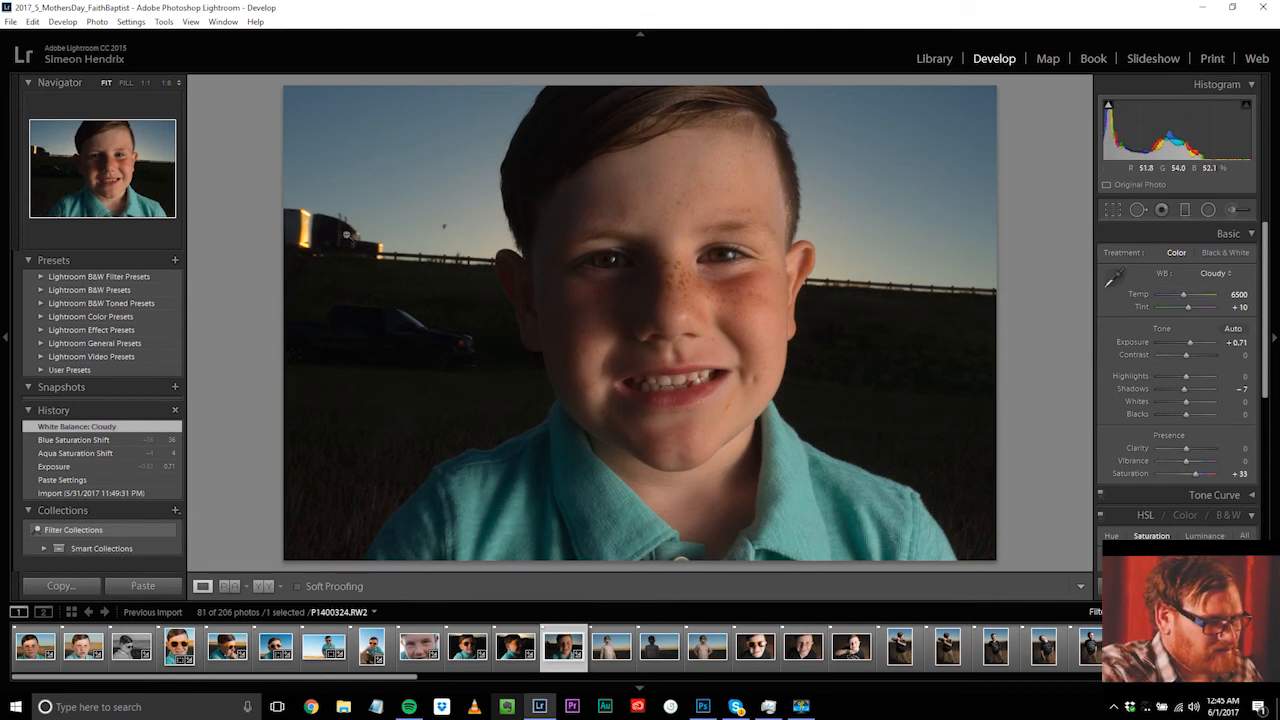
Step: Crop the portrait to a horizontal 4 x 5 / 8 x 10 frame tightly around the boy's face and collar
left_click(1112, 211)
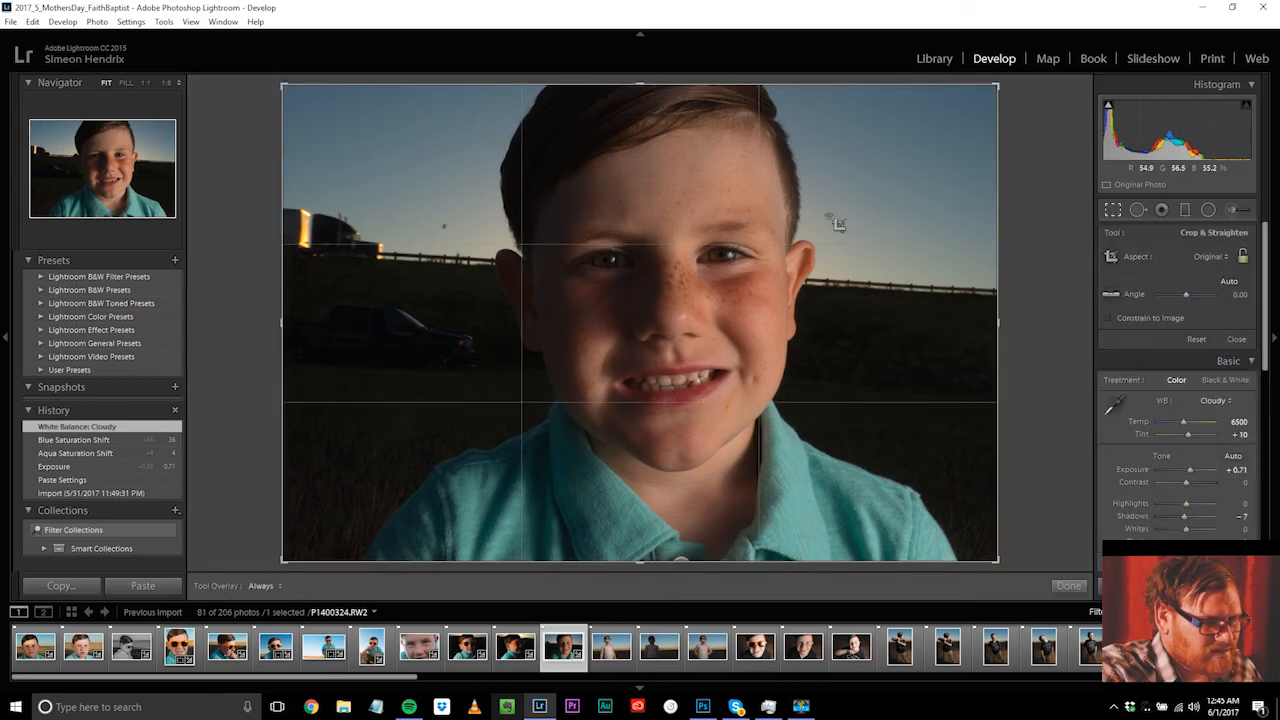
left_click(1225, 257)
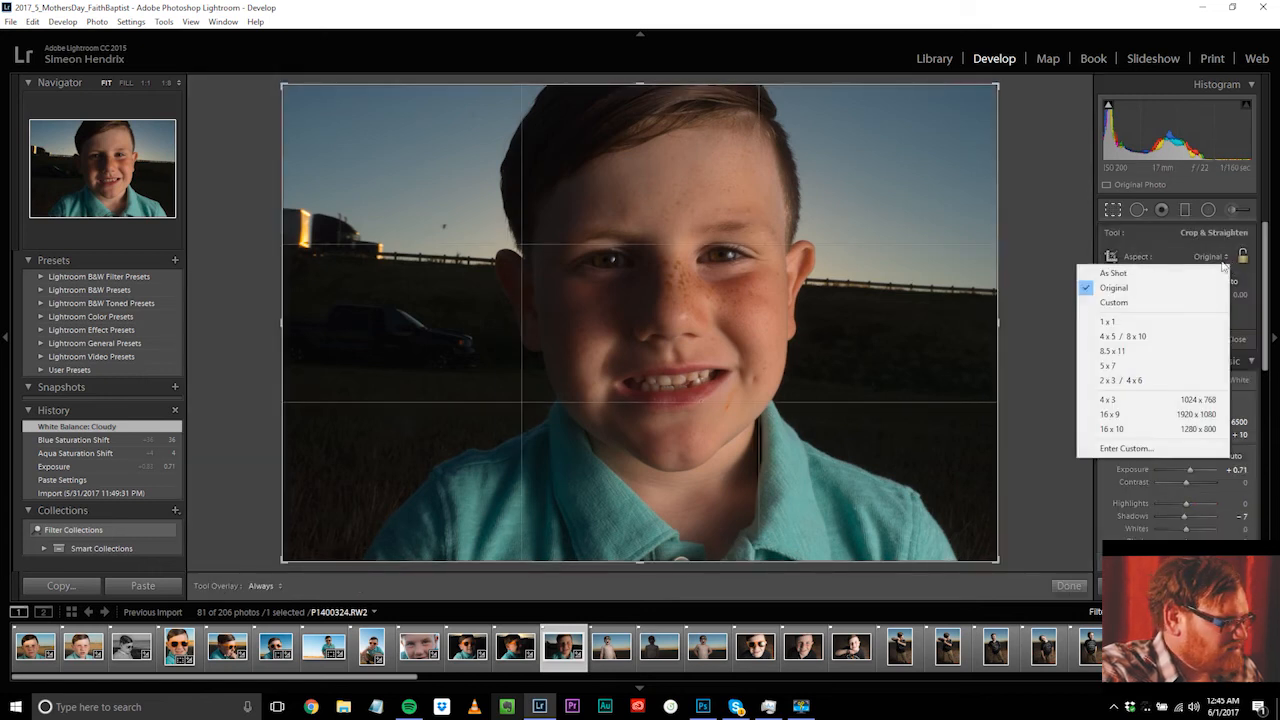
left_click(1130, 335)
left_click_drag(502, 211, 383, 226)
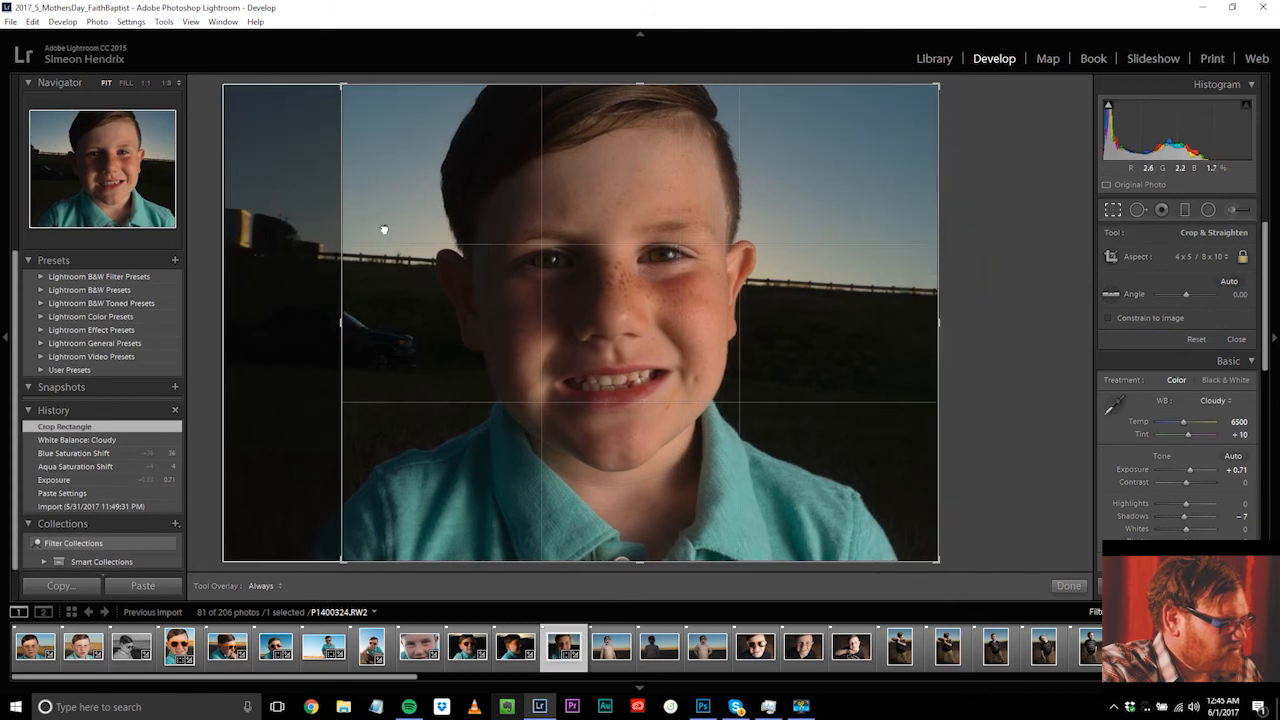
left_click_drag(342, 86, 363, 114)
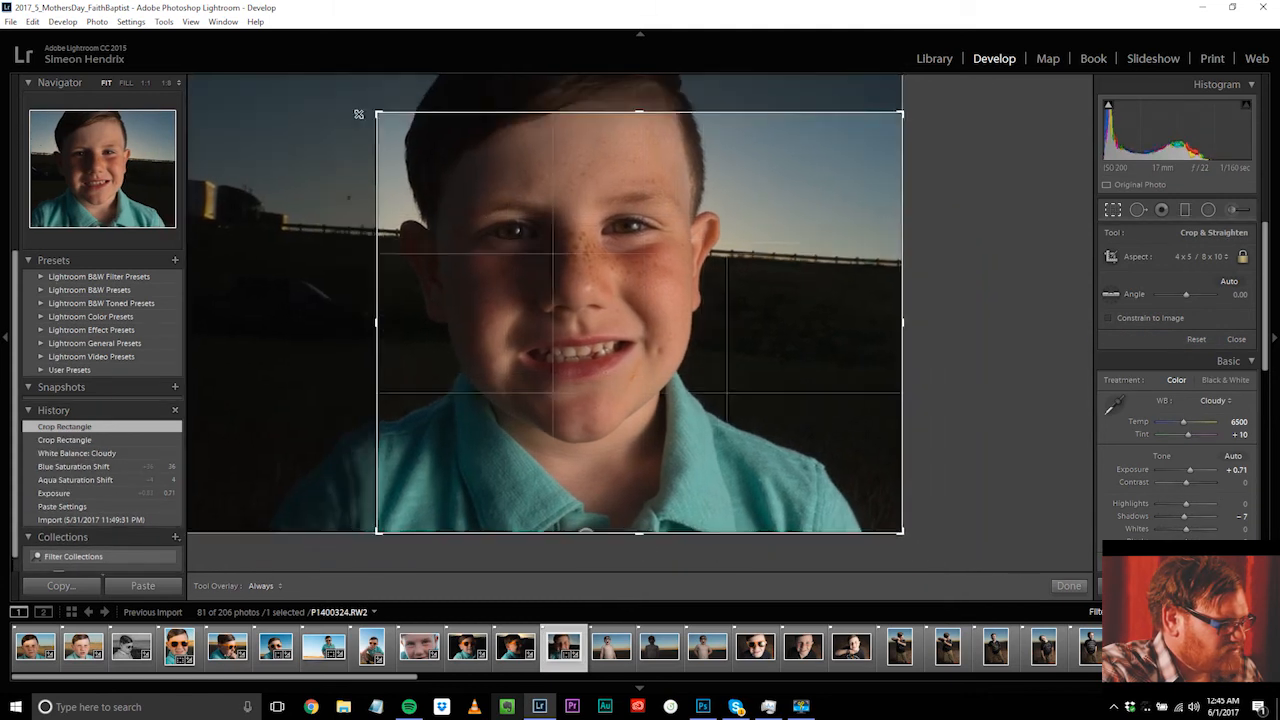
mouse_move(441, 287)
left_mouse_down()
mouse_move(414, 289)
mouse_move(429, 283)
left_mouse_up()
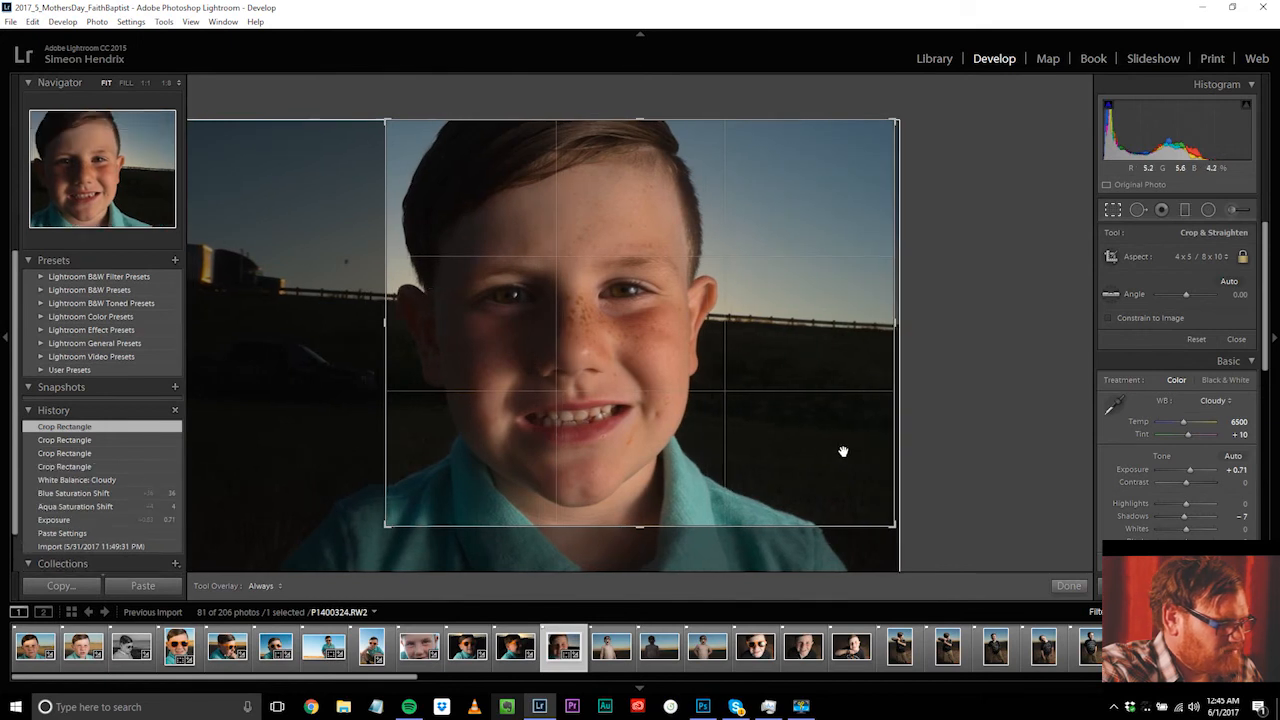
left_click_drag(893, 527, 866, 506)
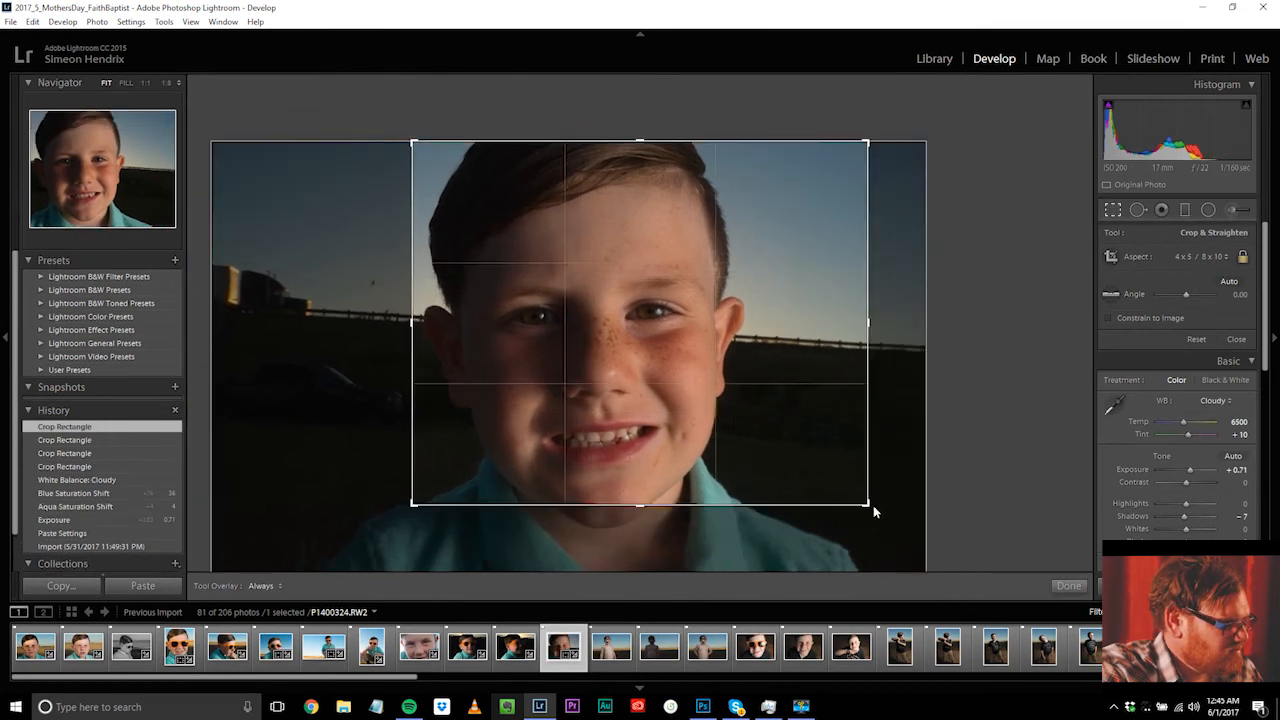
left_click_drag(720, 367, 729, 374)
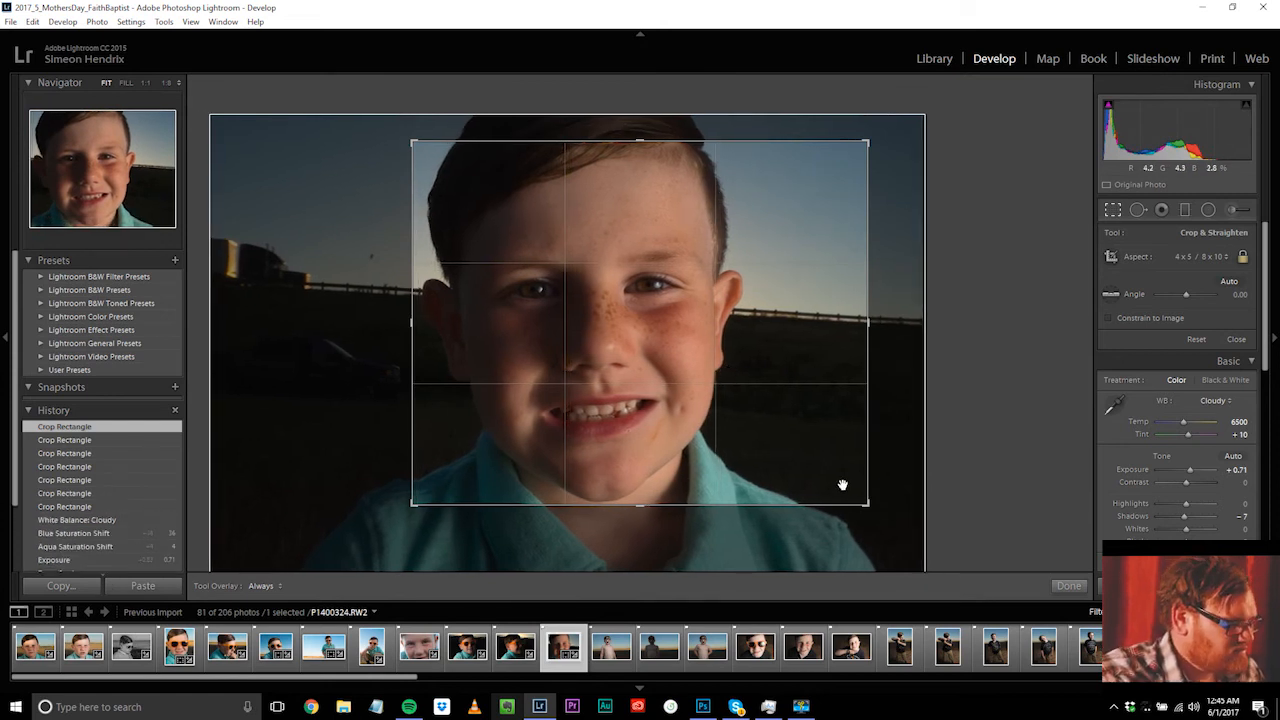
key("Return")
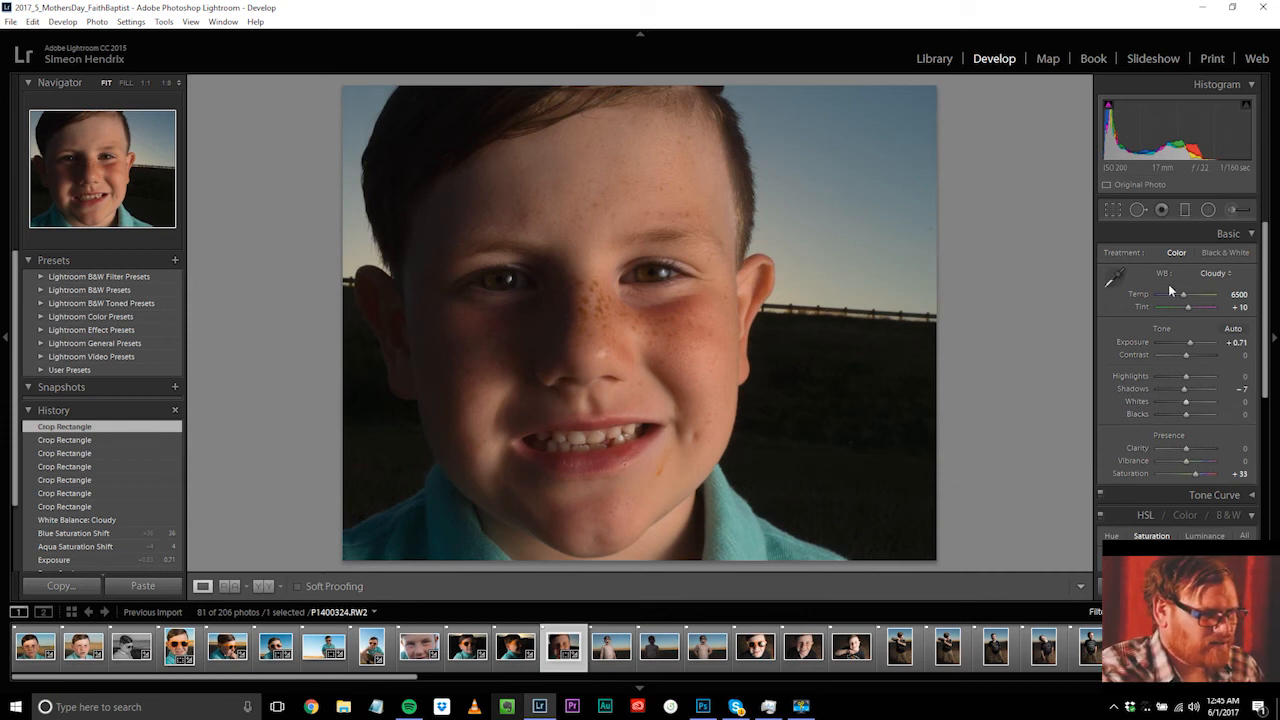
Step: Change the crop's aspect ratio to 8.5 x 11 and undo the accidental rotation of the photo
left_click(1113, 210)
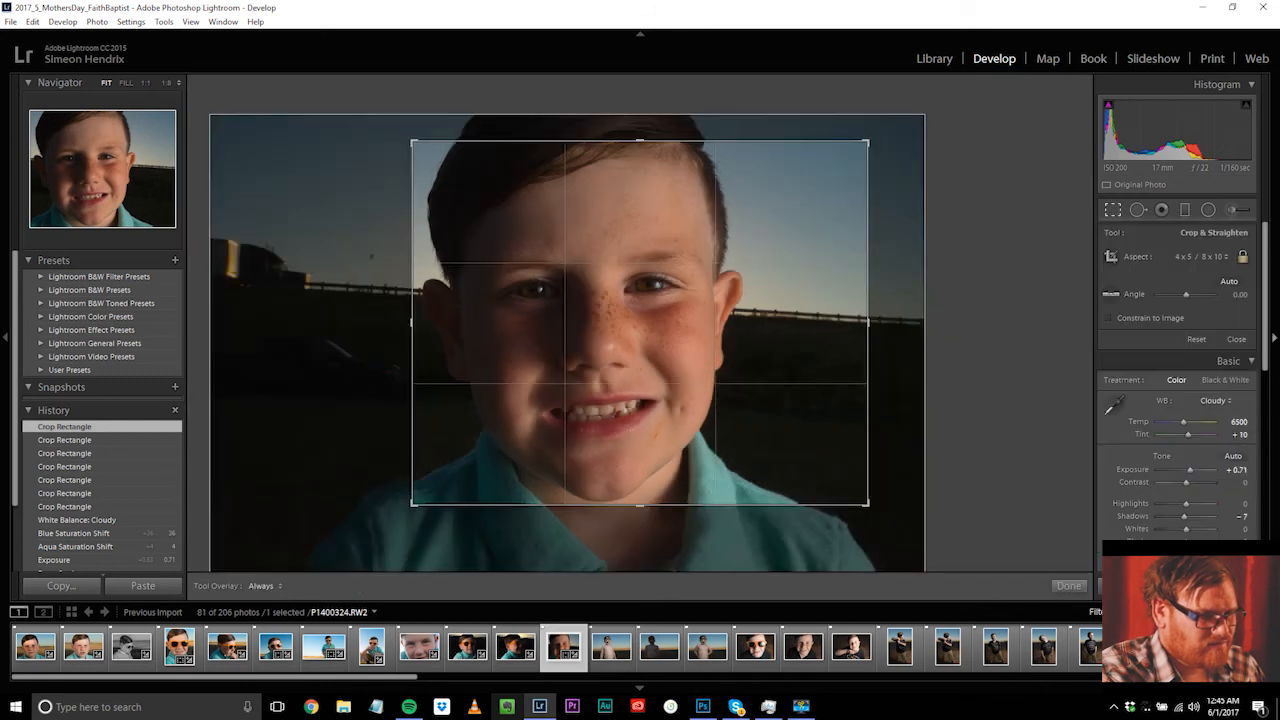
left_click(1230, 258)
left_click(1207, 346)
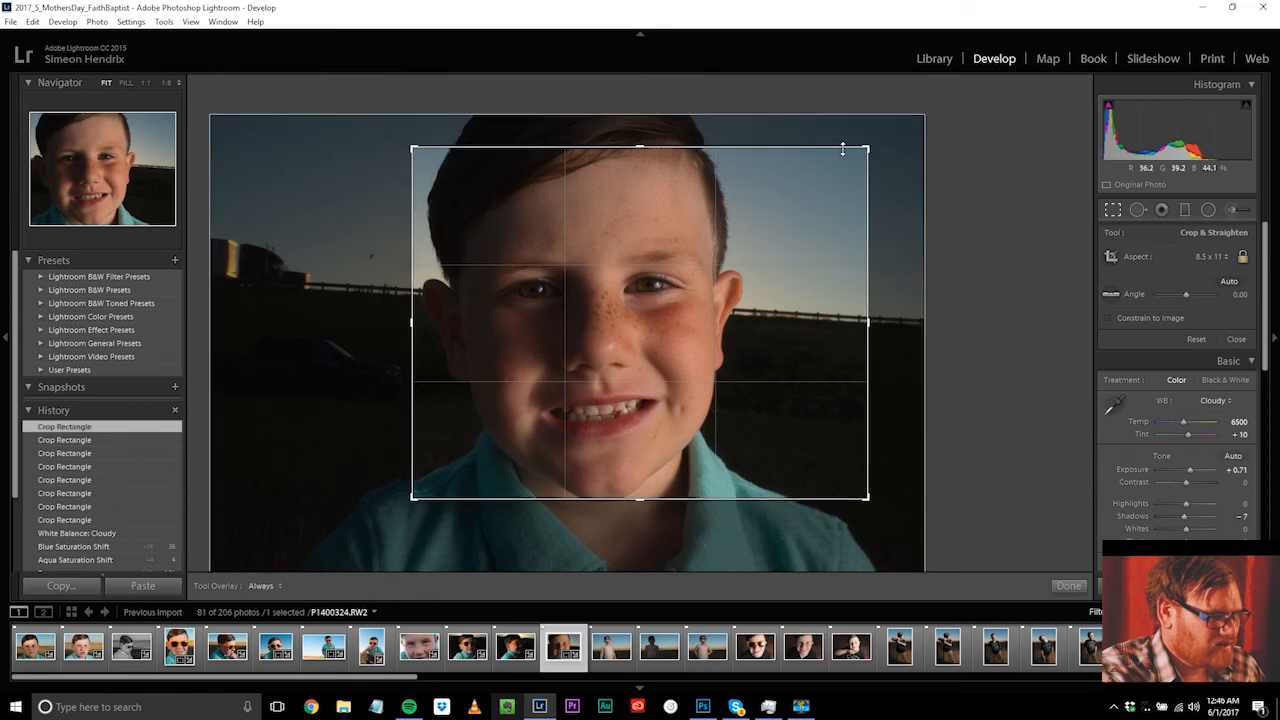
left_click_drag(869, 143, 848, 139)
key("ctrl+z")
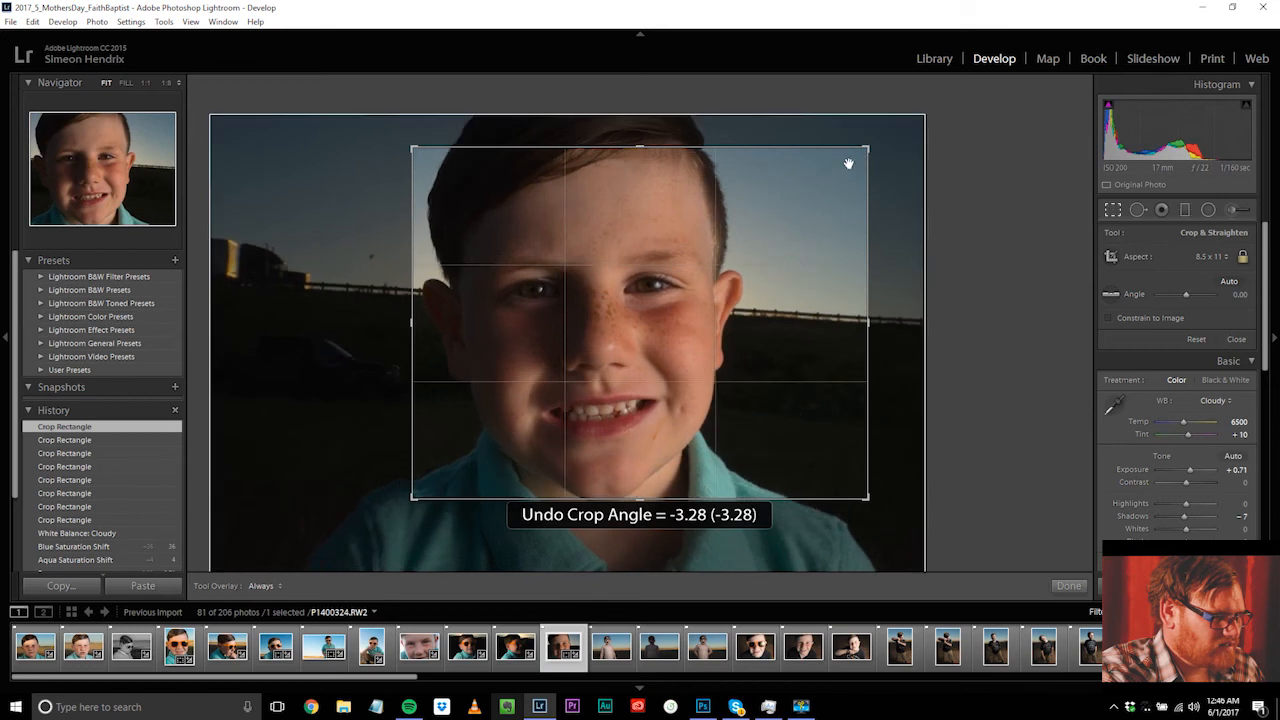
Step: Turn the 8.5 x 11 crop into a vertical frame holding the boy's head and collar, and apply it
left_click_drag(810, 179, 919, 286)
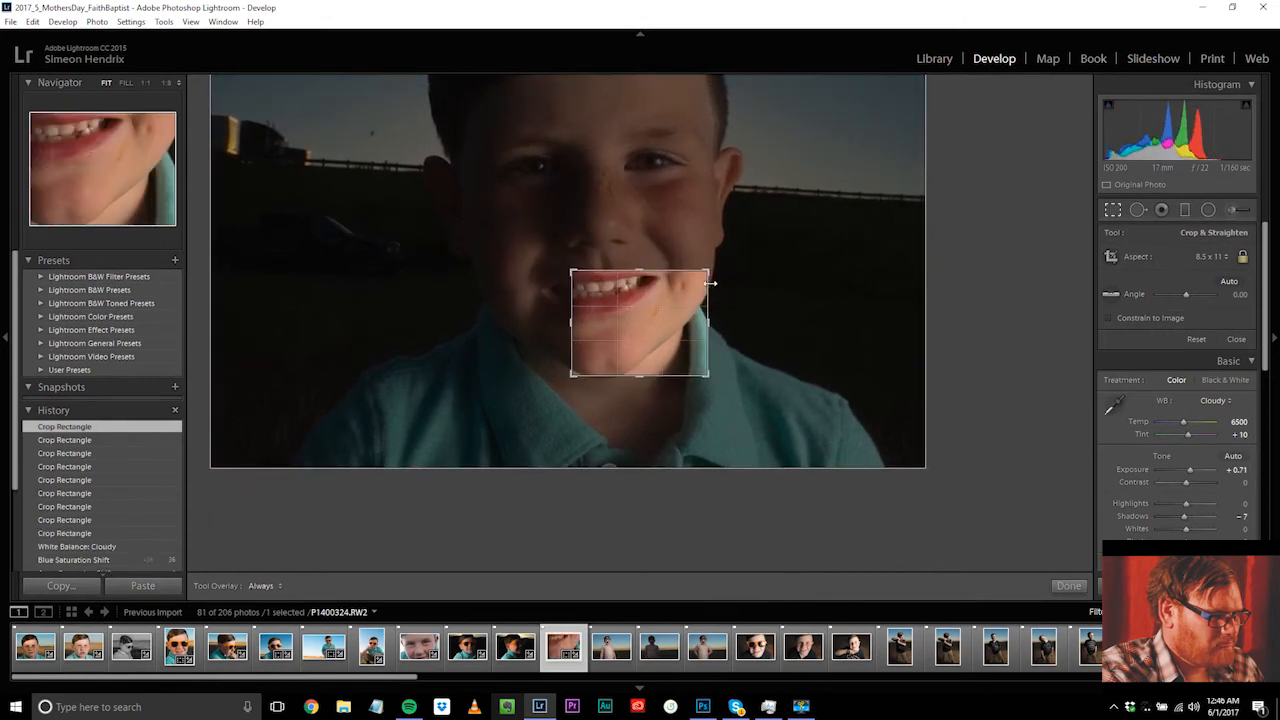
left_click_drag(708, 271, 531, 51)
left_click_drag(606, 316, 555, 410)
left_click_drag(758, 495, 808, 551)
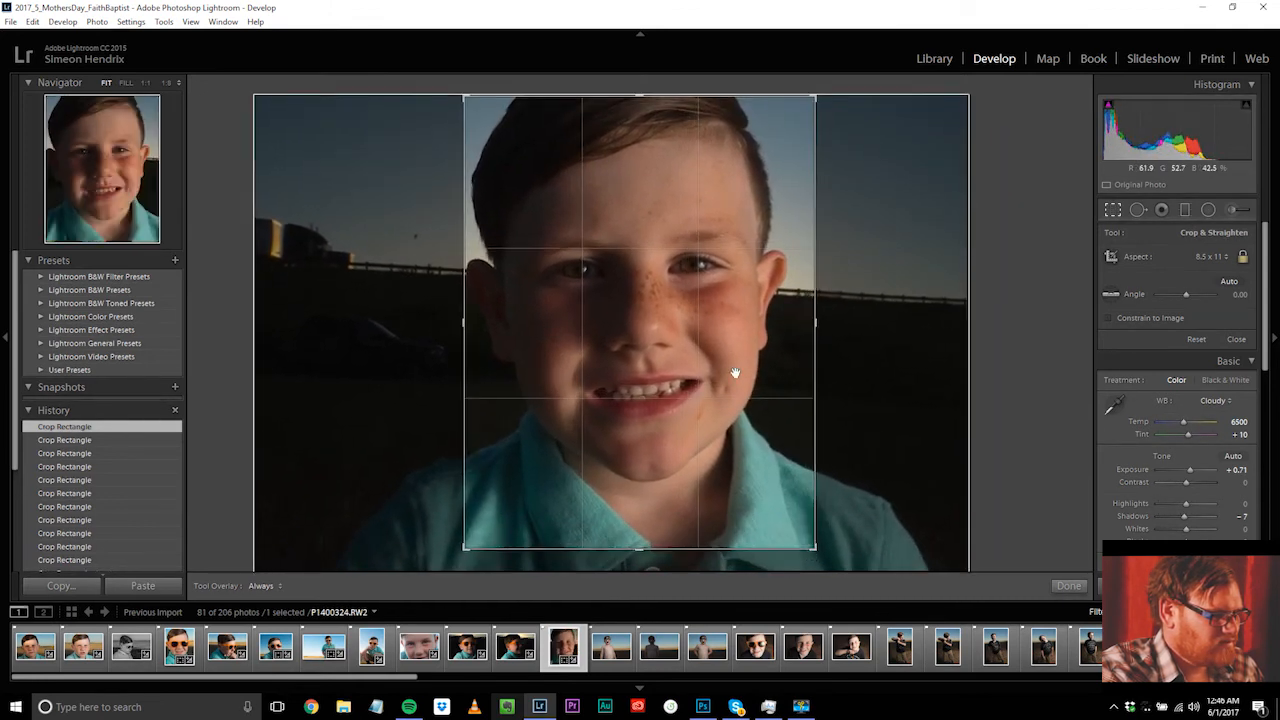
left_click_drag(698, 295, 701, 294)
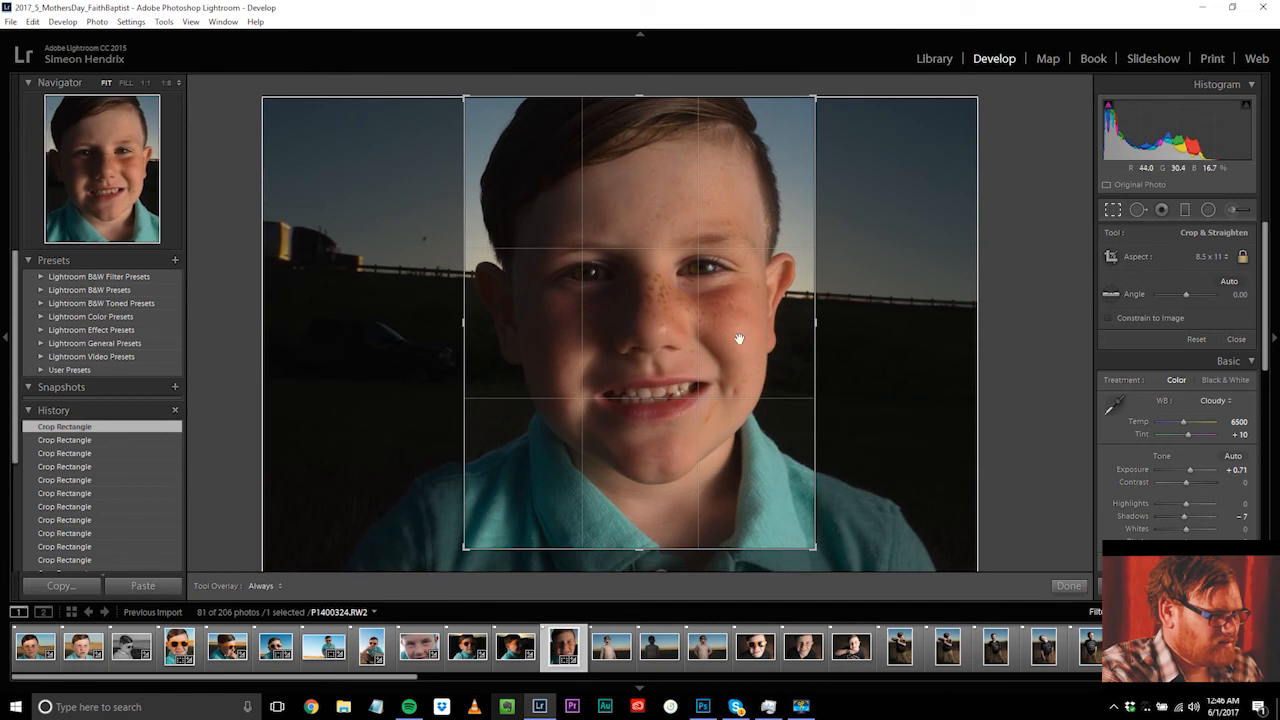
left_click_drag(703, 365, 700, 341)
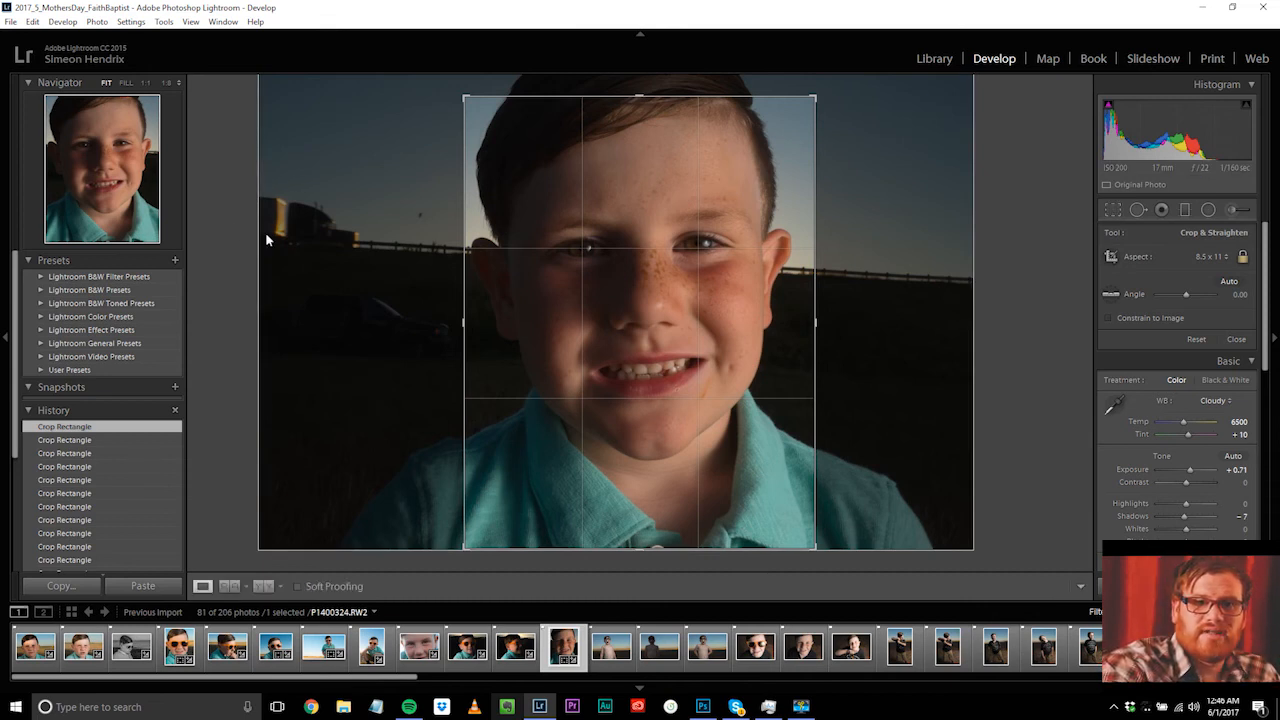
key("Return")
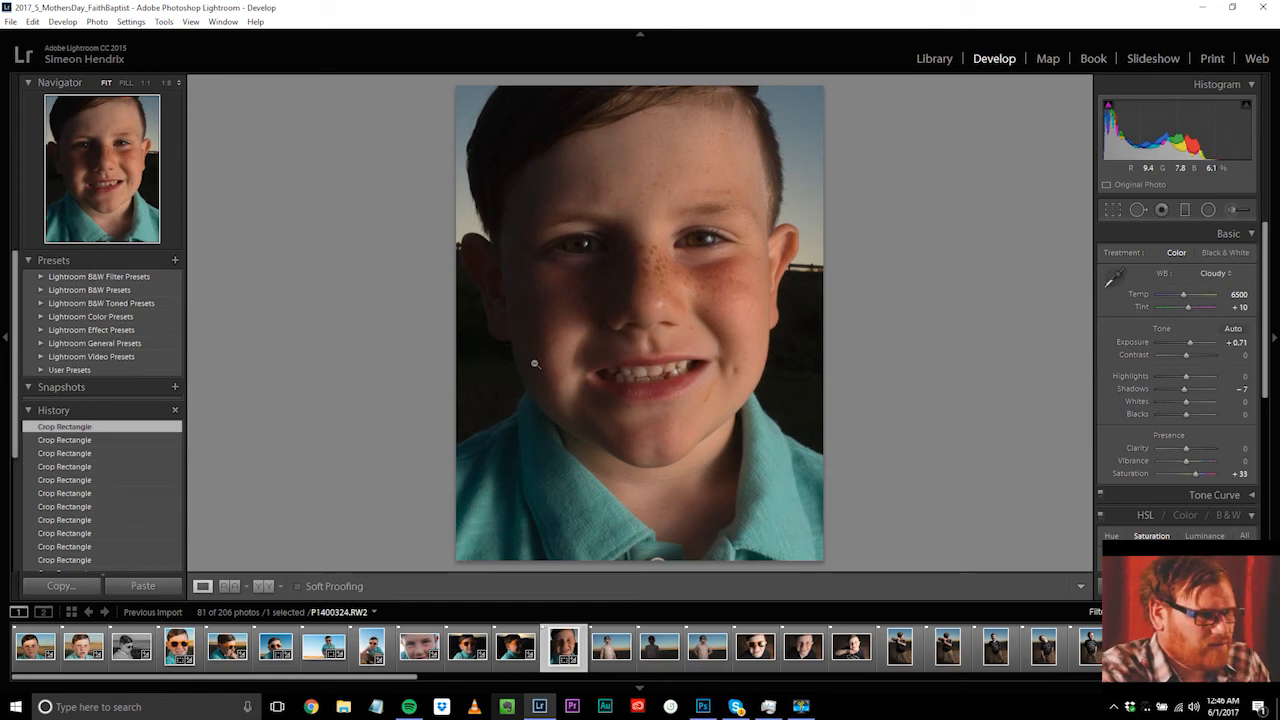
Step: Enlarge the vertical crop to the photo's full height and shift it sideways to reframe the boy's face
left_click(1113, 211)
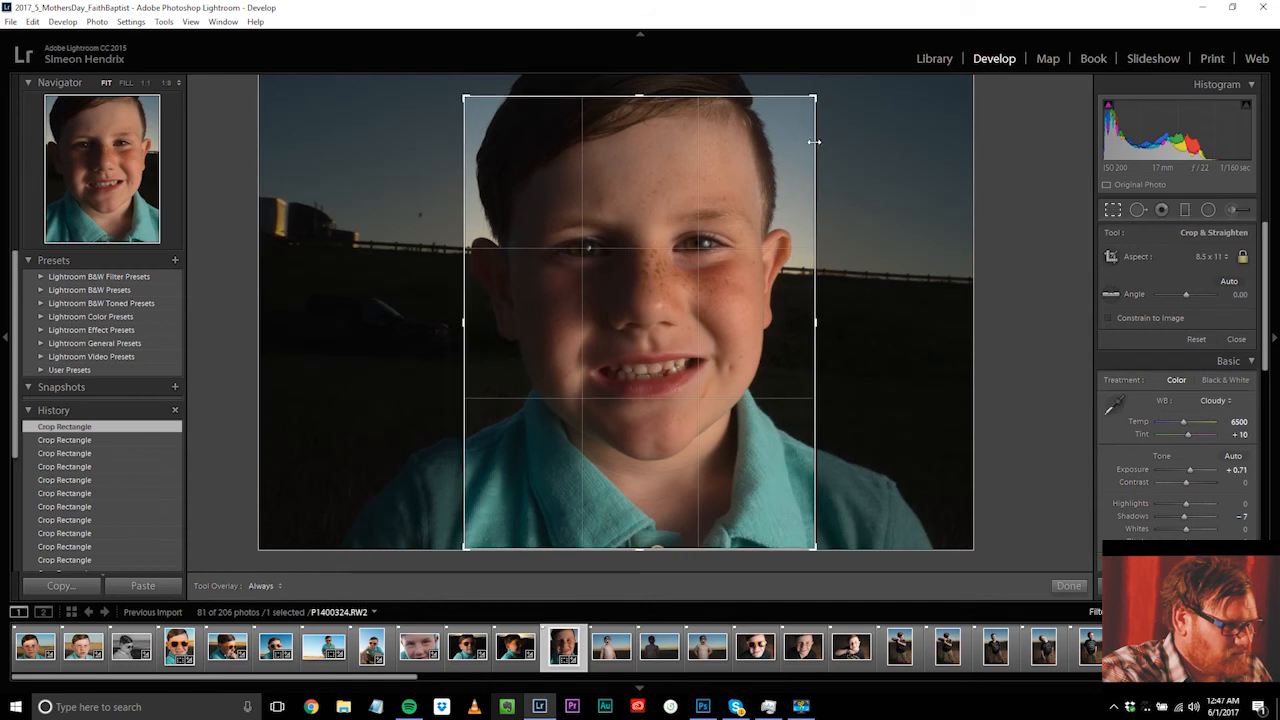
mouse_move(812, 97)
left_mouse_down()
mouse_move(852, 93)
mouse_move(824, 84)
left_mouse_up()
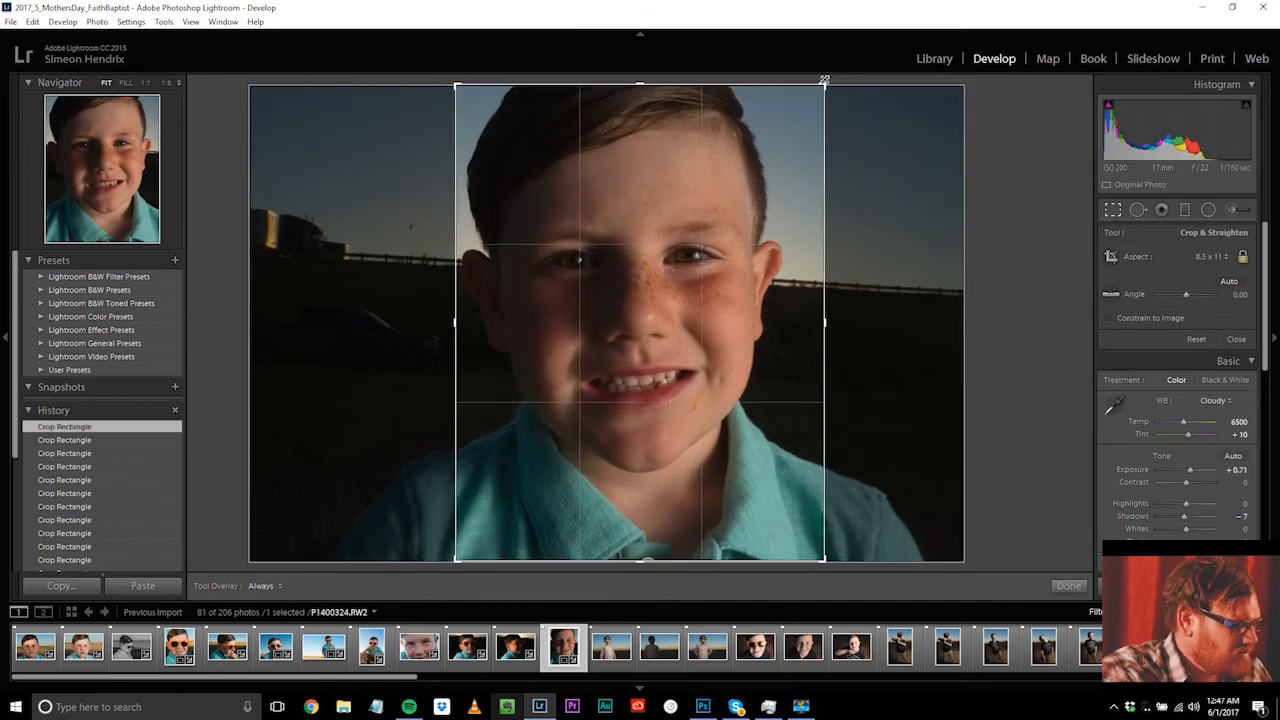
mouse_move(691, 194)
left_mouse_down()
mouse_move(680, 189)
mouse_move(691, 191)
left_mouse_up()
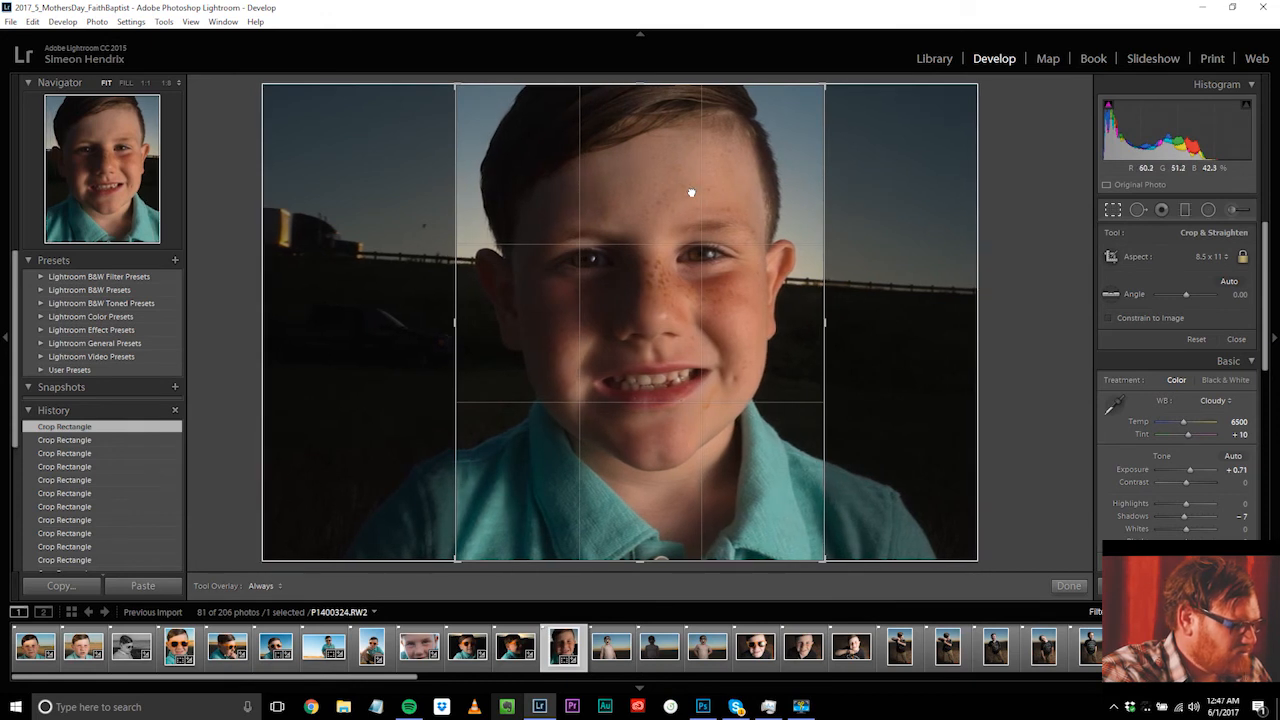
left_click_drag(691, 192, 695, 191)
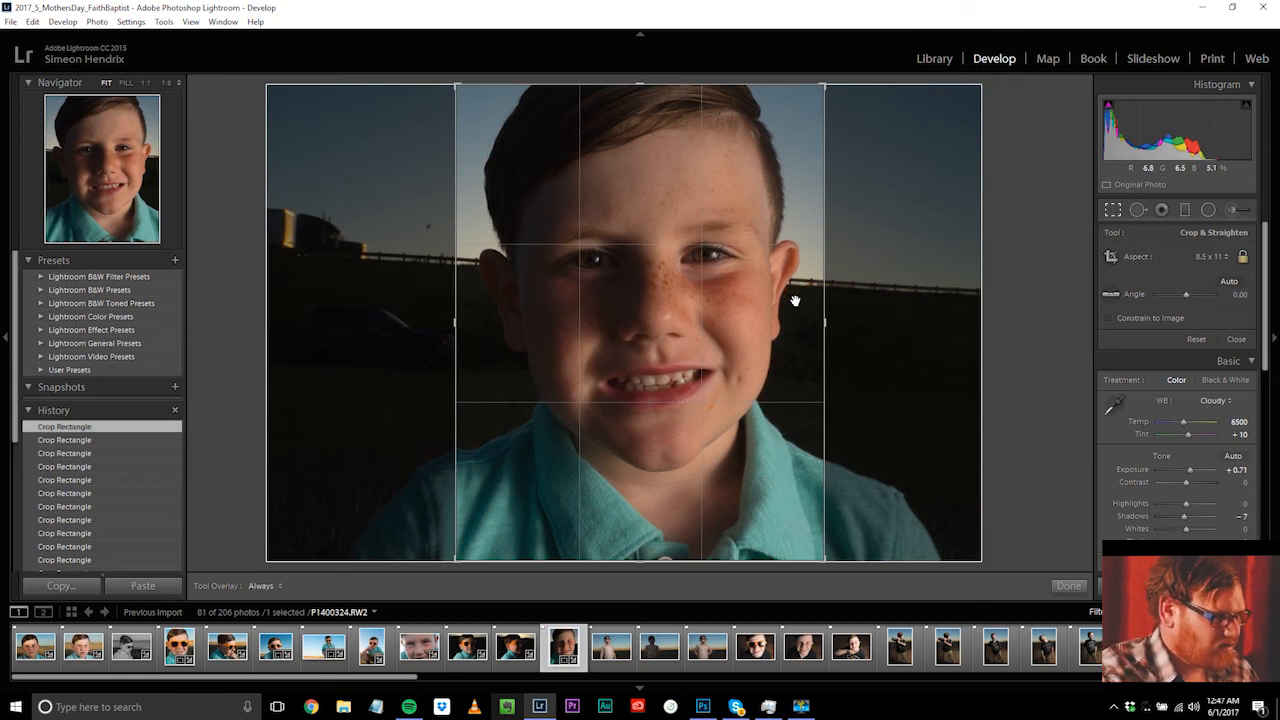
key("Return")
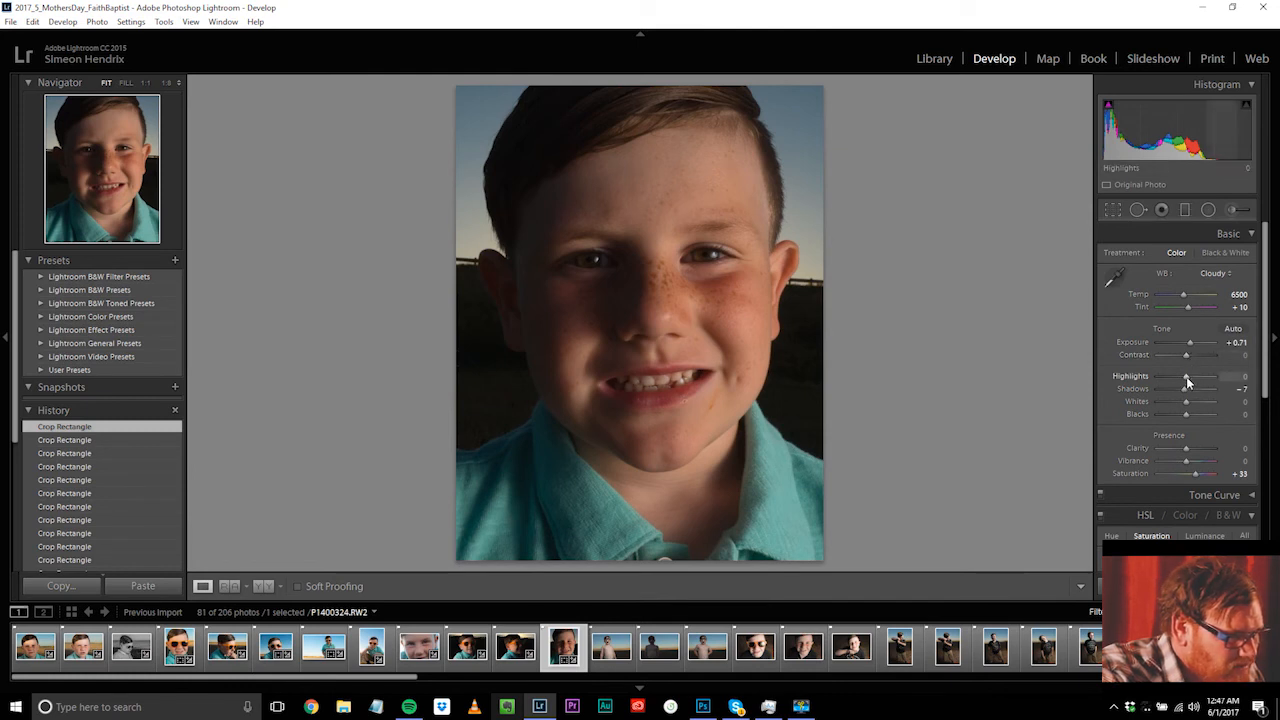
Step: Raise the cropped portrait's Highlights to +7
left_click_drag(1188, 378, 1189, 380)
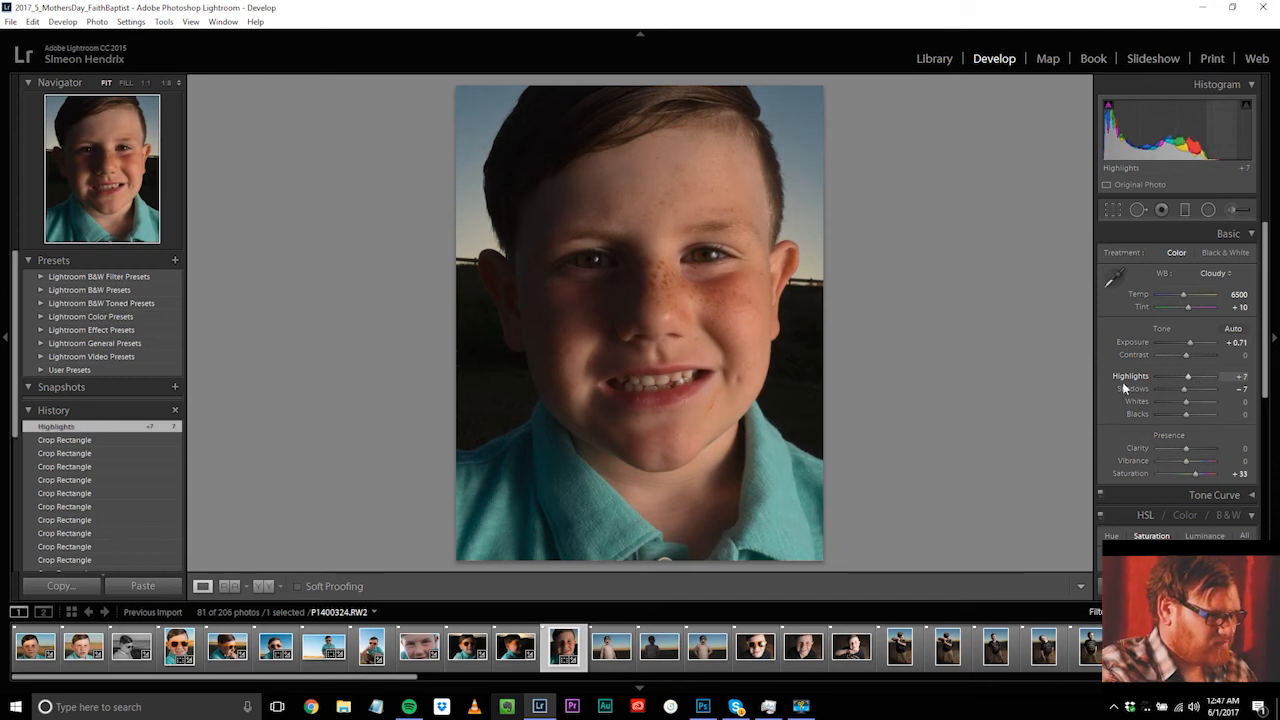
left_click(678, 417)
left_click(674, 357)
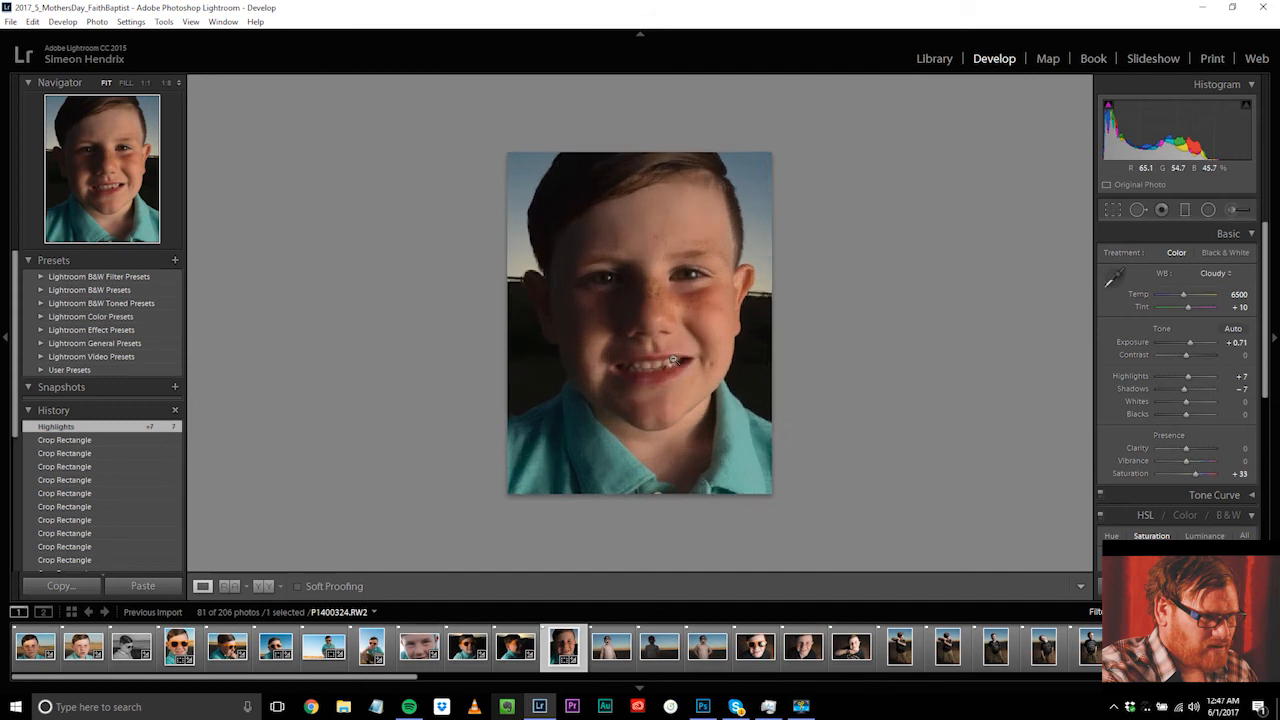
Step: Heal the skin just below the boy's lower lip, near the mouth corner, with size 78 Spot Removal
left_click(1138, 209)
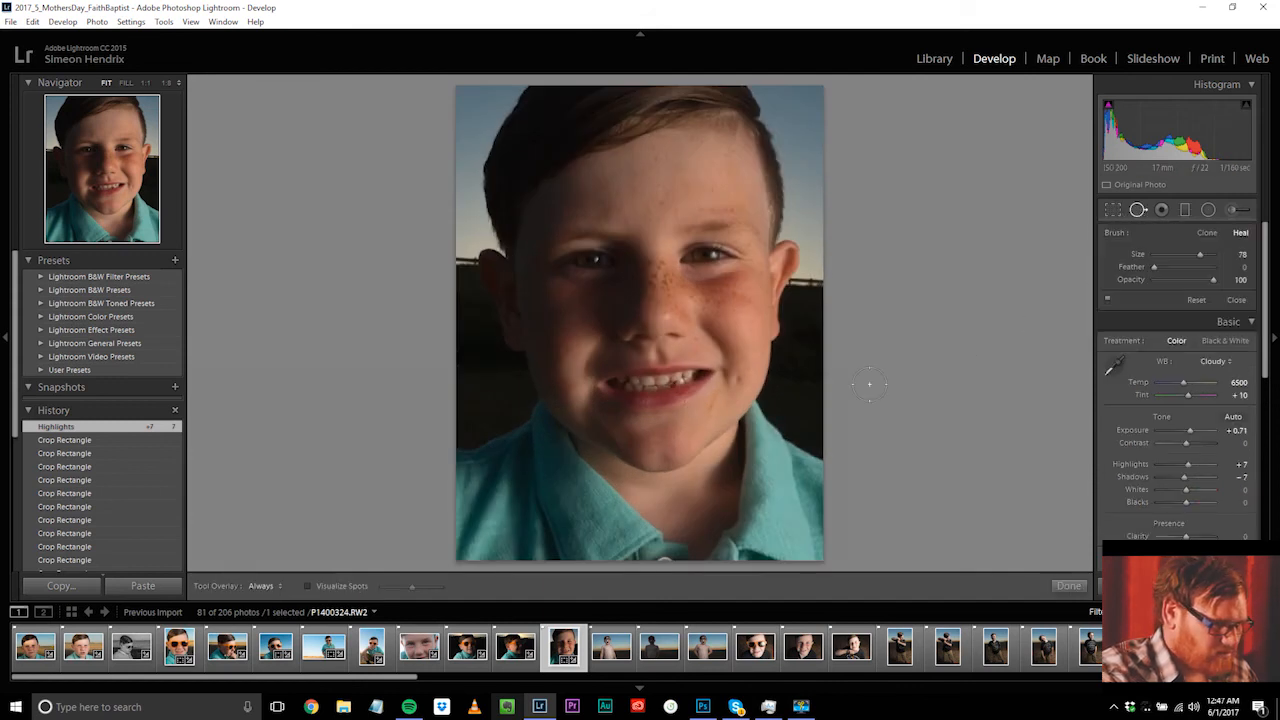
left_click(686, 402)
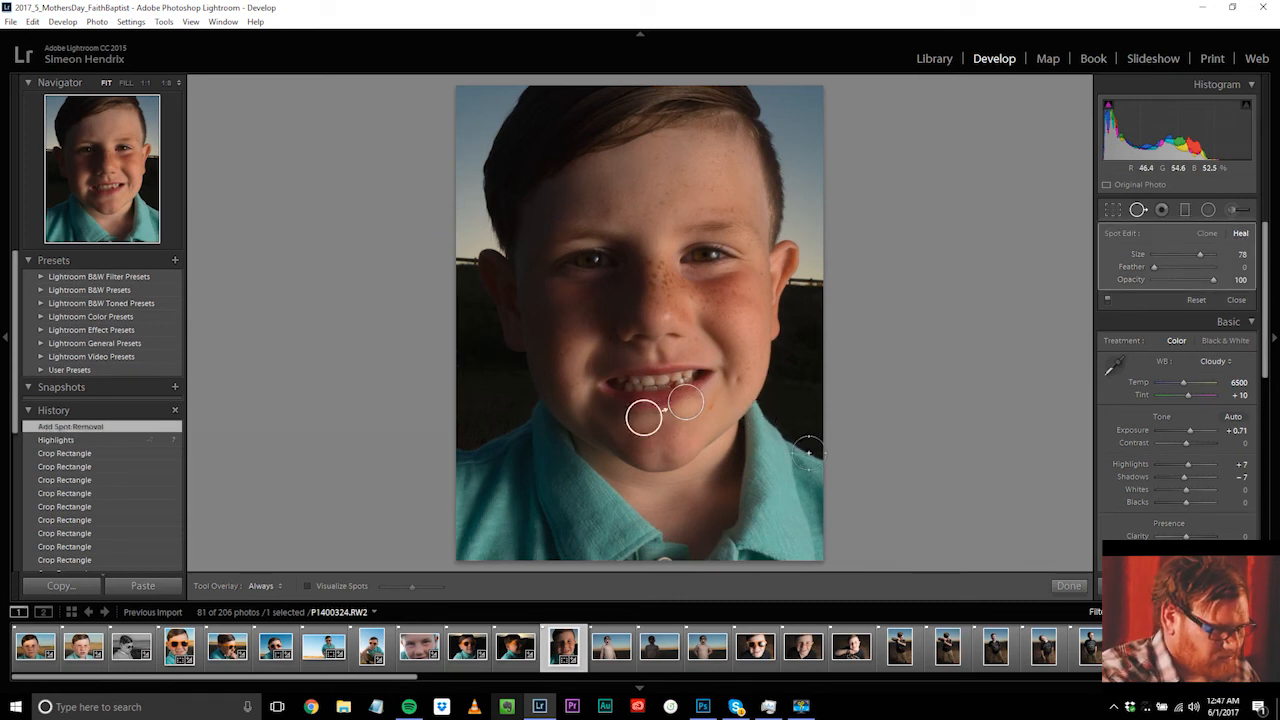
left_click(809, 453)
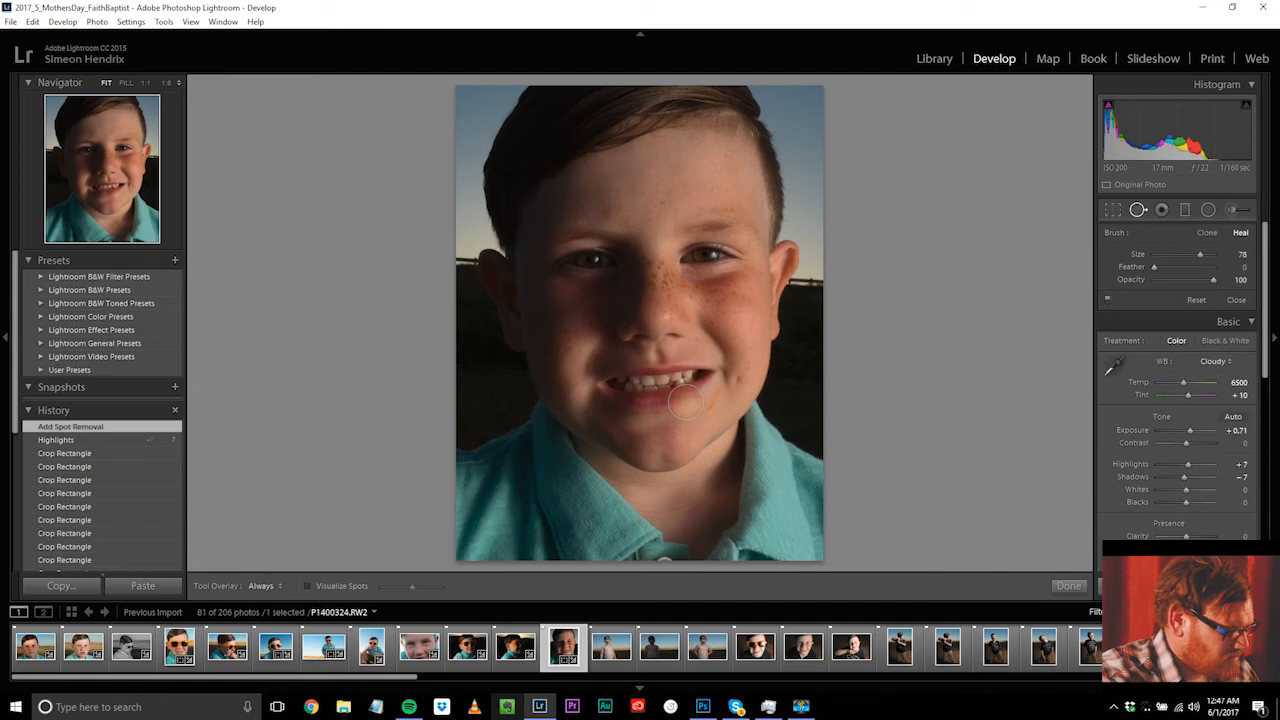
left_click(1070, 586)
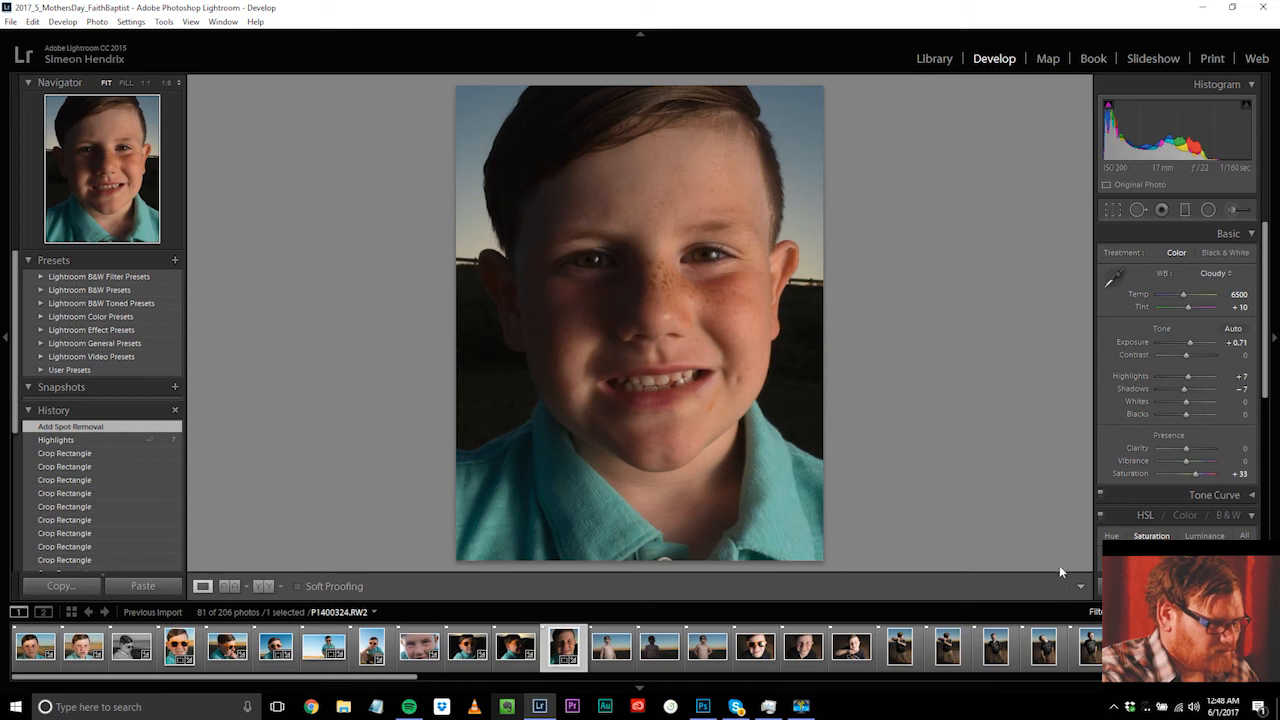
left_click(699, 406)
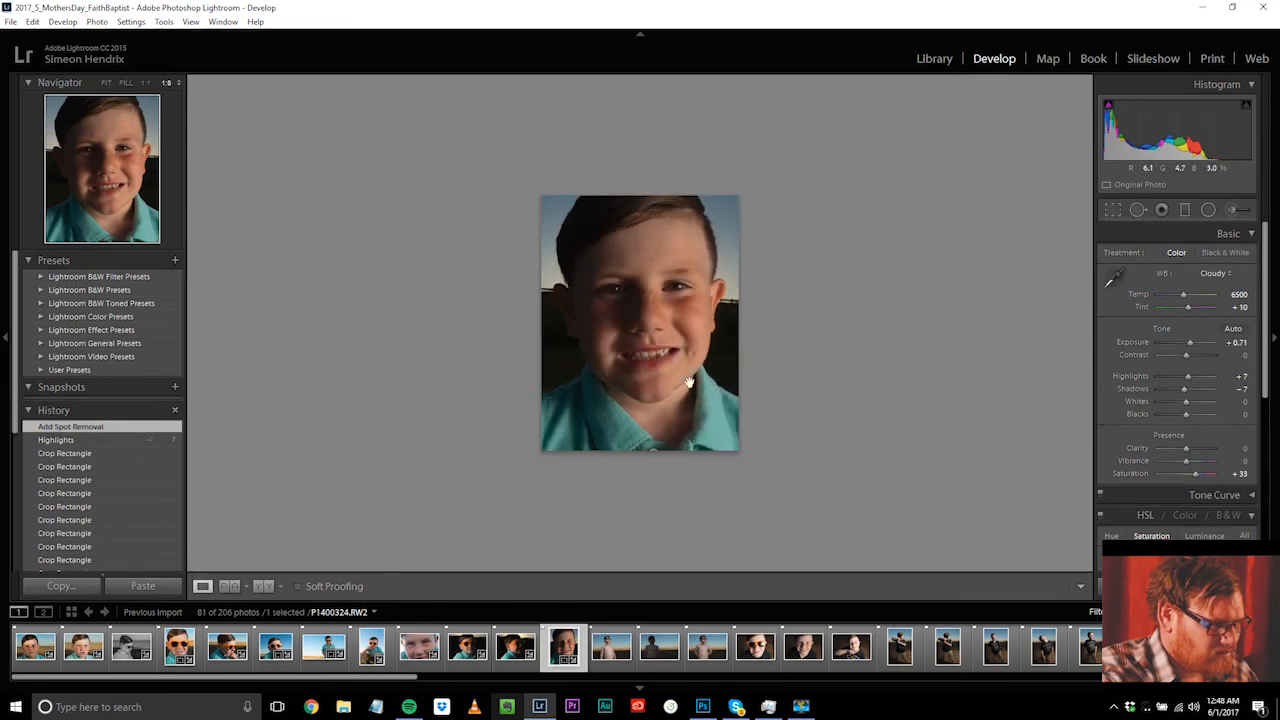
left_click(684, 378)
left_click(680, 374)
left_click(680, 390)
left_click(680, 378)
left_click(680, 379)
left_click(680, 379)
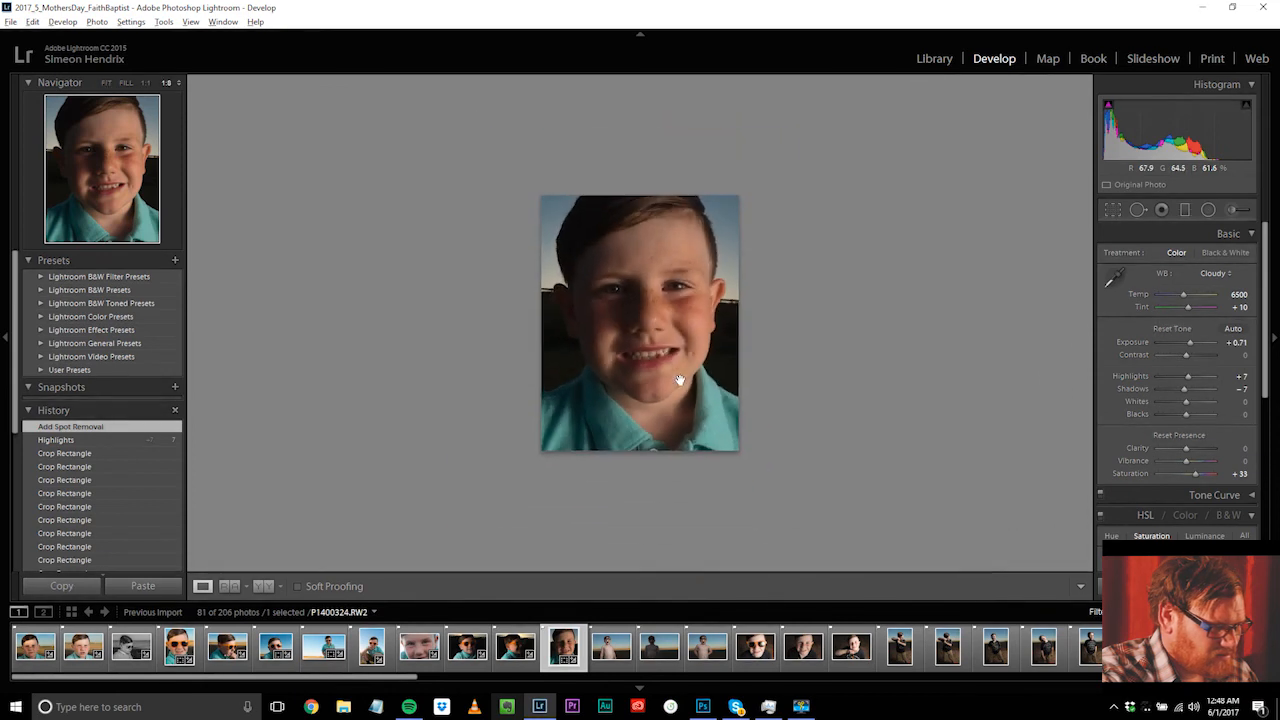
Step: Switch from Develop to the Library grid of thumbnails
key("ctrl+alt+1")
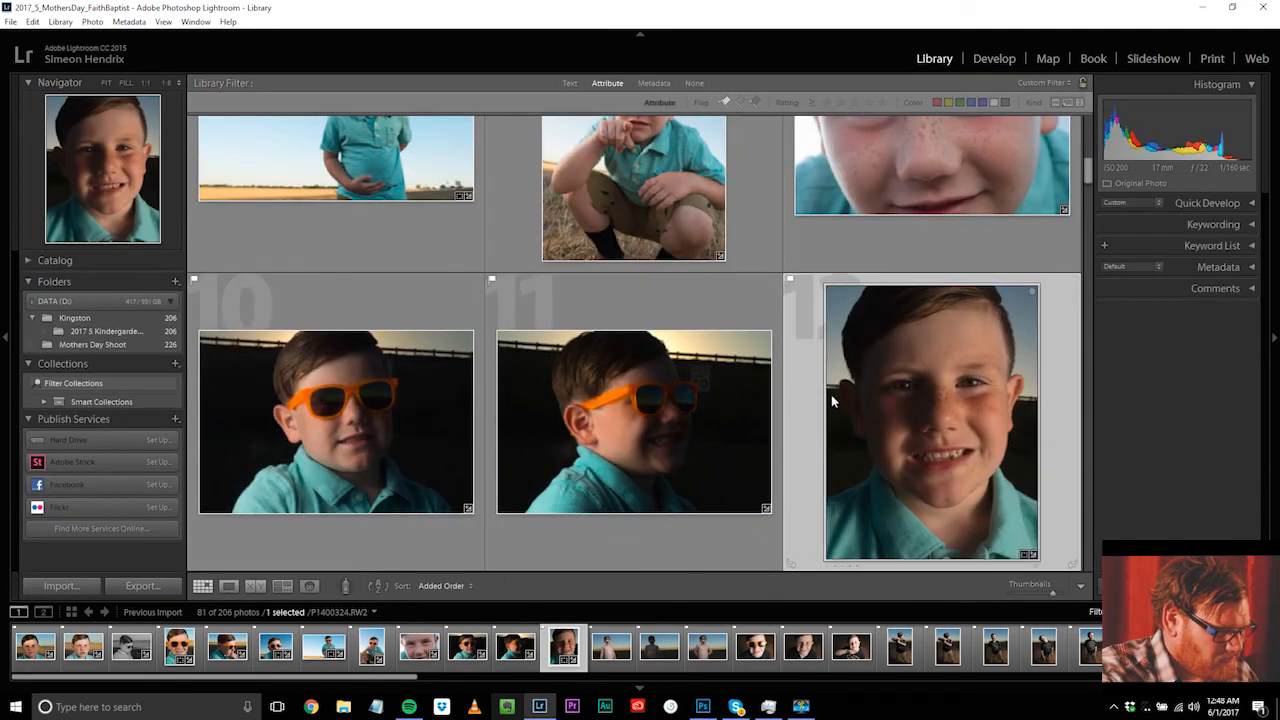
Step: Undo the last heal below the boy's lower lip in the cropped vertical portrait
double_click(920, 418)
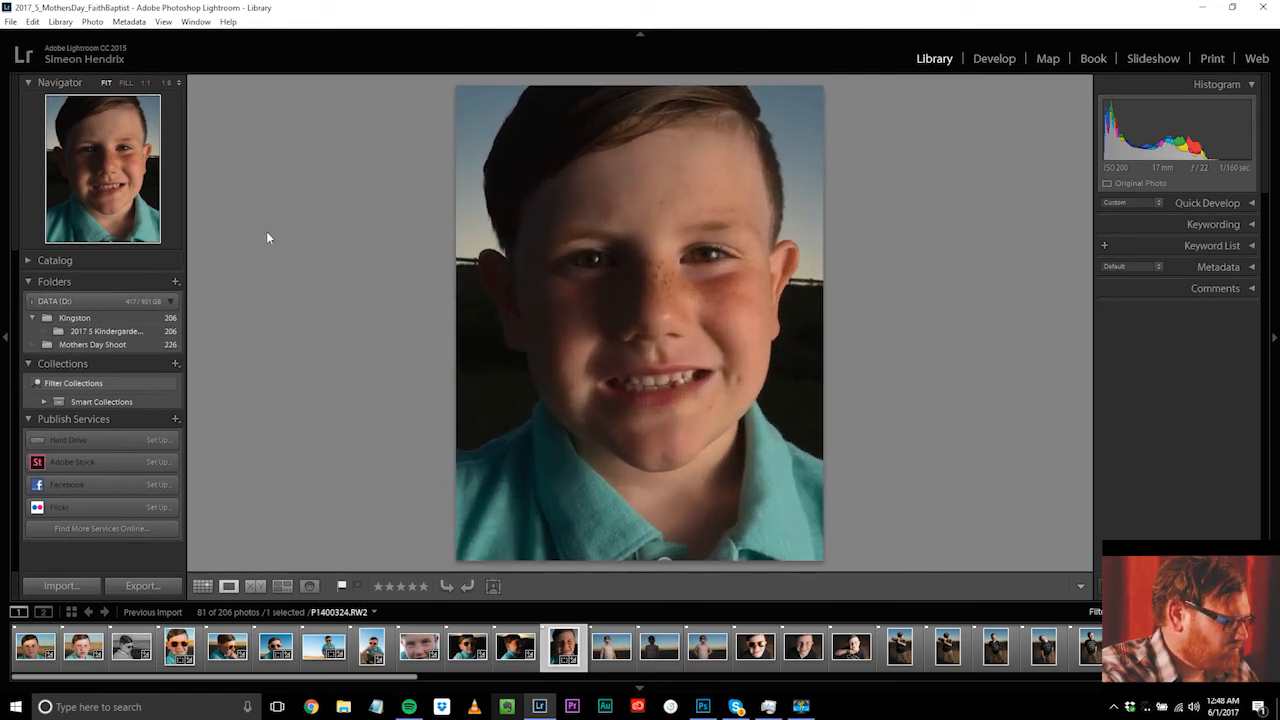
left_click(163, 21)
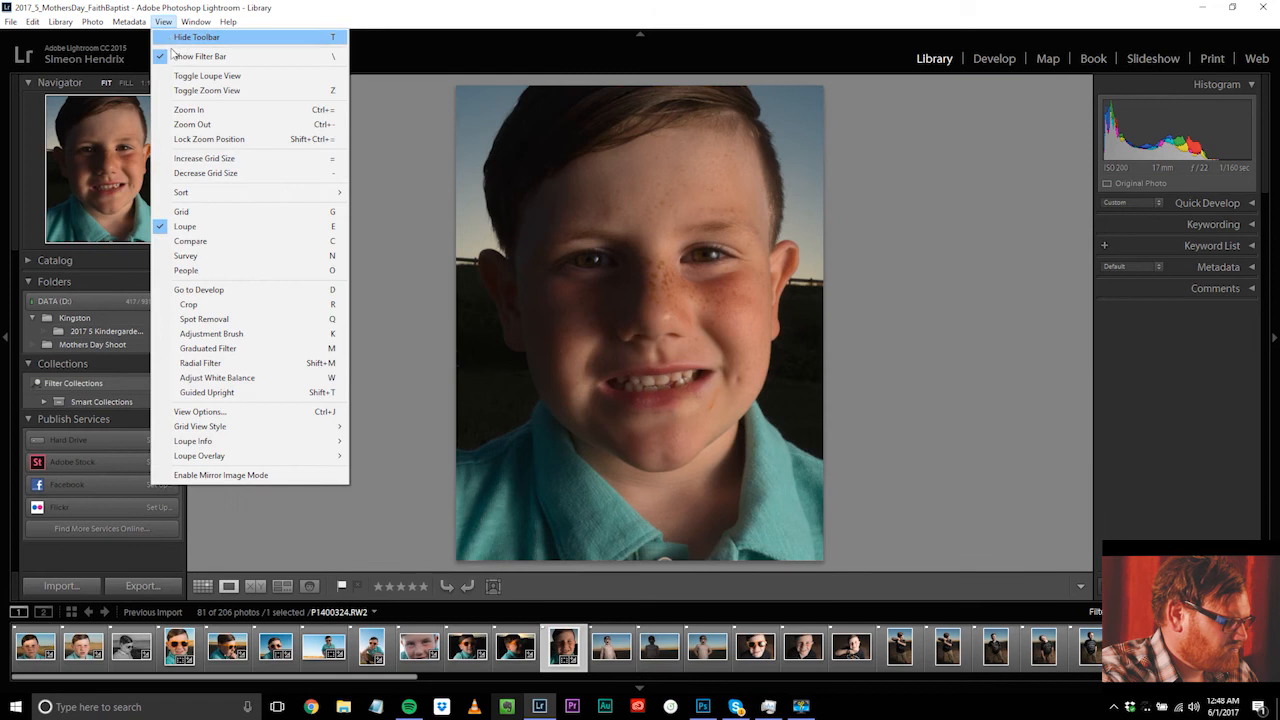
left_click(204, 113)
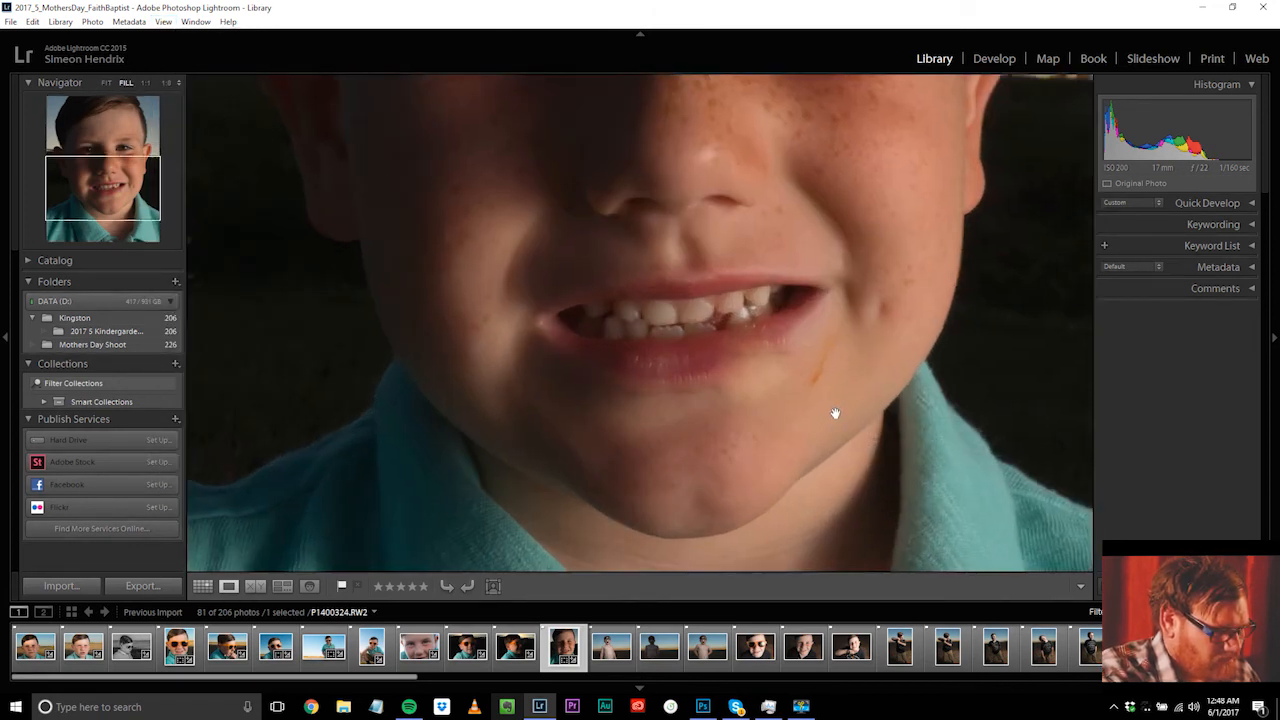
key("ctrl+z")
key("ctrl+z")
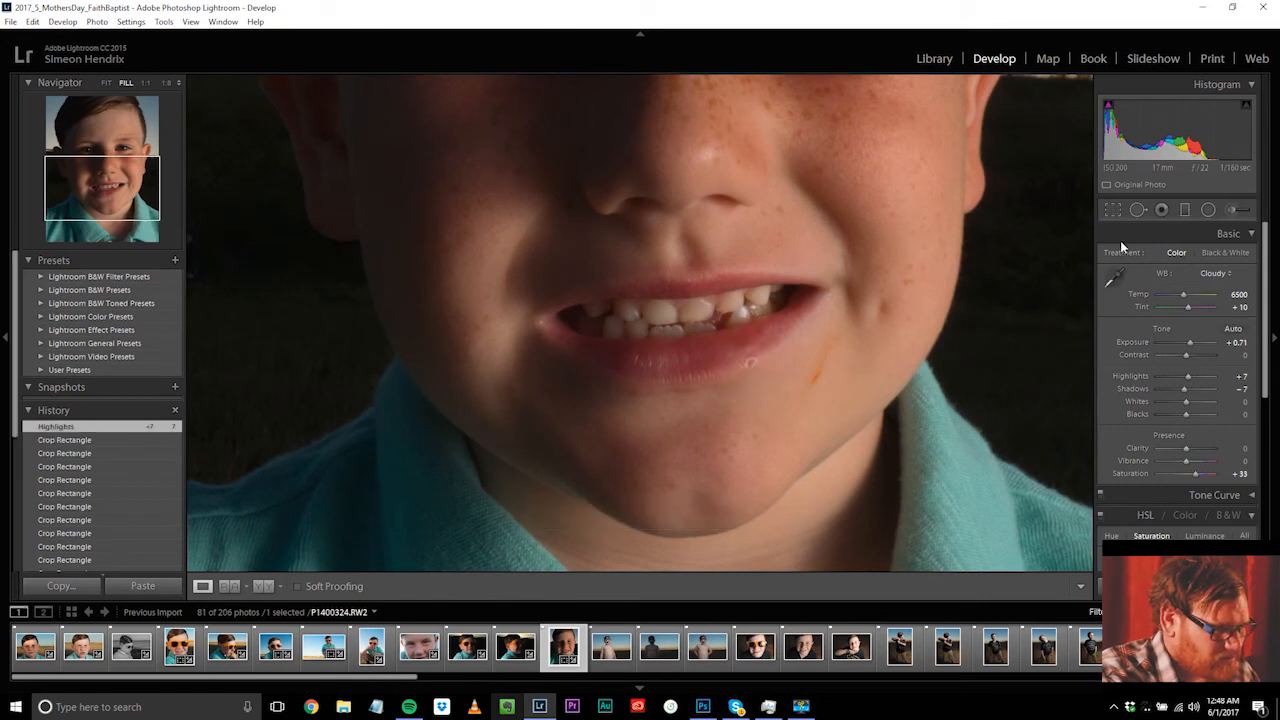
Step: Try to heal the small spot on the lower lip with size 54 Spot Removal, sampling beside the mouth corner, and undo it
left_click(1133, 210)
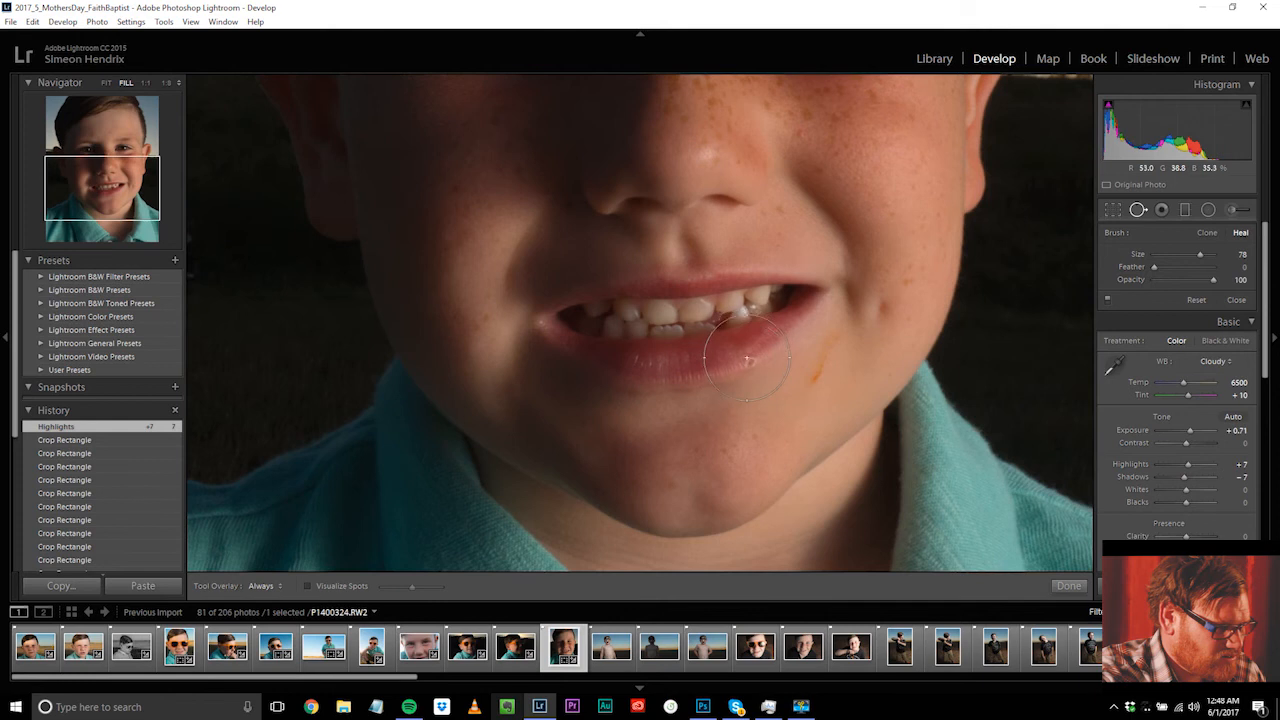
scroll(750, 358, "down", 3)
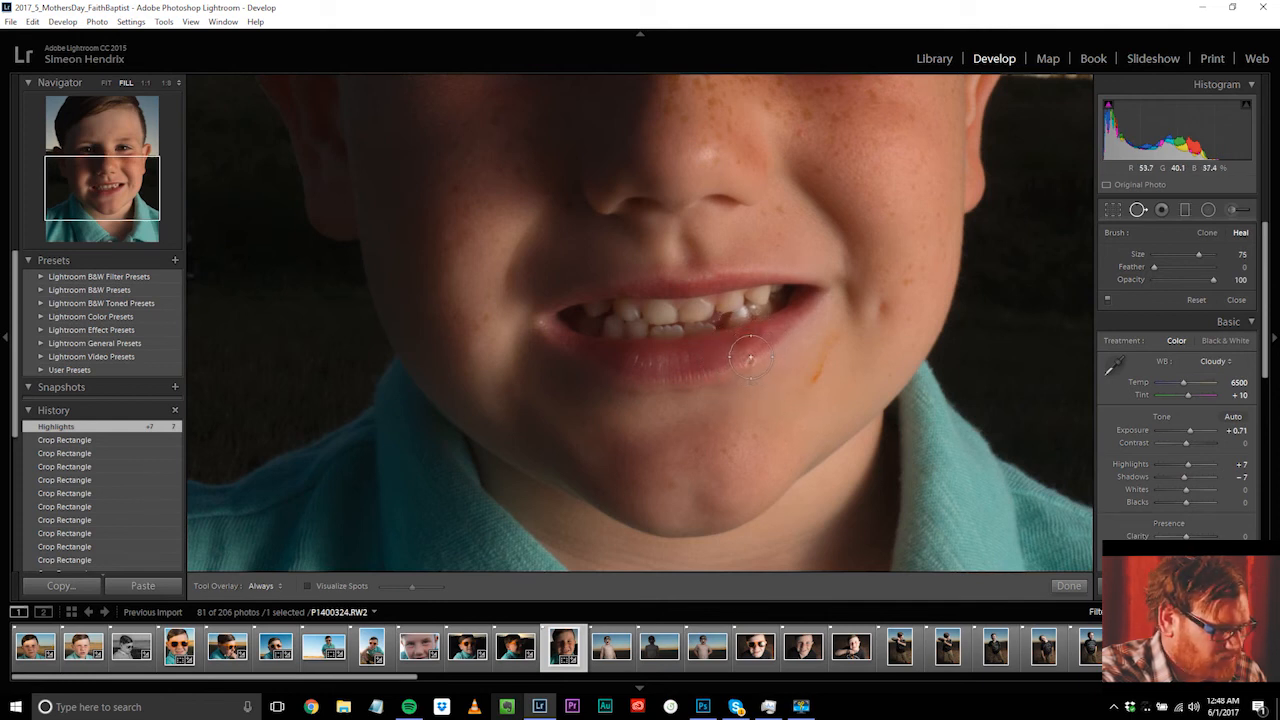
scroll(750, 358, "down", 5)
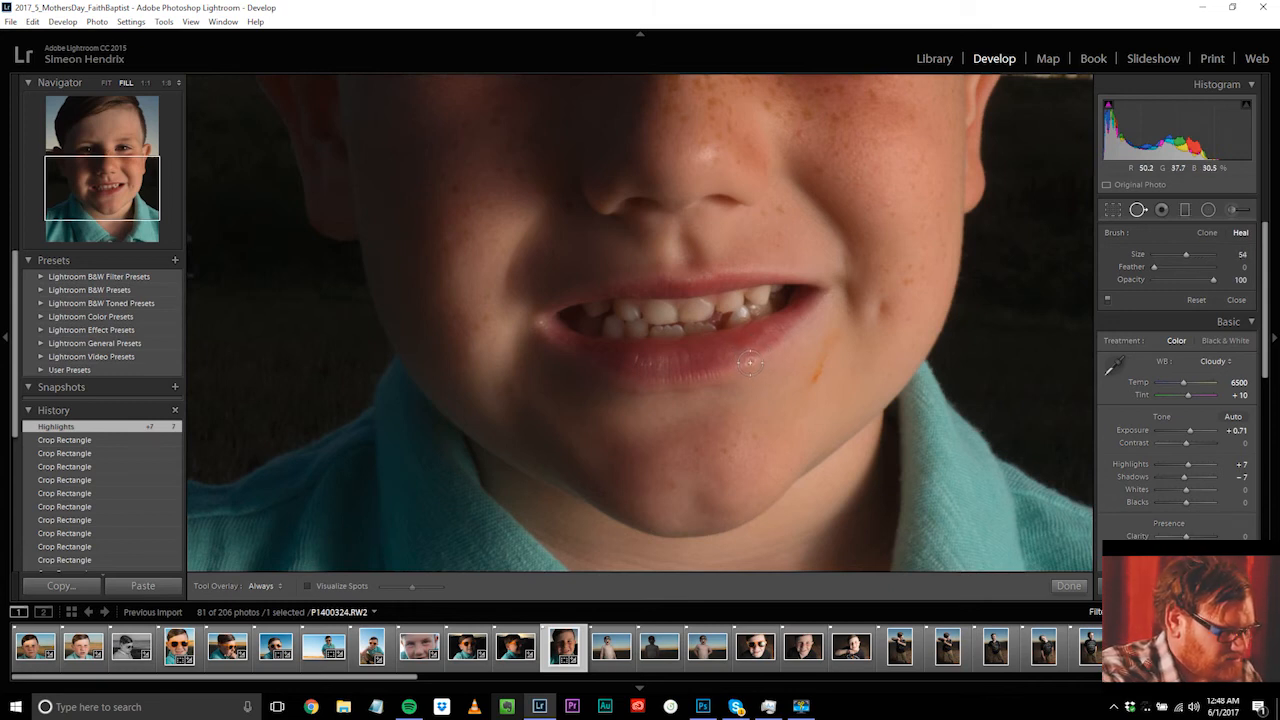
left_click(750, 361)
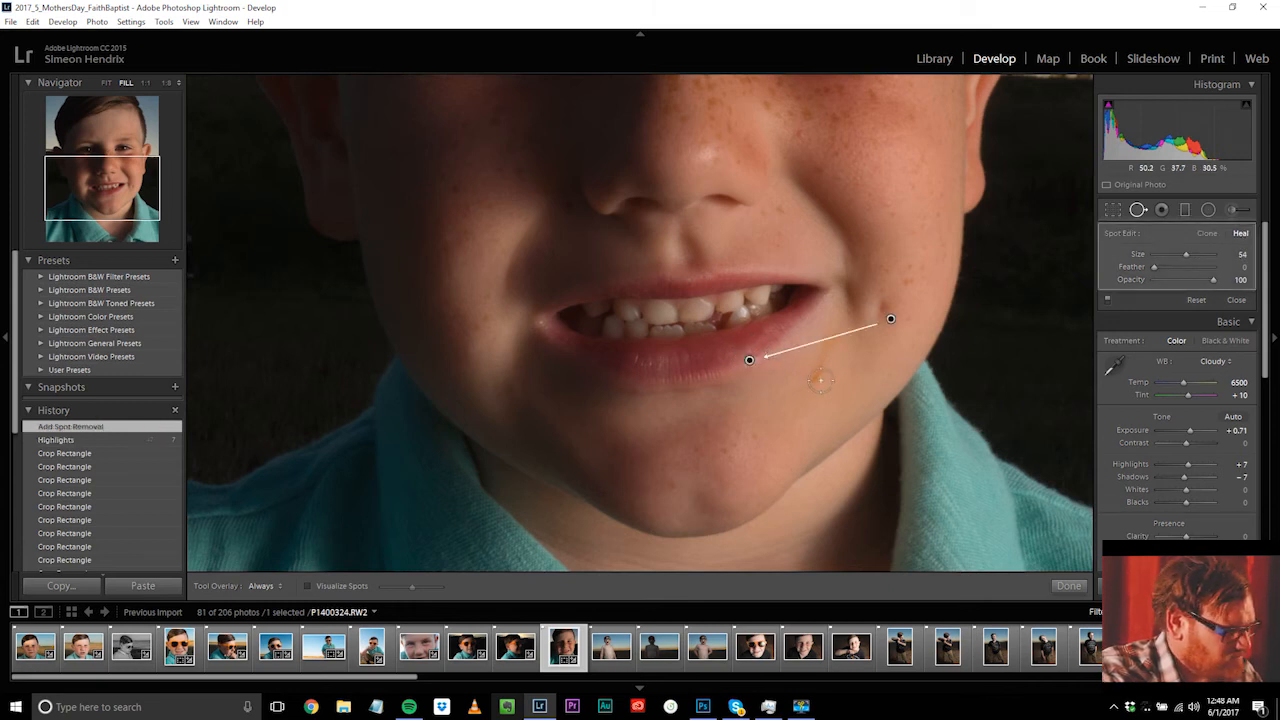
left_click_drag(890, 320, 775, 342)
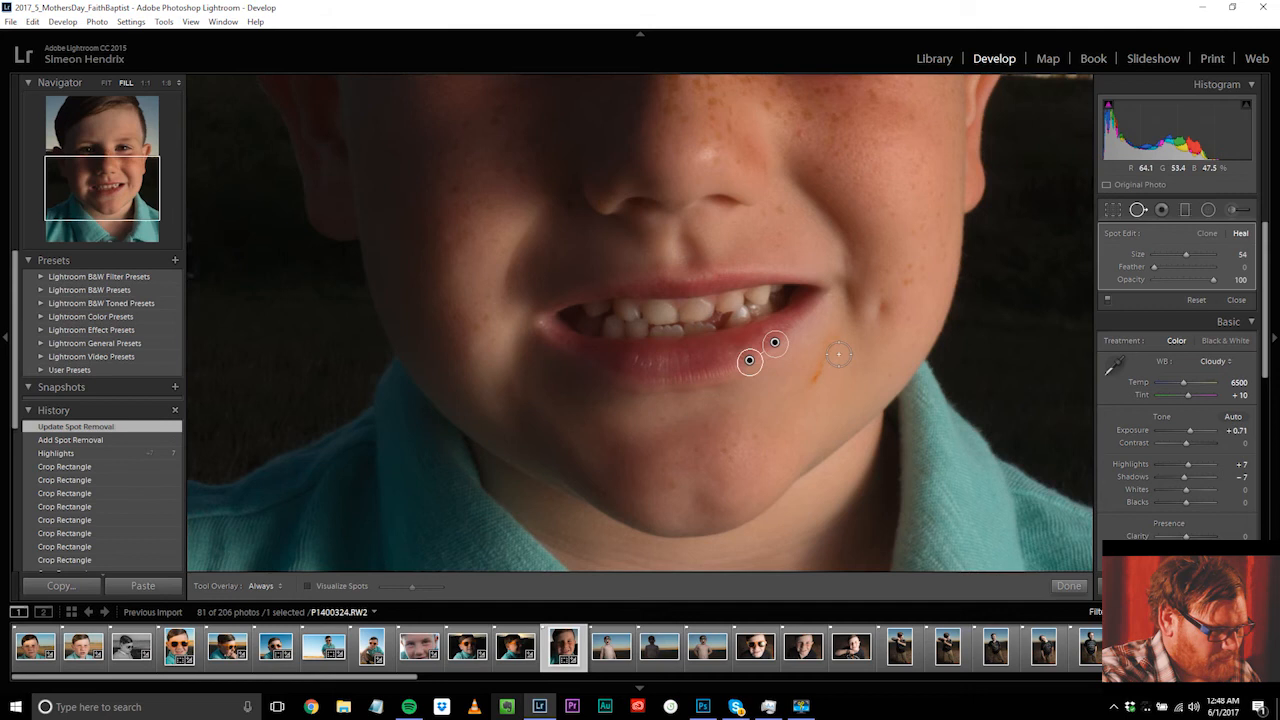
left_click(1067, 587)
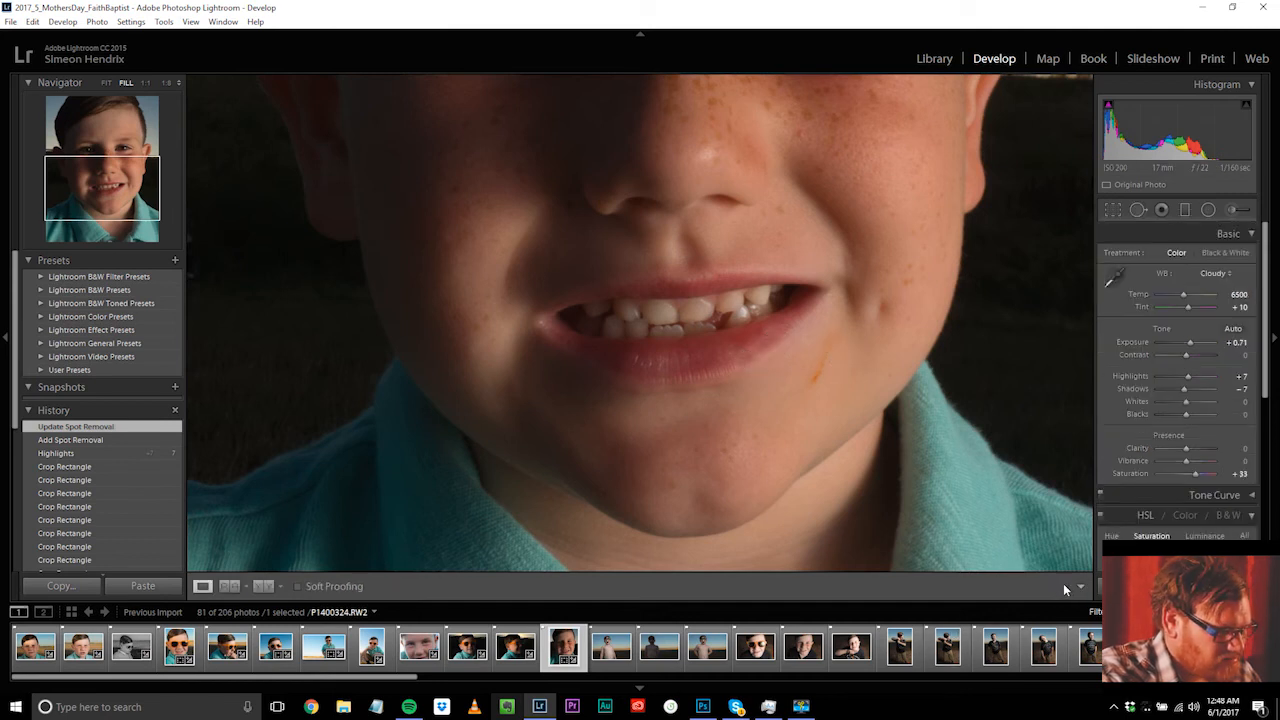
key("ctrl+z")
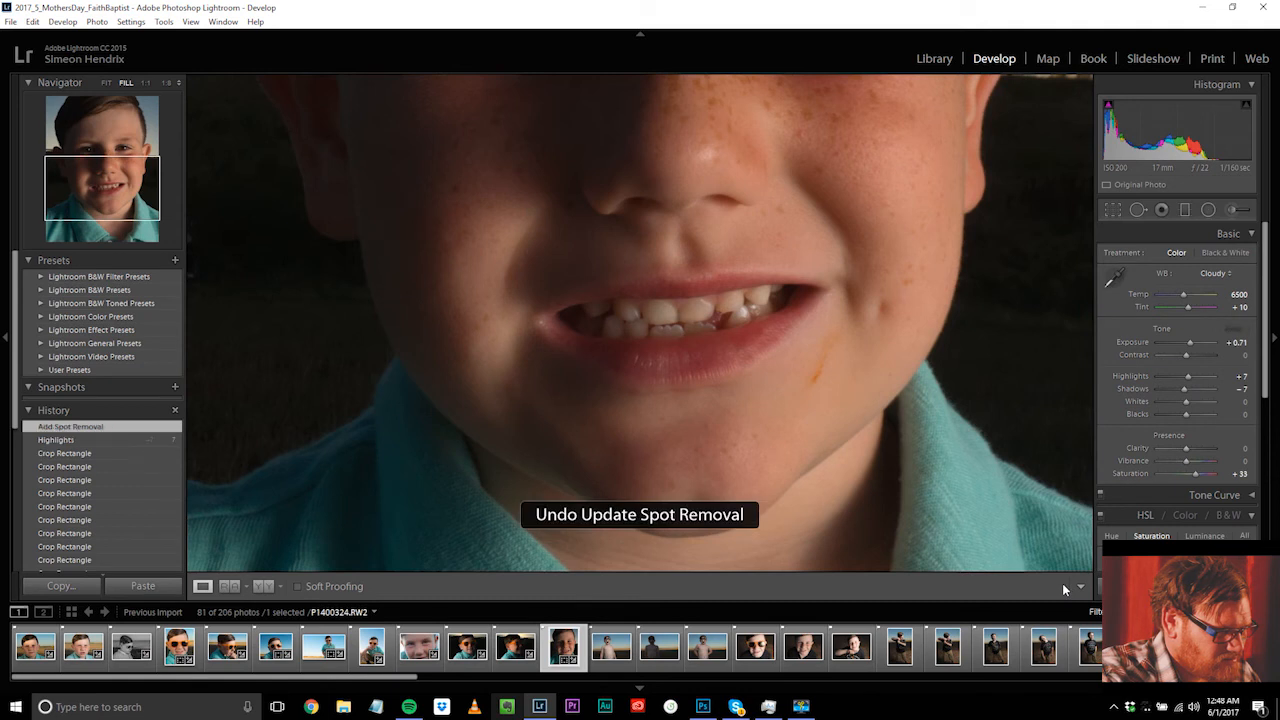
key("ctrl+z")
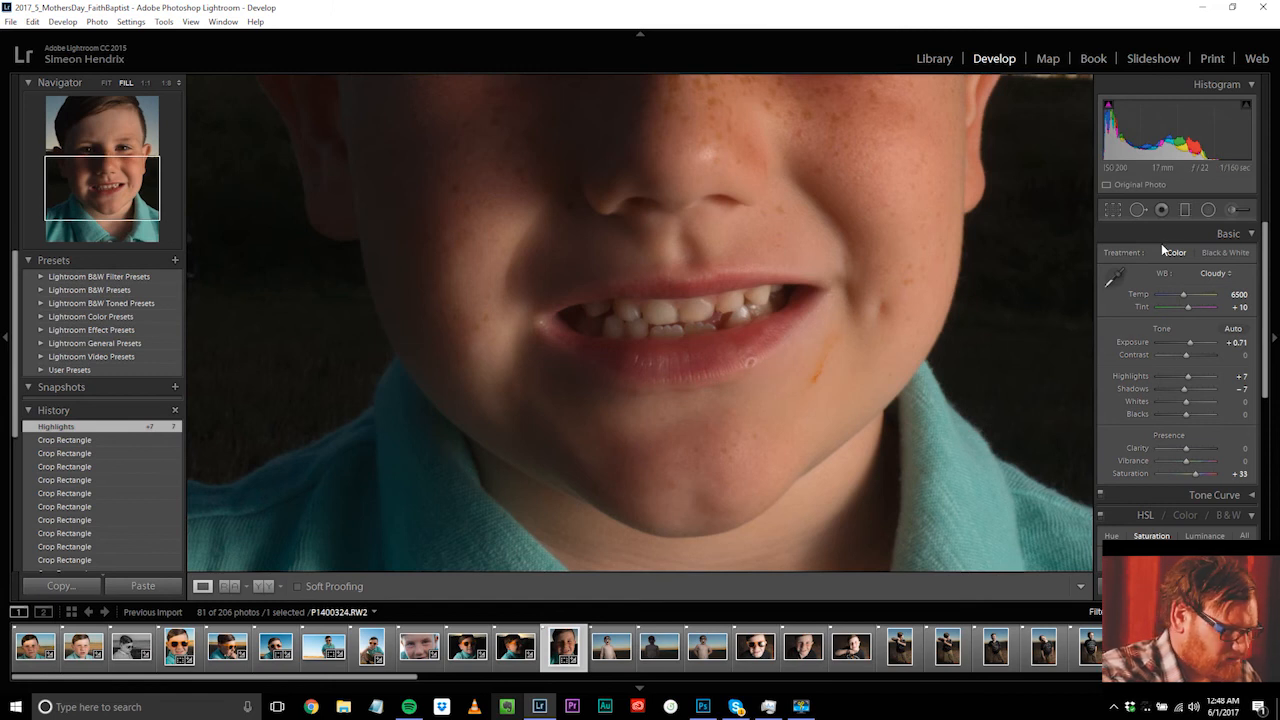
Step: Heal the small spot on the boy's lower lip with size 54 Spot Removal, sampling from the adjacent lip texture
left_click(1137, 211)
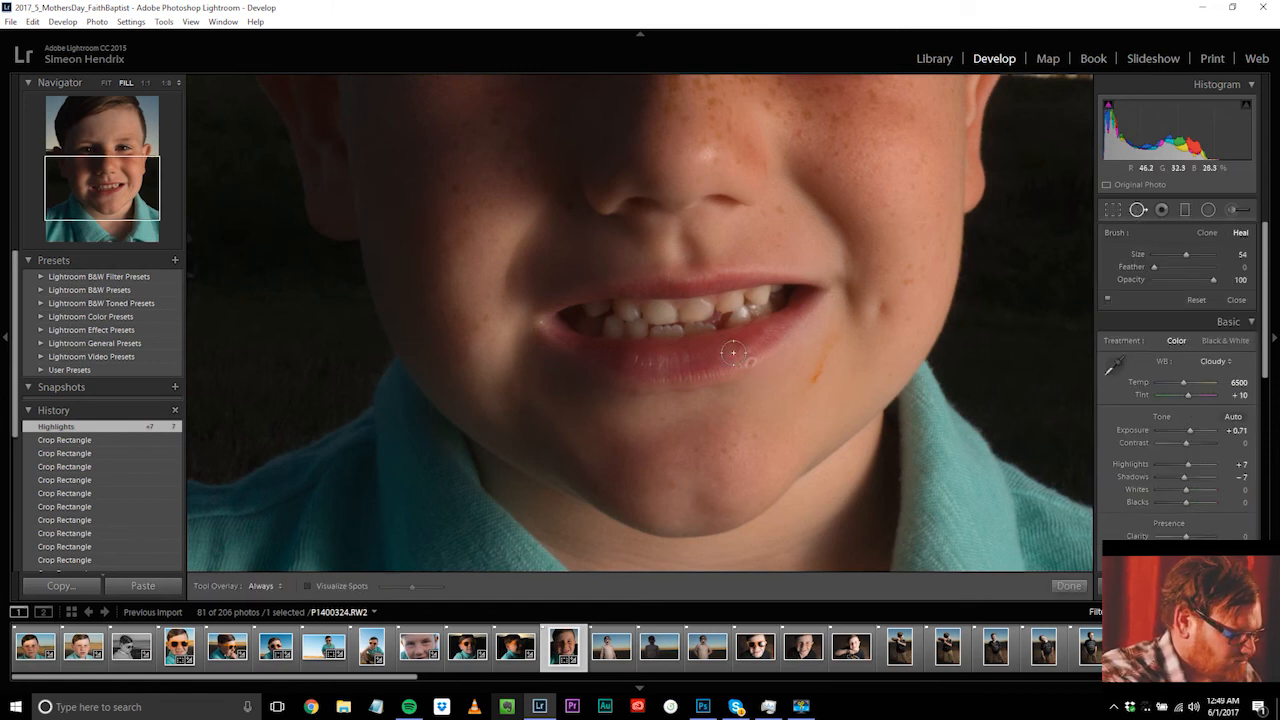
key("z")
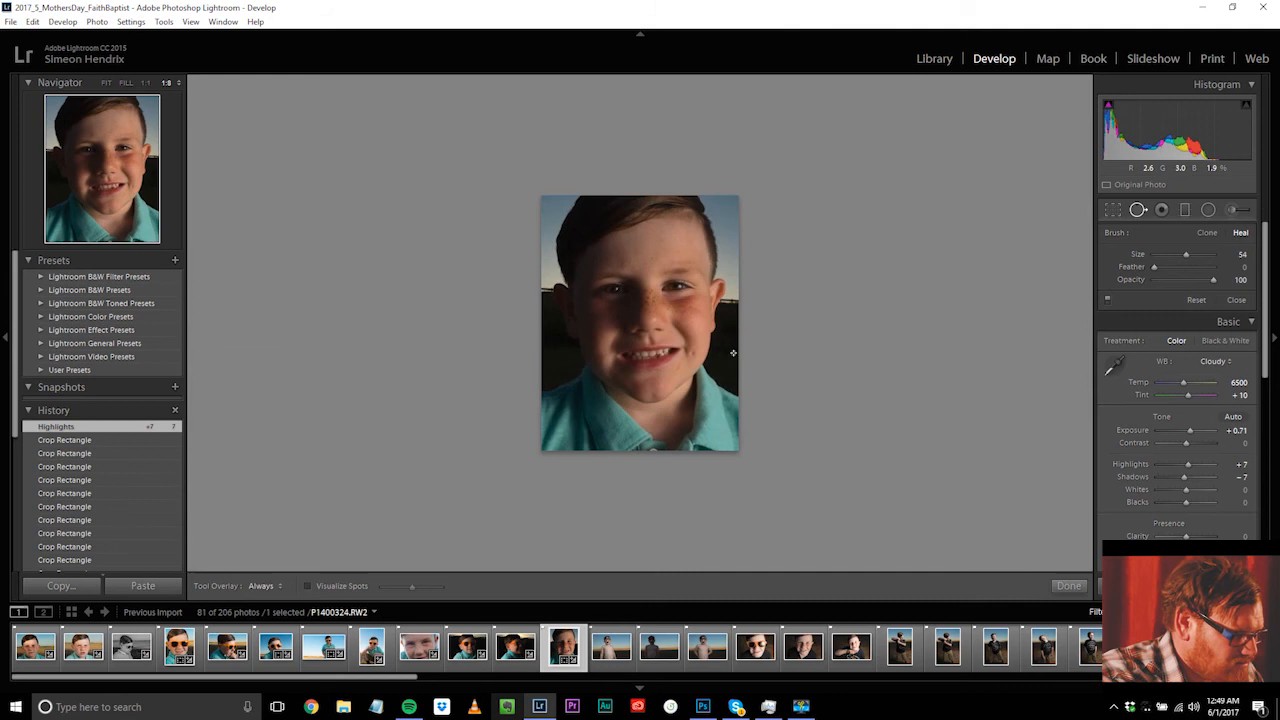
key("z")
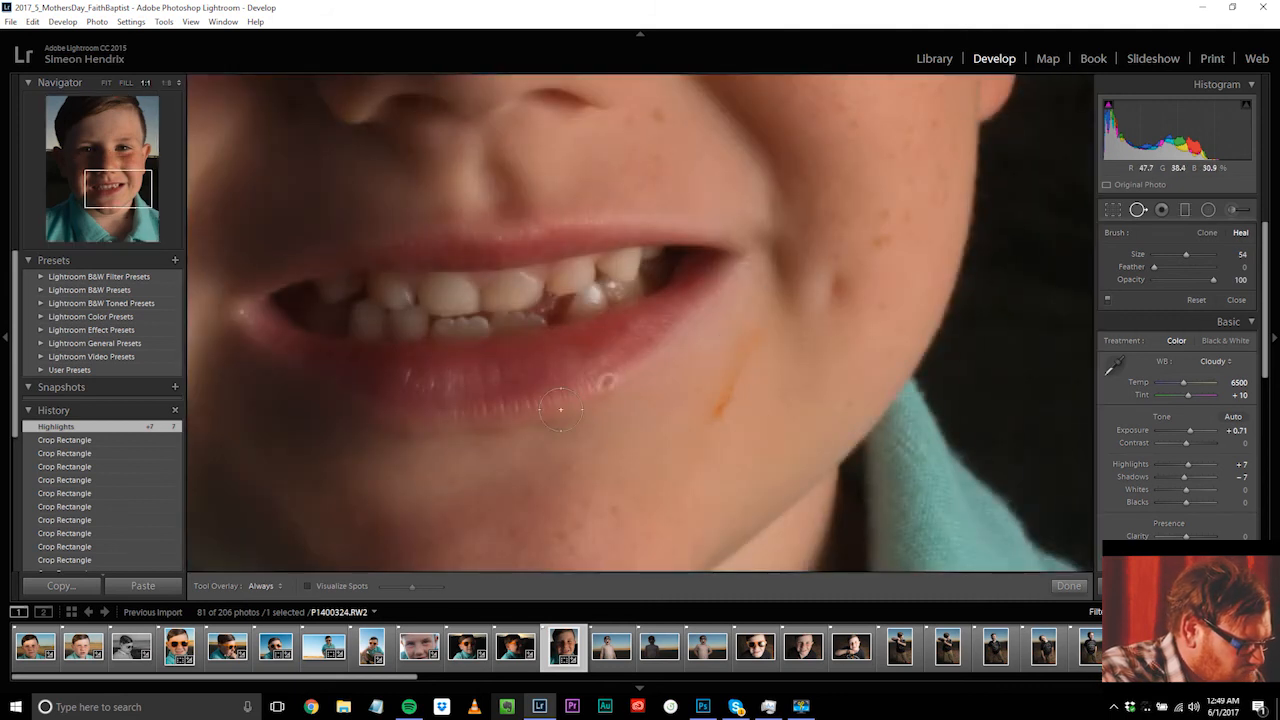
left_click(606, 381)
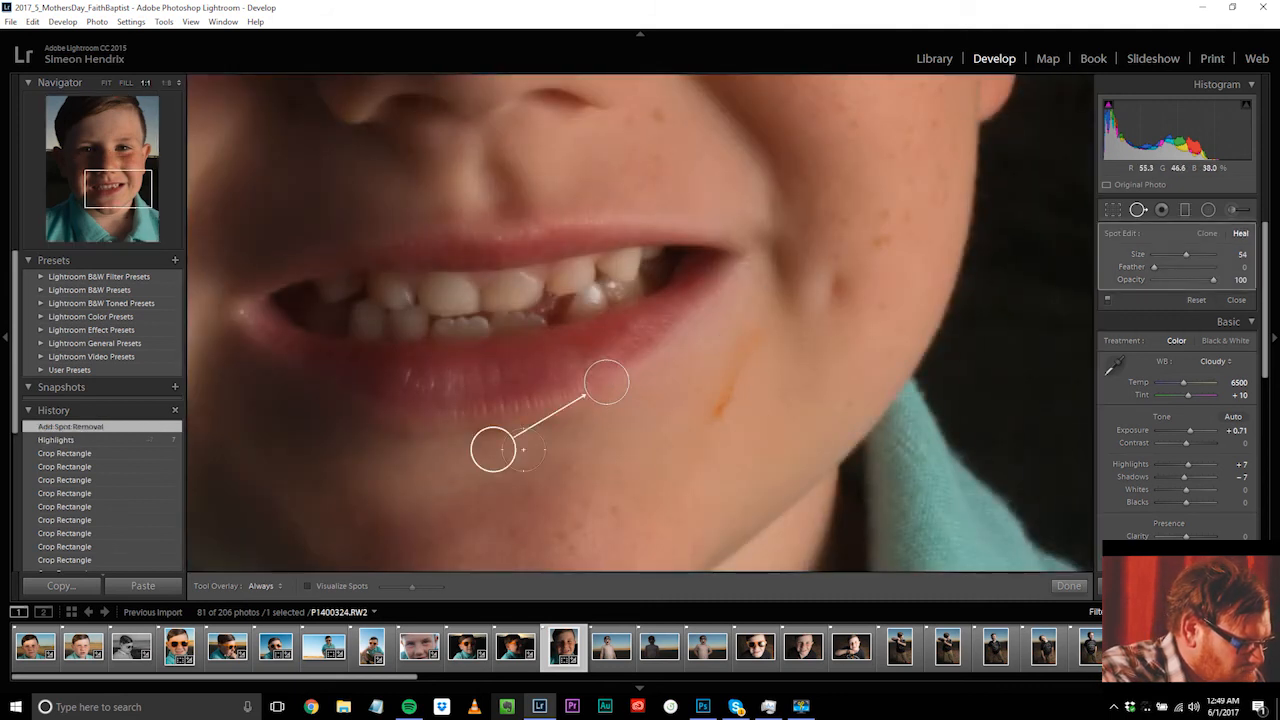
mouse_move(488, 456)
left_mouse_down()
mouse_move(529, 392)
mouse_move(538, 406)
left_mouse_up()
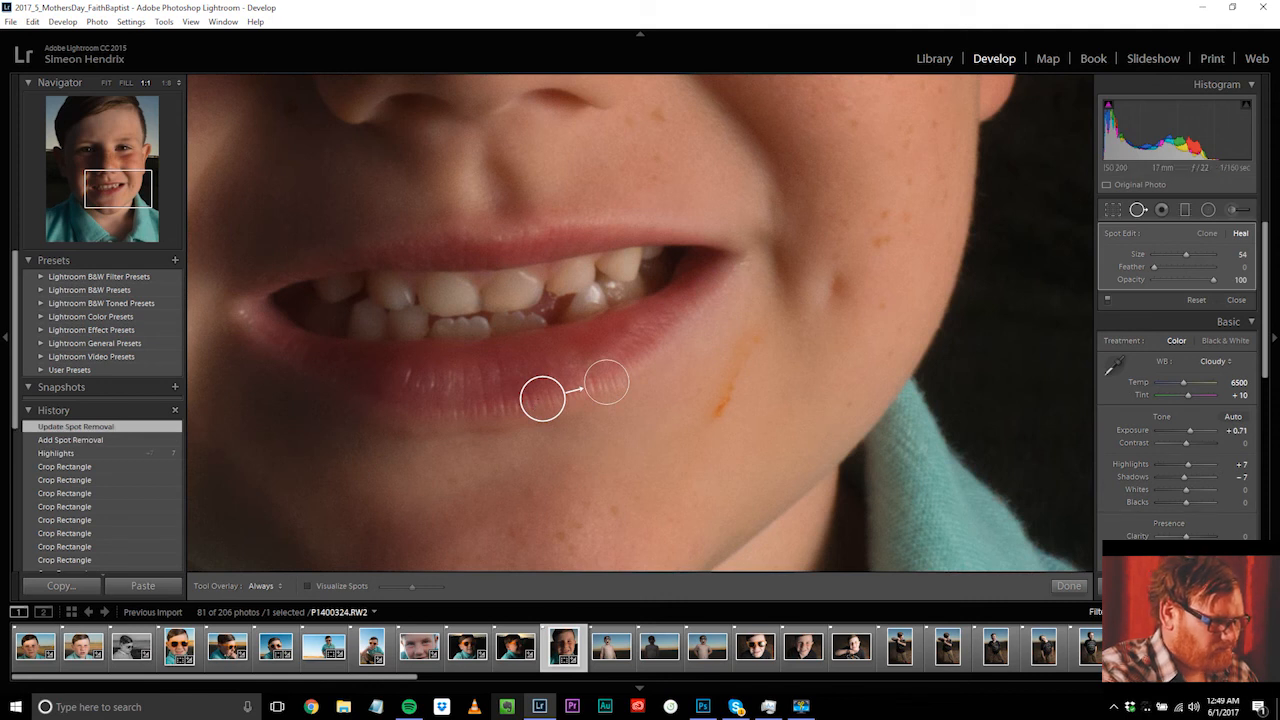
left_click(1068, 586)
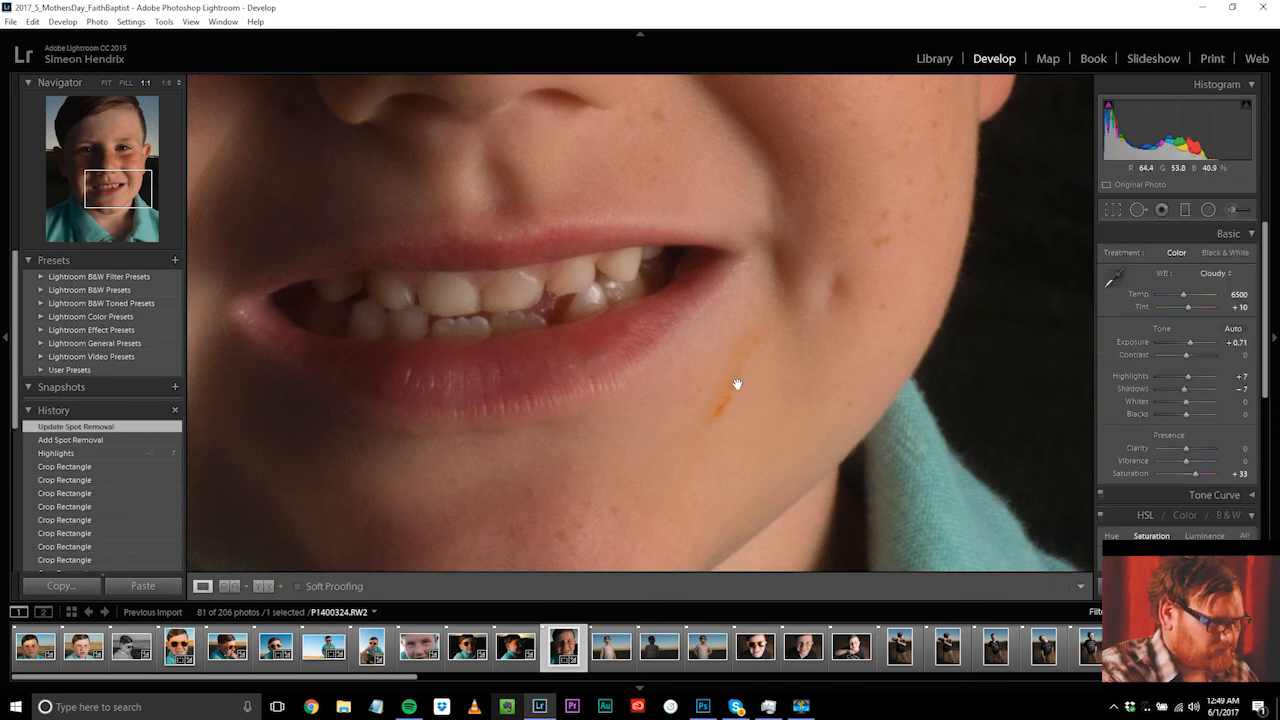
Step: Heal the orange streak on the skin beside the boy's mouth with a size 54 Spot Removal stroke
left_click(1138, 210)
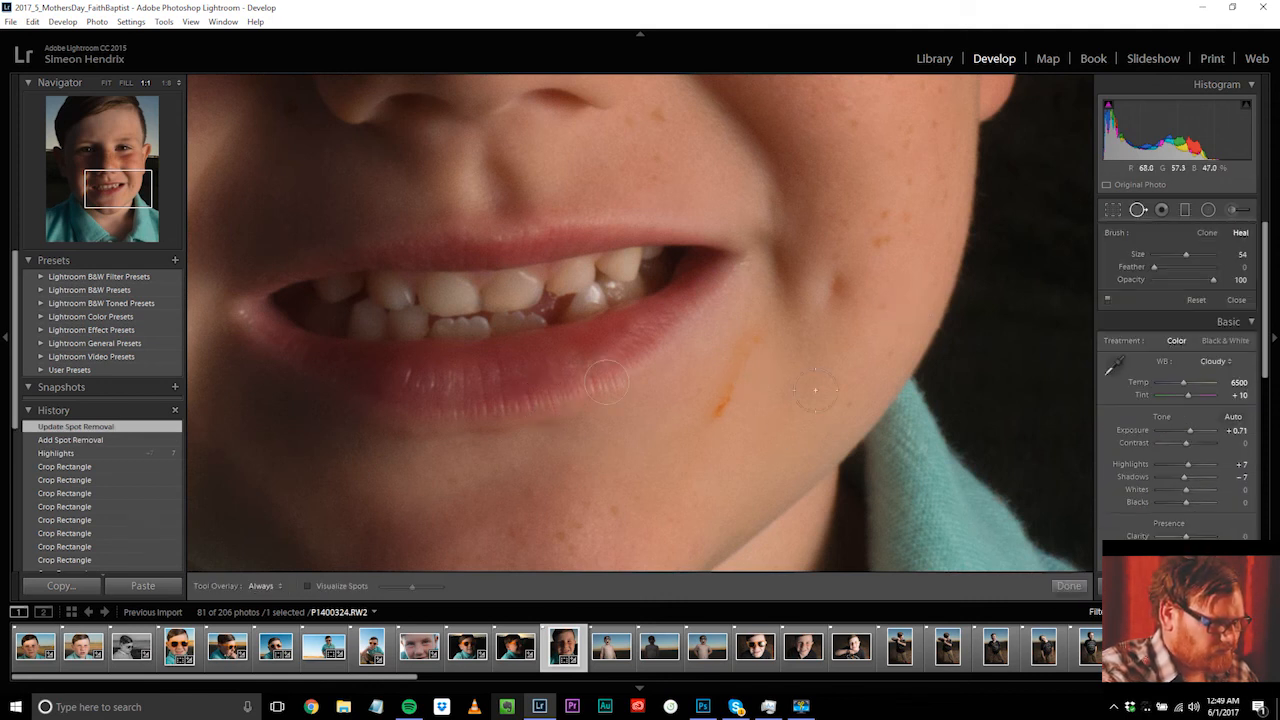
mouse_move(714, 412)
left_mouse_down()
mouse_move(748, 345)
mouse_move(757, 370)
left_mouse_up()
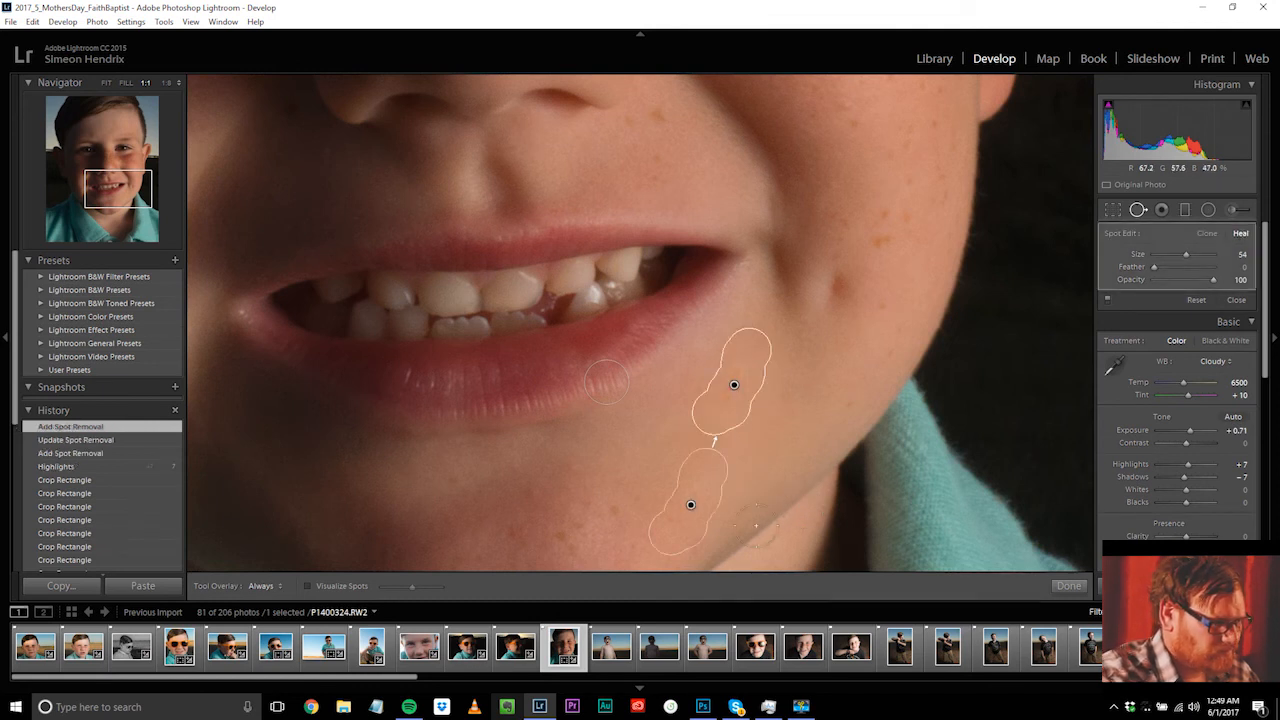
key("Return")
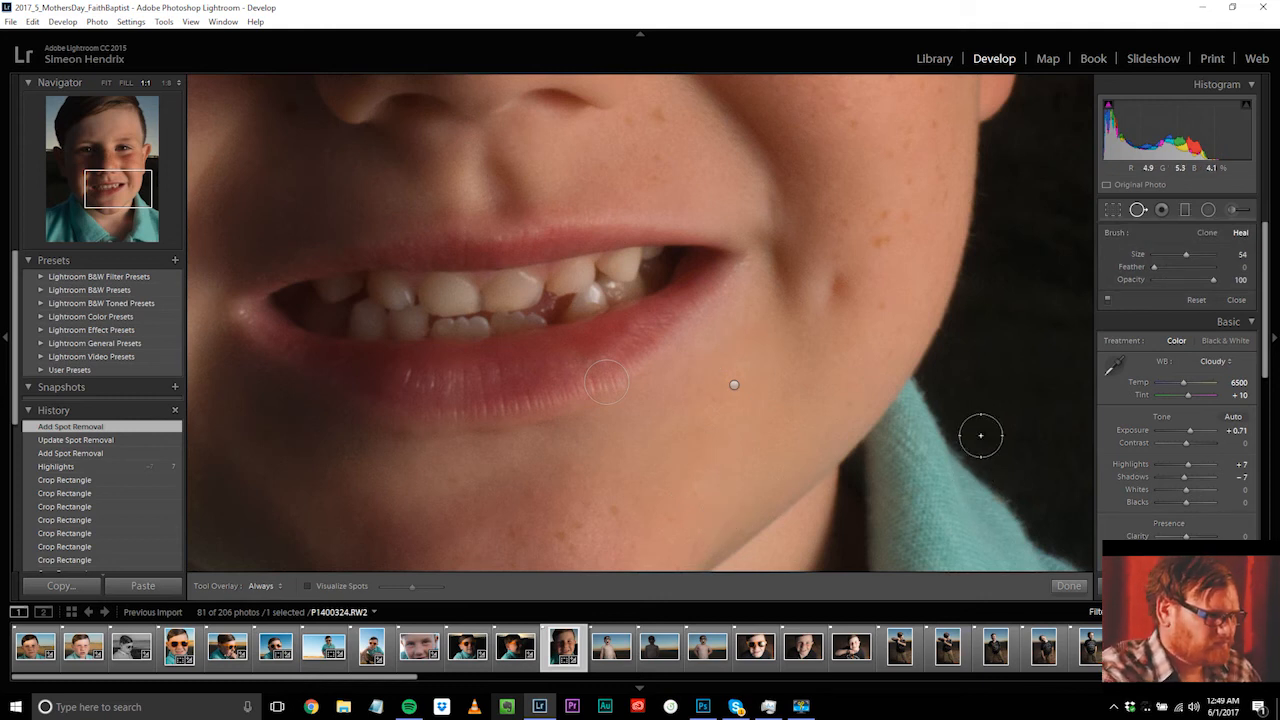
left_click(1068, 586)
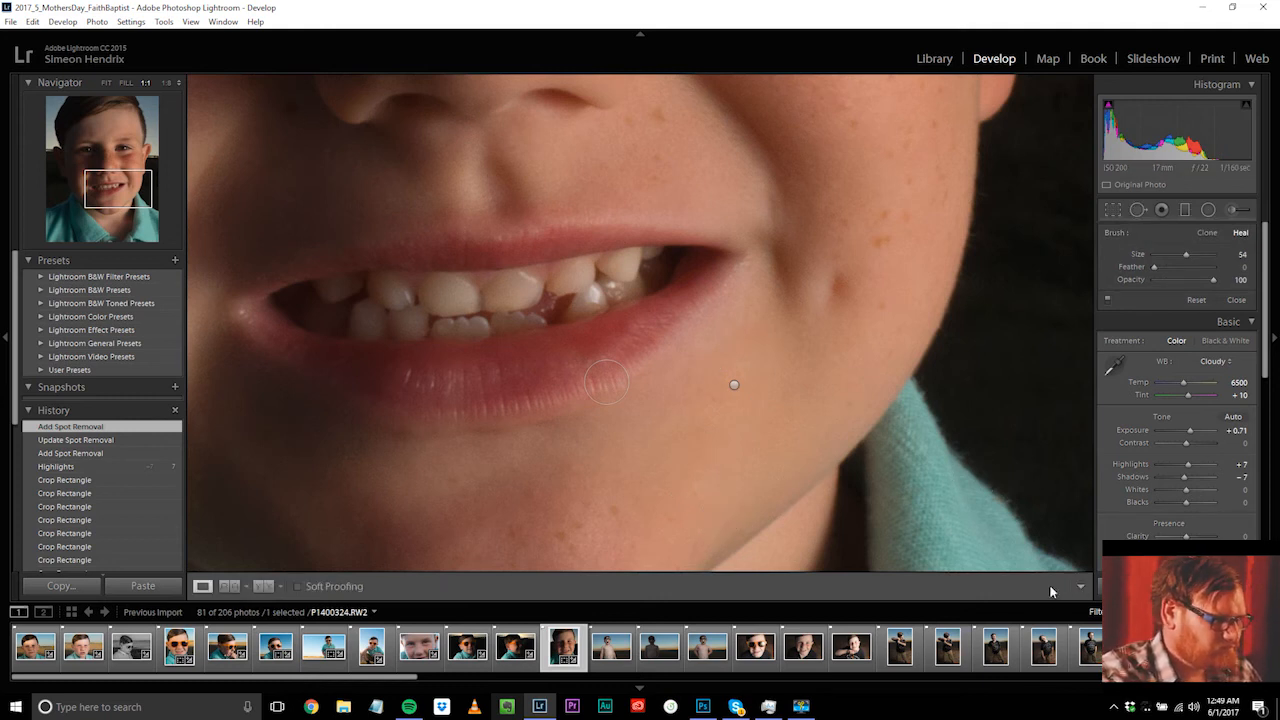
key("ctrl+0")
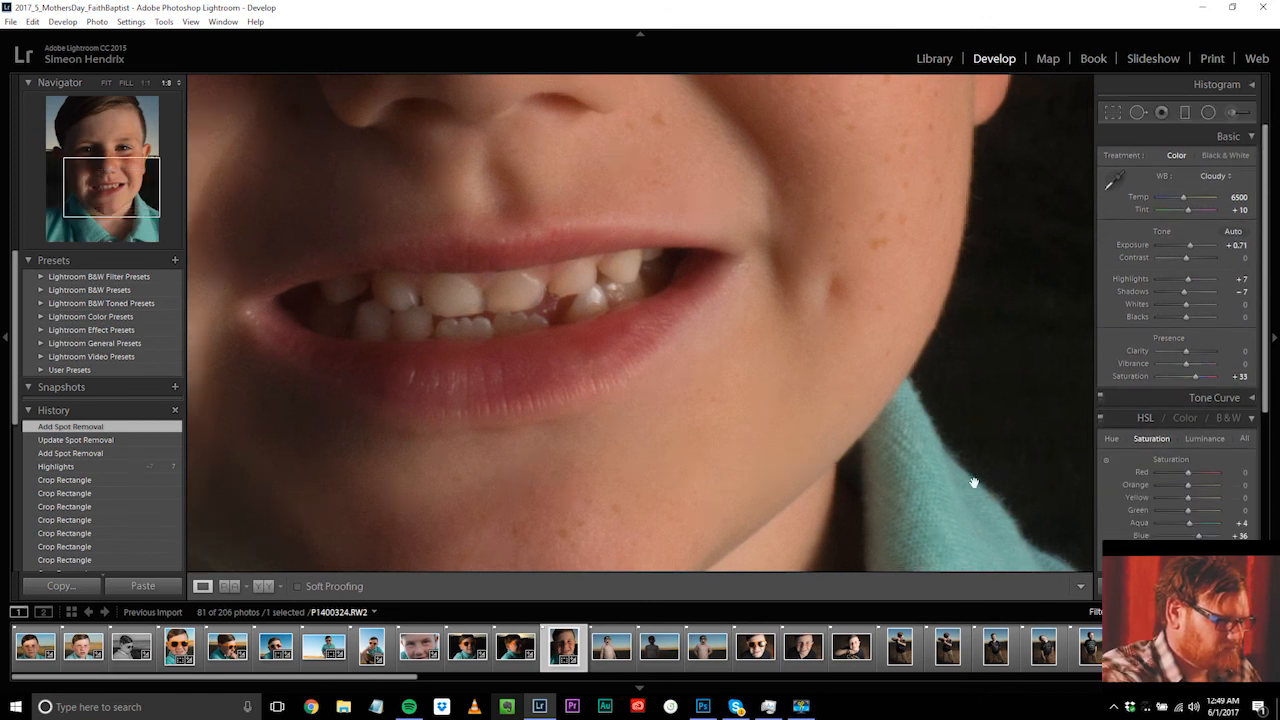
left_click(973, 483)
left_click(973, 483)
left_click(973, 483)
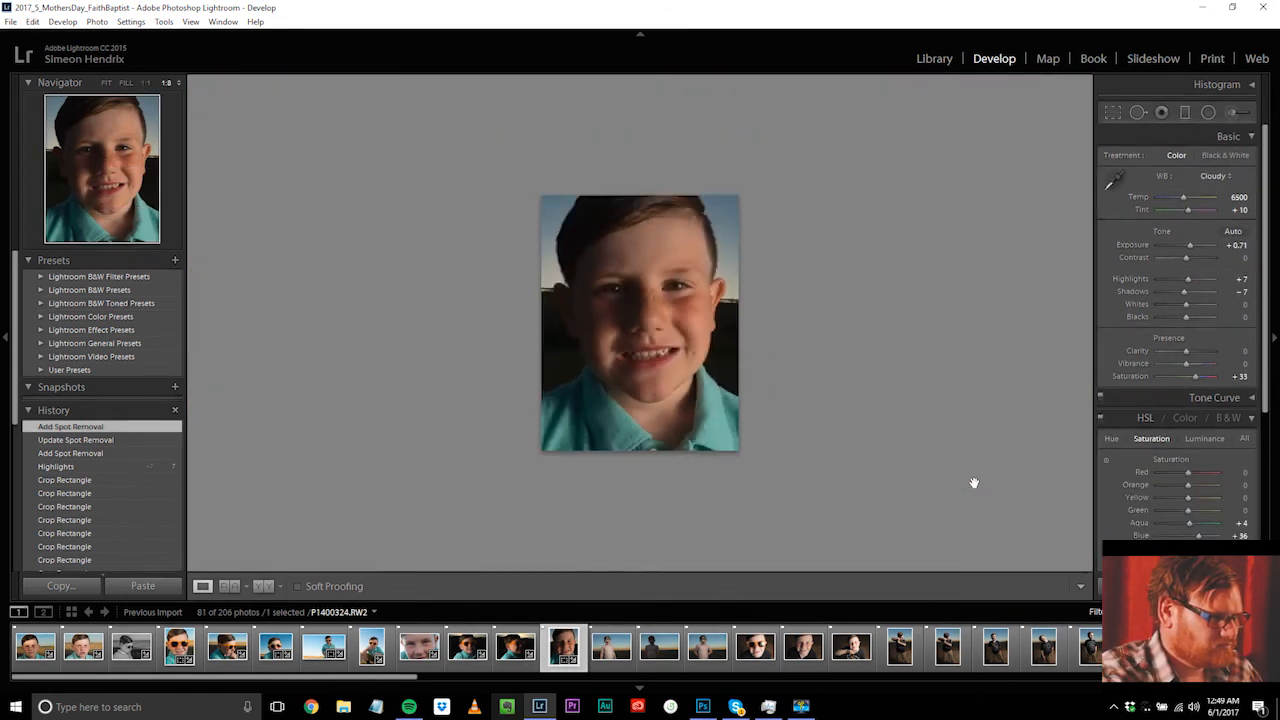
left_click(647, 317)
left_click(657, 320)
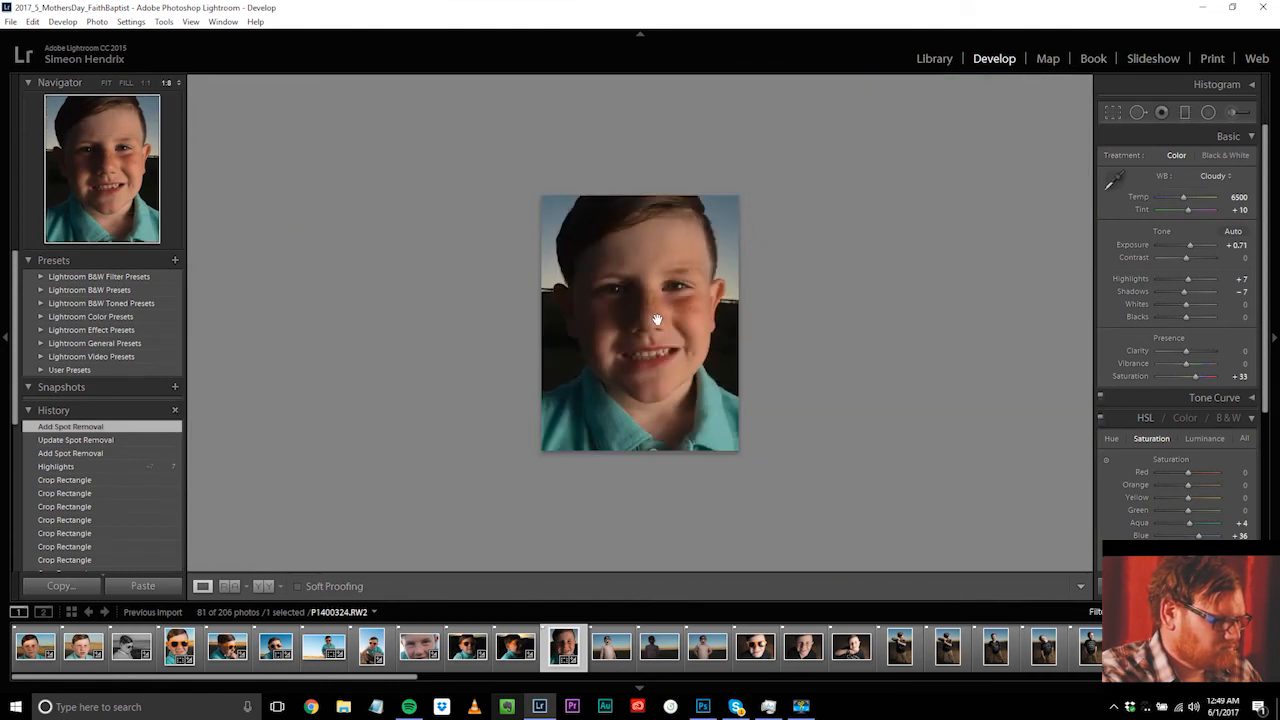
Step: Paste the copied develop settings onto P1400333.RW2, the close-up of the boy in orange sunglasses and a black shirt
left_click(600, 646)
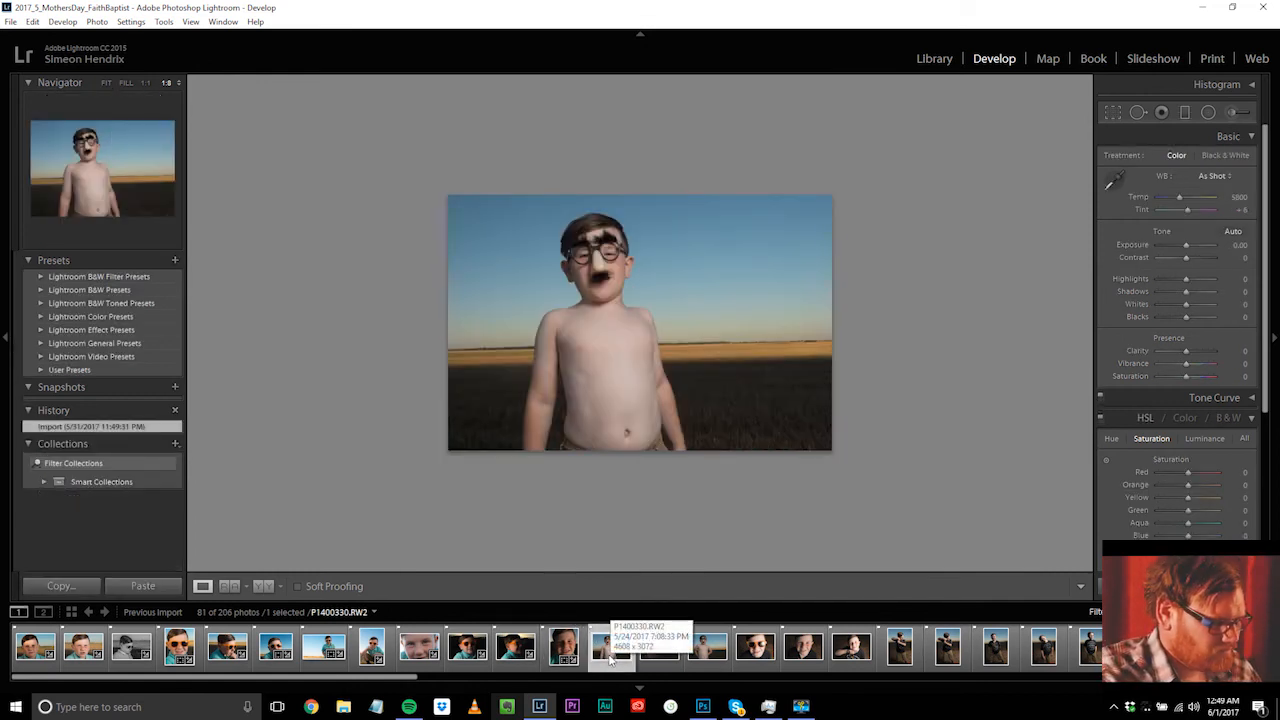
left_click(768, 660)
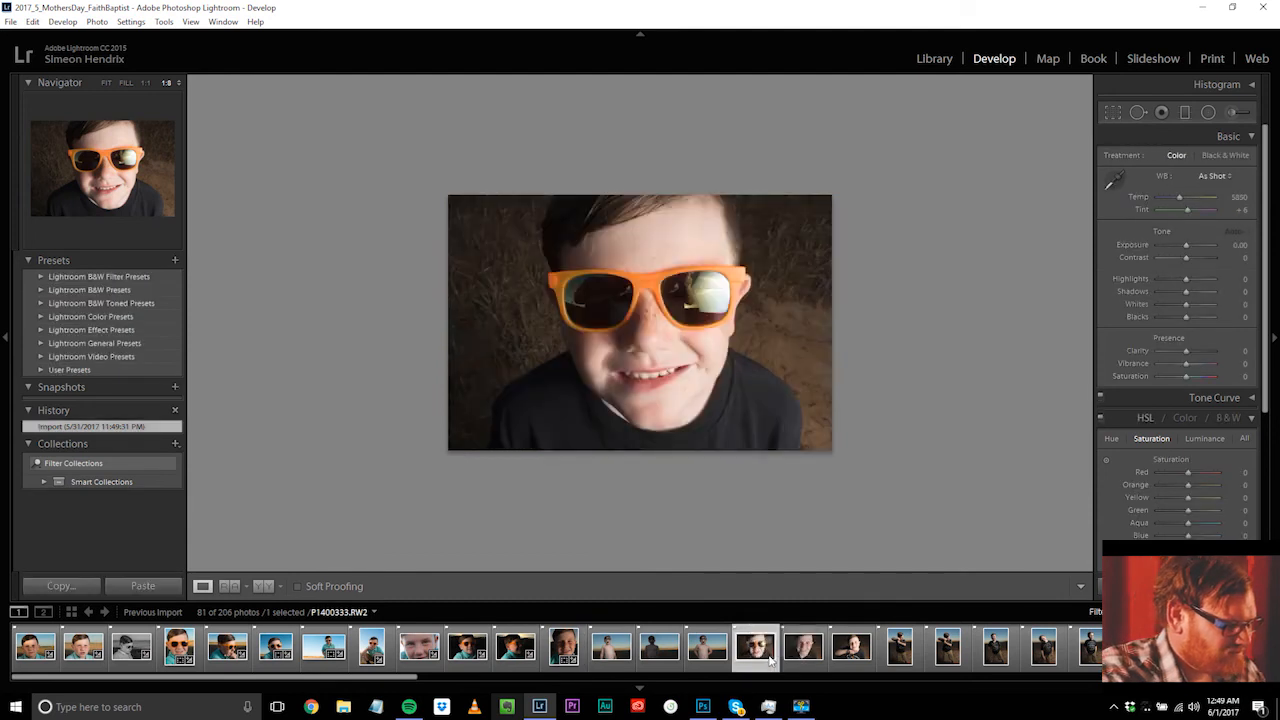
key("ctrl+shift+v")
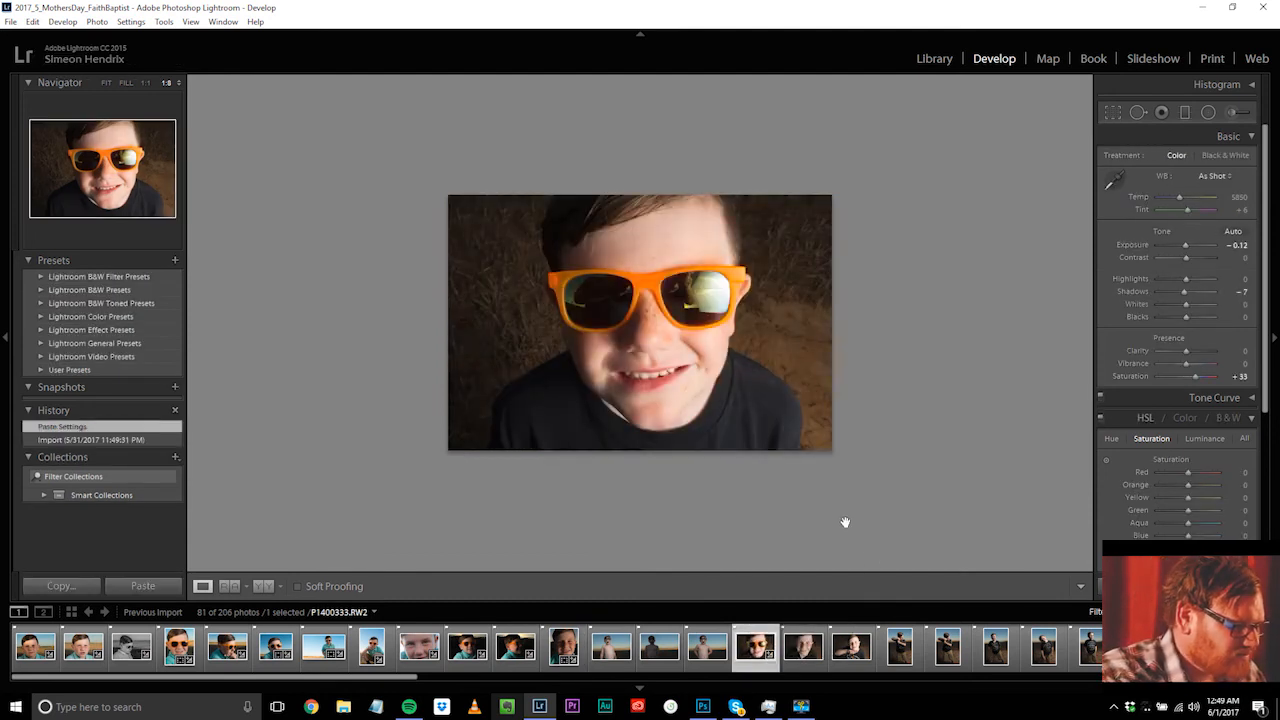
Step: Examine the boy's face and the reflections in the orange sunglasses up close and in the full frame
key("z")
key("z")
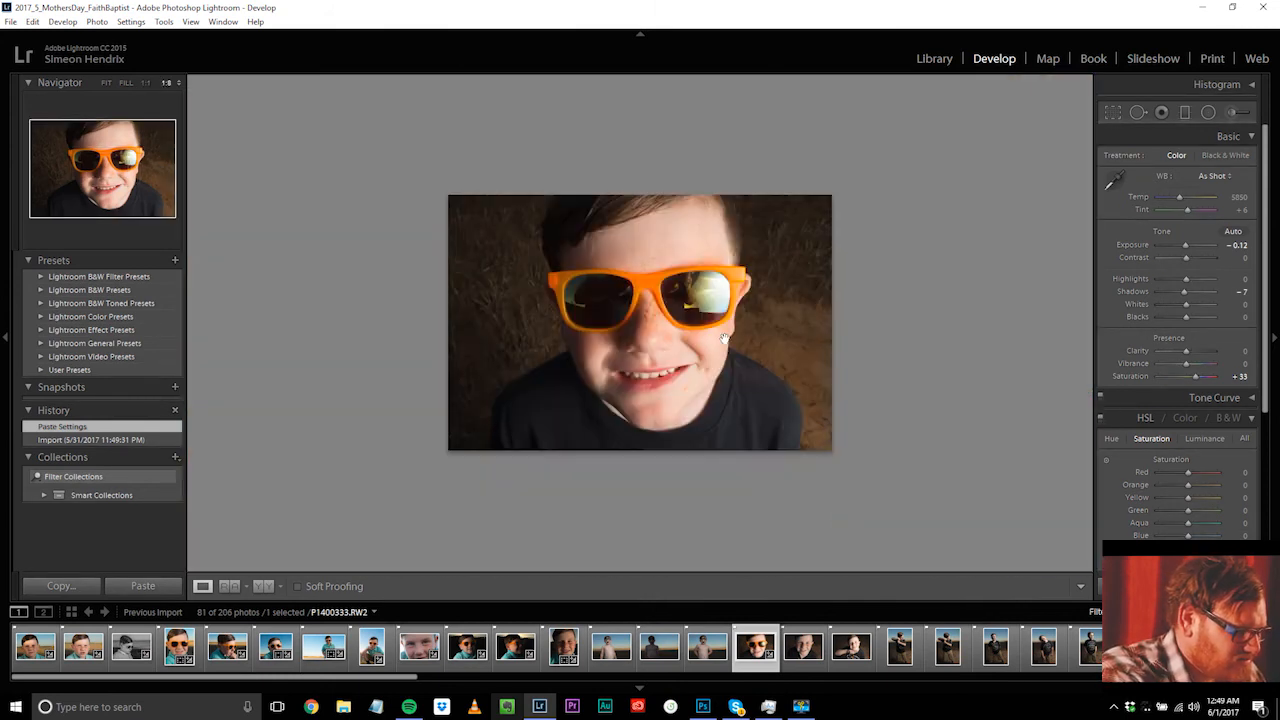
key("z")
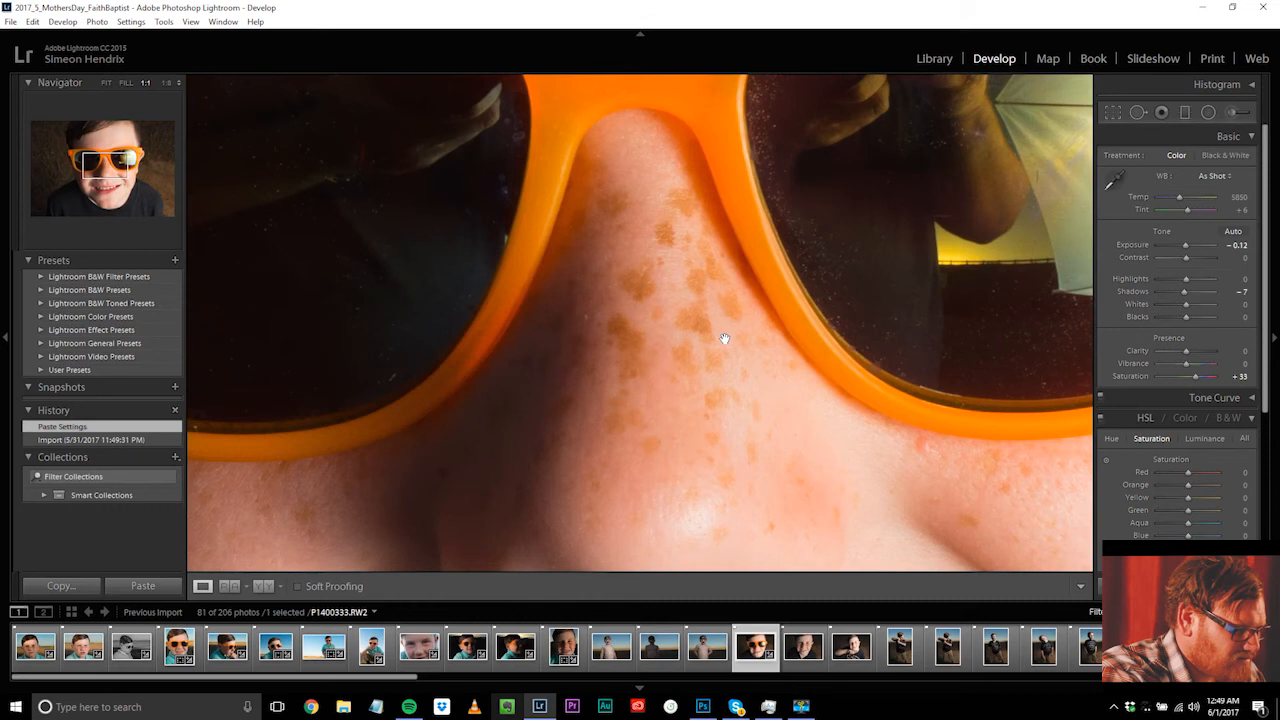
key("z")
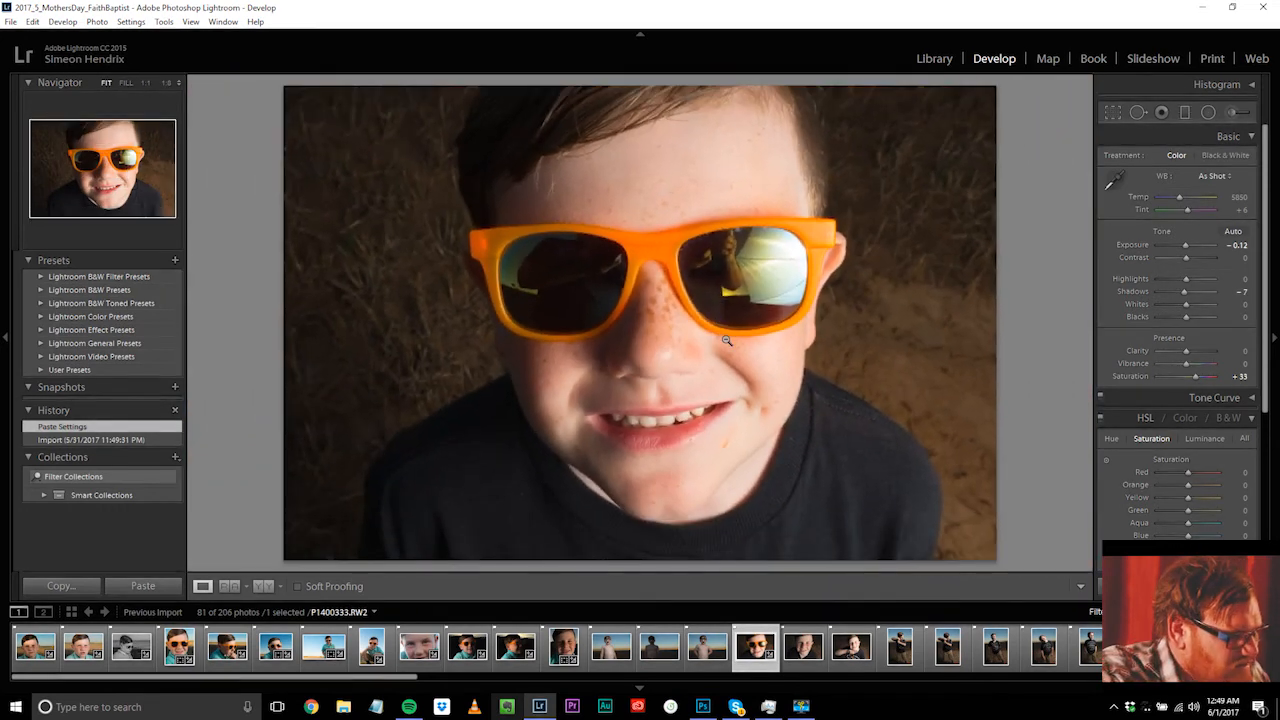
left_click(724, 278)
left_click(744, 290)
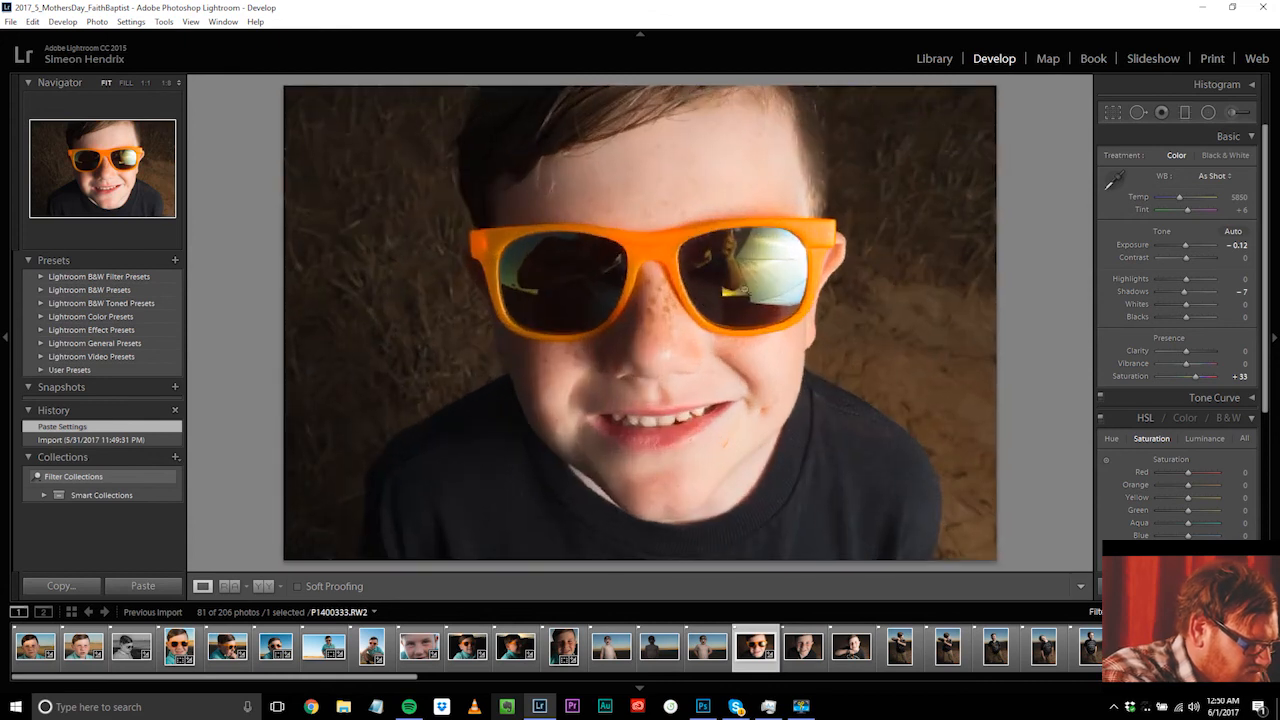
left_click(816, 313)
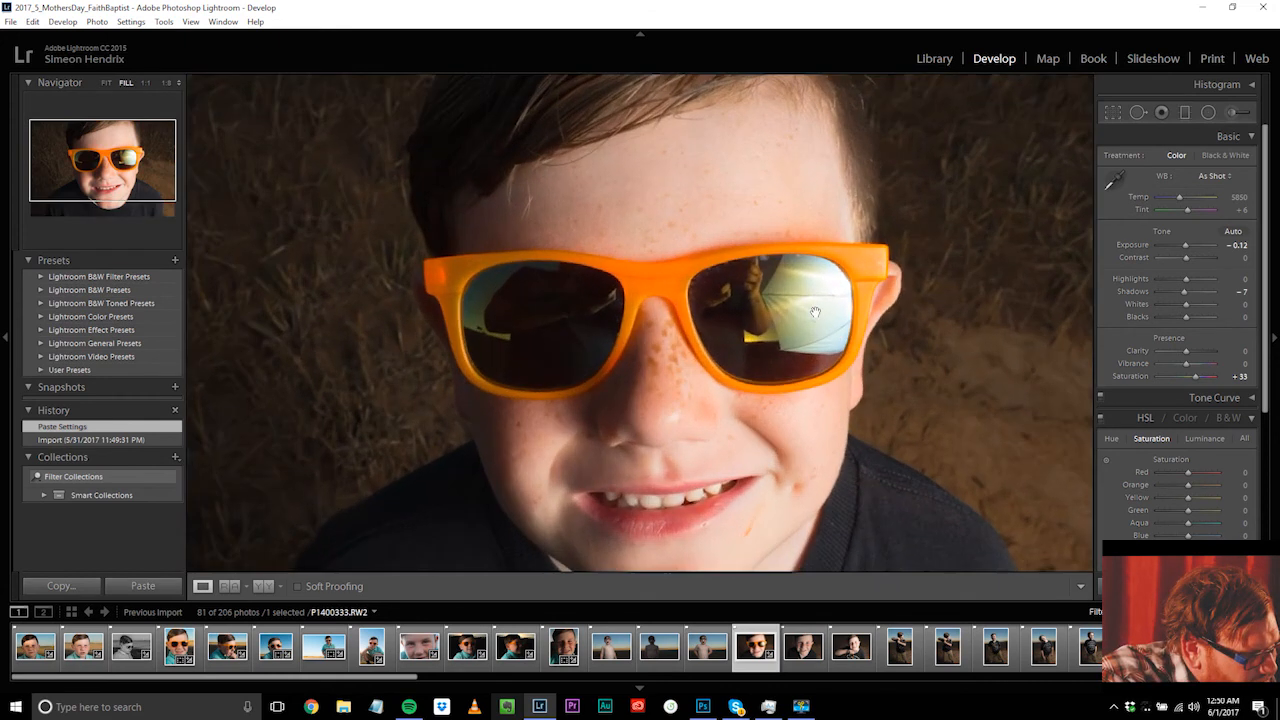
left_click(763, 311)
left_click(680, 285)
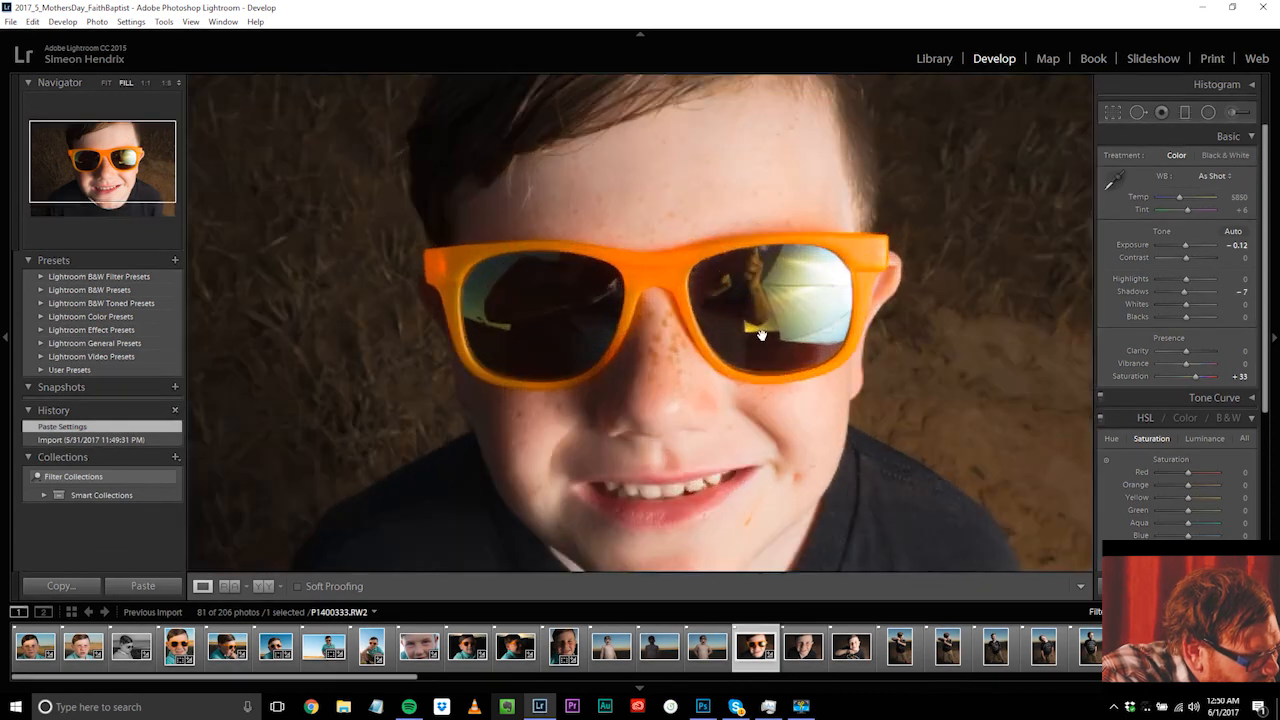
left_click(745, 391)
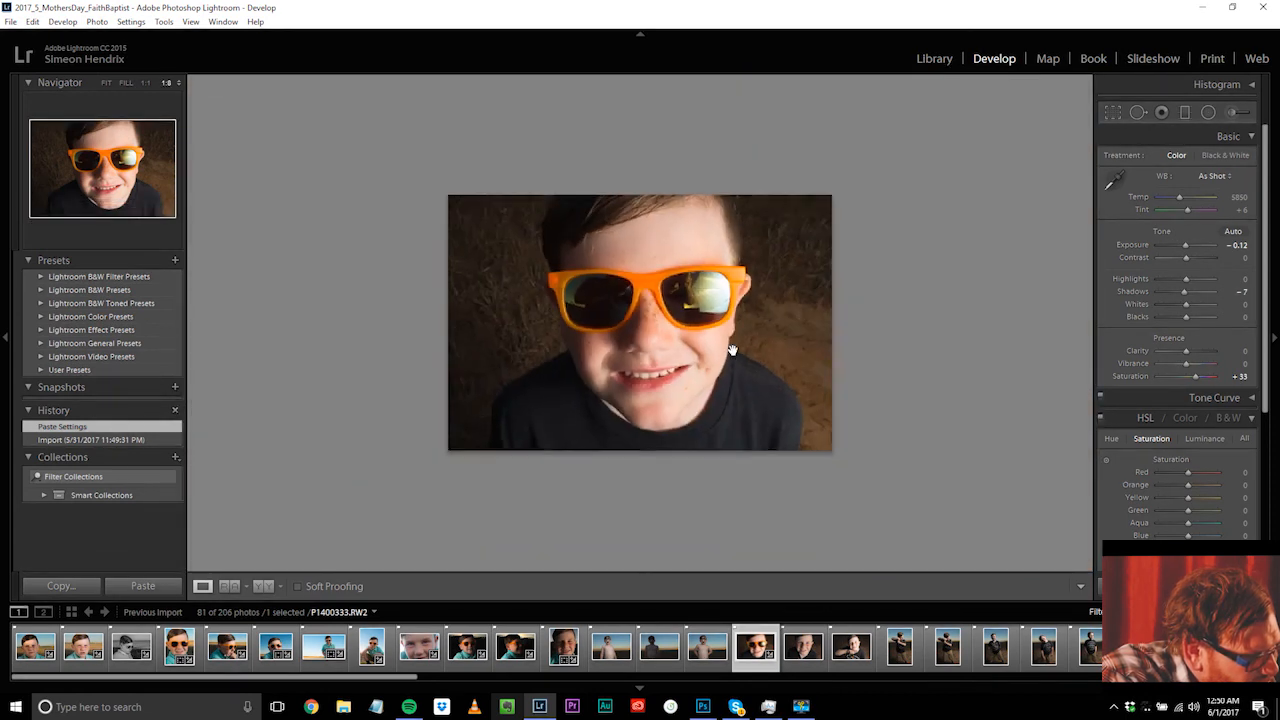
Step: Heal the small spot on the boy's lower lip in P1400333.RW2 with size 54 Spot Removal
left_click(733, 350)
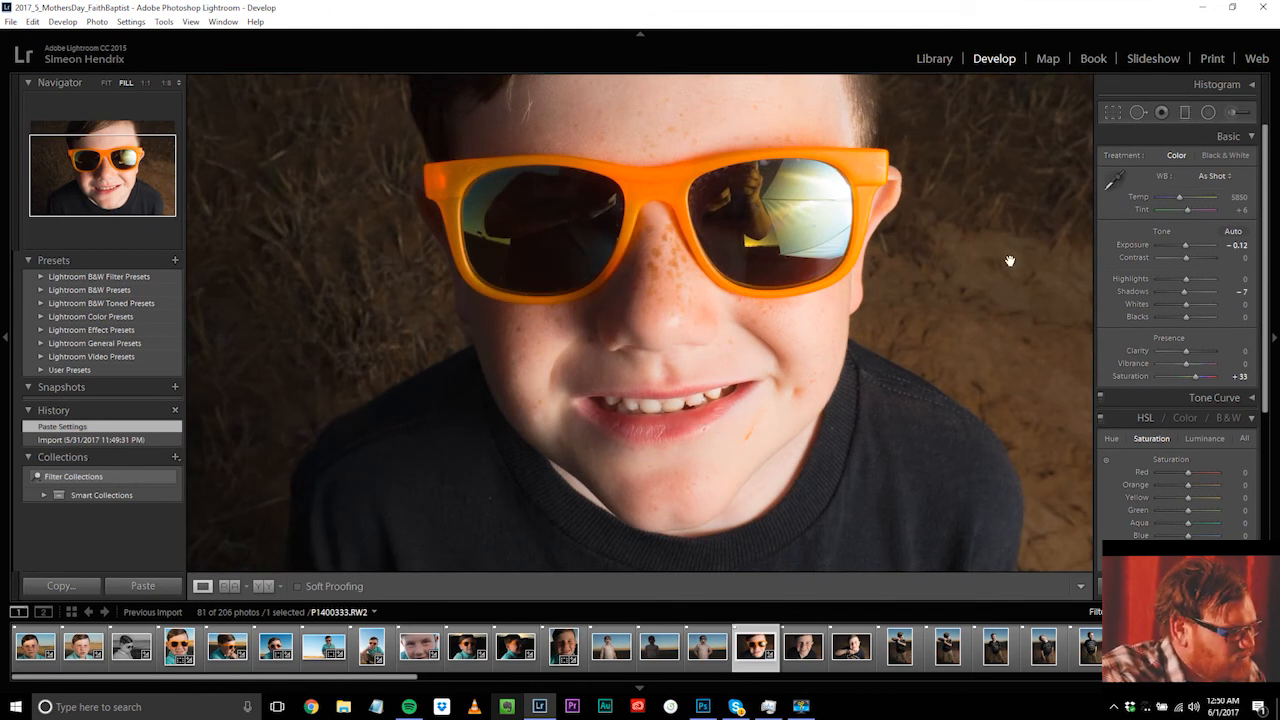
left_click(1137, 113)
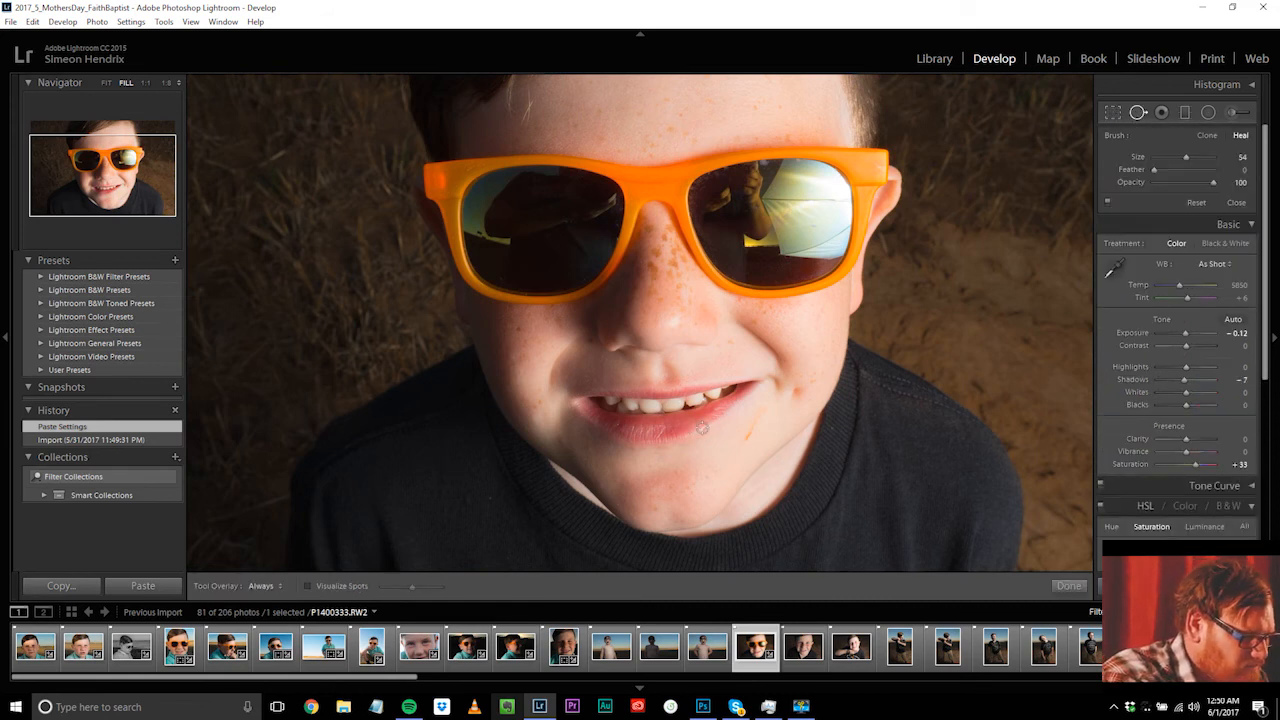
key("z")
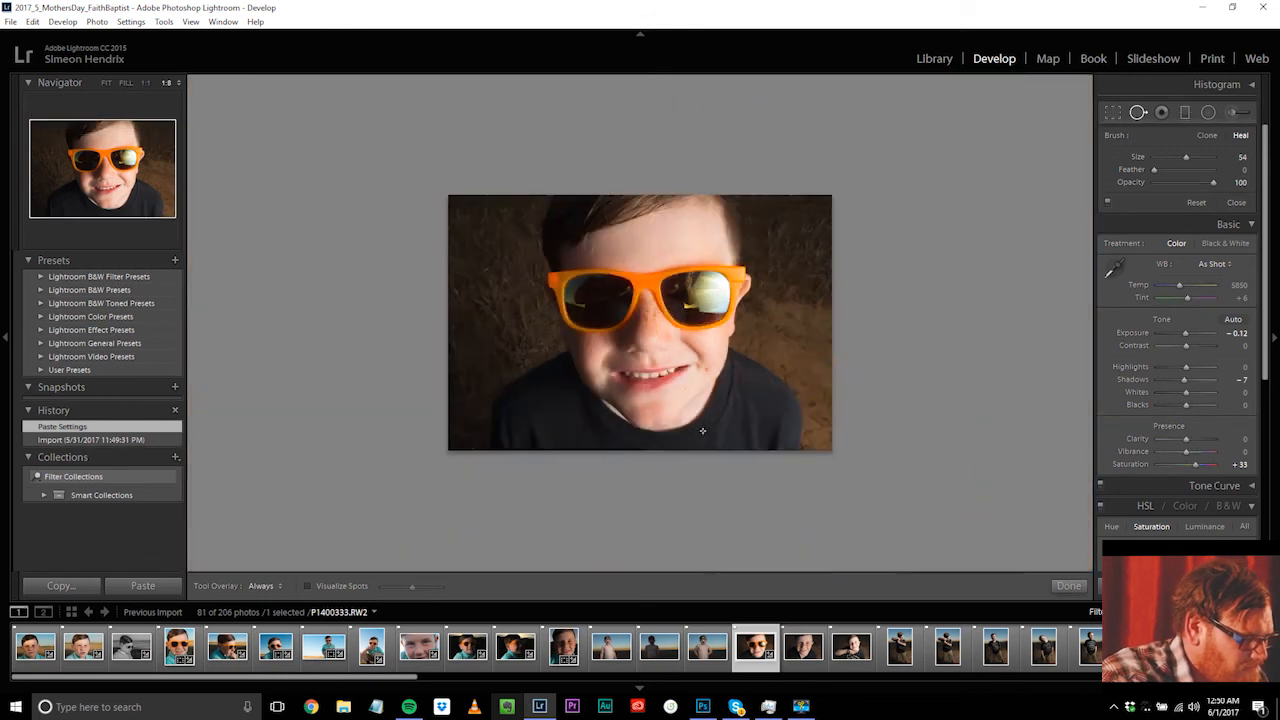
mouse_move(681, 434)
left_mouse_down()
mouse_move(737, 240)
mouse_move(731, 189)
left_mouse_up()
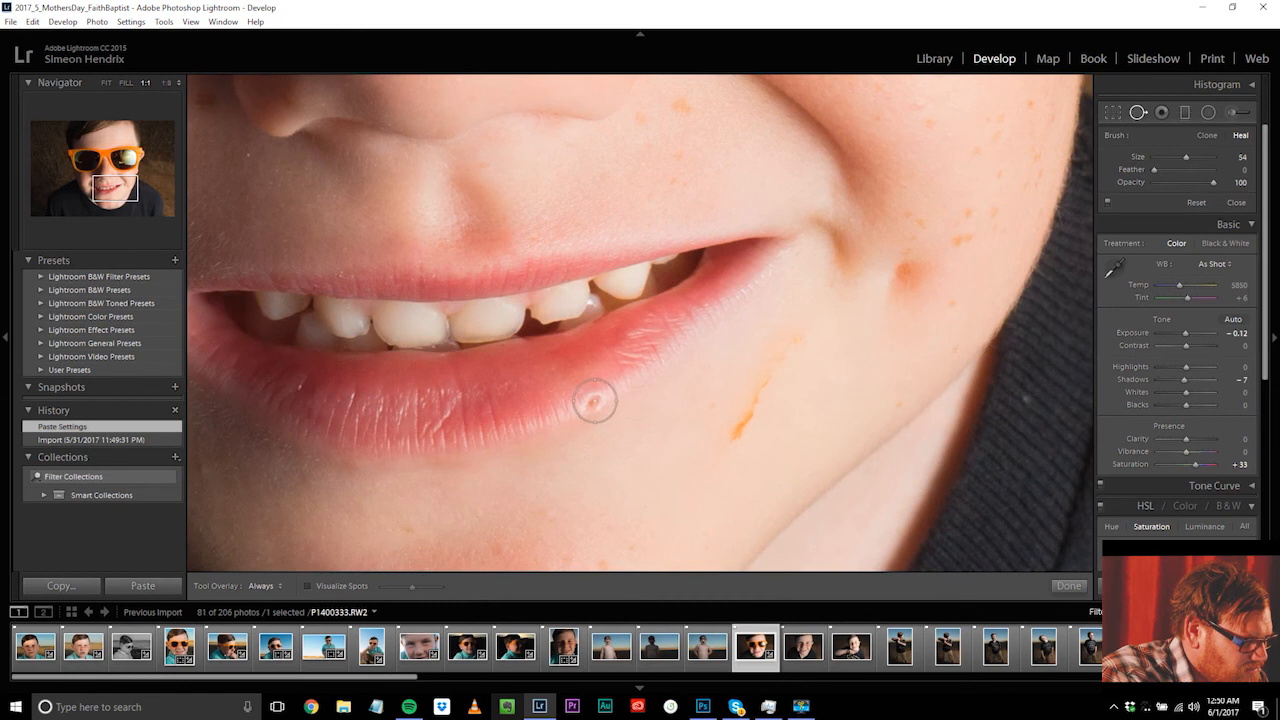
left_click(594, 403)
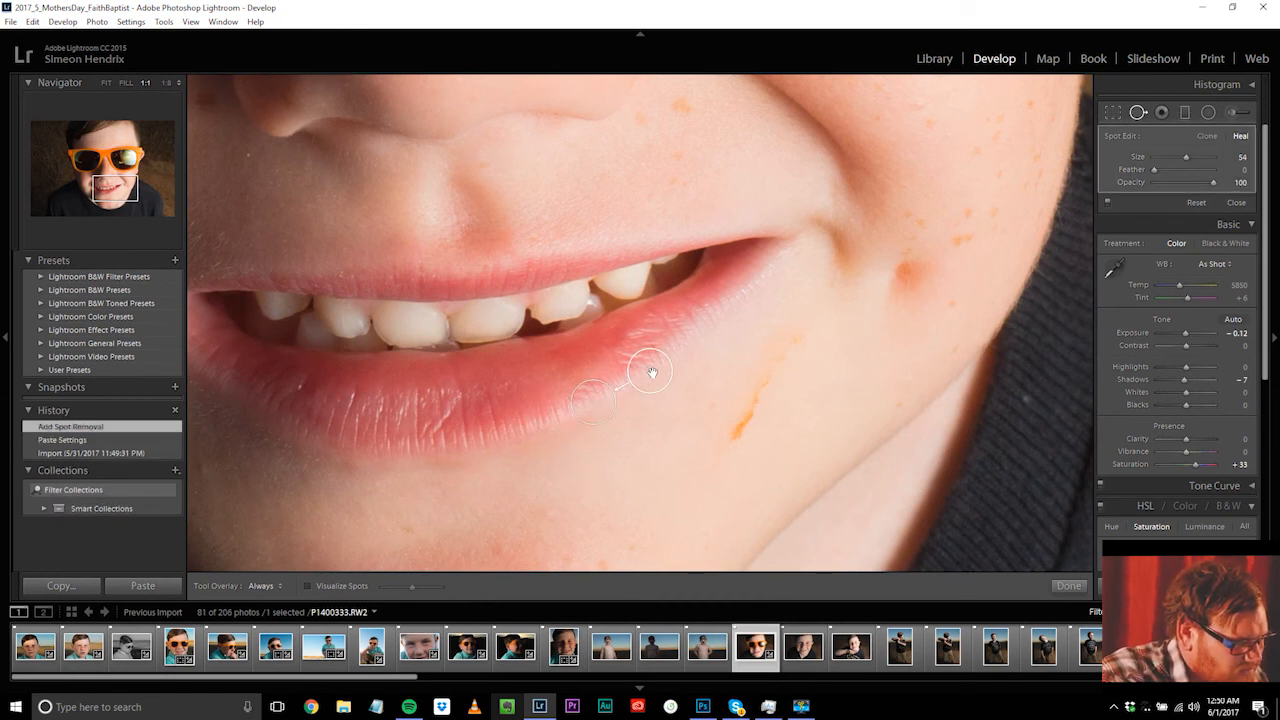
Step: Heal the orange streak on the skin beside the mouth with a size 54 stroke and finish Spot Removal
left_click_drag(786, 349, 730, 450)
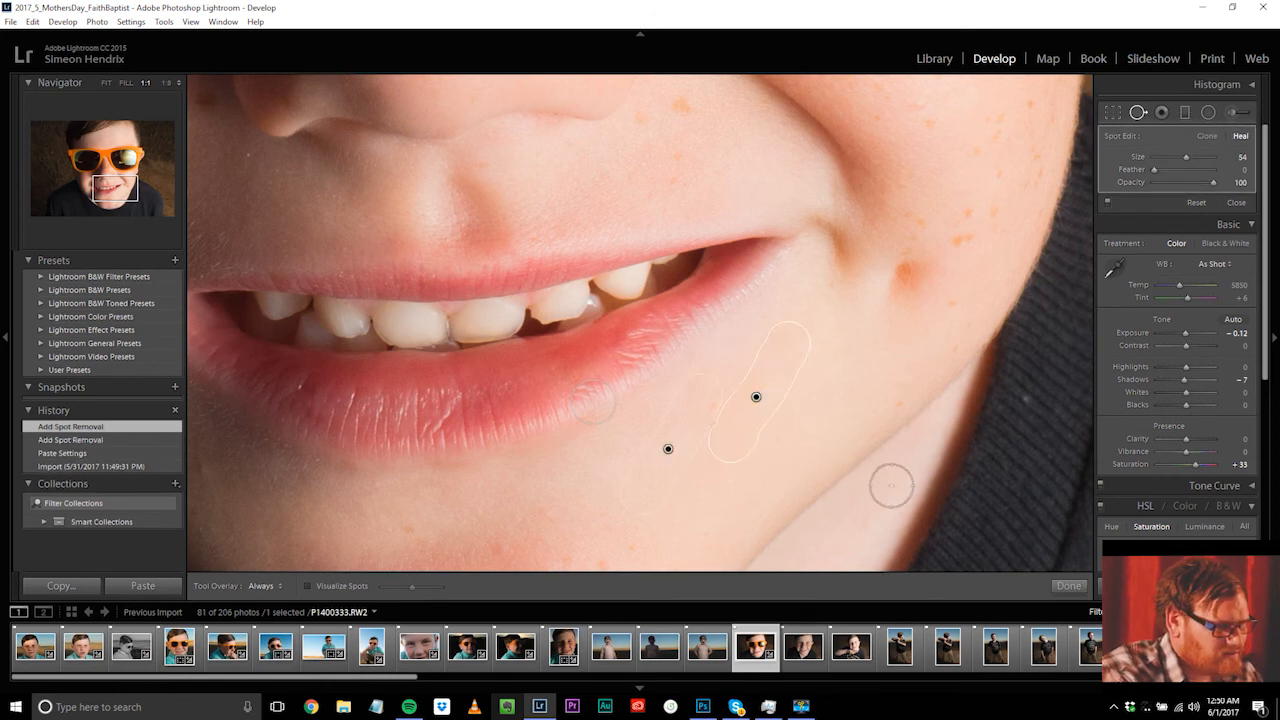
left_click(1068, 585)
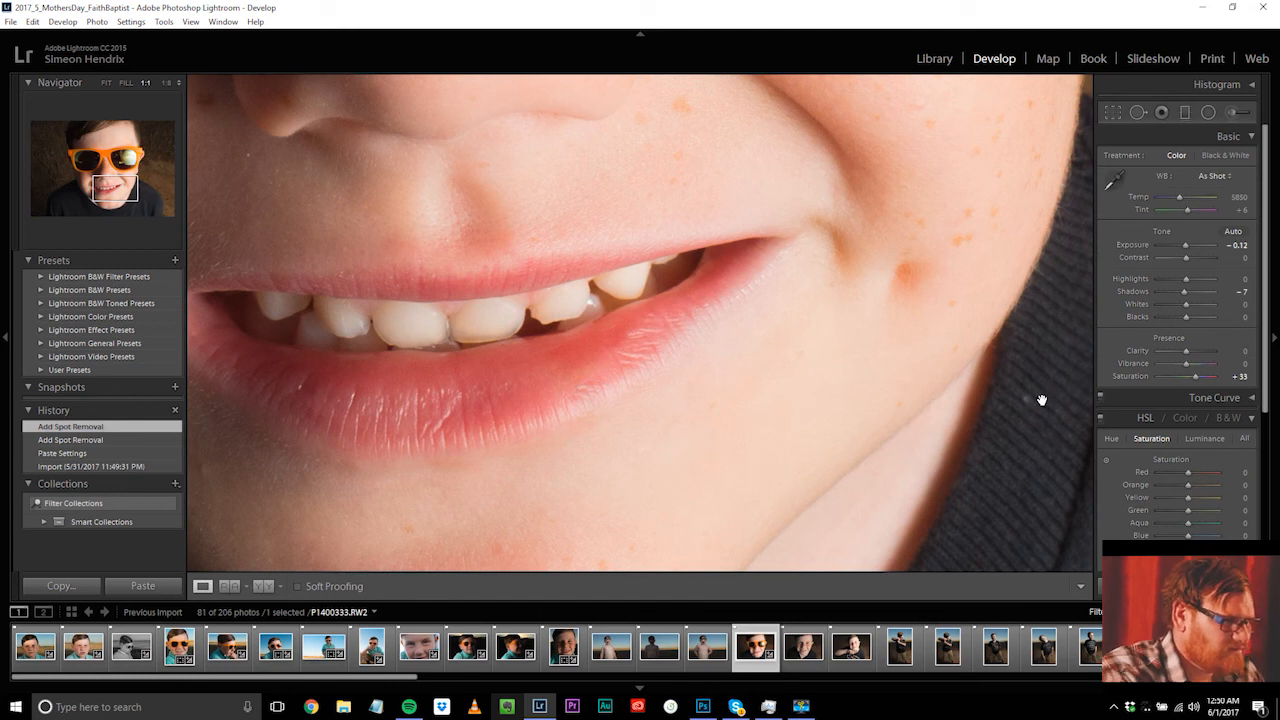
left_click(794, 275)
left_click(803, 279)
left_click(803, 279)
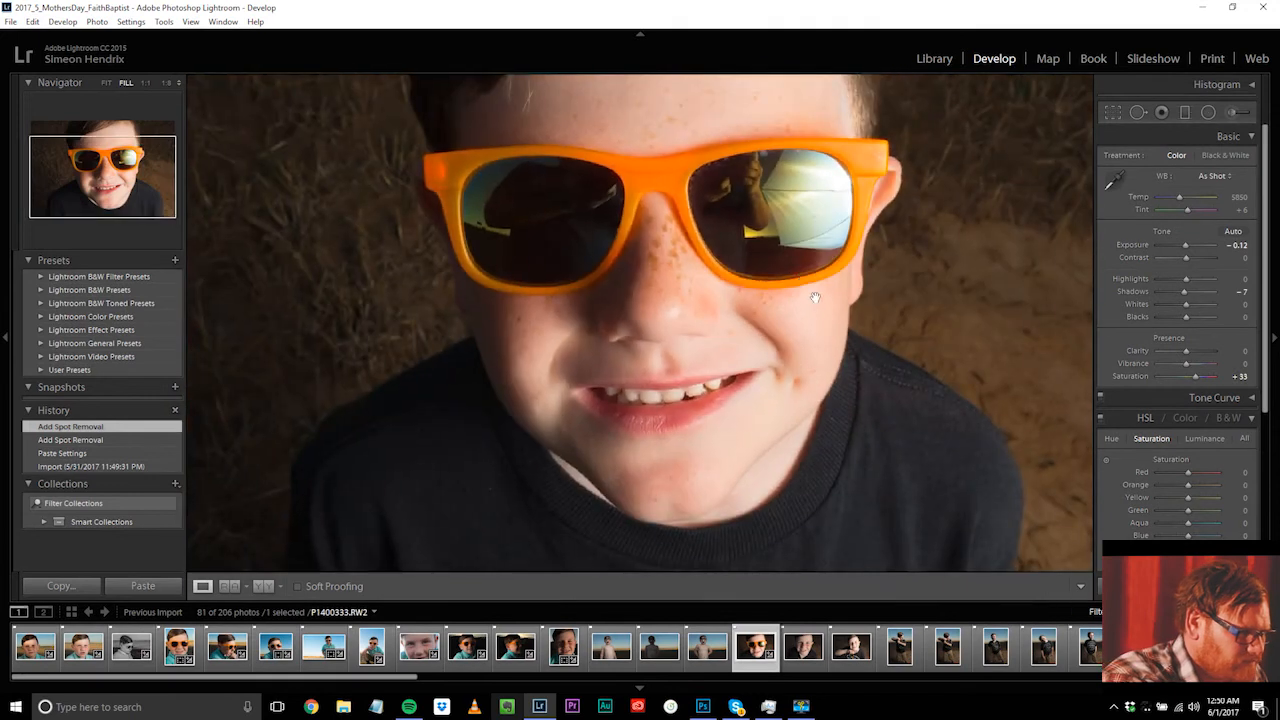
left_click(765, 345)
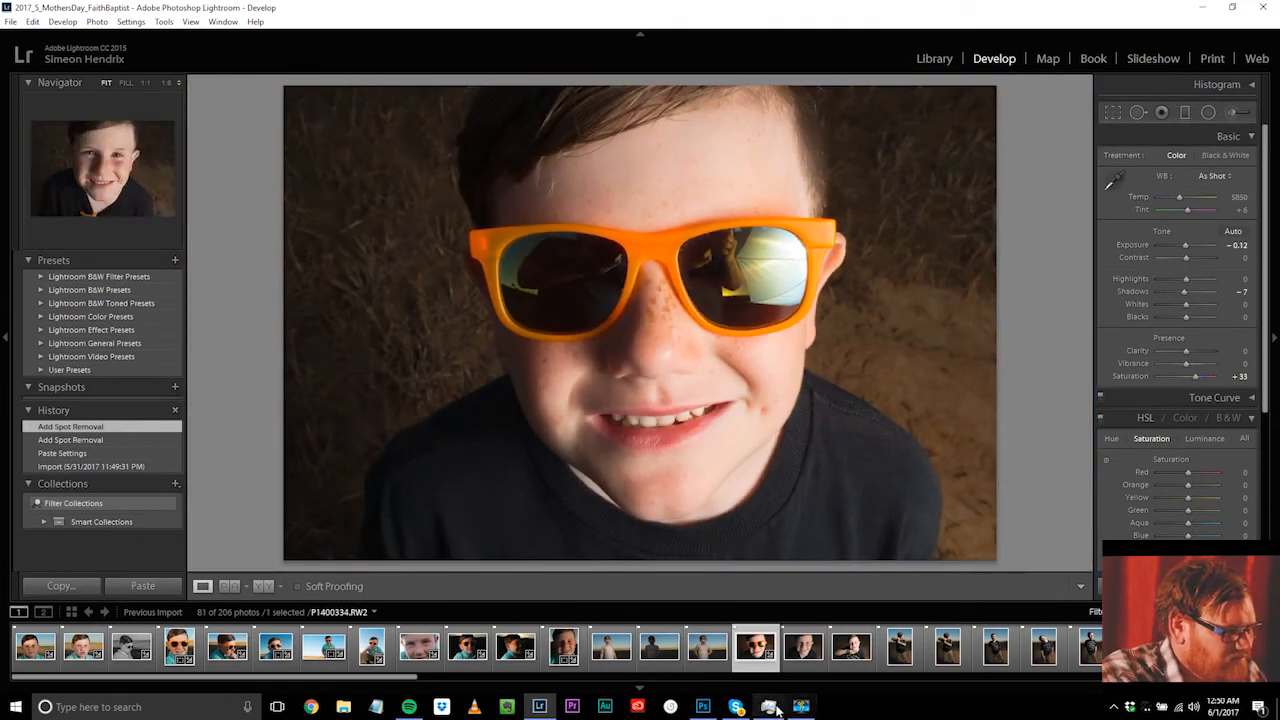
Step: Copy the develop settings from P1400333.RW2 and paste them onto P1400334.RW2, the close-up of the boy without sunglasses
left_click(804, 649)
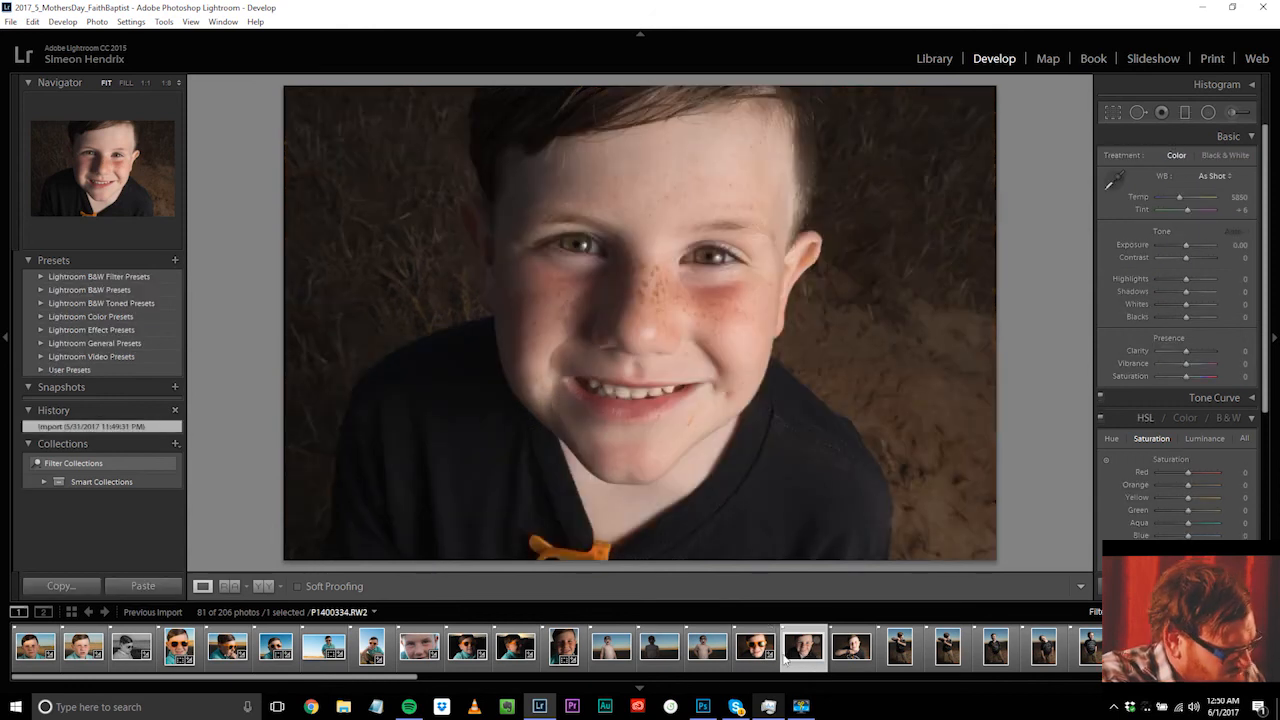
left_click(757, 660)
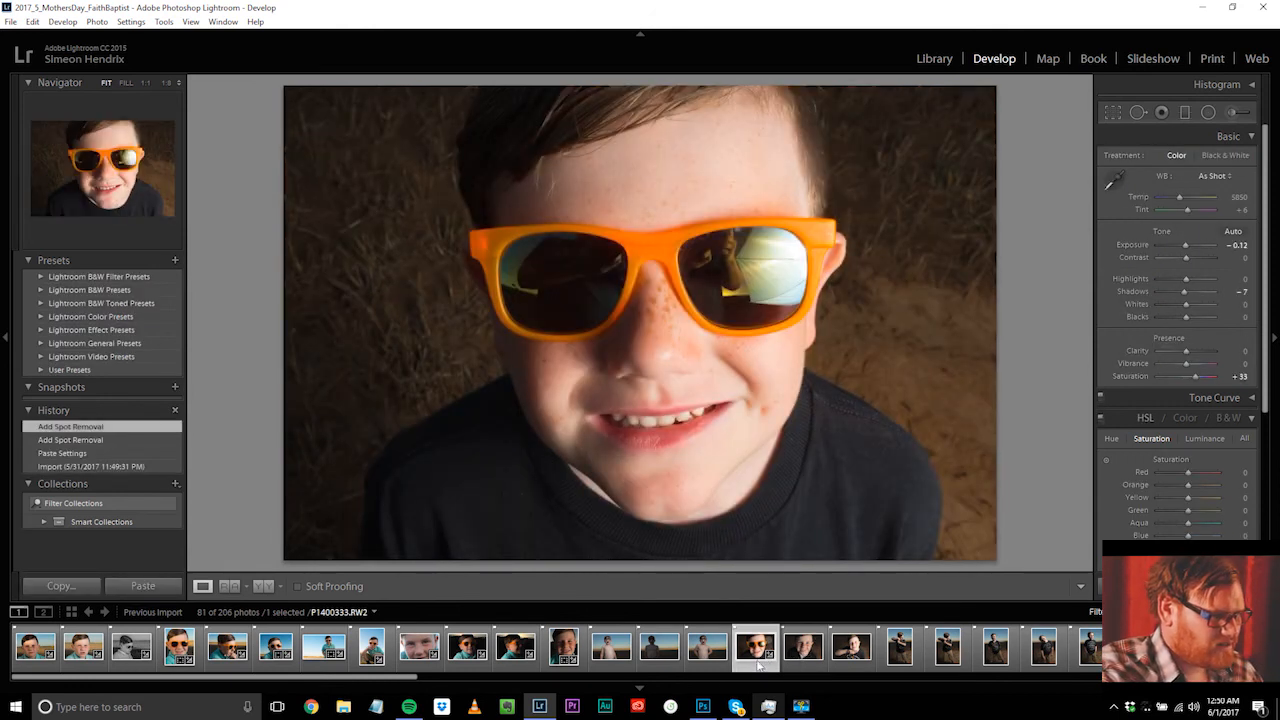
key("ctrl+shift+c")
left_click(845, 521)
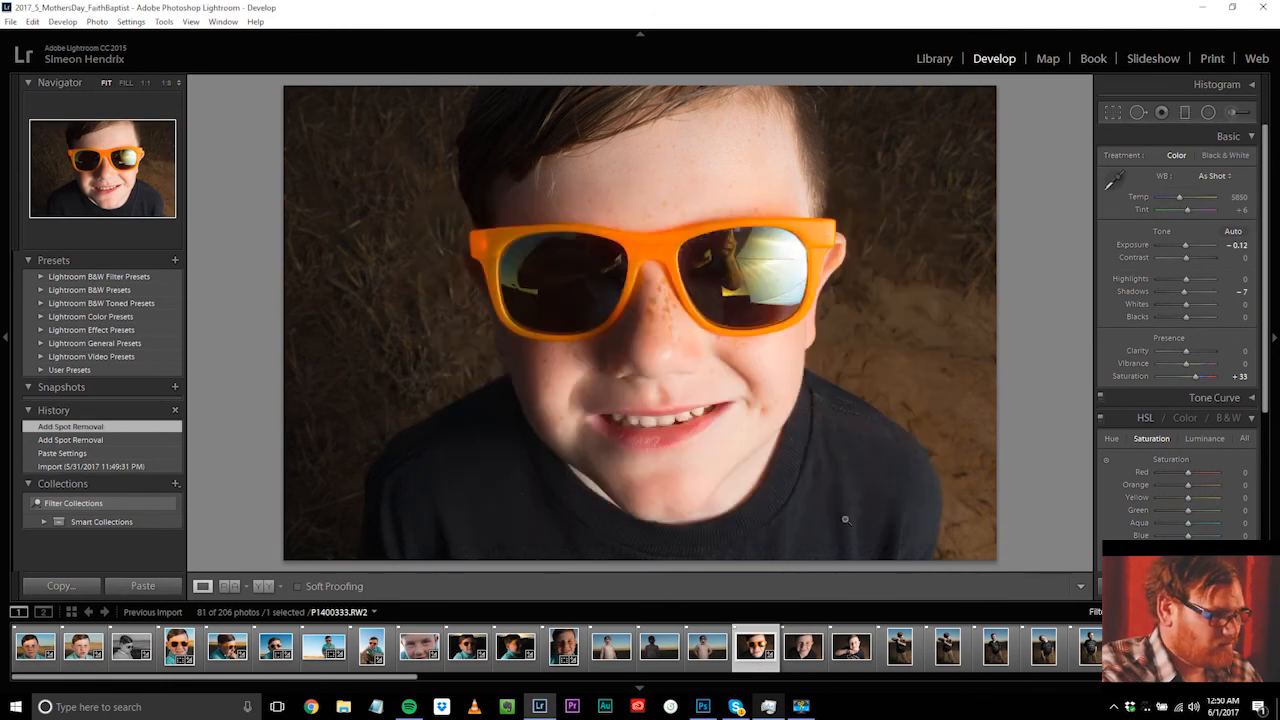
left_click(790, 655)
left_click(795, 655)
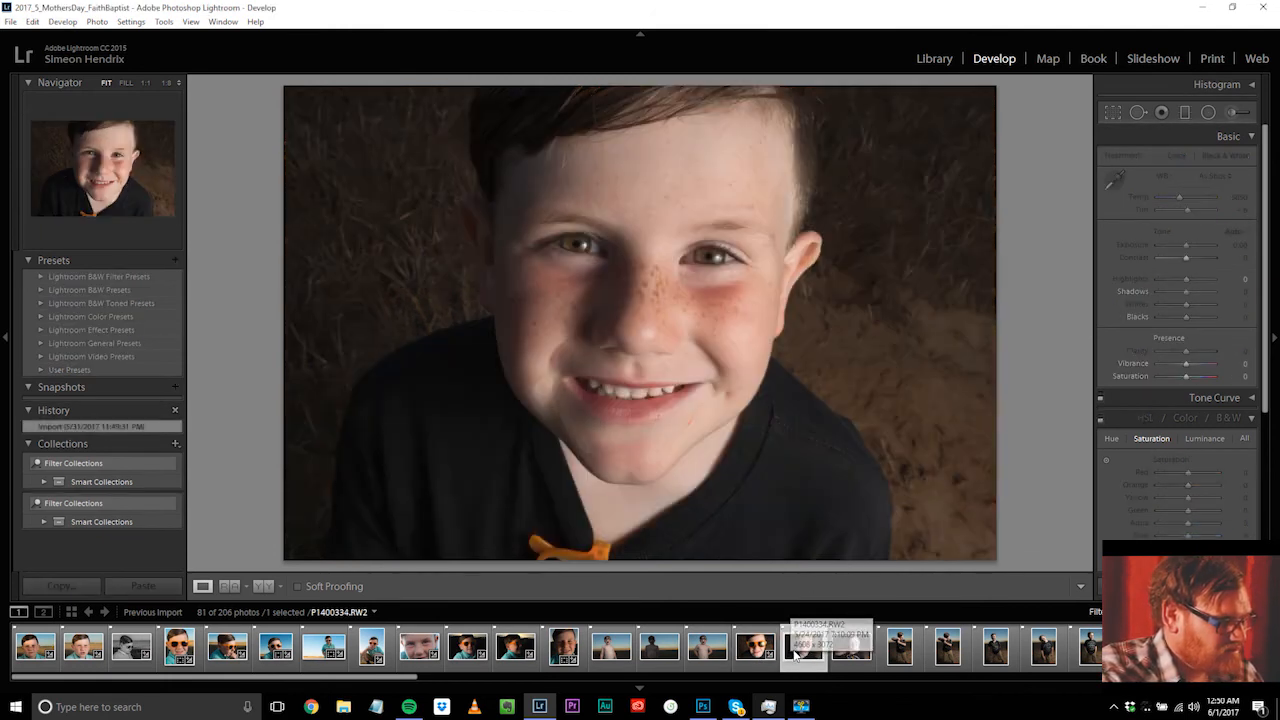
key("ctrl+shift+v")
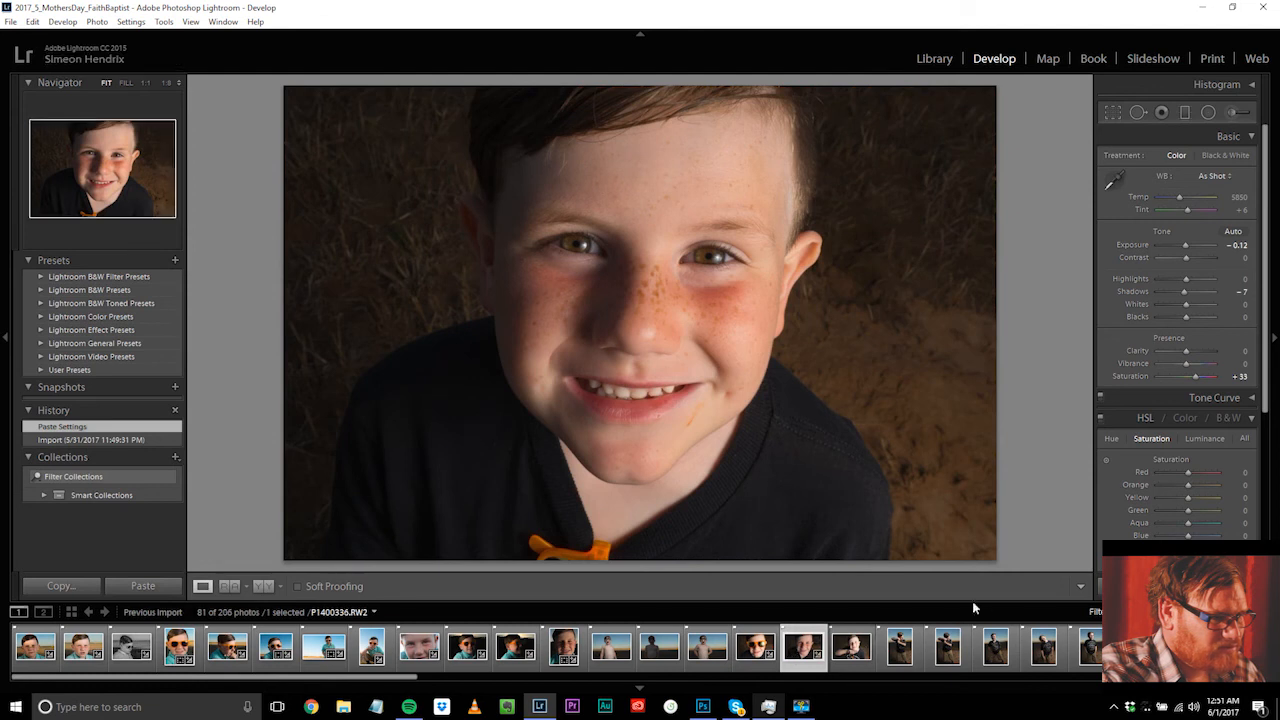
Step: Rotate the crop of P1400334.RW2 to an angle of -5.23 at the original aspect ratio and apply it
left_click(1112, 112)
left_click_drag(1020, 85, 1008, 55)
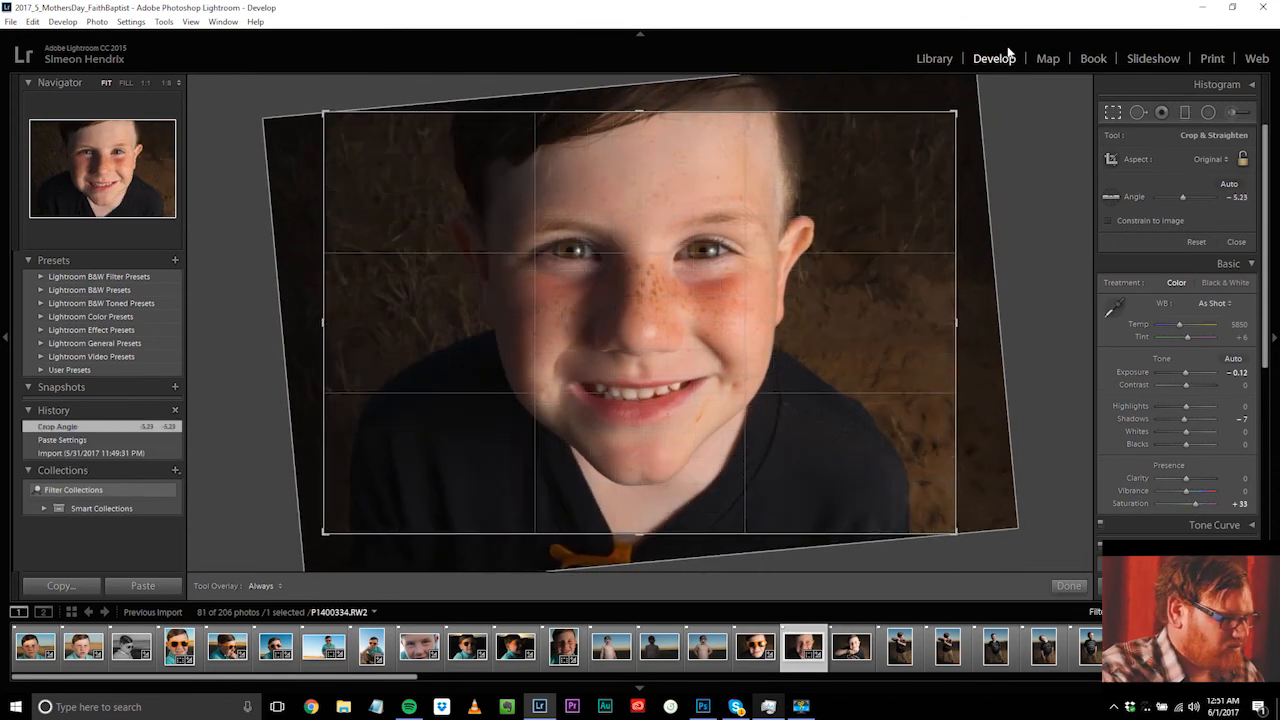
key("Return")
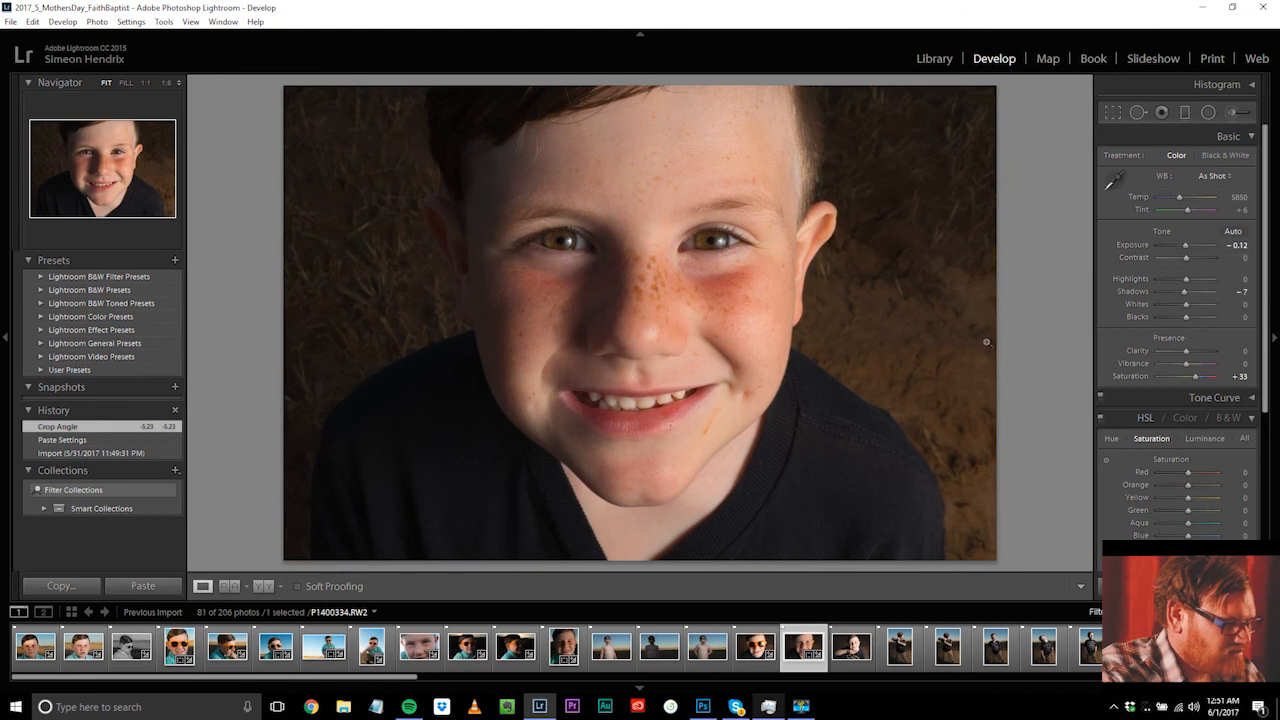
Step: Heal the spot on the lower lip in P1400334.RW2 with size 54 Spot Removal
left_click(673, 424)
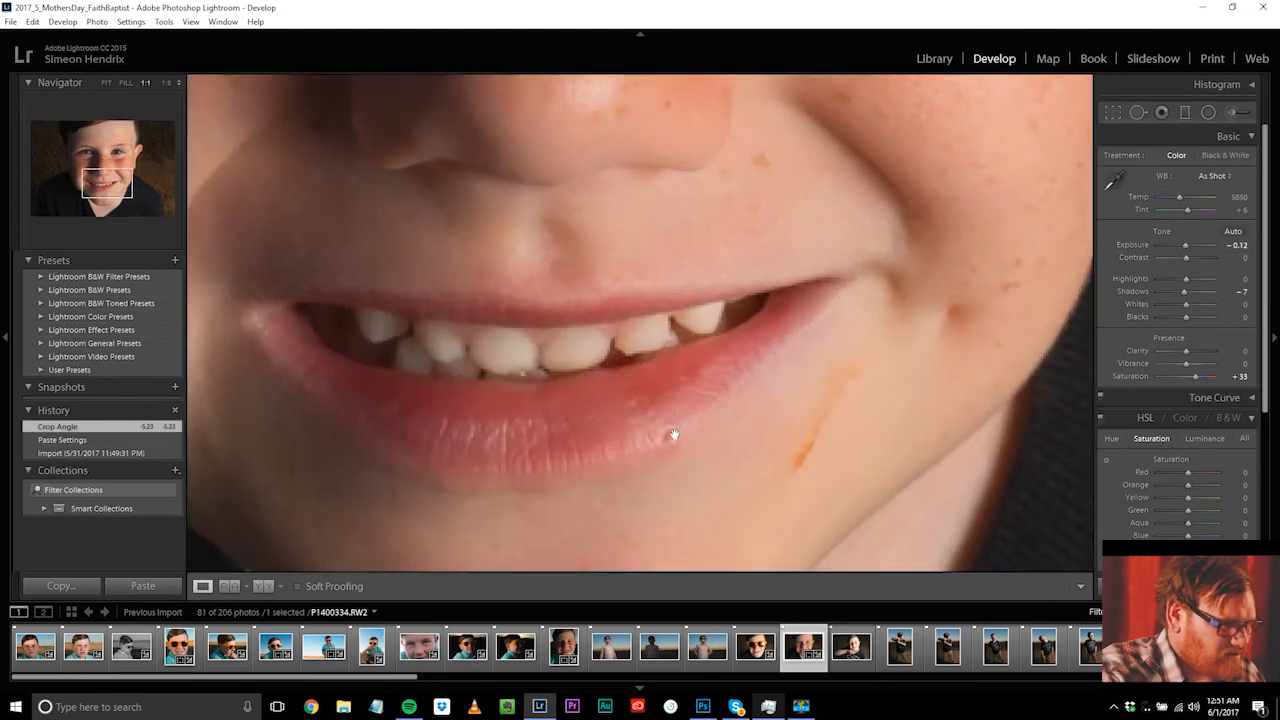
left_click(1138, 113)
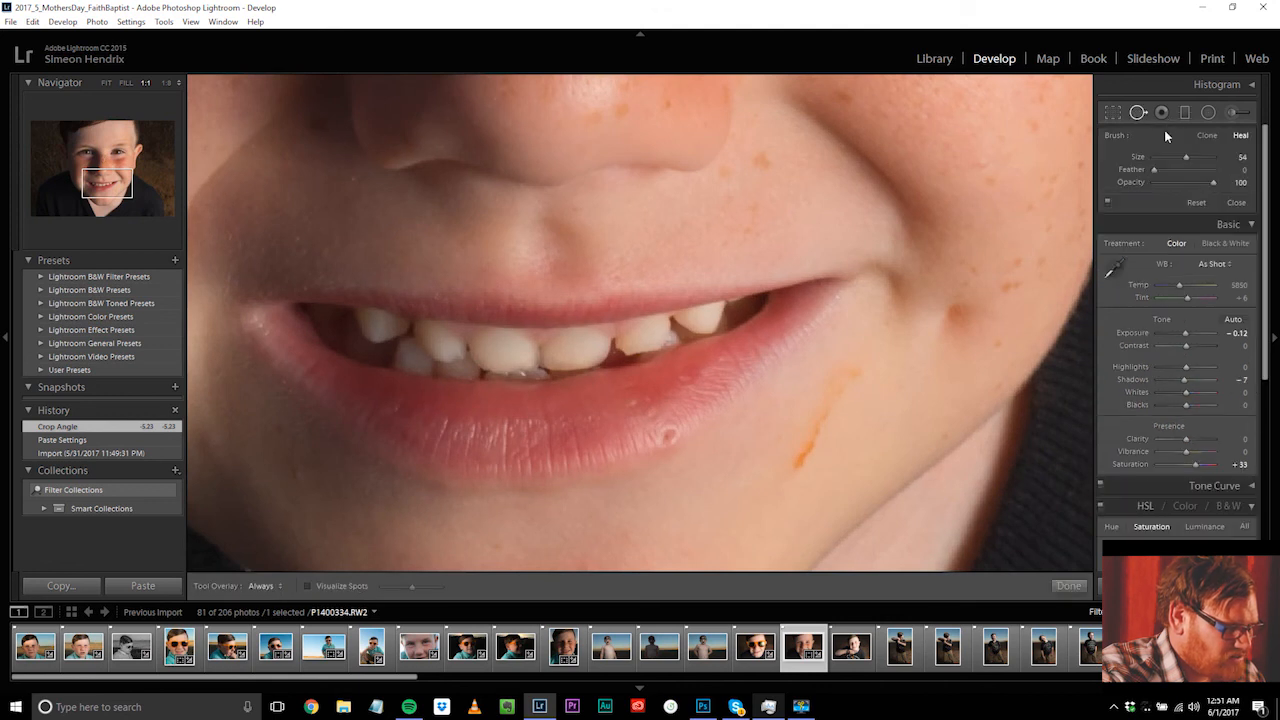
left_click(668, 437)
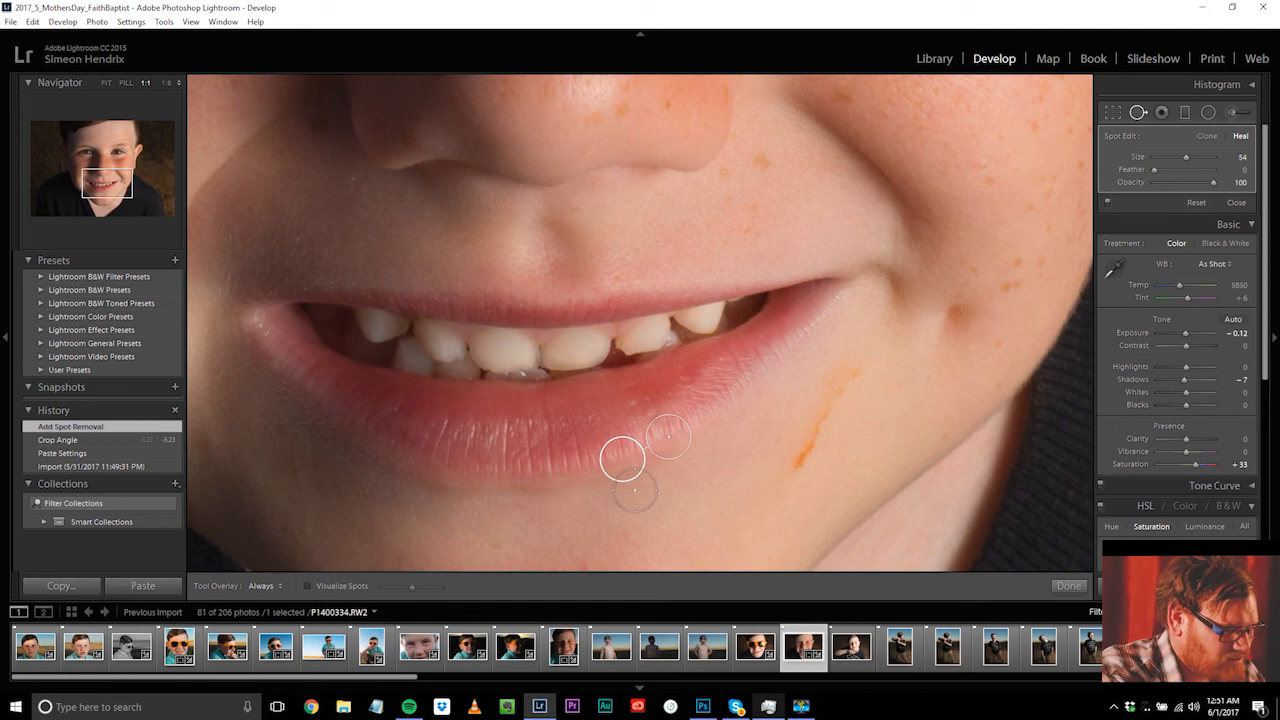
key("Return")
Step: Heal the orange streak beside the mouth in P1400334.RW2 with a size 54 stroke and finish Spot Removal
mouse_move(854, 371)
left_mouse_down()
mouse_move(830, 396)
mouse_move(823, 439)
mouse_move(783, 488)
left_mouse_up()
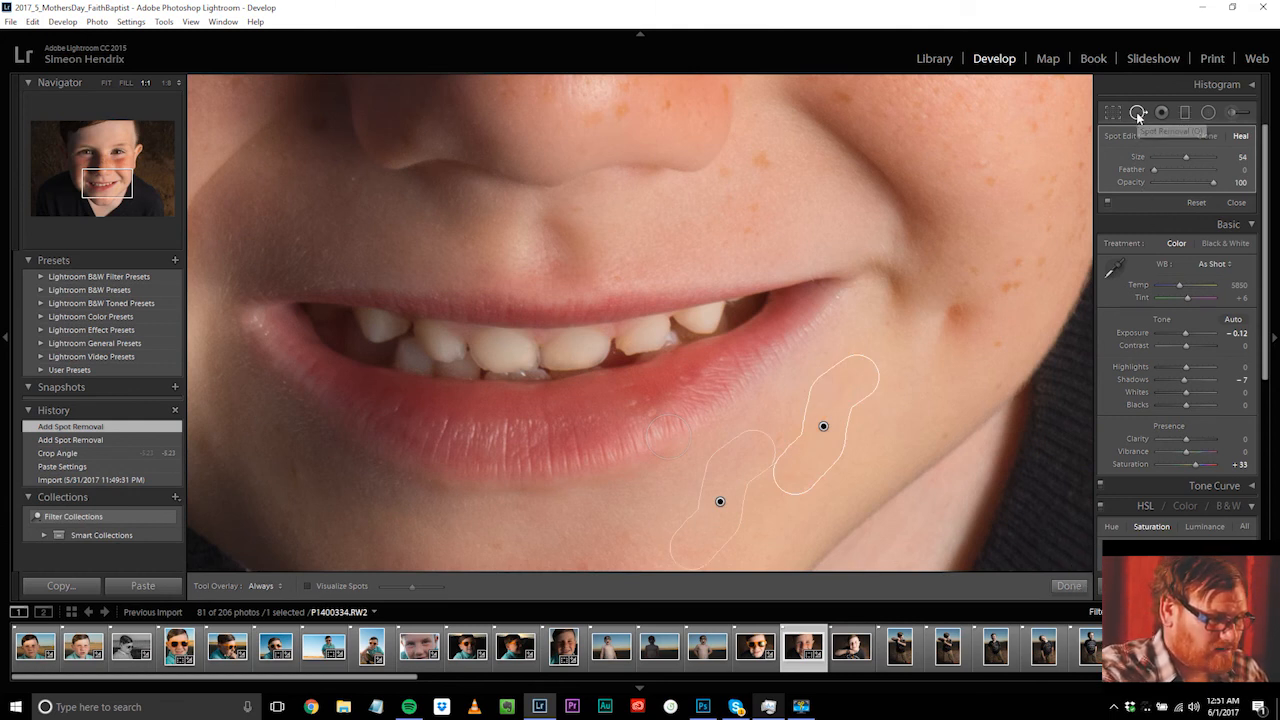
left_click(1066, 586)
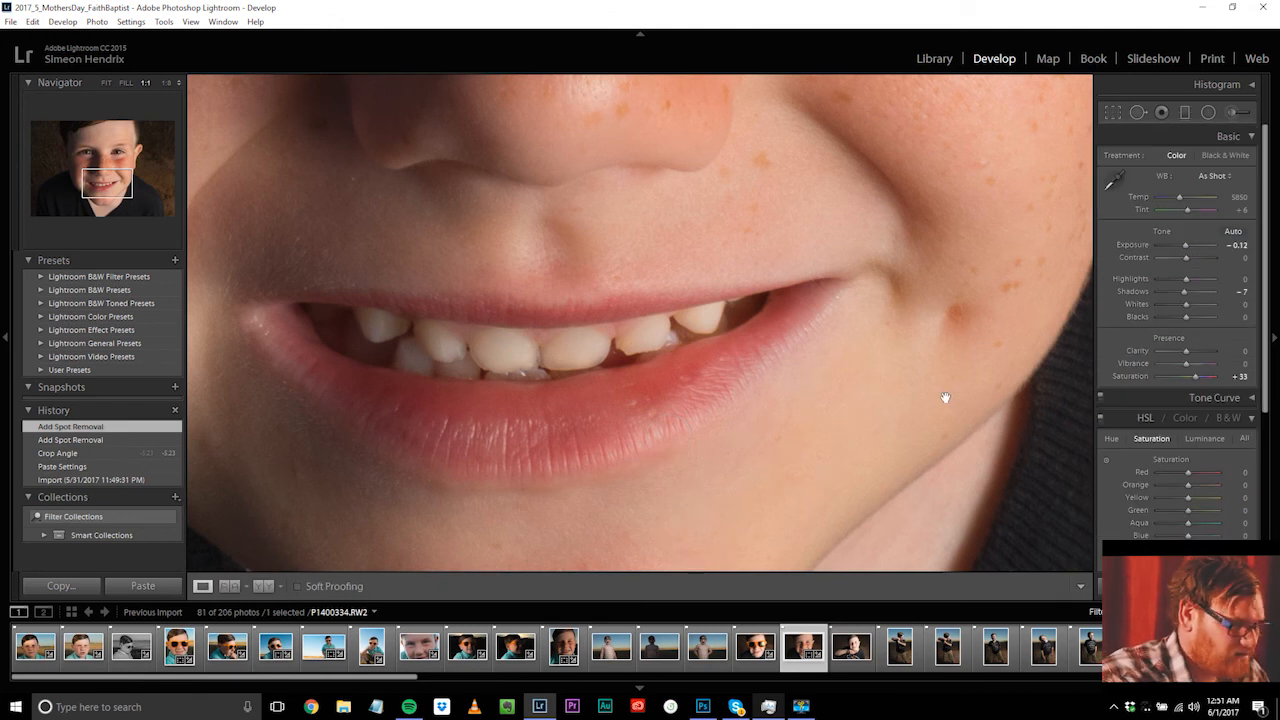
key("0")
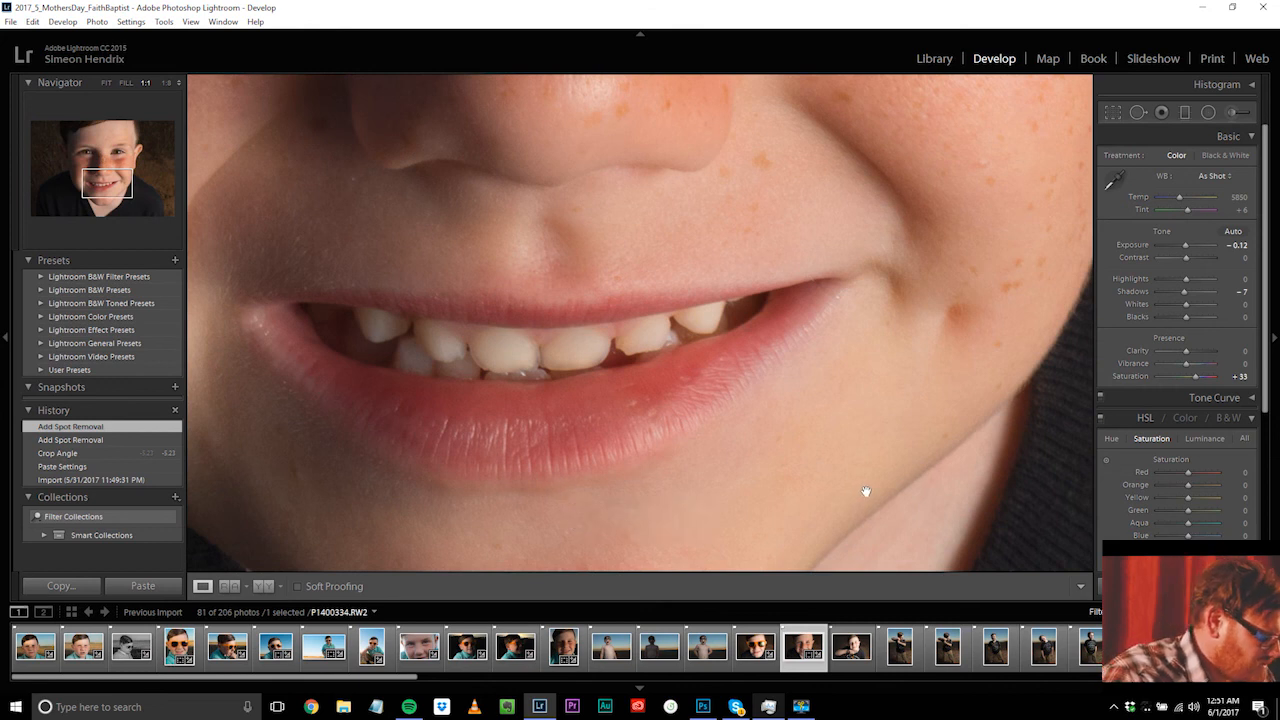
key("p")
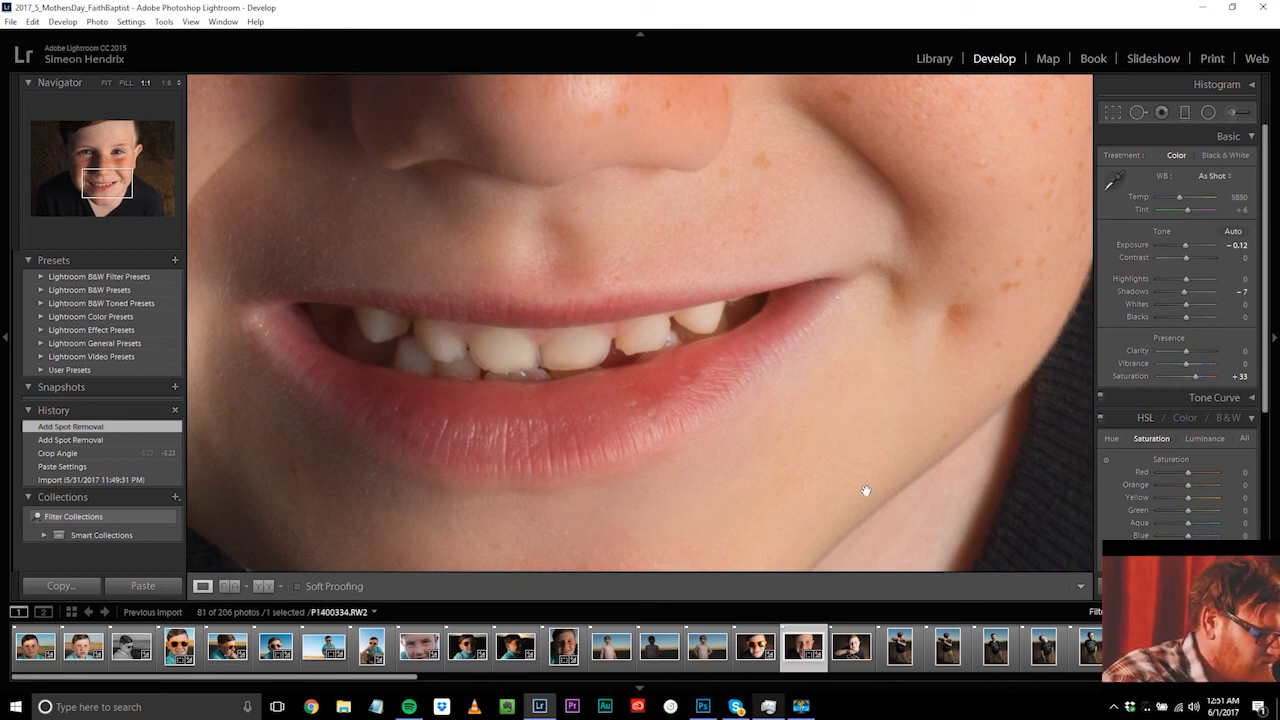
left_click(866, 490)
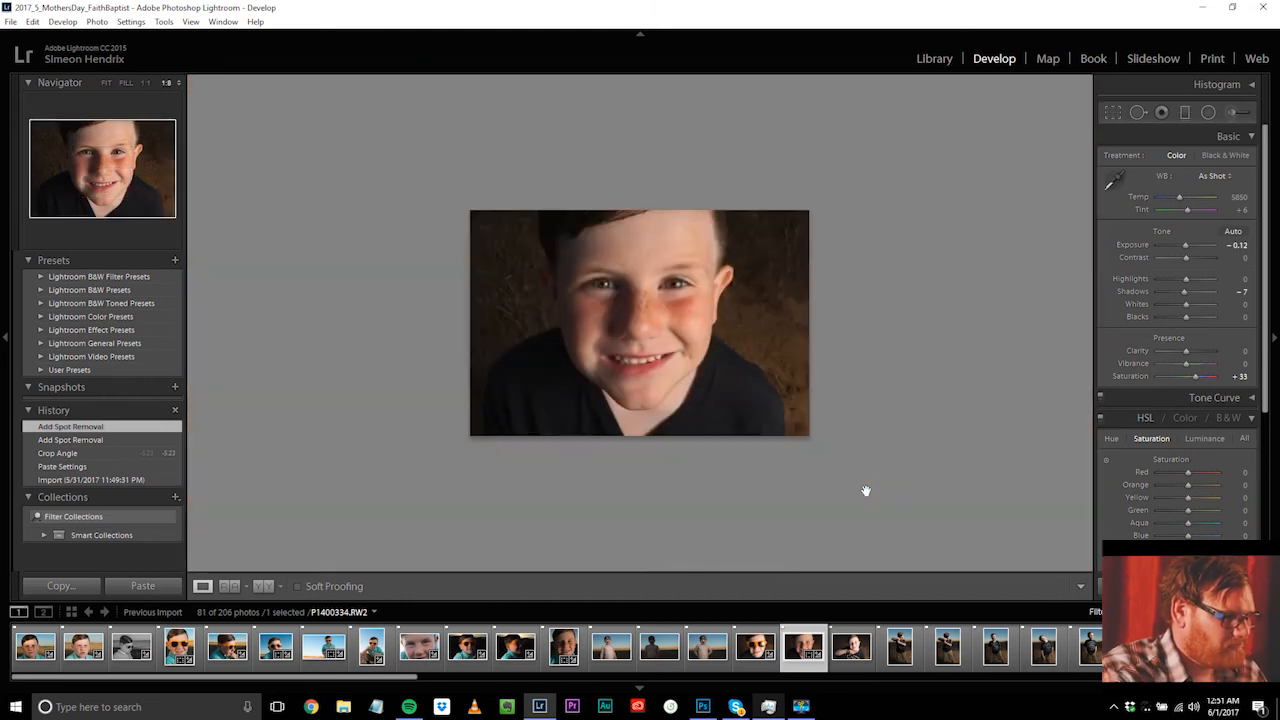
left_click(650, 325)
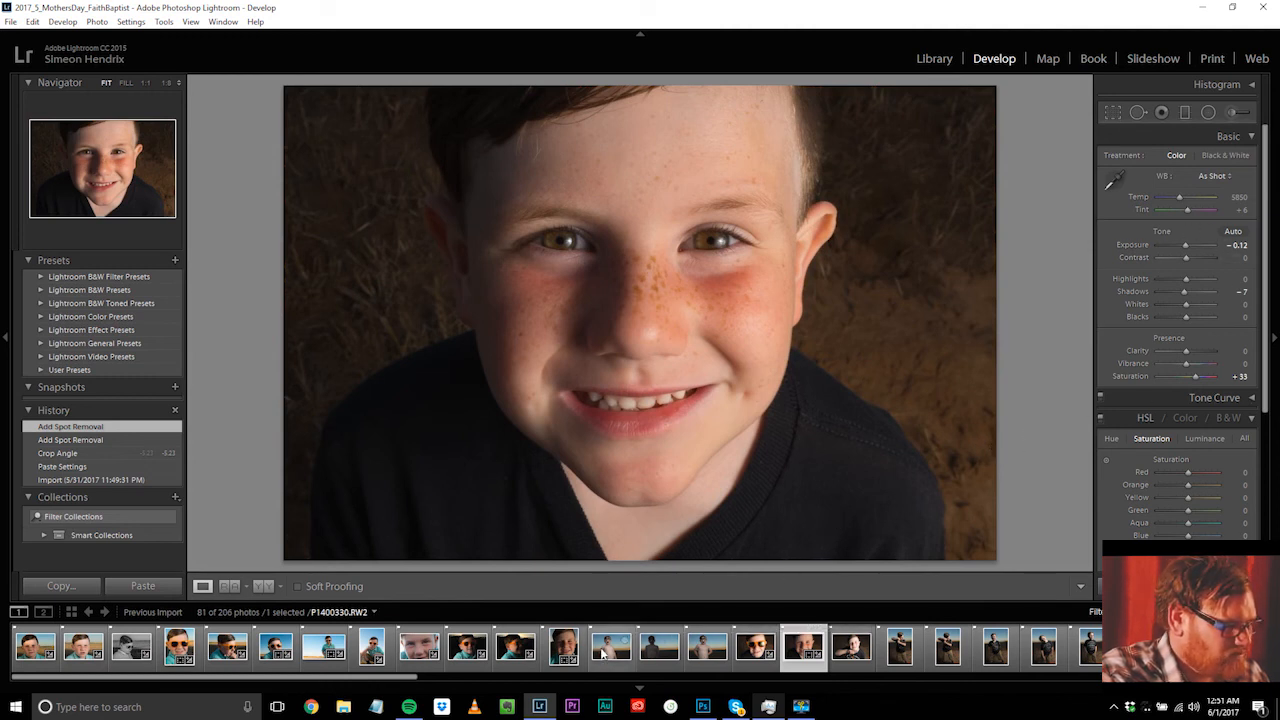
Step: Paste the copied develop settings onto P1400335.RW2, the boy holding his sunglasses under his chin, and set Highlights to -14
left_click(857, 652)
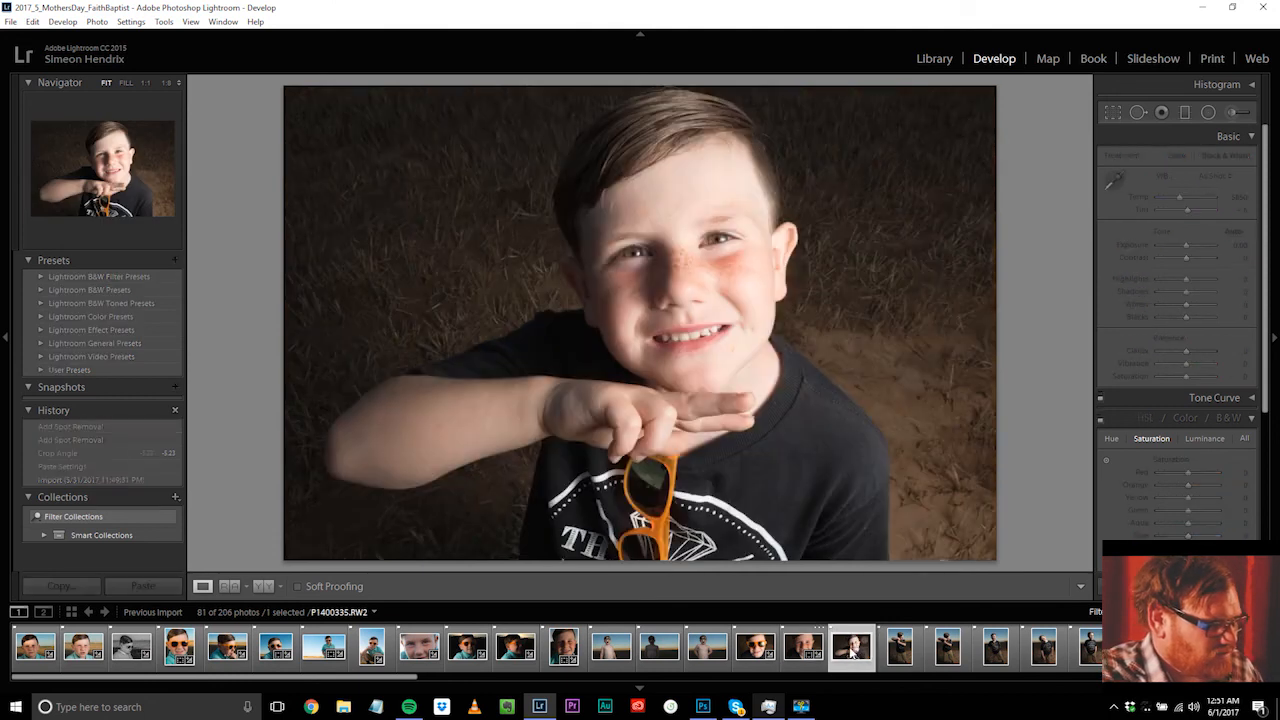
key("ctrl+v")
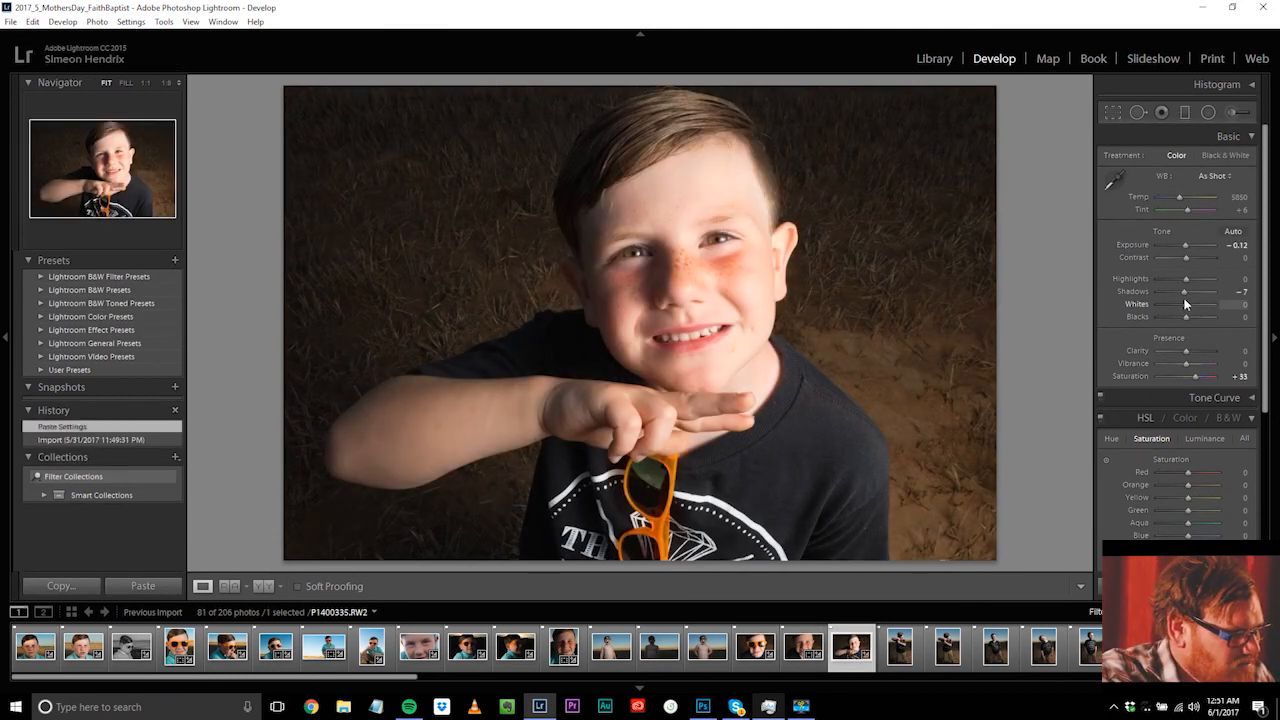
left_click_drag(1188, 283, 1186, 283)
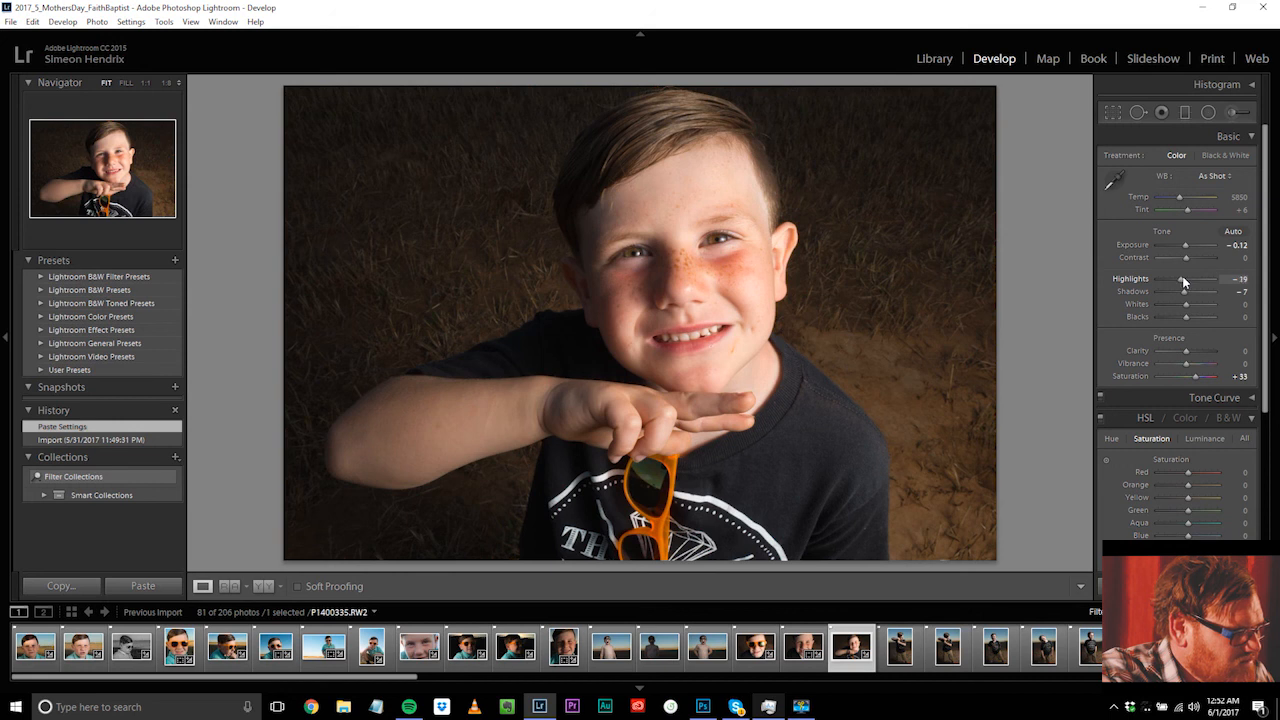
left_click(710, 355)
left_click(680, 338)
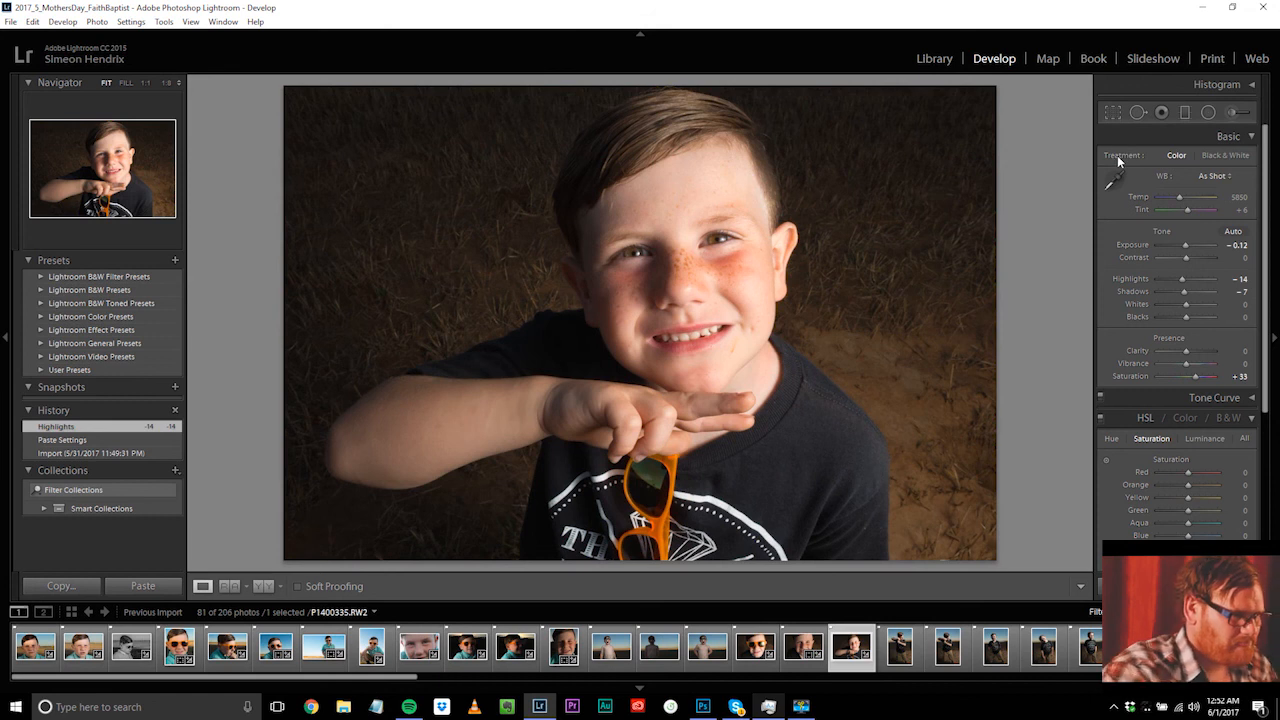
Step: Try to heal the orange streak beside the mouth in P1400335.RW2 with a size 54 Spot Removal stroke
key("ctrl+=")
key("z")
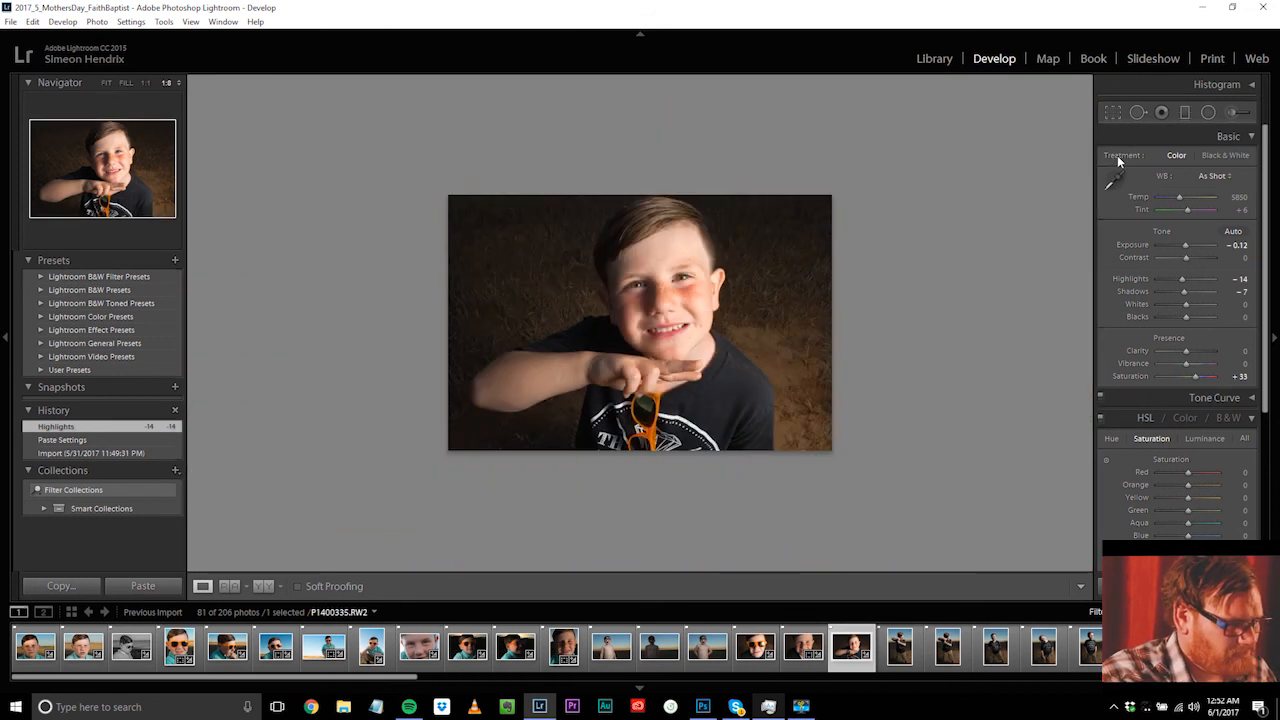
key("z")
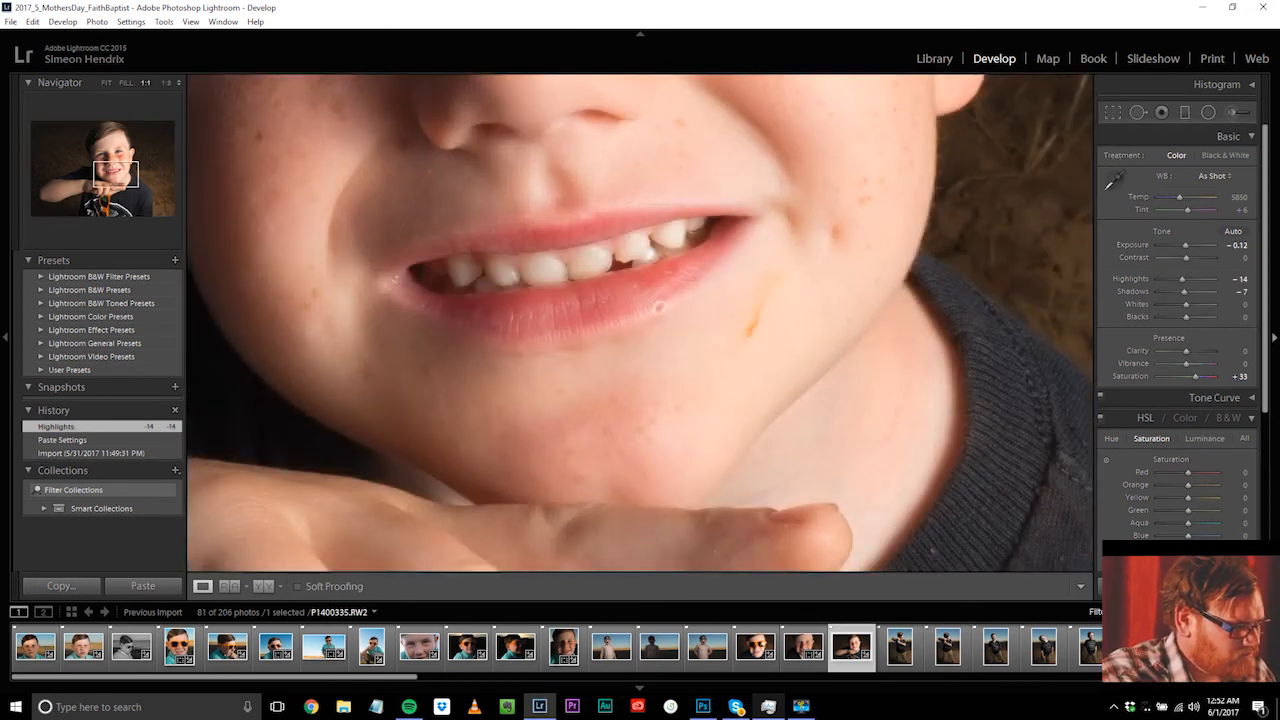
left_click(1137, 113)
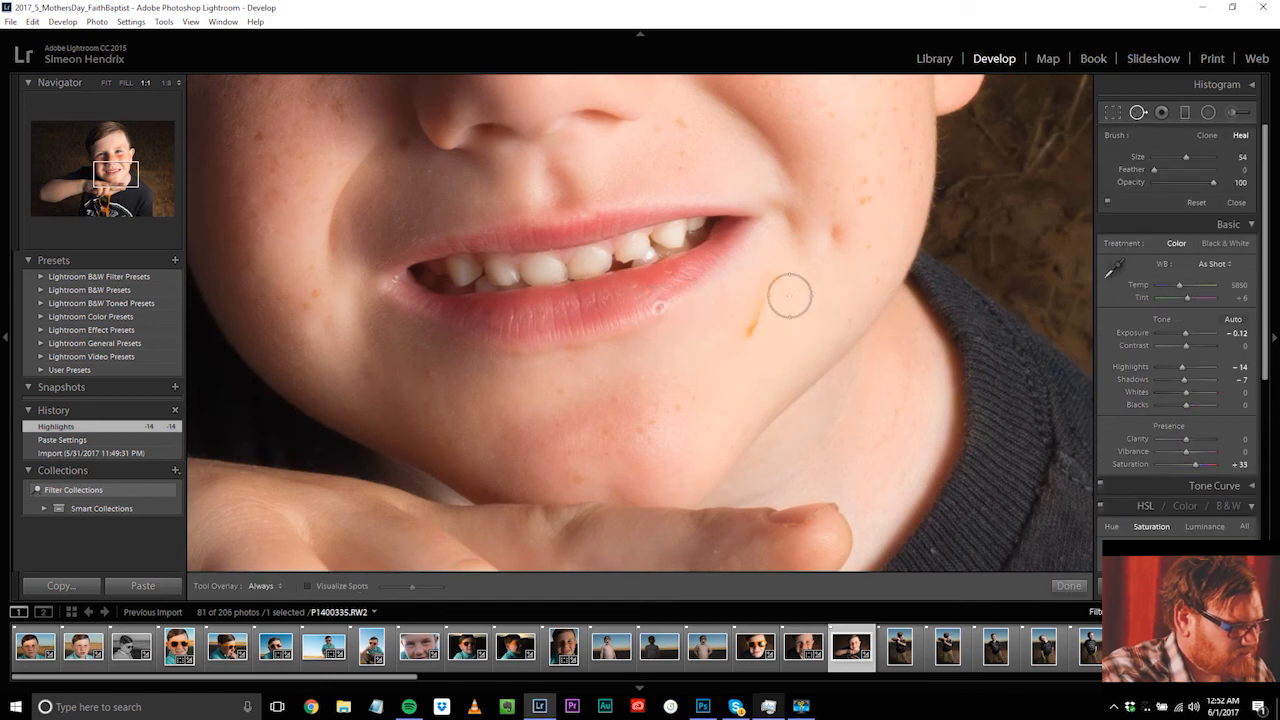
mouse_move(787, 283)
left_mouse_down()
mouse_move(756, 305)
mouse_move(742, 346)
left_mouse_up()
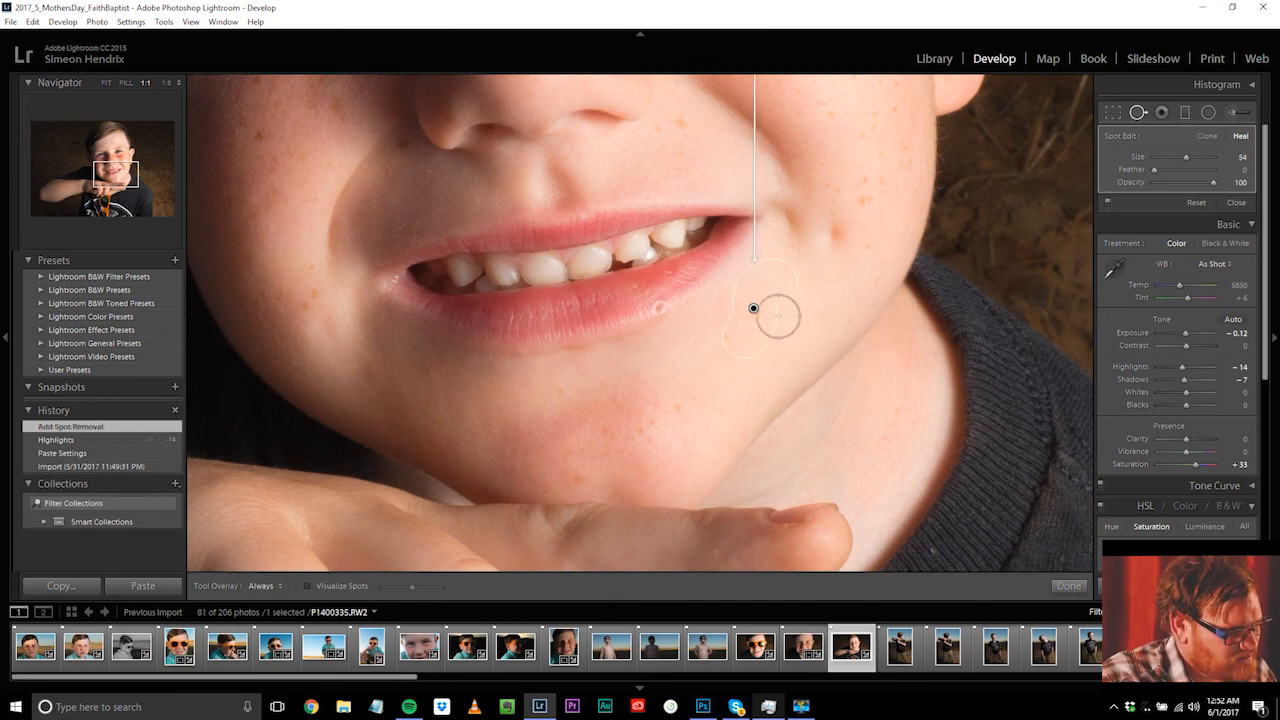
key("Escape")
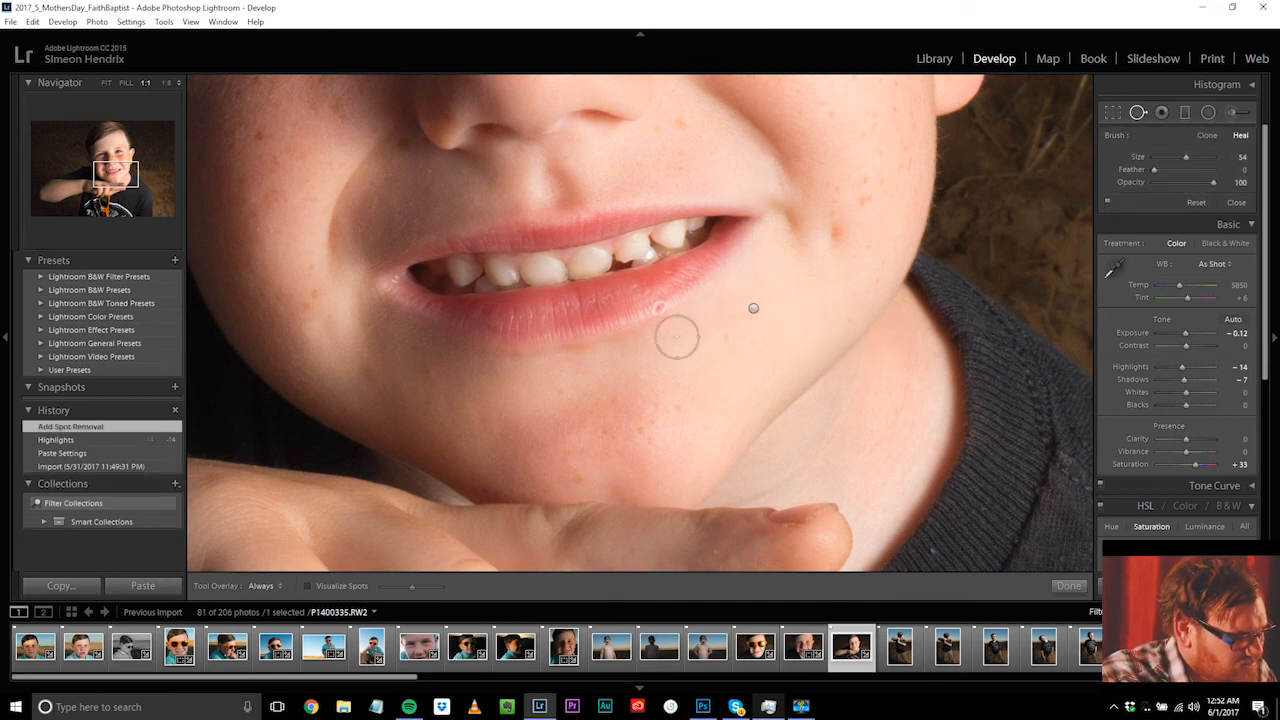
key("ctrl+z")
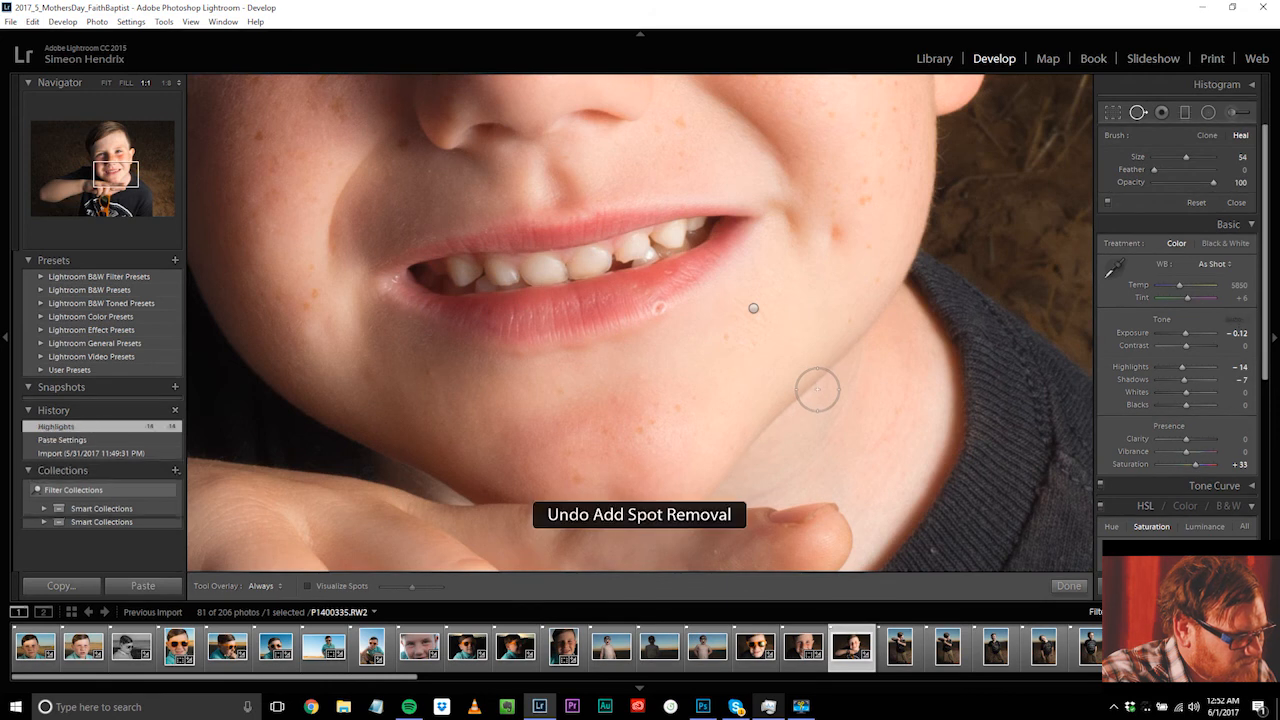
Step: Heal the orange streak beside the mouth at size 54 and the lower-lip spot at size 32 in P1400335.RW2, and finish Spot Removal
left_click_drag(768, 295, 750, 334)
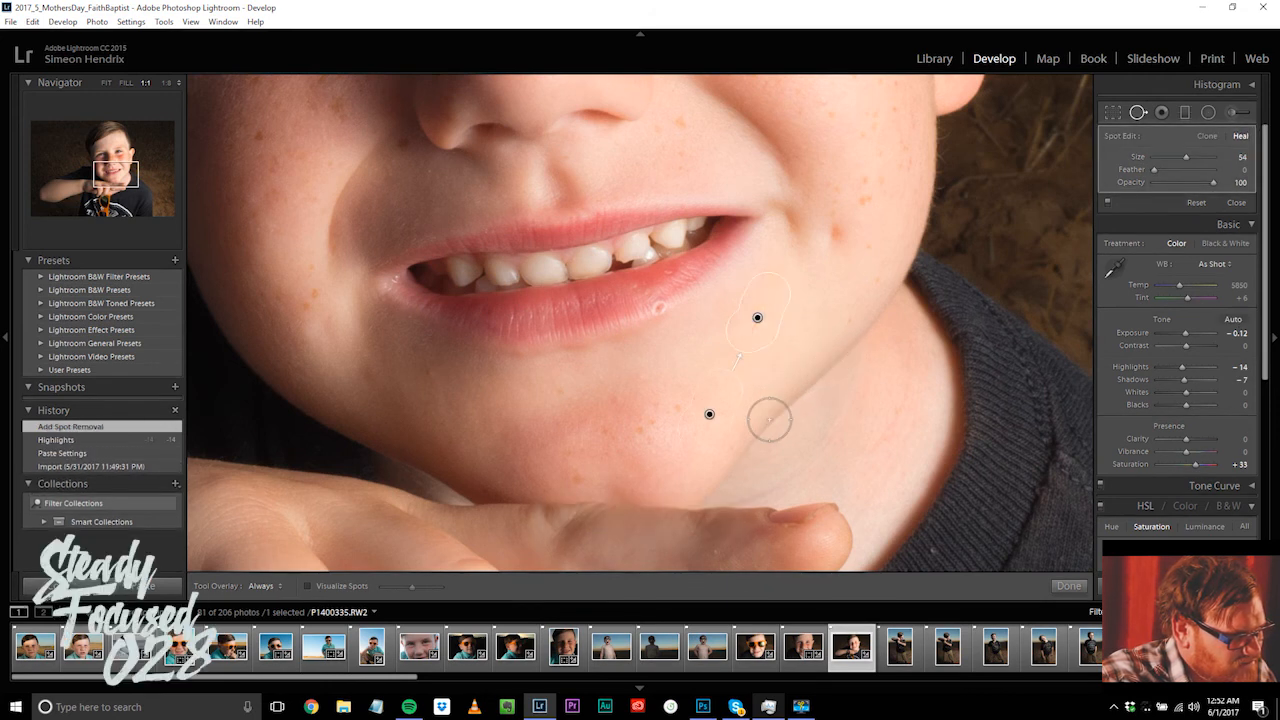
left_click_drag(708, 414, 743, 387)
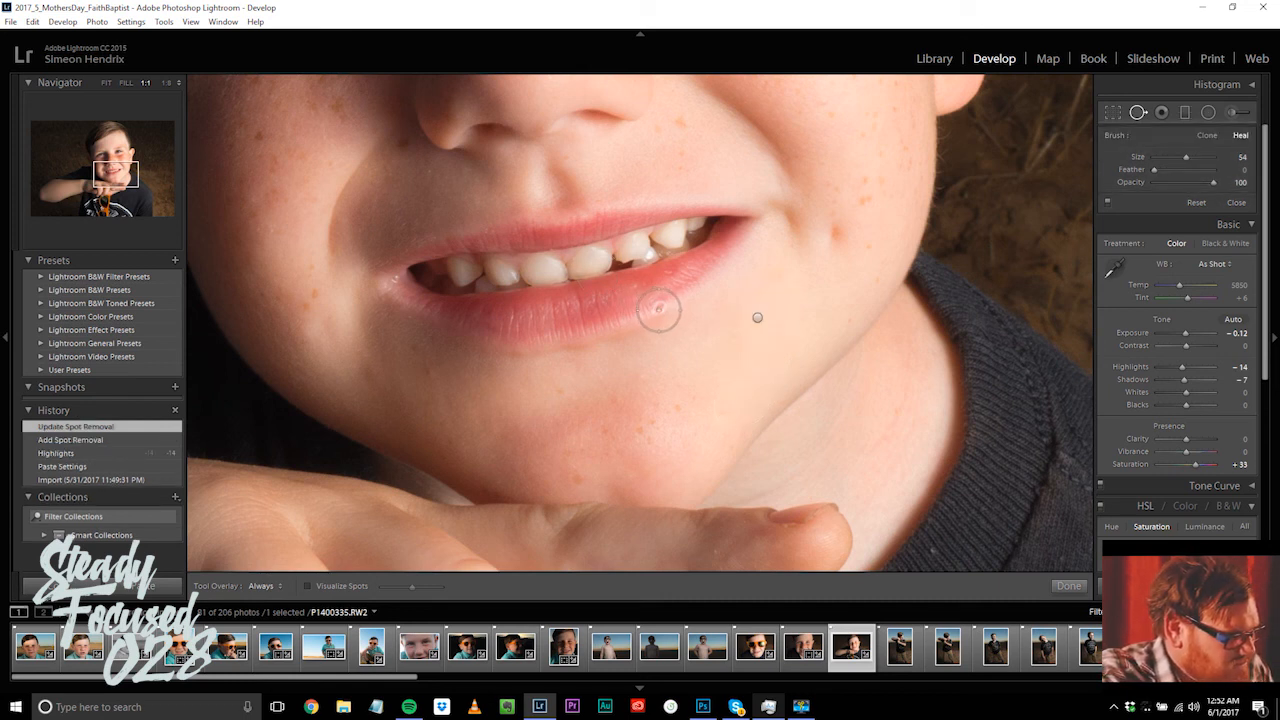
scroll(657, 312, "down", 2)
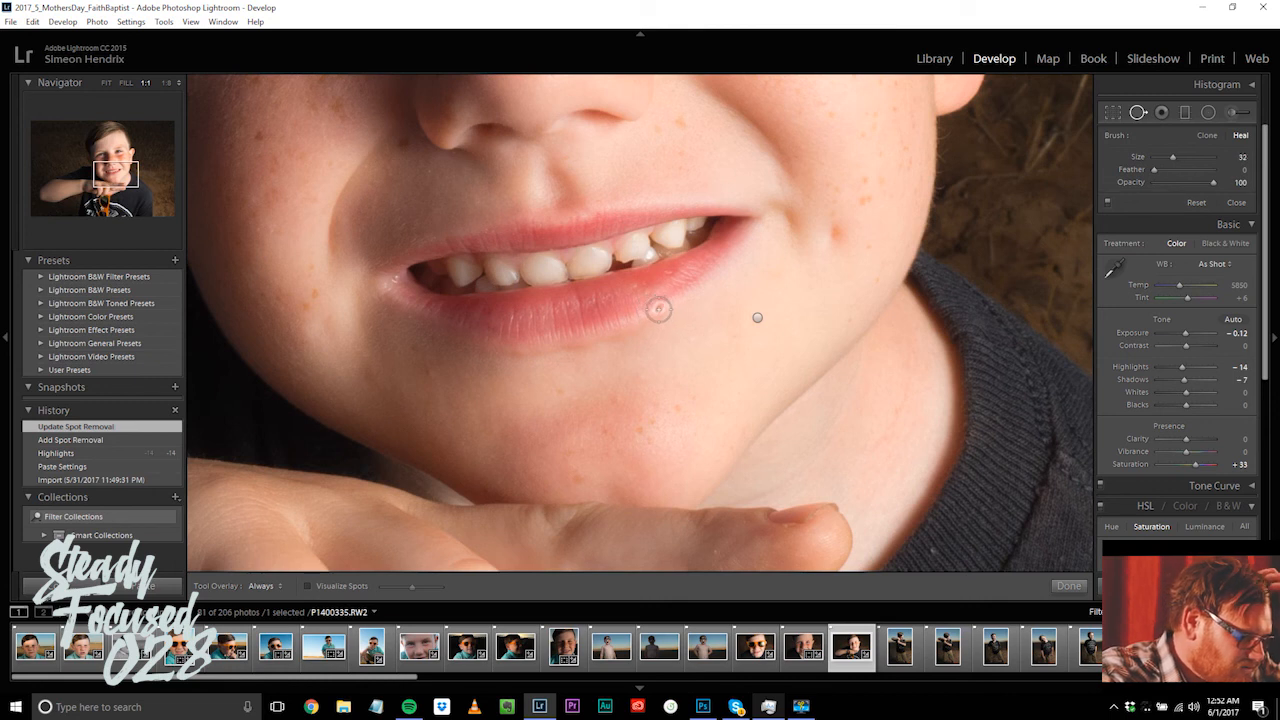
left_click(658, 311)
left_click(658, 311)
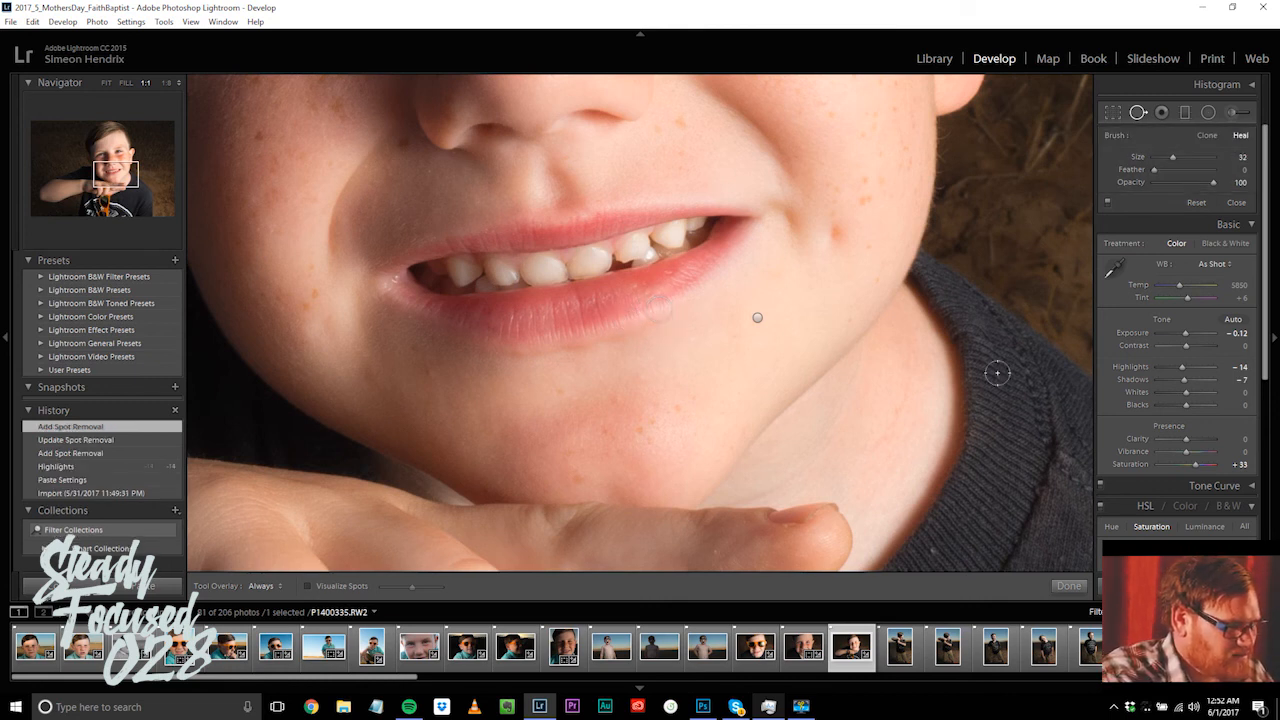
left_click(1077, 589)
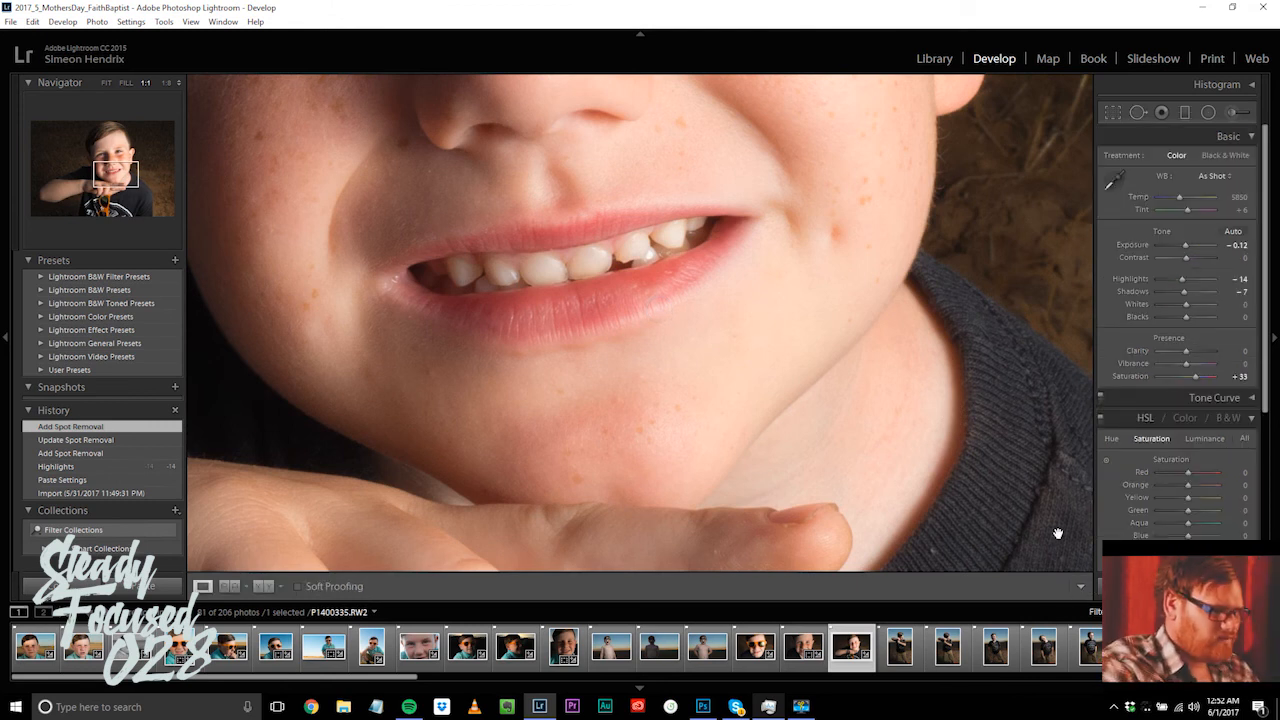
key("z")
key("z")
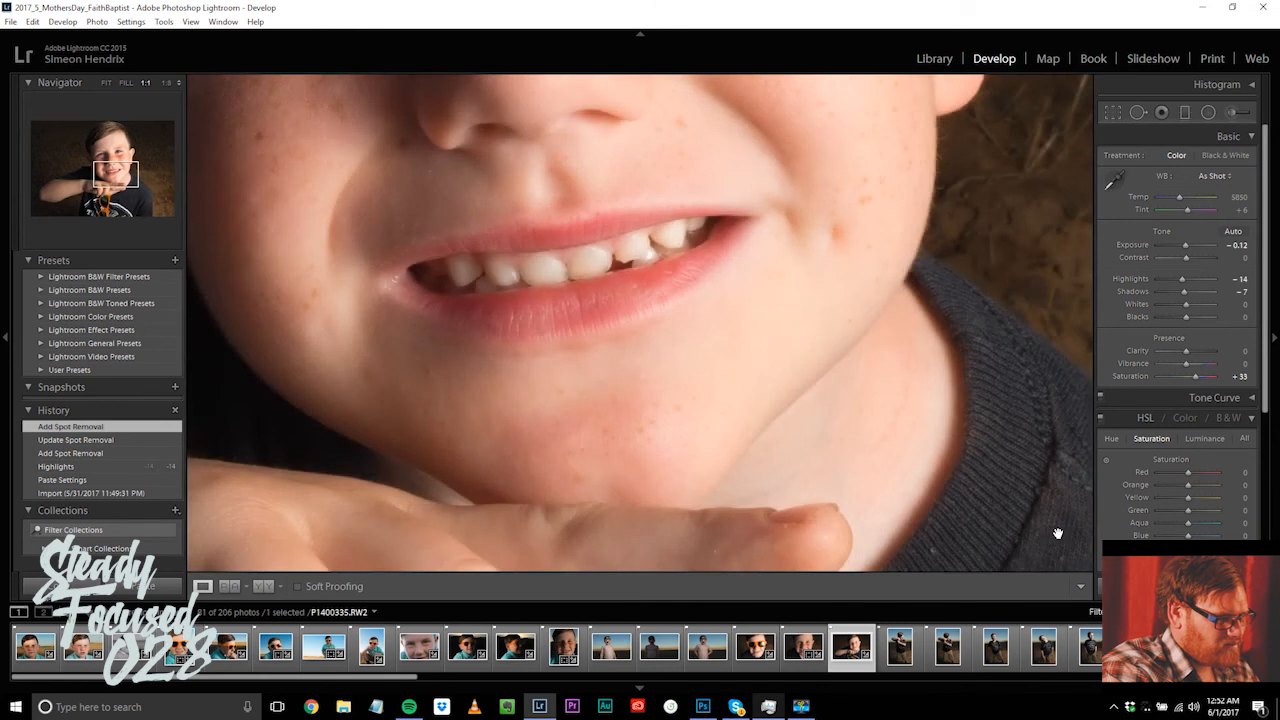
key("z")
key("ctrl+equal")
key("ctrl+minus")
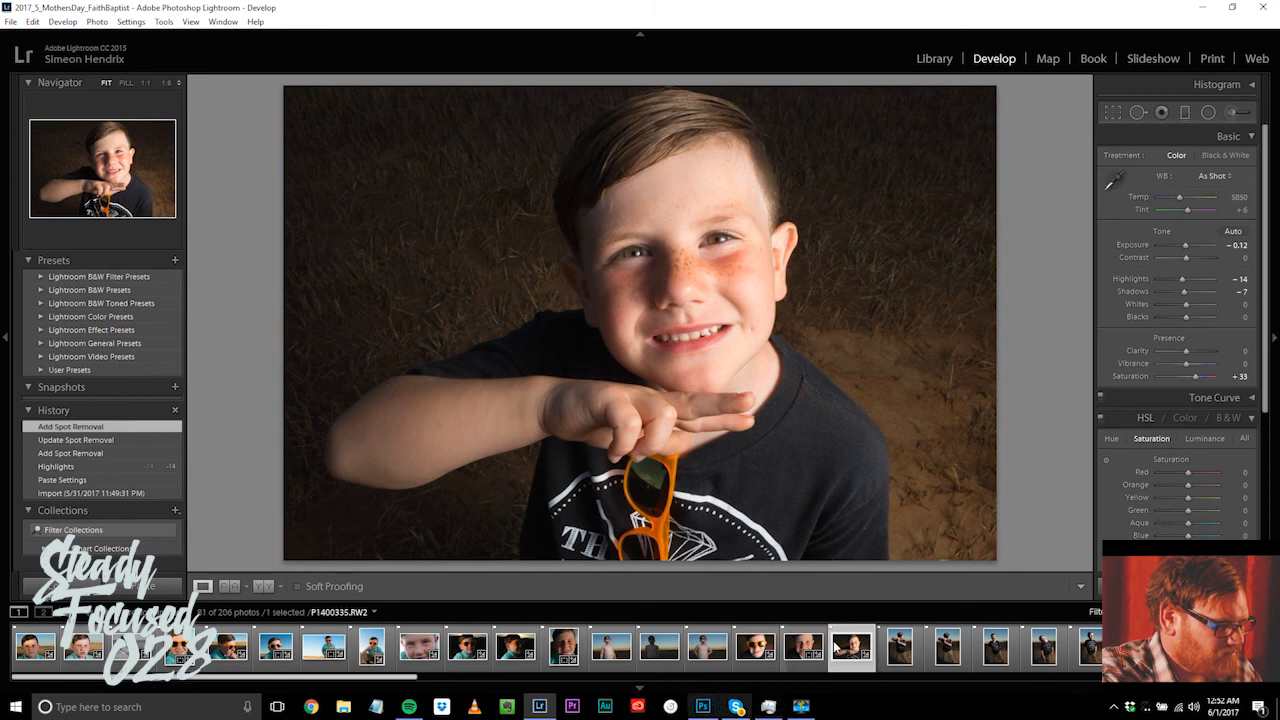
Step: Paste the copied develop settings onto P1400336.RW2, the standing boy with raised arms looking aside
left_click(902, 655)
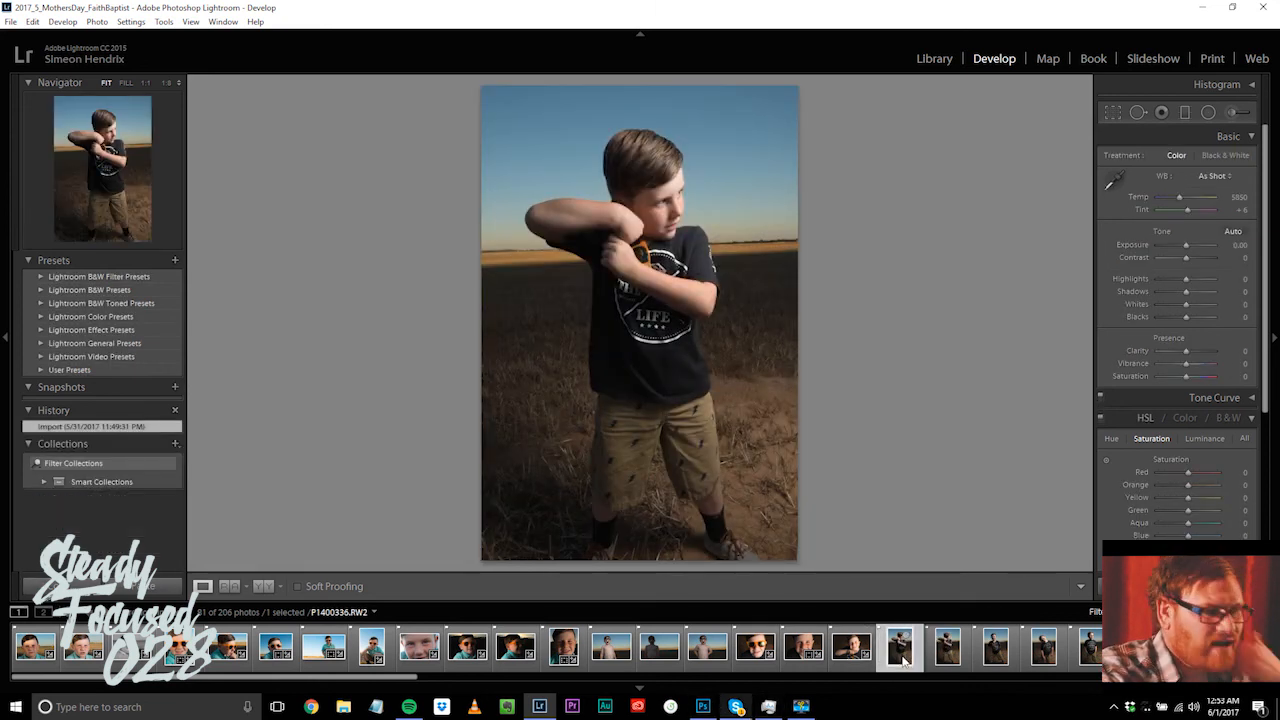
key("ctrl+shift+v")
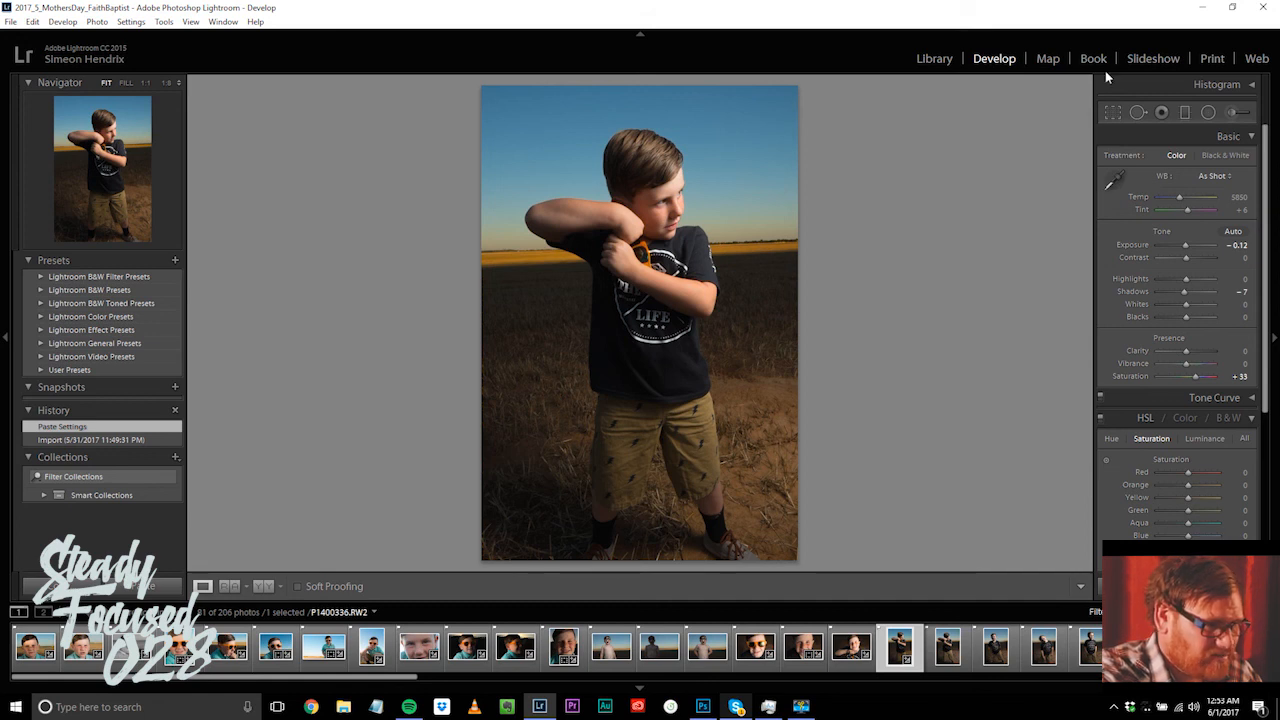
Step: Try cropping P1400336.RW2 at 4 x 5 / 8 x 10 with the frame shifted lower, and at 8.5 x 11 slightly enlarged
left_click(1113, 112)
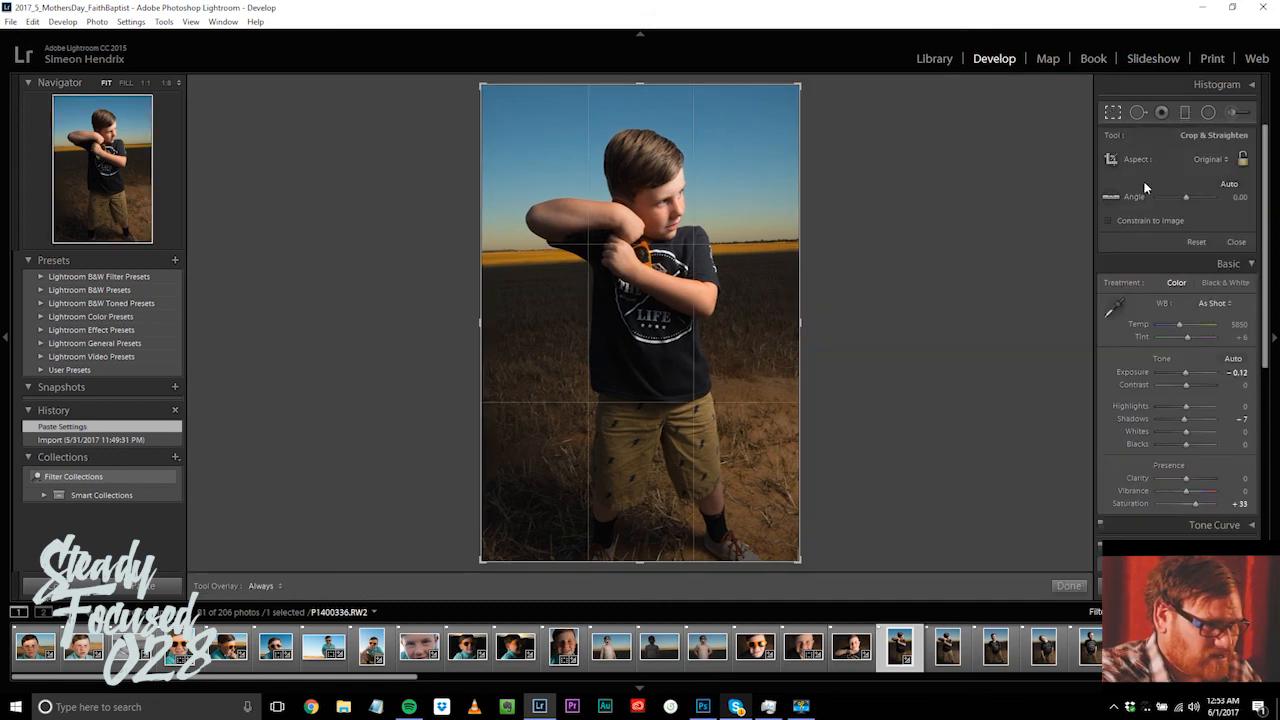
left_click(1224, 159)
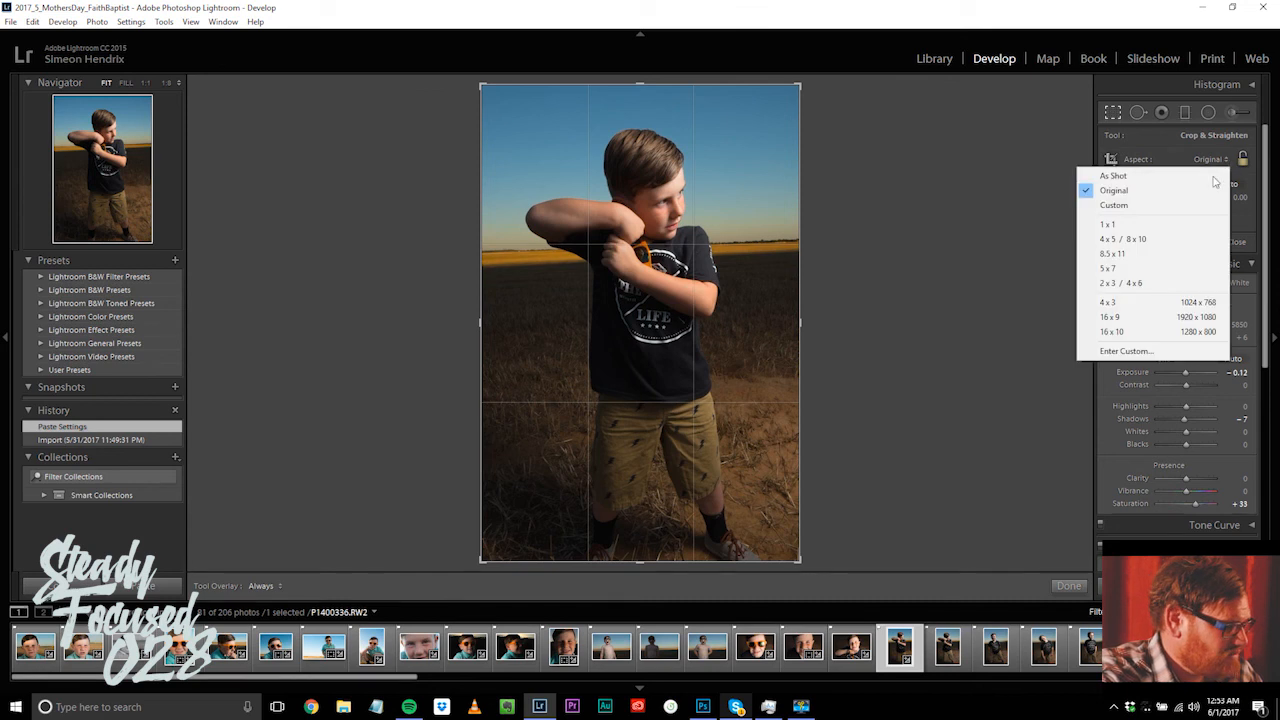
left_click(1175, 234)
left_click_drag(777, 226, 757, 209)
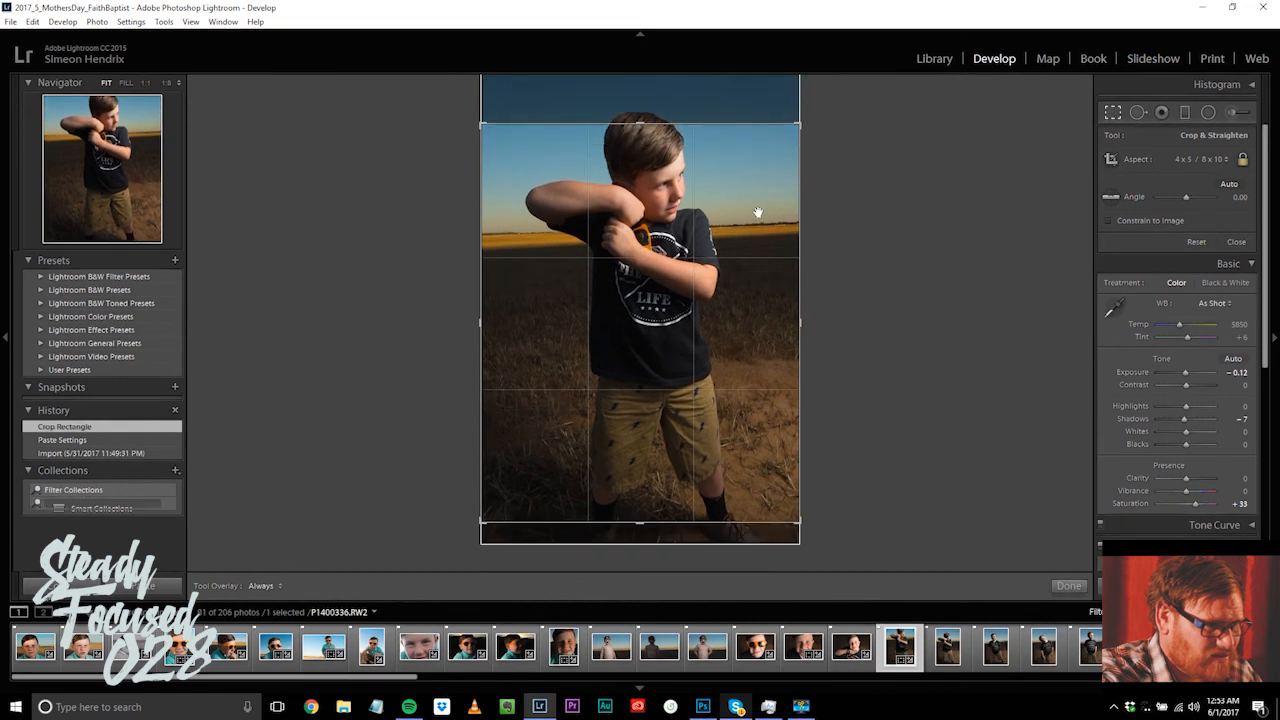
left_click(1222, 158)
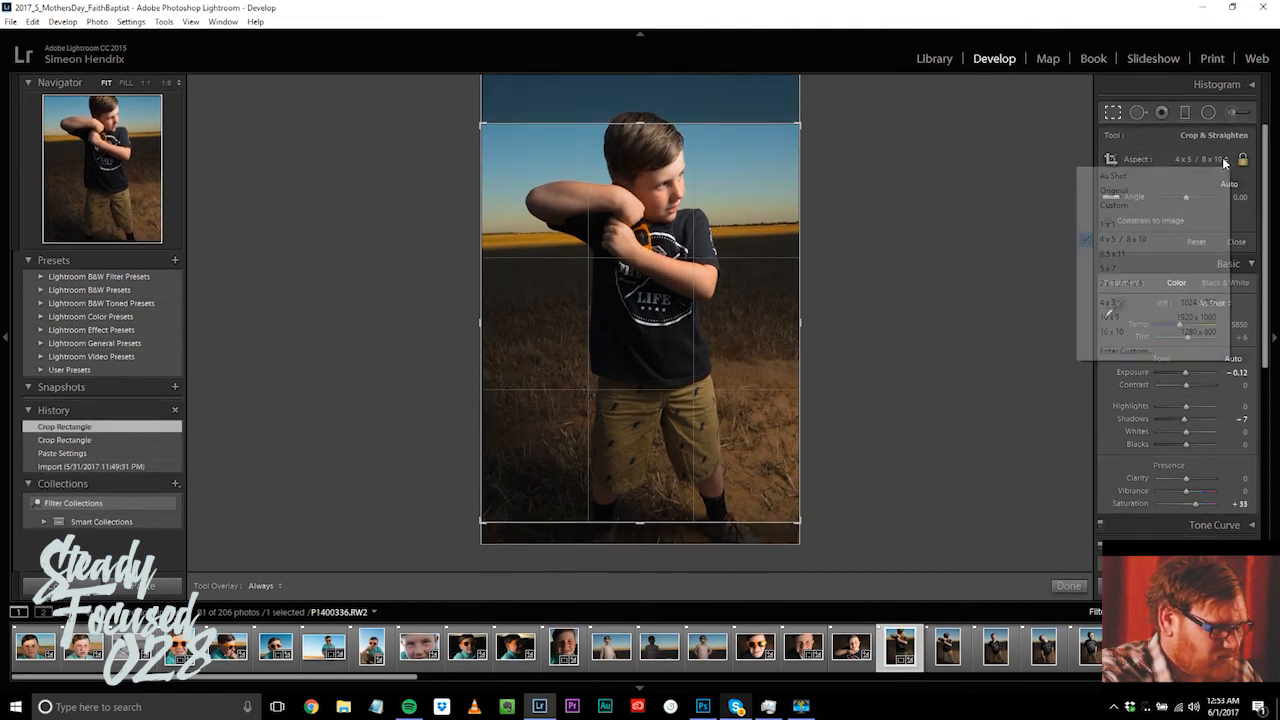
left_click(1161, 256)
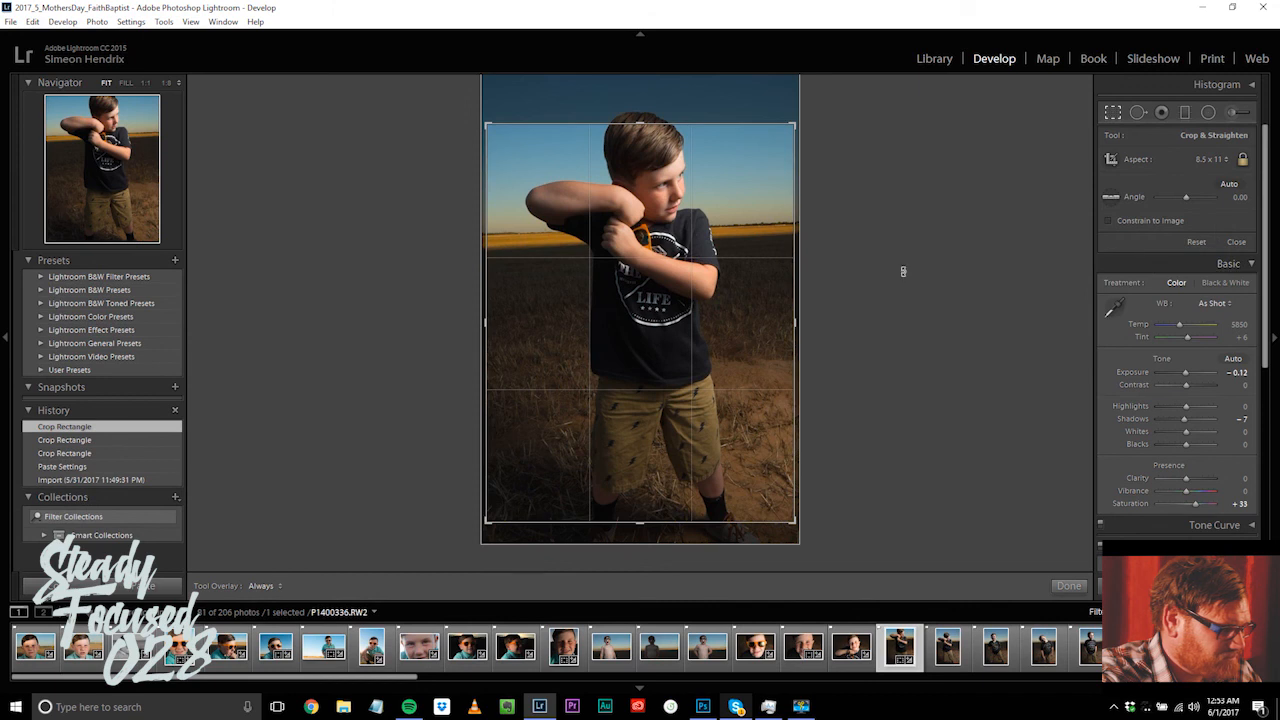
left_click_drag(485, 122, 483, 119)
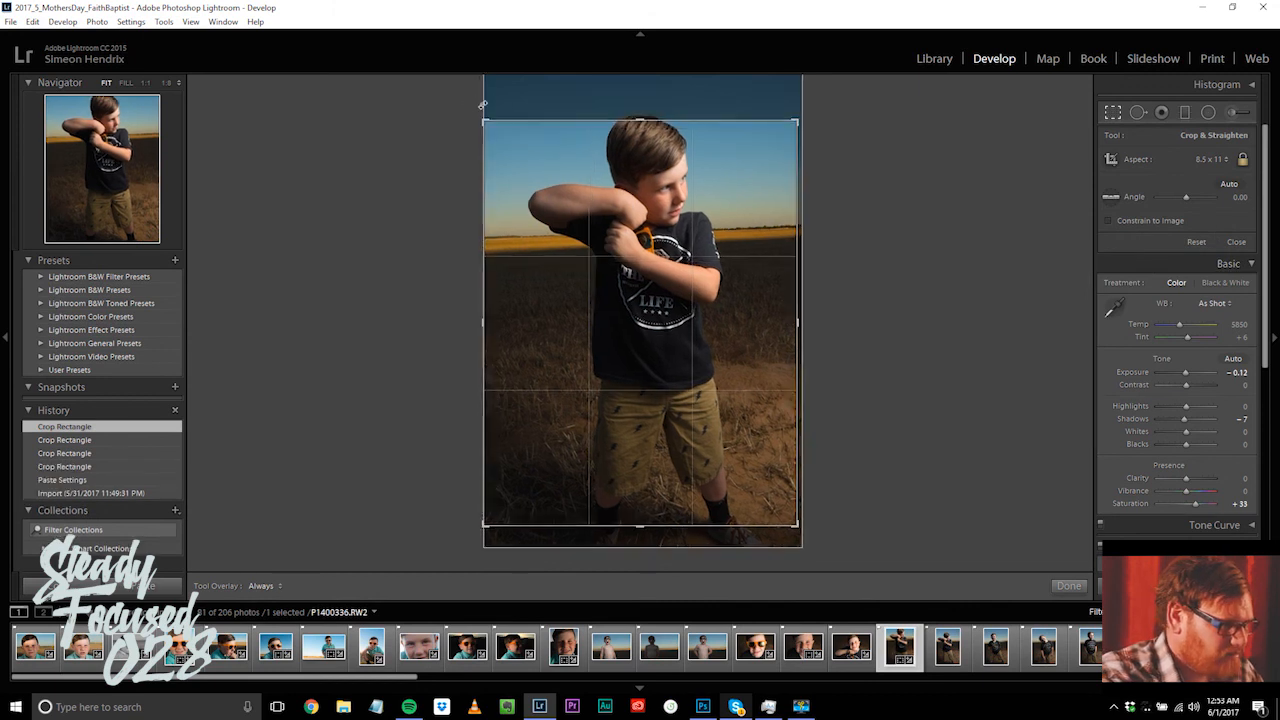
key("Return")
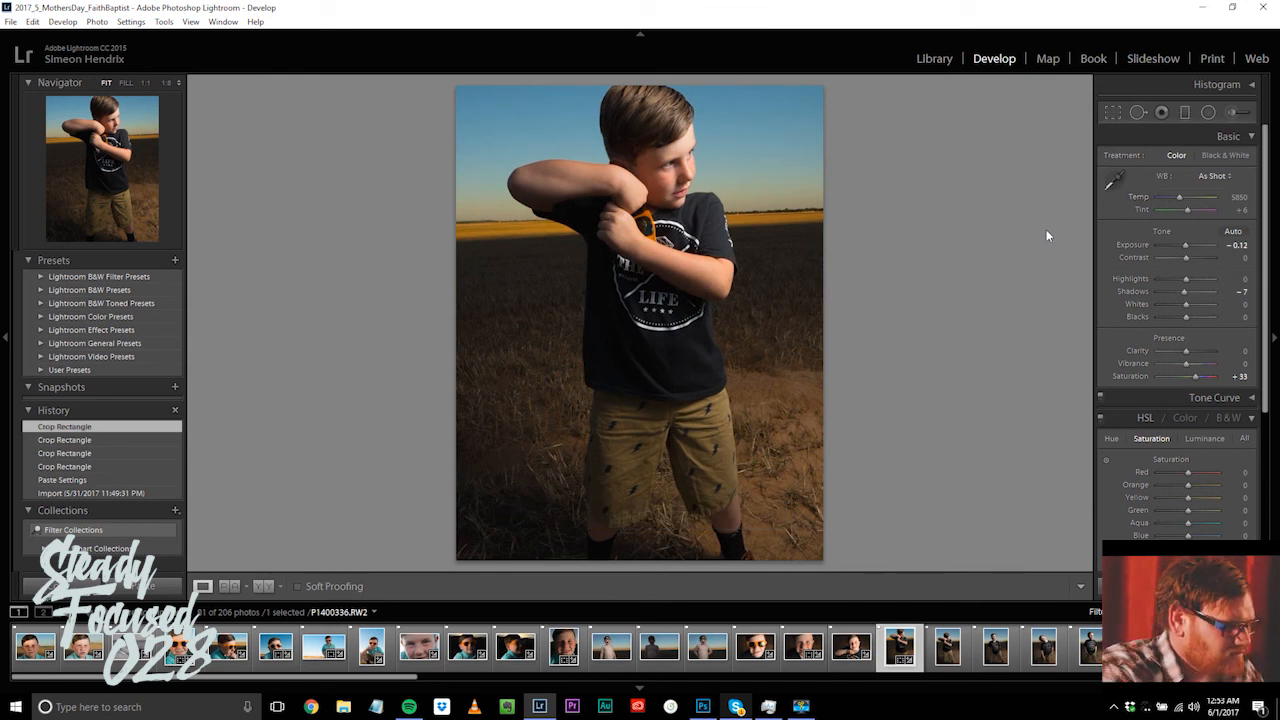
Step: Undo all the crop changes on P1400336.RW2, back to the pasted settings
key("ctrl+z")
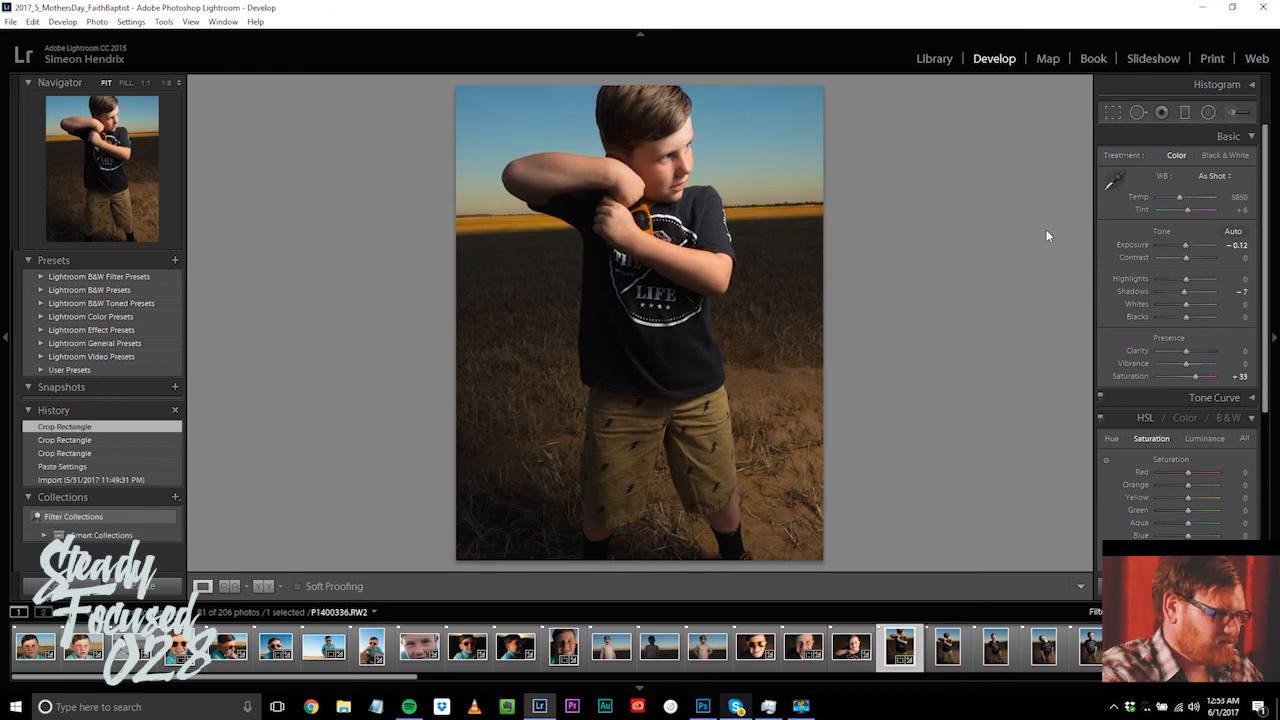
key("ctrl+z")
key("ctrl+z")
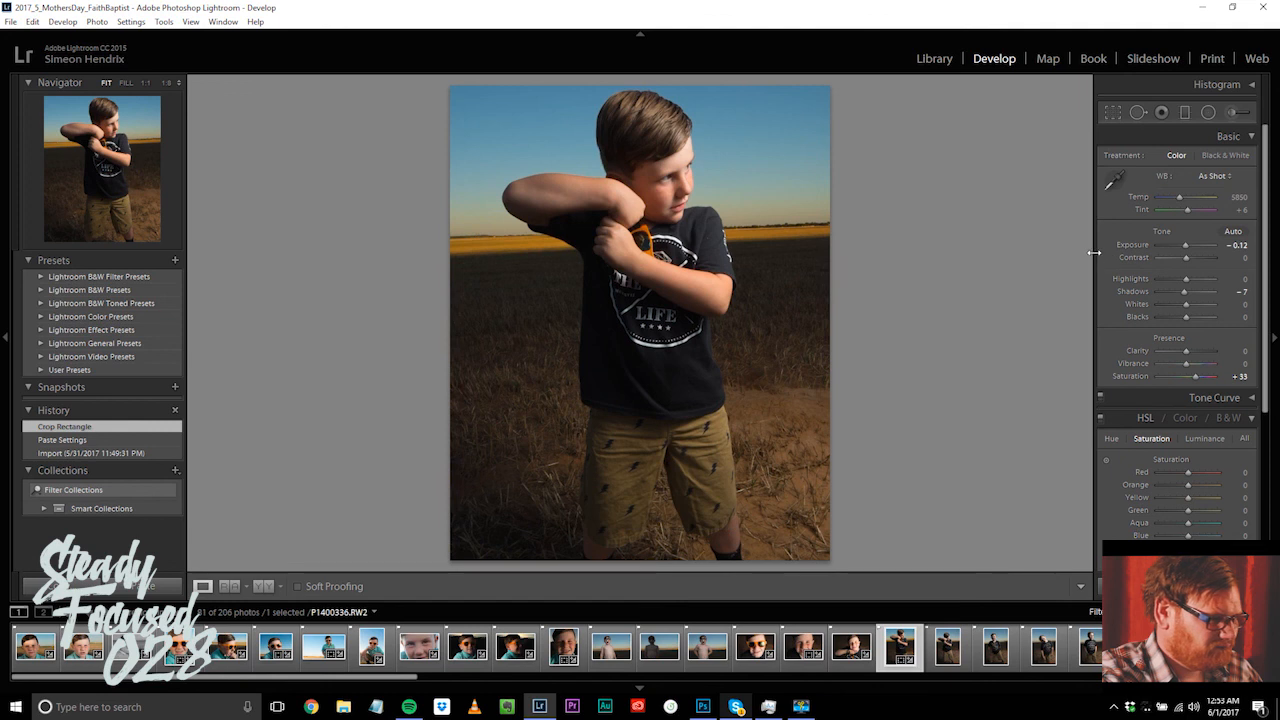
key("ctrl+z")
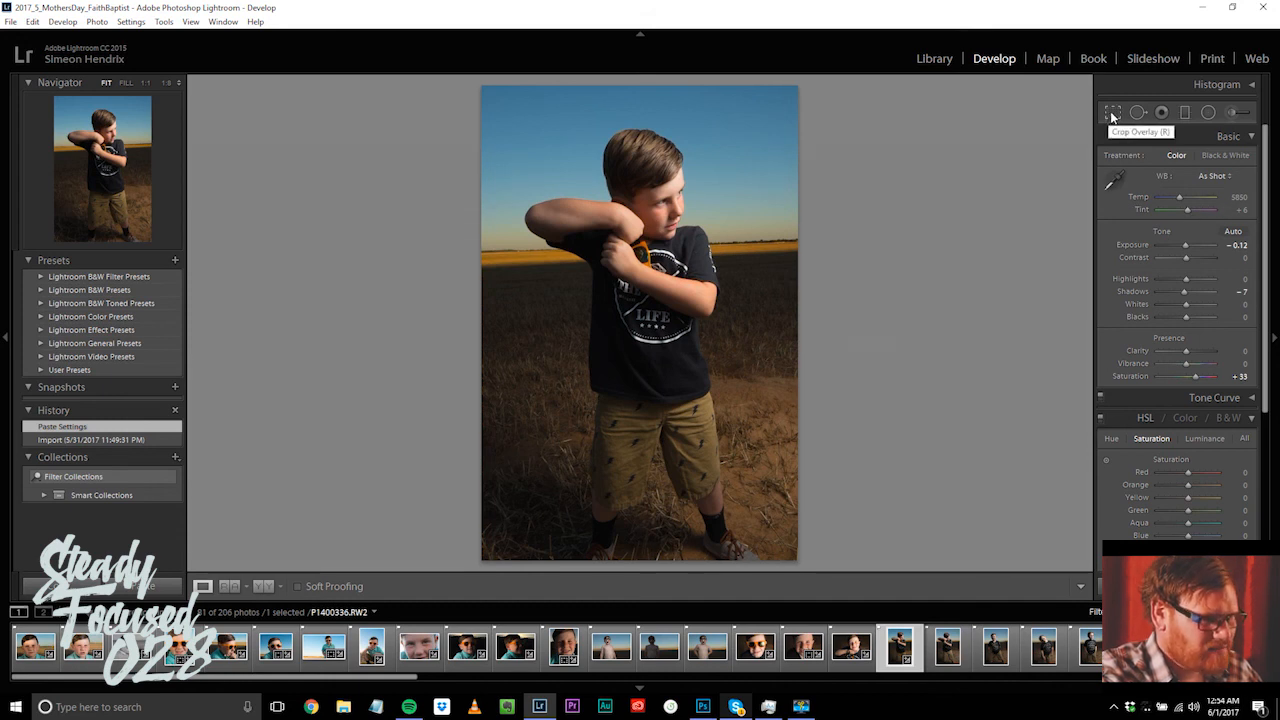
Step: Try a 4 x 5 / 8 x 10 crop on P1400336.RW2, shift its frame lower on the boy, and undo both crop changes
left_click(1112, 116)
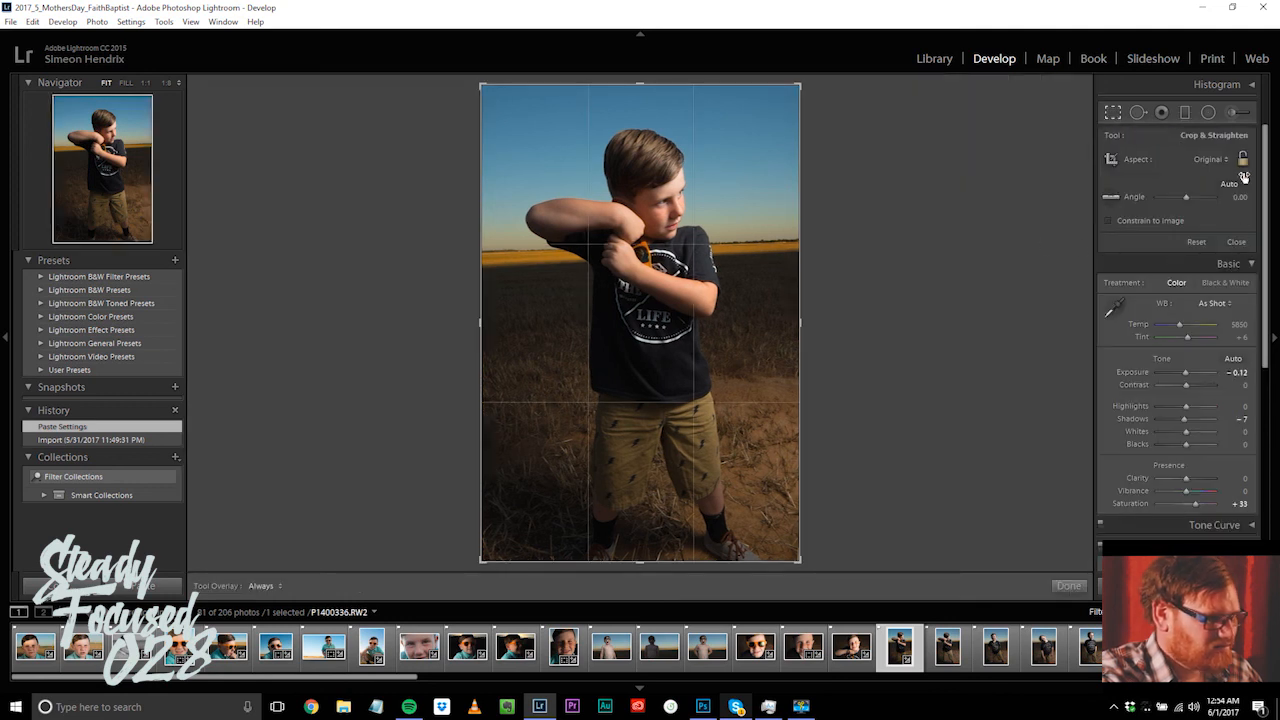
left_click(1225, 162)
left_click(1168, 242)
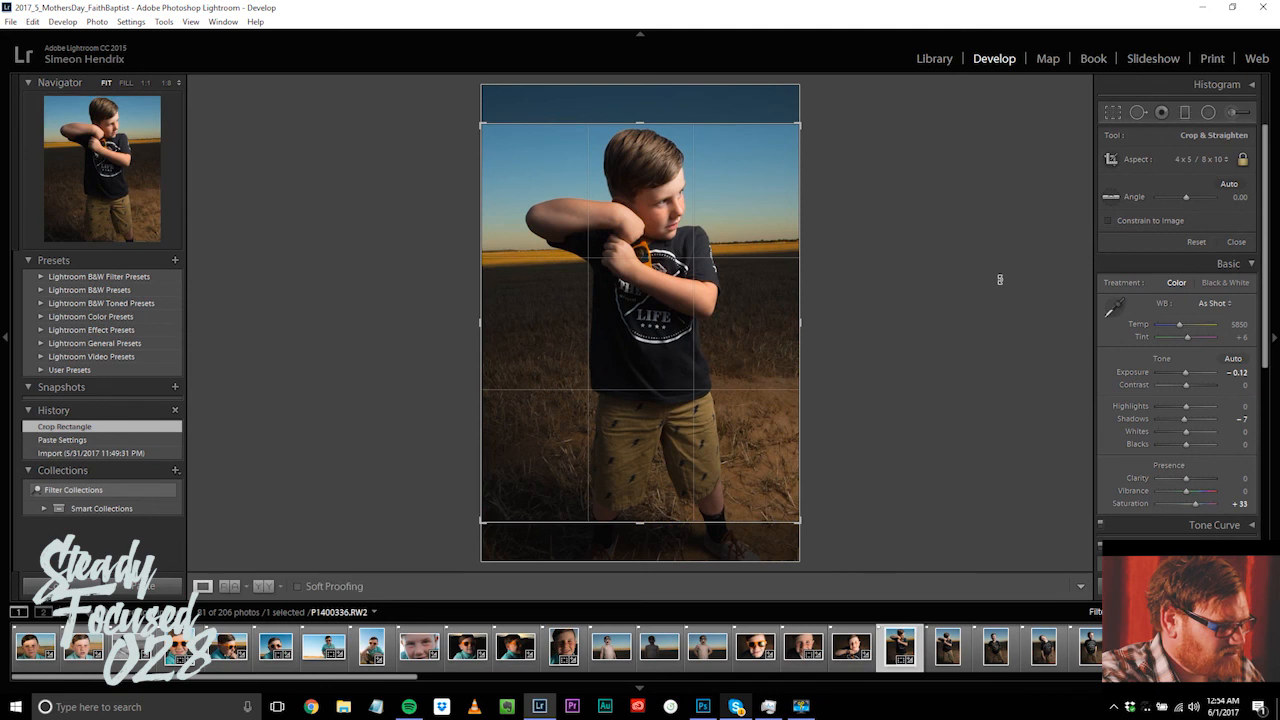
key("Return")
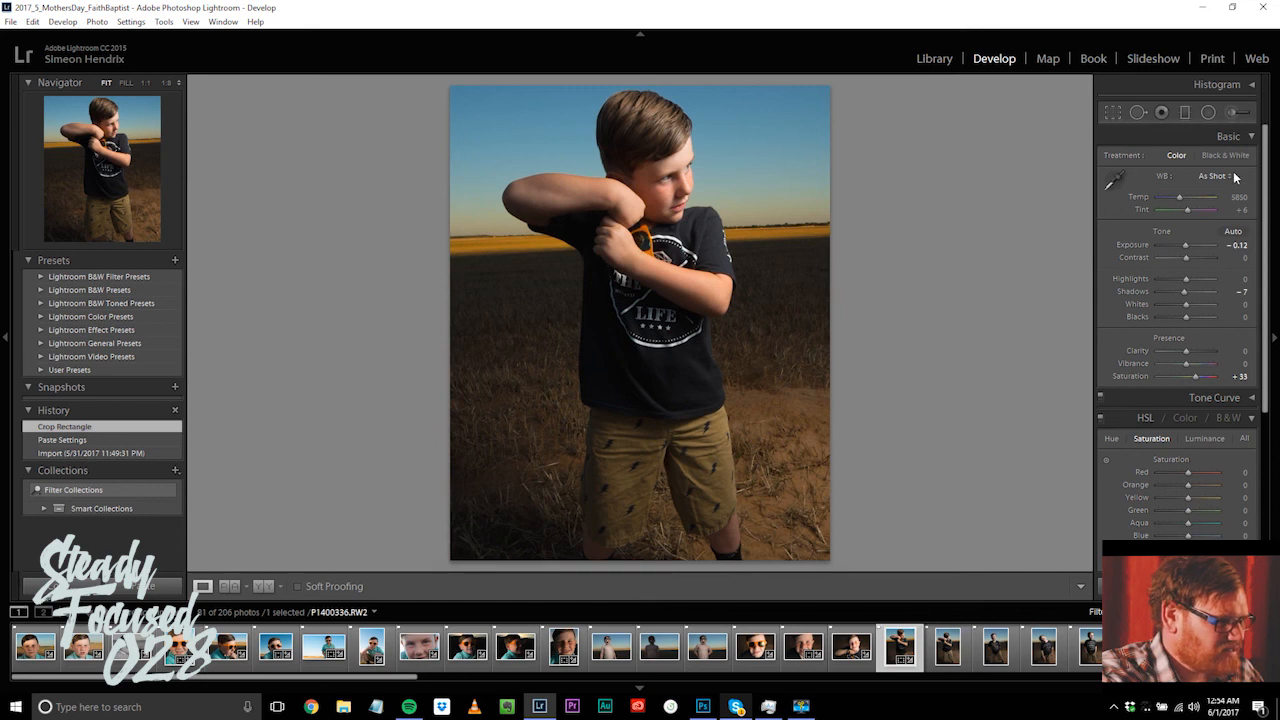
left_click(1117, 113)
mouse_move(634, 246)
left_mouse_down()
mouse_move(632, 208)
mouse_move(631, 232)
left_mouse_up()
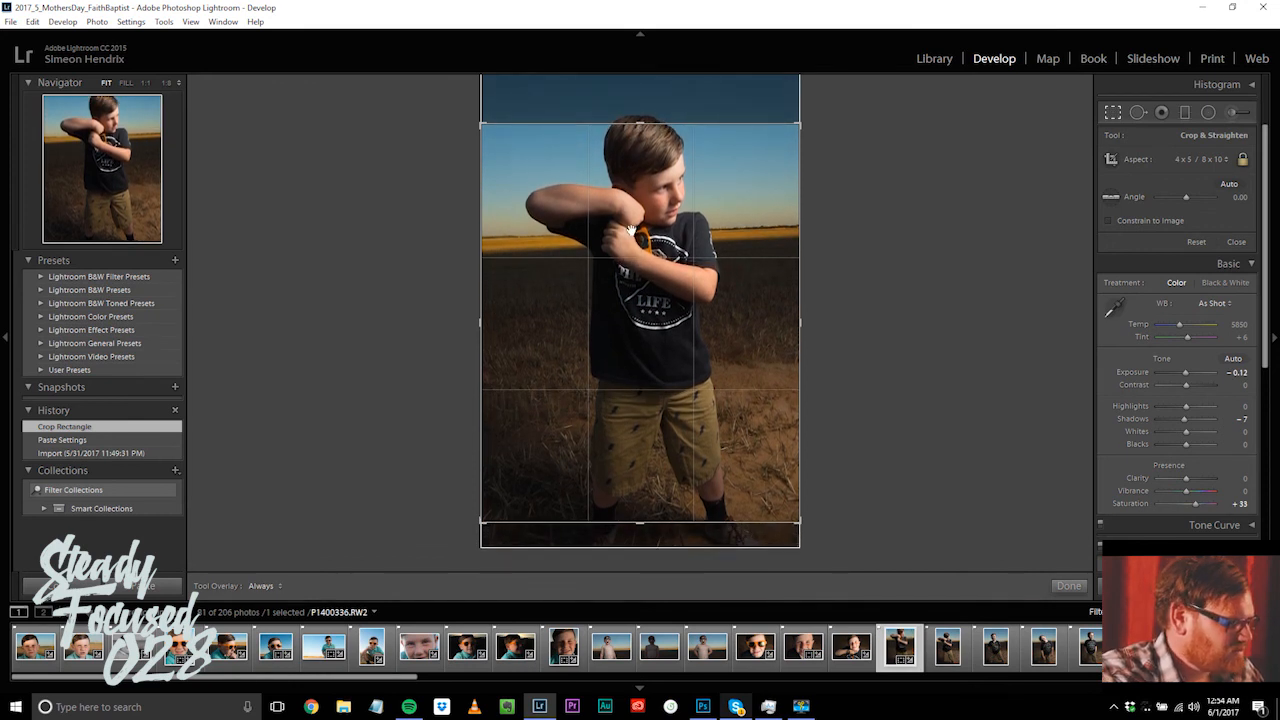
key("Return")
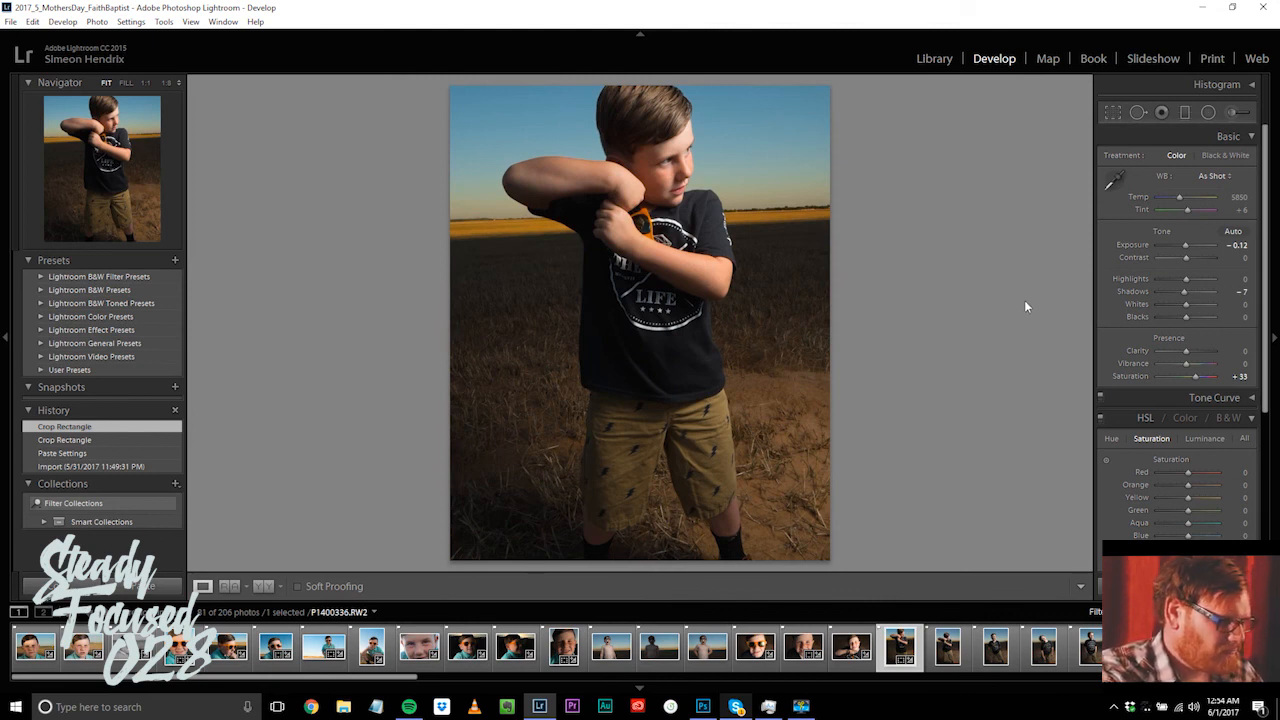
key("ctrl+alt+z")
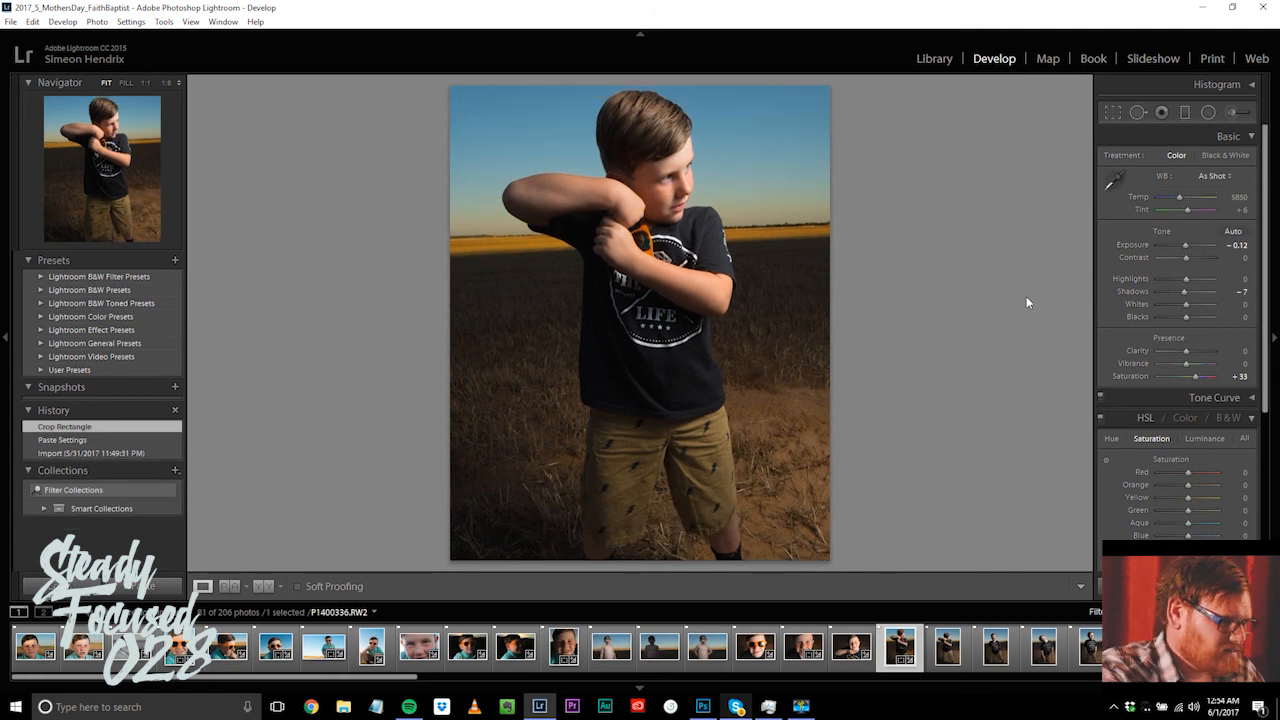
key("ctrl+z")
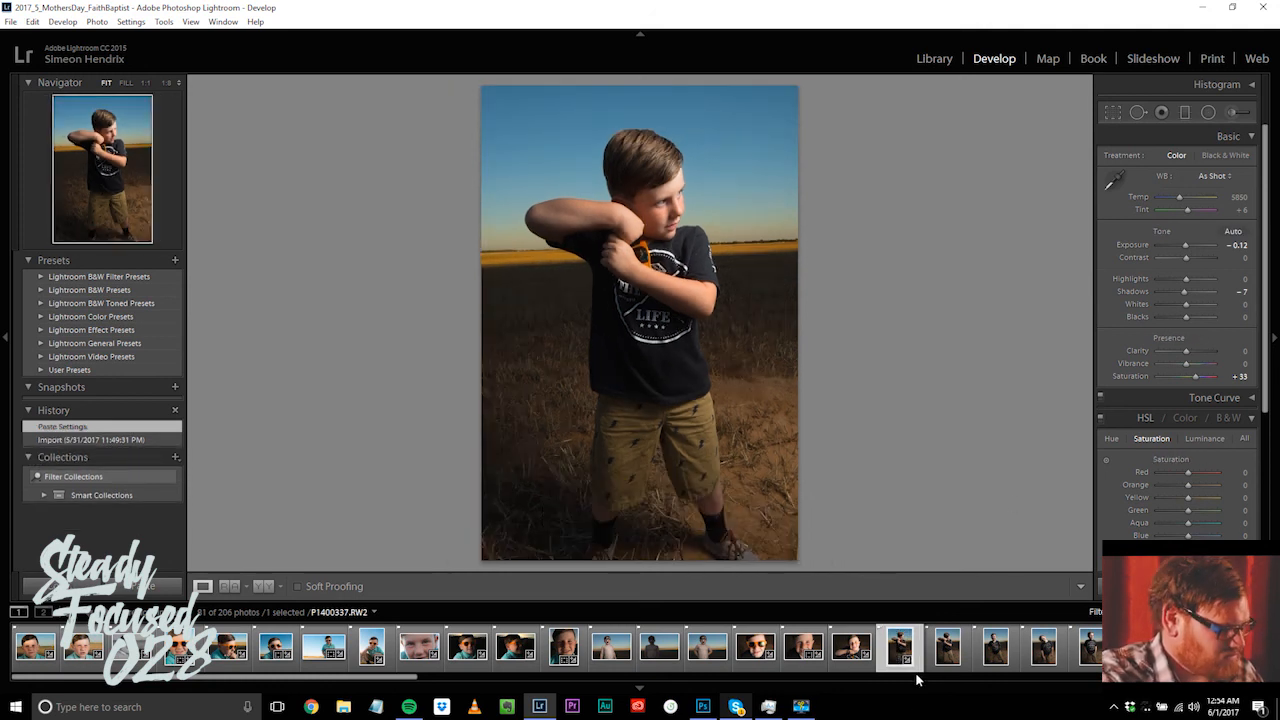
Step: Paste the copied develop settings onto P1400337.RW2 and P1400338.RW2, the next two full-length portraits
left_click(940, 655)
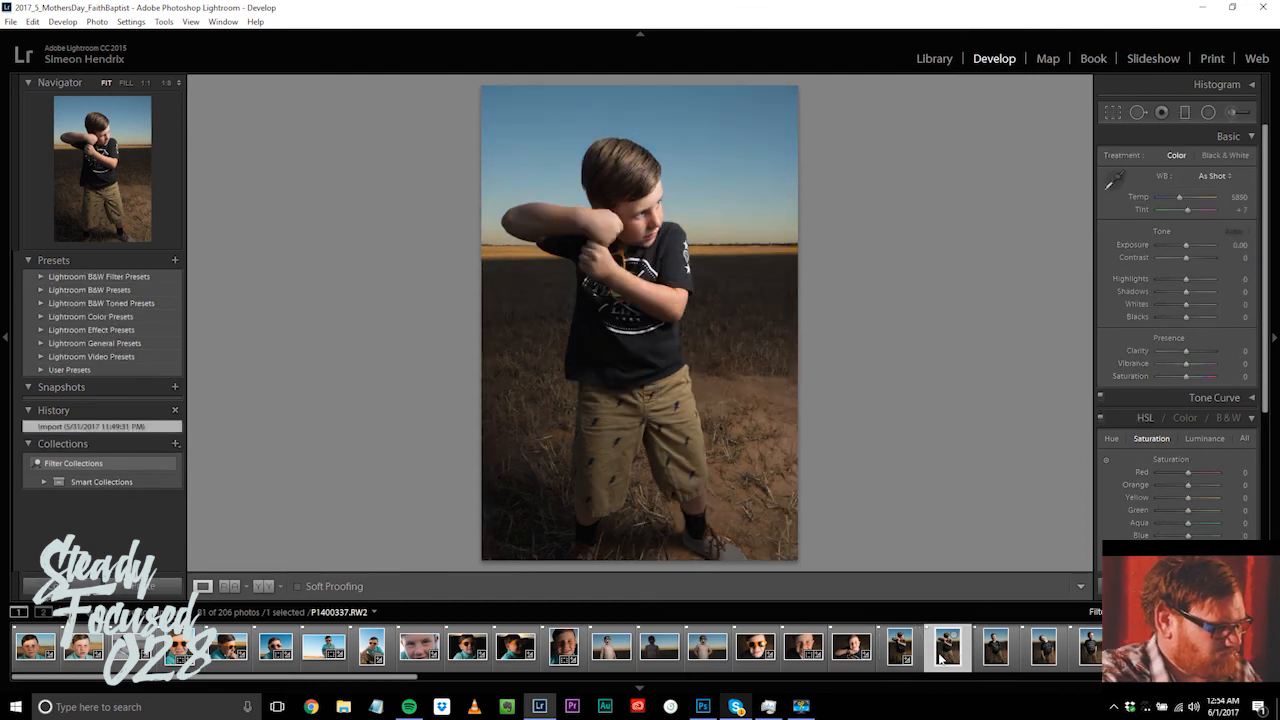
key("ctrl+shift+v")
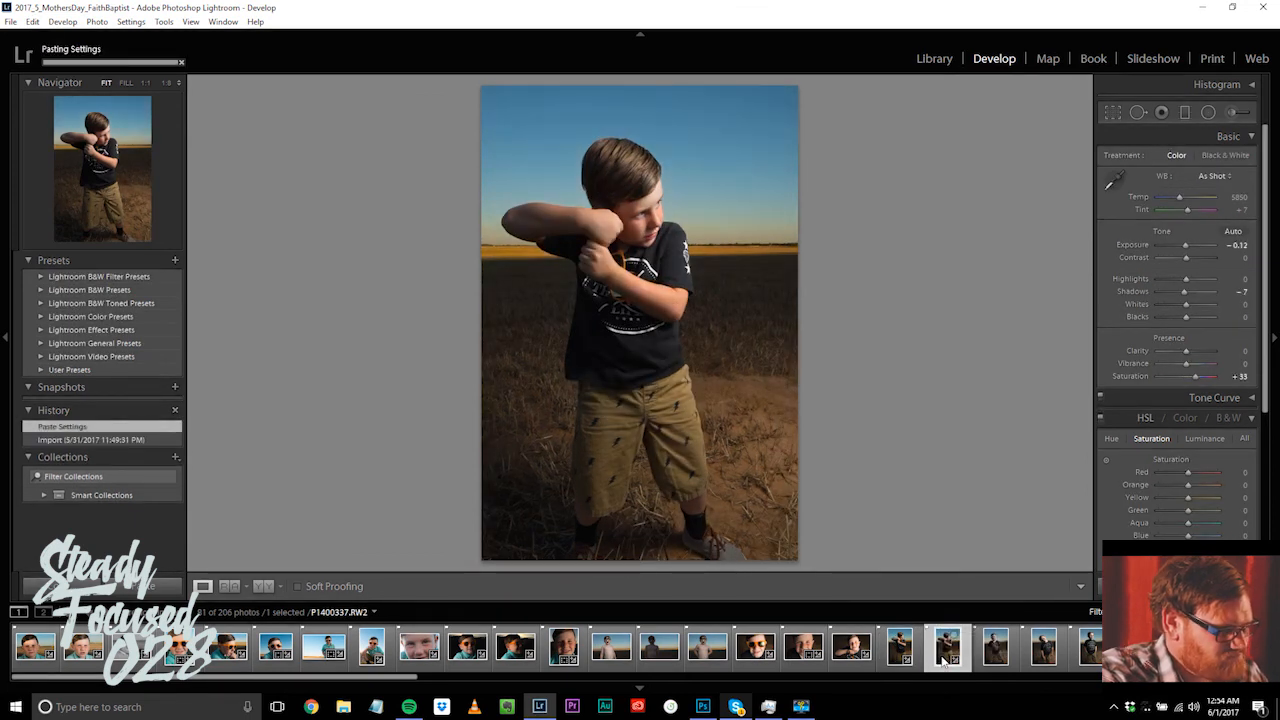
left_click(995, 662)
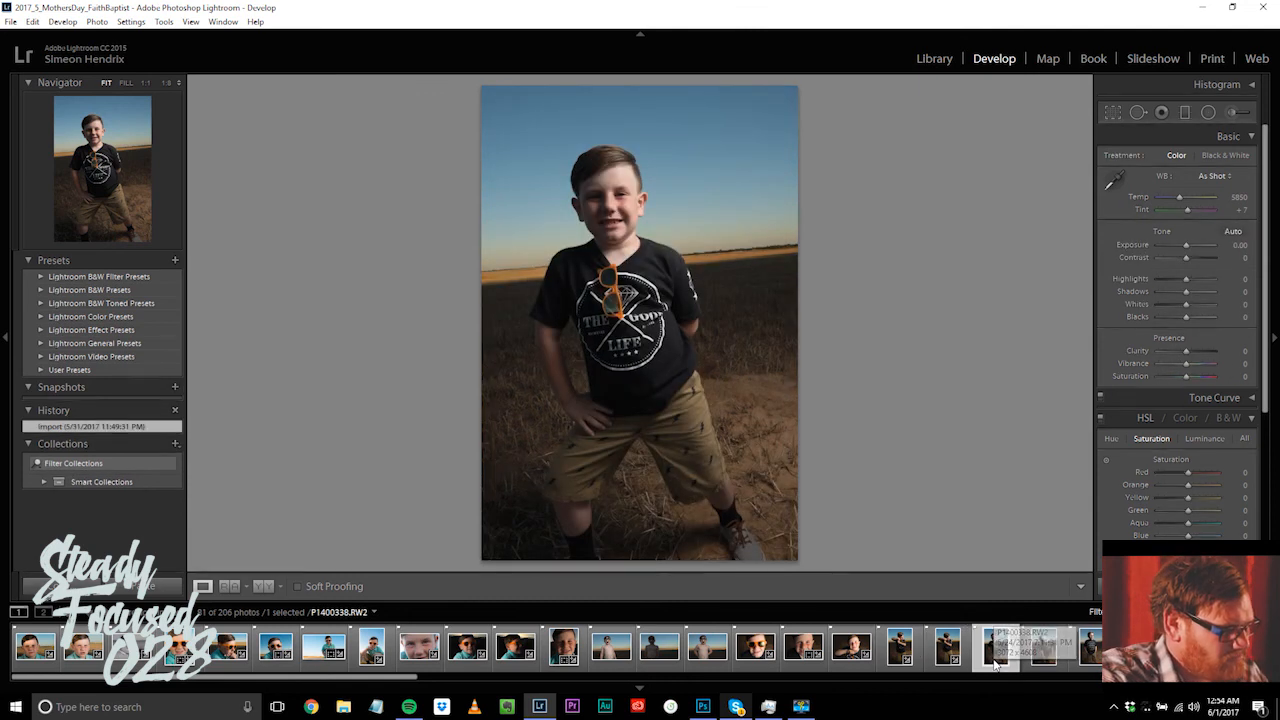
key("ctrl+shift+v")
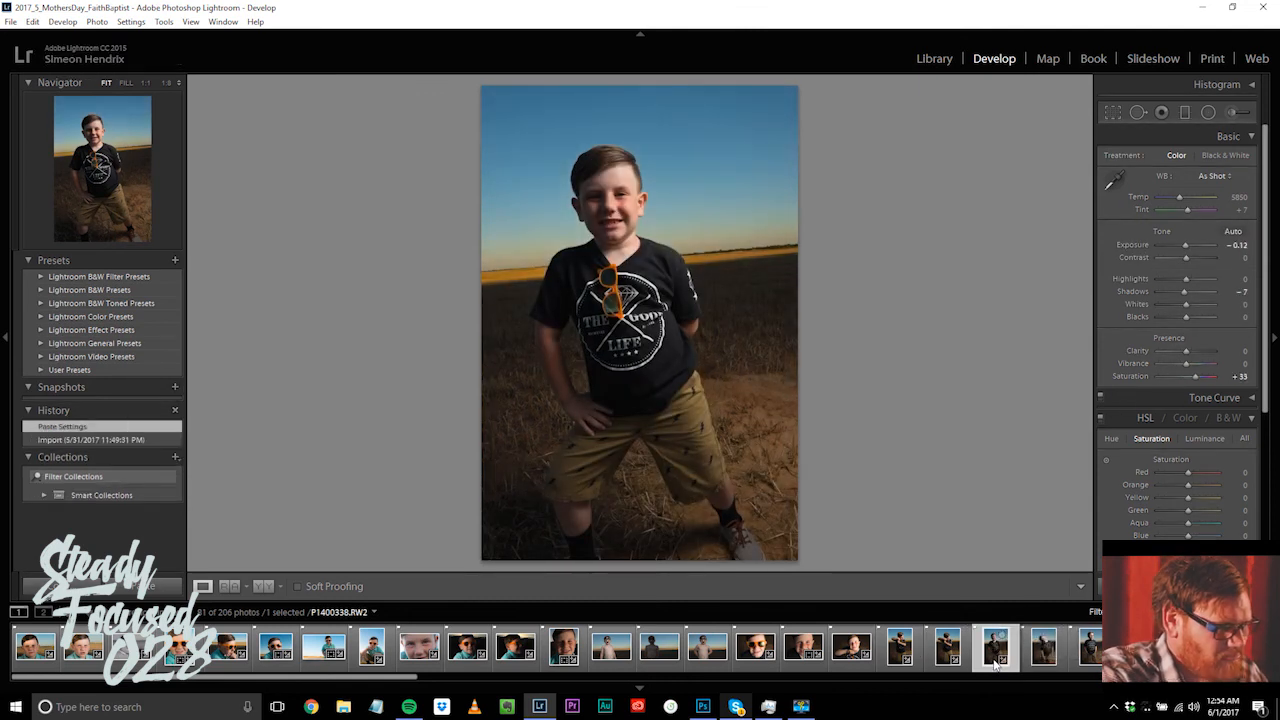
Step: Set Highlights to -2 in P1400342.RW2, the close portrait of the boy looking up open-mouthed
key("Right")
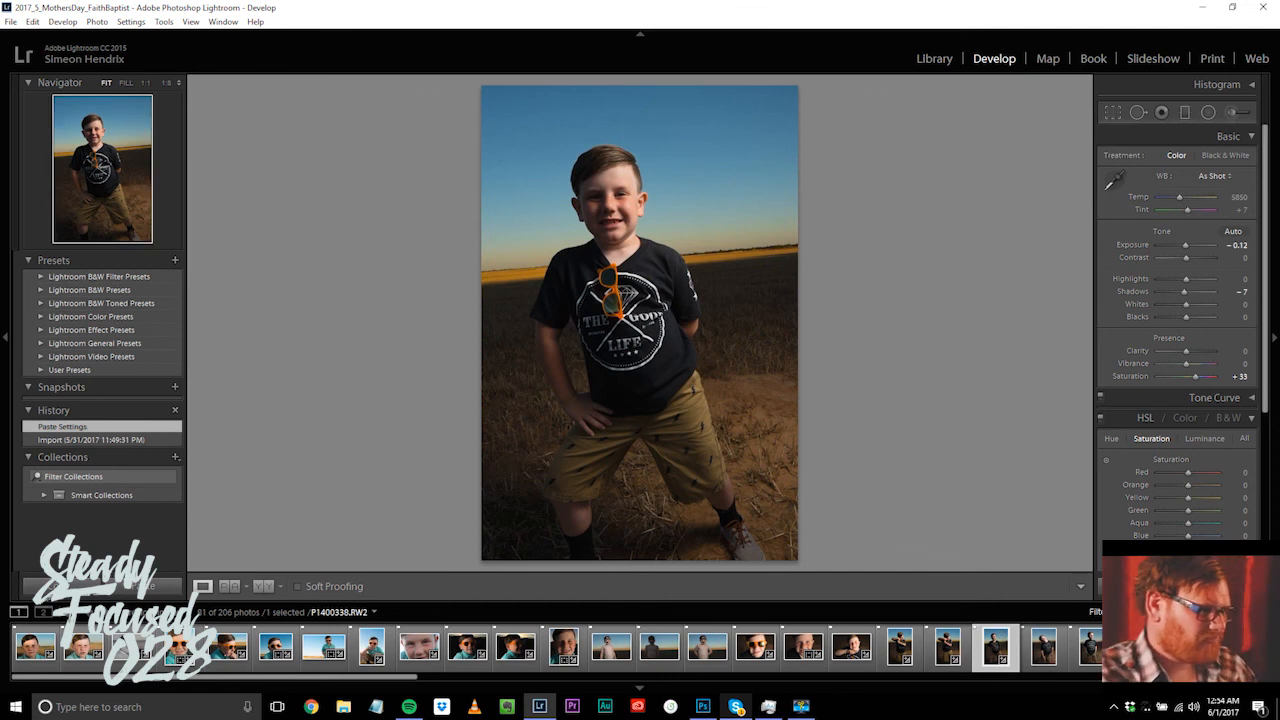
key("Right")
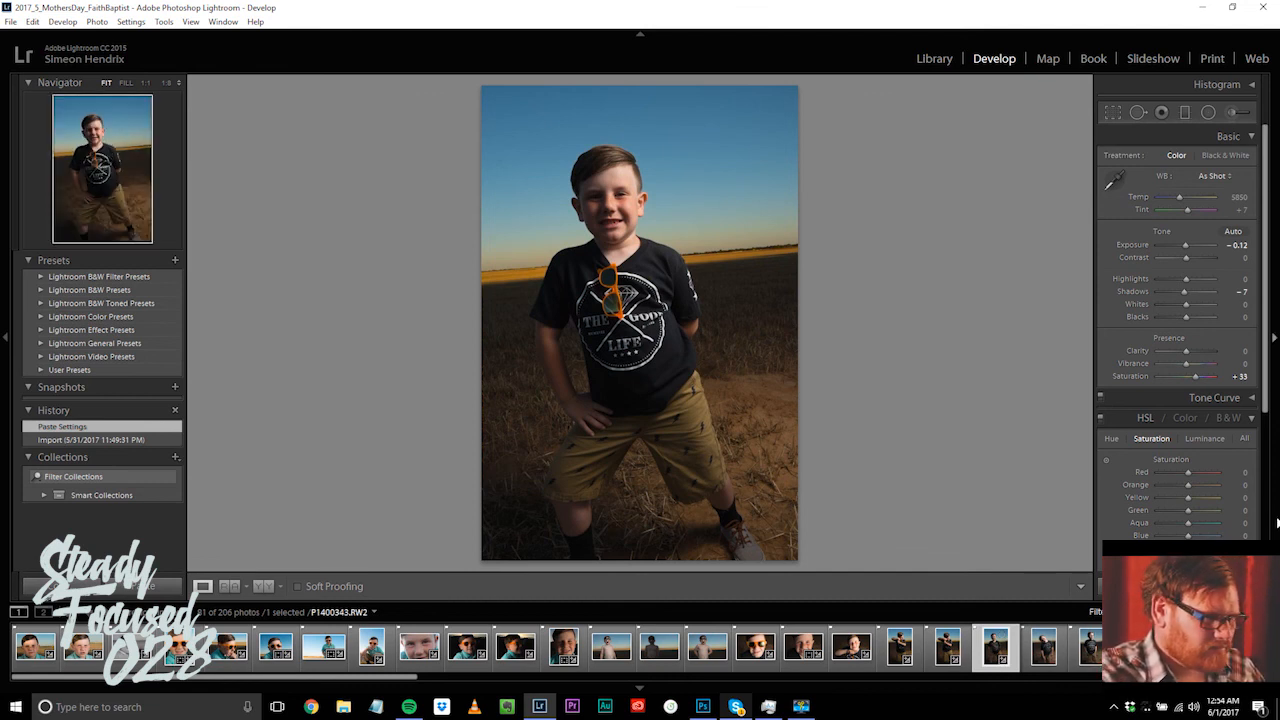
left_click_drag(1265, 247, 1263, 281)
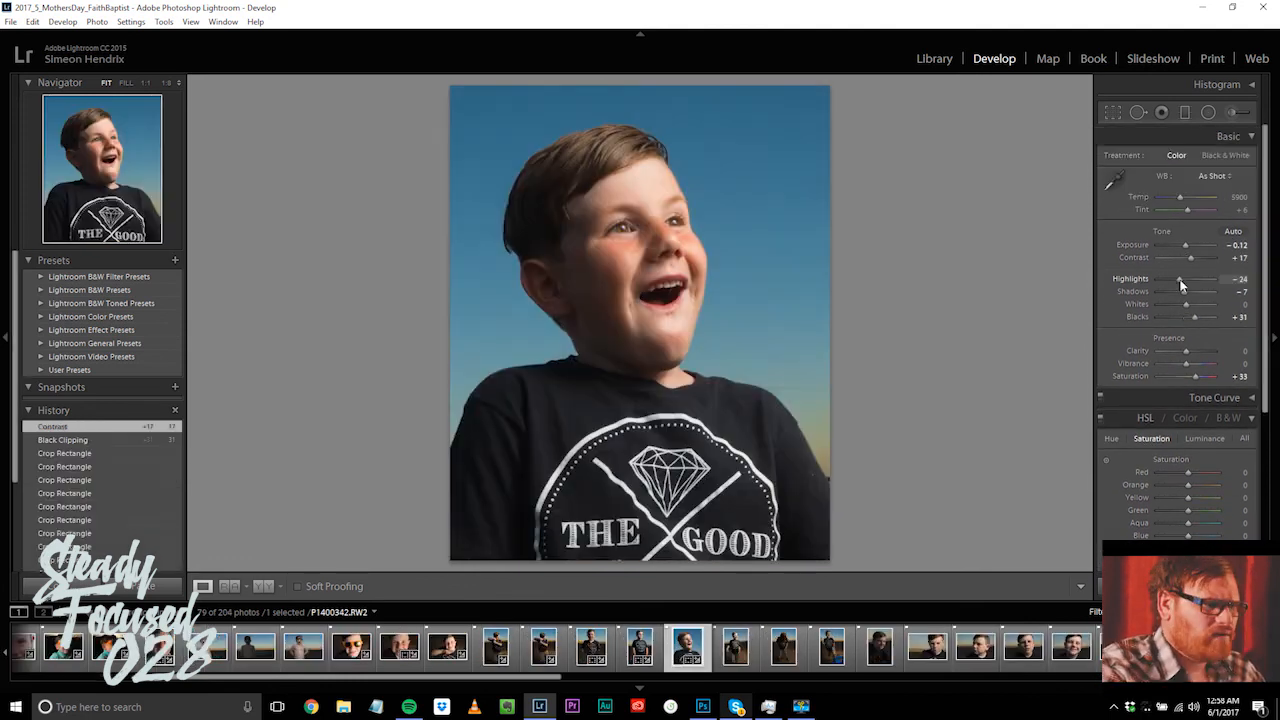
left_click(1186, 279)
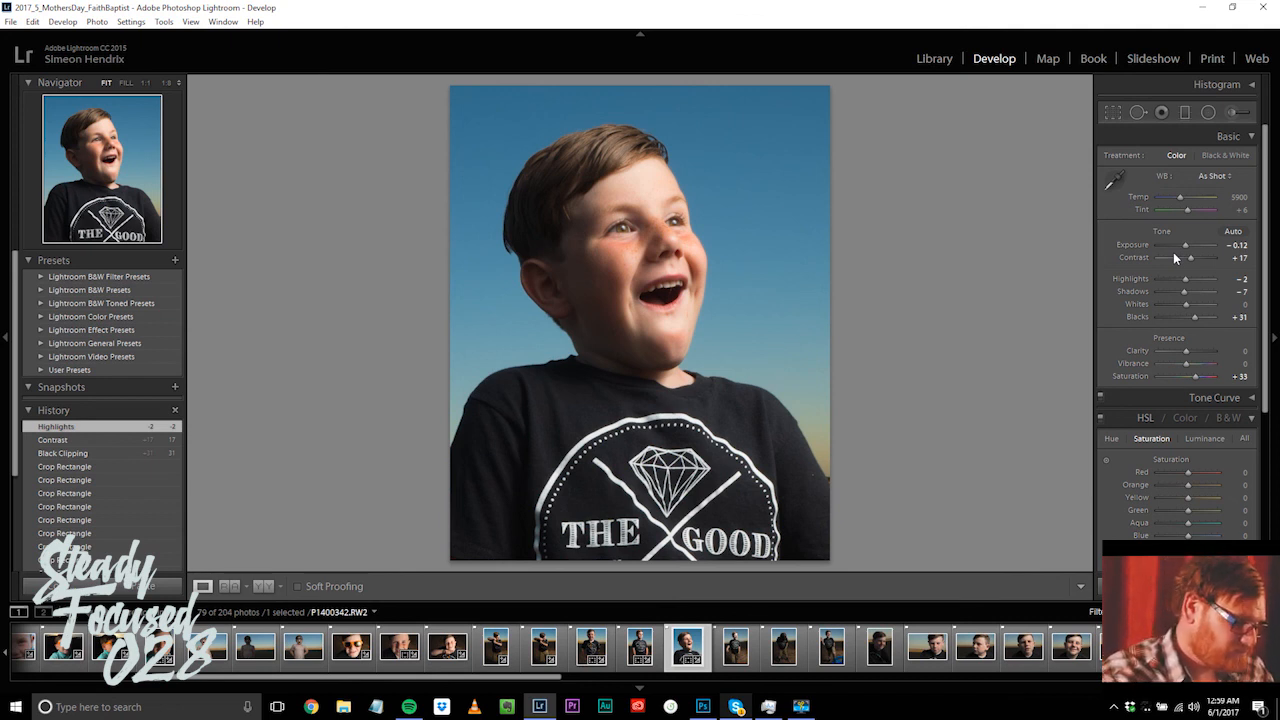
Step: Paste the copied develop settings onto P1400343.RW2 and convert it to black and white with Blacks at +50
left_click(738, 648)
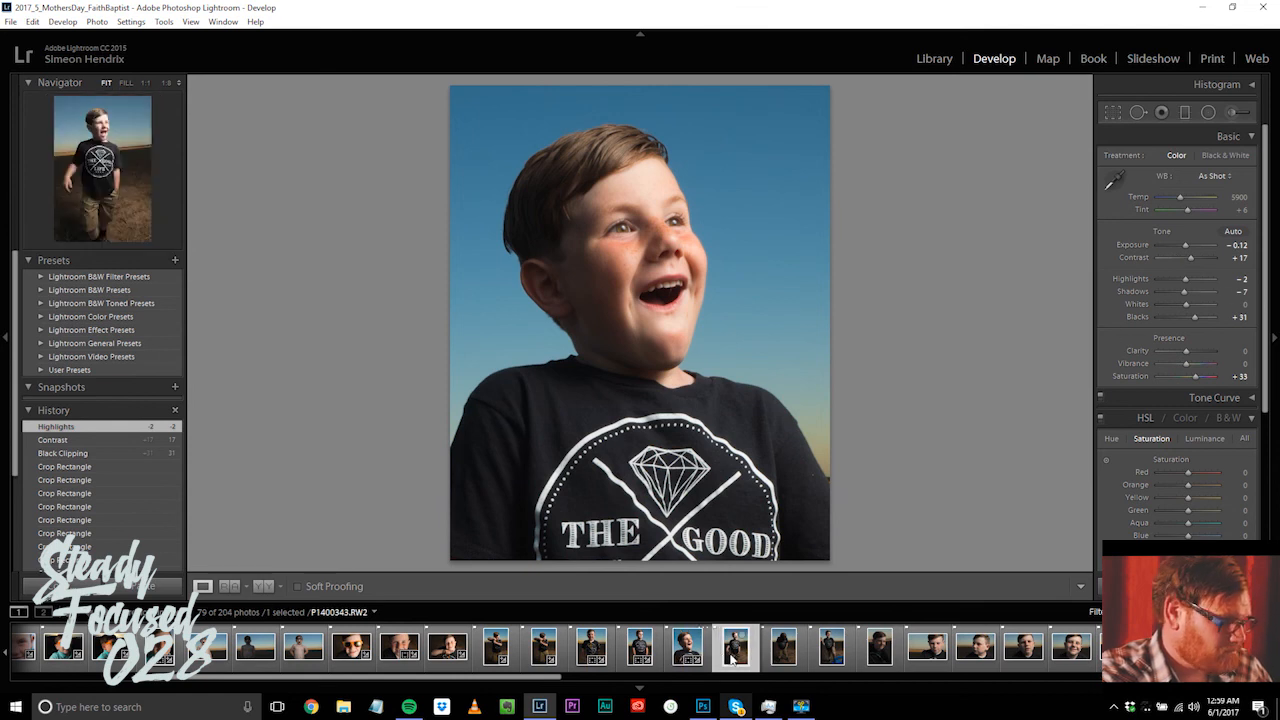
key("ctrl+shift+v")
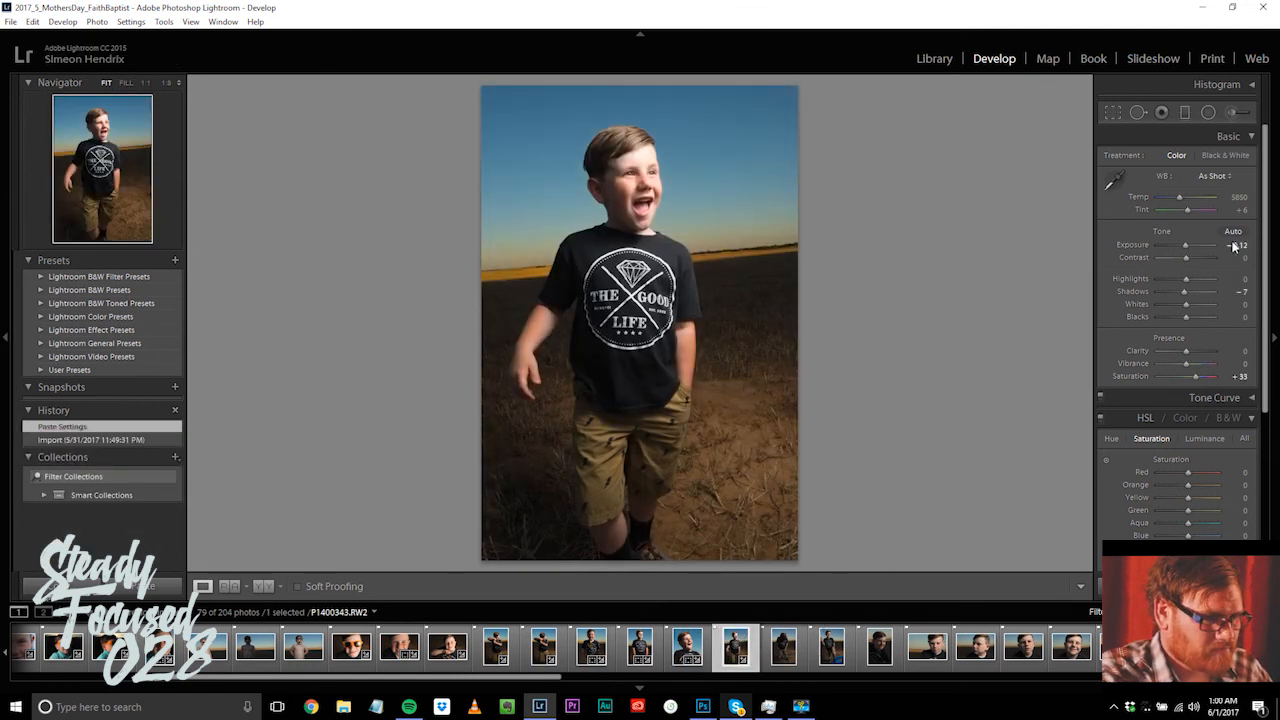
left_click(1225, 157)
left_click(1201, 317)
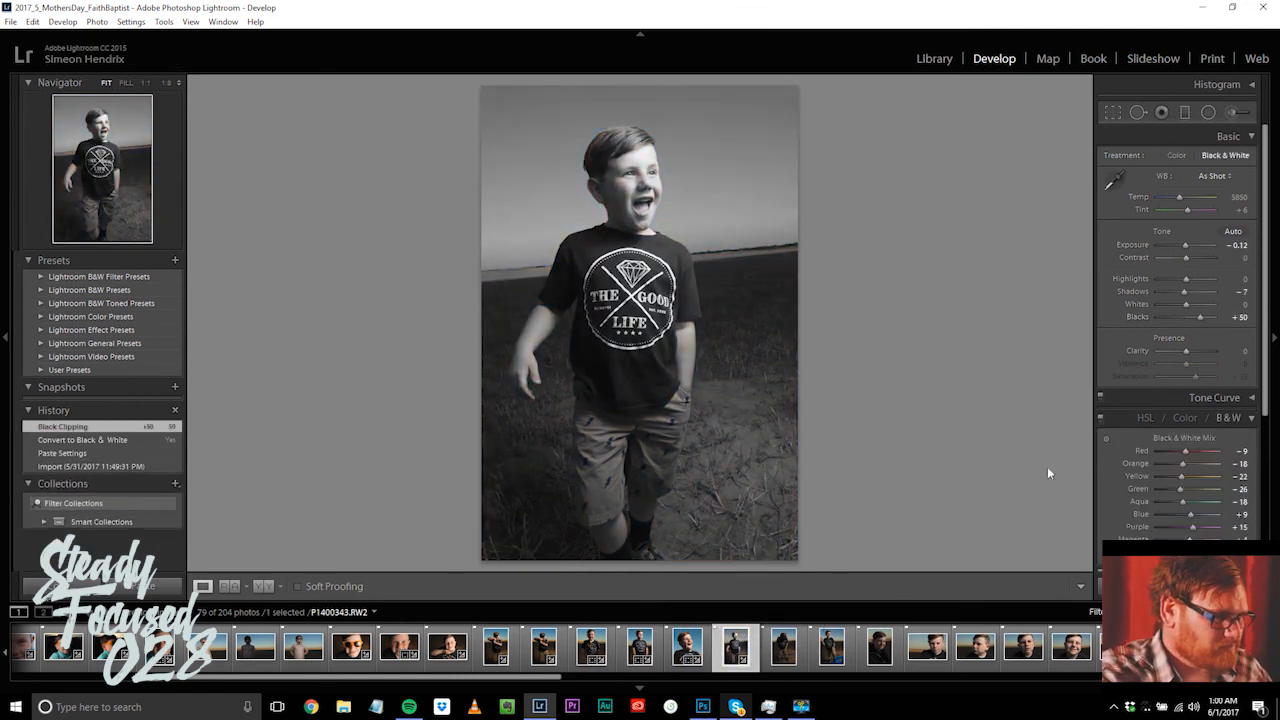
Step: Crop P1400343.RW2 to a landscape frame showing the boy's head and upper chest
left_click(1113, 114)
left_click_drag(481, 560, 480, 433)
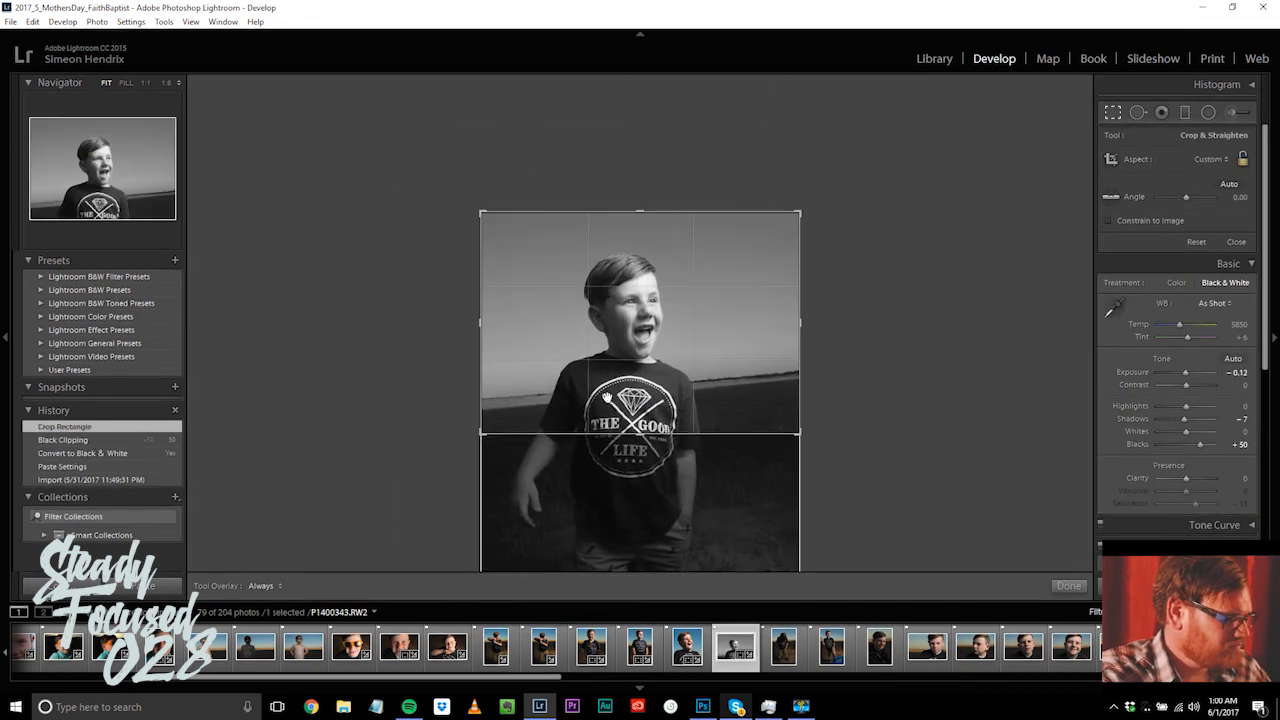
key("Return")
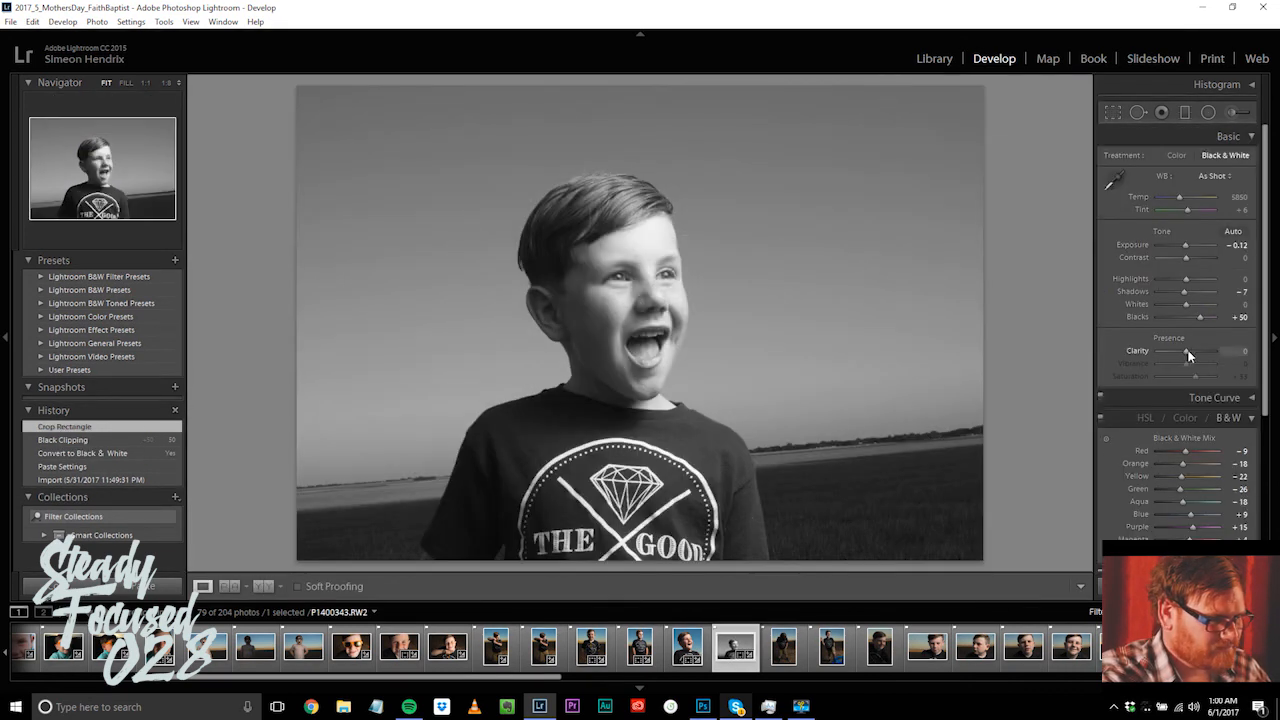
Step: Set the black-and-white portrait's Clarity to +100, Highlights to -2, Whites to -38 and Contrast to +33
left_click_drag(1189, 353, 1241, 356)
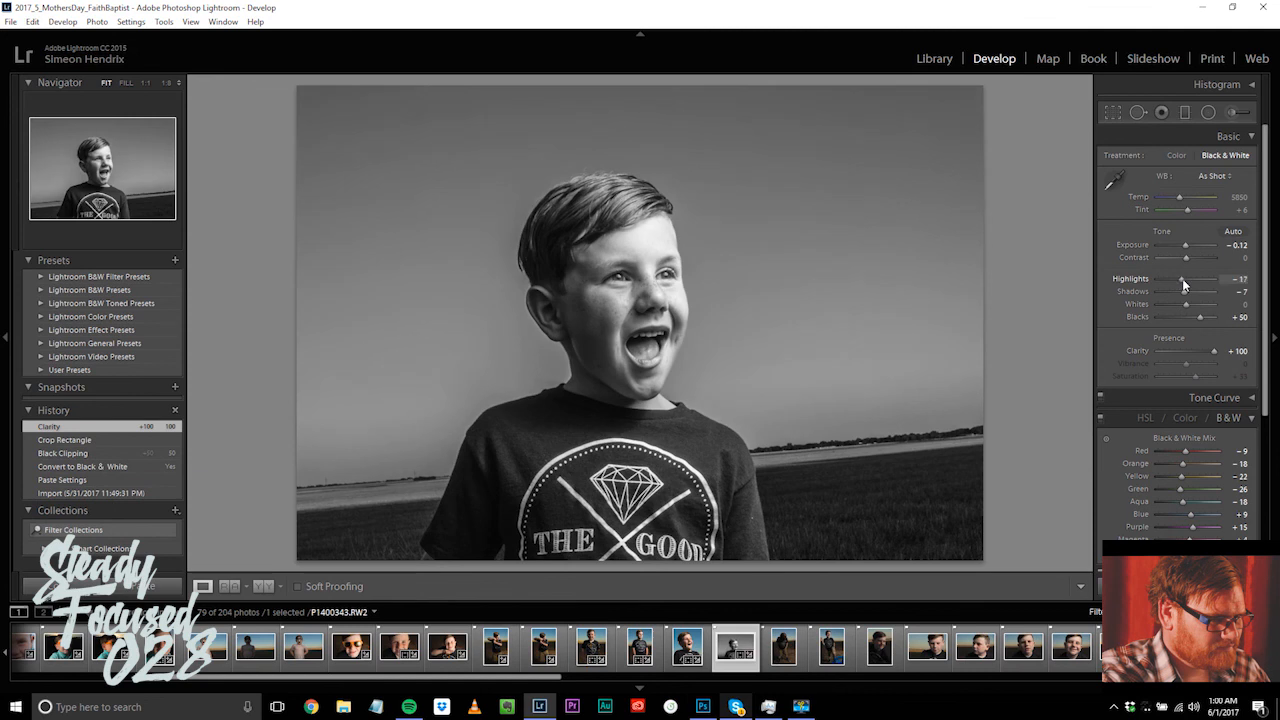
mouse_move(1183, 278)
left_mouse_down()
mouse_move(1172, 304)
mouse_move(1195, 266)
left_mouse_up()
Step: Lock the aspect ratio of the black-and-white portrait's crop and tighten the frame slightly around the boy
left_click(1112, 113)
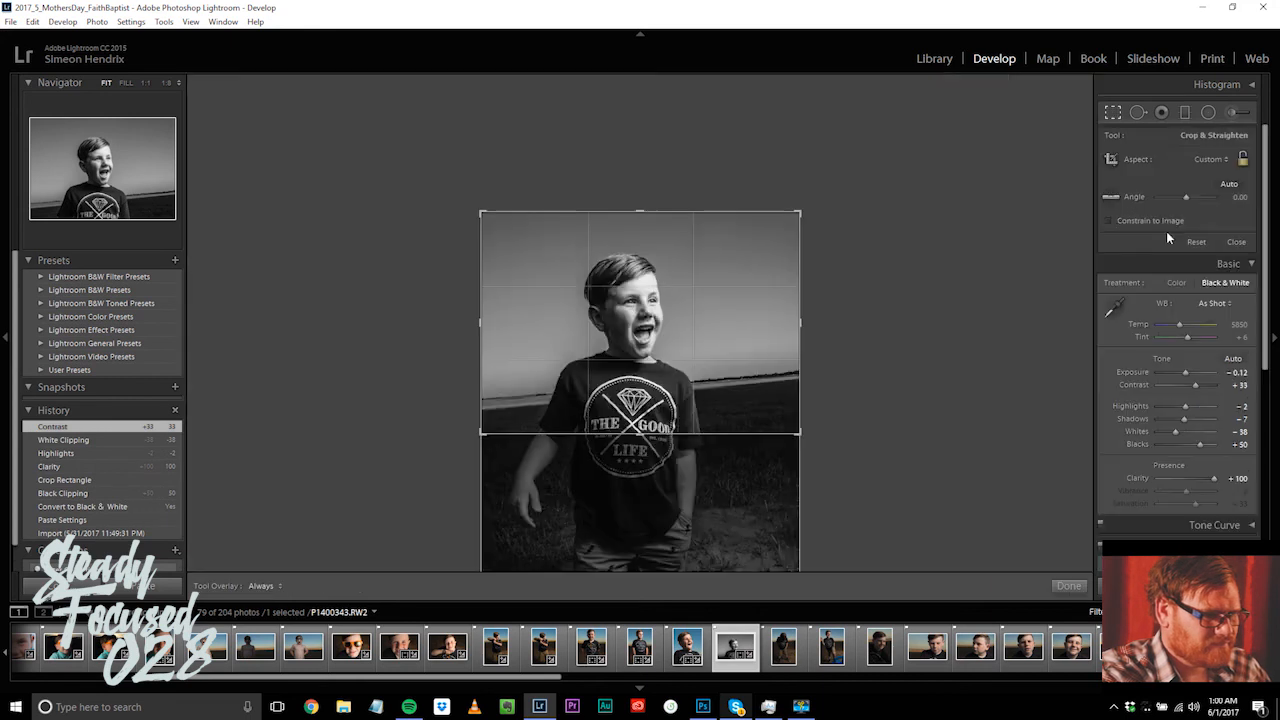
left_click(1242, 160)
left_click_drag(640, 211, 639, 222)
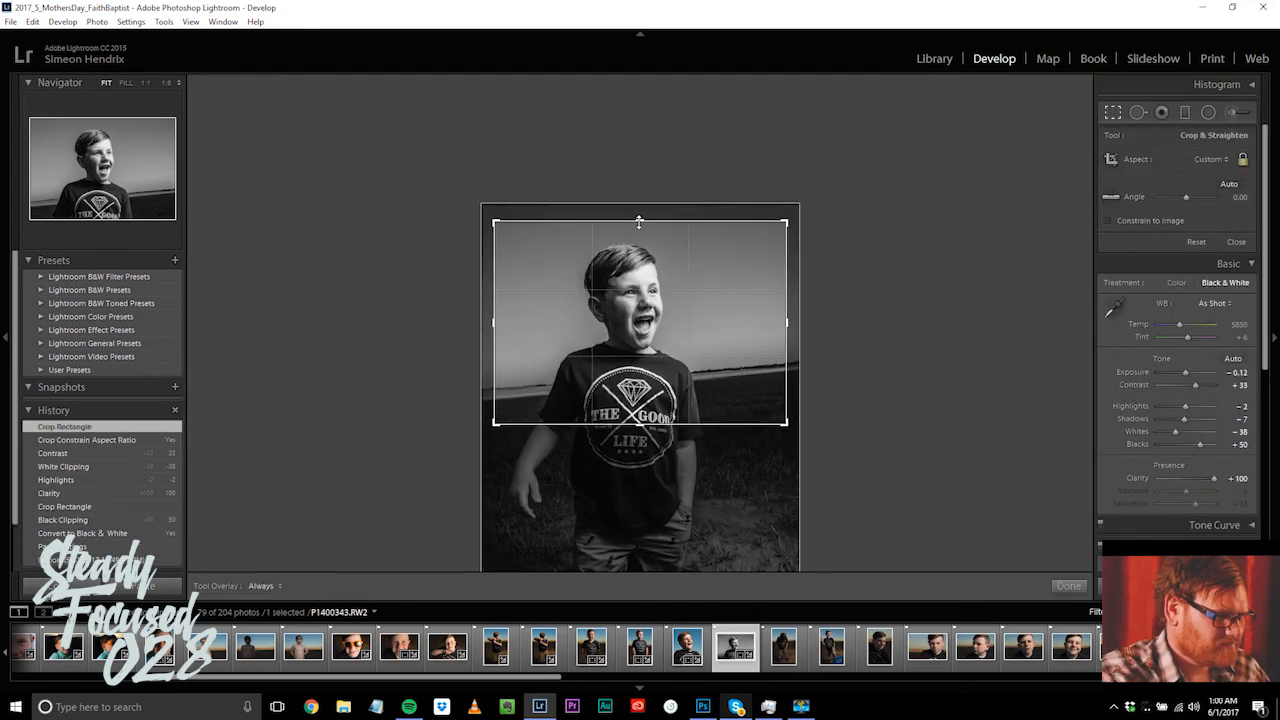
key("Return")
Step: Review the color close portrait P1400342.RW2, the black-and-white P1400343.RW2 and the unedited P1400344.RW2
left_click(687, 647)
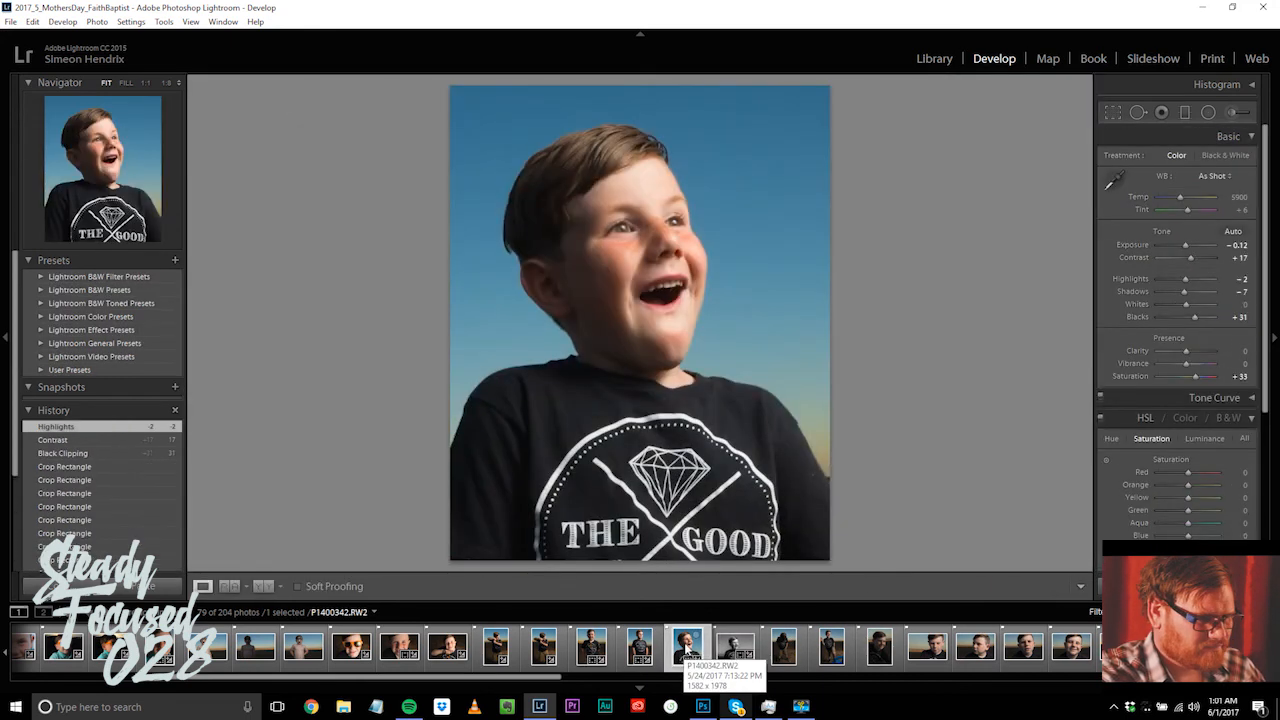
left_click(673, 311)
left_click(673, 311)
left_click(673, 310)
left_click(735, 647)
left_click(788, 652)
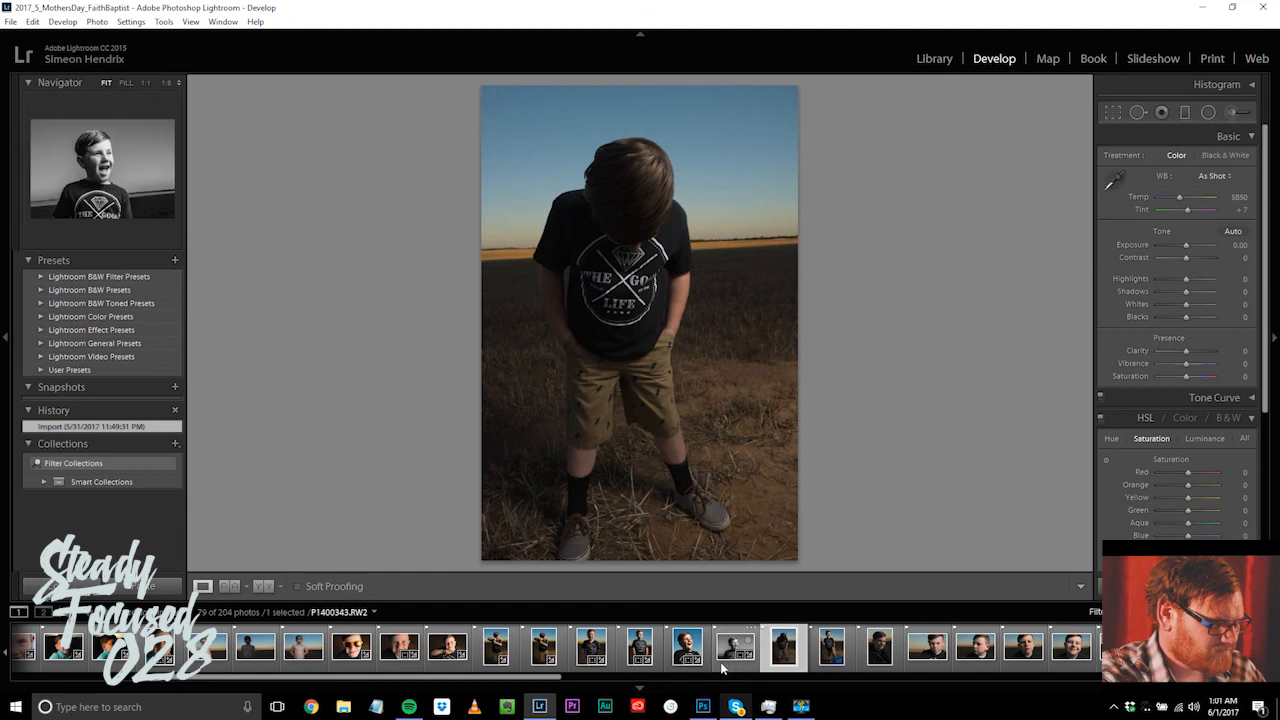
Step: Copy the develop settings of black-and-white P1400343.RW2, leaving out spot removal and crop, and view P1400344.RW2
left_click(735, 647)
key("ctrl+shift+c")
key("Return")
left_click(784, 652)
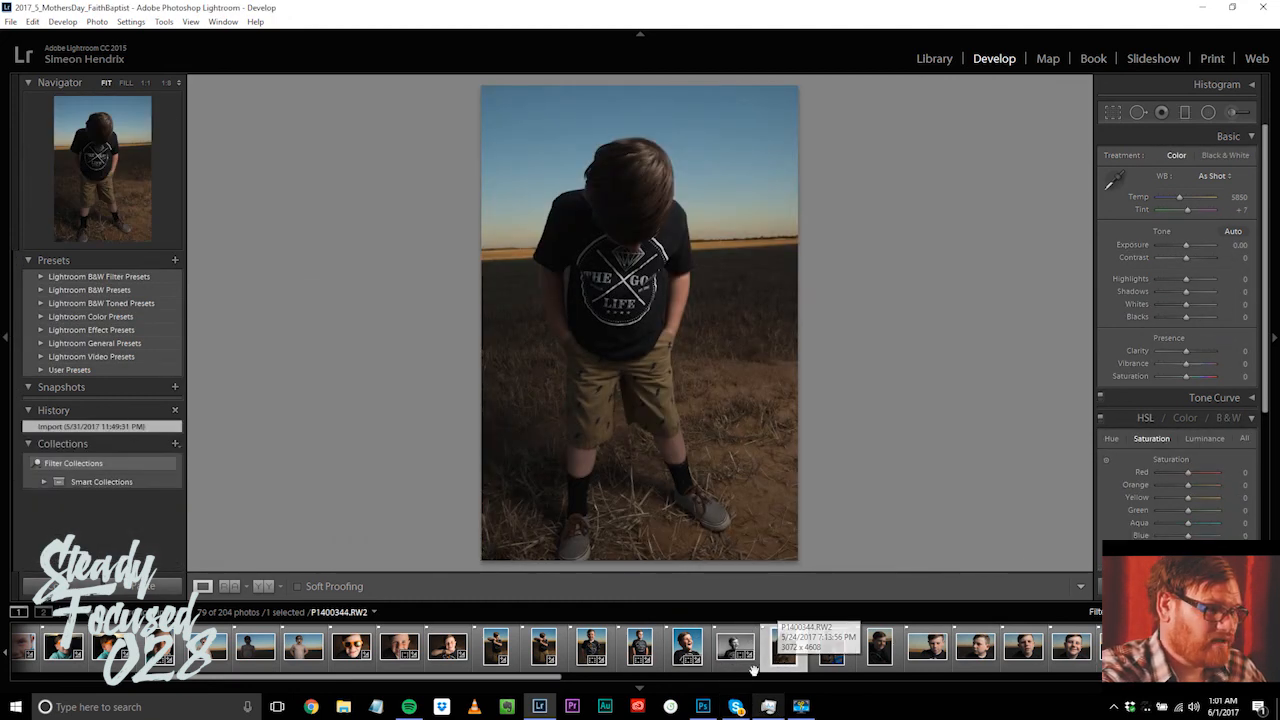
left_click(735, 647)
key("ctrl+shift+c")
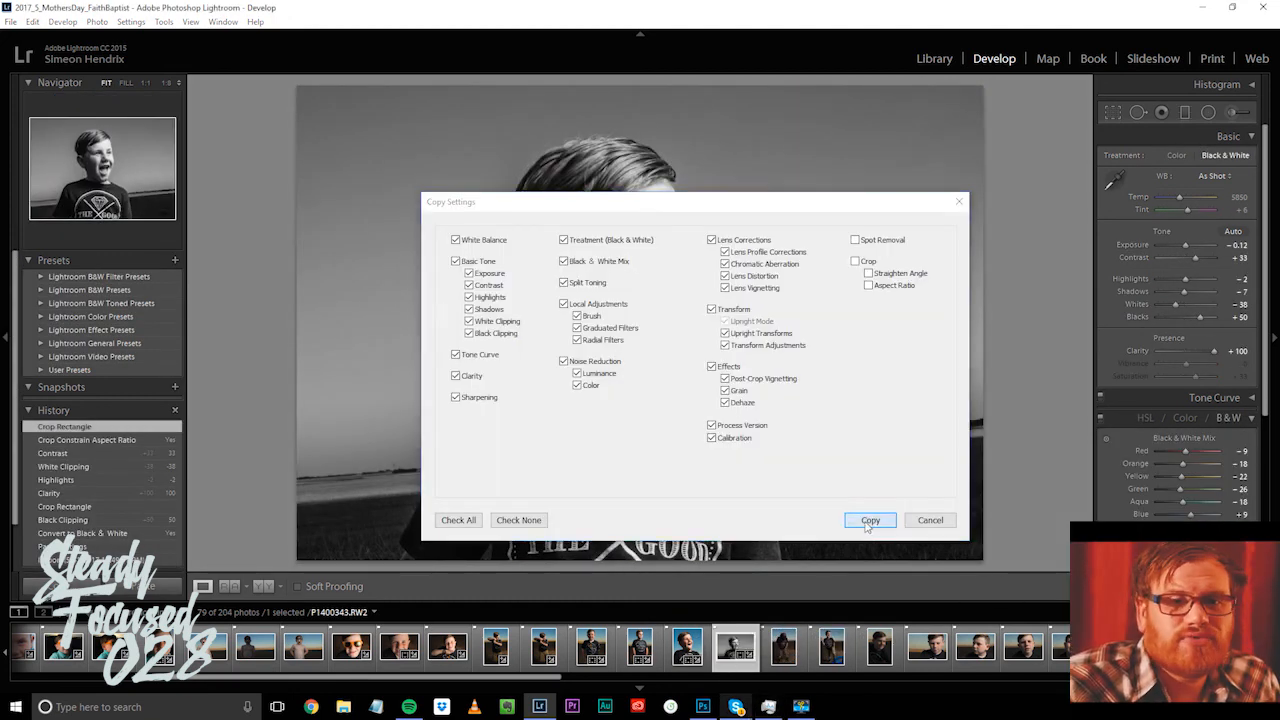
left_click(868, 521)
left_click(776, 655)
left_click(779, 652)
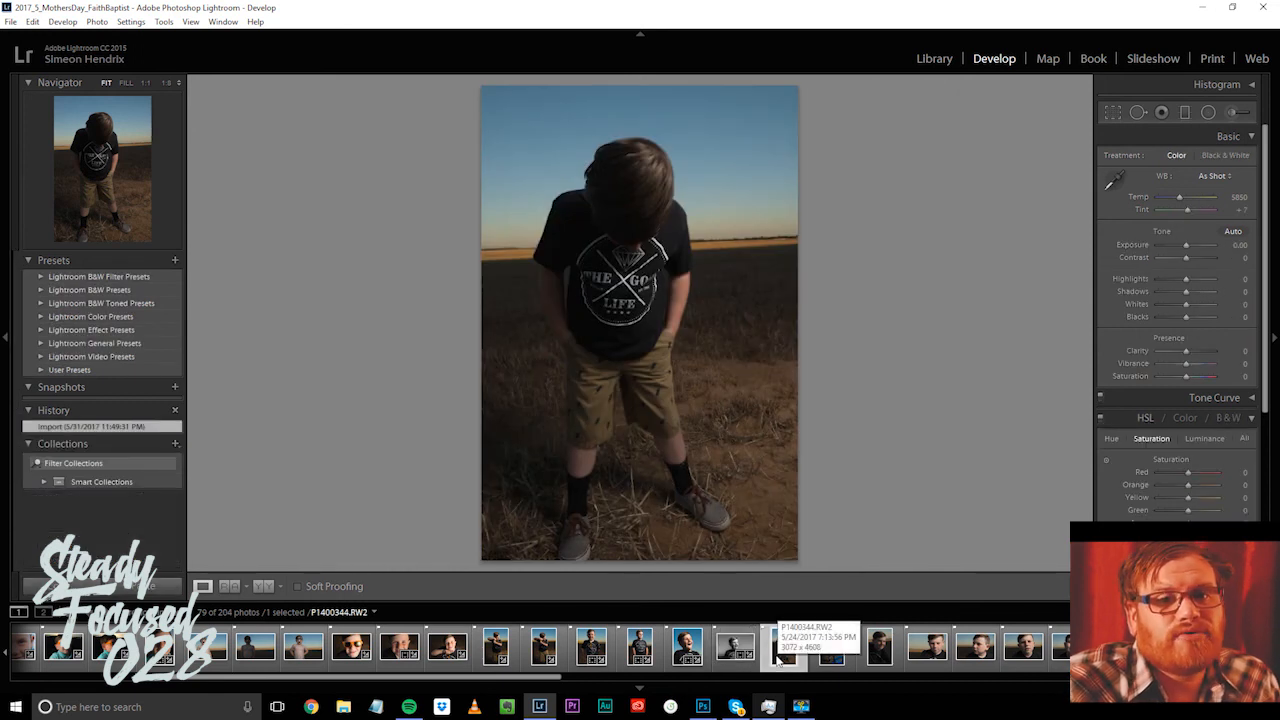
left_click(730, 655)
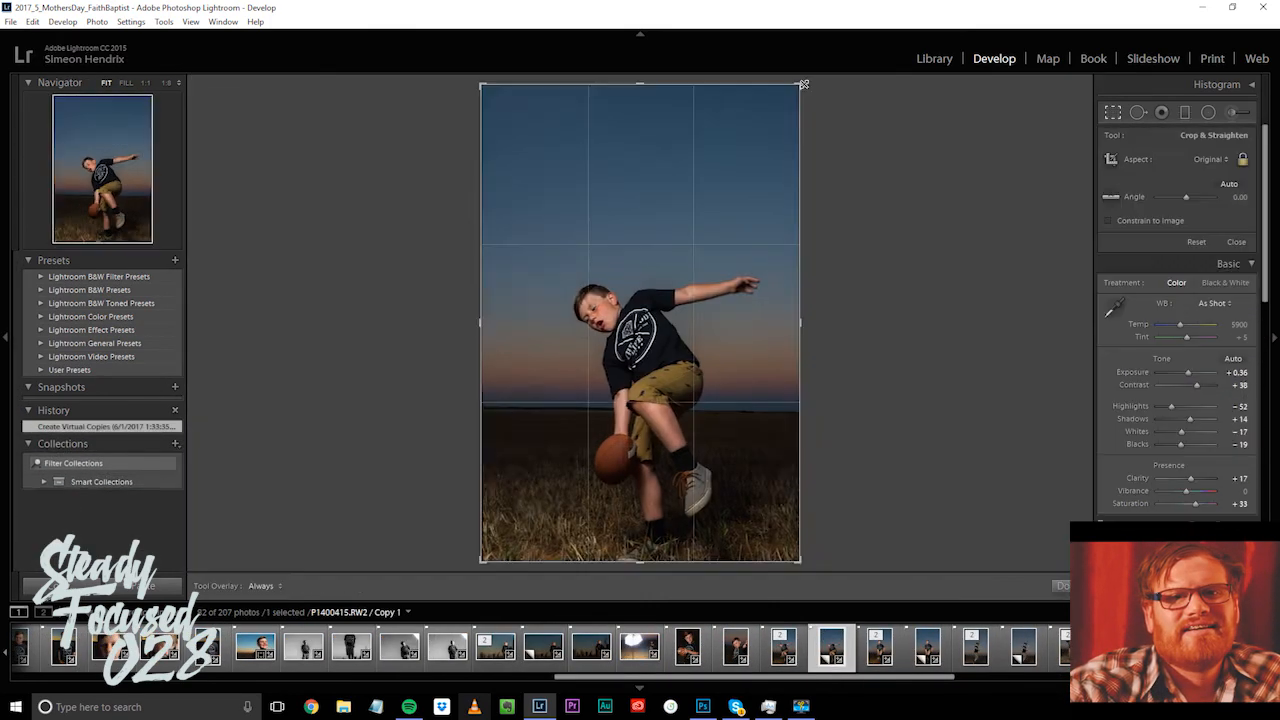
Step: Leave the crop of P1400415.RW2 Copy 1 and open P1400417.RW2, the full-length shot with one hand raised
left_click(970, 657)
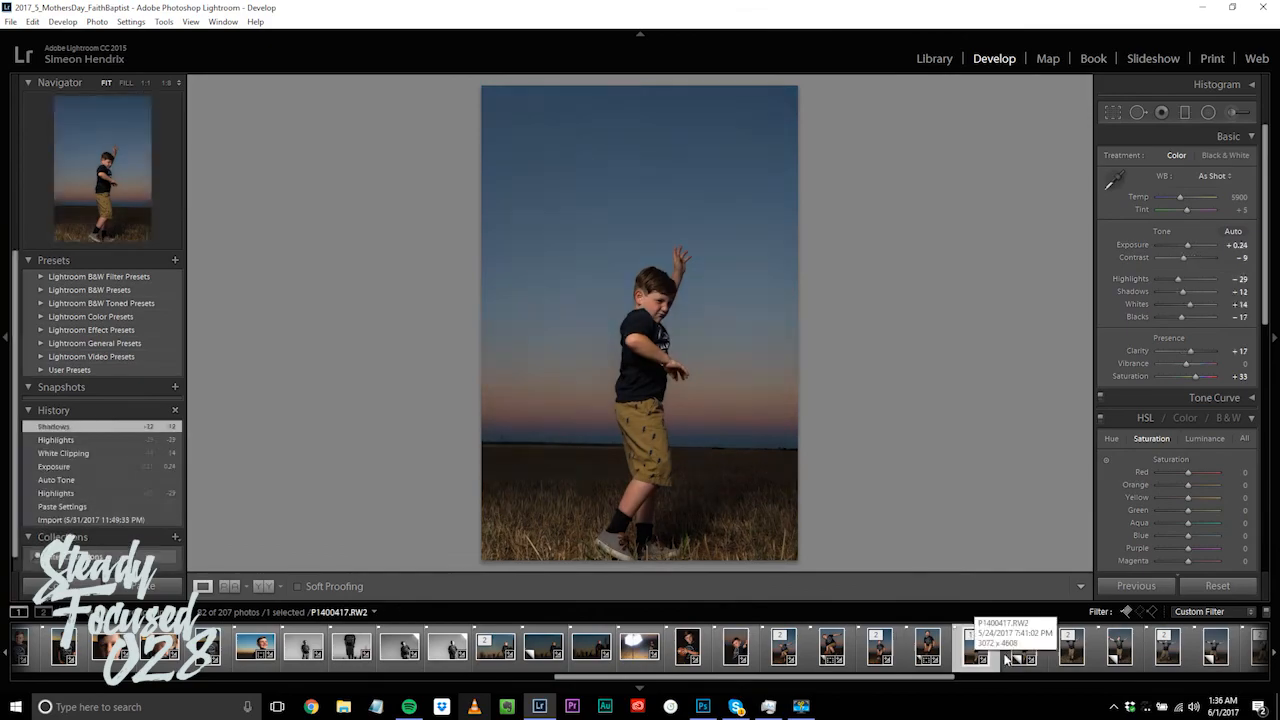